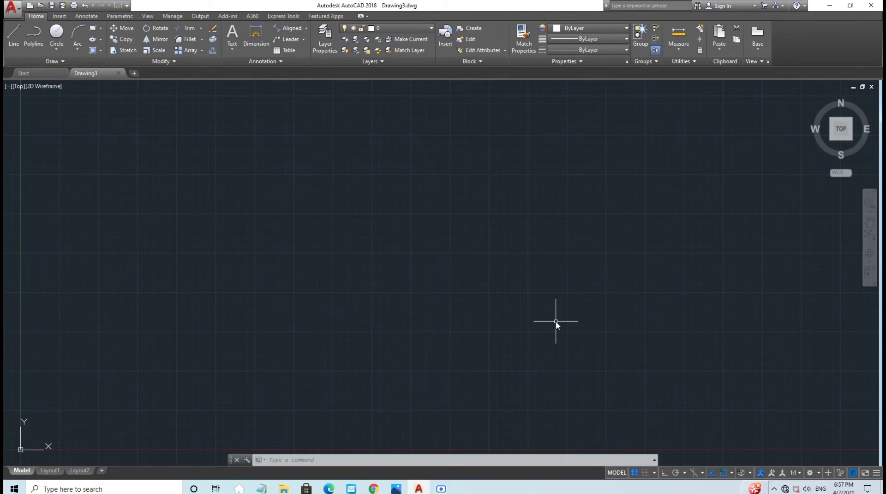
Step: After checking the reference drawing, create a new layer named Green coloured green
left_click(396, 489)
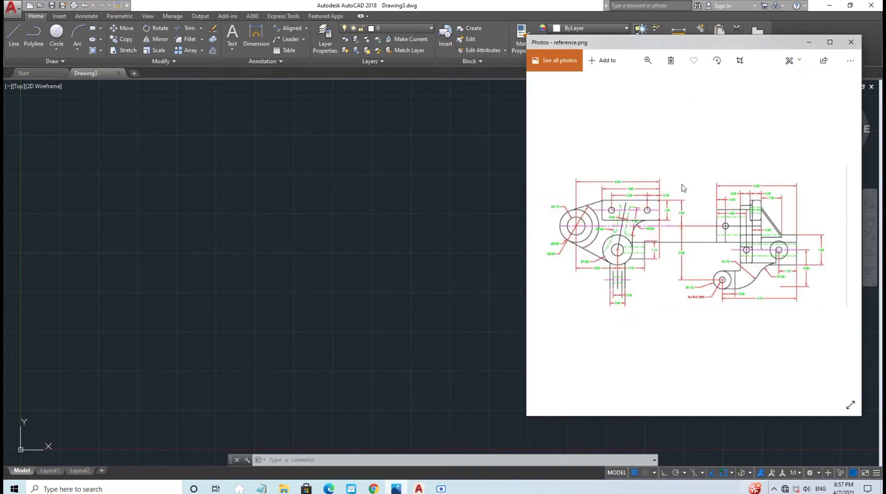
left_click(810, 42)
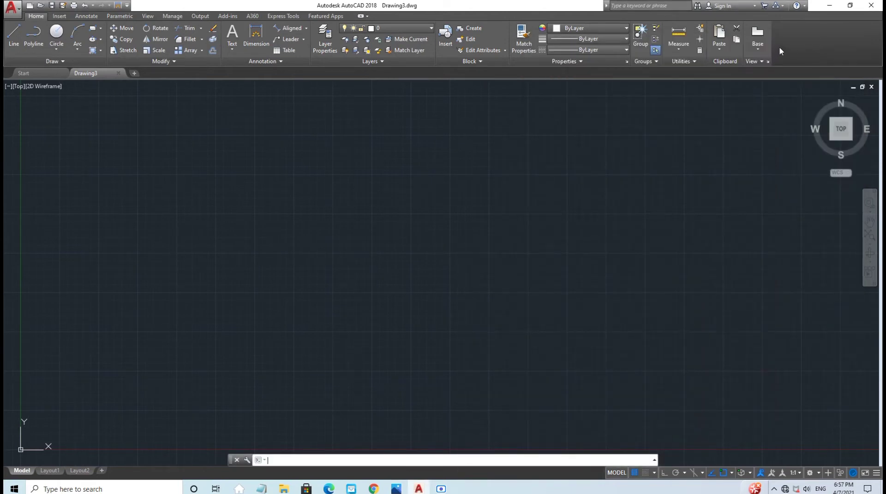
left_click(325, 34)
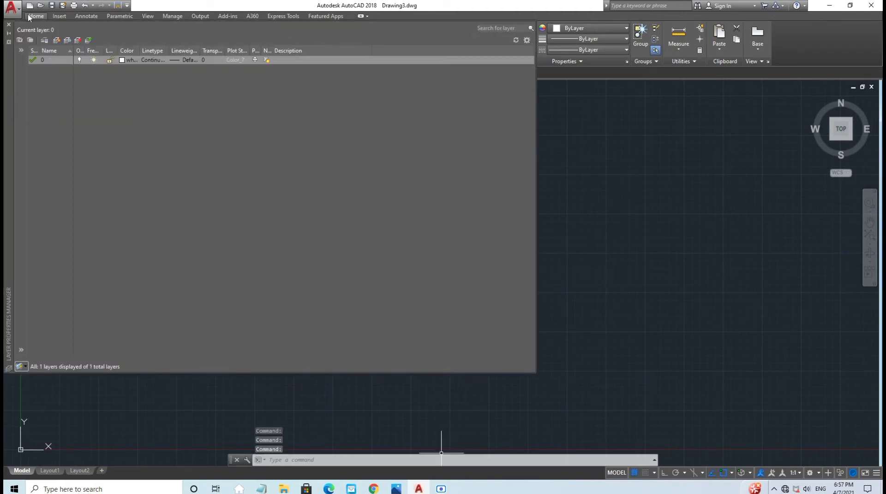
left_click(56, 41)
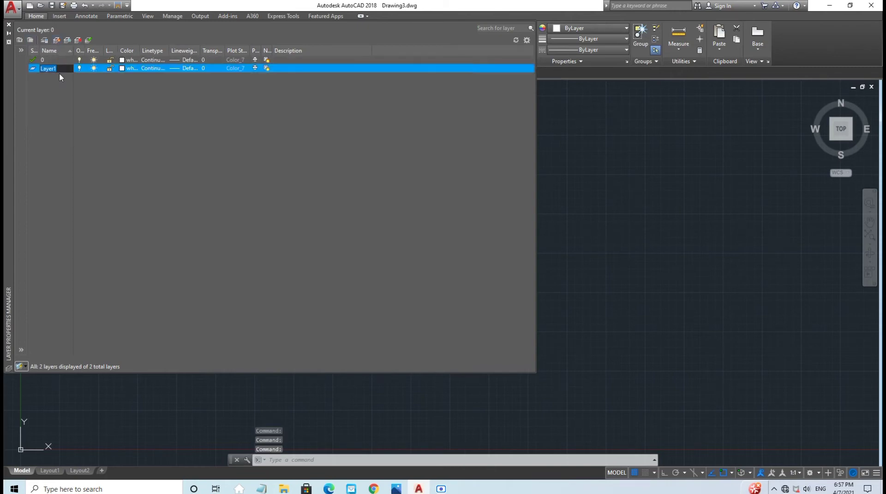
type("Gree")
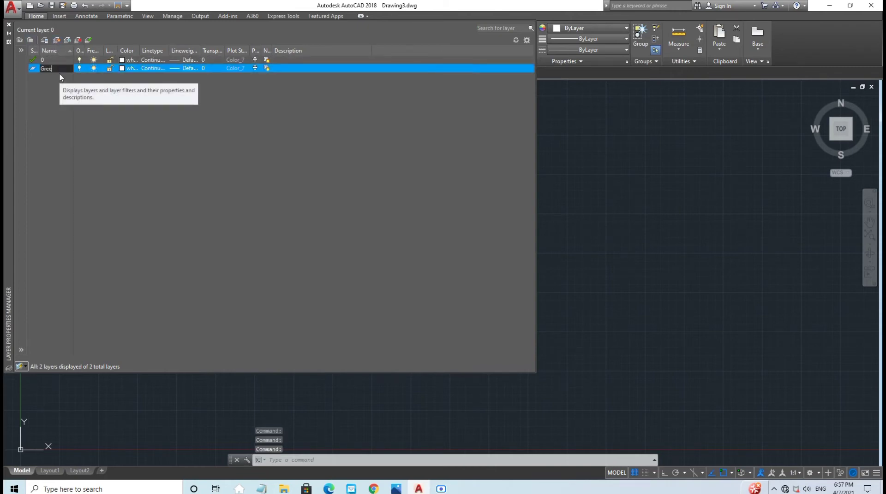
type("n")
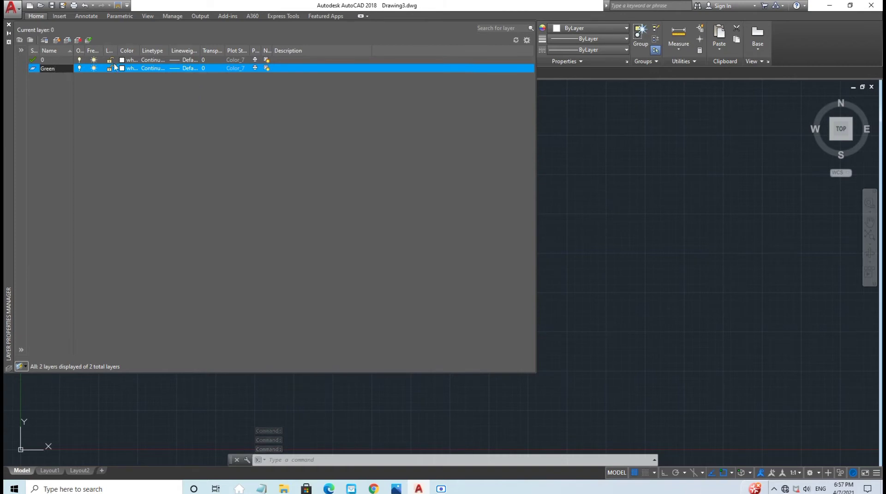
left_click(123, 69)
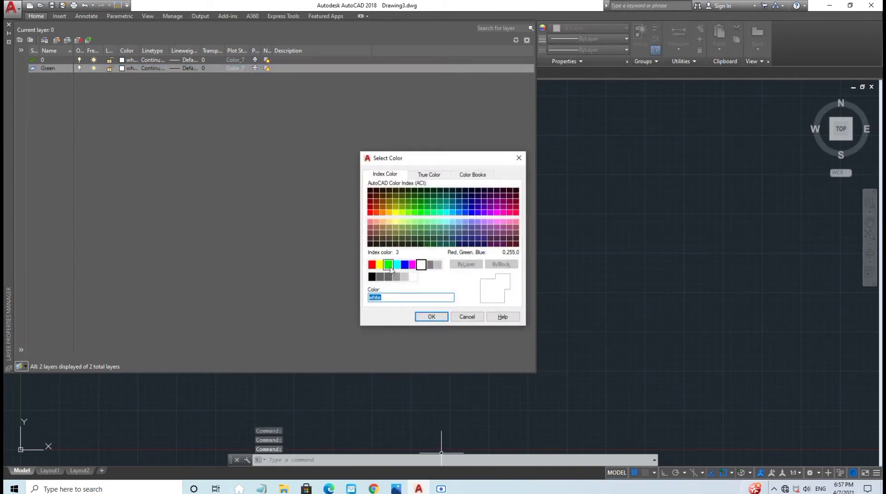
left_click(390, 269)
left_click(431, 317)
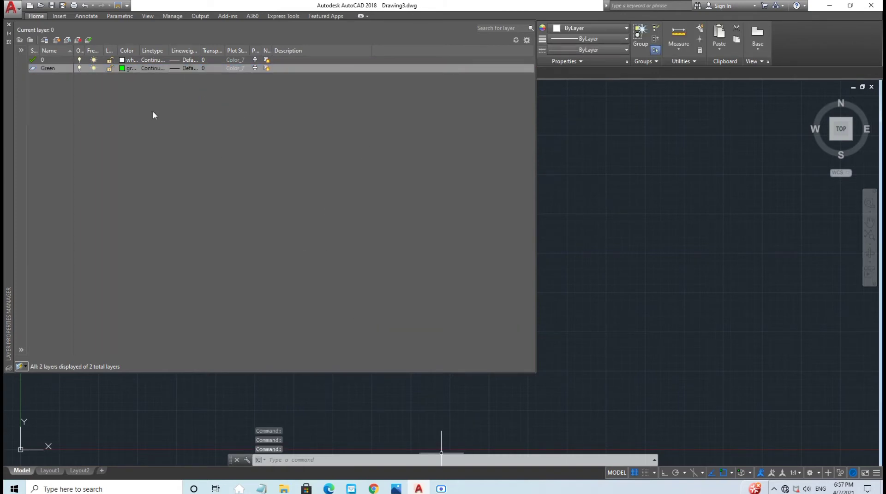
Step: Load the HIDDEN linetype and assign it to the Green layer
left_click(155, 69)
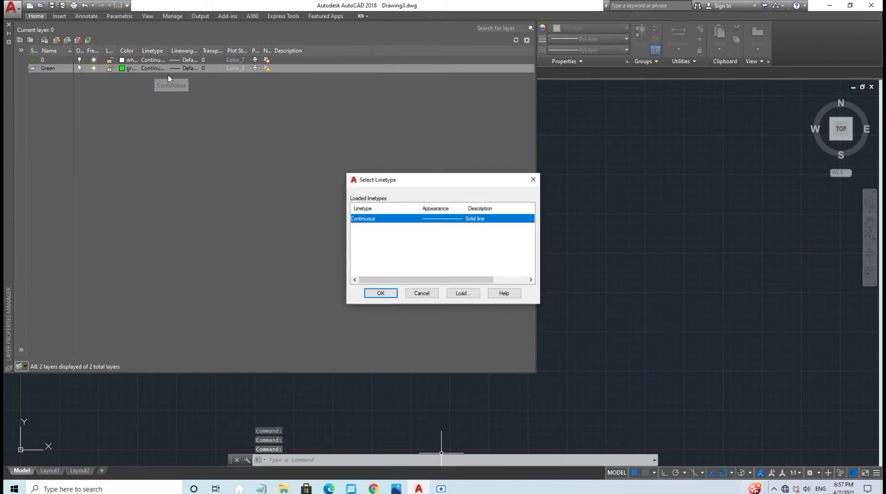
left_click(461, 293)
left_click(438, 272)
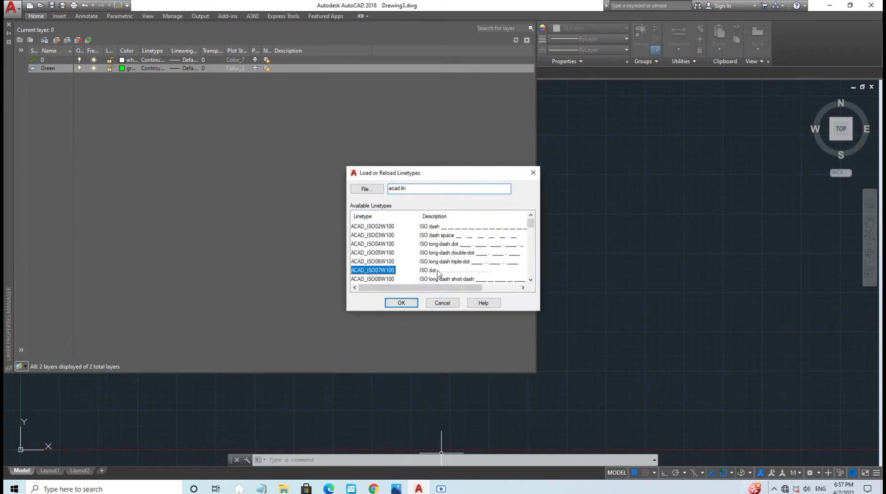
scroll(369, 265, "down", 8)
scroll(360, 262, "down", 4)
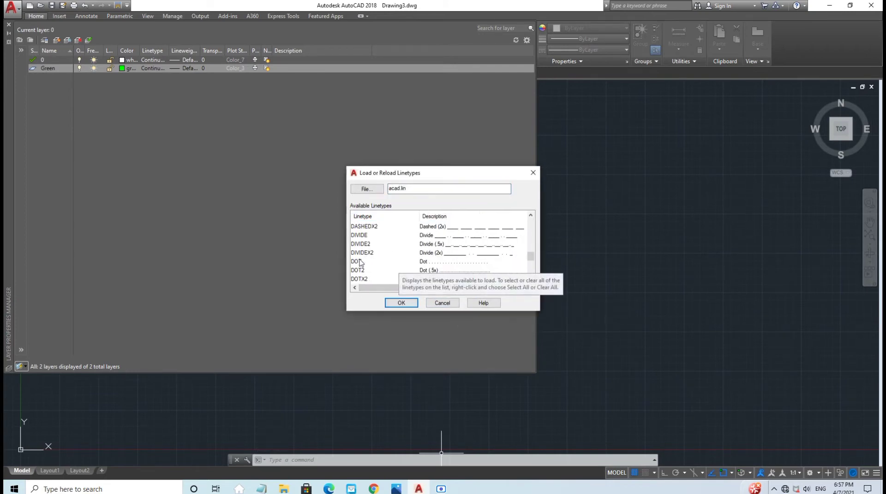
left_click(368, 236)
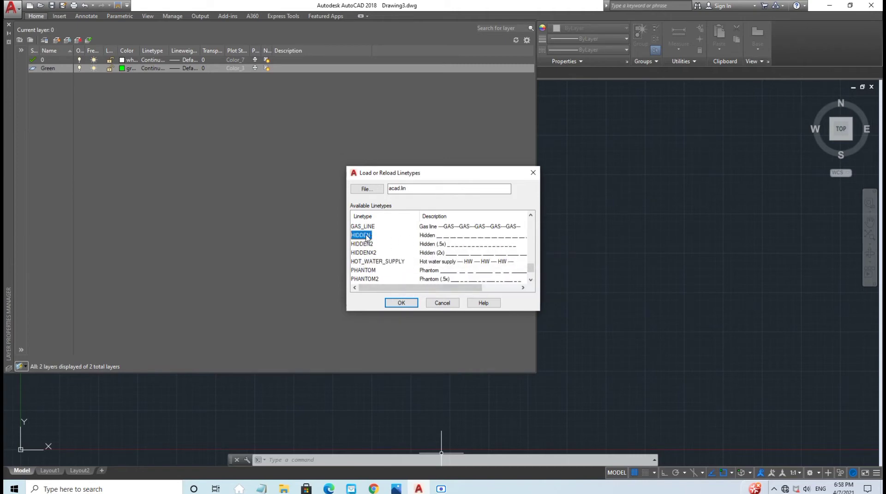
left_click(401, 303)
left_click(383, 228)
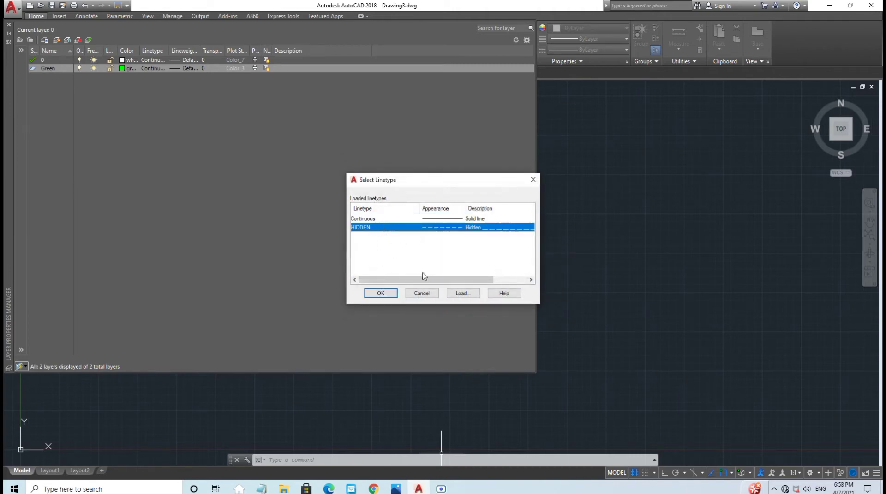
left_click(391, 294)
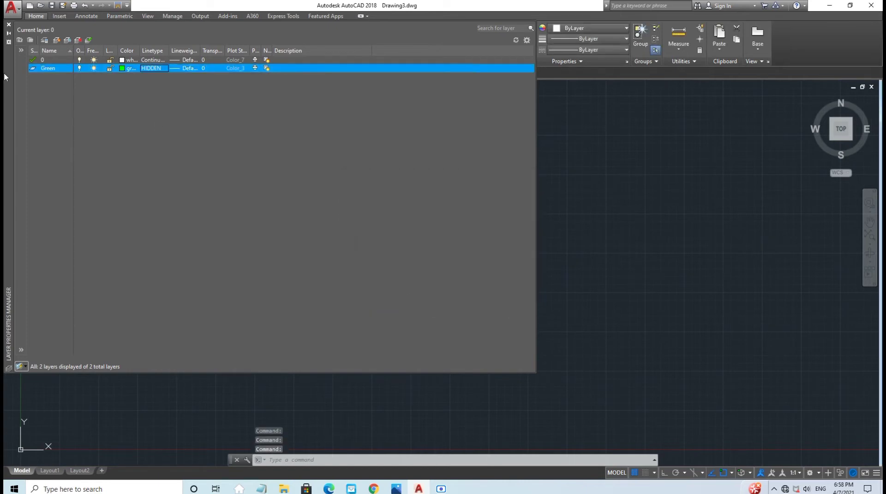
Step: Create a new layer named Magenta with magenta as its colour
left_click(56, 41)
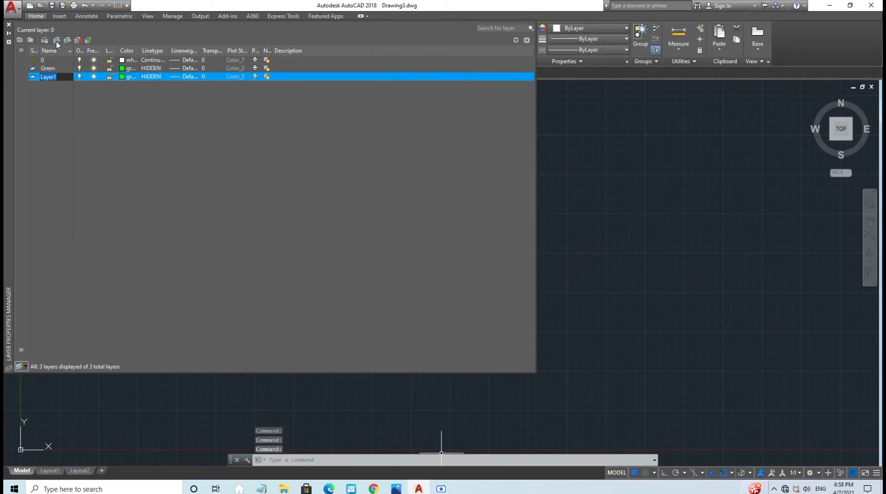
key("BackSpace")
type("Mage")
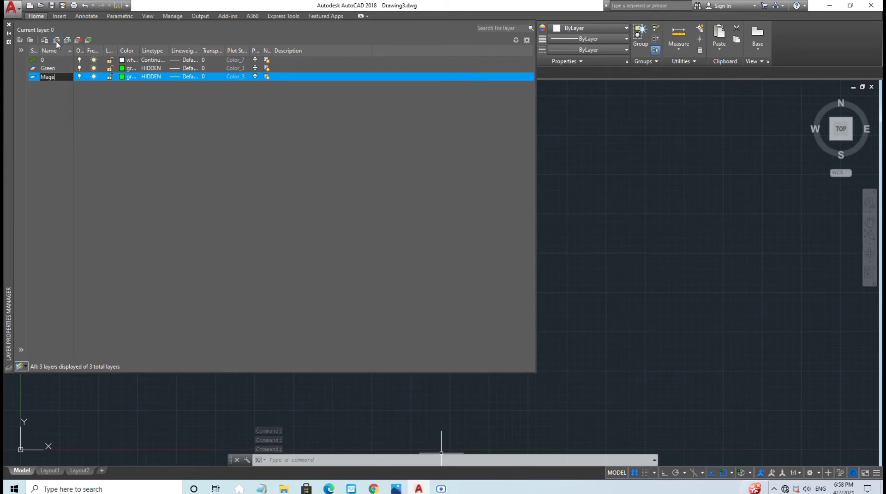
type("nta")
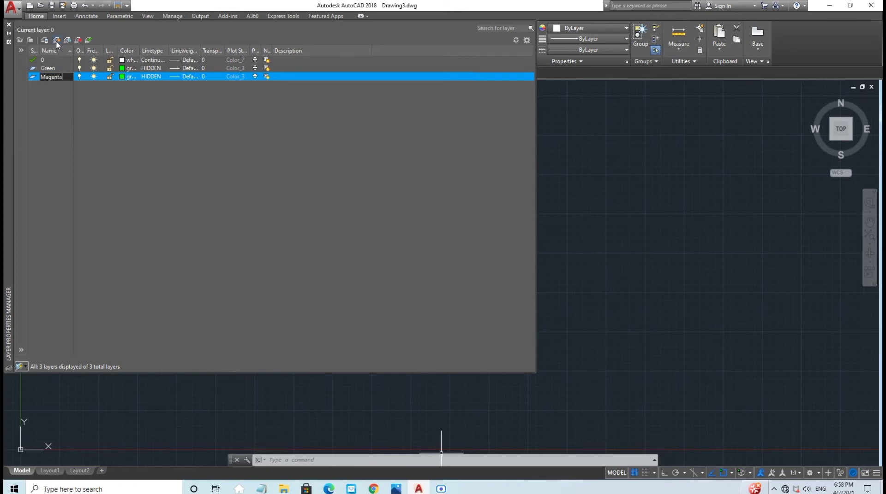
key("Return")
left_click(131, 78)
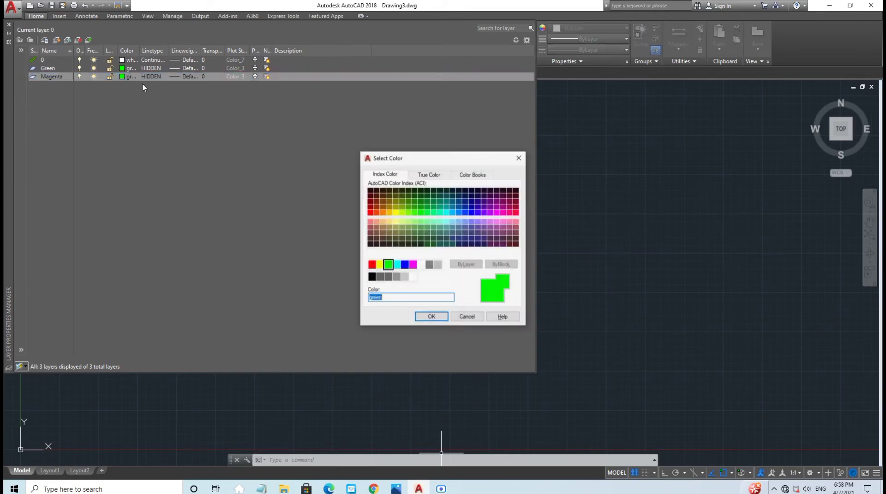
left_click(412, 265)
left_click(432, 317)
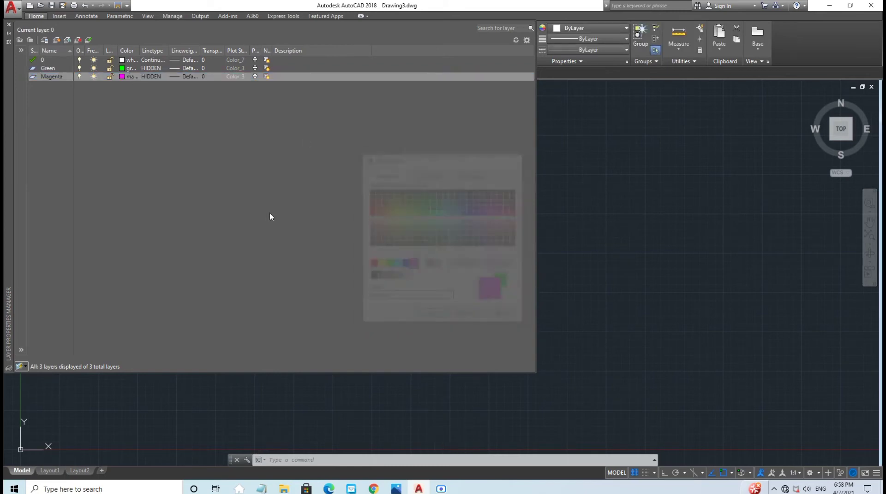
Step: Load the CENTER2 linetype and assign it to the Magenta layer
left_click(152, 77)
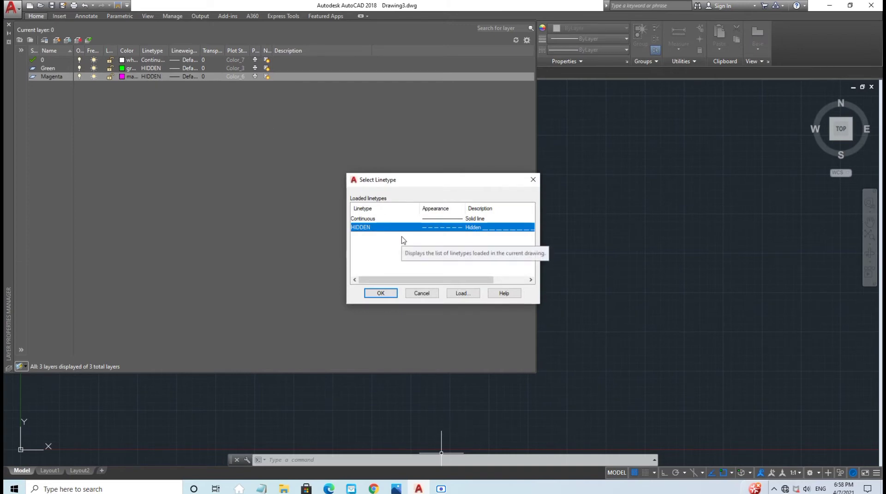
left_click(463, 294)
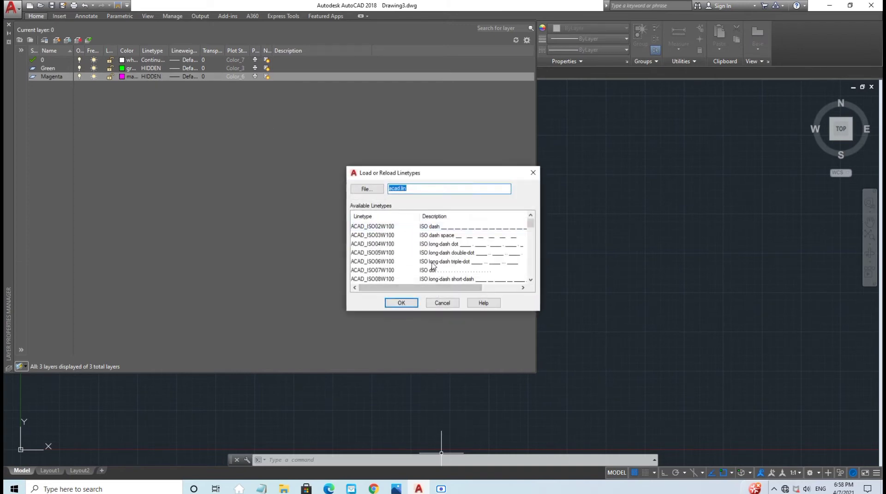
left_click(388, 245)
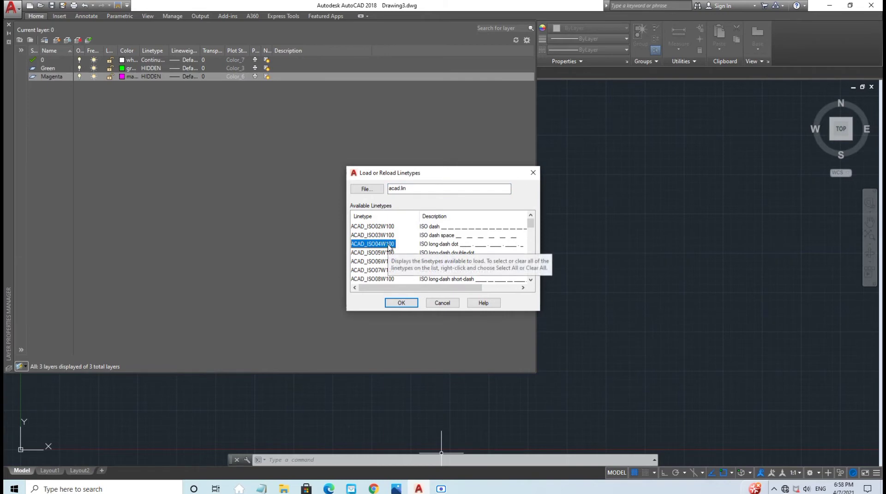
scroll(385, 245, "down", 7)
scroll(386, 245, "up", 4)
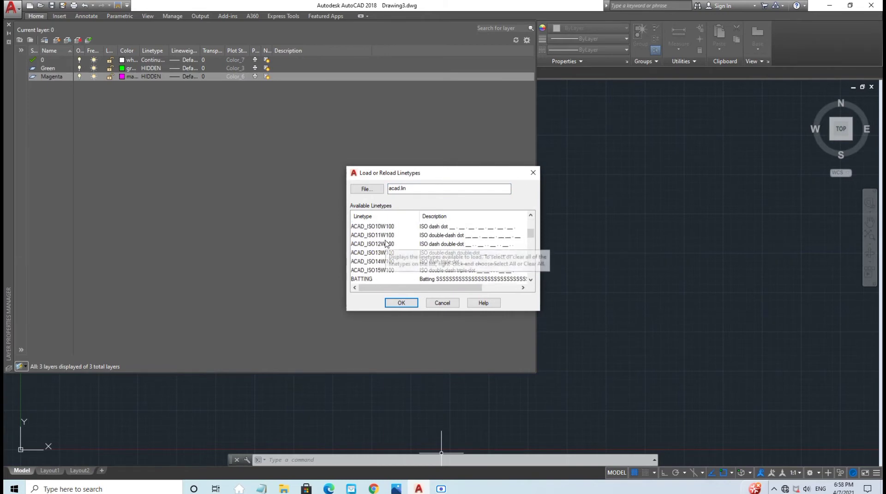
scroll(385, 243, "down", 2)
left_click(381, 271)
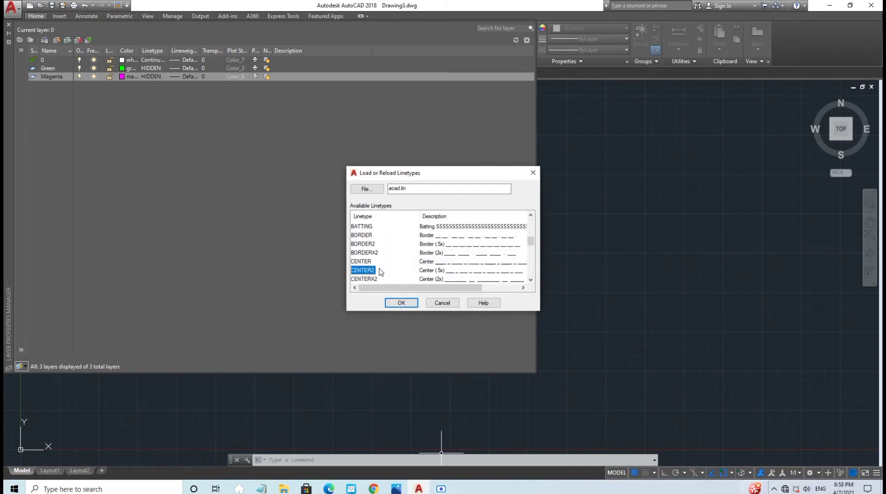
left_click(401, 303)
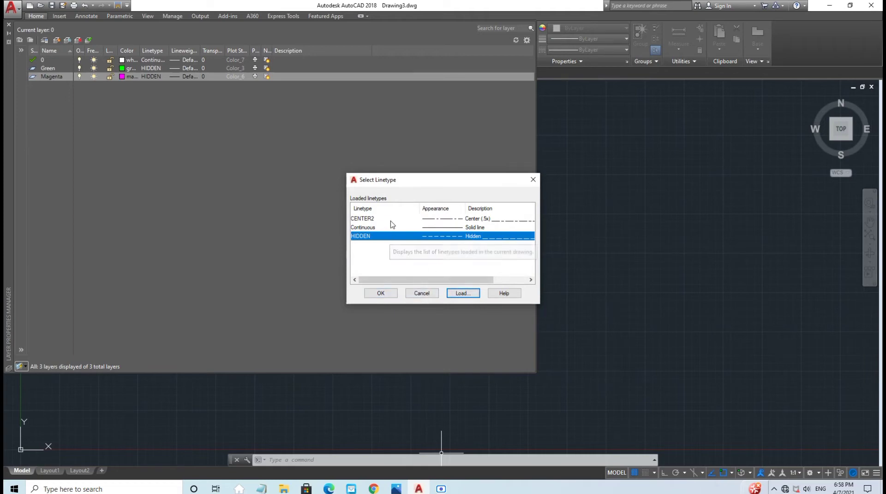
left_click(389, 221)
left_click(391, 293)
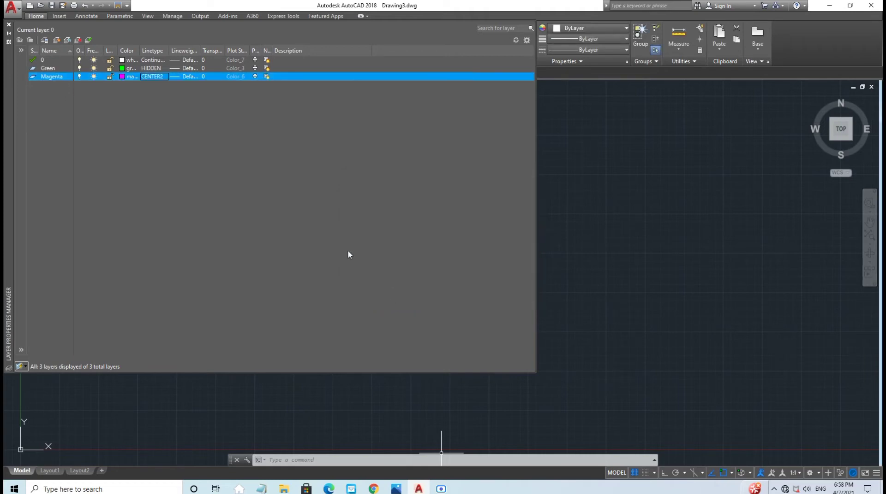
Step: Add a 'Red (Dimension)' layer coloured red with the Continuous linetype
left_click(56, 41)
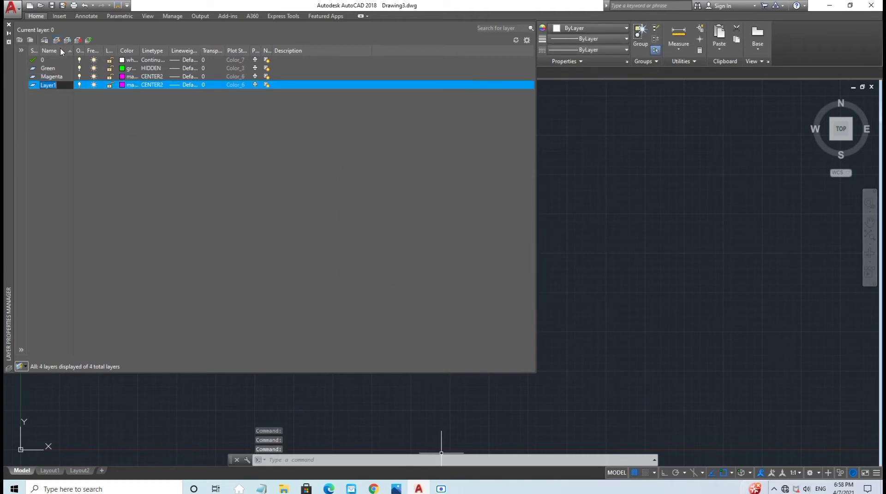
type("R")
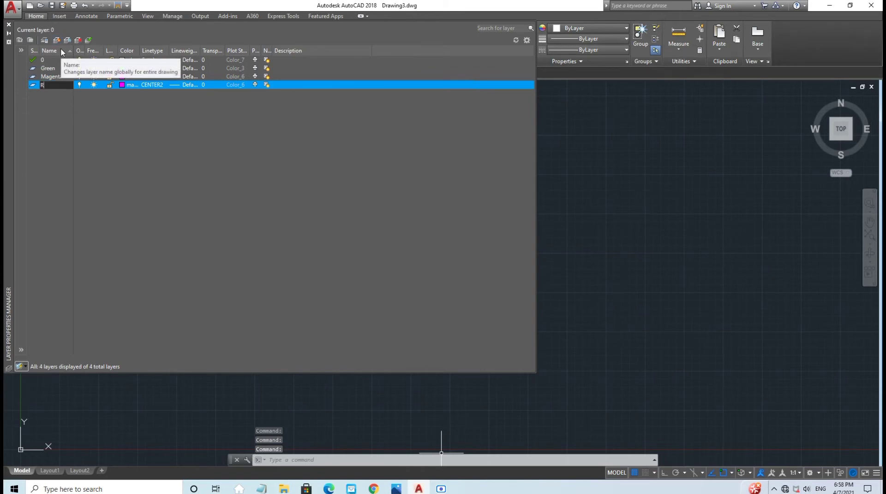
type("ed (")
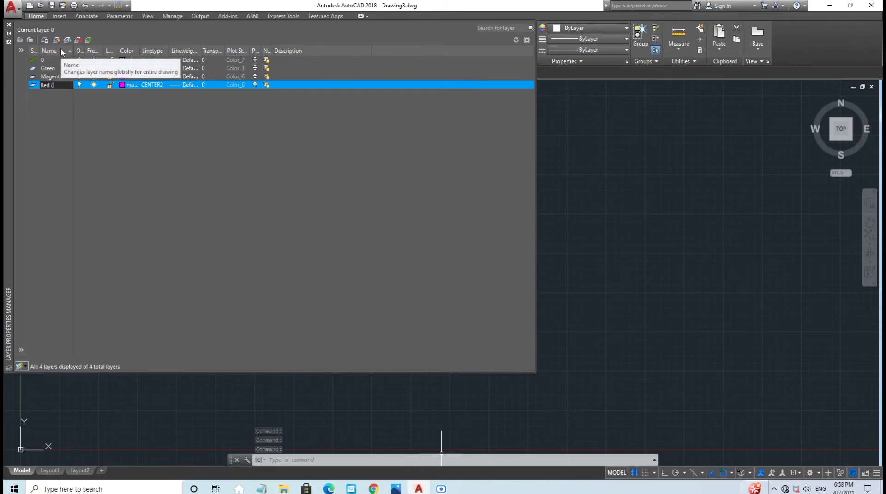
type("Dime")
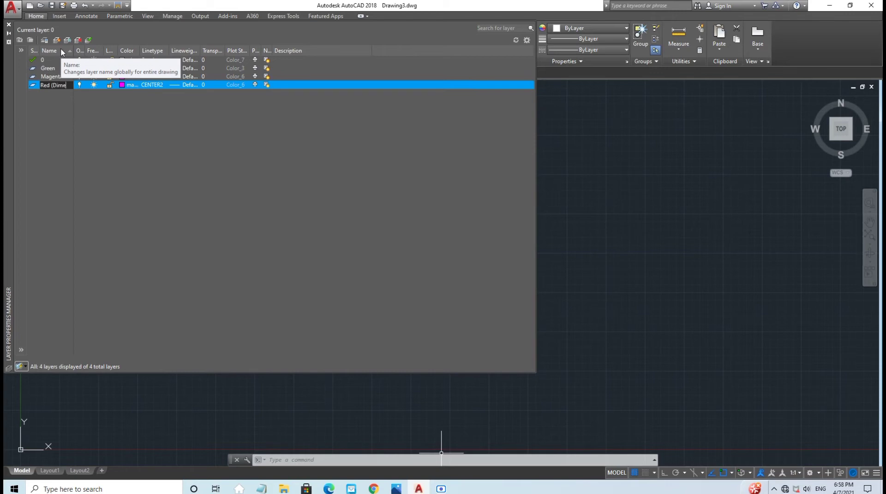
type("nsion)")
left_click(122, 85)
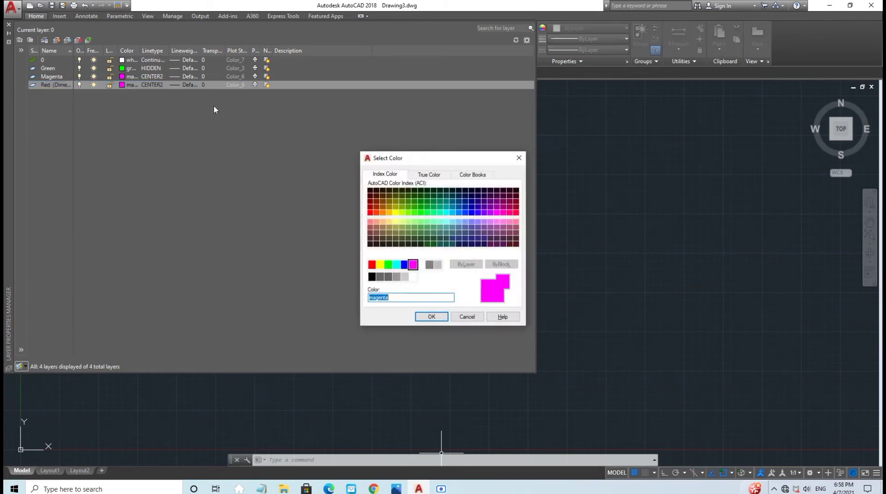
left_click(372, 264)
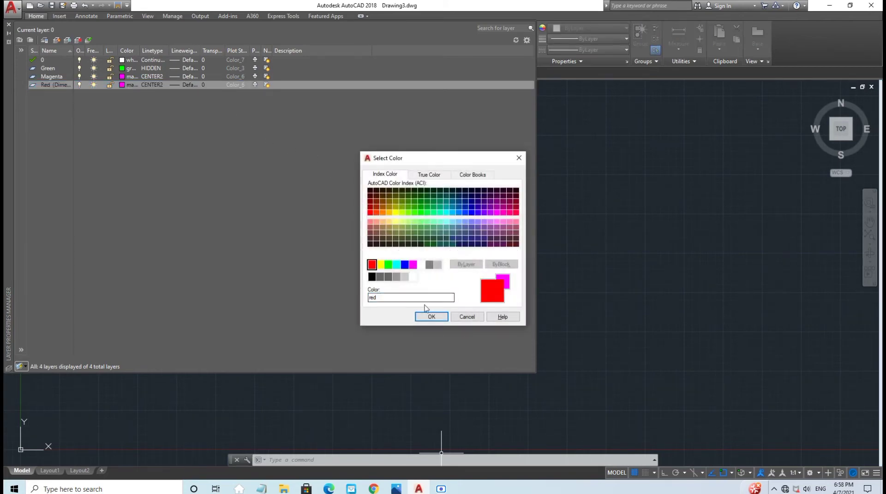
left_click(431, 317)
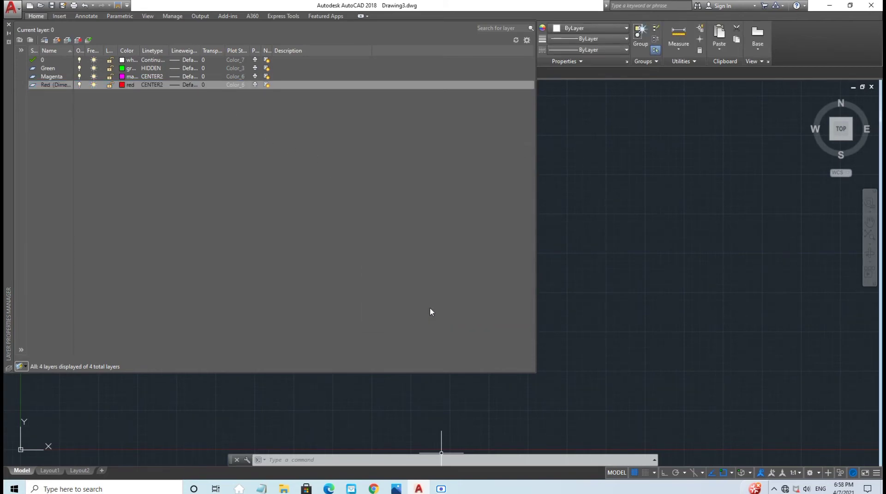
left_click(153, 85)
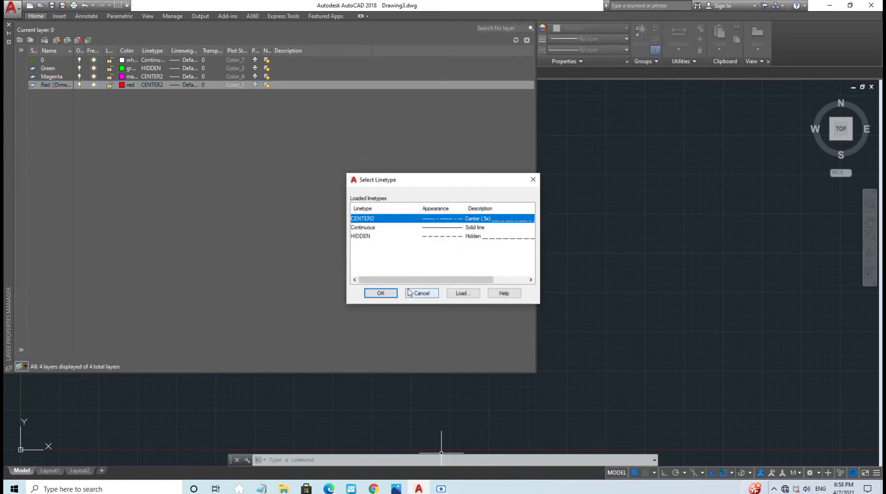
left_click(399, 228)
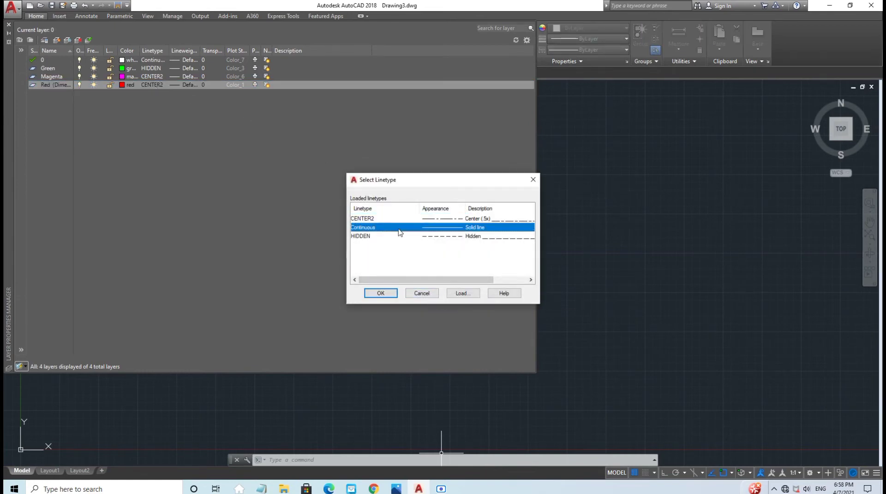
left_click(391, 293)
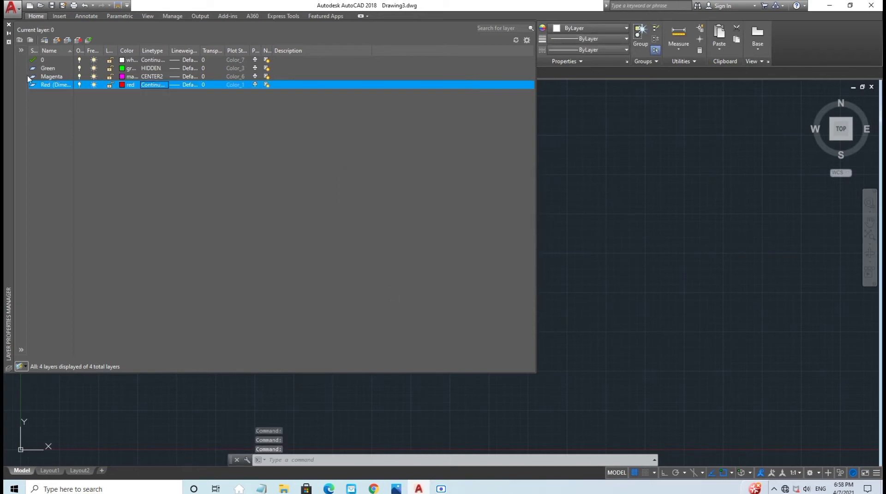
Step: Create a 'Yellow (Guide)' layer in yellow with Continuous linetype, then close the layer manager
left_click(56, 40)
type("Ye")
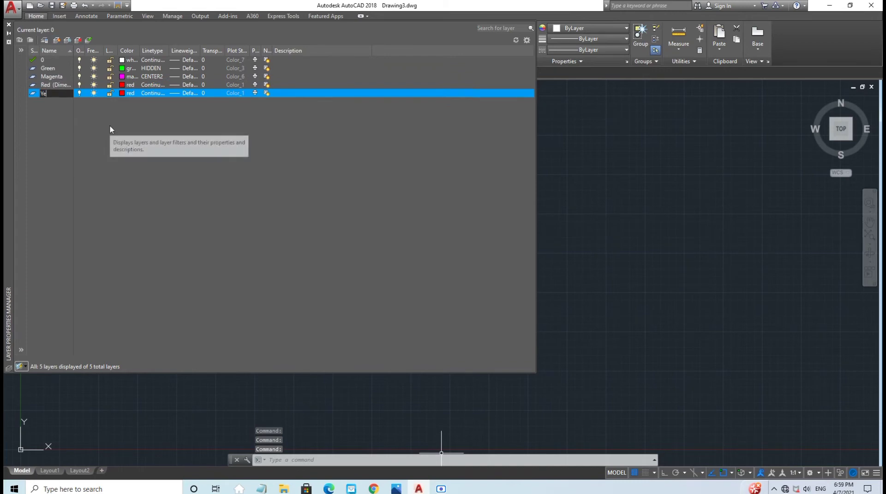
type("llow")
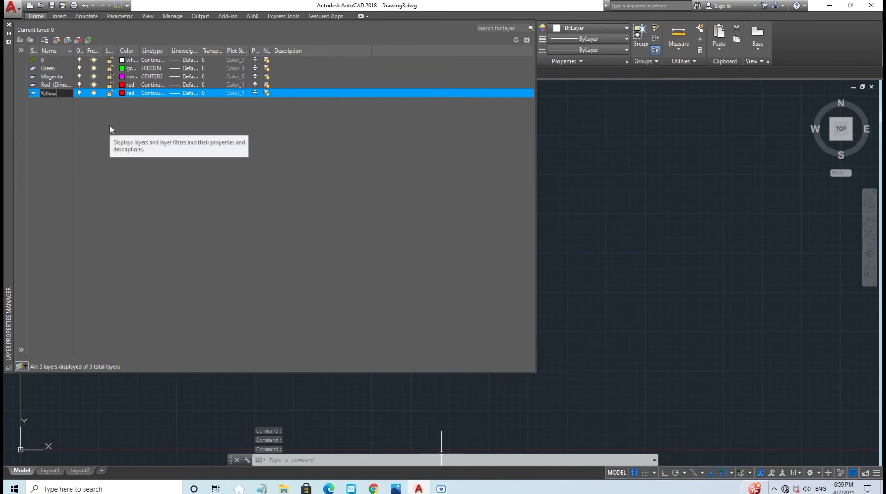
type(" (Guide")
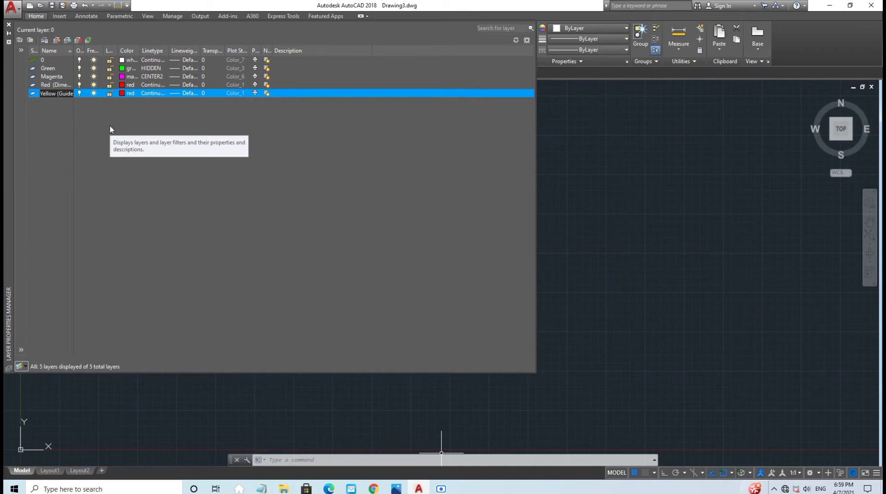
type(")")
key("Return")
left_click(129, 93)
left_click(380, 264)
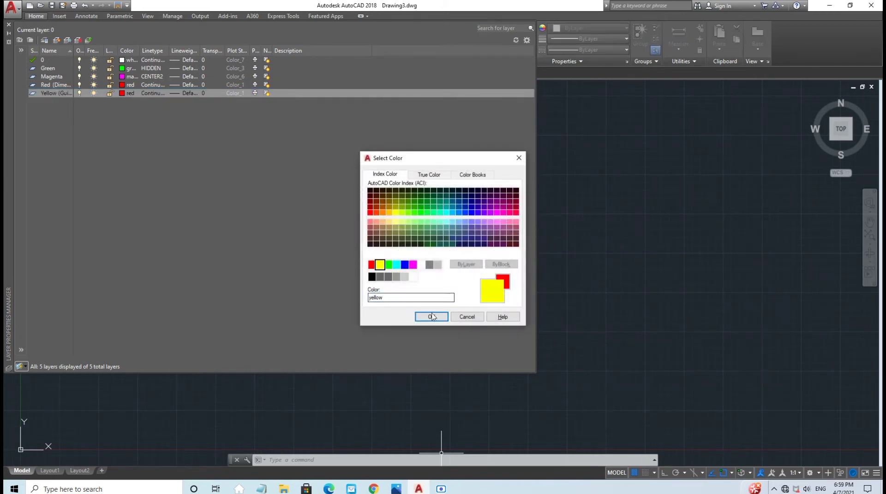
left_click(431, 316)
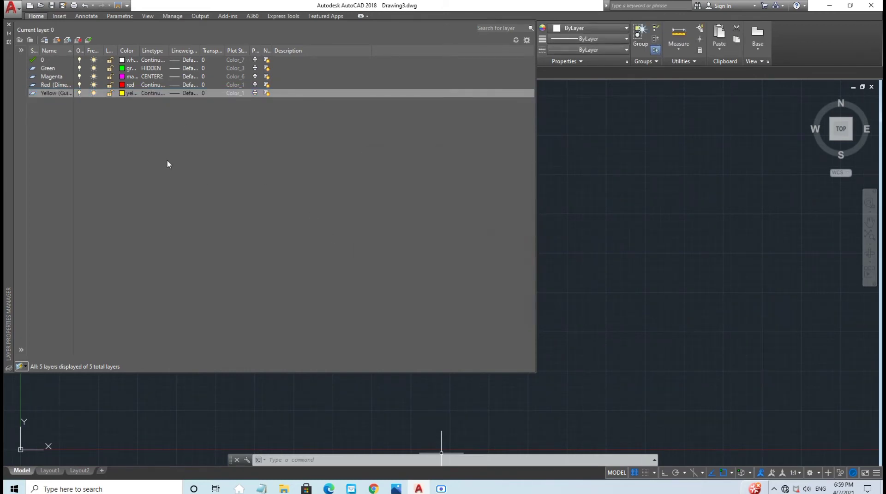
left_click(154, 95)
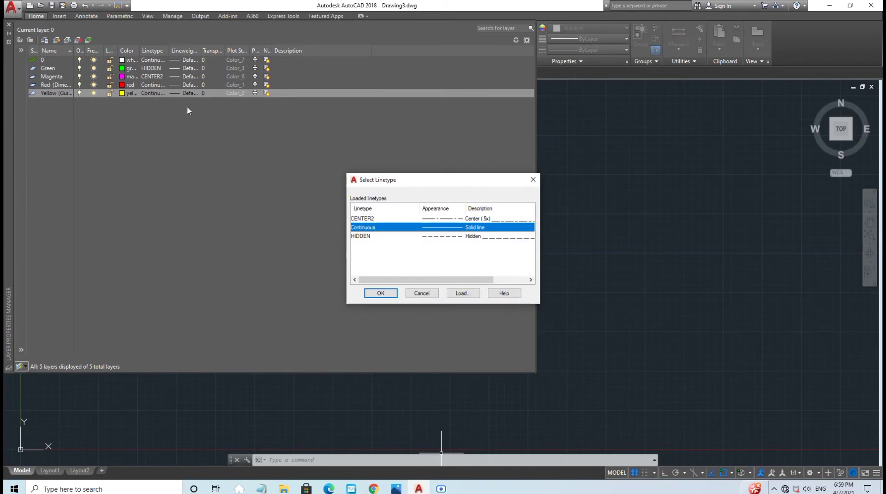
left_click(380, 294)
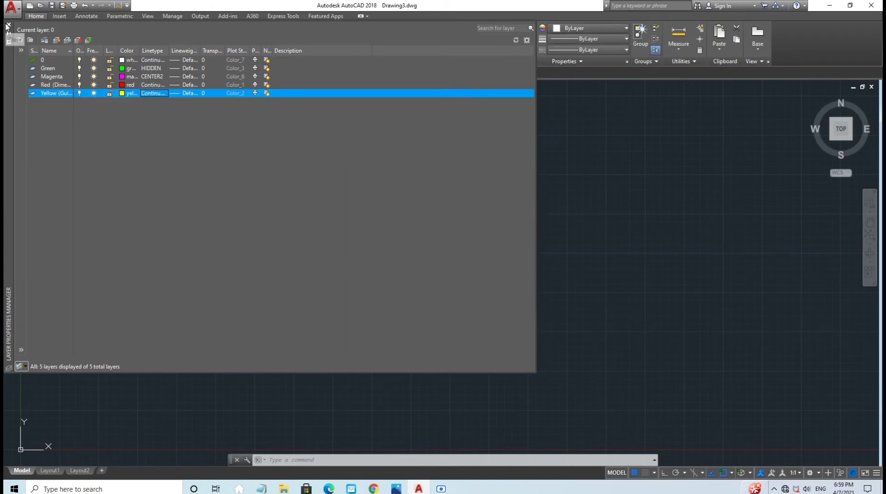
left_click(6, 25)
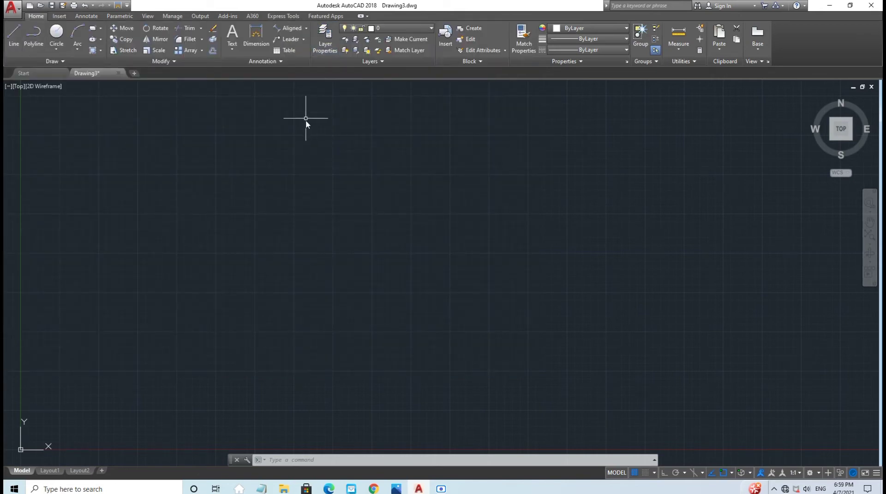
type("DIM")
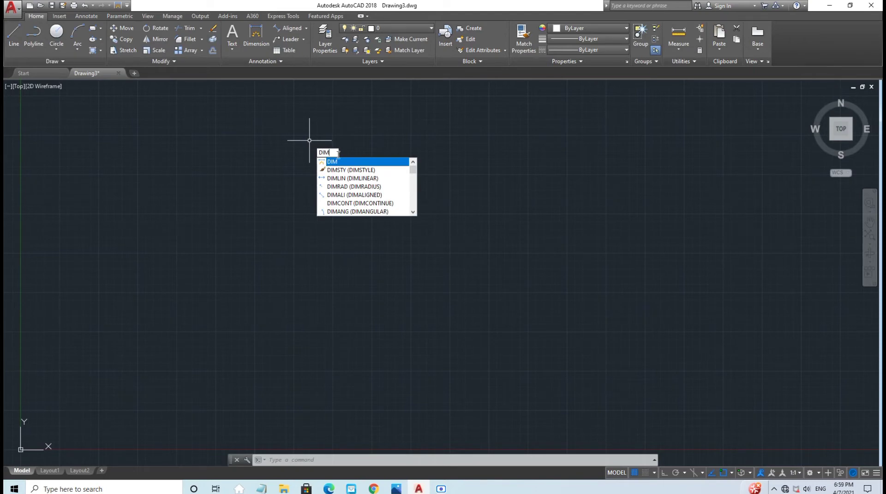
Step: Make the Standard dimension style's dimension and extension lines red
left_click(342, 172)
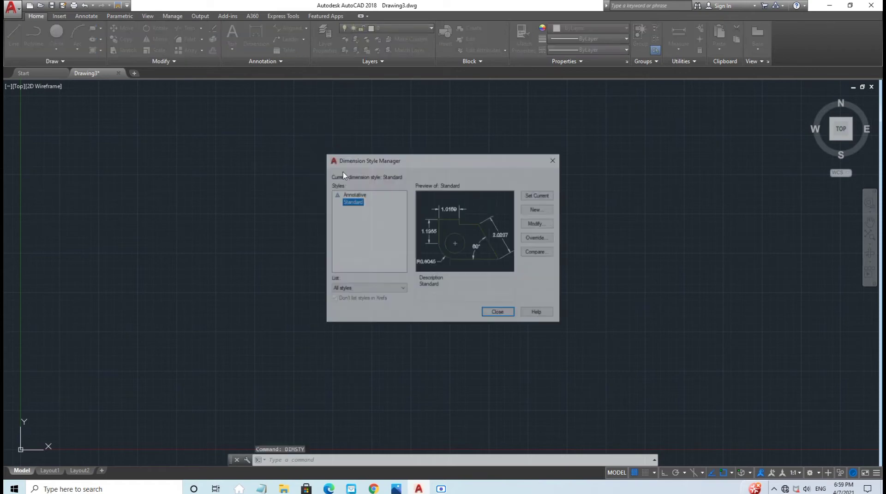
left_click(537, 224)
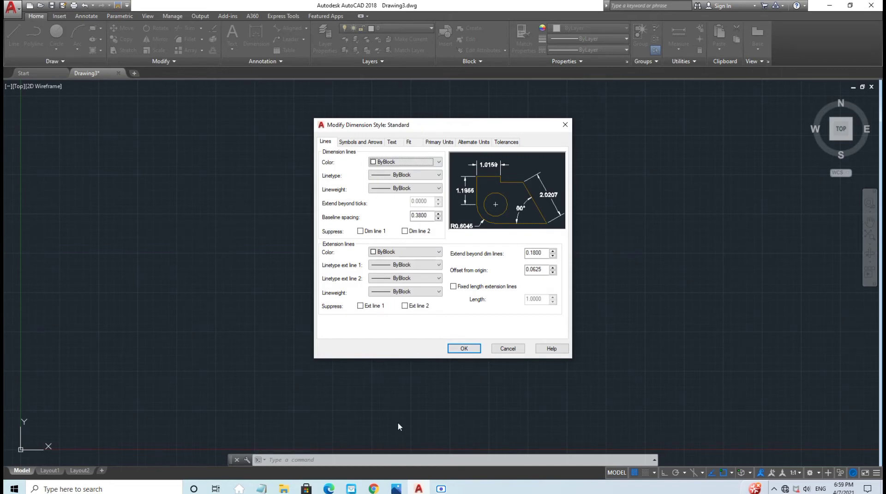
left_click(395, 489)
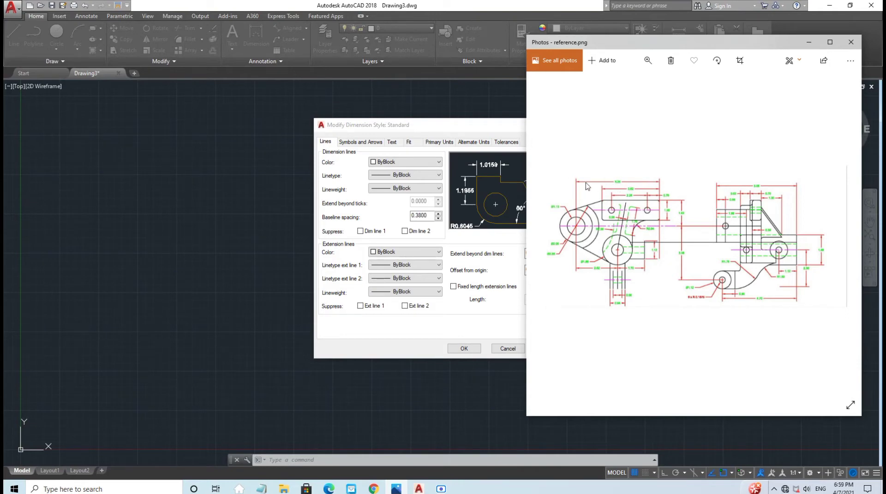
left_click(811, 47)
left_click(437, 162)
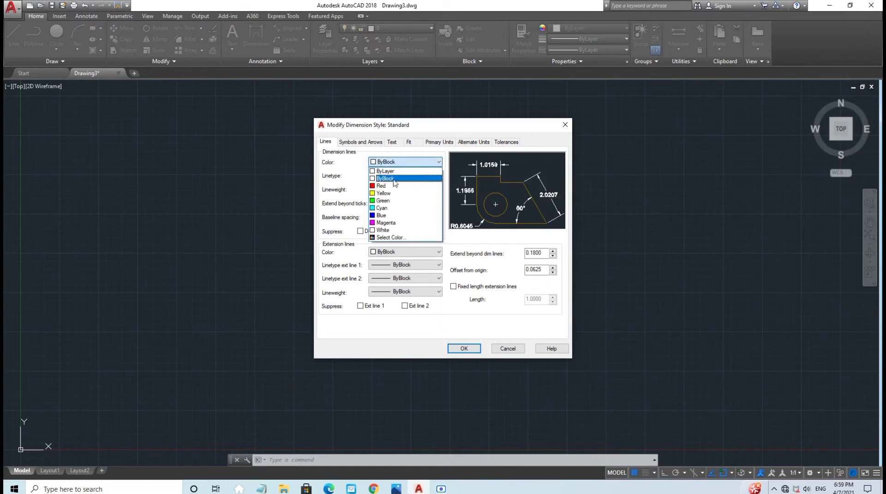
left_click(385, 185)
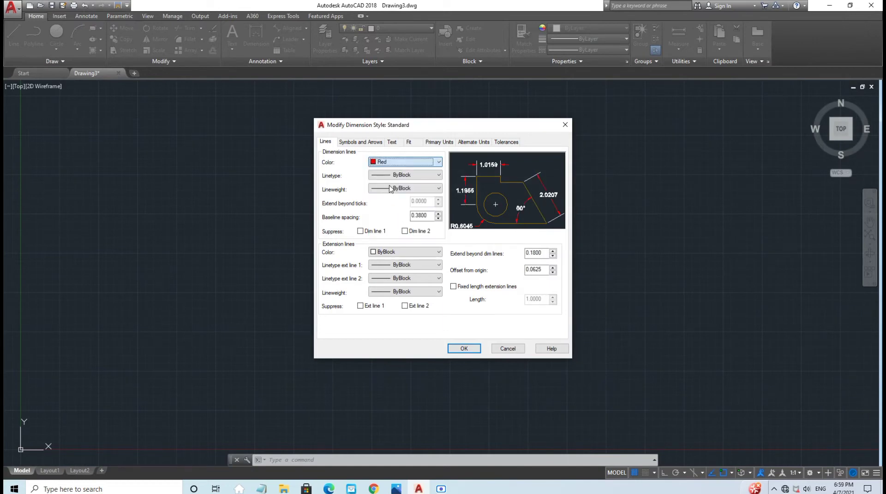
left_click(406, 254)
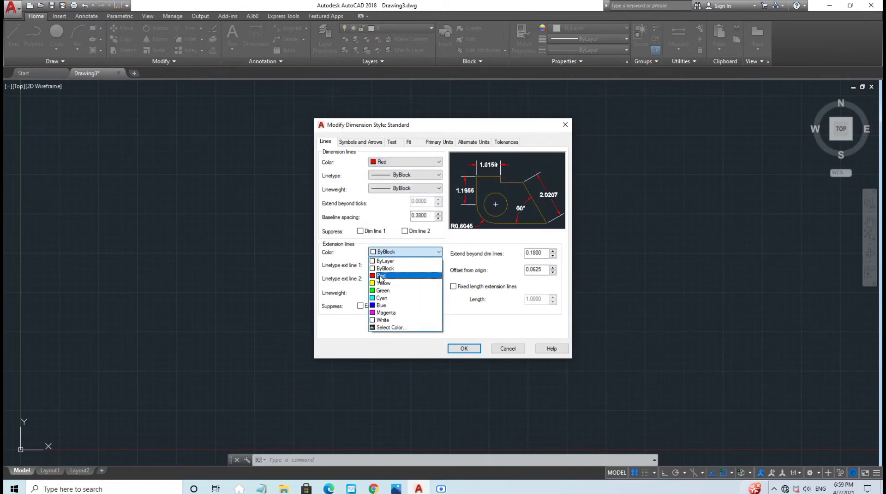
left_click(380, 277)
Step: Set the dimension text colour to green and precision to 0.00, then save the style
left_click(391, 142)
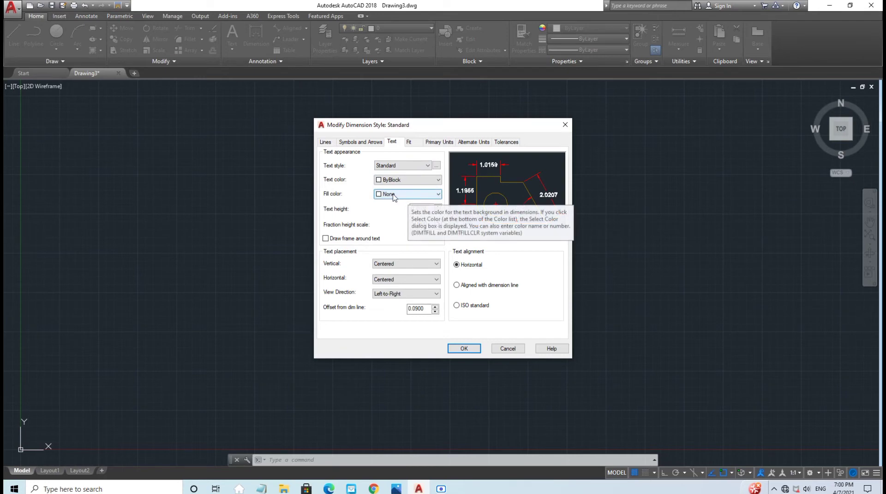
left_click(389, 180)
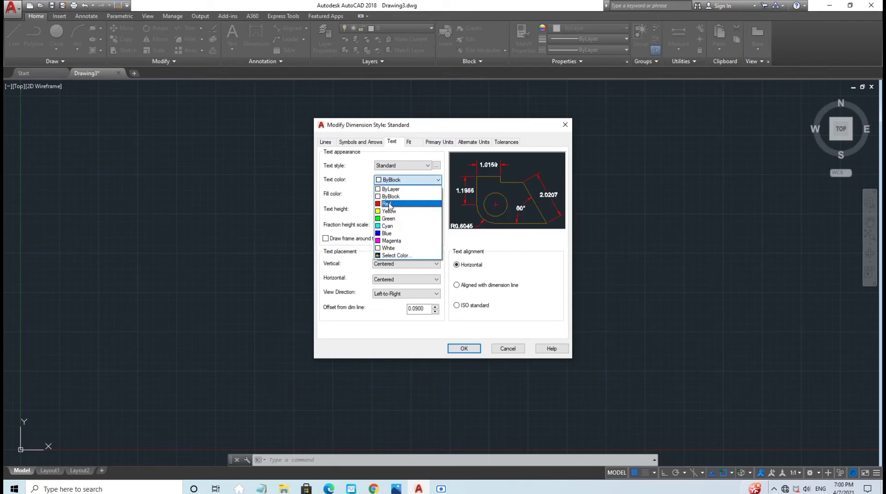
left_click(388, 218)
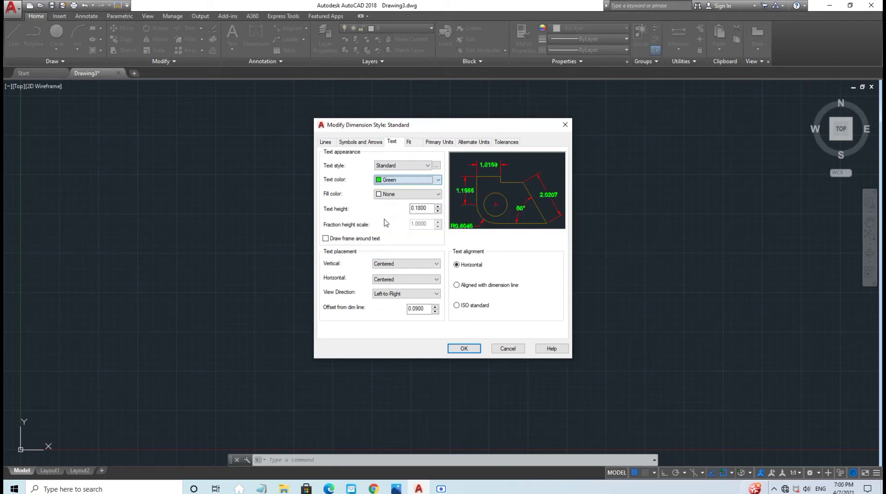
left_click(439, 143)
left_click(402, 175)
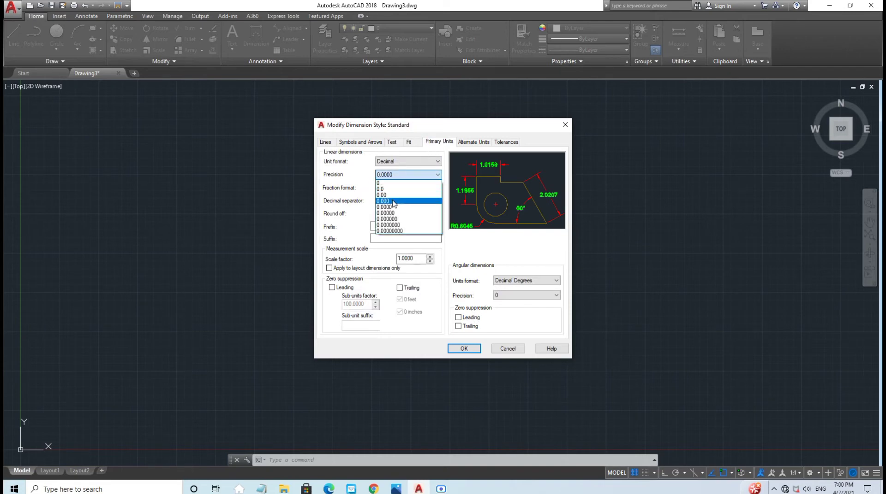
left_click(391, 195)
left_click(458, 348)
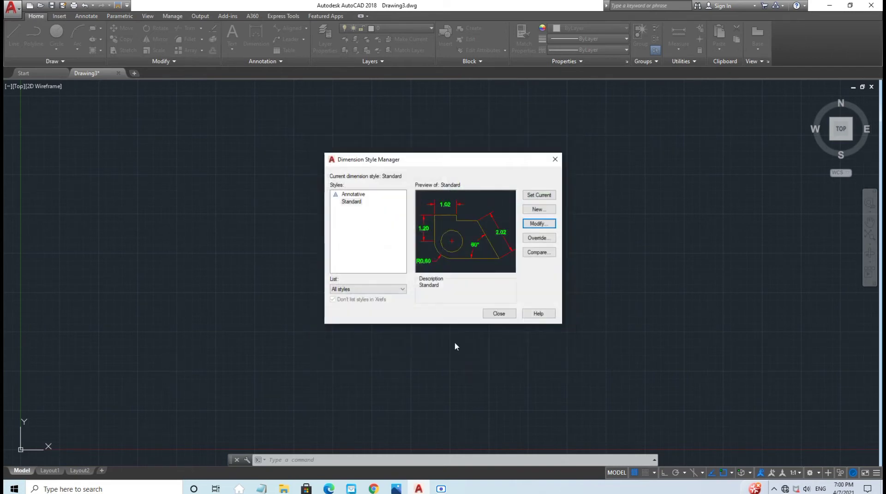
left_click(502, 315)
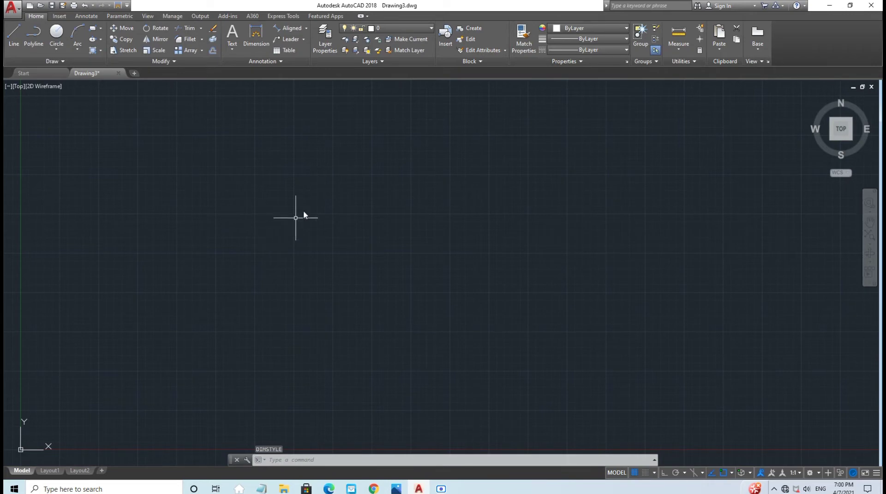
Step: Draw a 1.13-diameter circle using centre and diameter
middle_click_drag(296, 217, 262, 279)
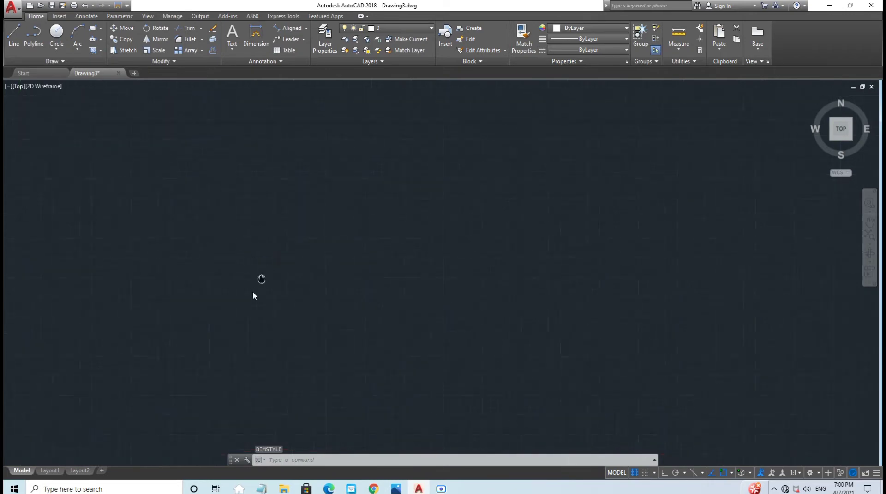
left_click(57, 49)
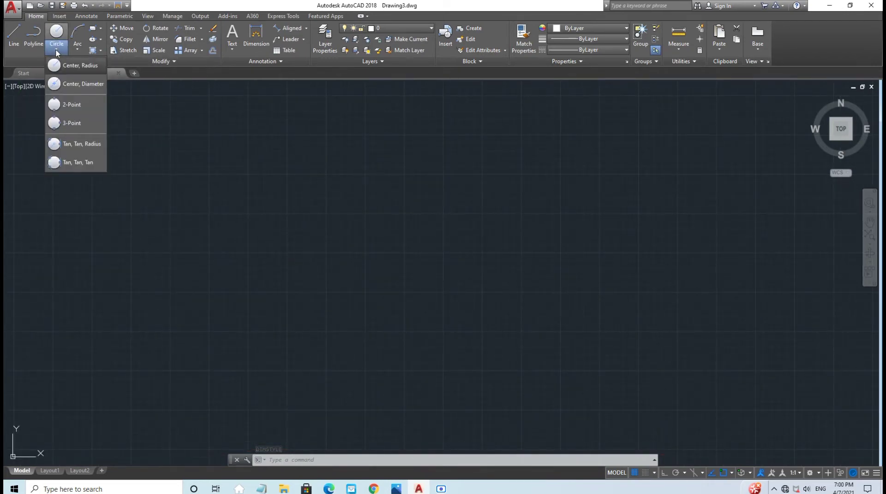
left_click(72, 86)
left_click(241, 167)
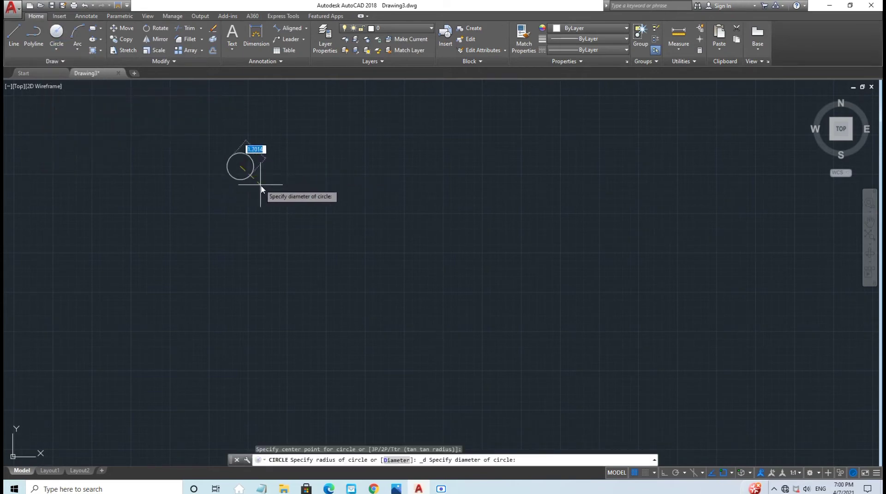
type("d")
key("Return")
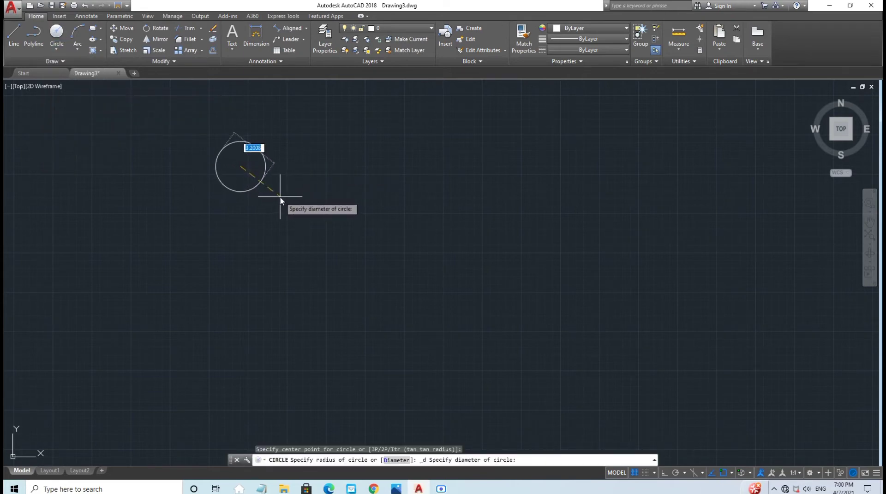
type("1.13")
key("Return")
Step: Add concentric circles of 2.06 and 2.88 diameter around the first circle
scroll(280, 197, "up", 5)
middle_click_drag(272, 157, 304, 240)
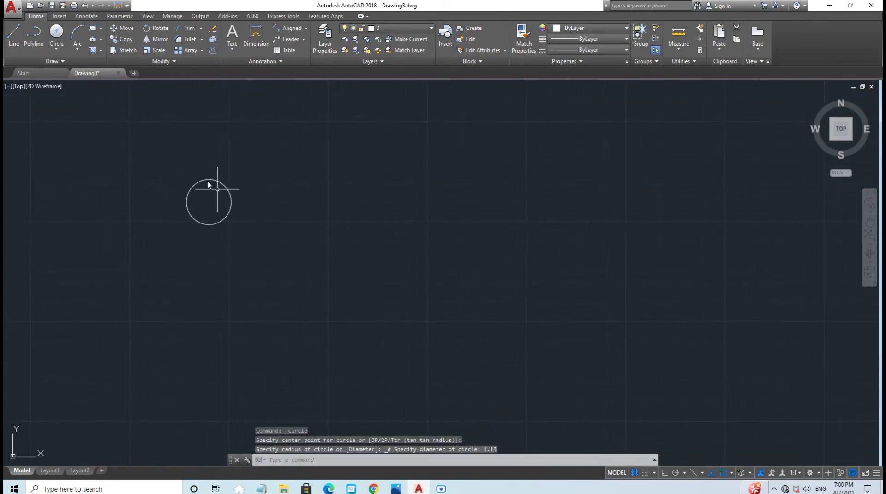
left_click(60, 35)
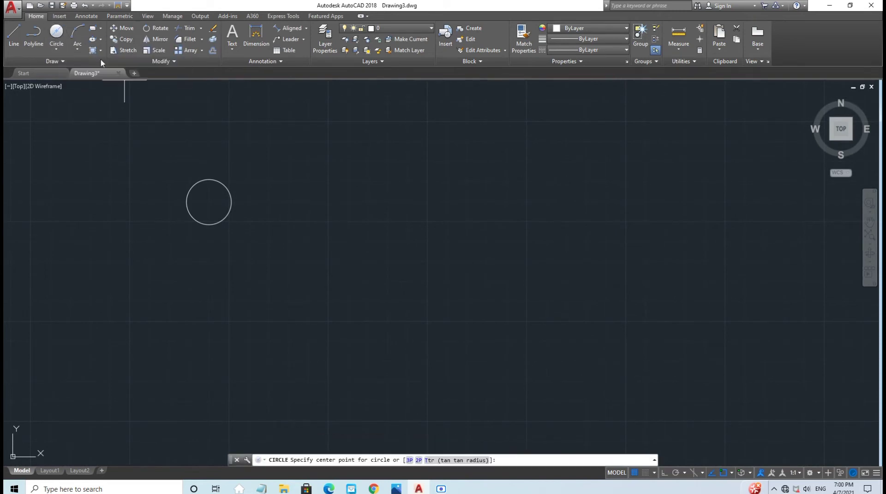
left_click(209, 202)
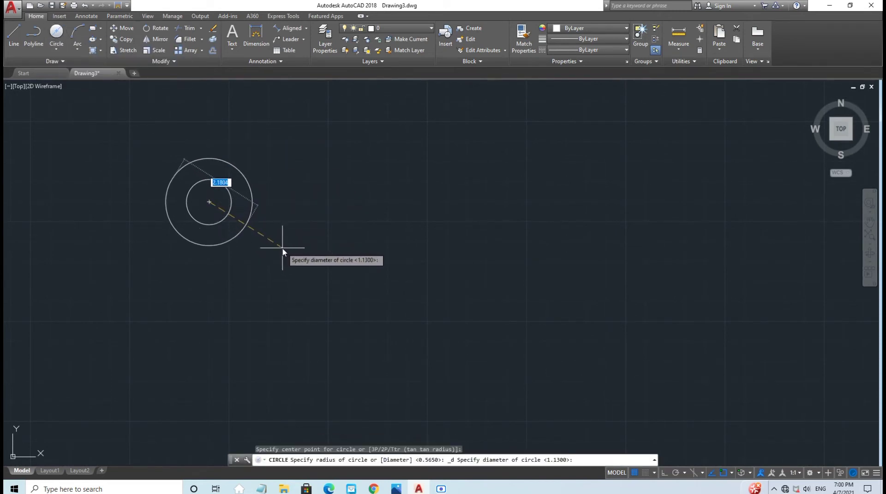
type("2.06")
key("Return")
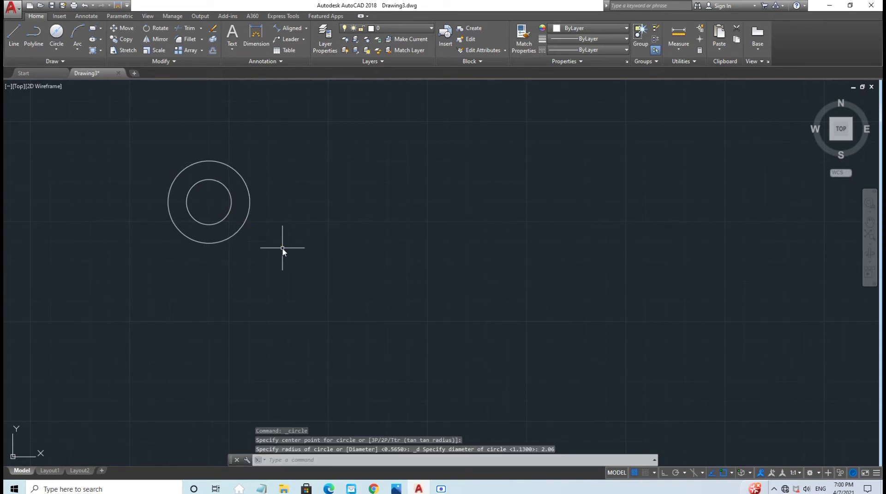
left_click(56, 32)
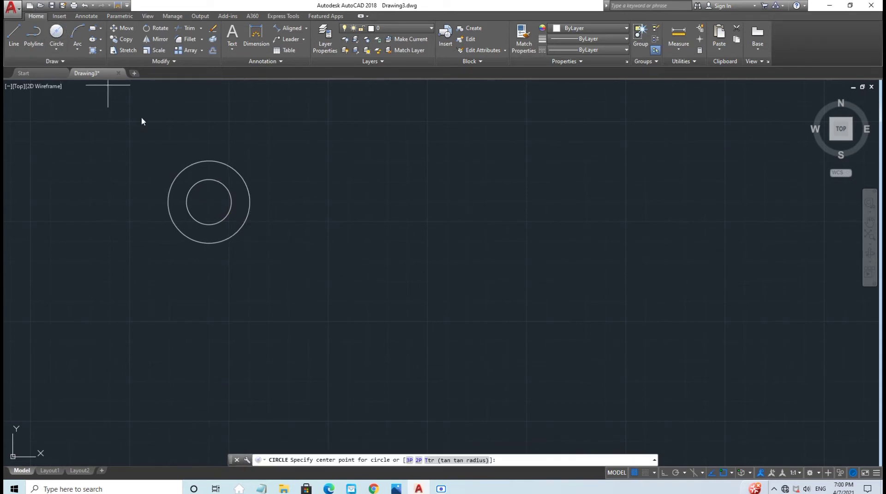
left_click(209, 205)
type("d")
key("Return")
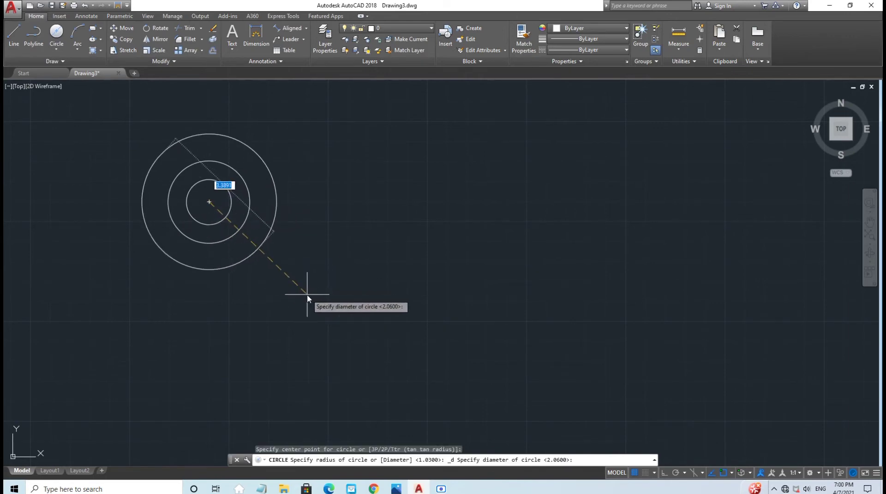
type("2.88")
key("Return")
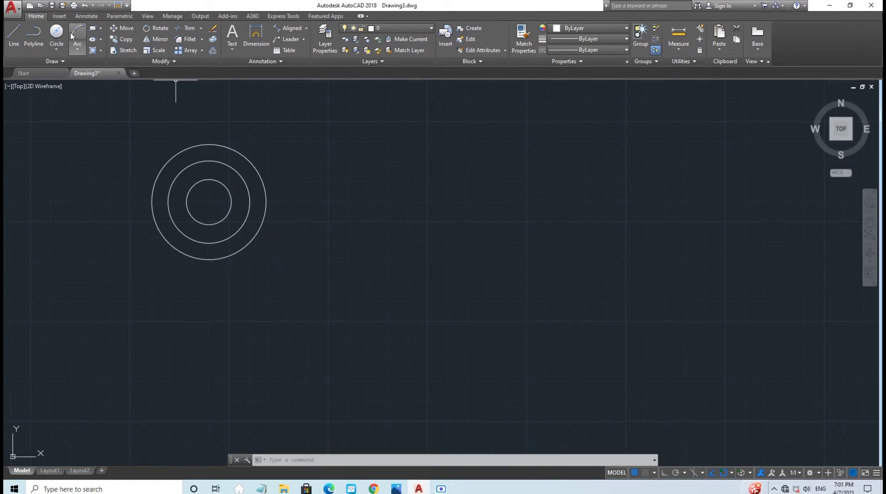
left_click(421, 28)
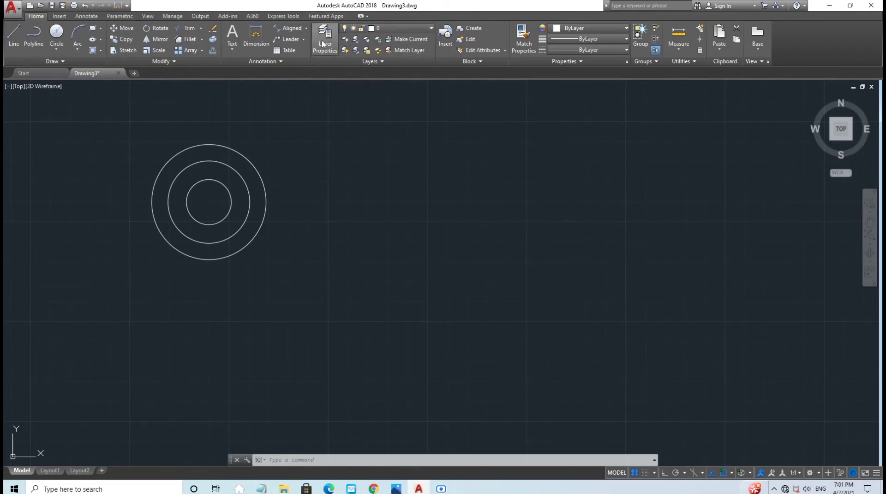
Step: On the Yellow (Guide) layer with Ortho on, draw a 1.5 line down from the circles' centre
left_click(397, 29)
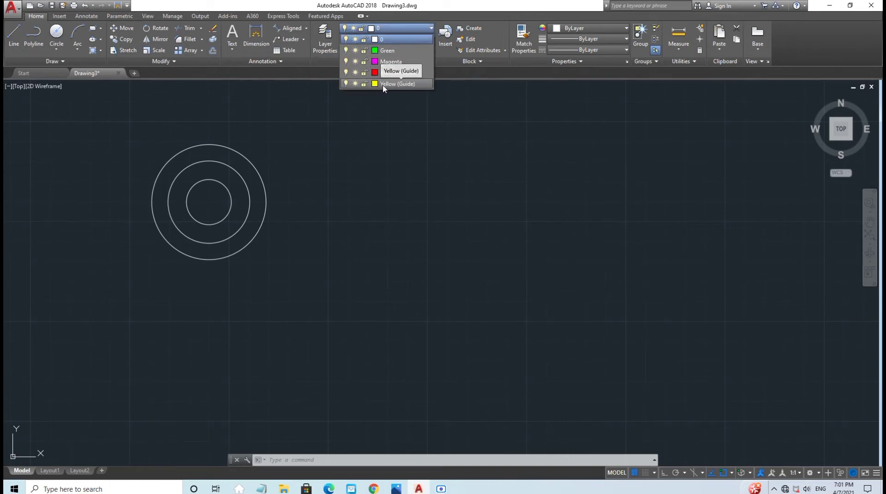
left_click(383, 85)
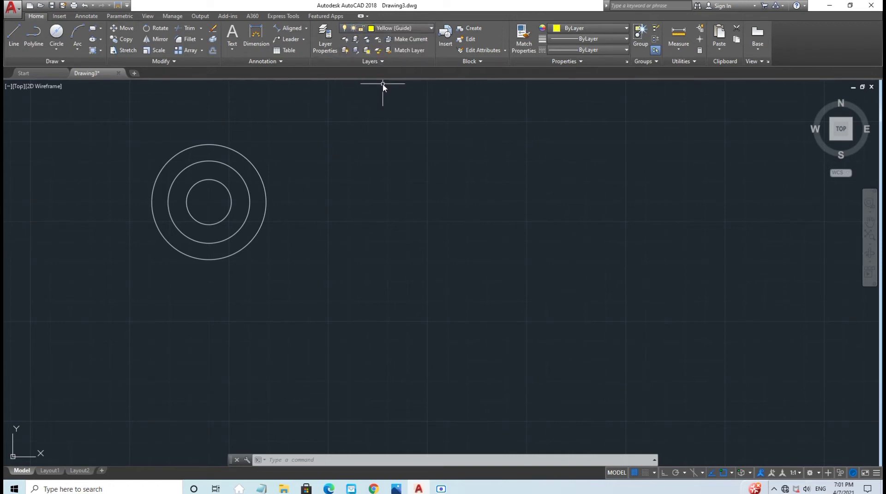
left_click(13, 37)
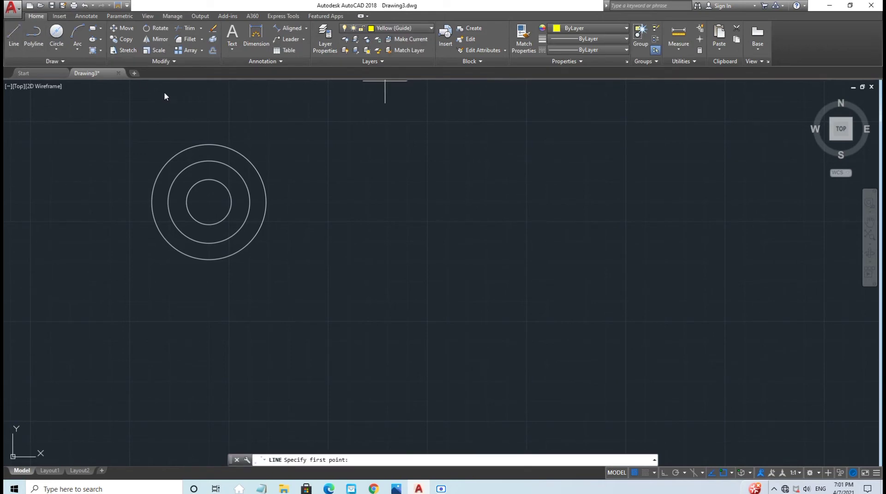
left_click(210, 203)
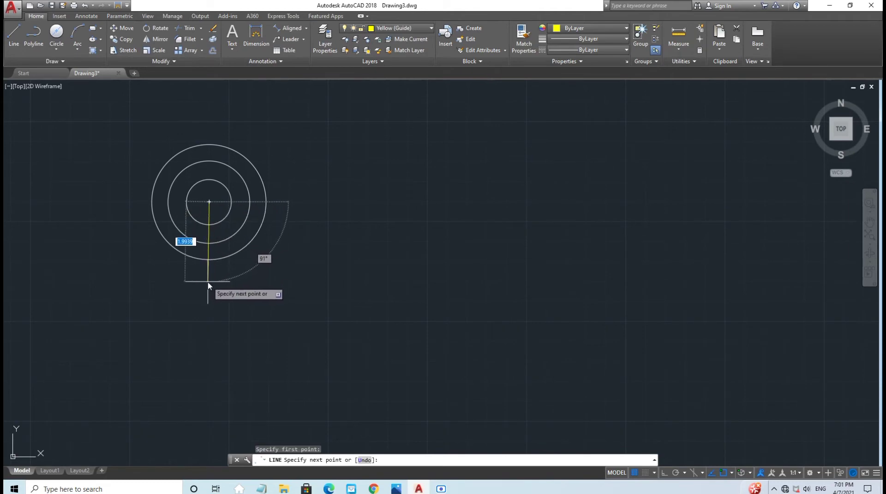
left_click(664, 473)
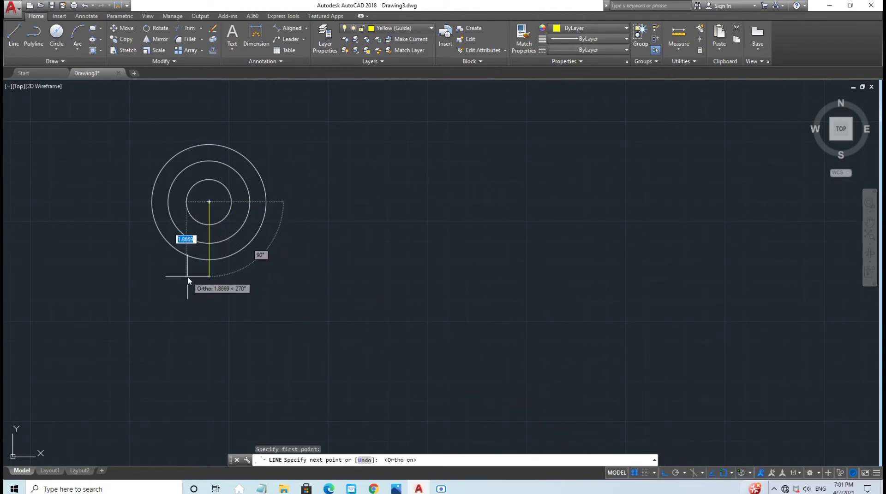
type("1")
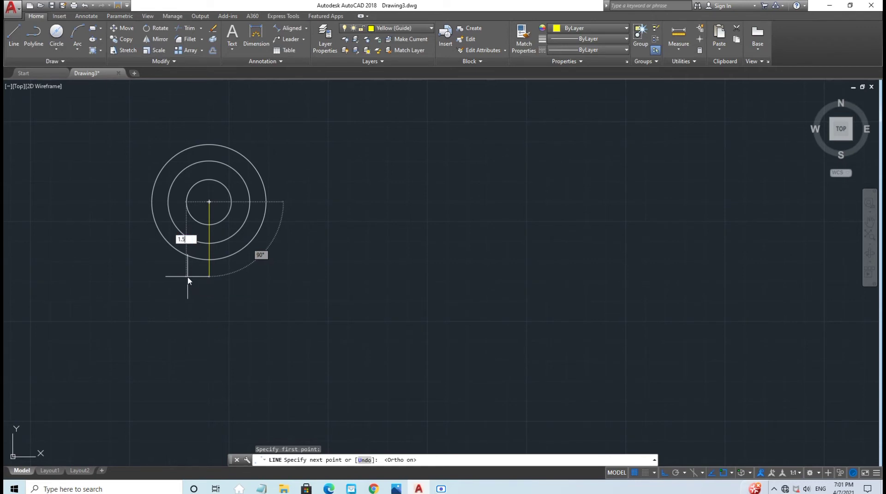
type(".5")
key("Return")
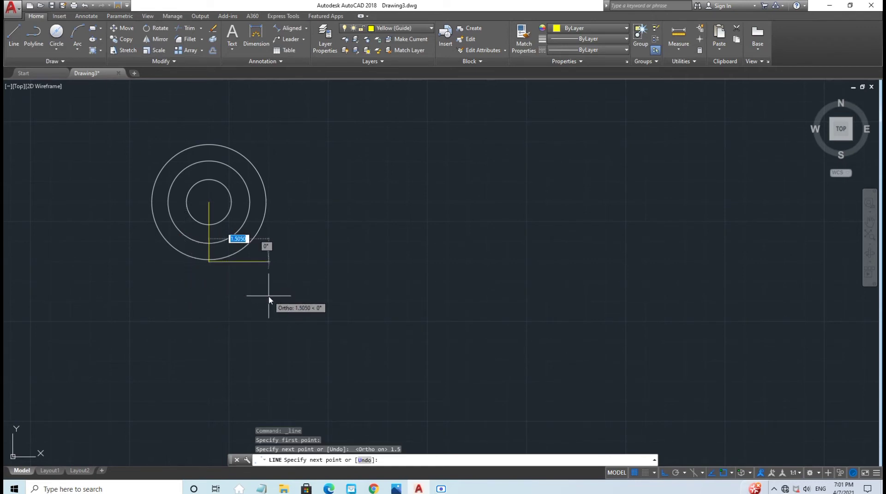
key("Escape")
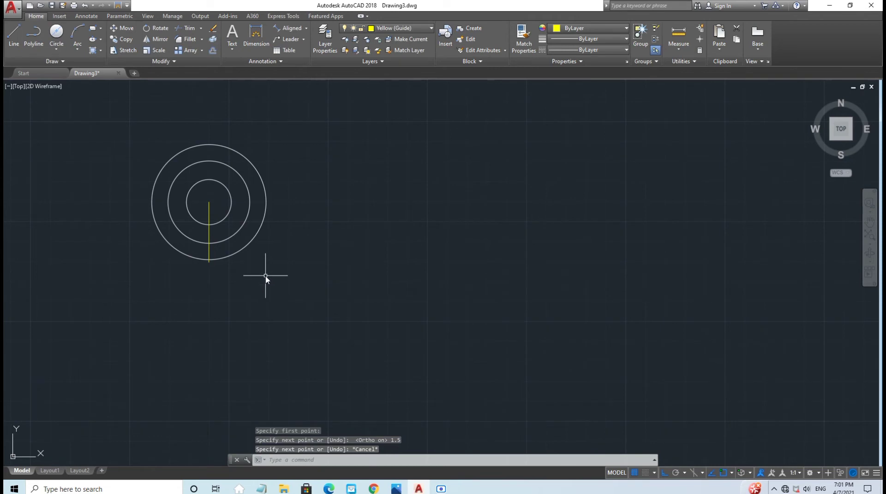
Step: Draw a 2.62 horizontal line to the right from that line's bottom end
left_click(9, 36)
left_click(208, 262)
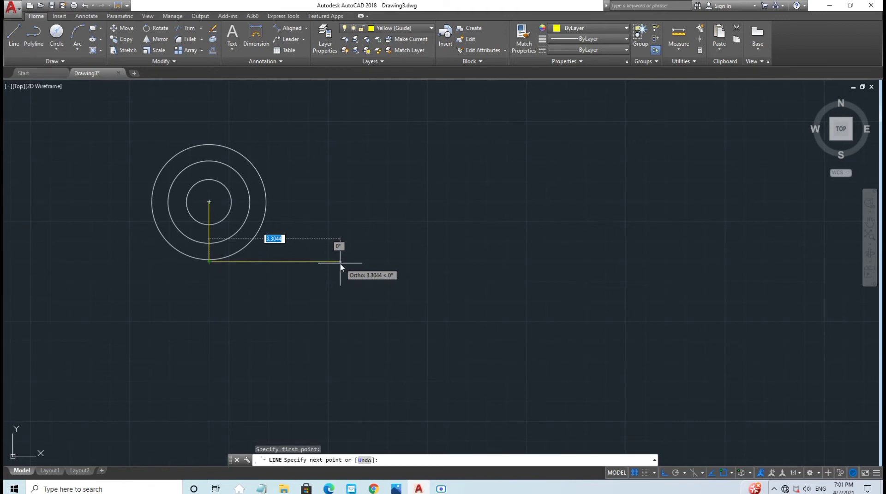
type("2")
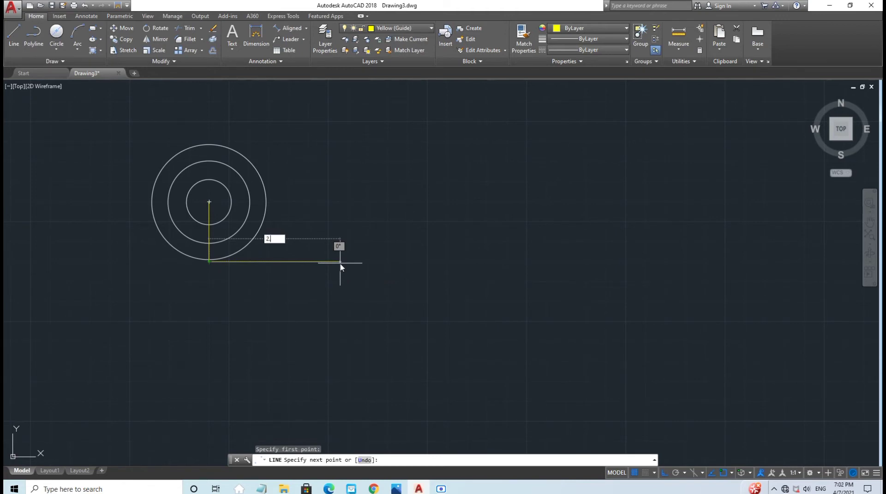
type(".62")
key("Return")
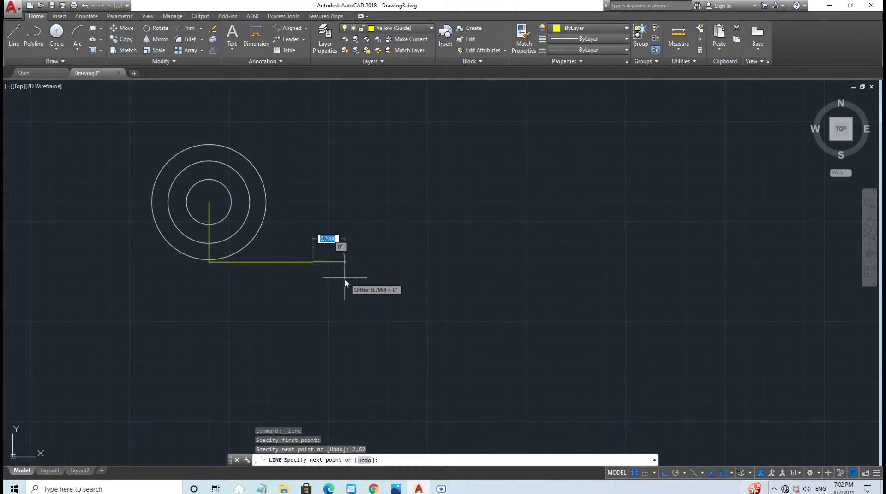
key("Escape")
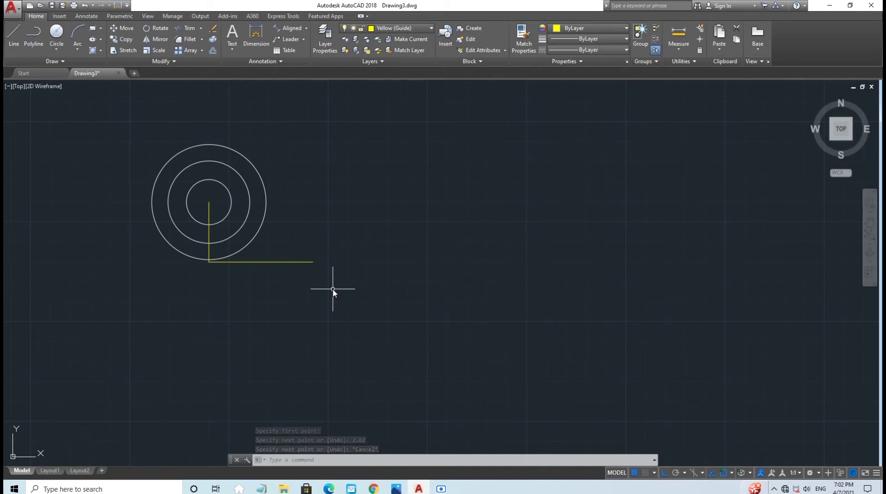
left_click(411, 28)
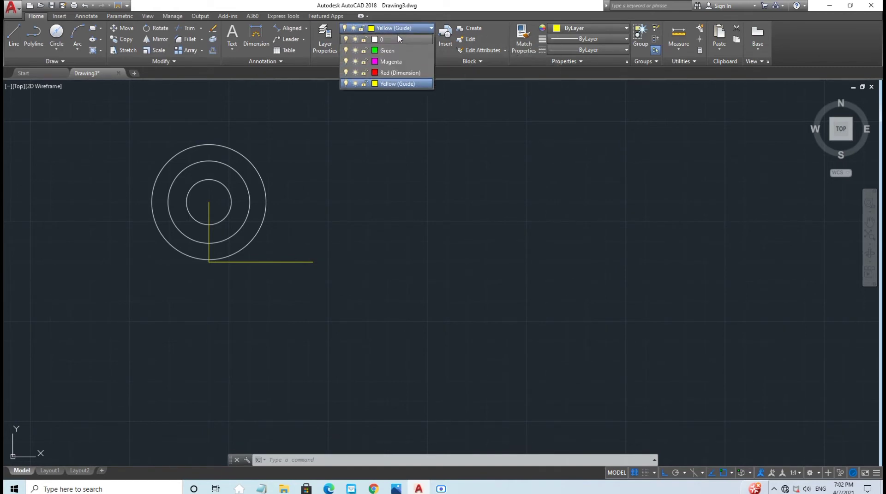
Step: On layer 0, draw 0.75 and 1.88 diameter concentric circles centred on the guide line's right end
left_click(395, 39)
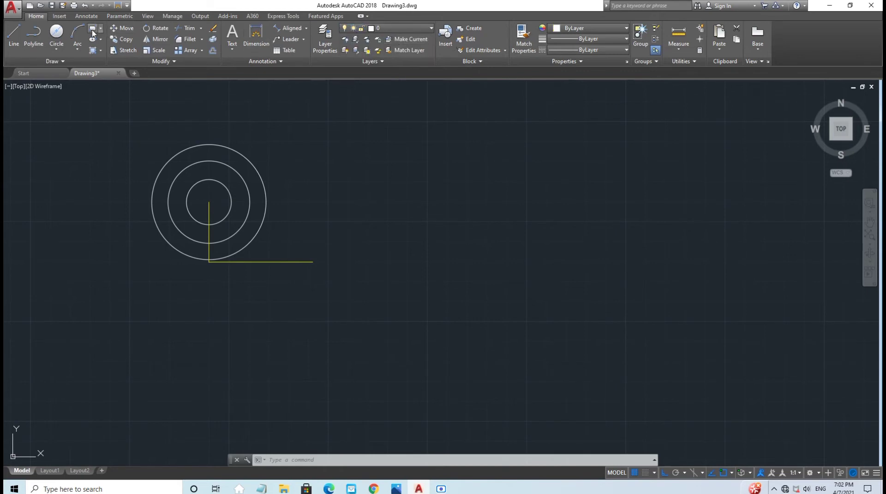
left_click(60, 37)
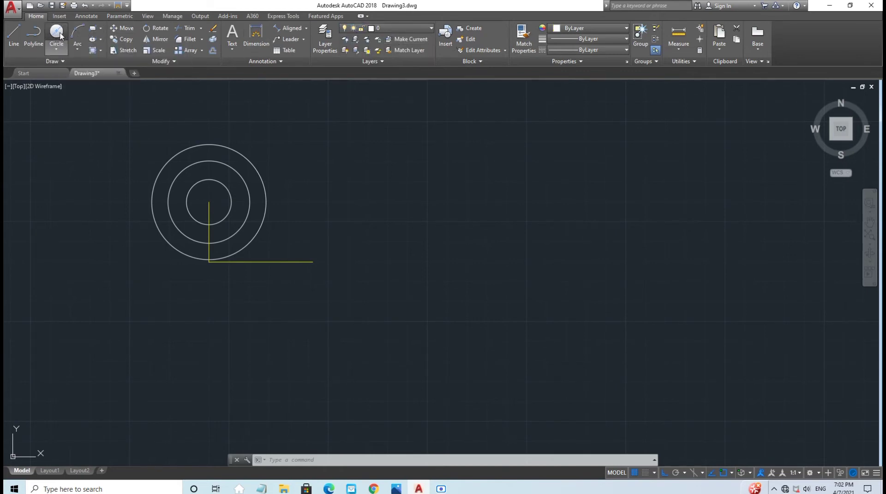
left_click(313, 262)
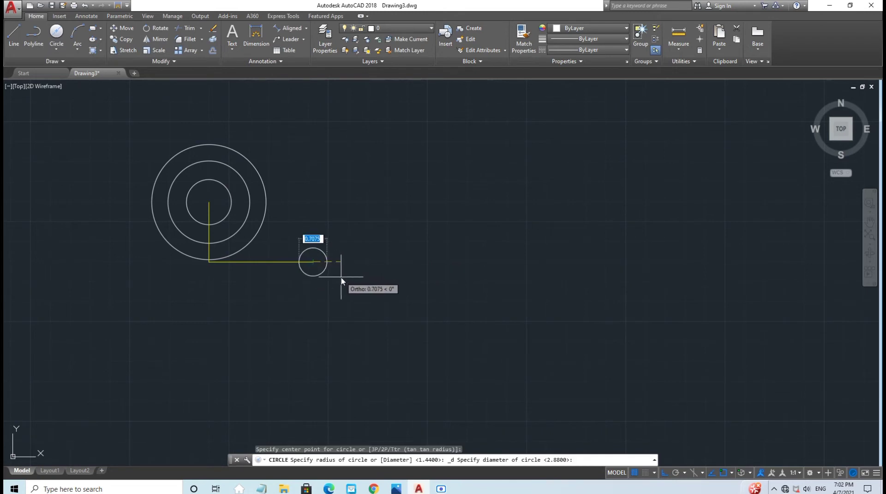
type("0.")
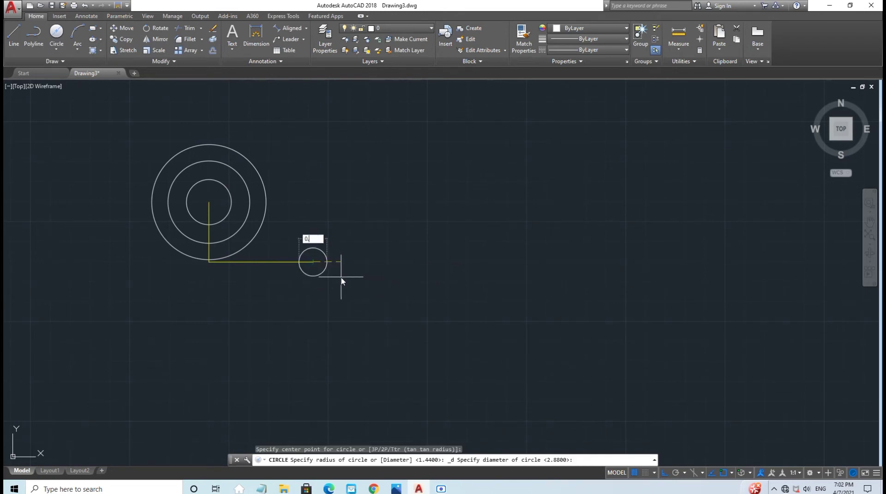
key("Return")
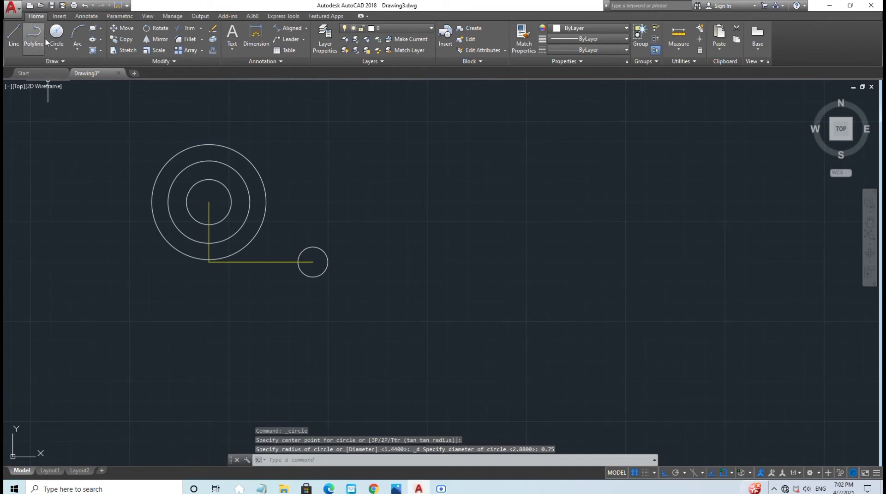
left_click(55, 33)
left_click(313, 262)
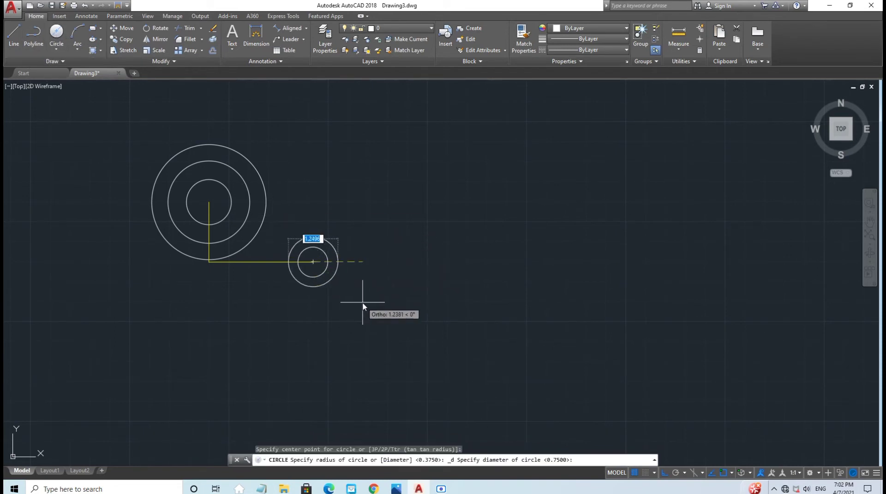
type("1.88")
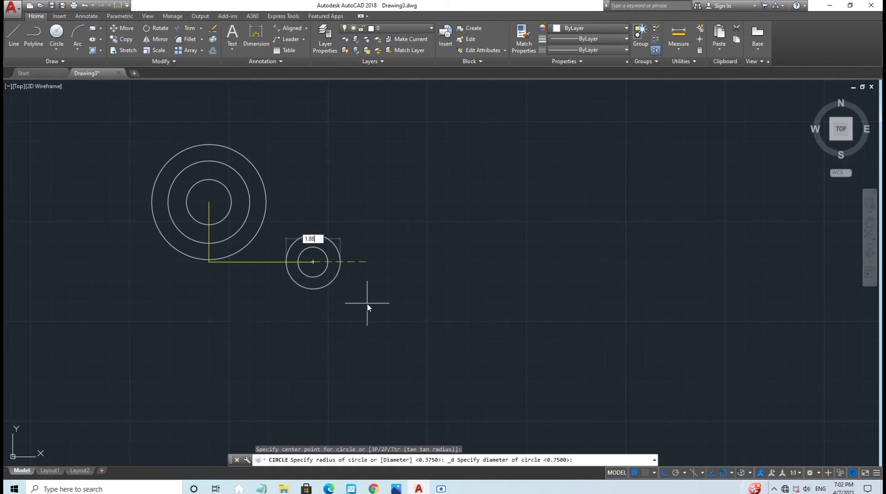
key("Return")
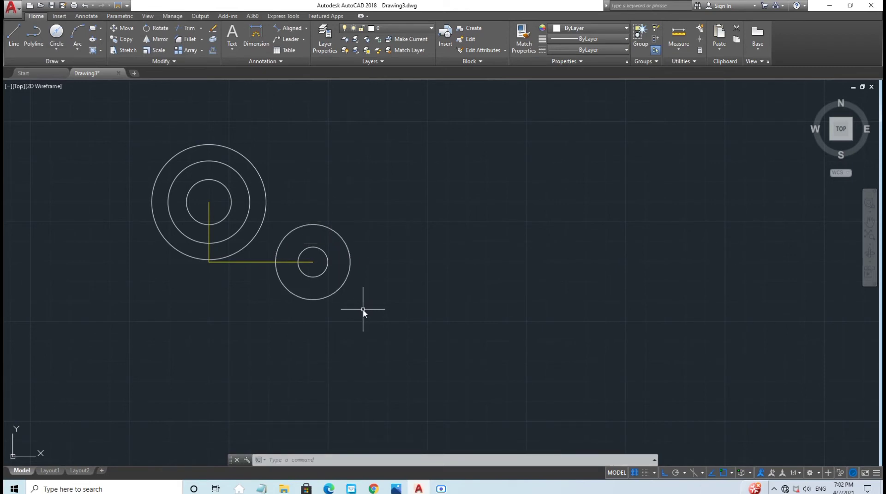
Step: Switch to Yellow (Guide) and draw a 0.38 vertical line down from the small circle's bottom
left_click(387, 28)
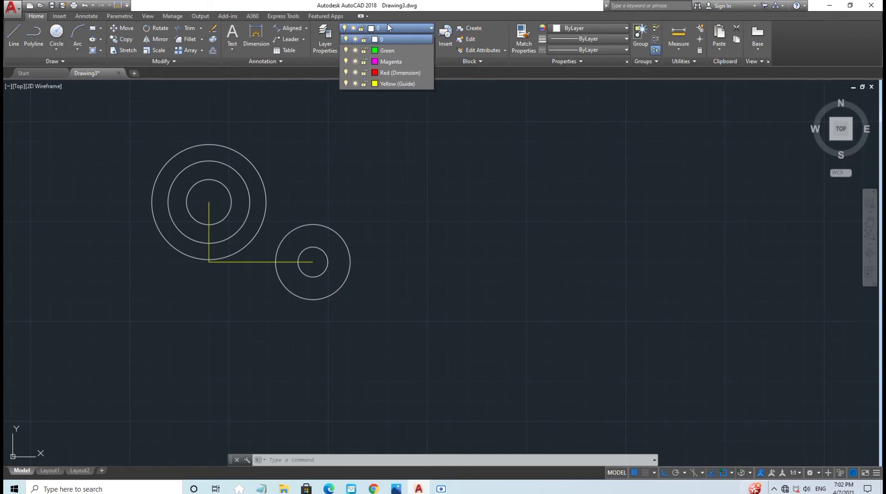
left_click(390, 84)
left_click(14, 34)
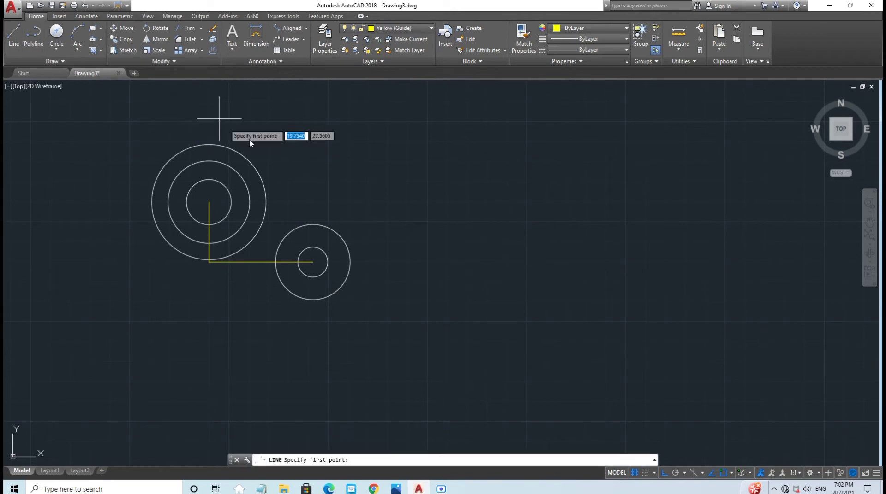
left_click(312, 300)
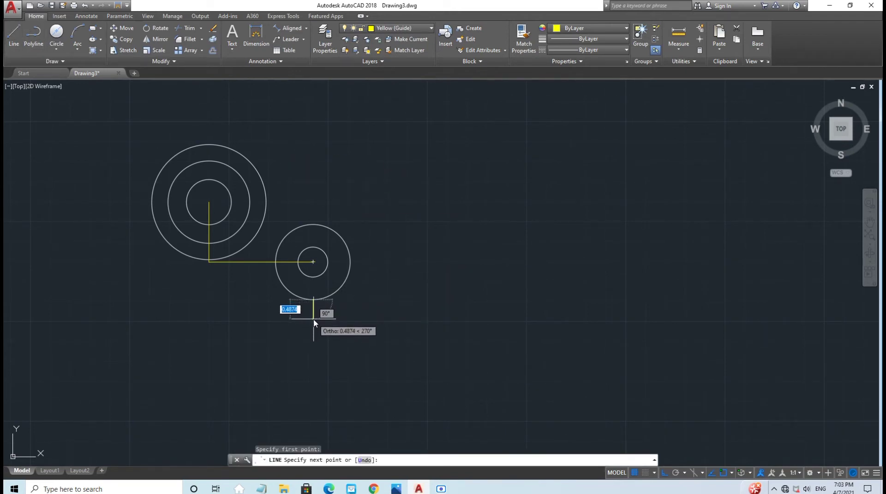
type("0.3")
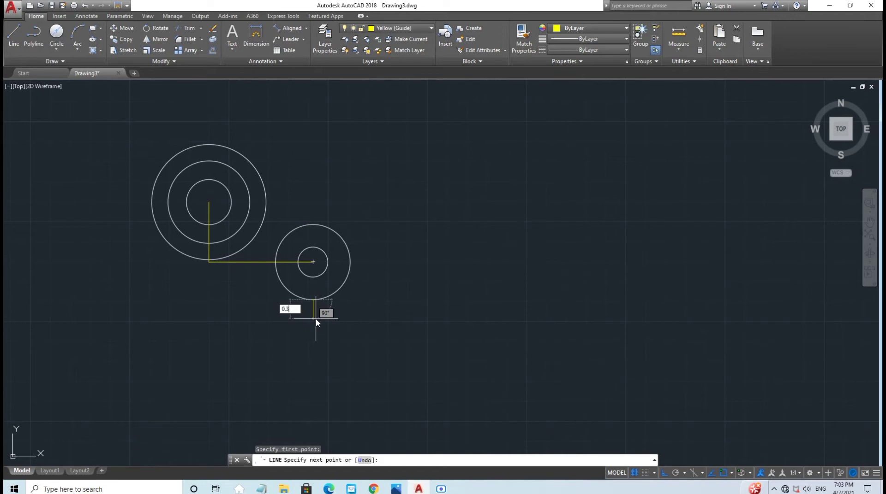
type("8")
key("Return")
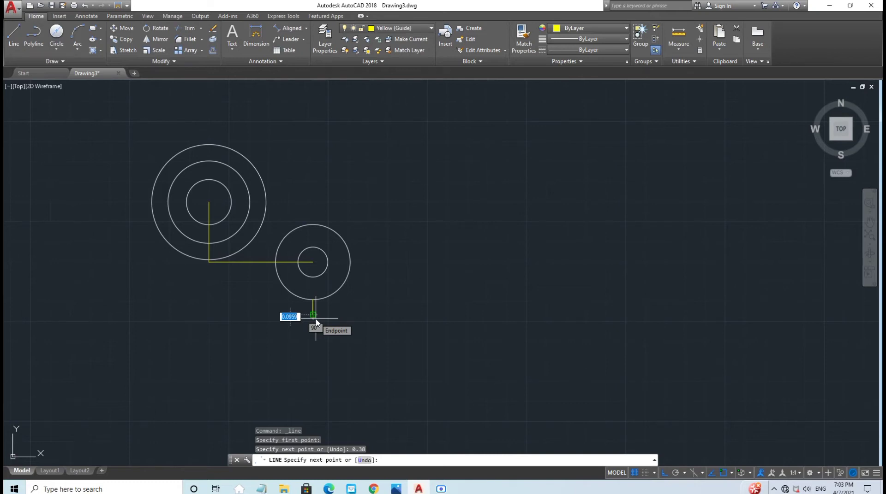
key("Escape")
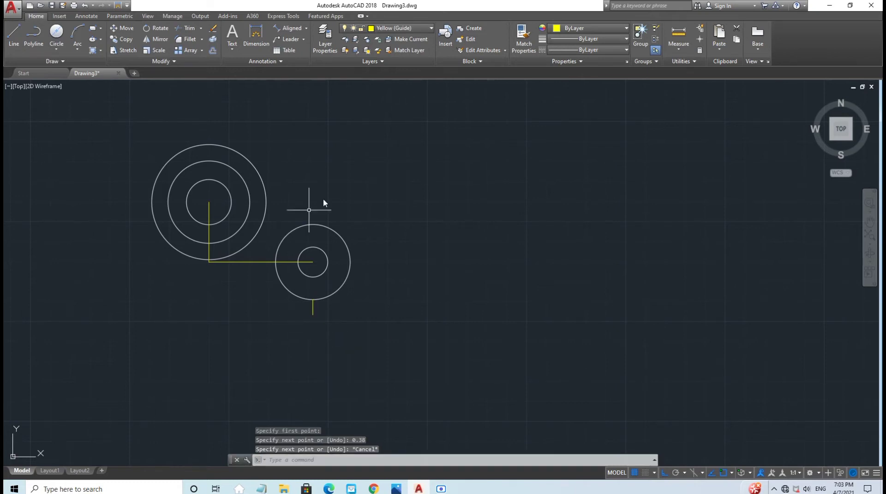
Step: Switch to layer 0 and draw a 1.12 vertical line down from the yellow line's lower end
left_click(415, 29)
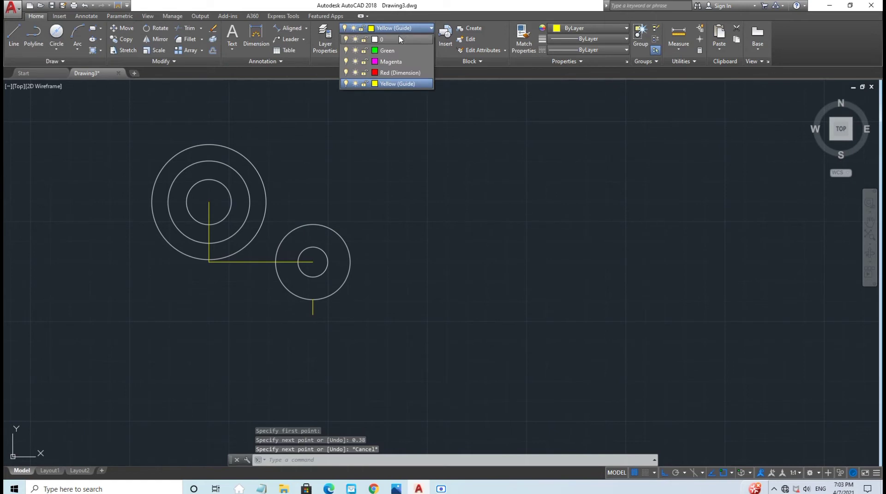
left_click(399, 36)
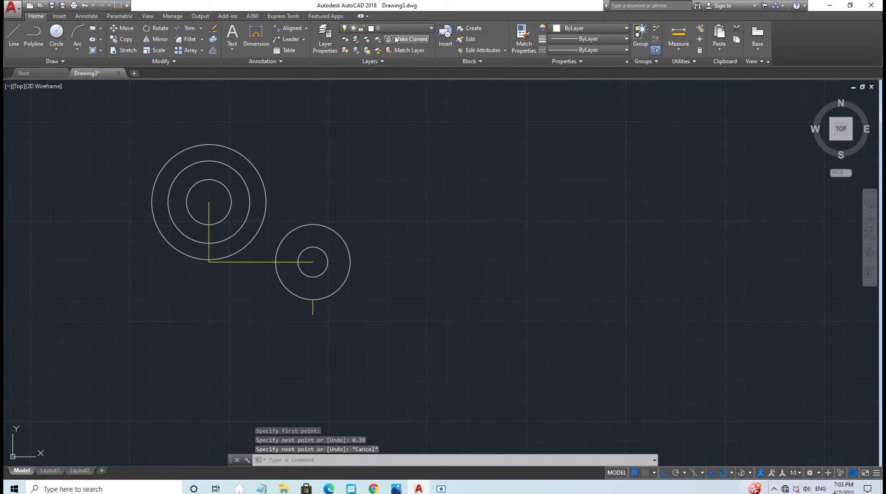
left_click(14, 33)
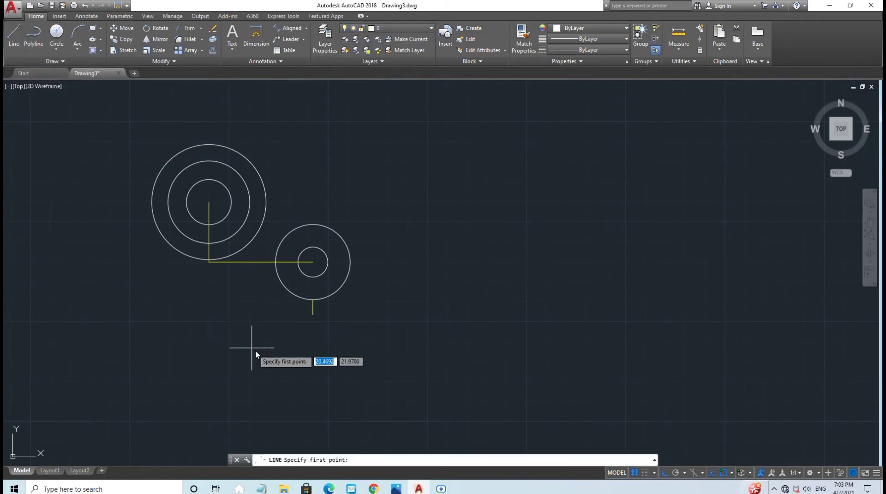
left_click(313, 315)
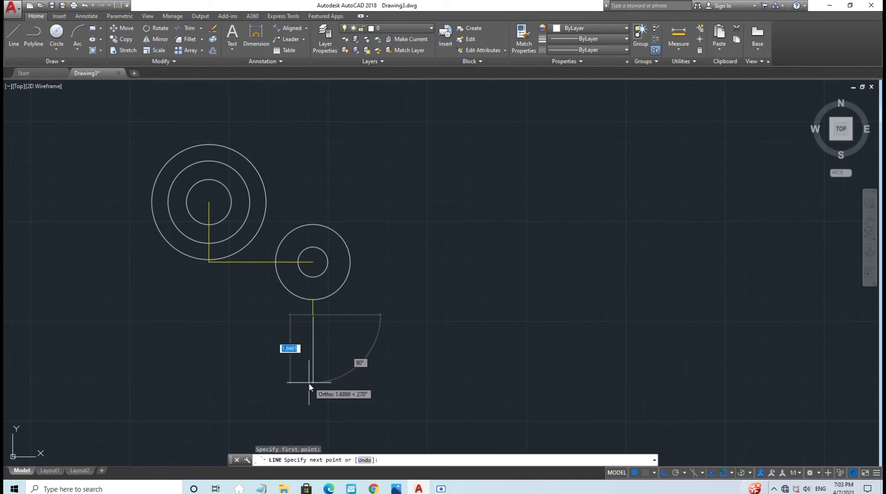
type("1")
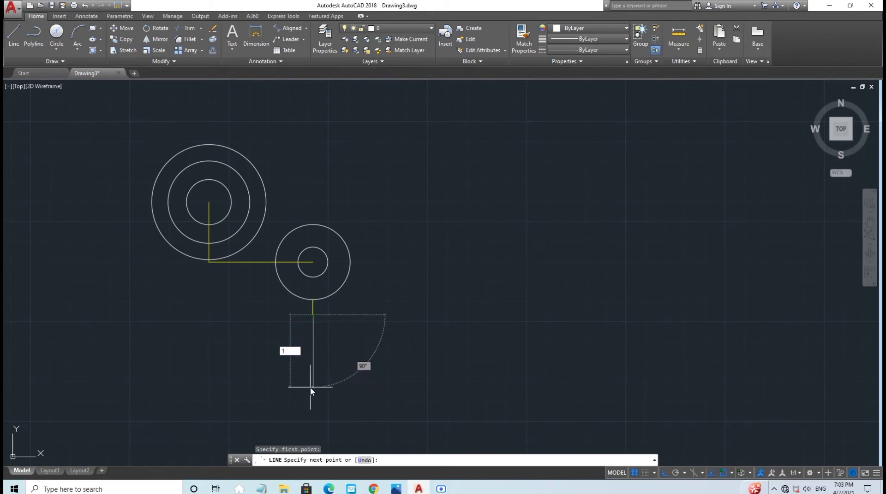
type(".12")
key("Return")
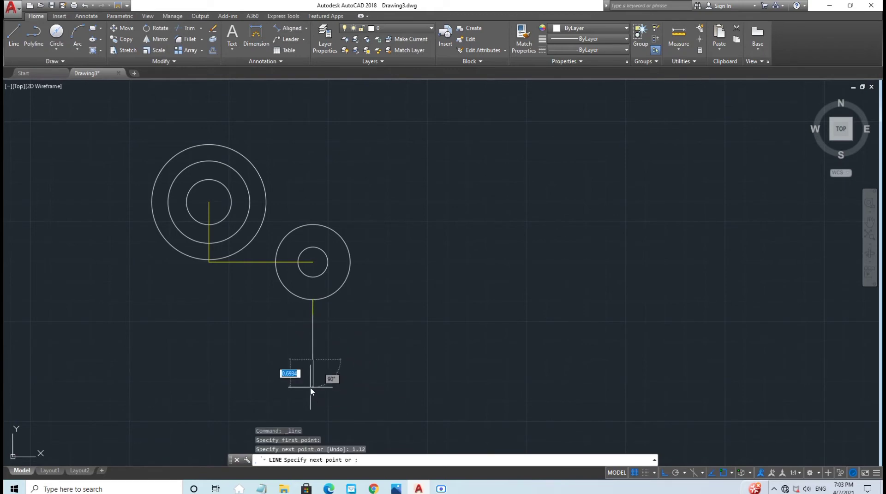
key("Escape")
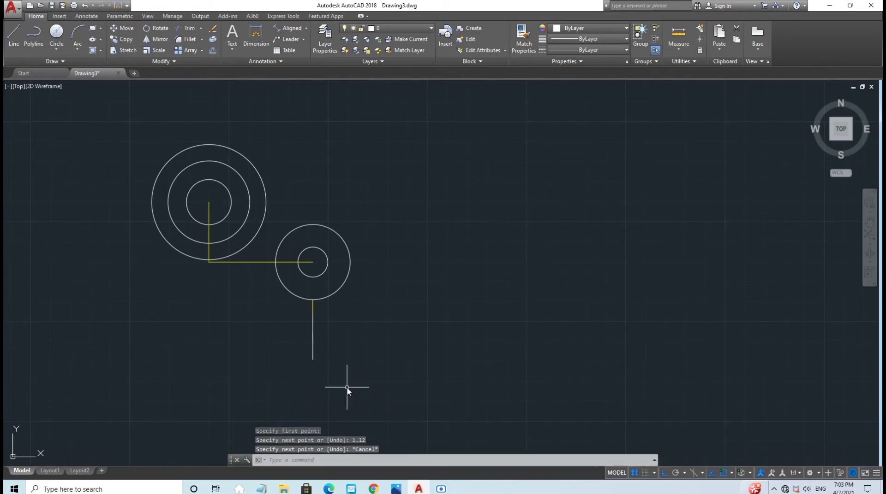
scroll(362, 314, "up", 3)
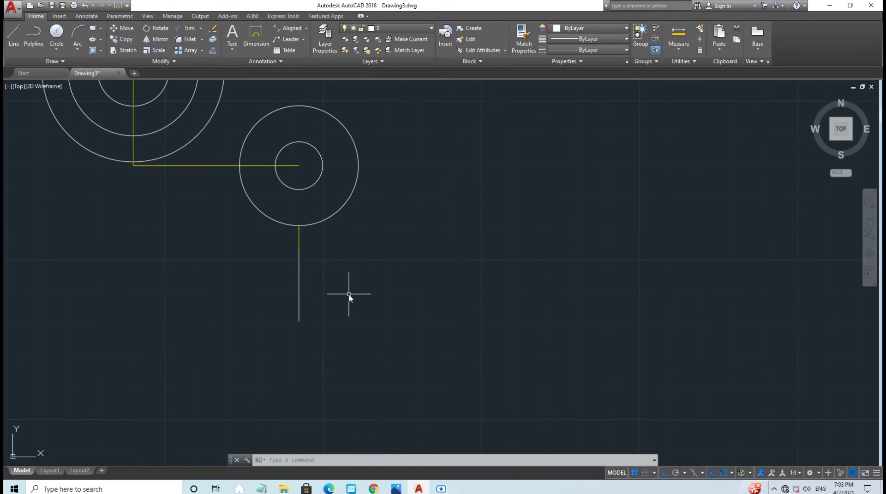
Step: Offset the vertical line 0.28 to the right and 0.28 to the left
type("OFF")
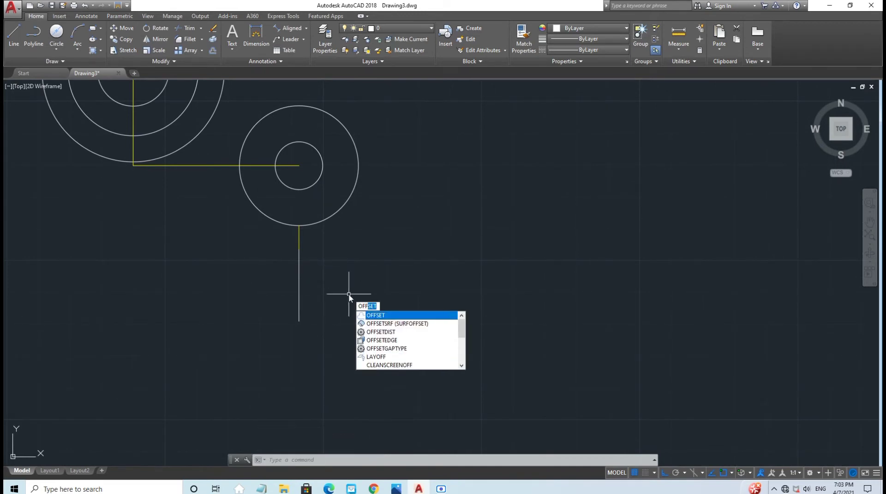
key("Return")
key("Return")
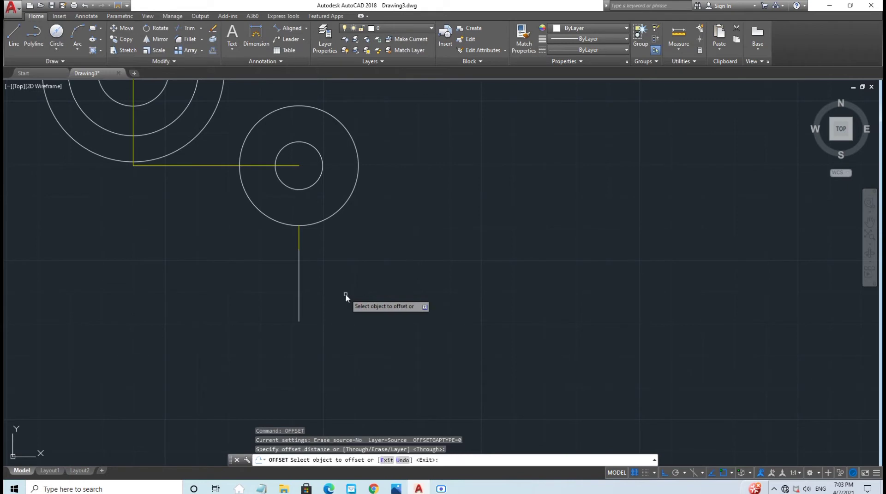
left_click(299, 271)
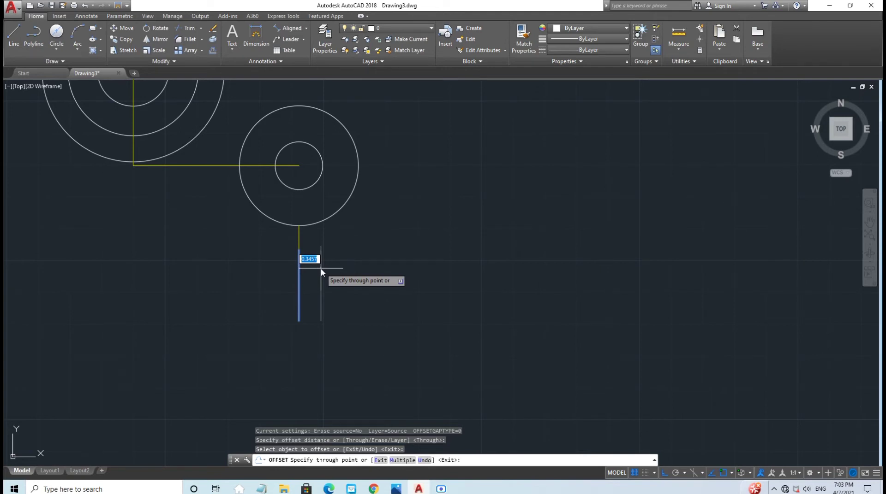
type("0.28")
key("Return")
left_click(298, 268)
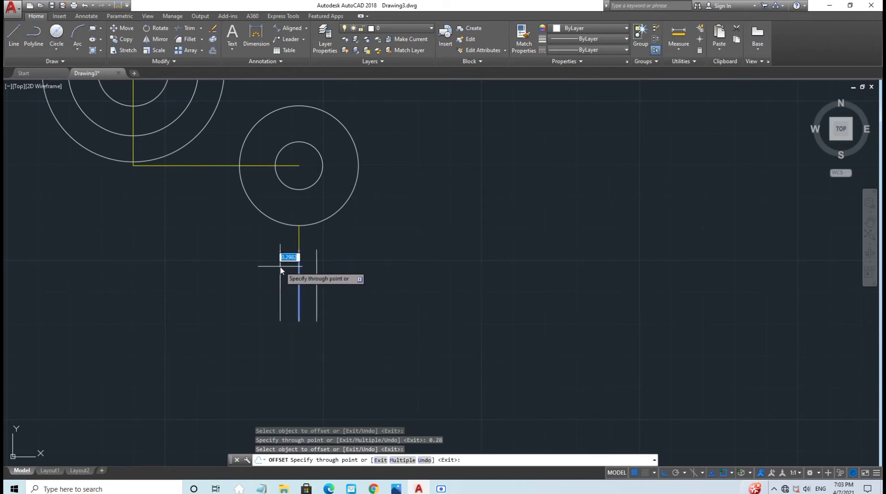
type("0")
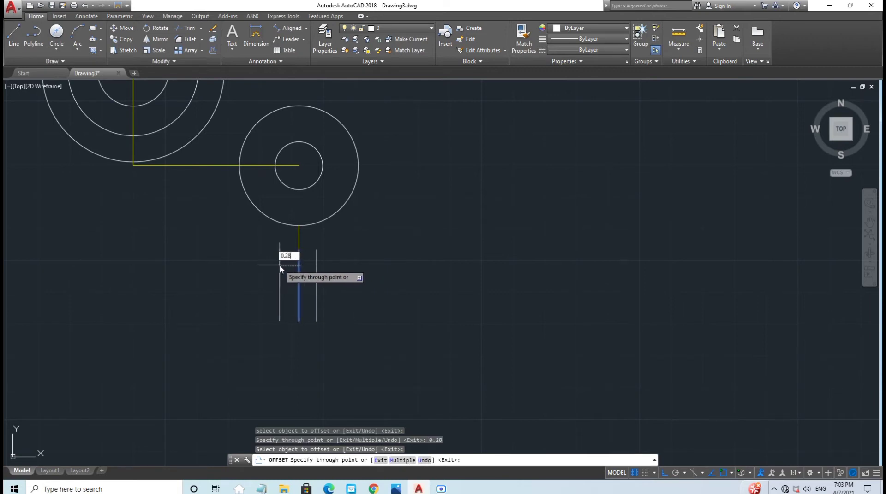
key("Return")
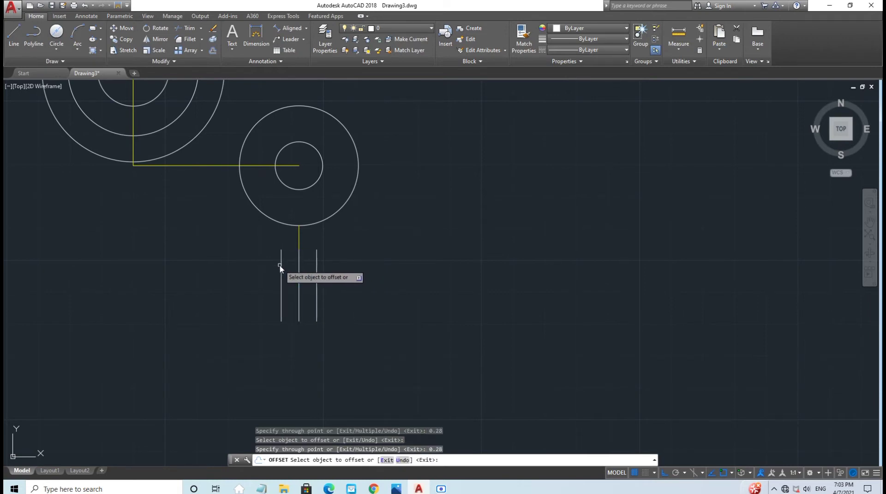
Step: Offset each 0.28 copy a further 0.19 outward, right and left
left_click(317, 264)
type("0")
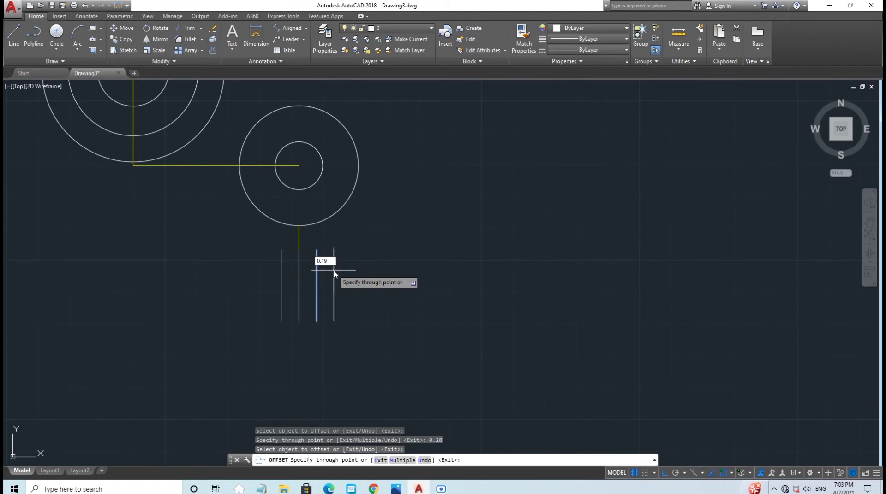
type(".19")
key("Return")
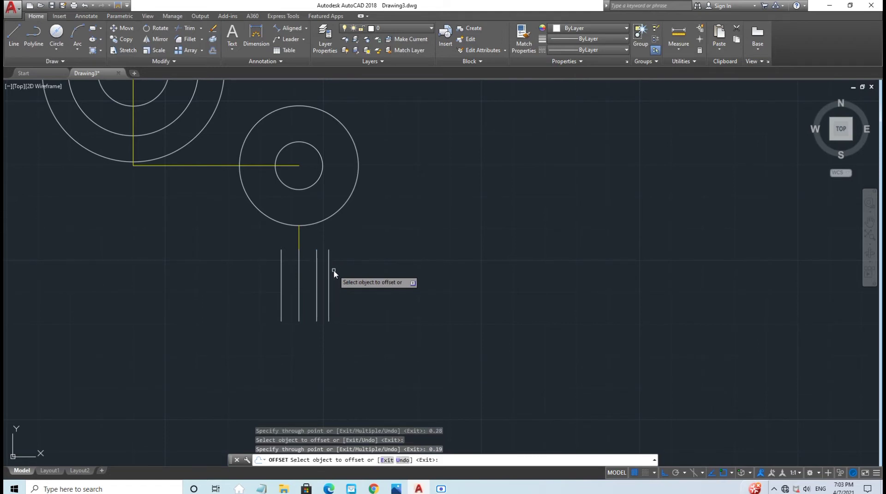
left_click(281, 279)
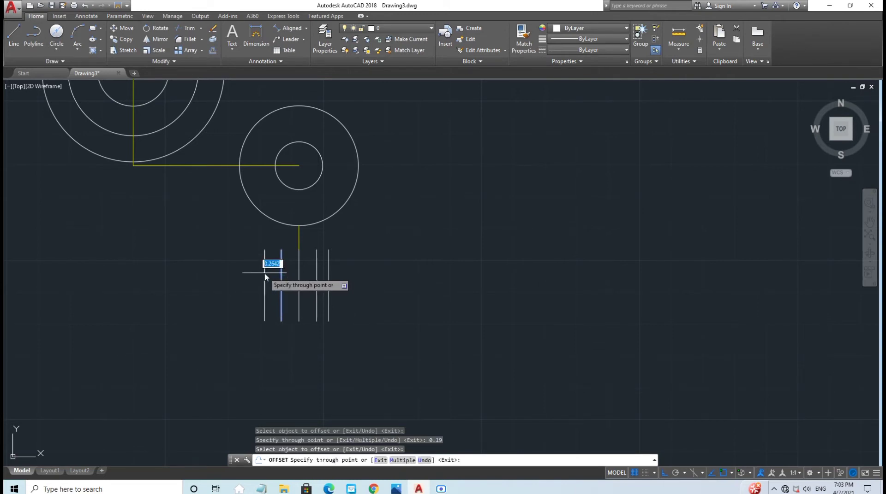
type("0.19")
key("Return")
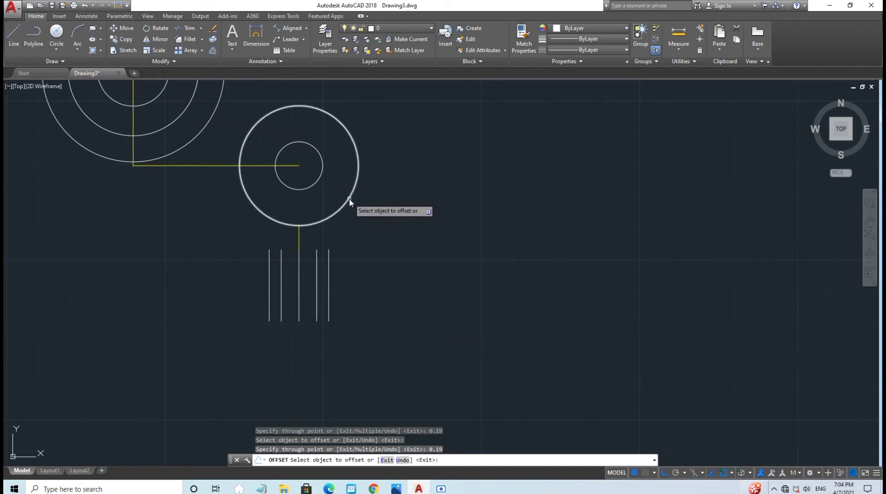
key("Escape")
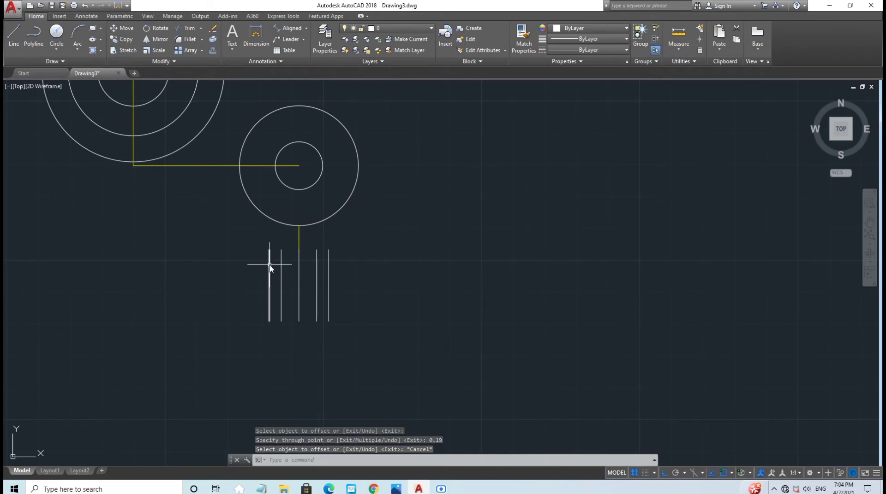
Step: Stretch the rightmost vertical line's top end up into the 1.88 circle
left_click(328, 253)
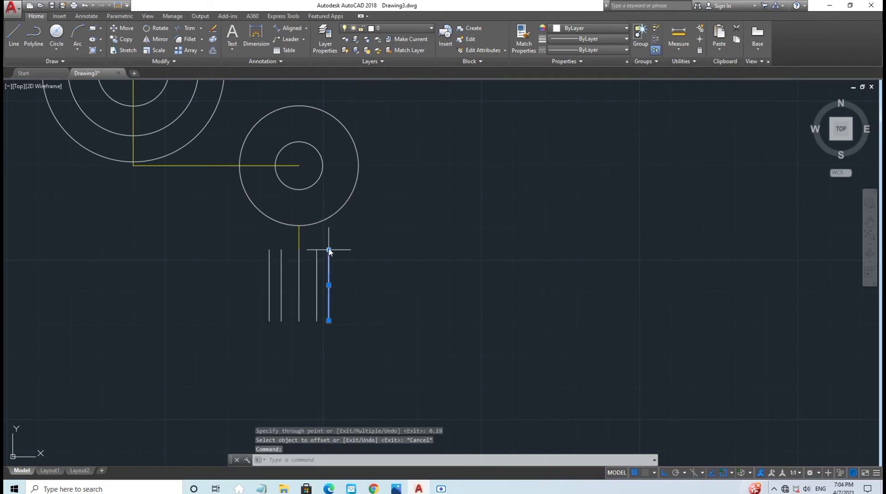
left_click(328, 249)
left_click(328, 203)
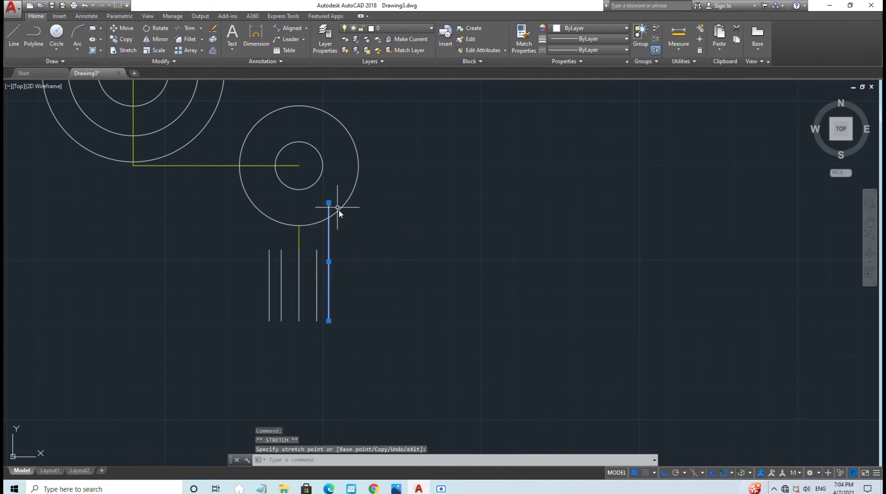
key("Escape")
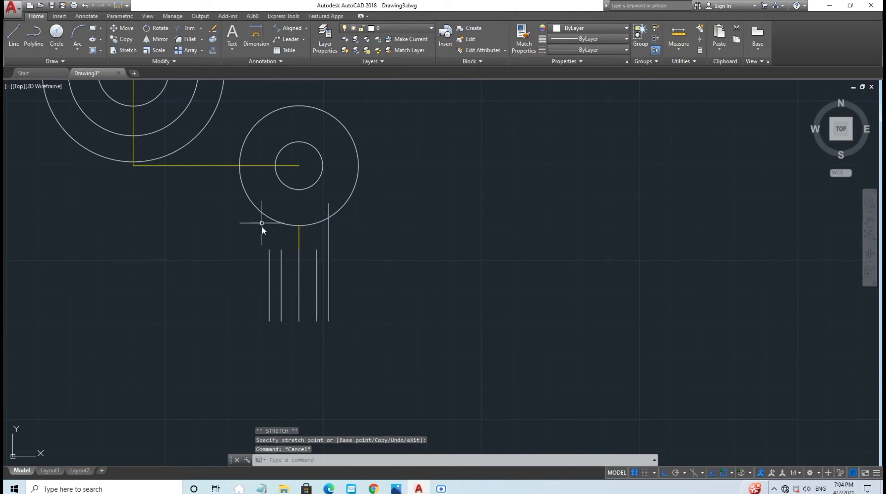
Step: Stretch the leftmost vertical line's top end up into the circle
left_click(268, 252)
key("Escape")
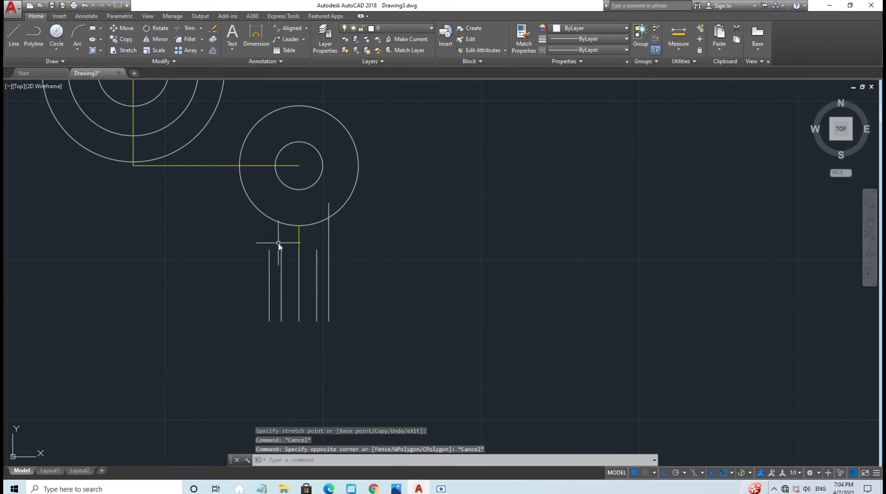
left_click(269, 253)
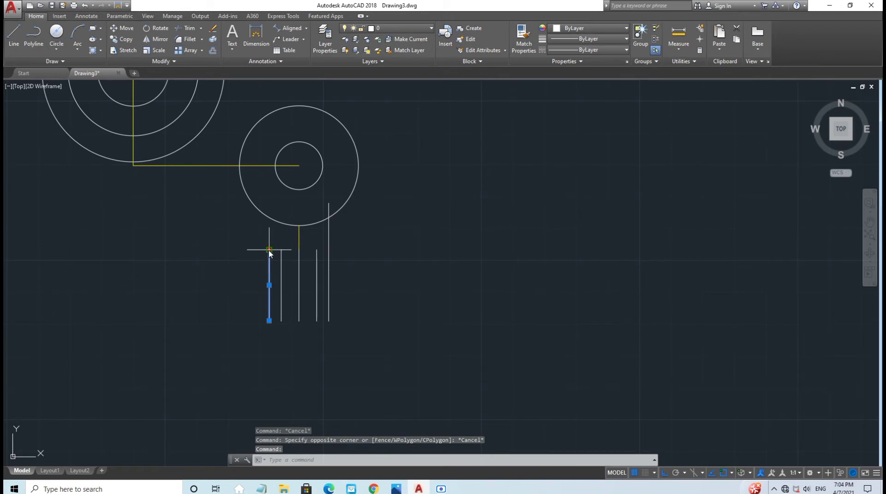
left_click(269, 250)
left_click(276, 210)
key("Escape")
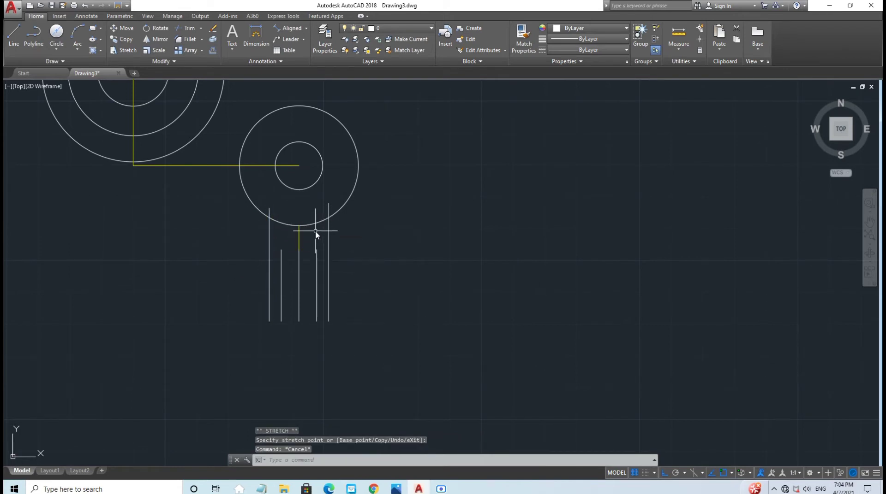
Step: Trim the outer line's end inside the 1.88 circle so it stops at the circle's edge
left_click(186, 28)
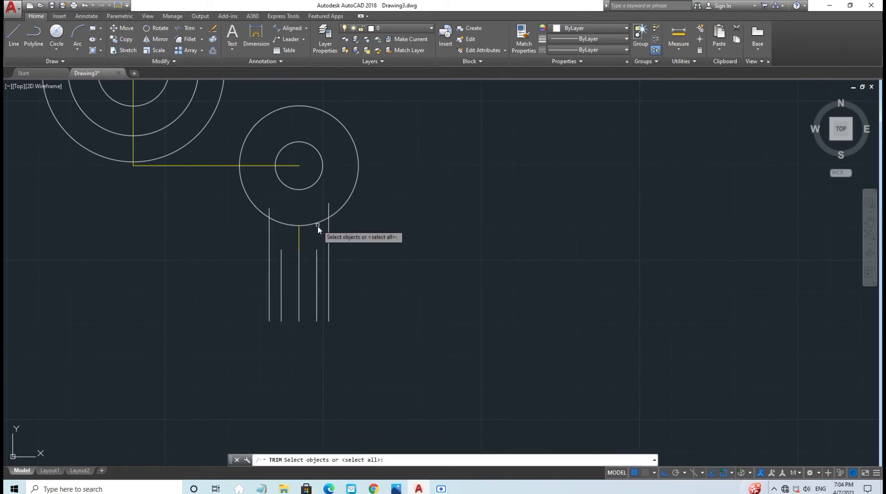
key("Return")
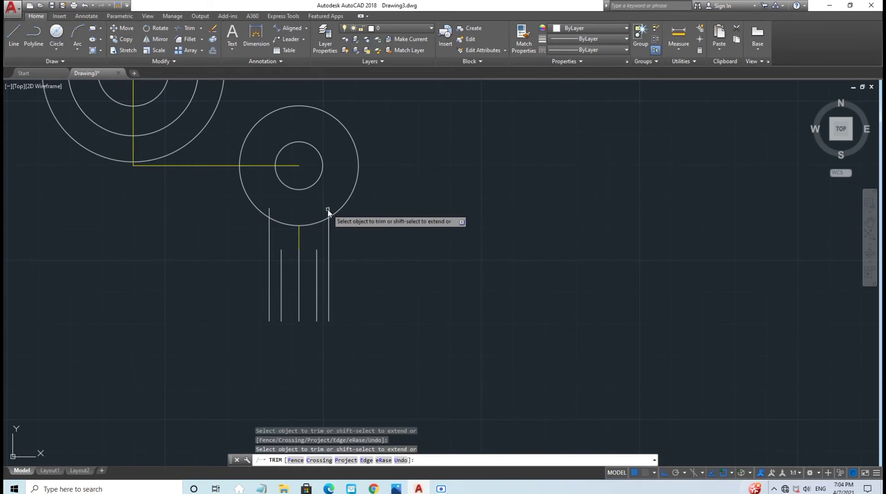
left_click(272, 214)
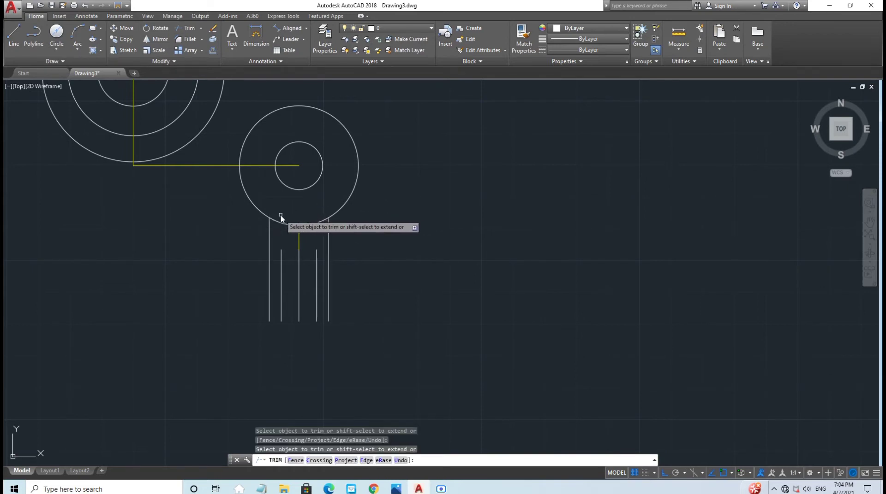
key("Escape")
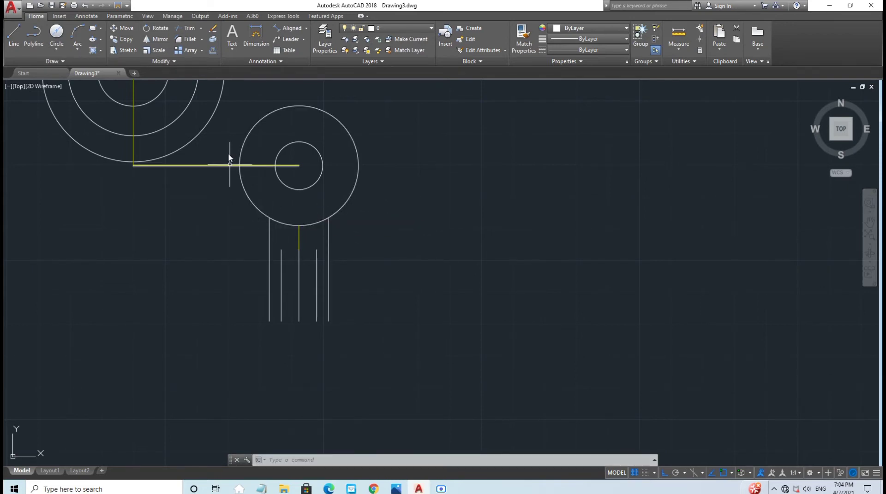
scroll(395, 208, "down", 2)
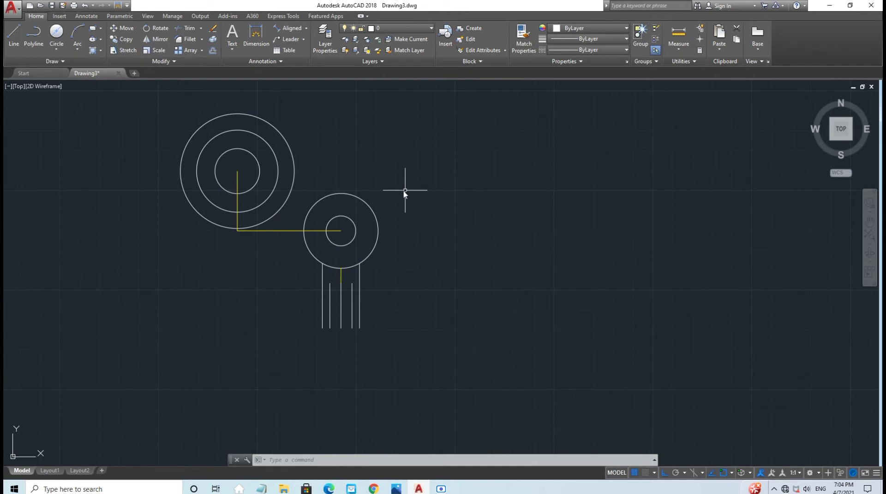
Step: Draw a line tangent to the 1.88 circle and the 2.88 outer circle using Tangent snaps
left_click(11, 40)
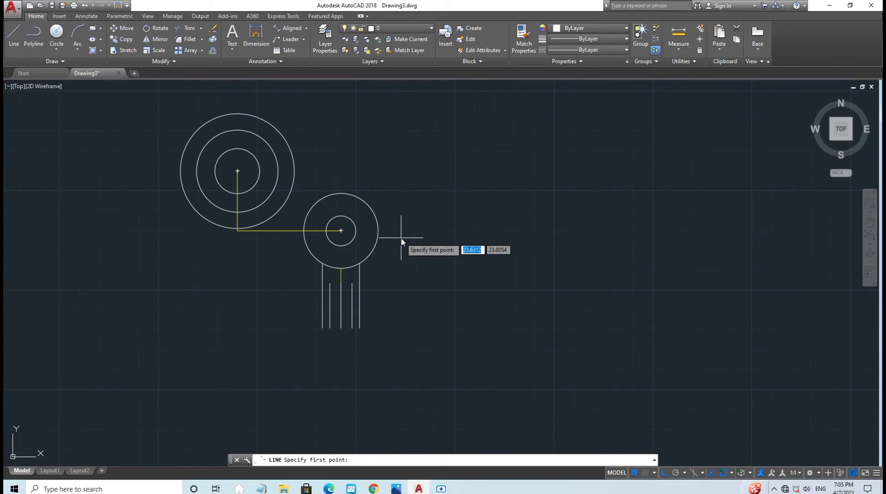
key("Escape")
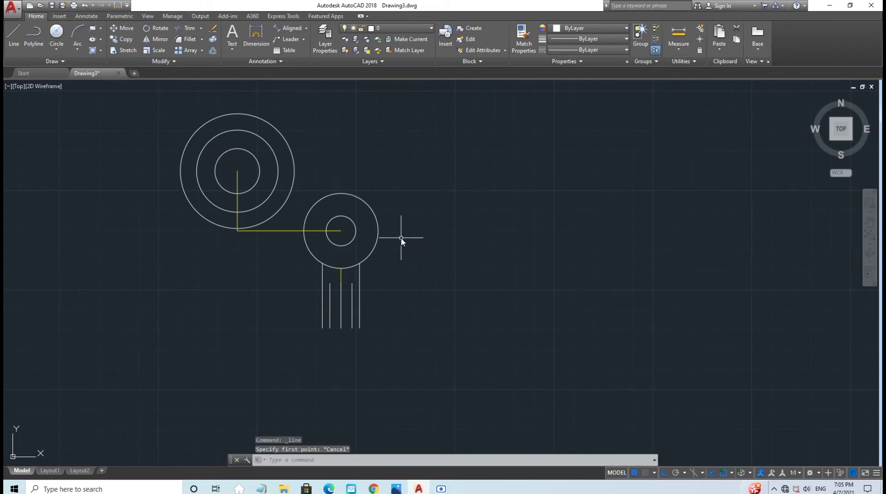
type("l")
key("Return")
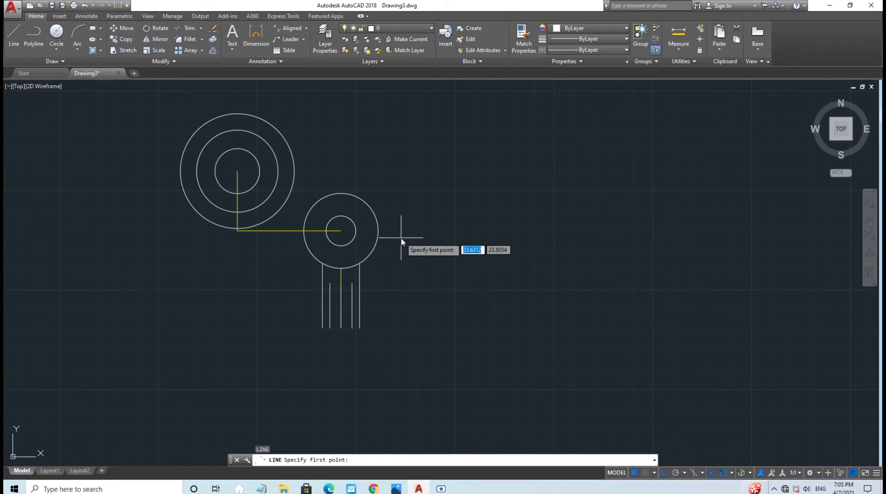
key("F8")
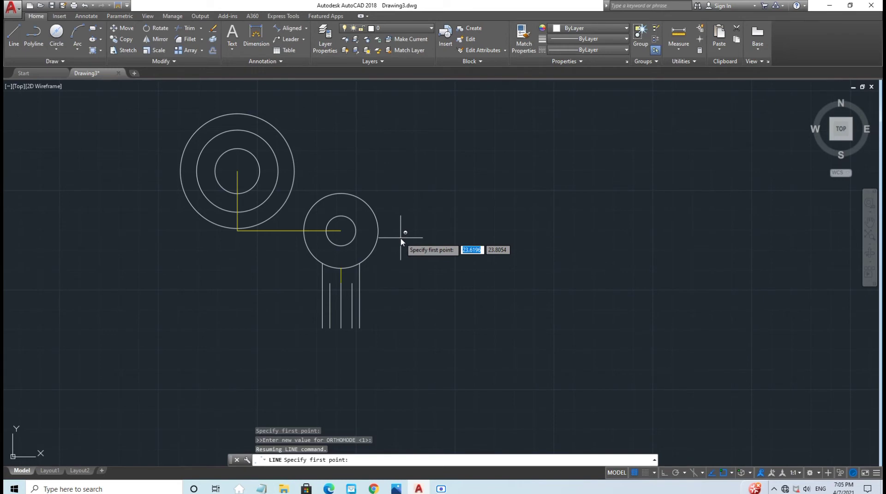
right_click(401, 241, "shift")
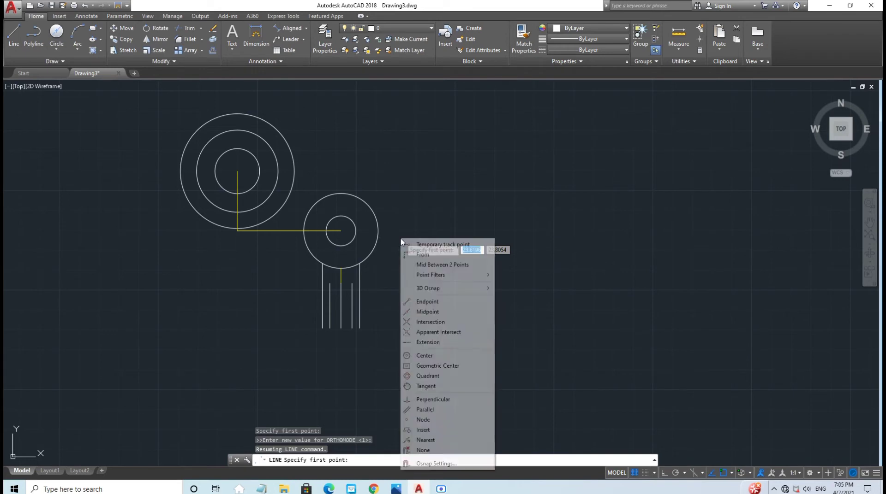
left_click(422, 386)
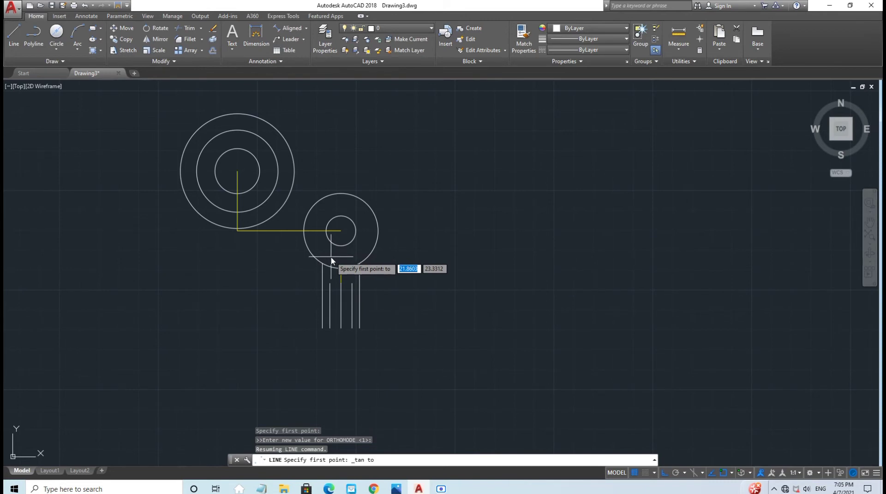
left_click(315, 258)
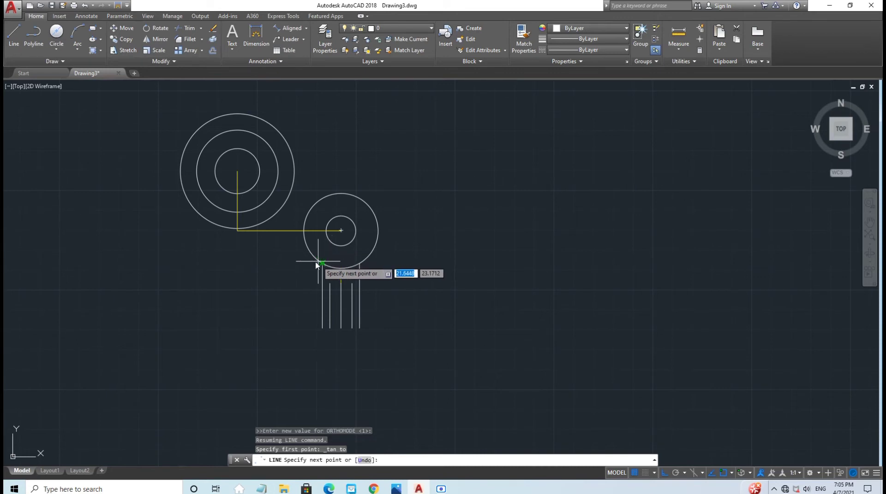
right_click(224, 212, "shift")
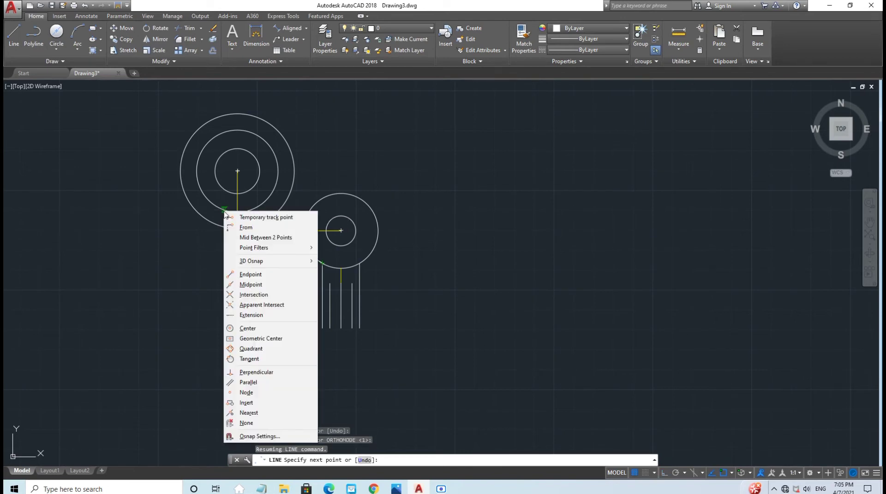
left_click(247, 349)
left_click(218, 208)
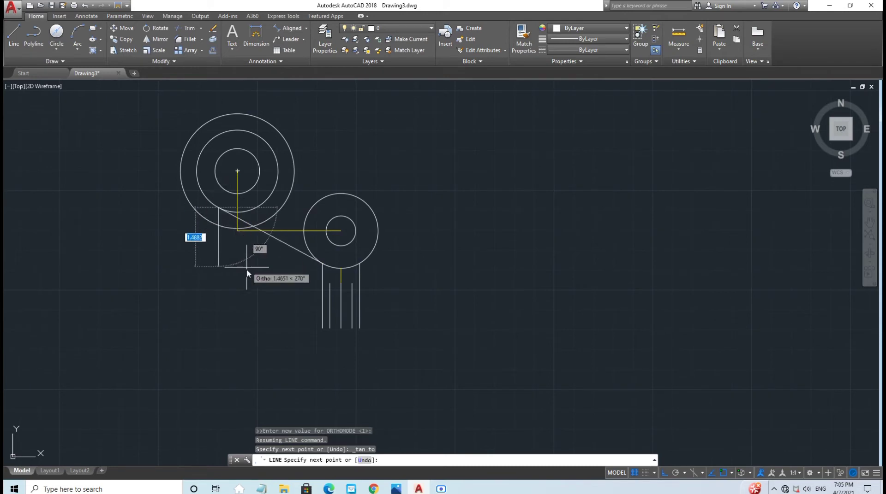
key("Escape")
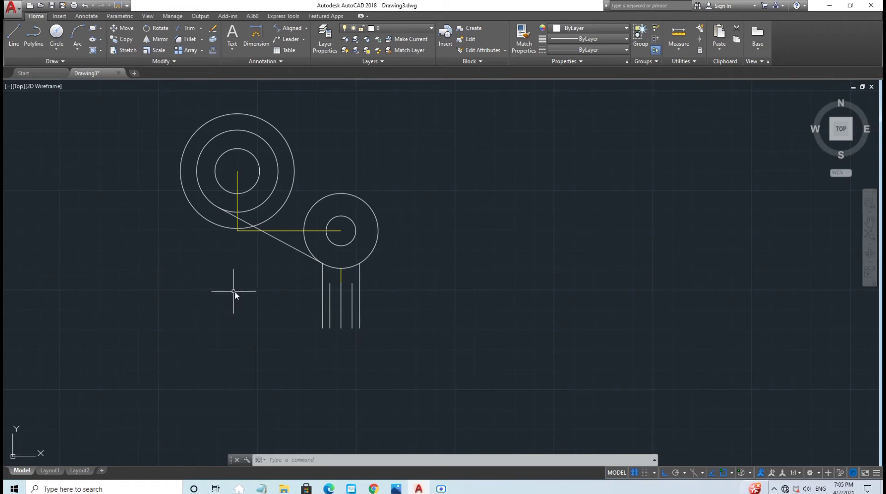
key("Escape")
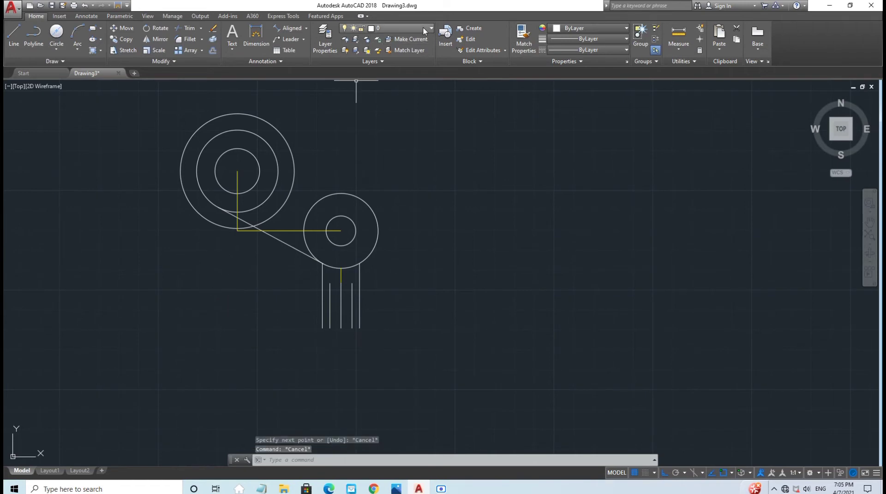
Step: On Yellow (Guide), draw a 5.26 horizontal line rightward from the large circles' centre
left_click(396, 29)
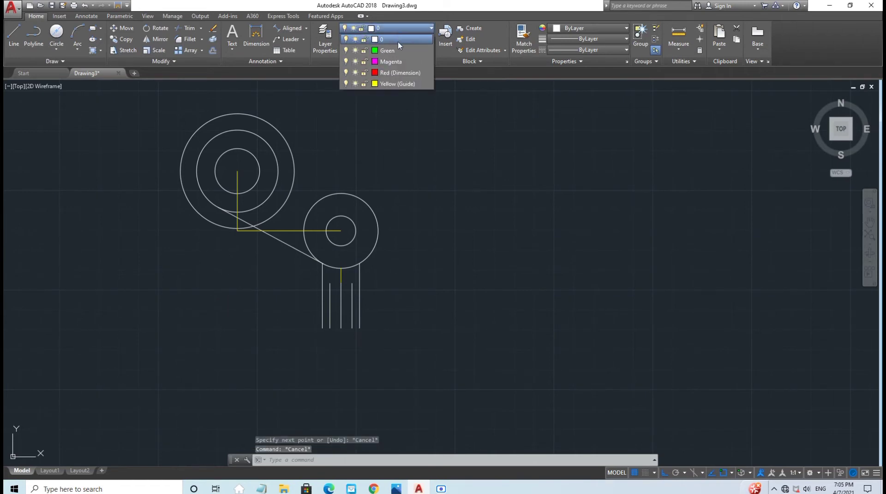
left_click(392, 80)
left_click(14, 35)
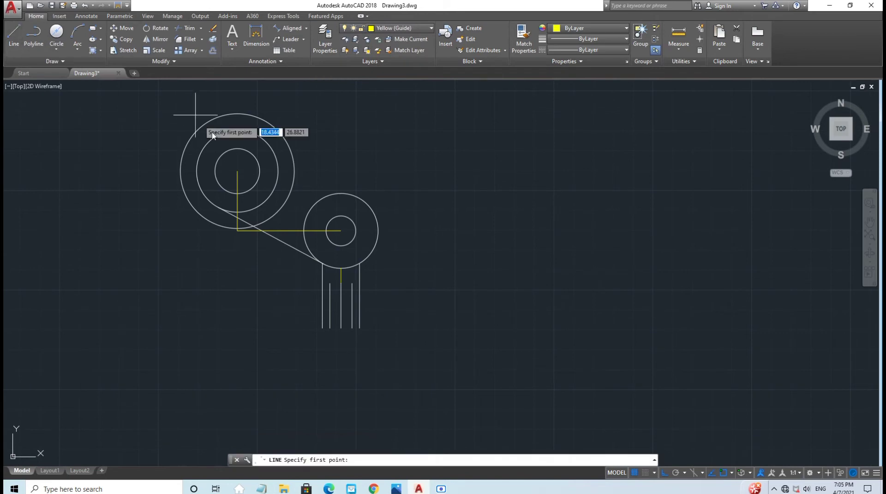
left_click(237, 171)
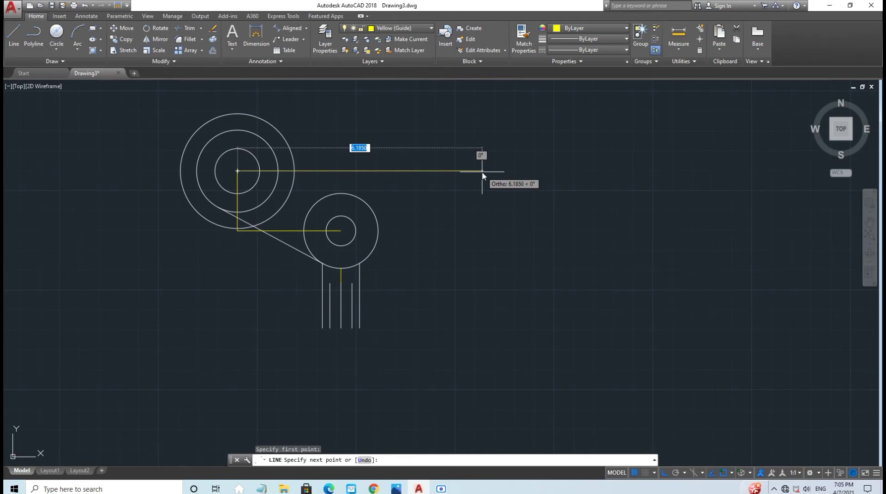
type("5.")
key("Tab")
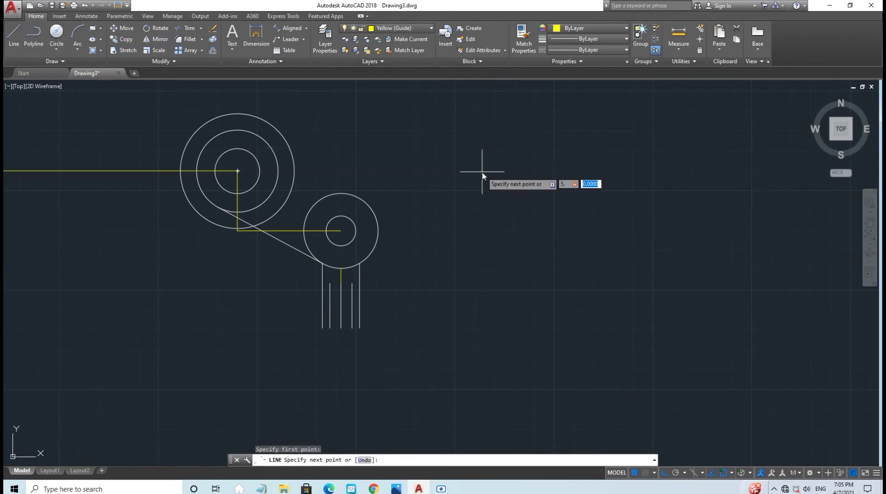
key("Escape")
key("Return")
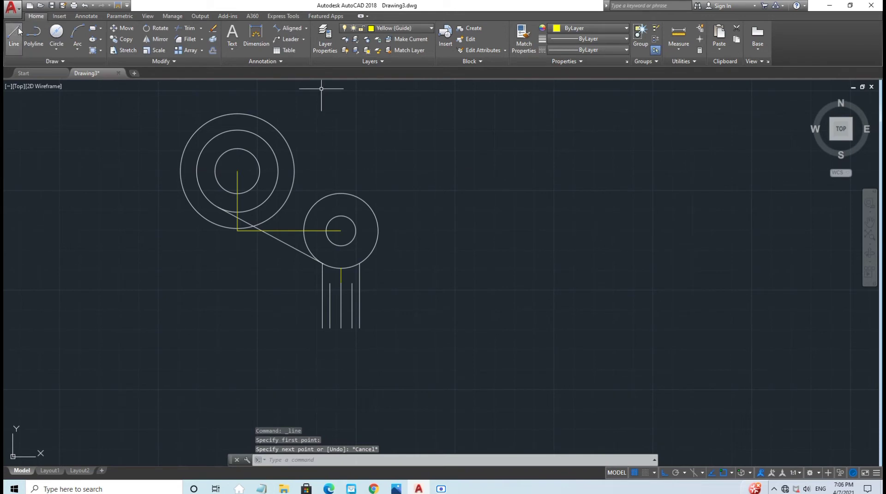
left_click(238, 172)
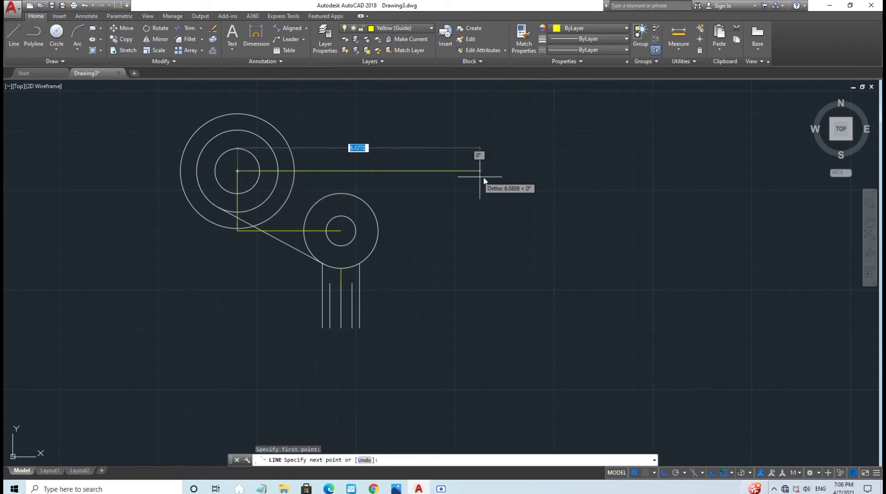
type("5")
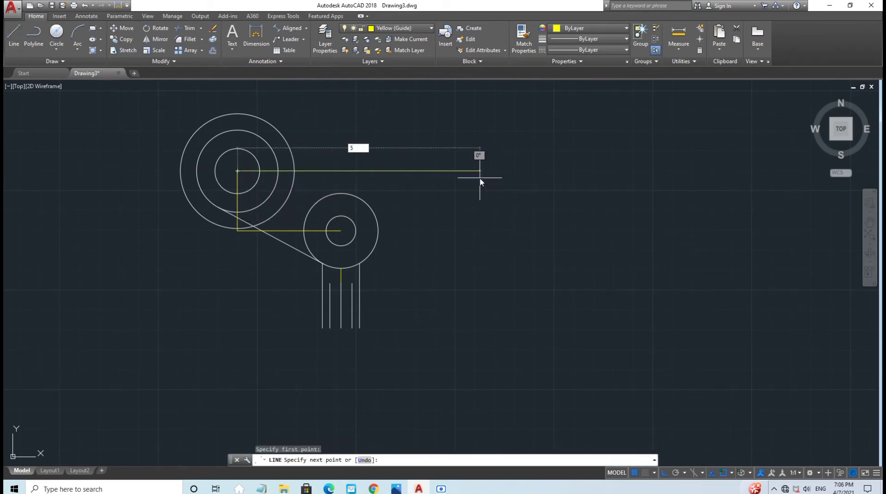
type(".26")
key("Return")
key("Escape")
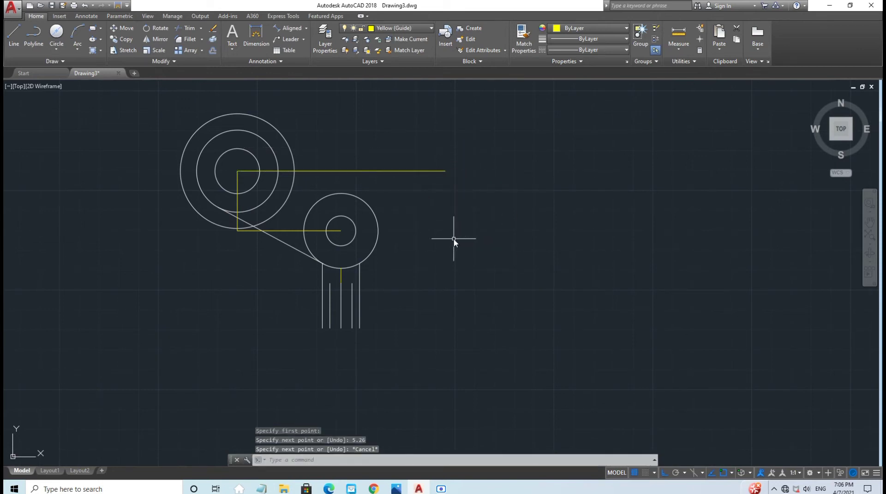
Step: On layer 0, draw 1.62 up, 3.62 left, 1.26 down, then right from the guide's end
left_click(417, 29)
left_click(400, 40)
left_click(14, 35)
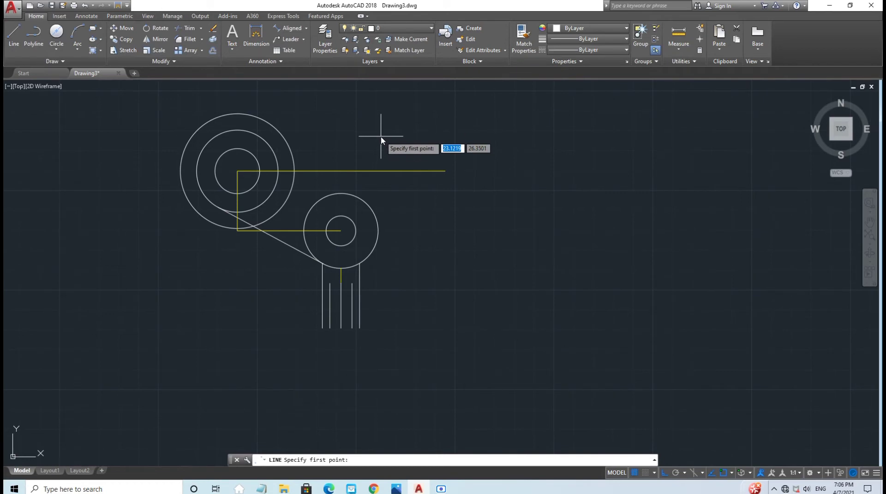
left_click(446, 172)
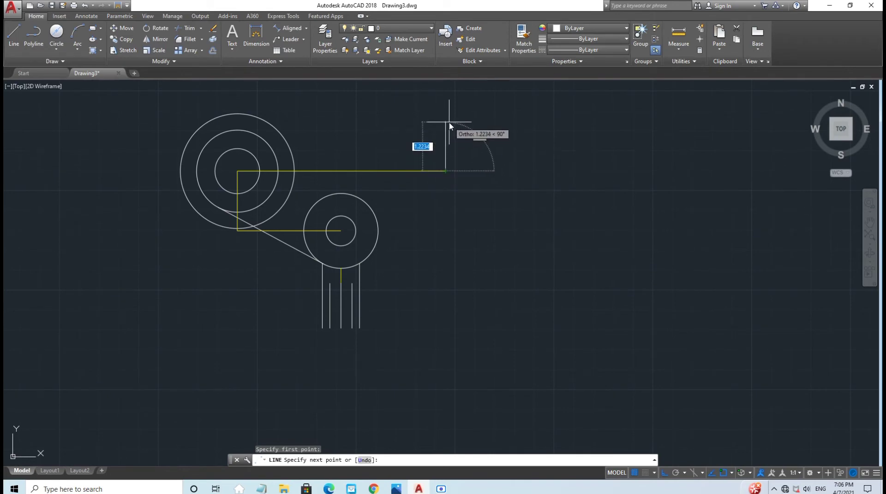
type("1.")
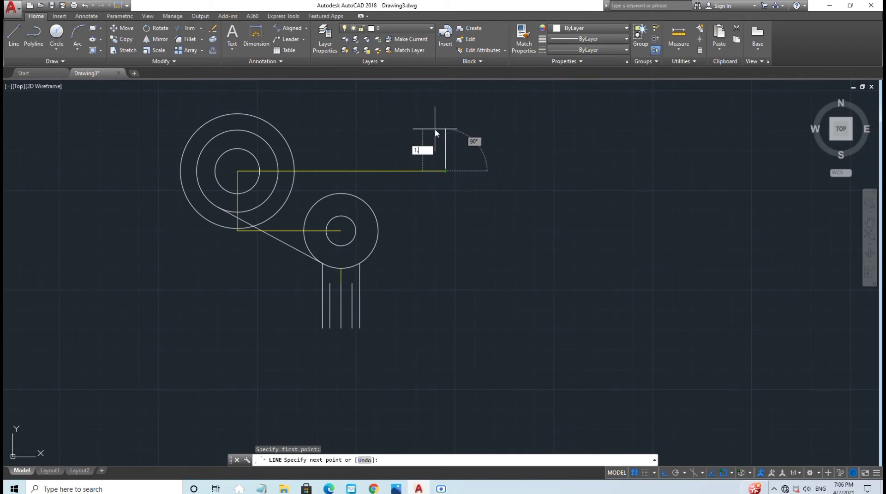
type("62")
key("Return")
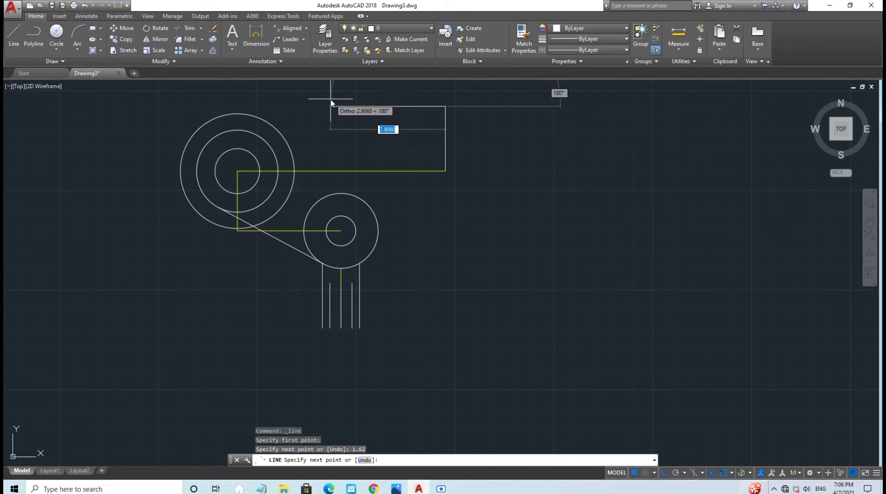
type("3")
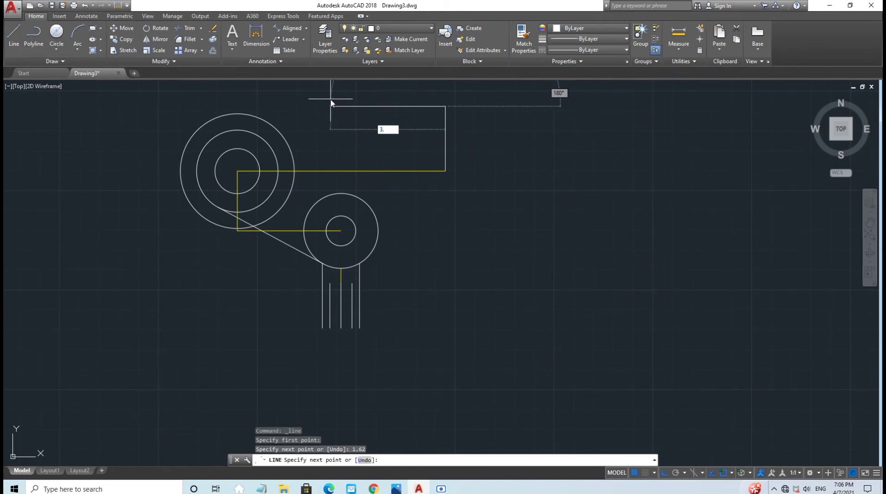
type(".62")
key("Return")
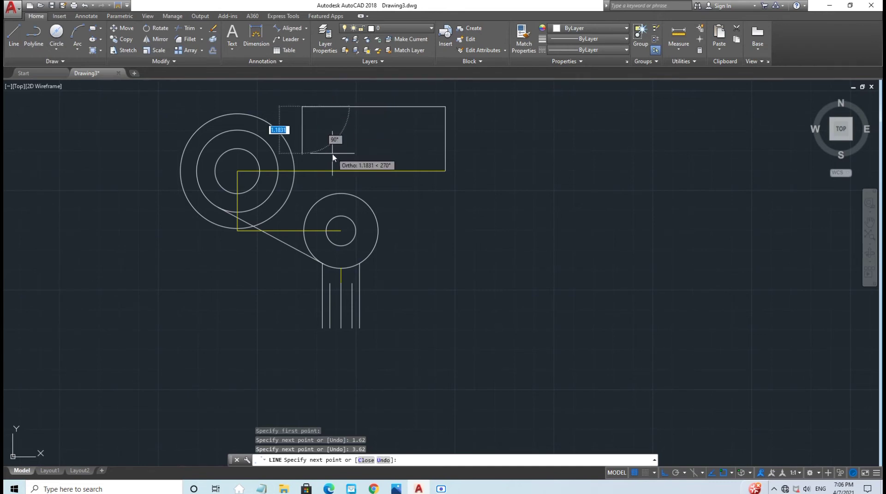
type("1")
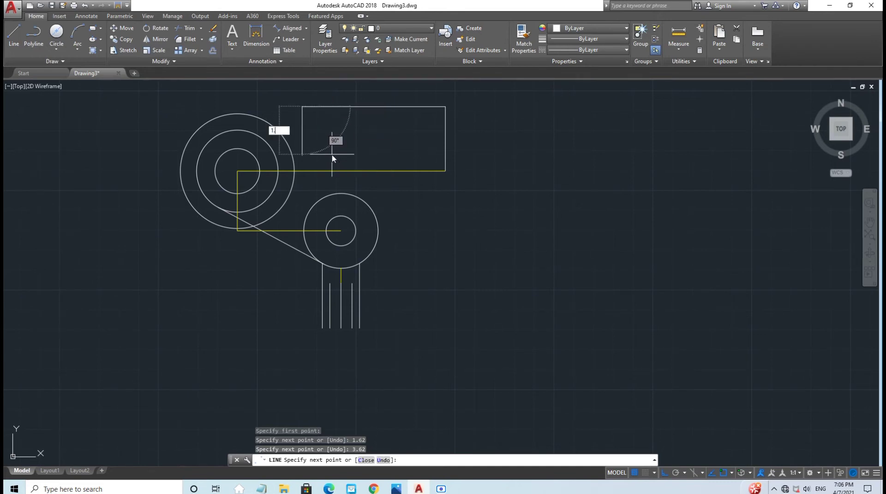
type(".26")
key("Return")
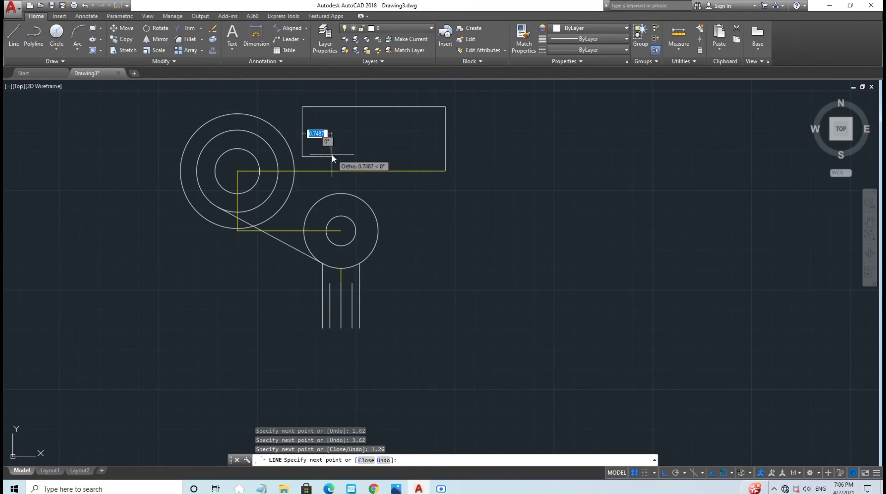
left_click(445, 157)
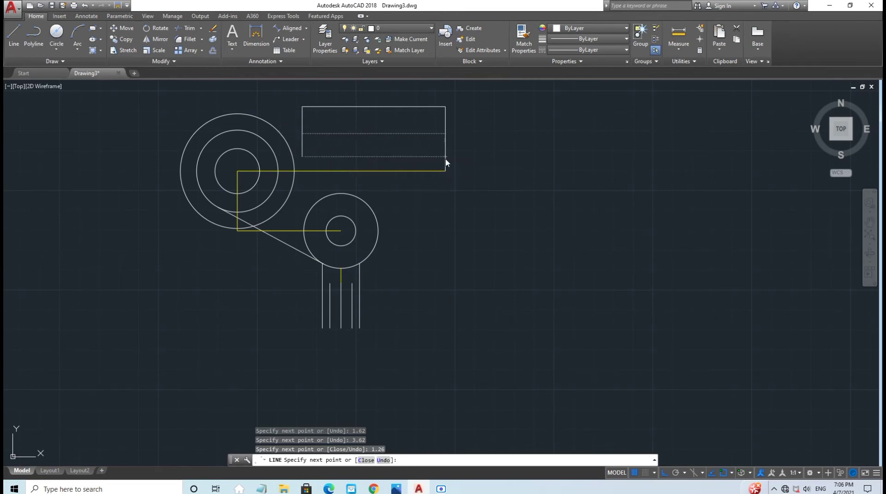
key("Escape")
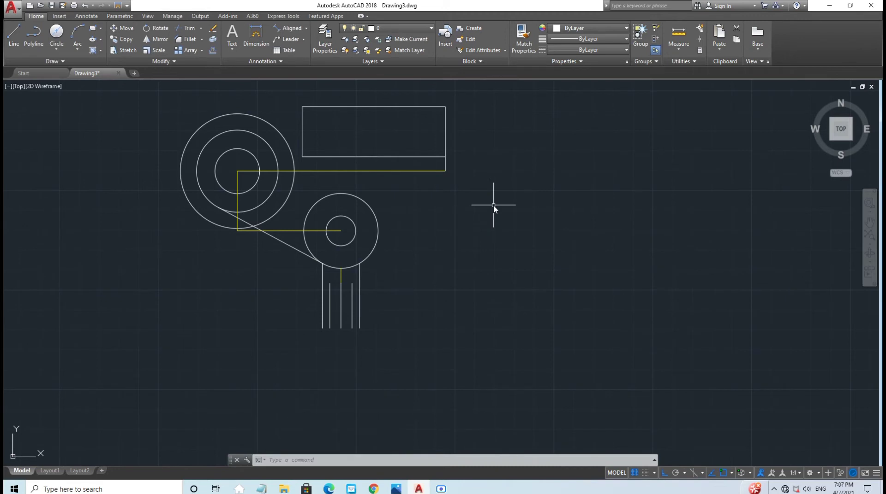
Step: On Yellow (Guide), draw a line up along the rectangle's right edge
left_click(391, 28)
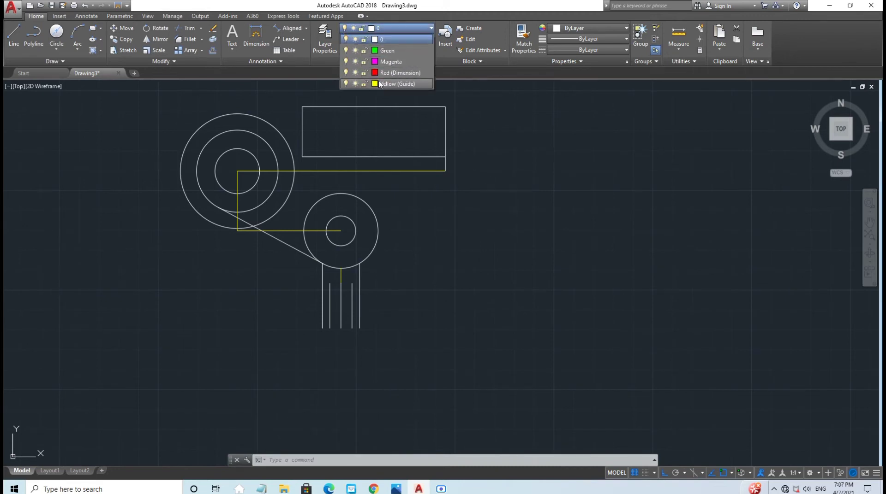
left_click(381, 84)
left_click(13, 34)
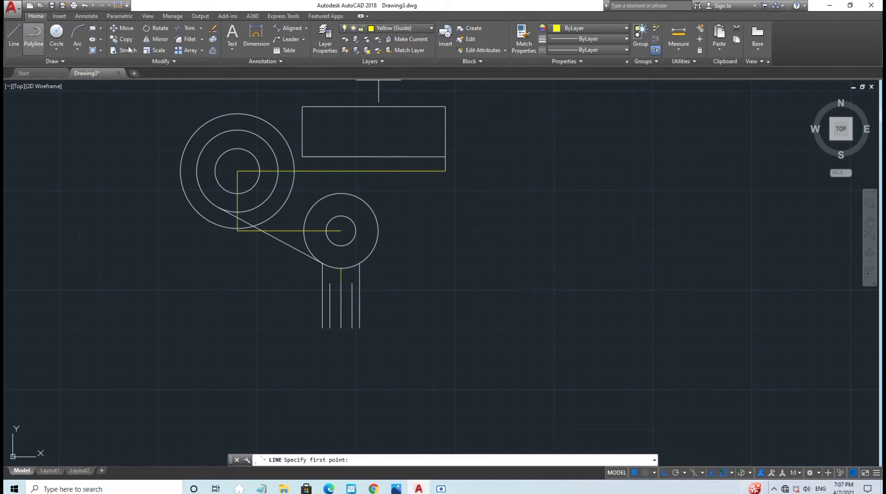
left_click(446, 153)
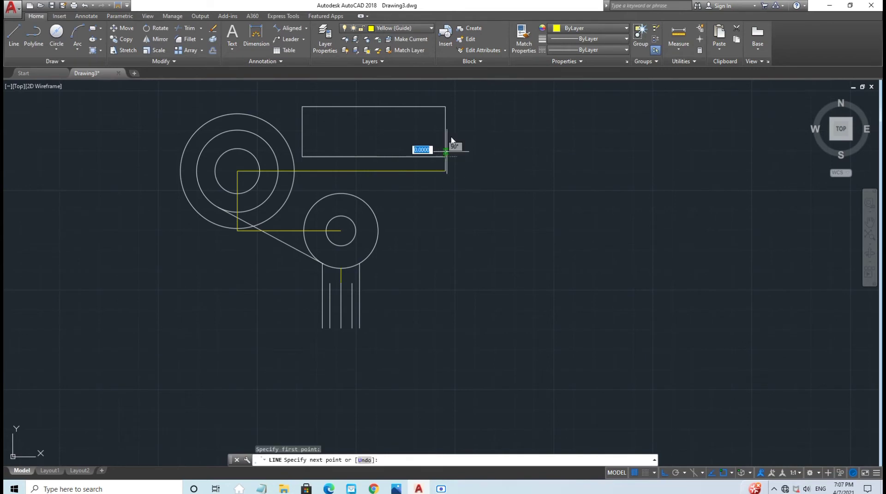
left_click(449, 110)
key("Escape")
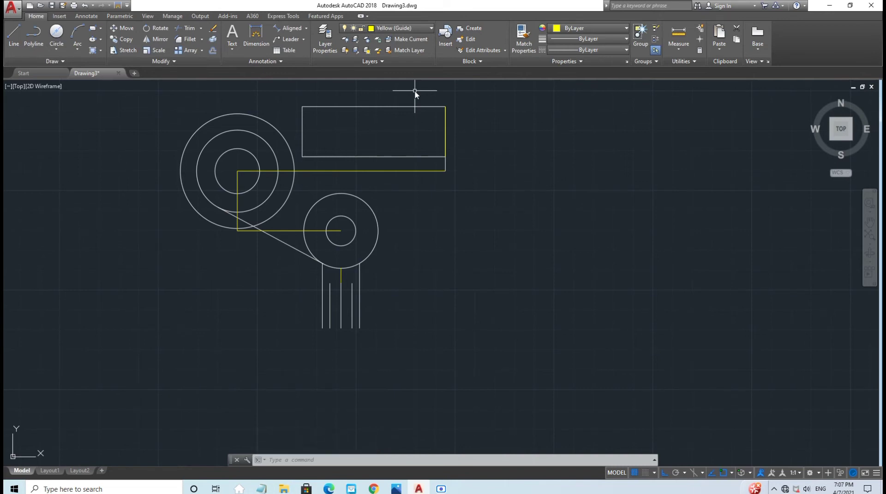
Step: Draw a guide line leftward from the right edge in segments of 0.76 and 2.26
type("l")
key("Return")
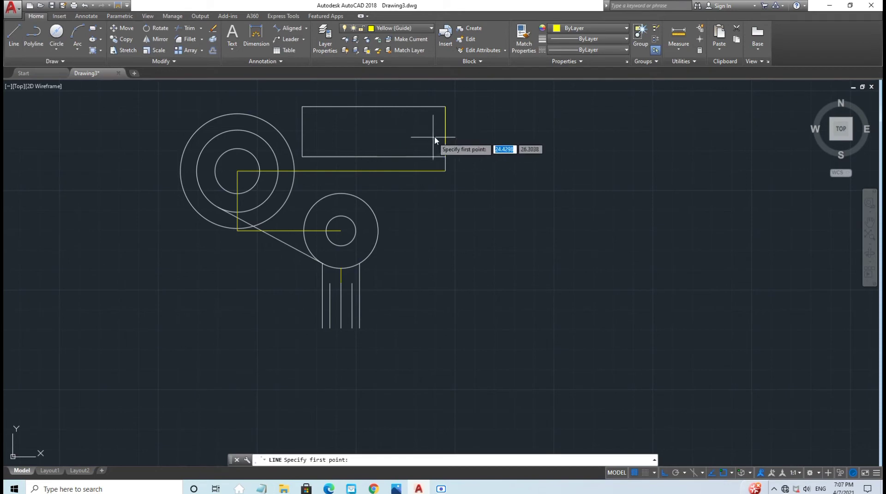
left_click(446, 132)
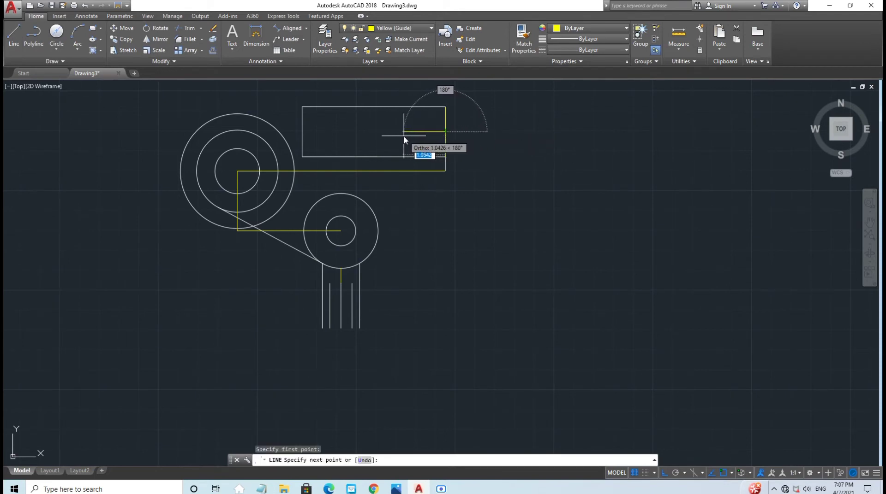
type("0.")
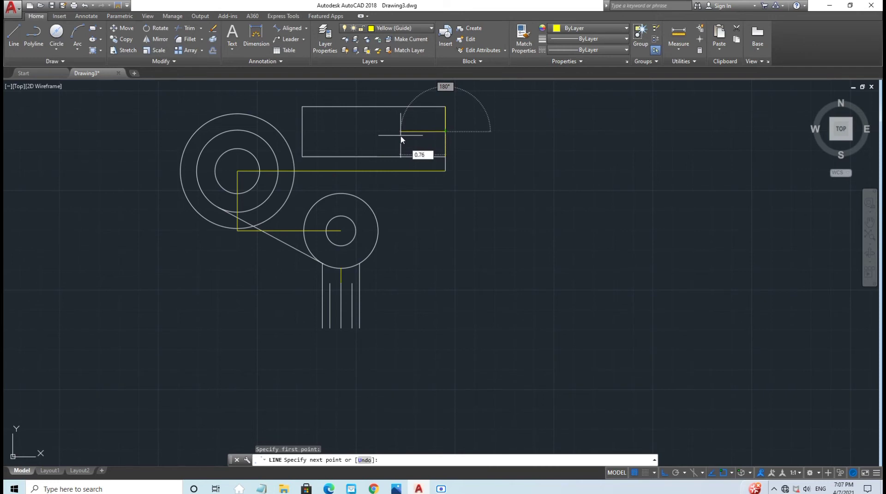
type("76")
key("Return")
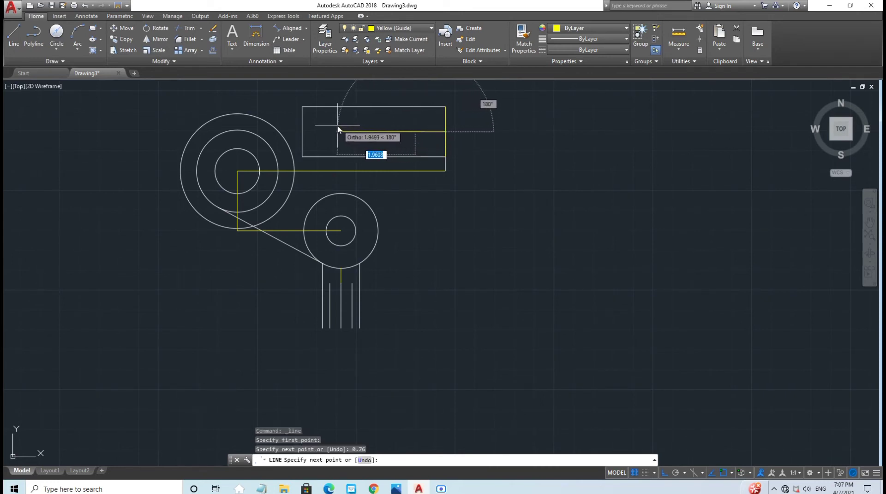
type("2")
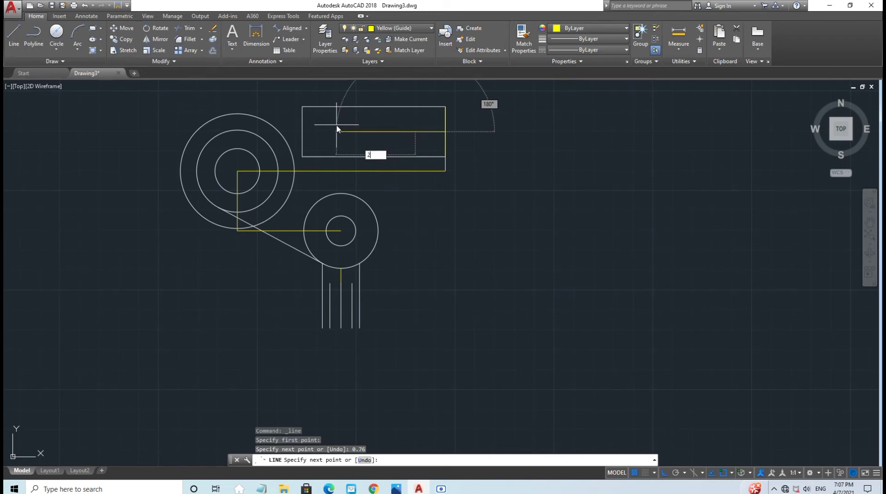
type(".26")
key("Return")
key("Escape")
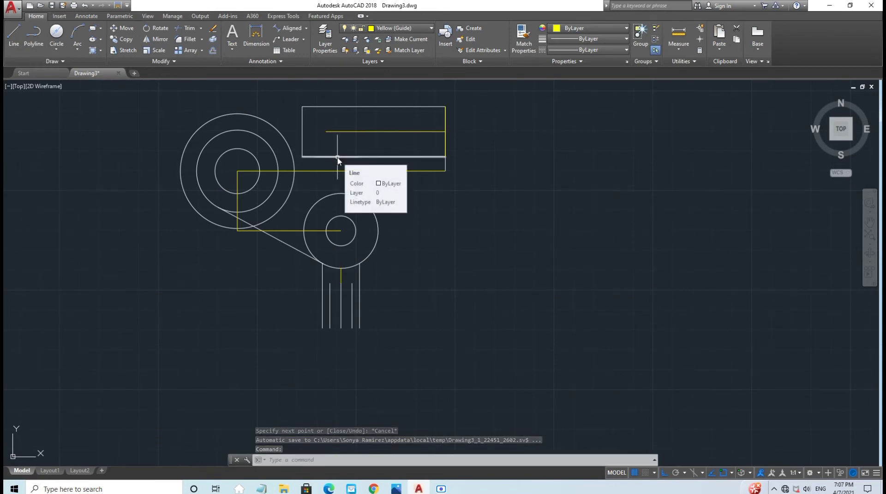
Step: Abandon the circle started on the guide layer and make layer 0 current
left_click(56, 30)
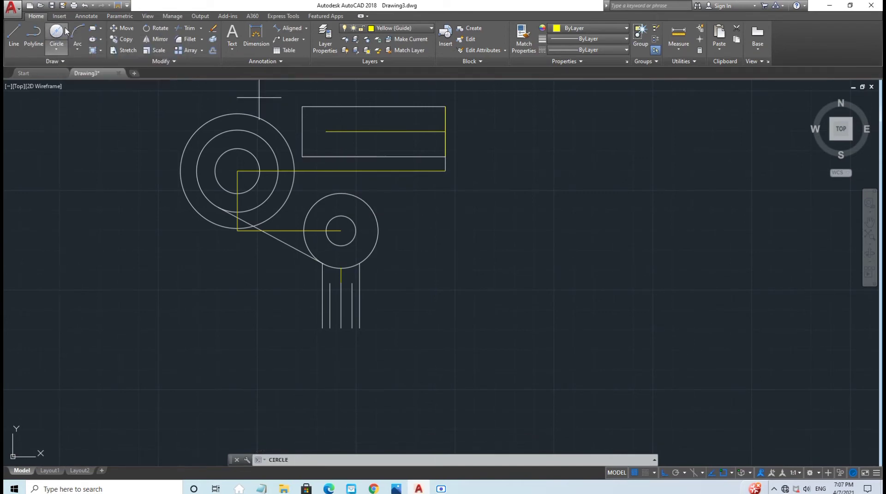
left_click(415, 132)
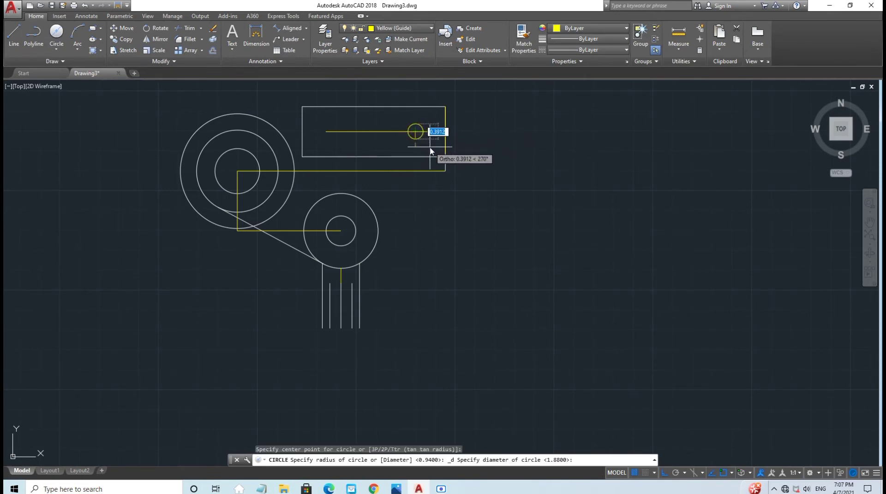
key("Escape")
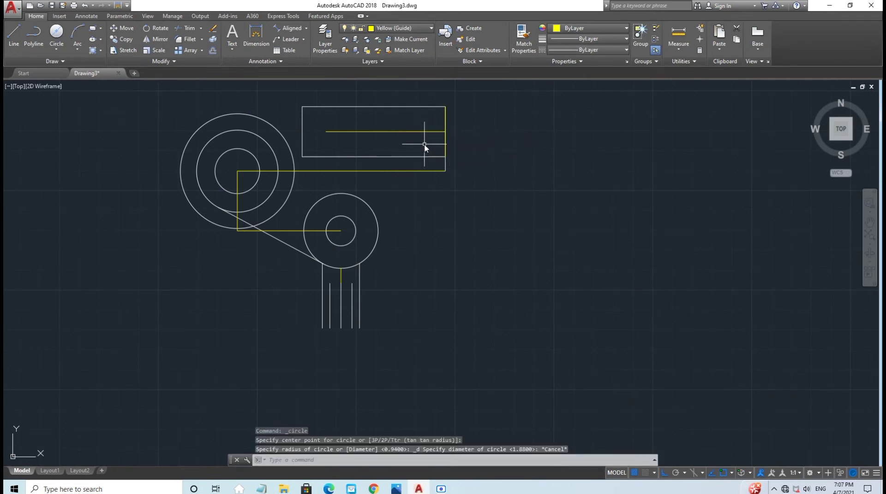
left_click(414, 27)
left_click(392, 40)
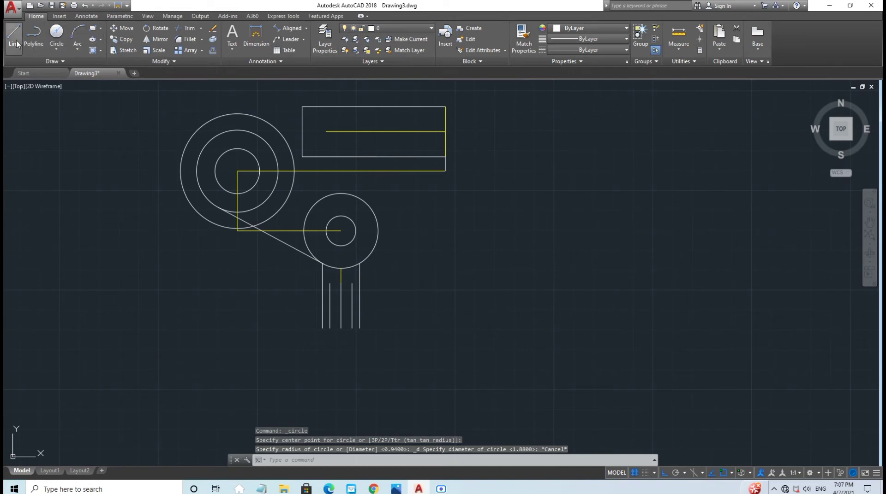
Step: Draw two 0.375-diameter circles at the right and left ends of the guide line
left_click(56, 35)
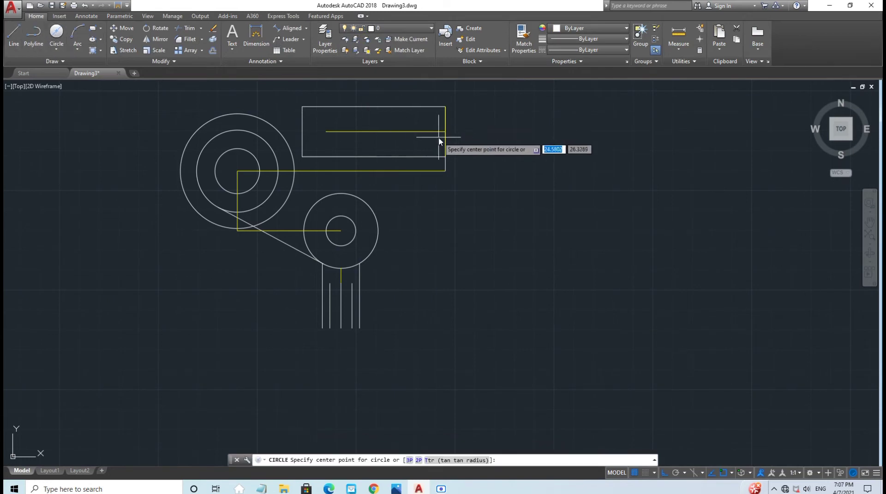
left_click(415, 132)
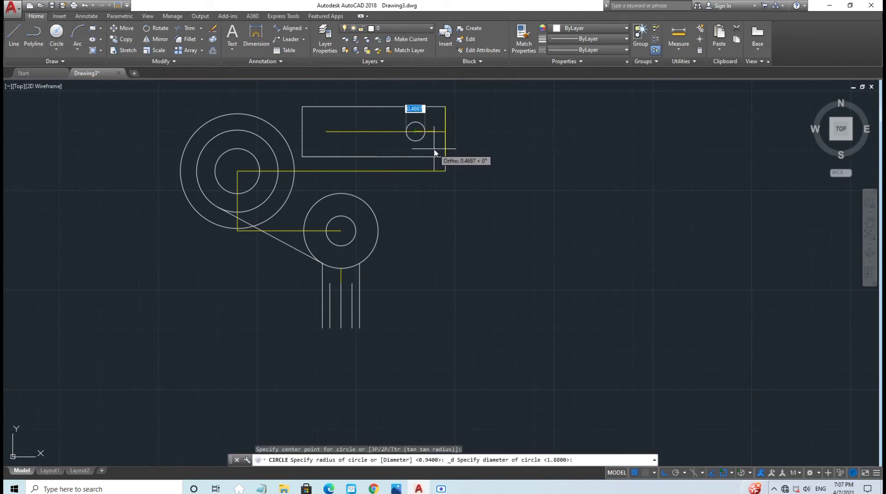
type("0")
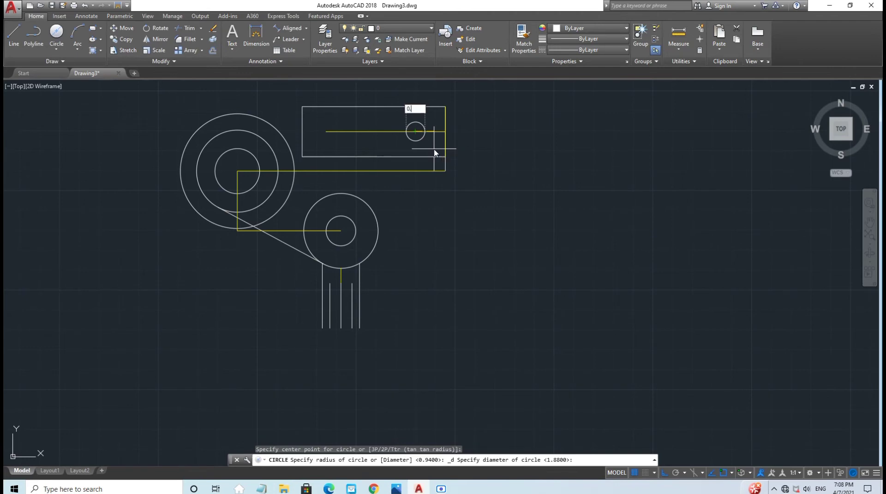
type(".375")
key("Return")
left_click(56, 34)
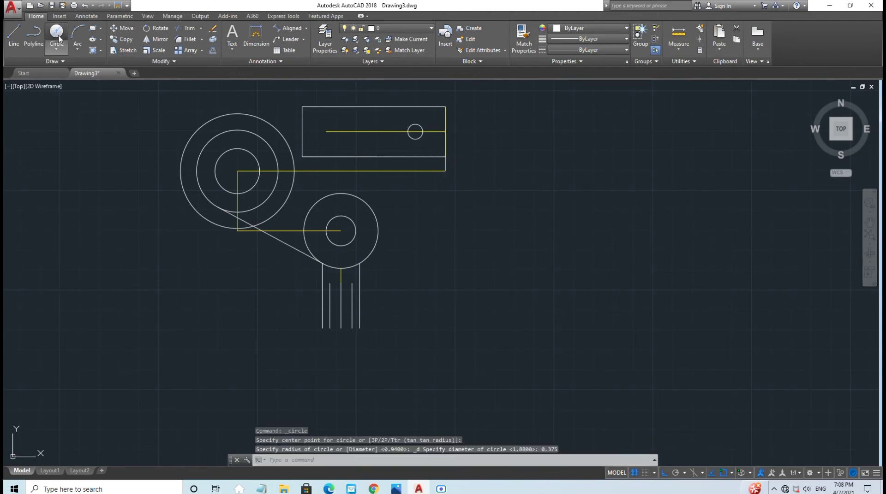
left_click(326, 132)
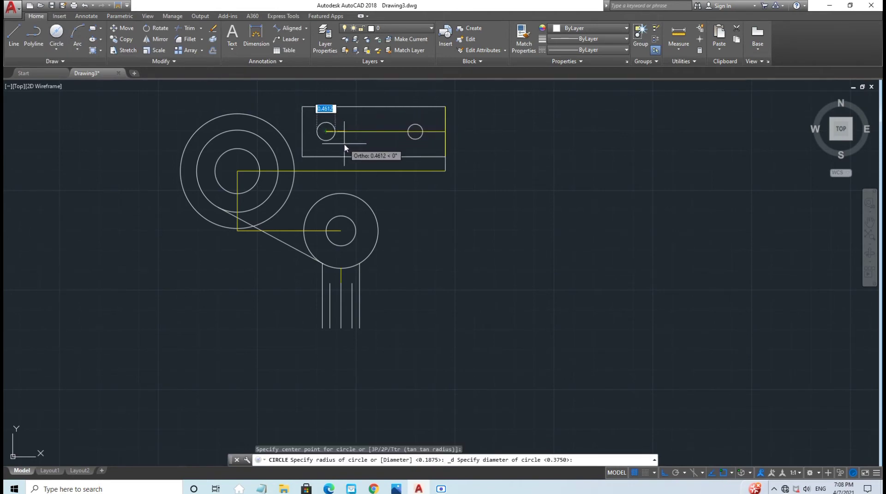
type("0")
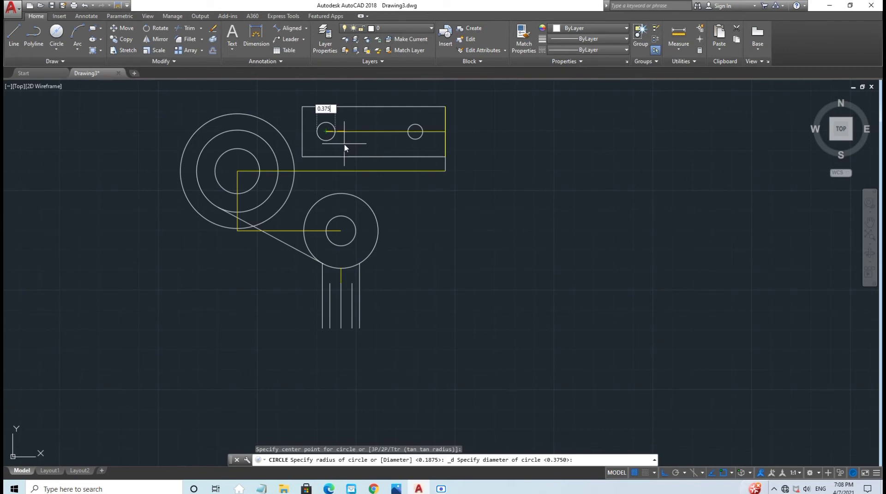
type(".375")
key("Return")
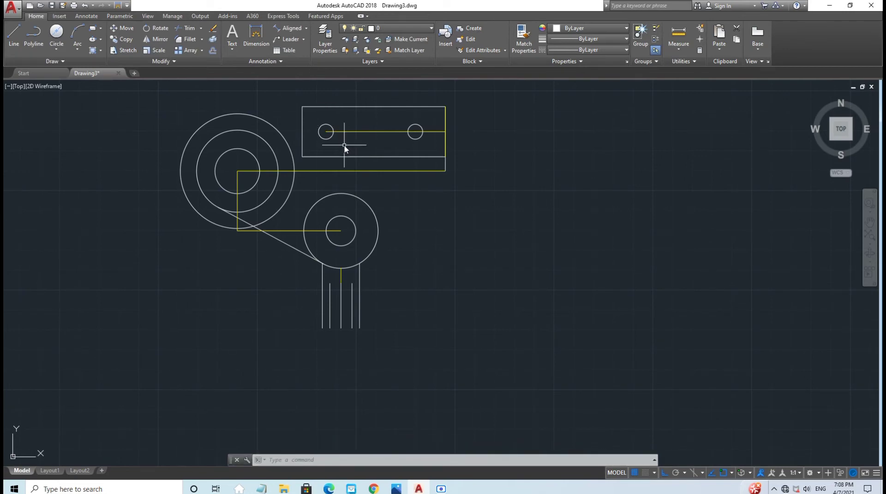
Step: Draw a vertical line from the lower circle's right side to the guide, then turn off Yellow (Guide)
left_click(387, 28)
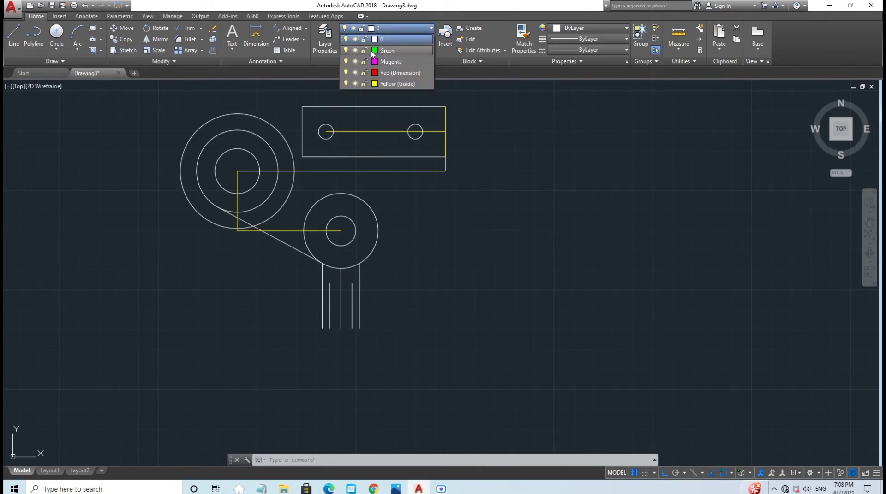
left_click(347, 84)
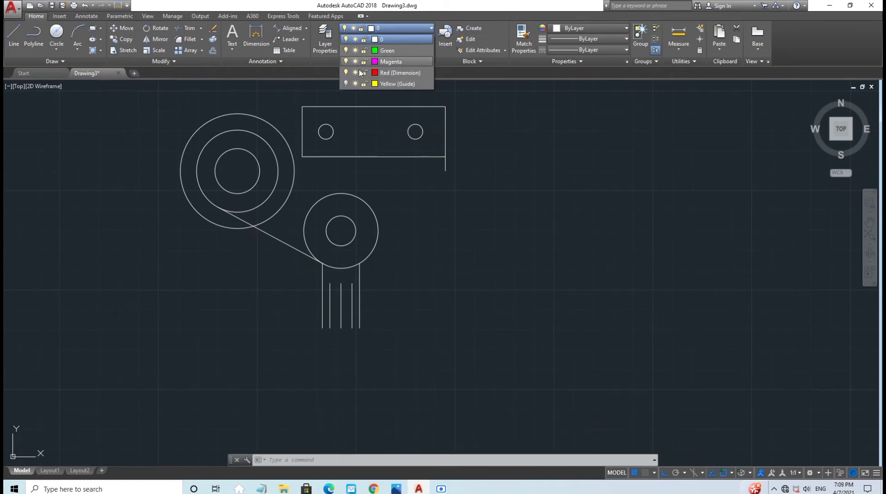
left_click(346, 84)
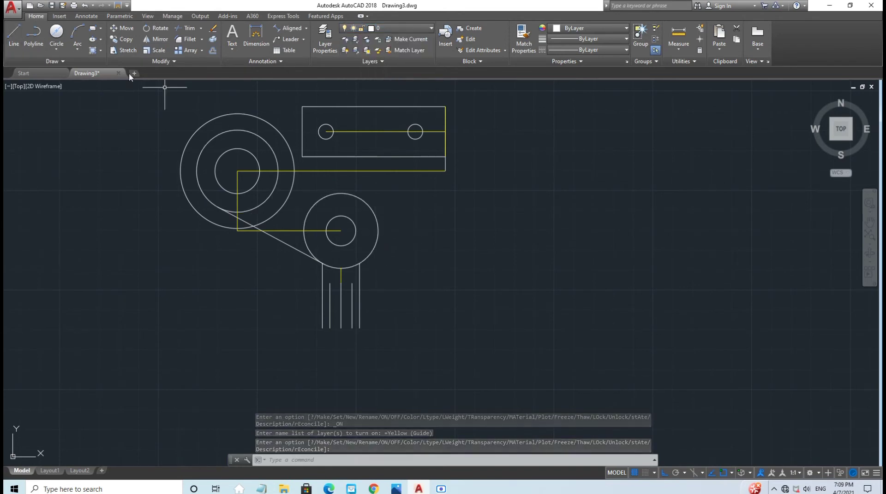
left_click(14, 35)
left_click(378, 231)
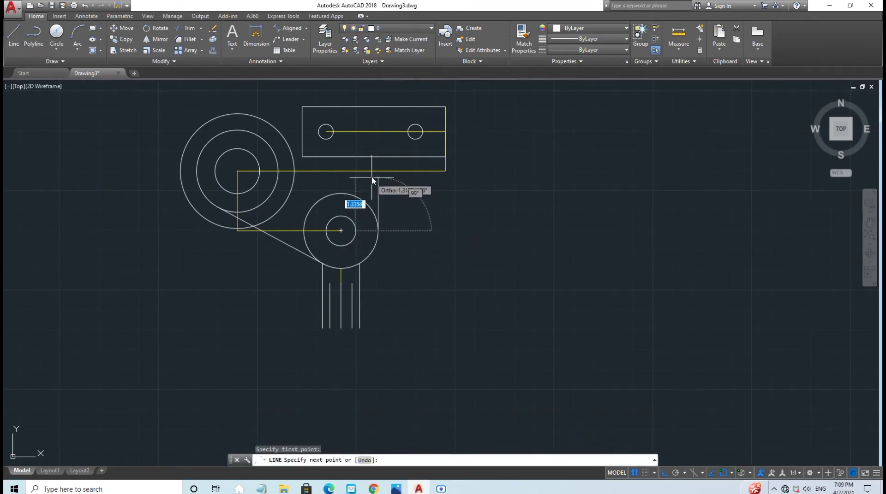
left_click(378, 171)
key("Escape")
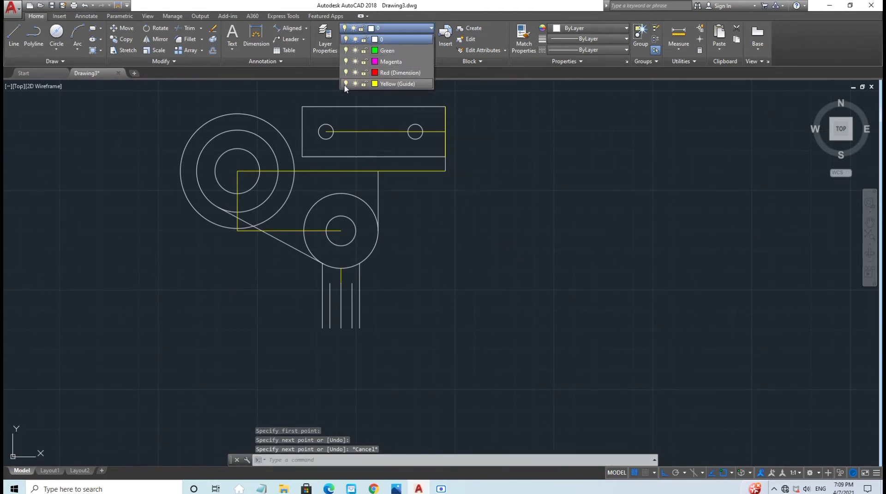
left_click(346, 83)
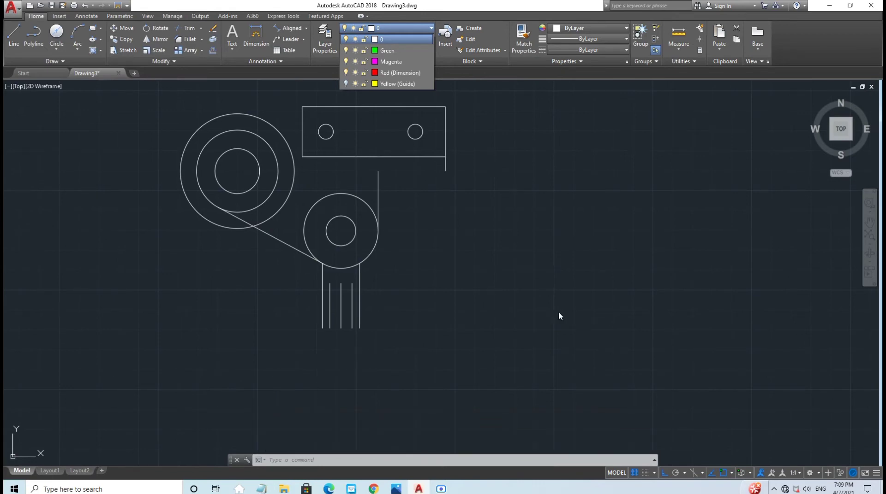
left_click(464, 267)
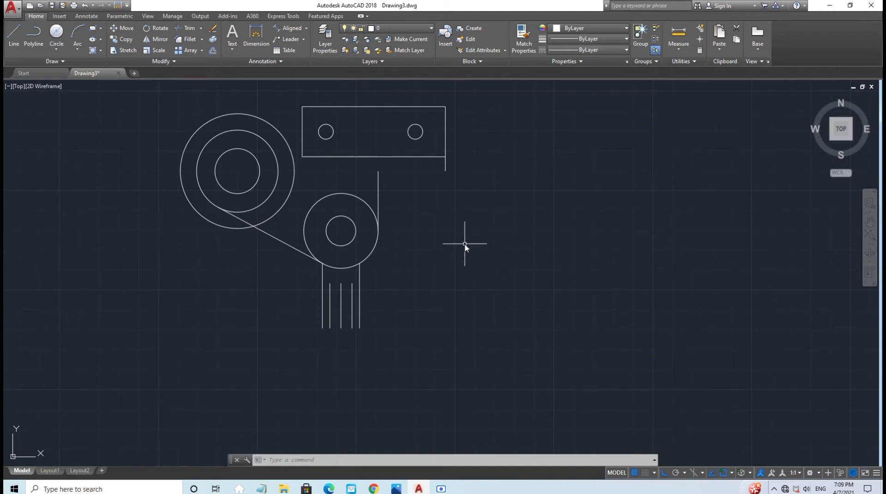
Step: Set up FILLET with a 0.12 radius in Multiple mode
type("F")
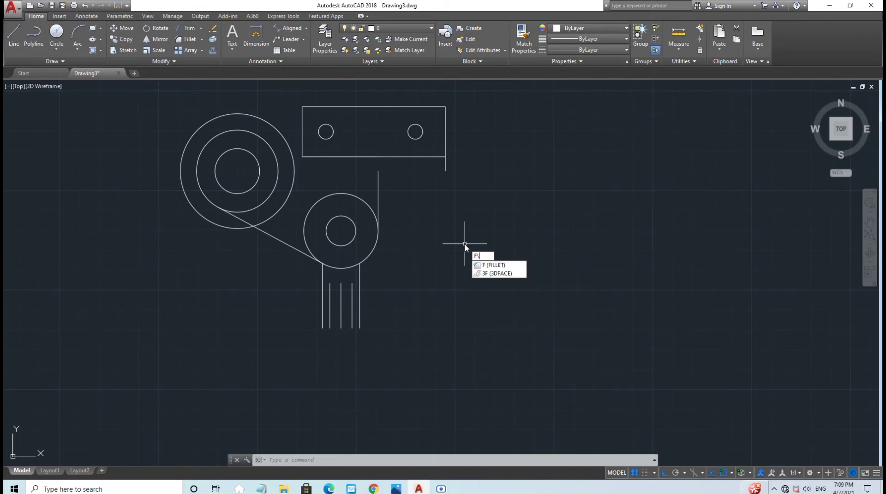
key("Return")
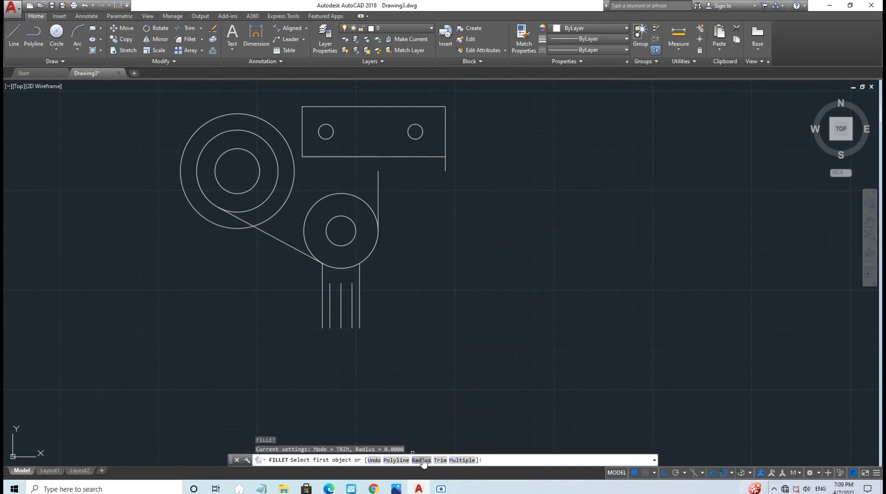
left_click(421, 461)
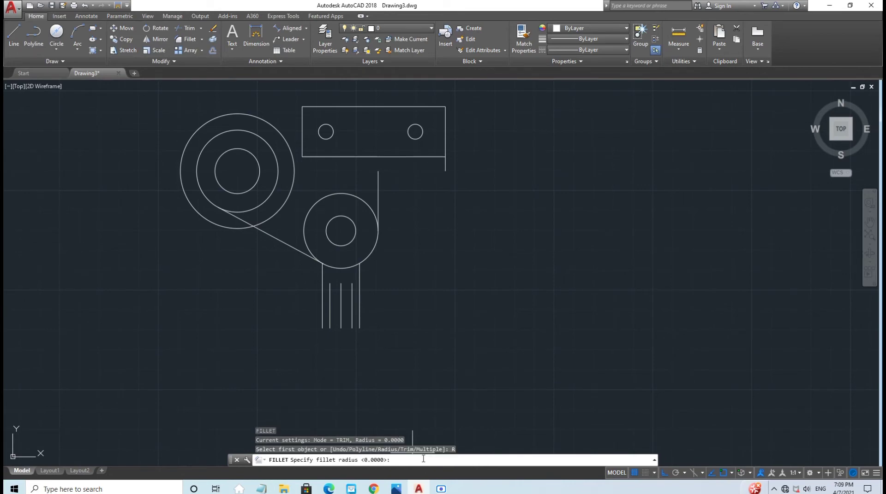
type("0.12")
key("Return")
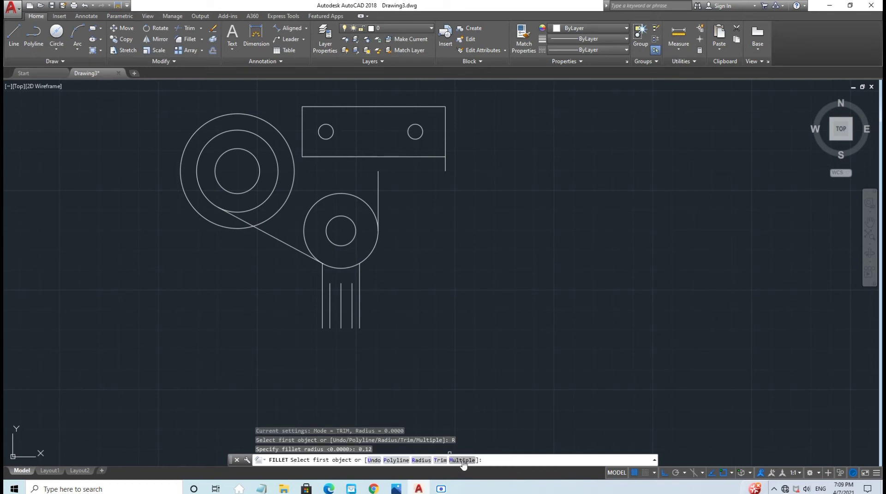
left_click(462, 461)
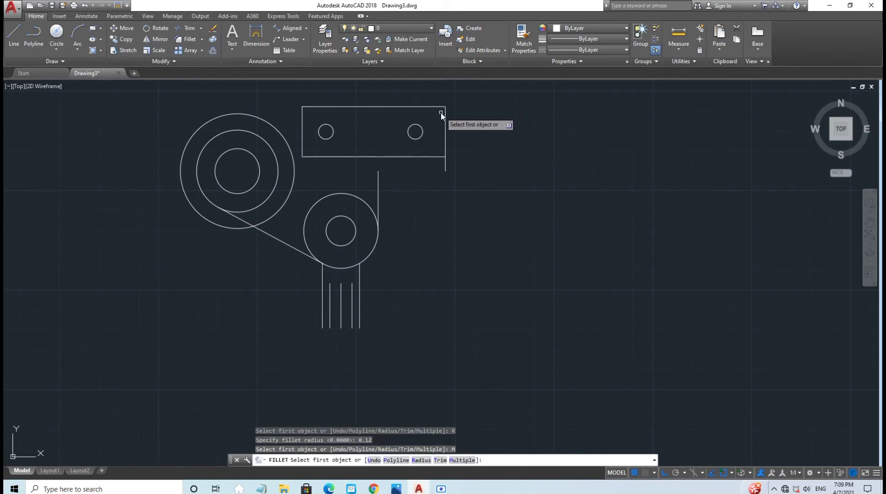
Step: Round the rectangle's right and left corners with the 0.12 fillet
left_click(436, 153)
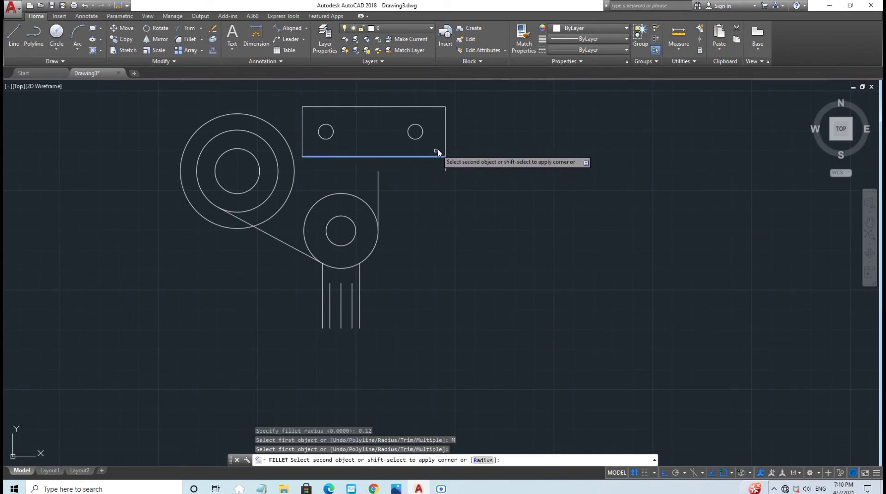
left_click(445, 117)
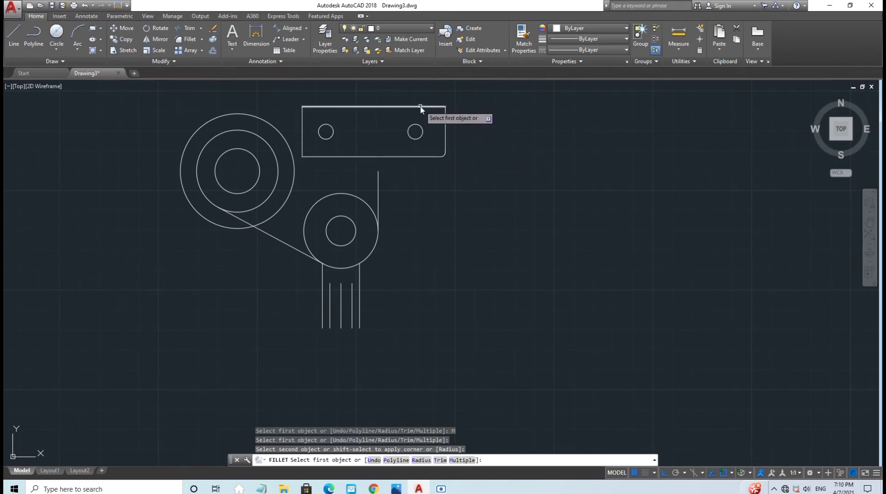
left_click(420, 107)
left_click(446, 118)
left_click(314, 107)
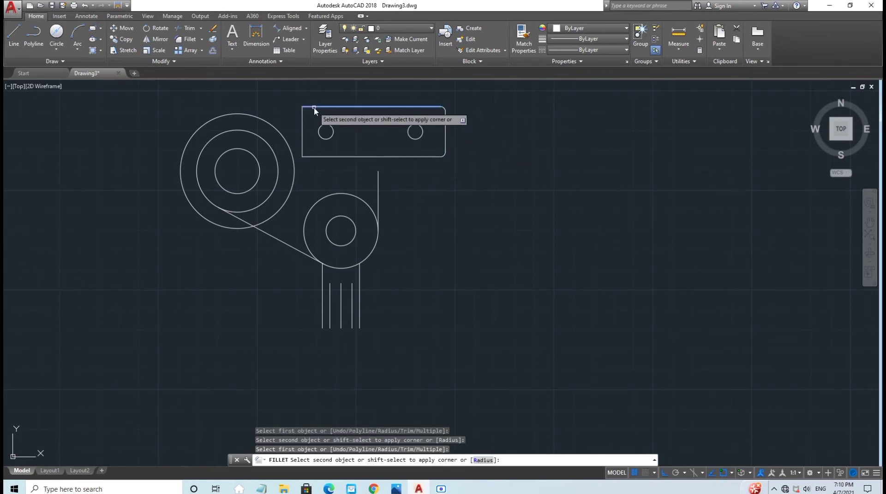
left_click(302, 116)
left_click(302, 145)
left_click(312, 156)
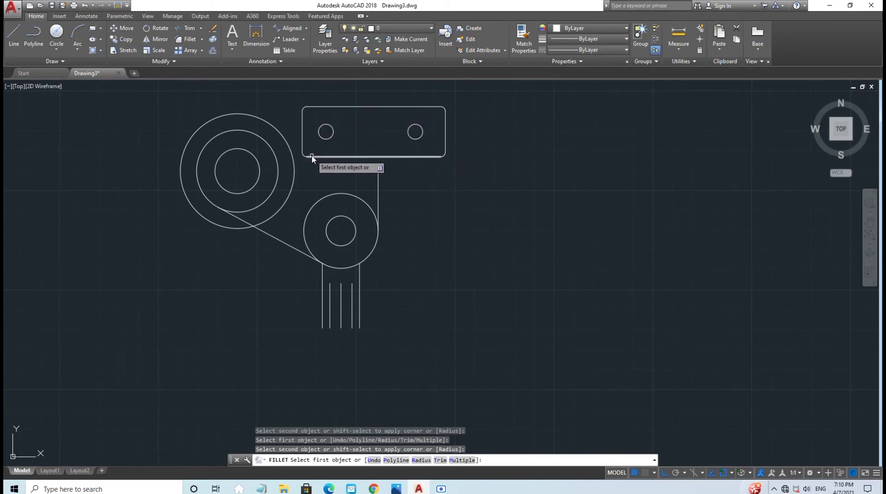
key("Escape")
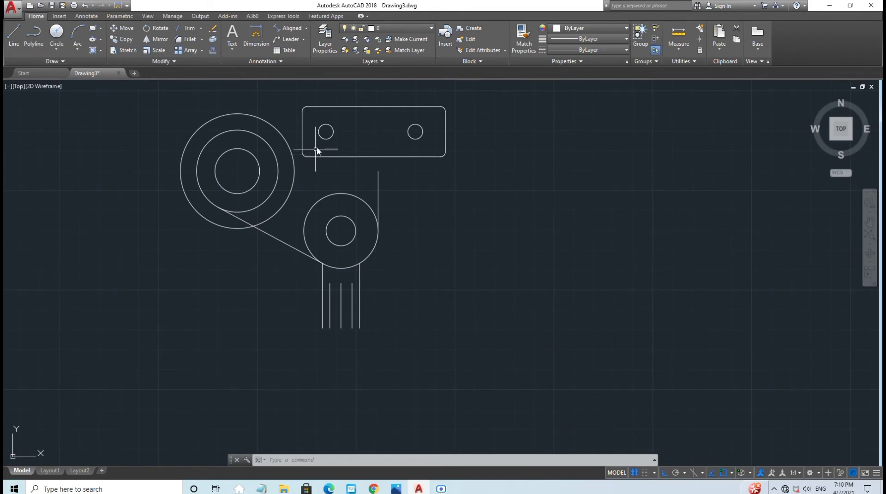
left_click(392, 28)
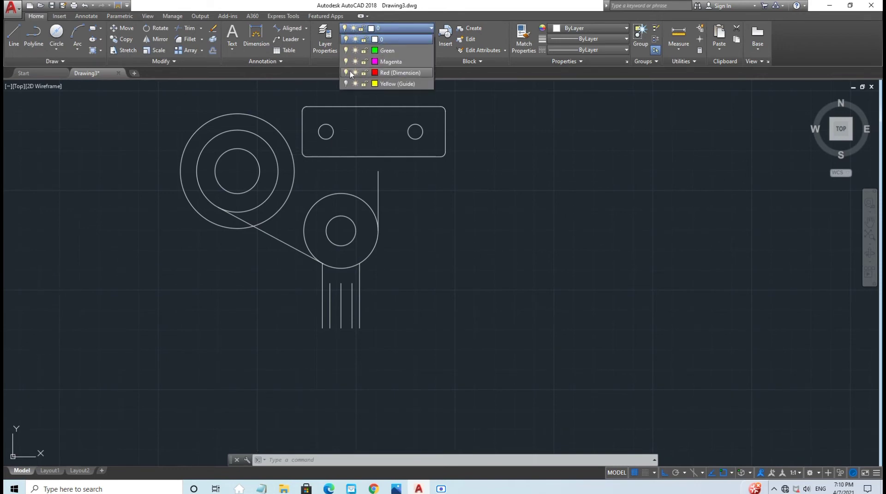
Step: Show the Yellow (Guide) layer and stretch the vertical line's top end up to the rectangle
left_click(345, 83)
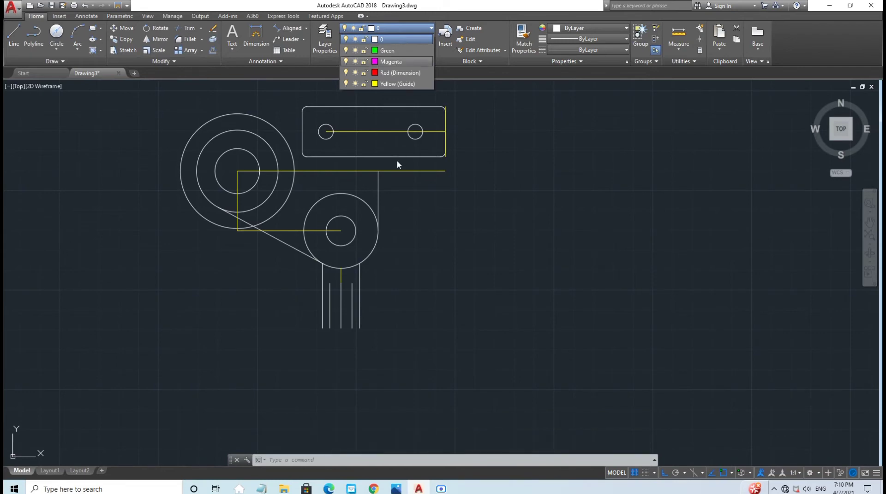
left_click(378, 180)
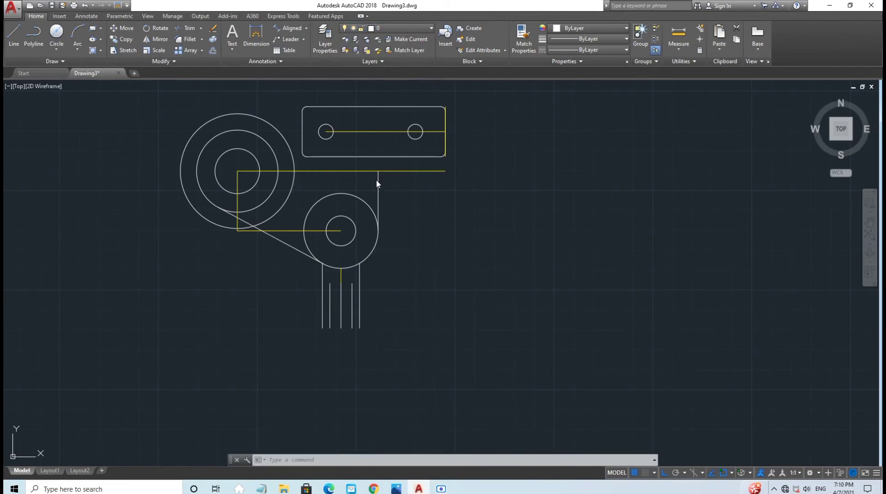
left_click(379, 194)
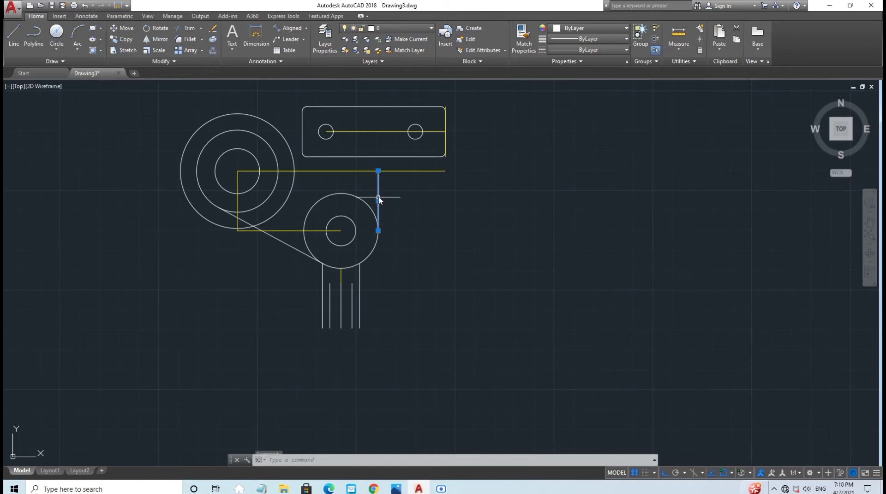
left_click(378, 171)
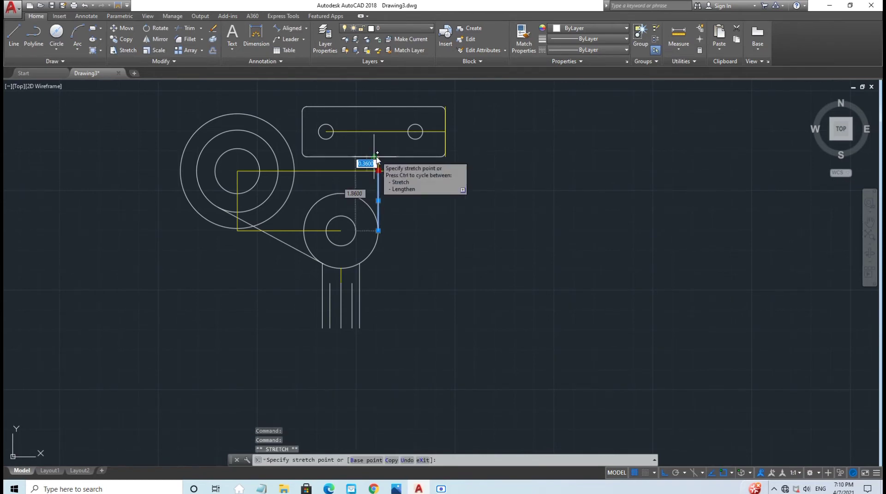
left_click(376, 158)
key("Escape")
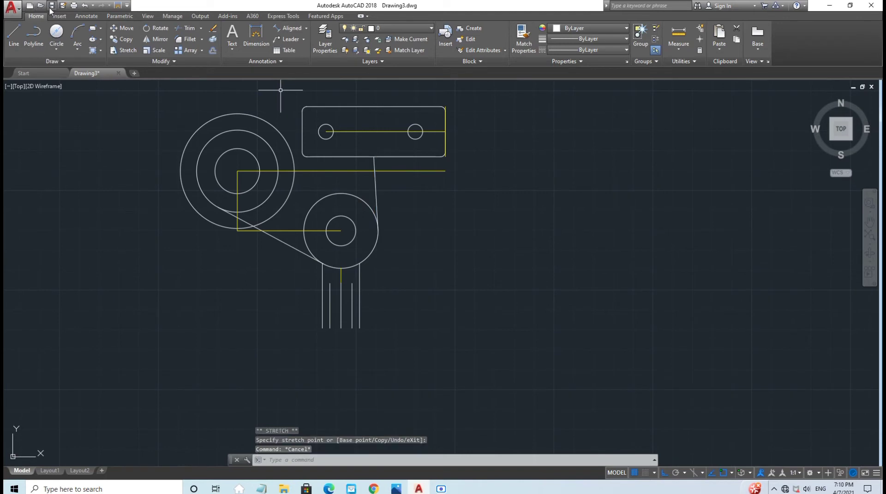
Step: Undo the misplaced stretch and re-stretch the line's top end to the rectangle's bottom edge
left_click(84, 5)
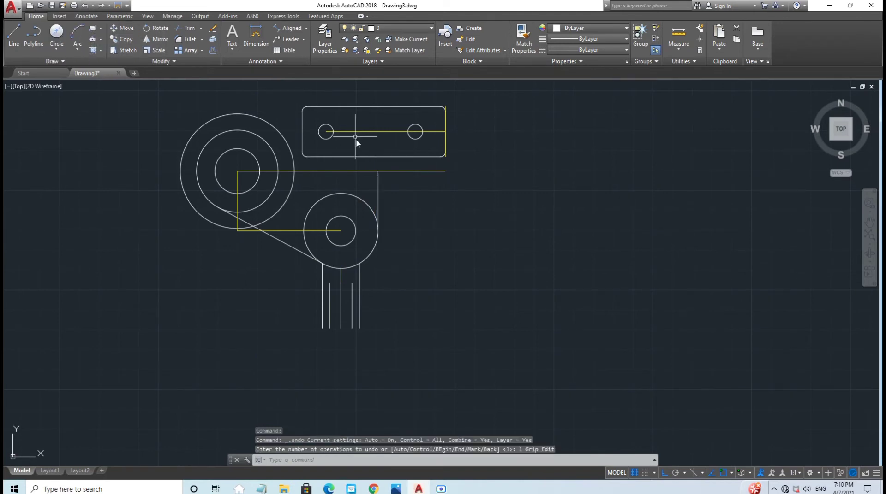
left_click(378, 182)
left_click(378, 158)
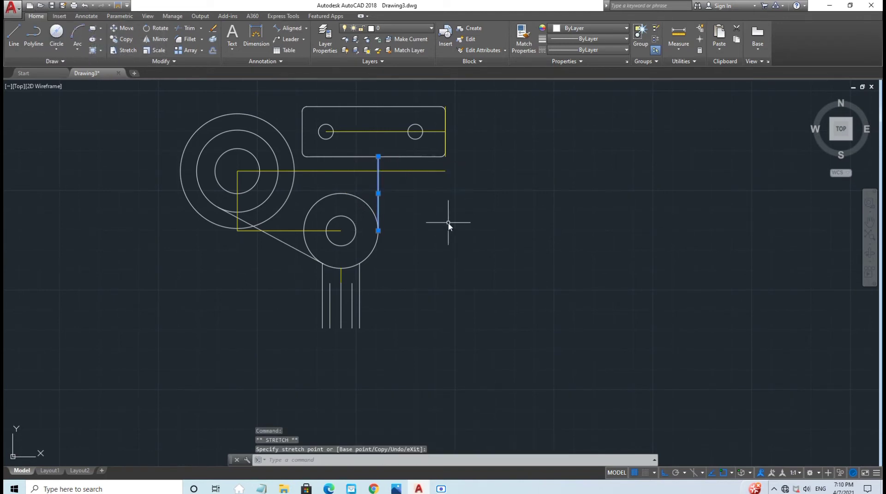
key("Escape")
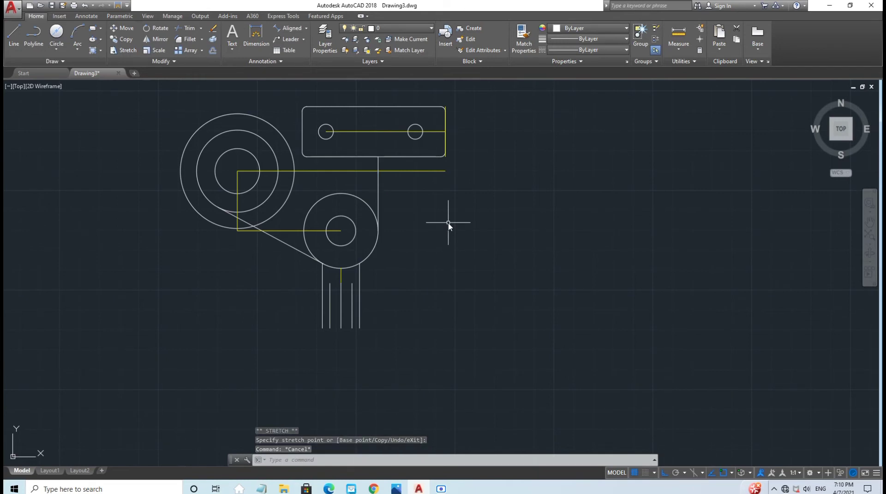
Step: Draw a line from the rectangle's bottom-edge midpoint to its lower-right corner
left_click(17, 29)
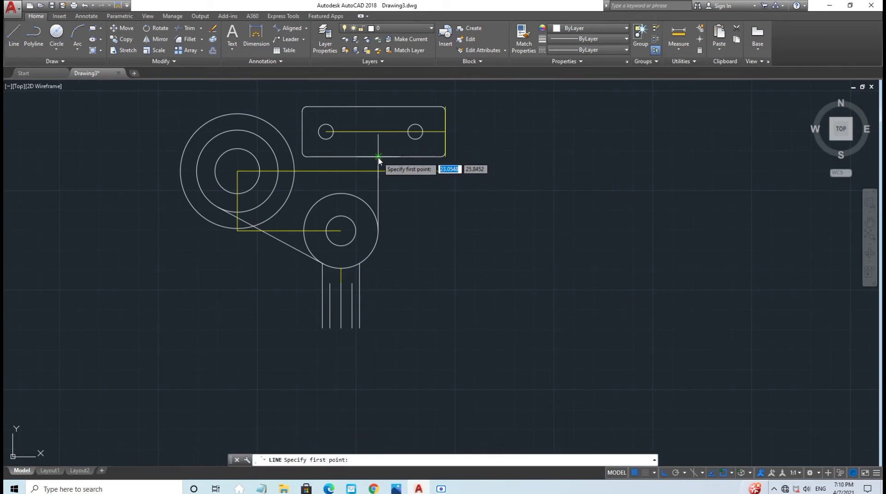
left_click(378, 157)
left_click(440, 157)
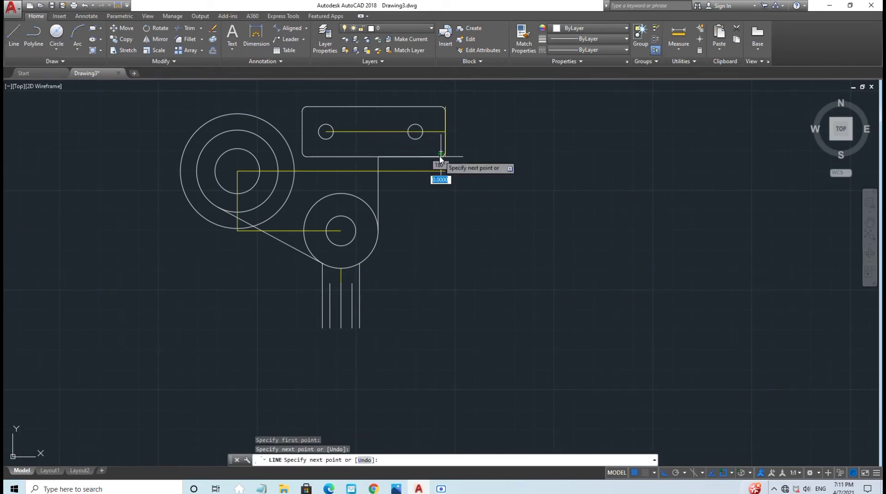
key("Escape")
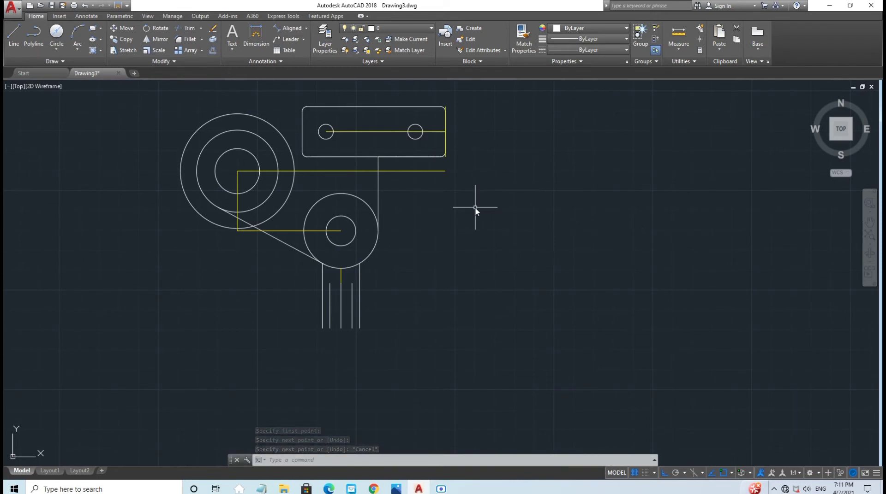
type("F")
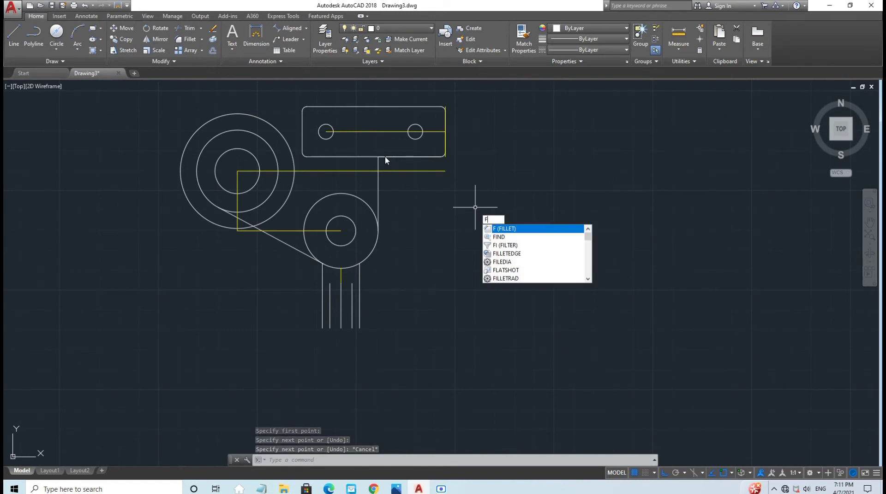
Step: Fillet the vertical line into the rectangle's bottom edge with a 0.94 radius
key("Return")
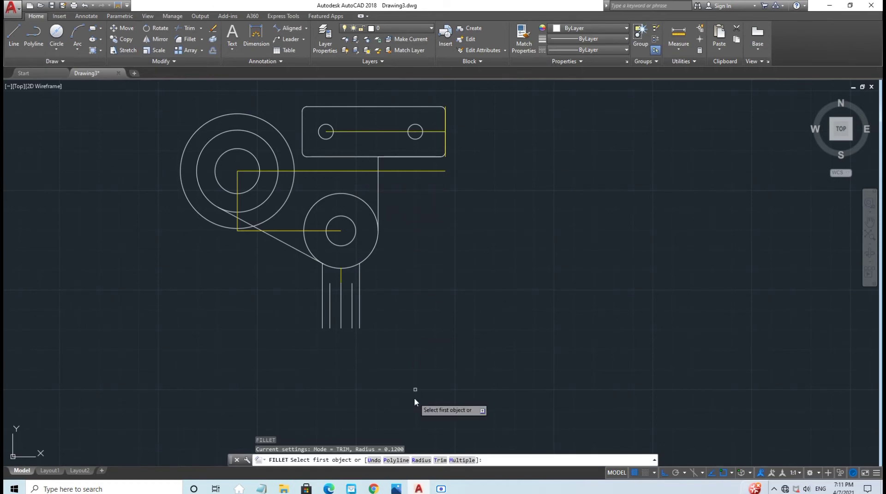
left_click(422, 460)
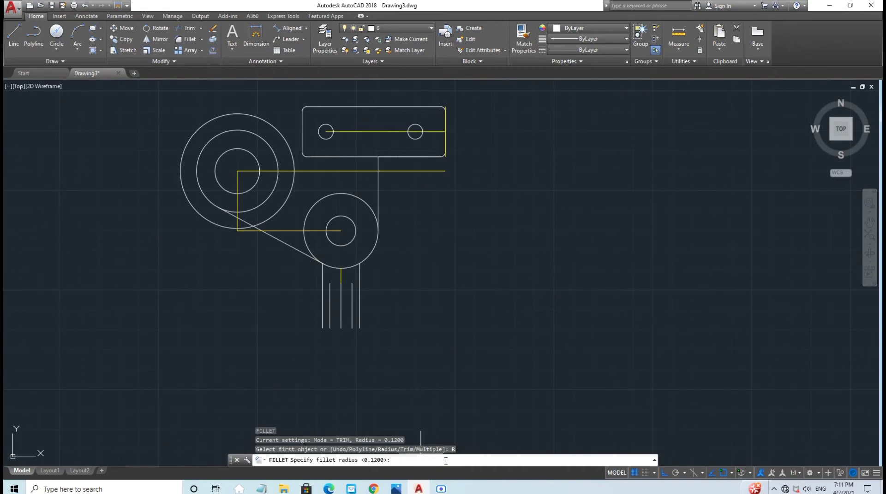
type("0.94")
key("Return")
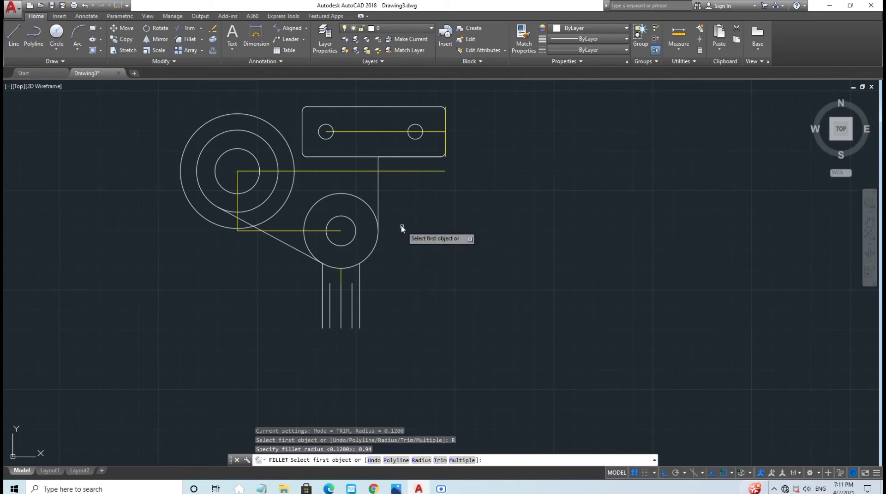
left_click(378, 167)
left_click(394, 158)
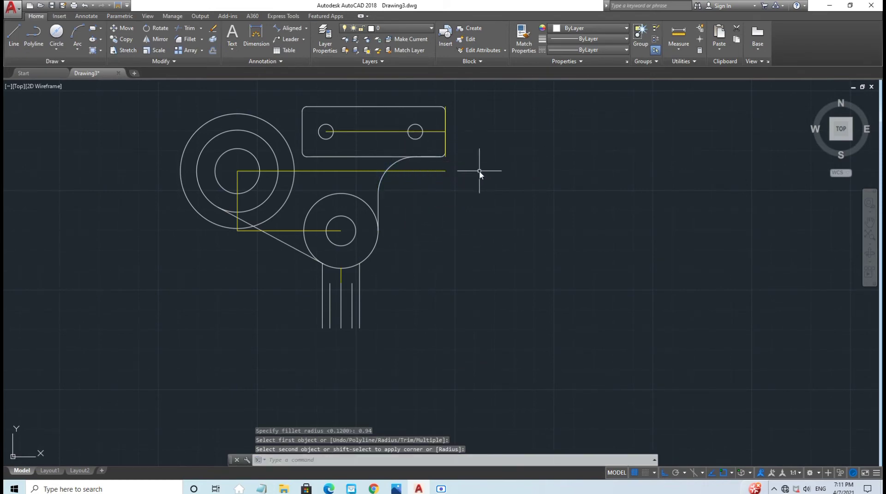
Step: Erase the leftover short line on the rectangle's bottom edge
key("Escape")
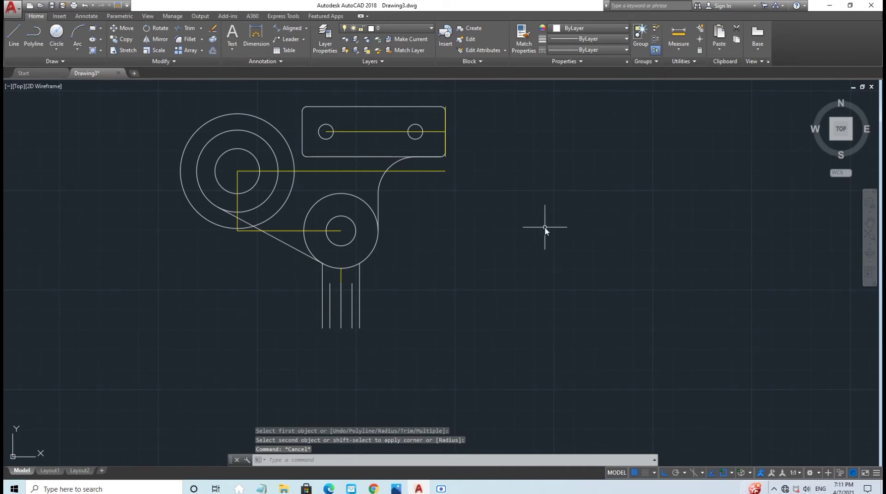
left_click(428, 157)
key("Escape")
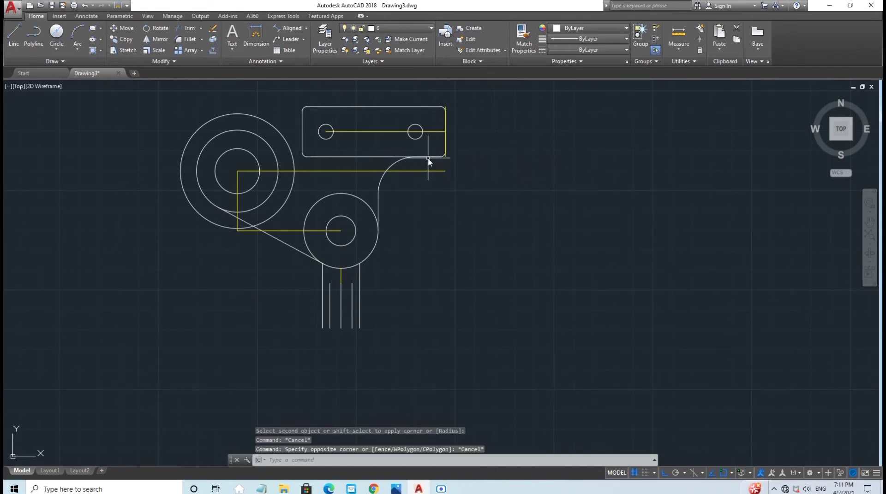
left_click(428, 157)
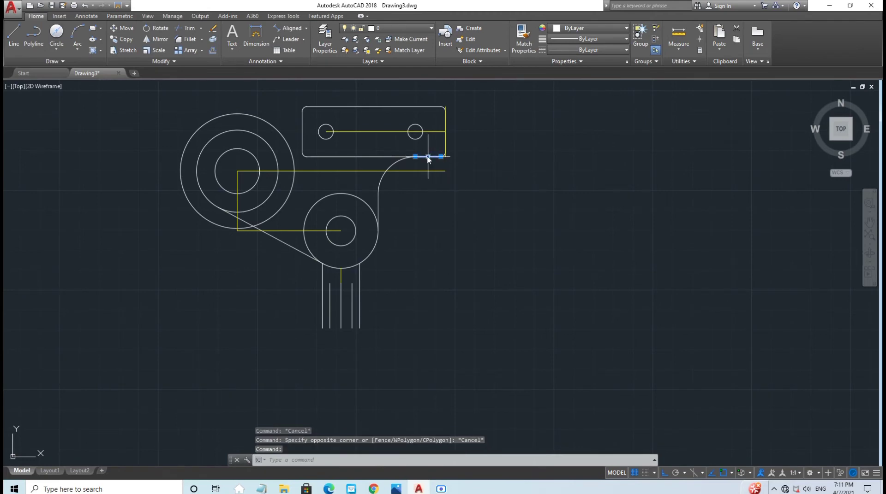
key("Delete")
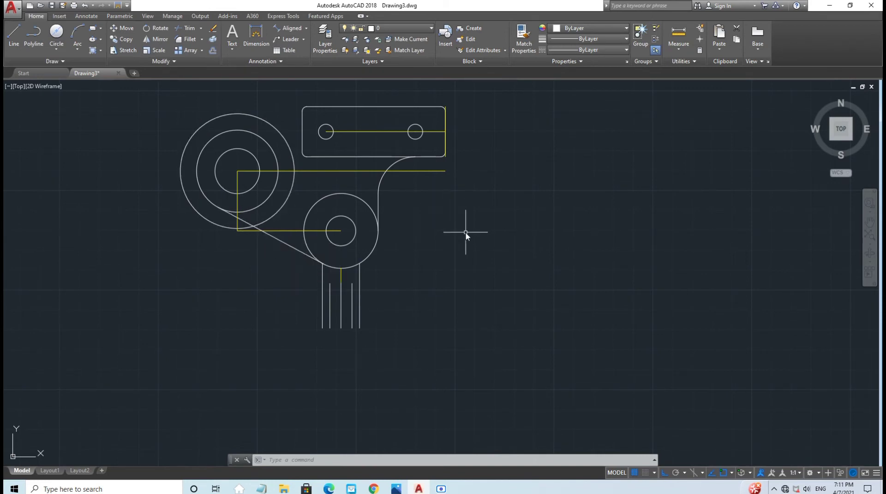
Step: Draw a line tangent to the top of the 2.88 outer circle and the rectangle's rounded top-left corner
type("l")
key("Return")
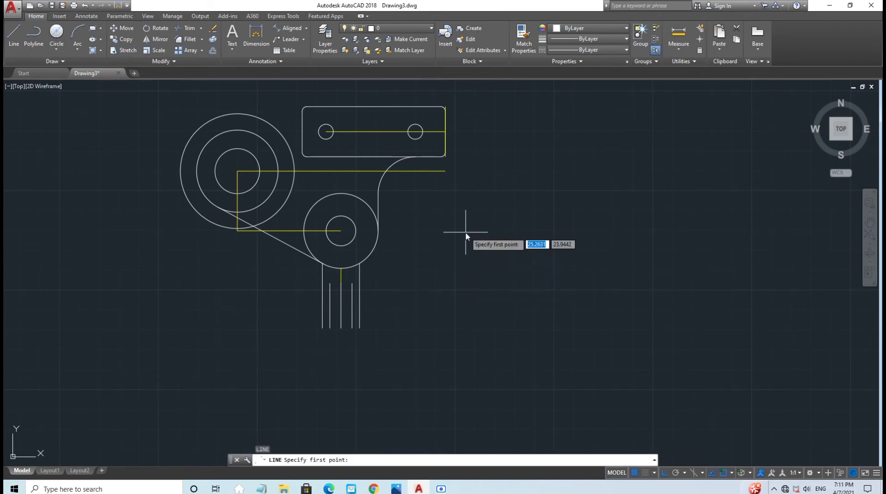
right_click(465, 234, "shift")
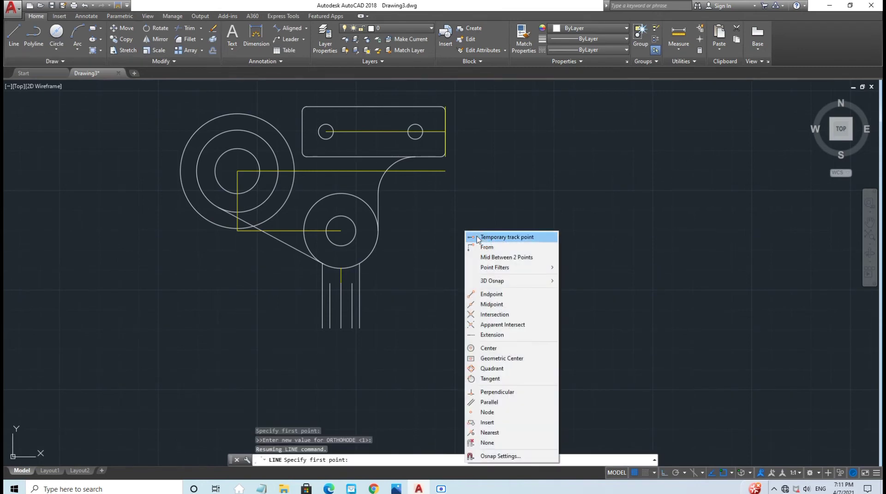
left_click(492, 379)
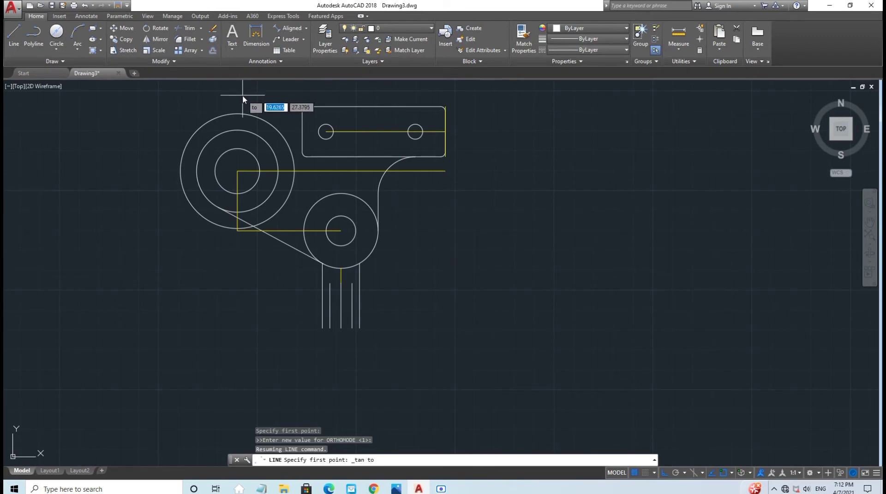
left_click(232, 132)
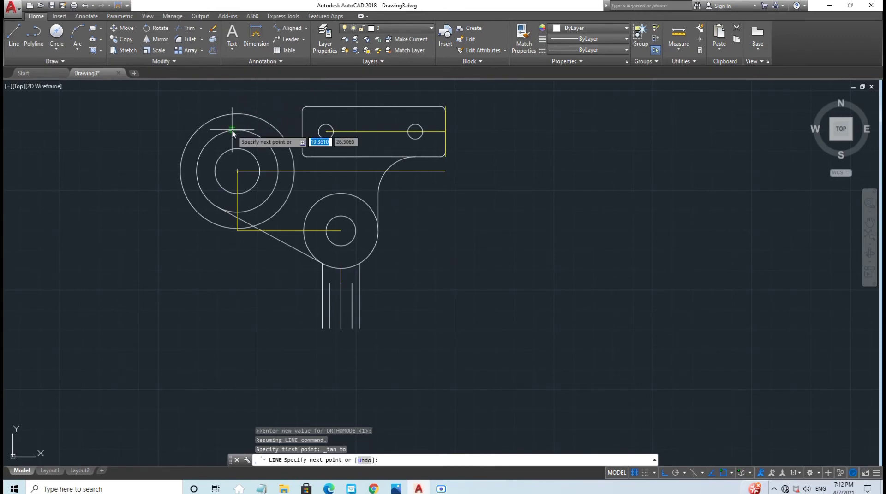
right_click(303, 108, "shift")
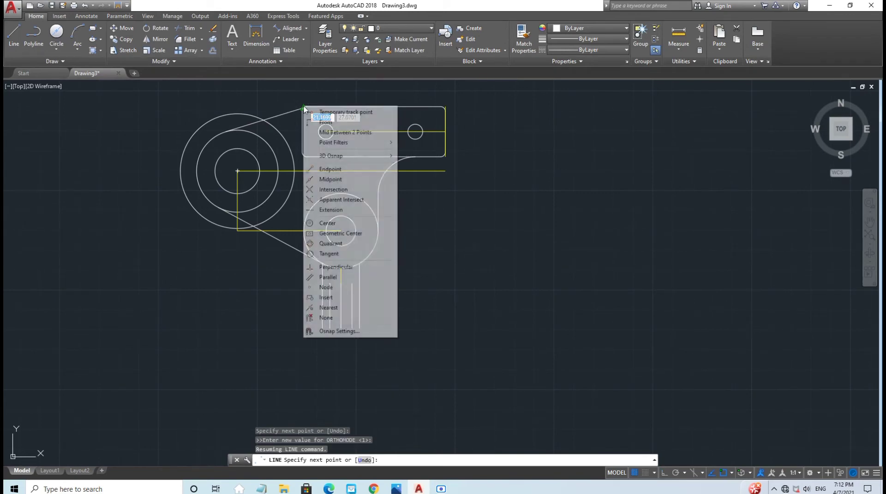
left_click(344, 253)
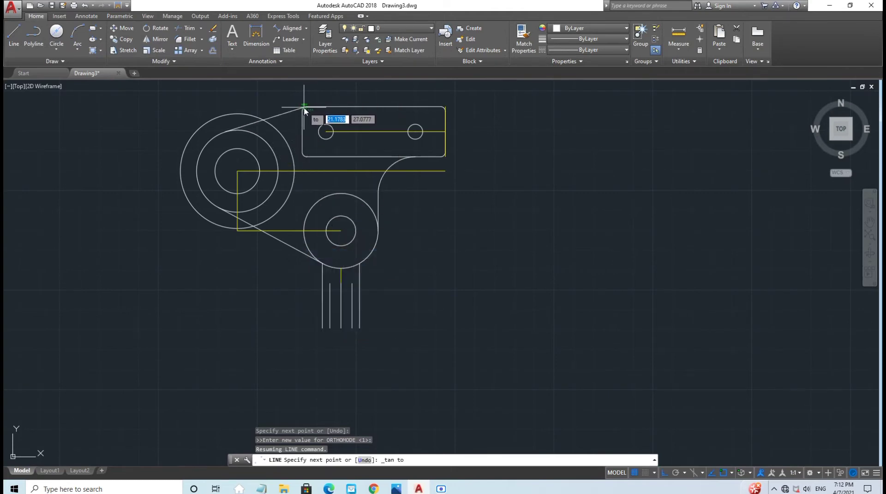
key("Escape")
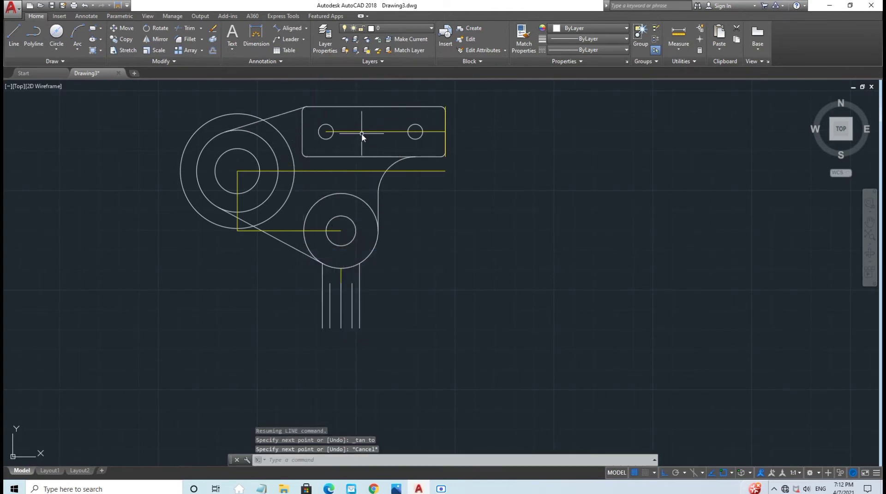
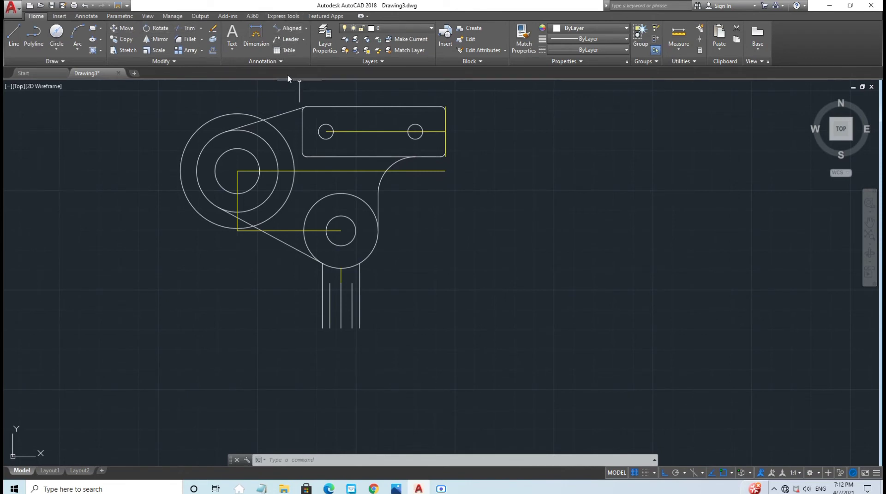
Step: Trim the left arc off the upper-left boss's outer circle so it meets the tangent lines
left_click(188, 29)
key("Return")
left_click(218, 120)
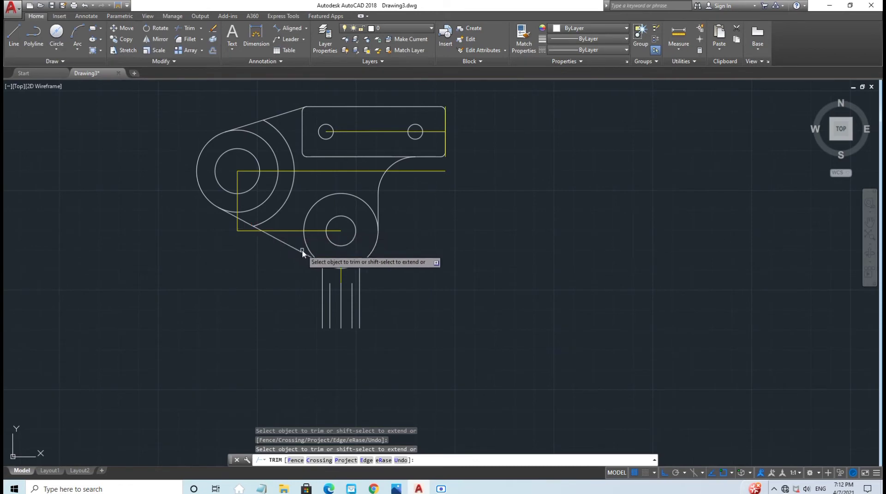
key("Escape")
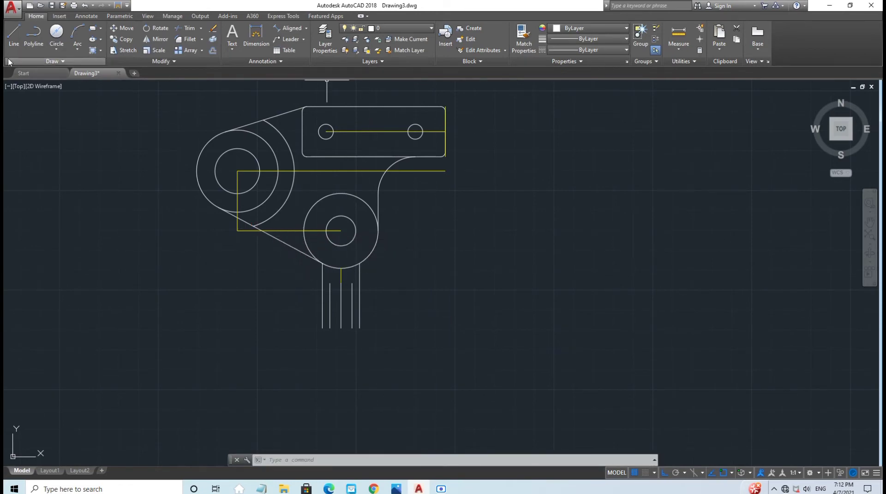
Step: Draw the tab from the lower circle's right quadrant: 0.5 up, 0.76 right, 1.06 down, back to the circle
left_click(12, 35)
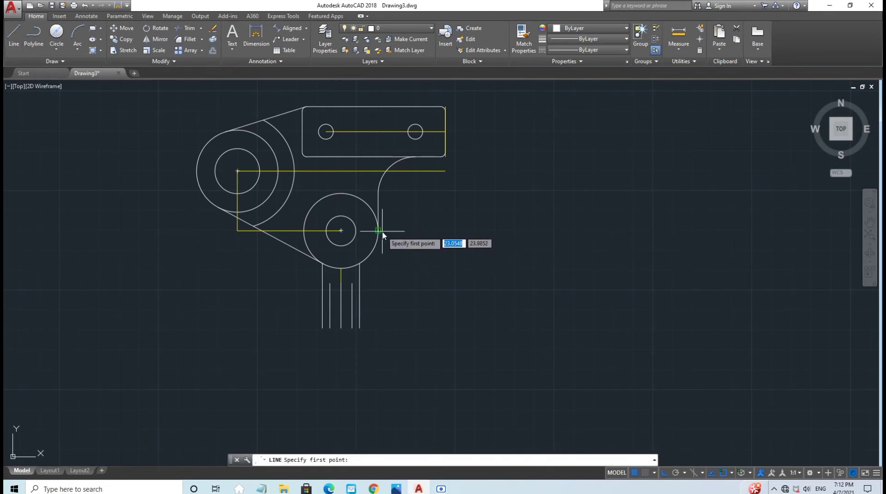
left_click(378, 230)
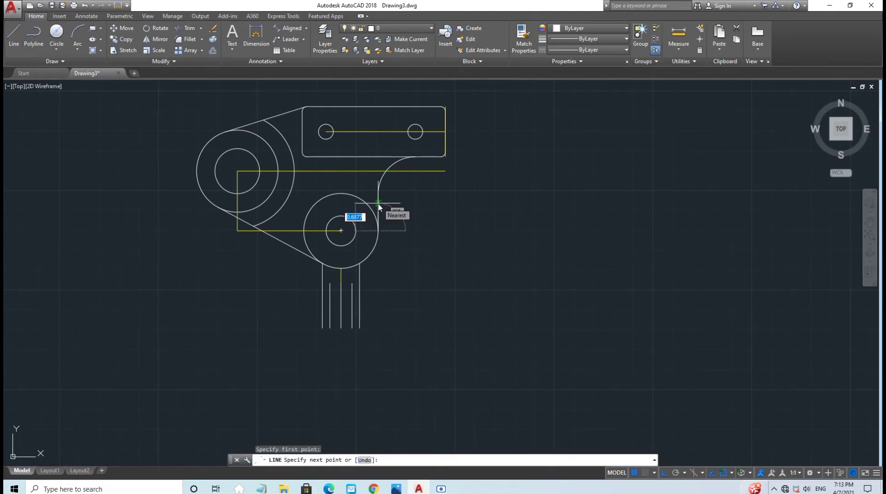
type("0.5")
key("Return")
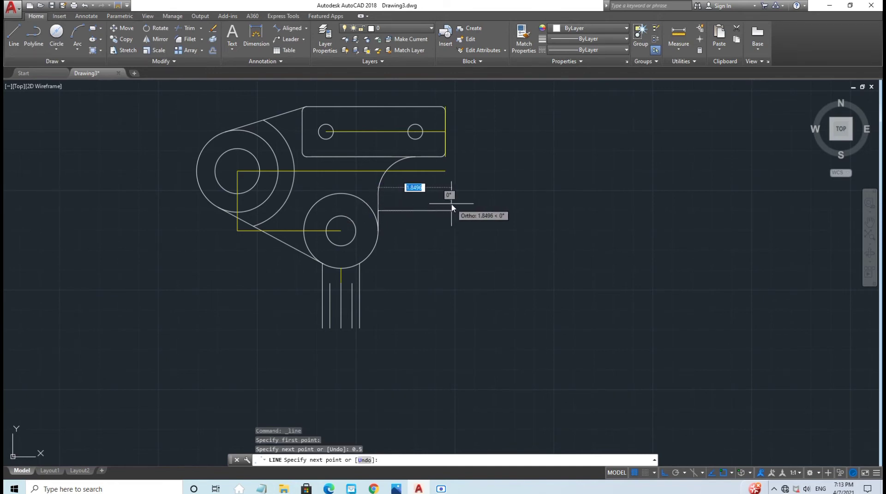
type("0")
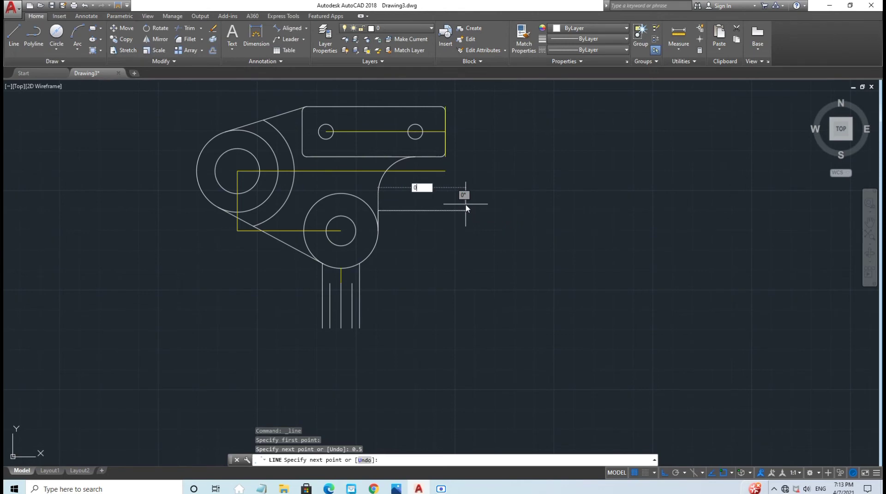
type(".76")
key("Return")
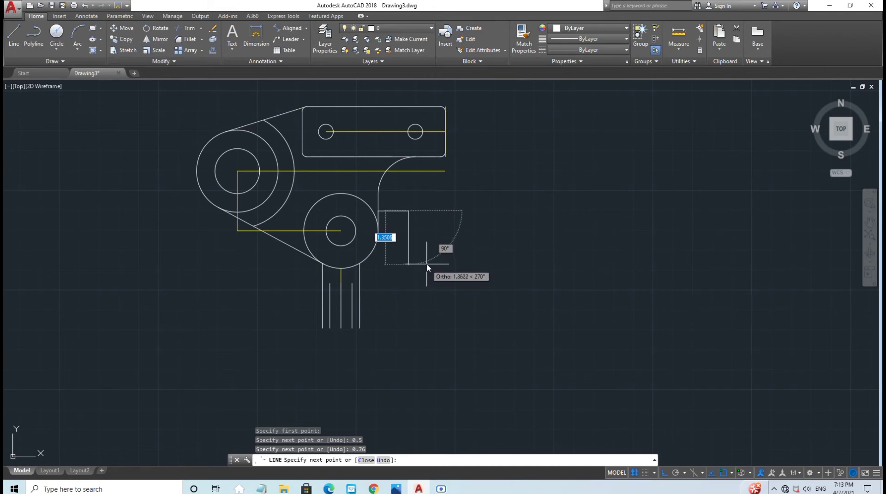
type("1")
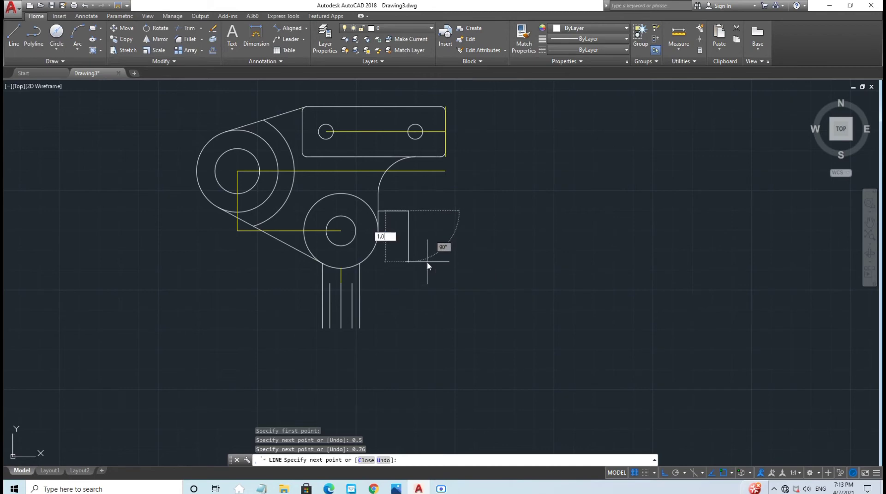
key("Return")
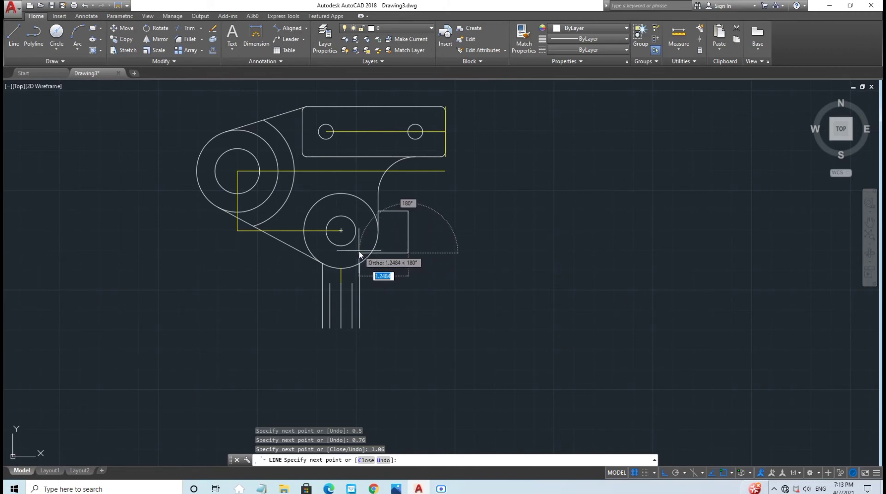
left_click(359, 253)
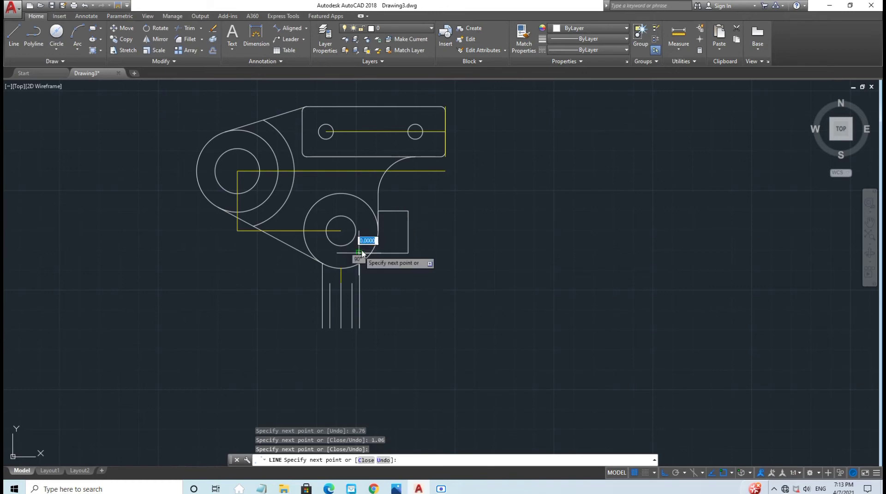
key("Escape")
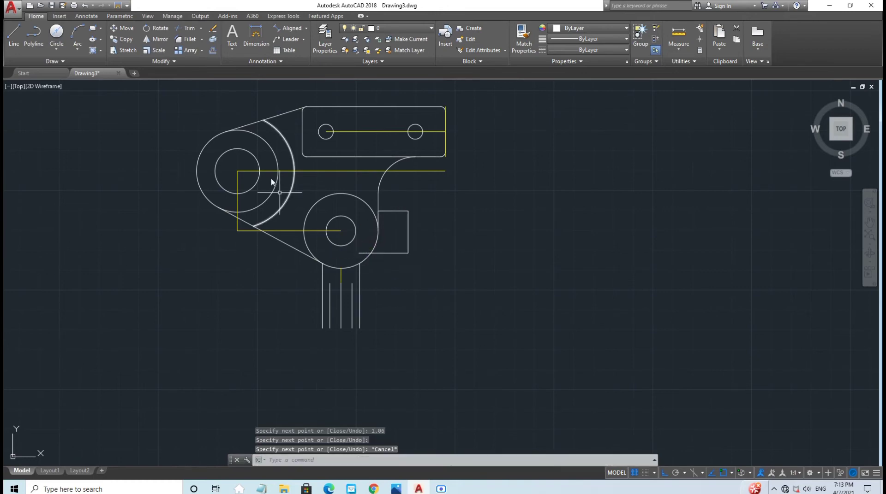
Step: Stretch the tab's right edge 0.06 upward from its top grip
left_click(187, 28)
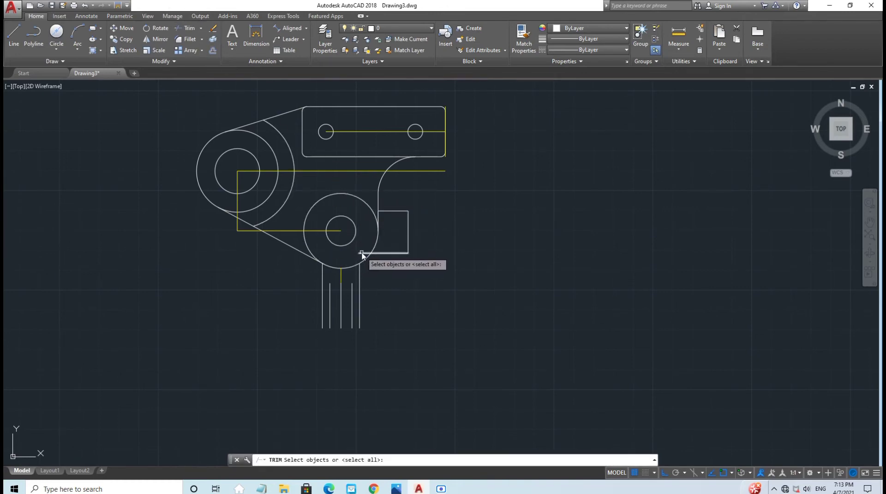
key("Return")
key("Escape")
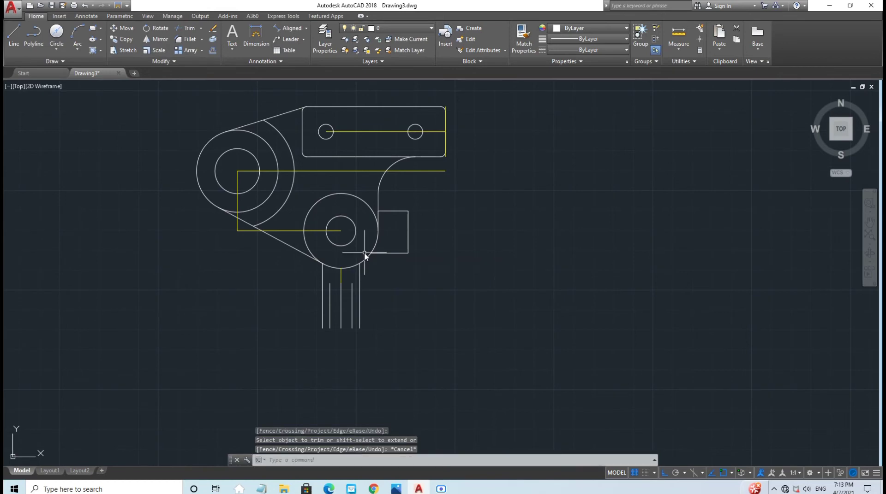
scroll(422, 272, "up", 2)
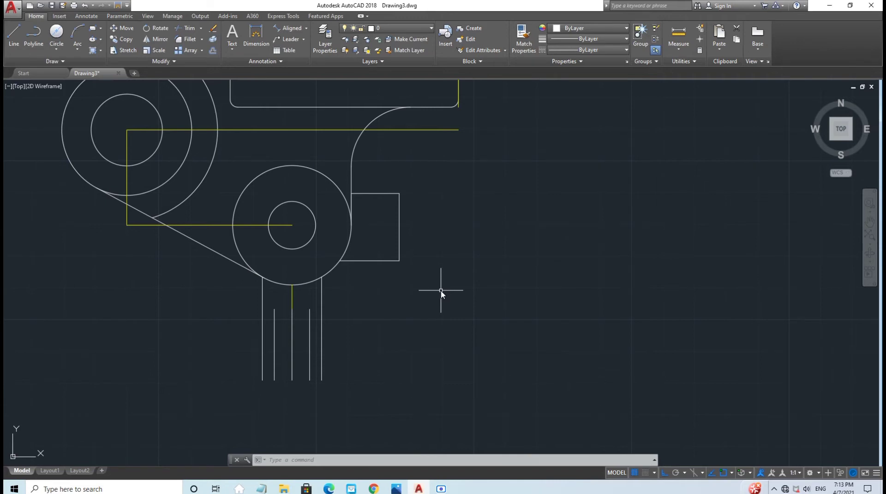
left_click(400, 225)
left_click(399, 194)
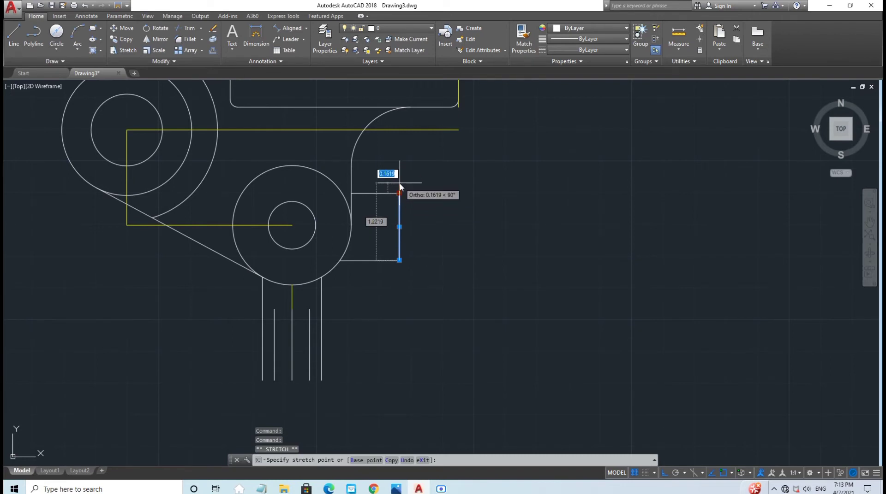
type("0.06")
key("Return")
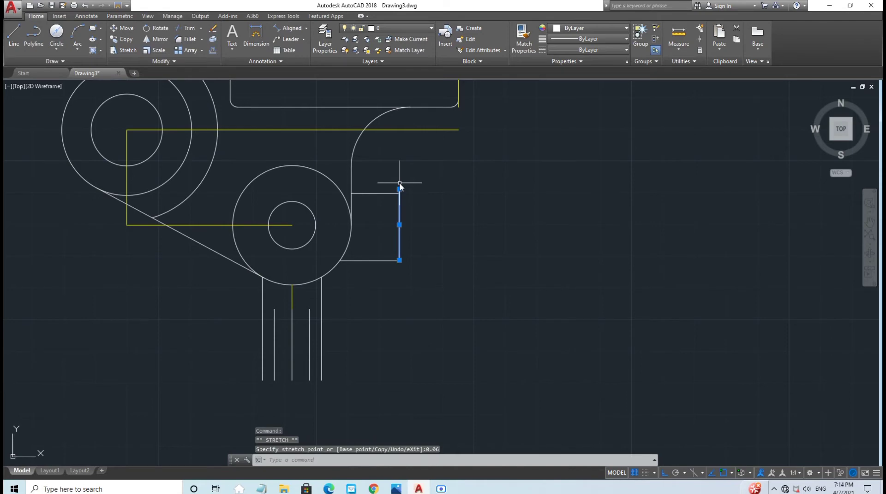
Step: Try stretching and trimming the tab's top edge, cancelling each attempt without changes
left_click(376, 193)
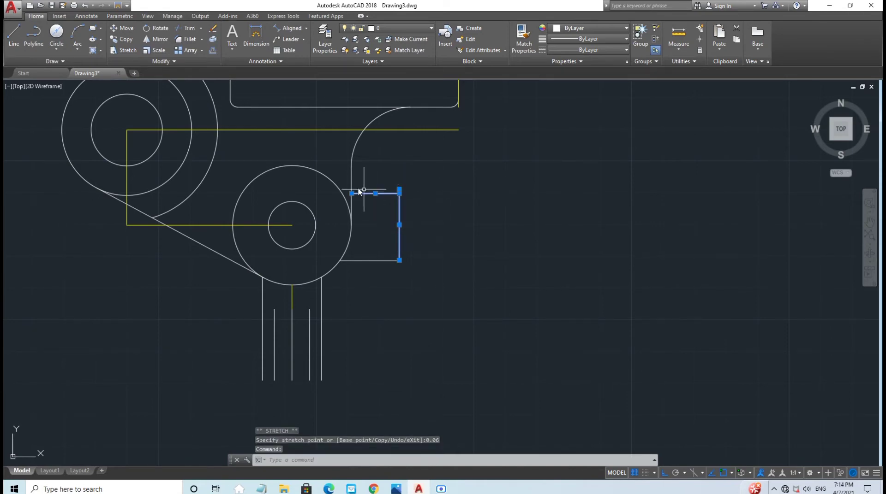
left_click(354, 193)
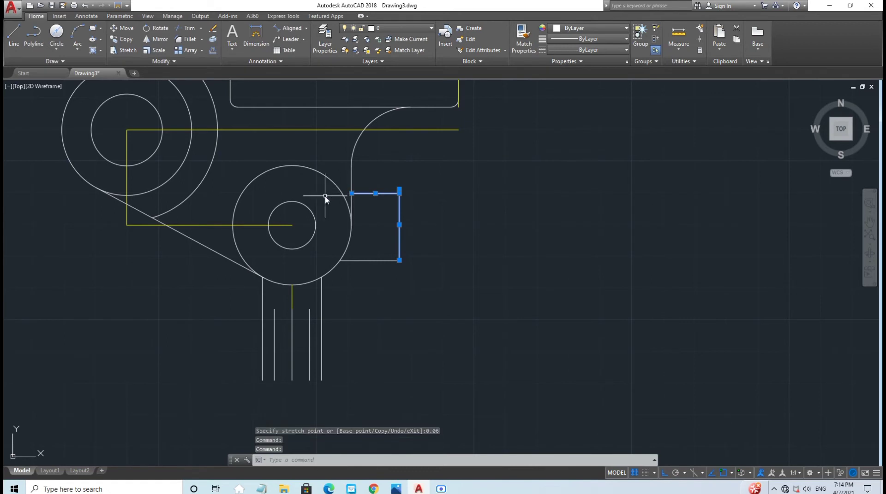
left_click(349, 197)
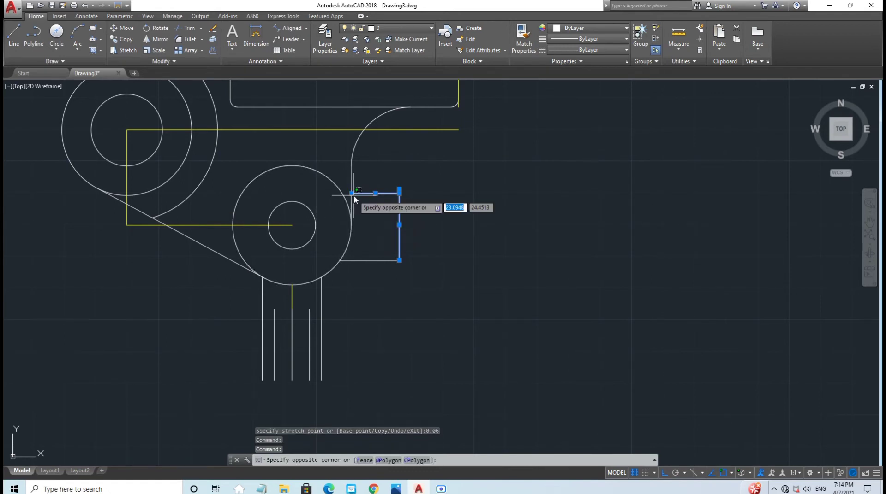
key("Escape")
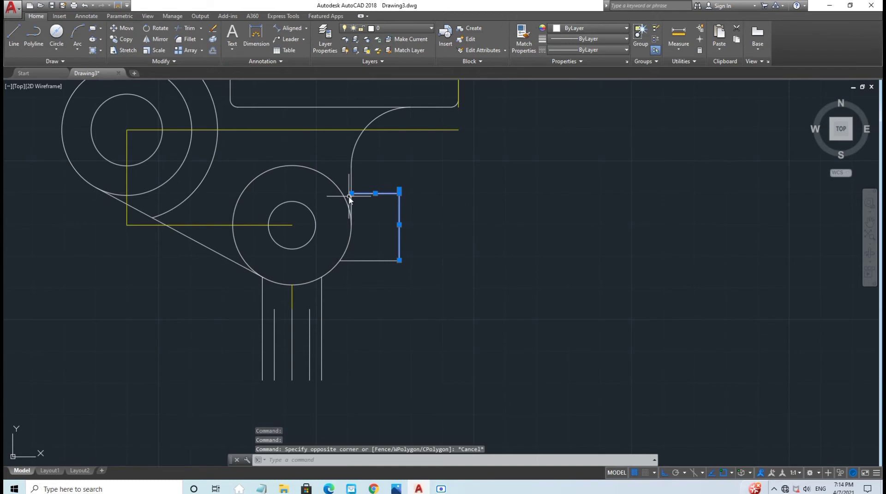
key("Escape")
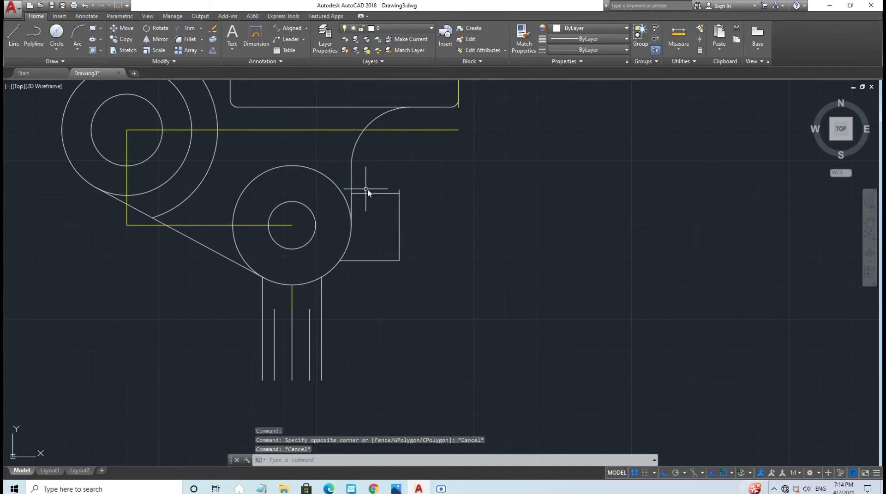
left_click(368, 193)
left_click(347, 193)
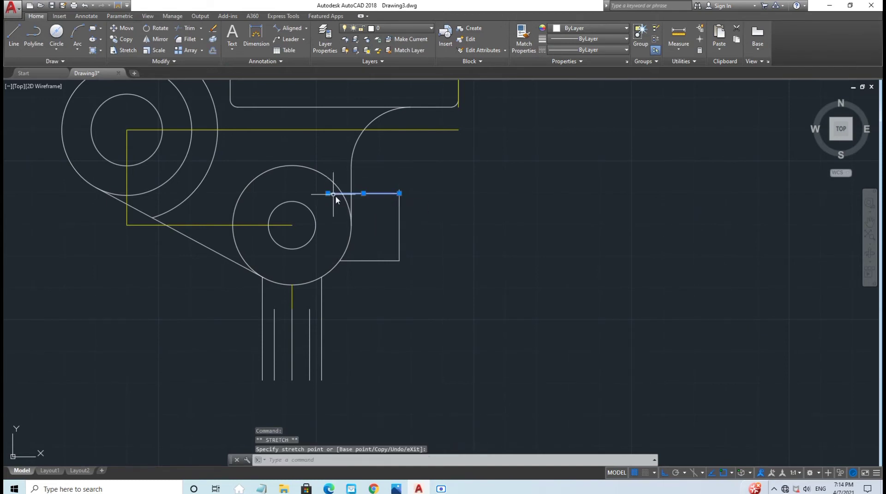
key("Escape")
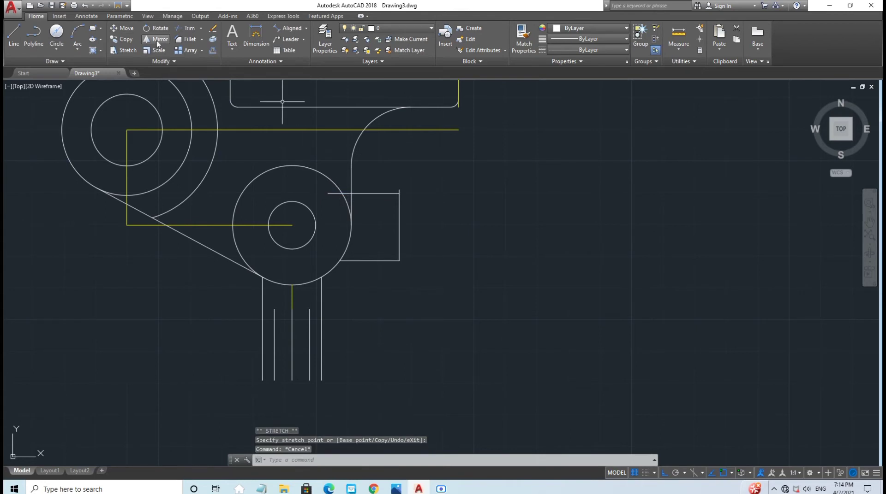
left_click(189, 31)
key("Return")
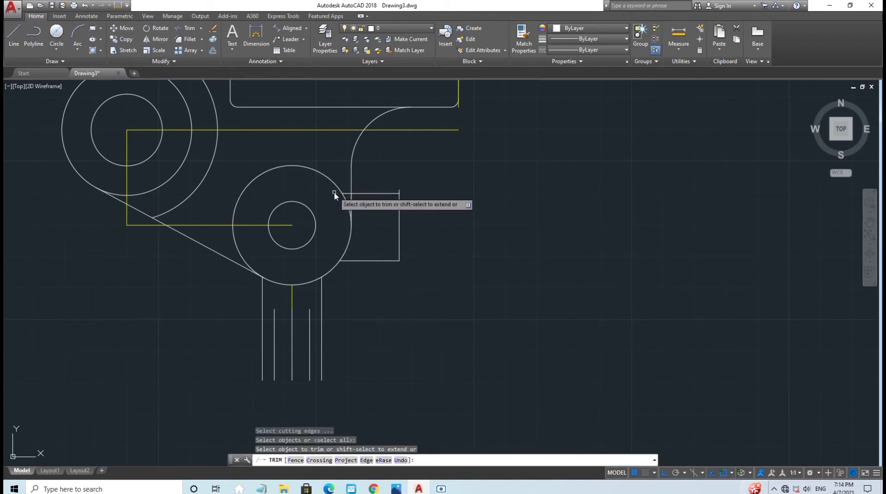
key("Escape")
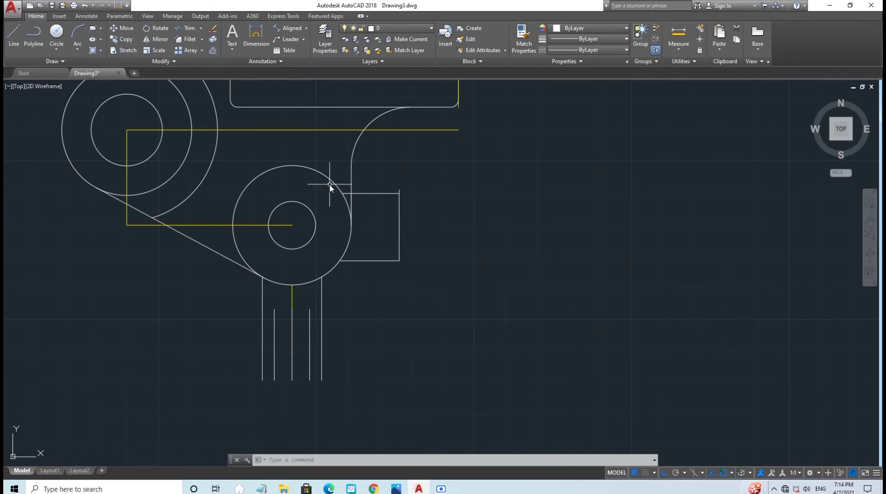
scroll(471, 226, "down", 2)
Step: Review reference.png in Photos, then switch Ortho off in AutoCAD
middle_click_drag(475, 221, 421, 292)
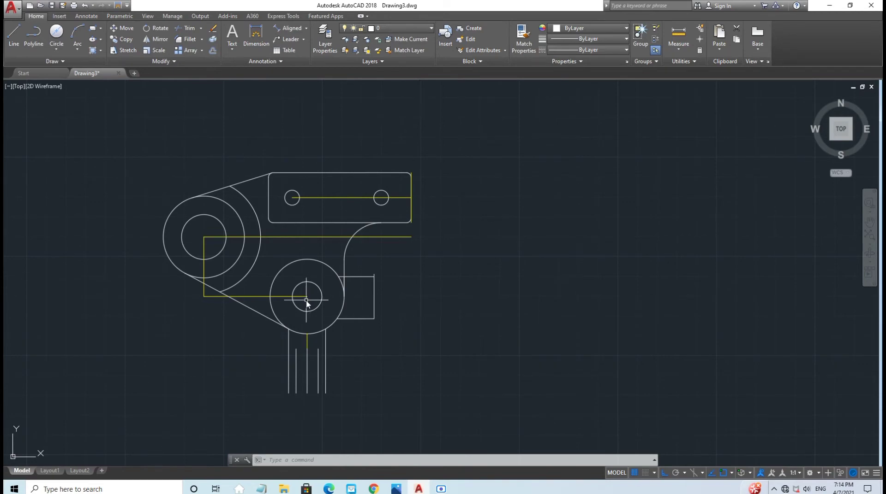
left_click(396, 488)
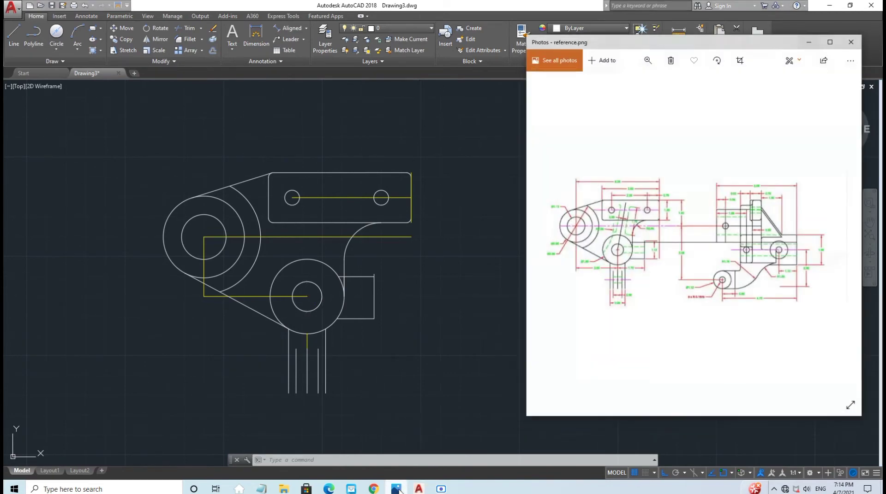
left_click(374, 384)
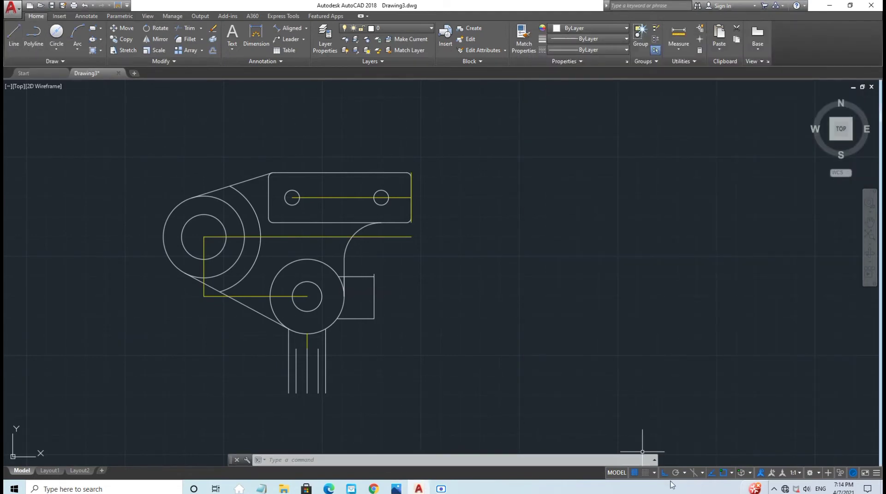
left_click(664, 475)
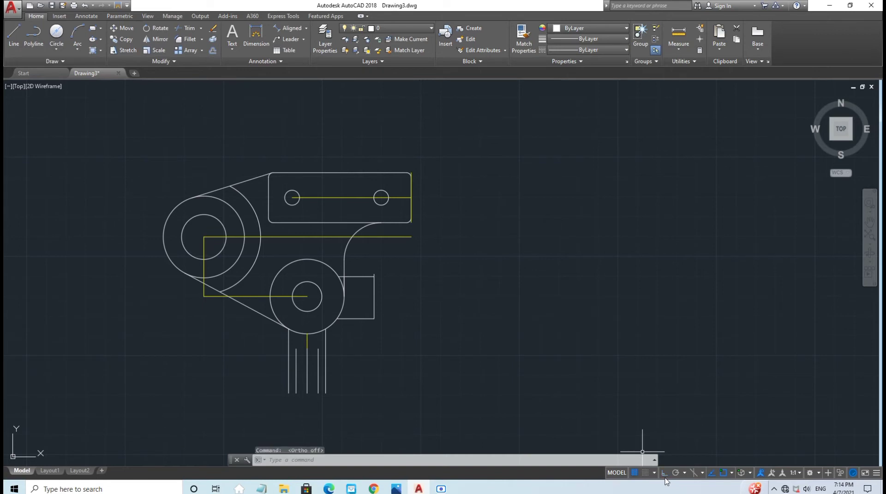
Step: Draw a 3.05-long line at 79° from the lower small circle's centre
left_click(14, 39)
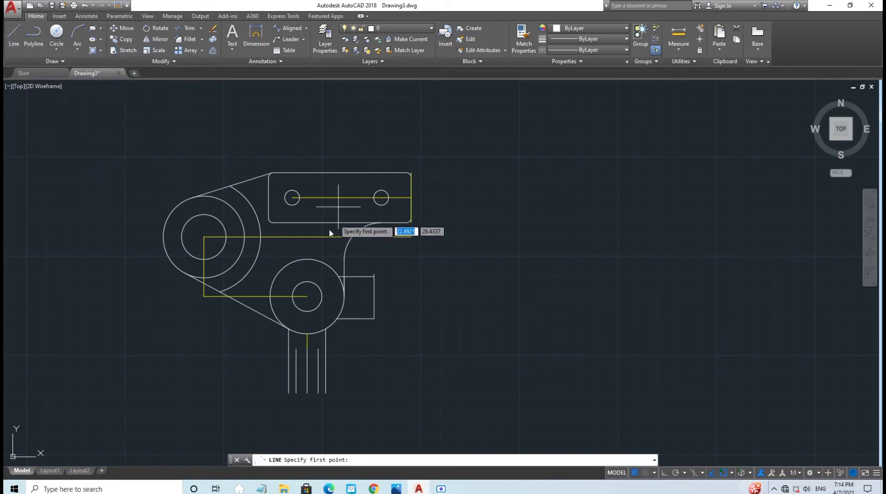
left_click(307, 297)
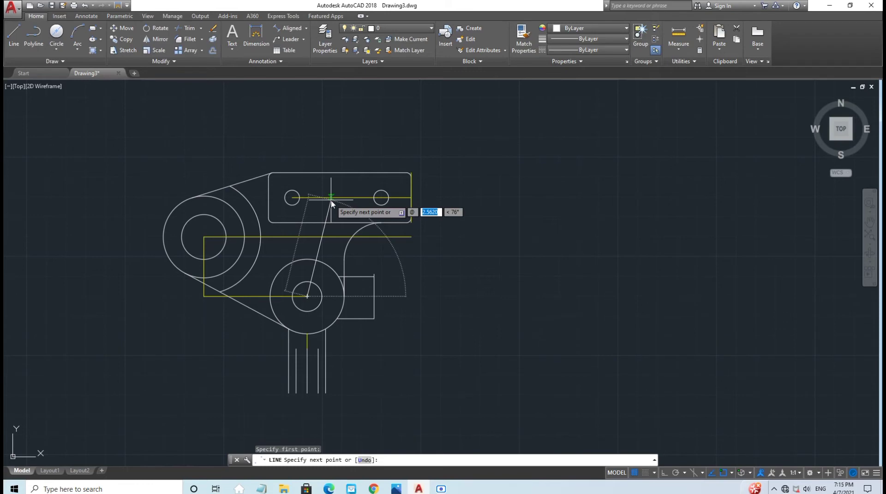
type("3")
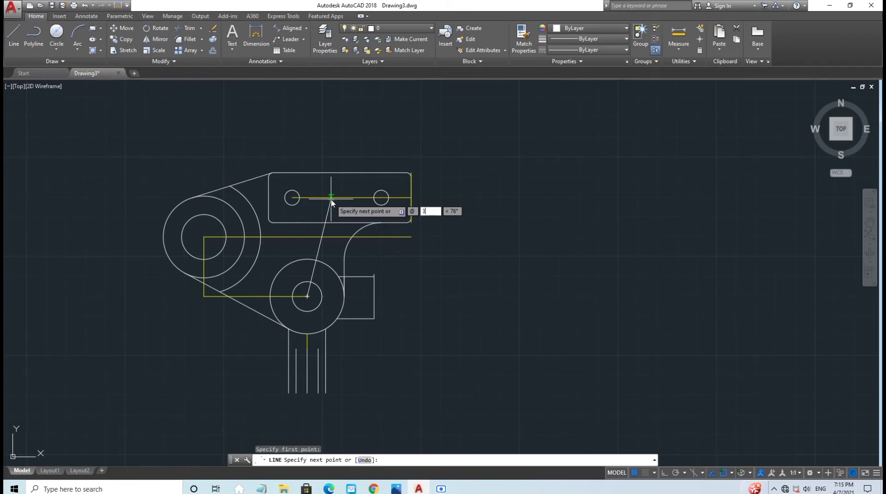
type(".05")
key("Tab")
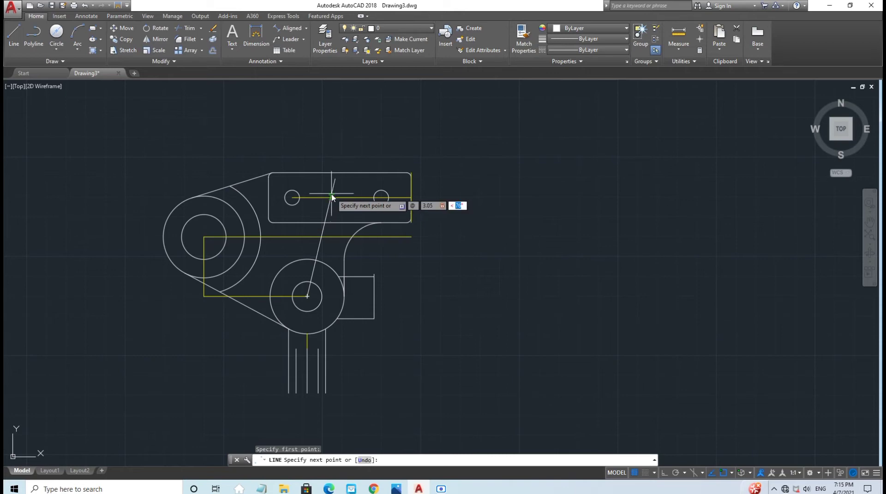
type("79")
key("Return")
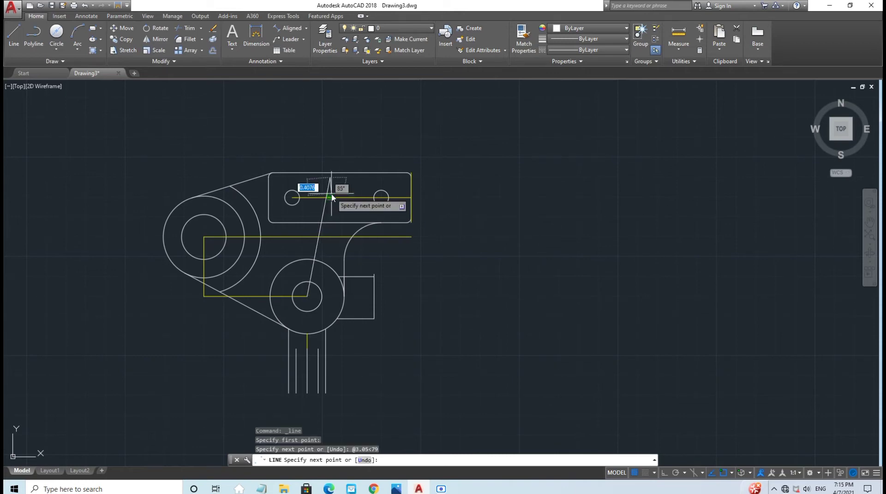
key("Escape")
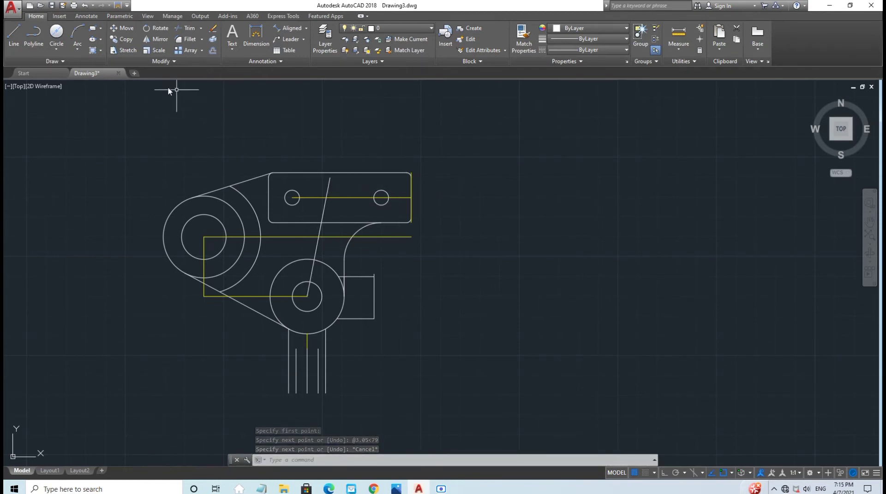
Step: Draw a second 2.75-long line from the circle's centre up into the slotted plate
left_click(14, 35)
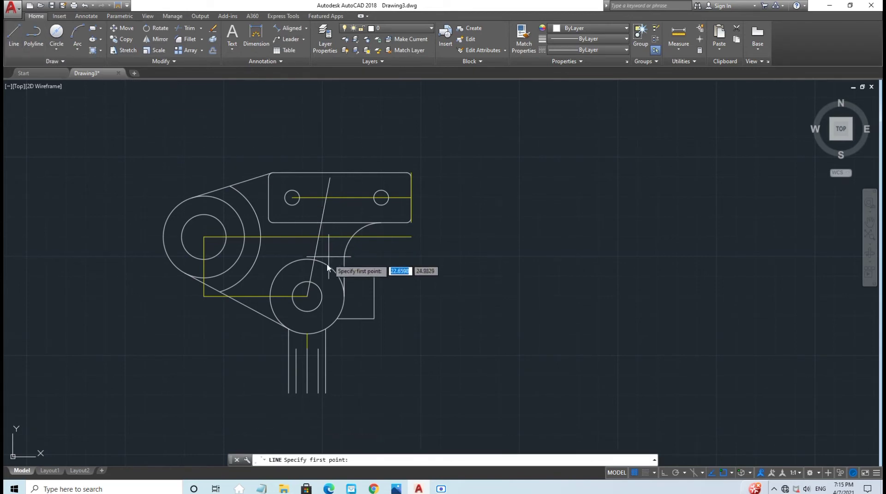
left_click(307, 297)
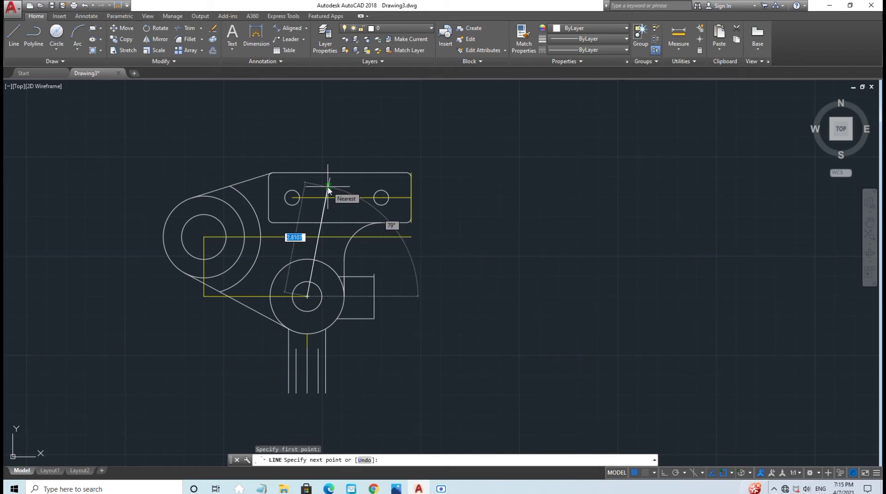
scroll(328, 187, "up", 6)
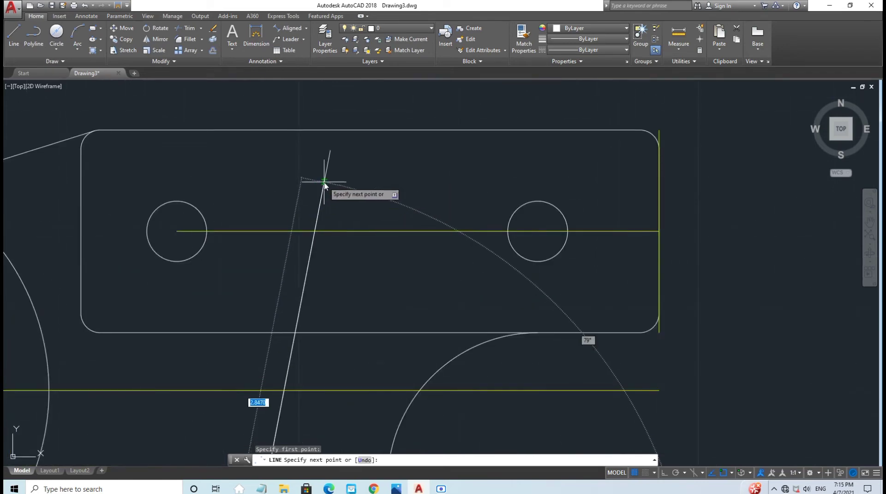
type("2")
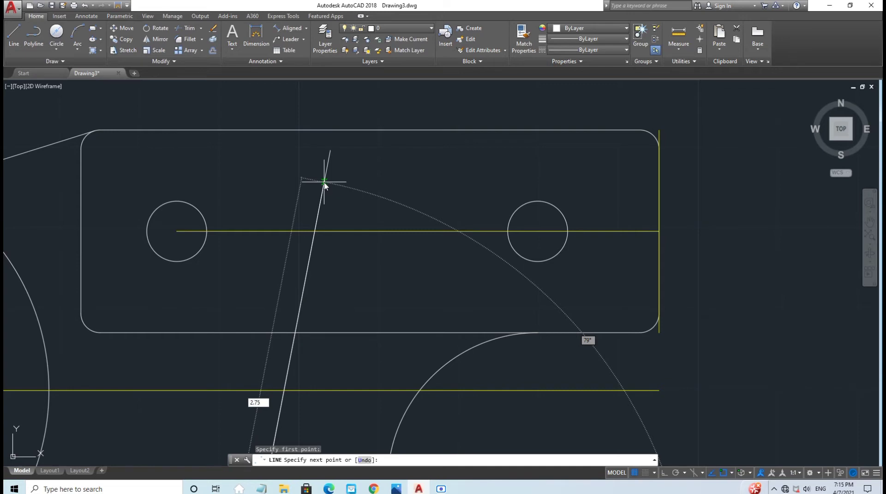
key("Return")
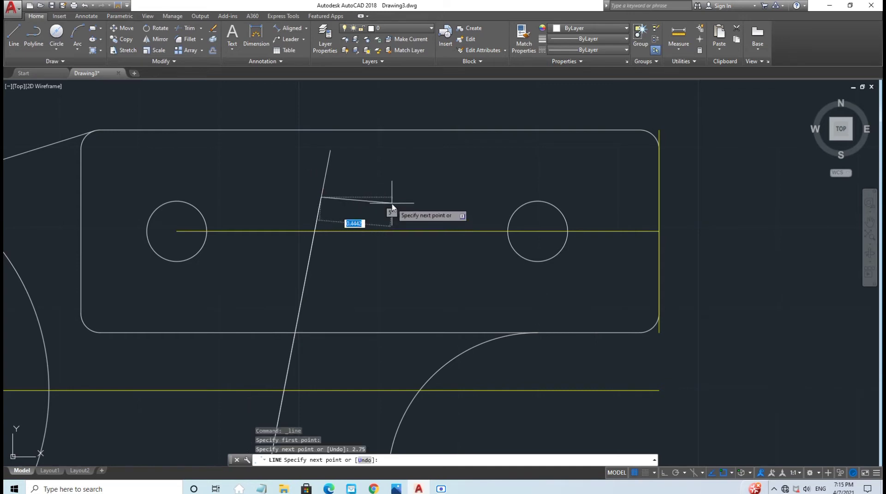
key("Escape")
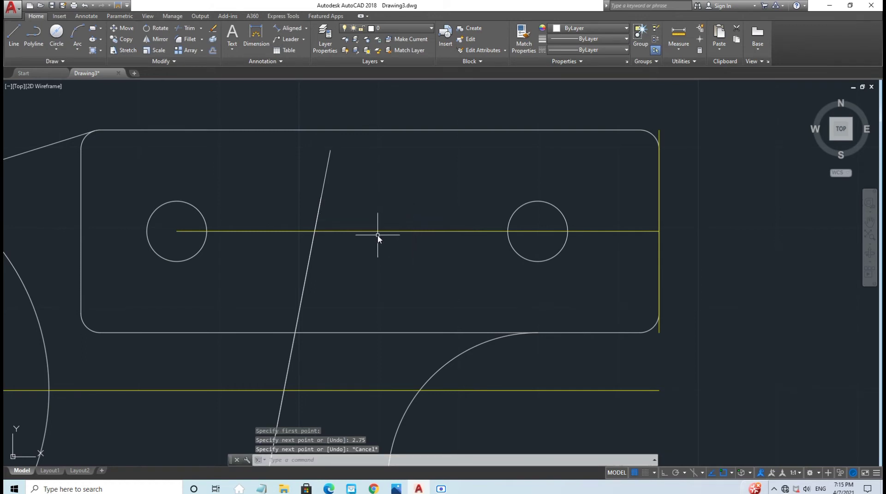
scroll(363, 228, "down", 2)
middle_click_drag(364, 230, 334, 170)
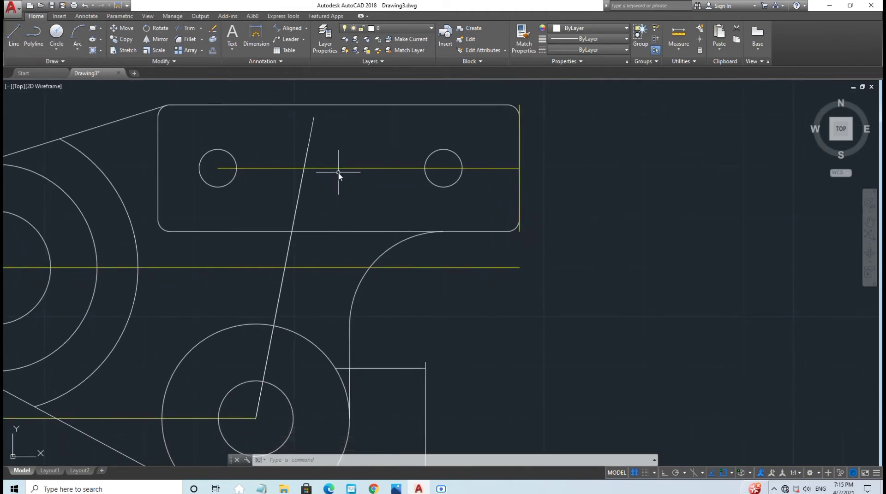
Step: Offset the slanted line 0.28 to the right and 0.28 to the left
type("of")
key("Return")
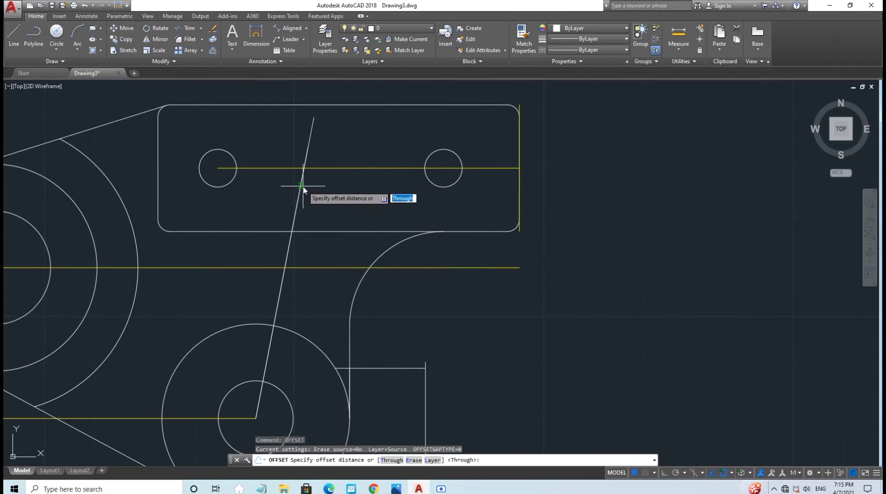
key("Return")
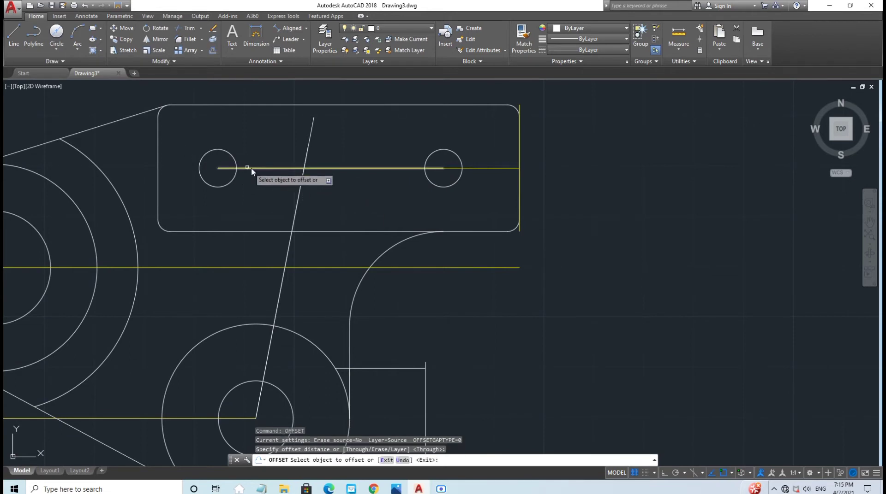
left_click(302, 177)
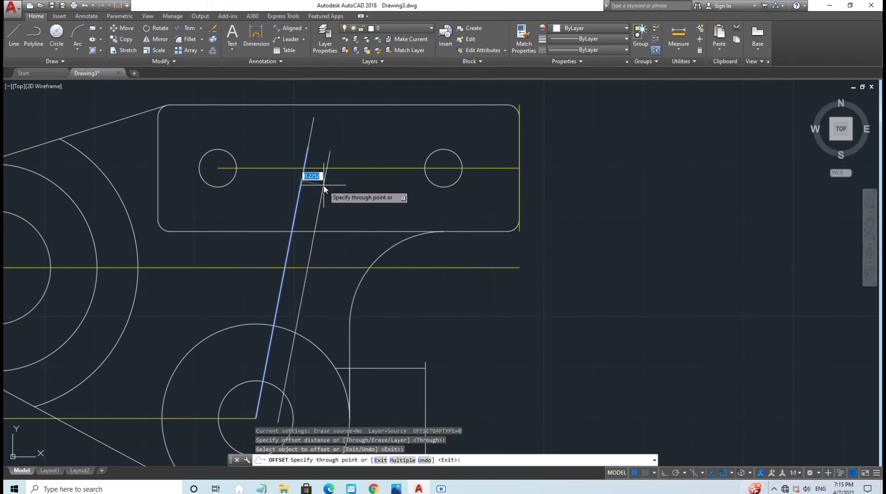
type("0.")
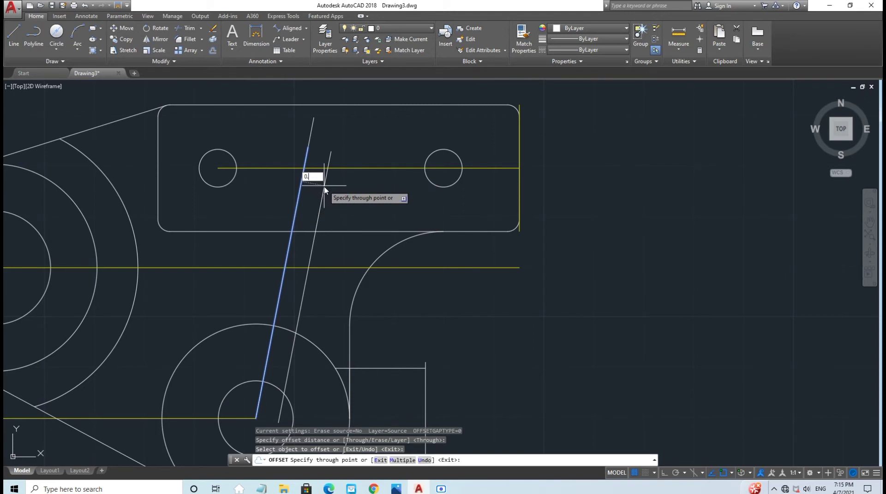
type("28")
key("Return")
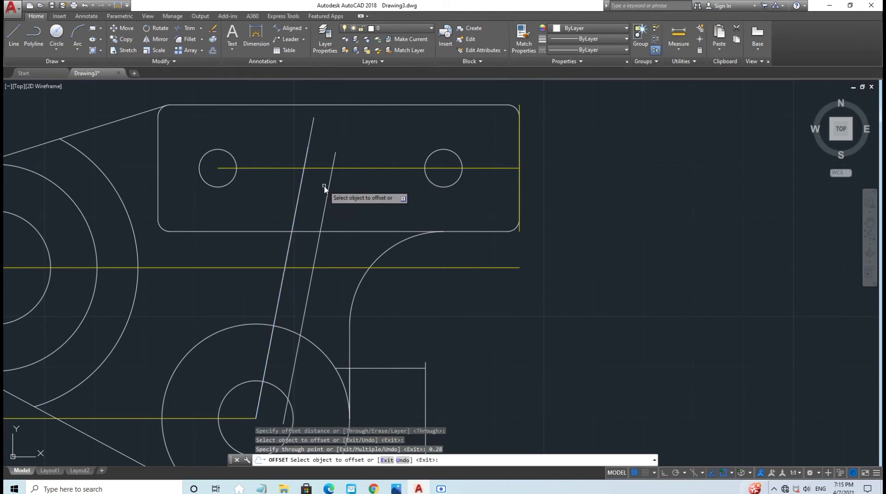
left_click(299, 198)
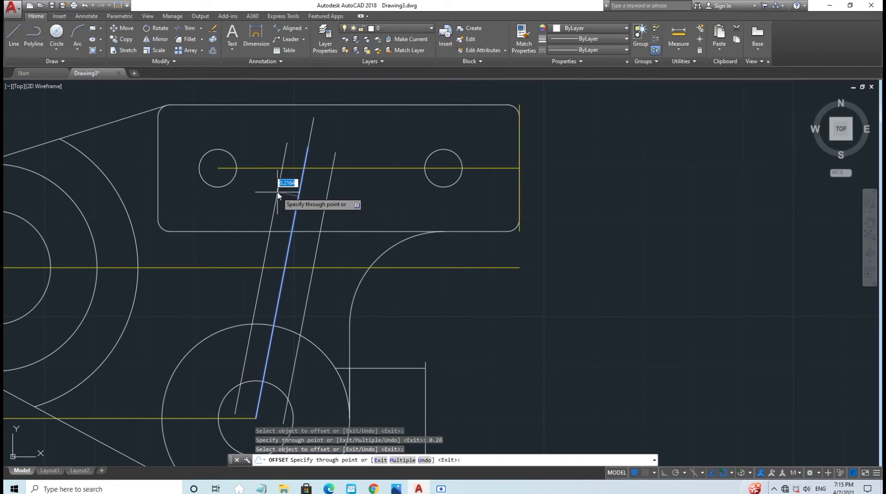
type("0.28")
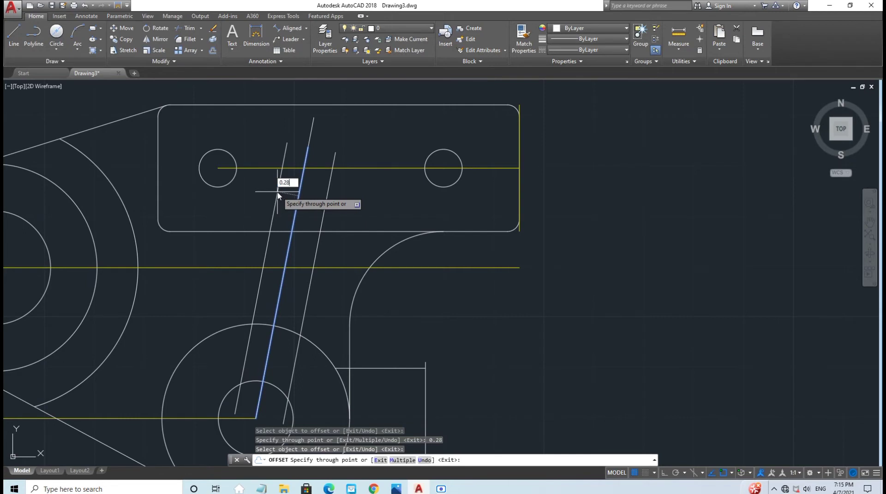
key("Return")
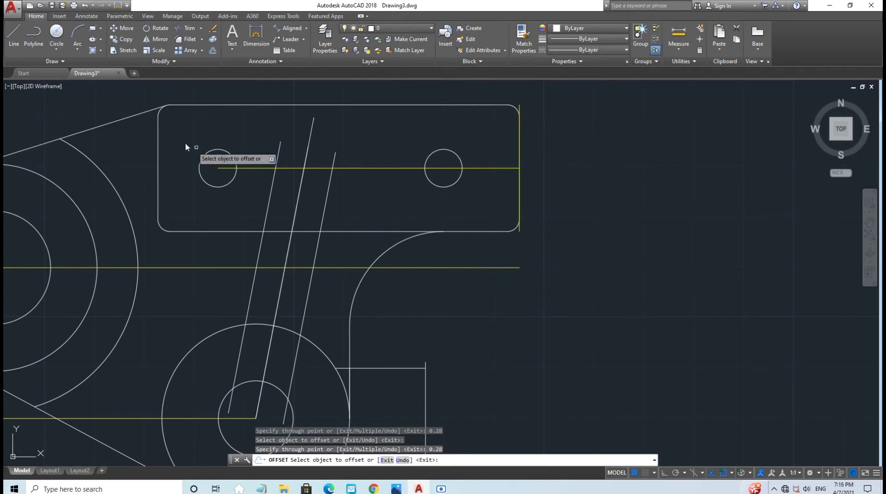
key("Escape")
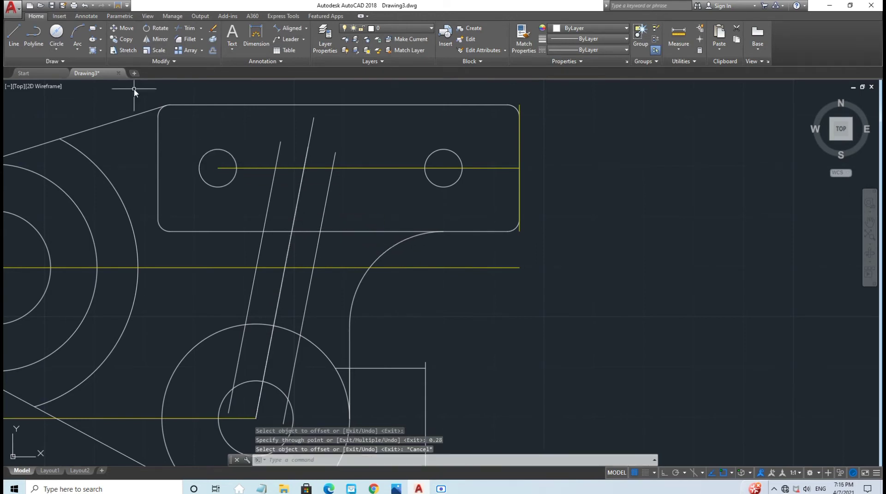
Step: Undo the last line and draw a 1.76-long line from the right parallel line's top end
left_click(84, 5)
middle_click_drag(408, 230, 407, 279)
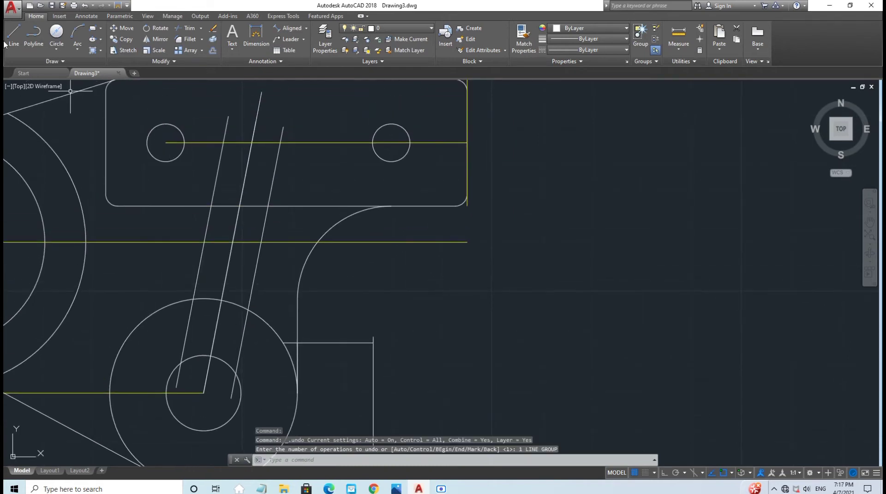
left_click(14, 33)
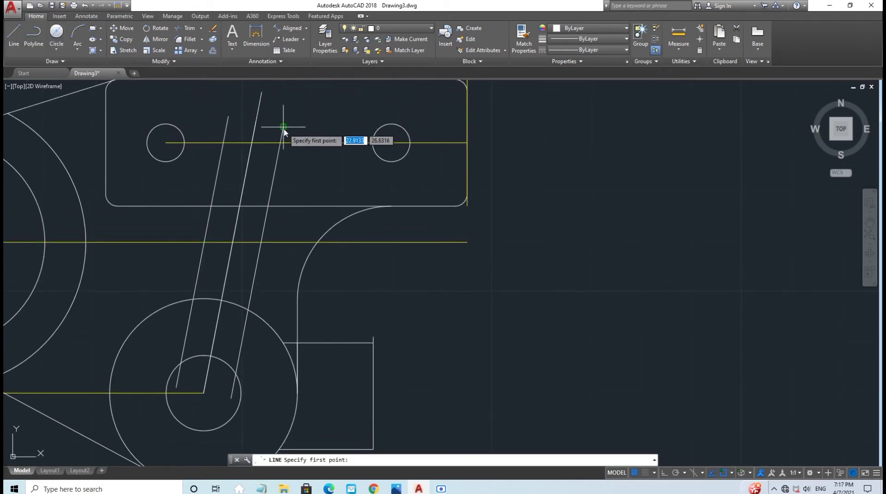
left_click(283, 126)
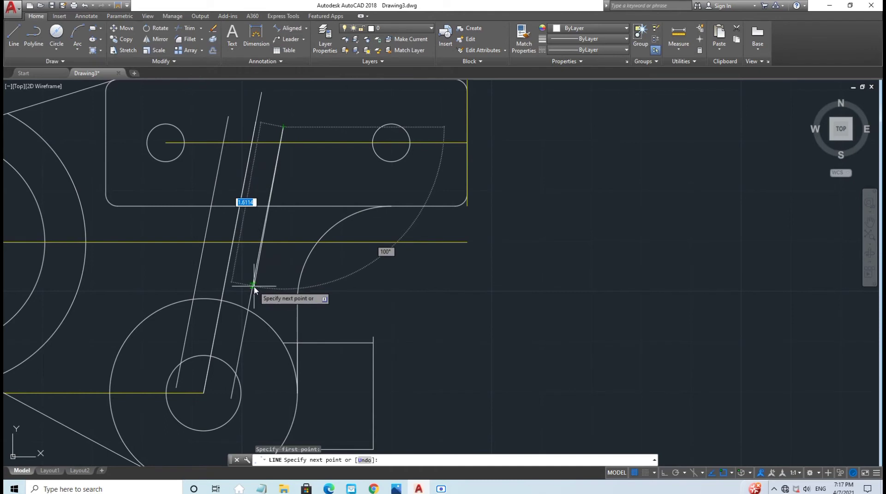
scroll(252, 287, "up", 5)
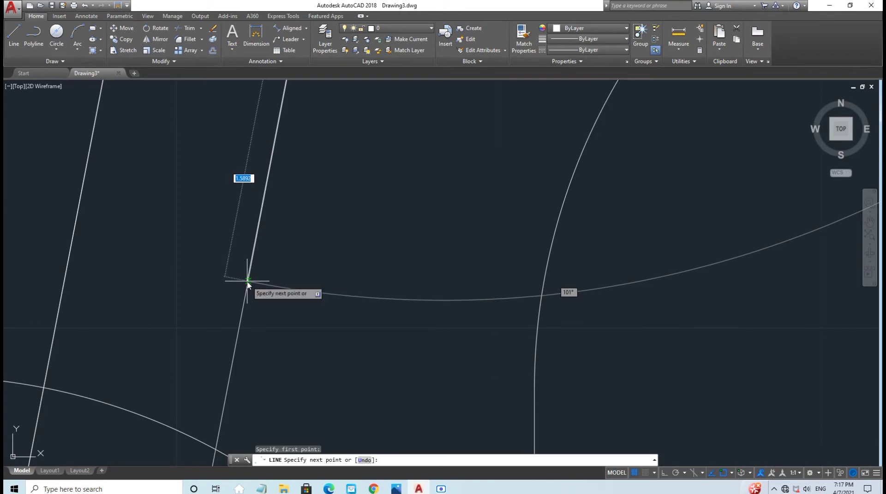
type("1.7")
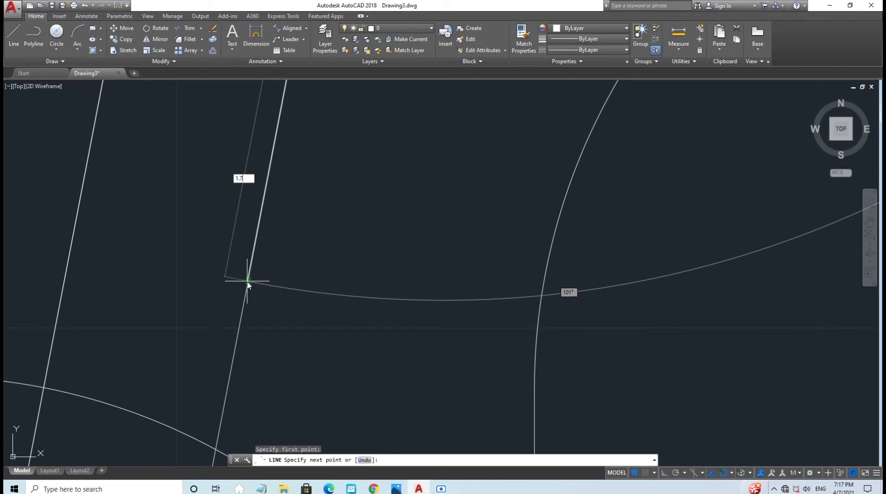
type("6")
key("Return")
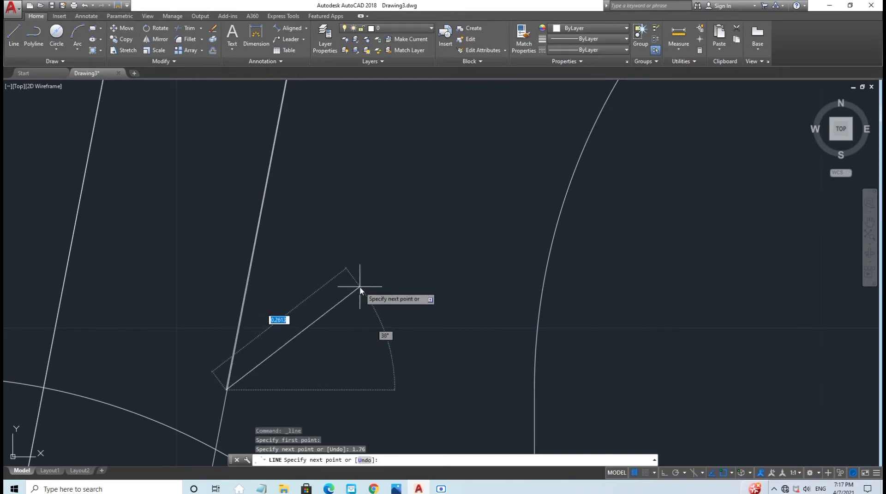
key("Escape")
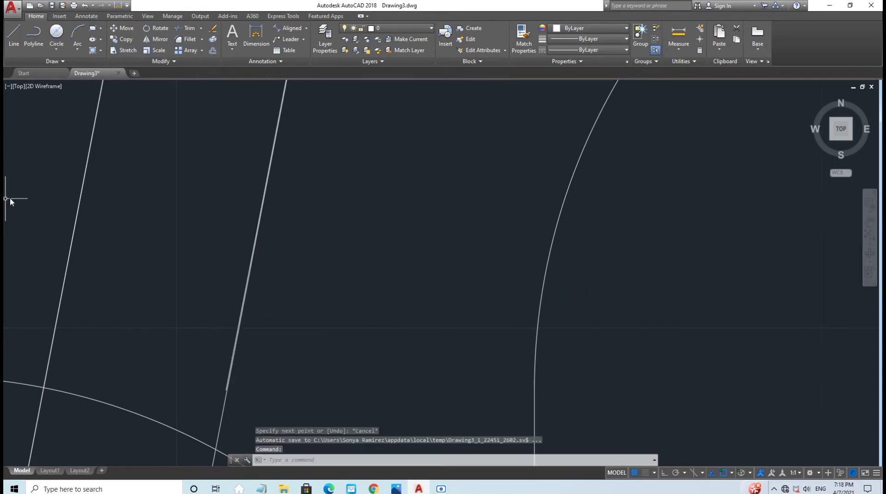
Step: Undo the previous line group and redraw a 1.76-long line starting on the slanted edge
scroll(391, 178, "down", 2)
scroll(379, 219, "up", 1)
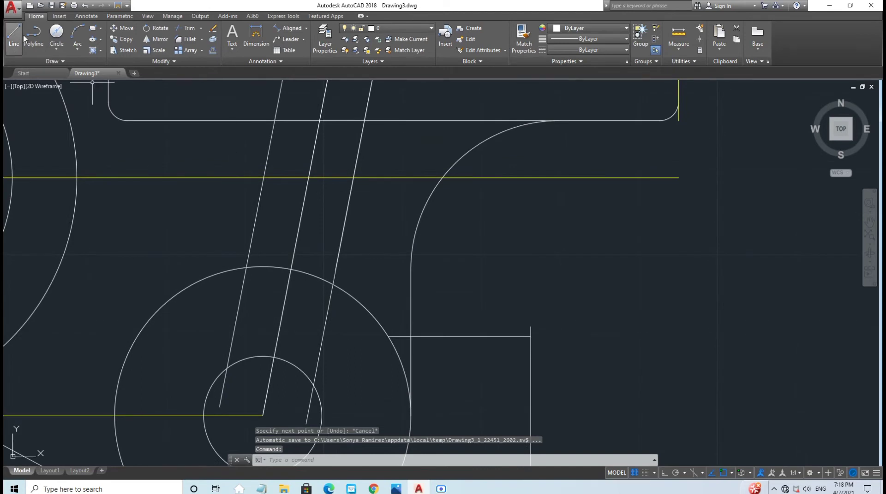
left_click(85, 6)
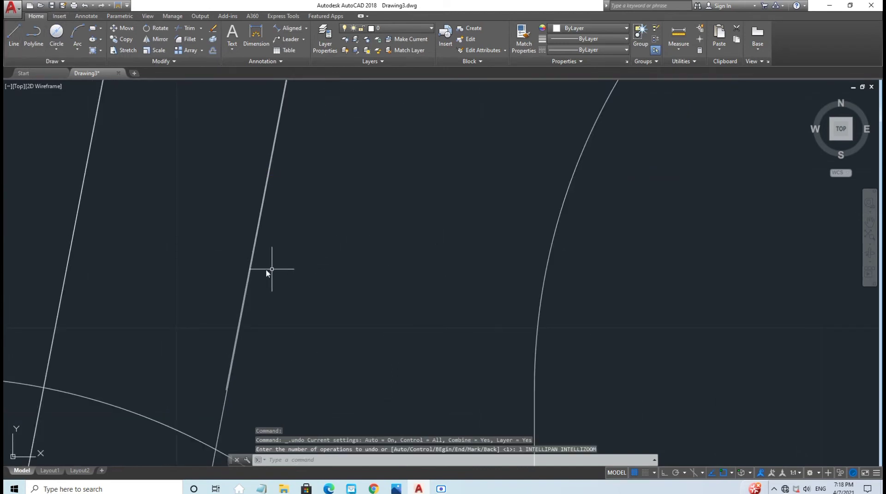
left_click(85, 6)
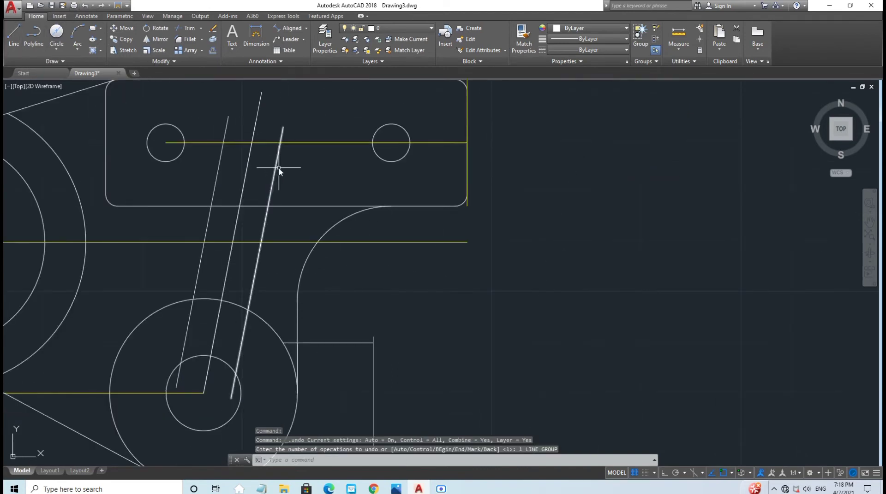
scroll(272, 185, "up", 3)
scroll(266, 197, "down", 3)
key("l")
key("Return")
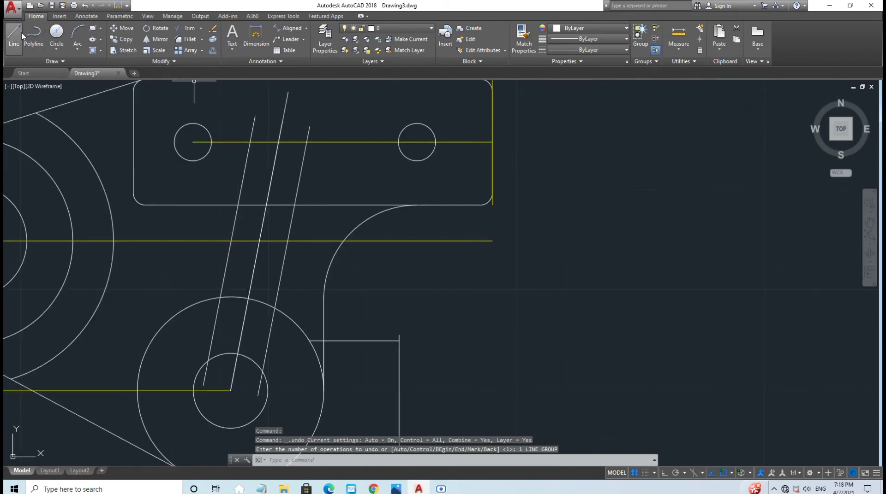
left_click(309, 127)
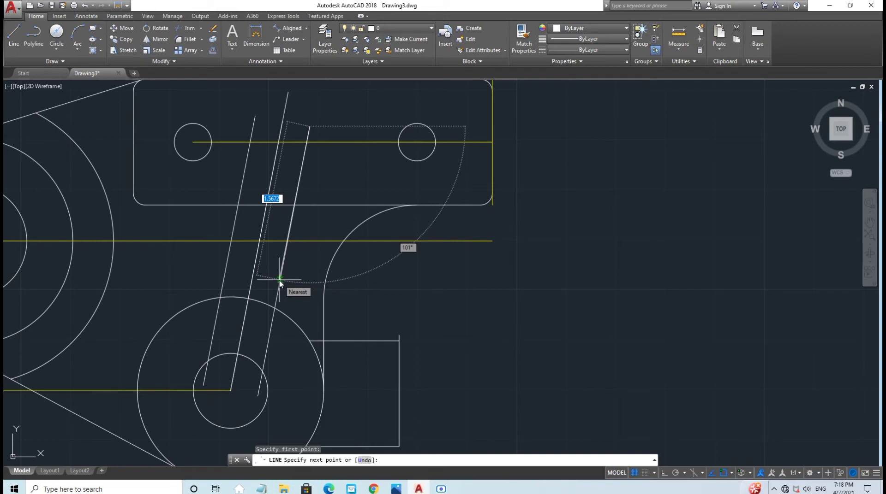
type("1.76")
key("Return")
key("Escape")
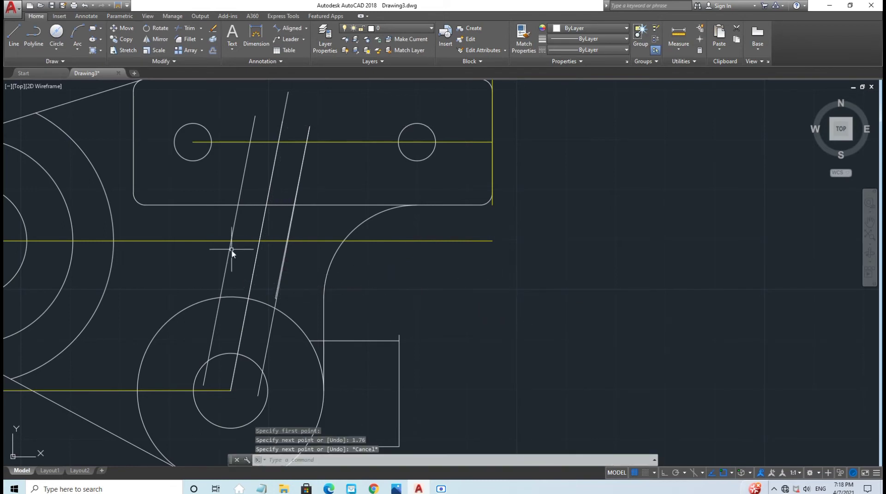
Step: Erase the stray slanted line
left_click(282, 268)
key("Return")
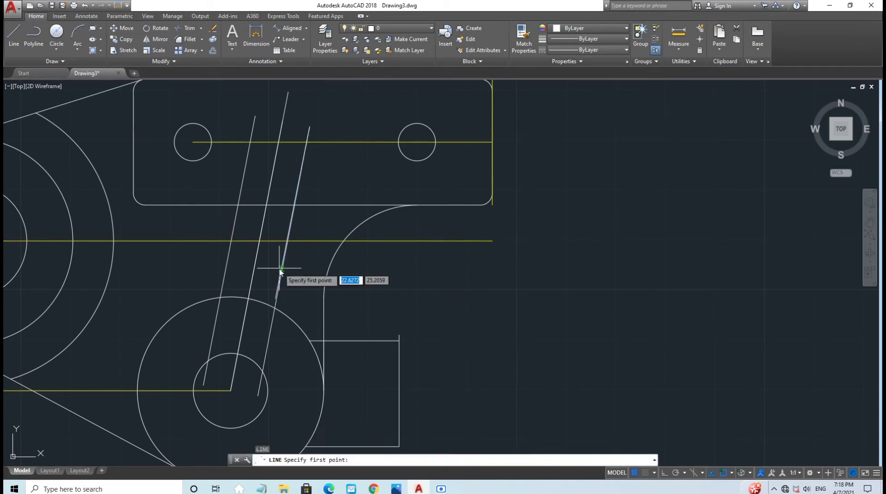
key("Escape")
left_click(280, 269)
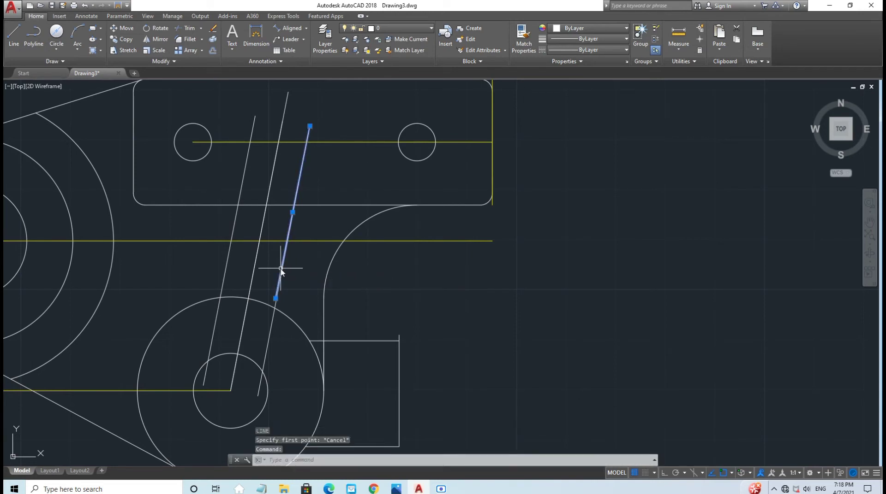
key("Delete")
Step: Draw the arm's right edge as a 1.76-long line starting at the slotted plate
left_click(13, 35)
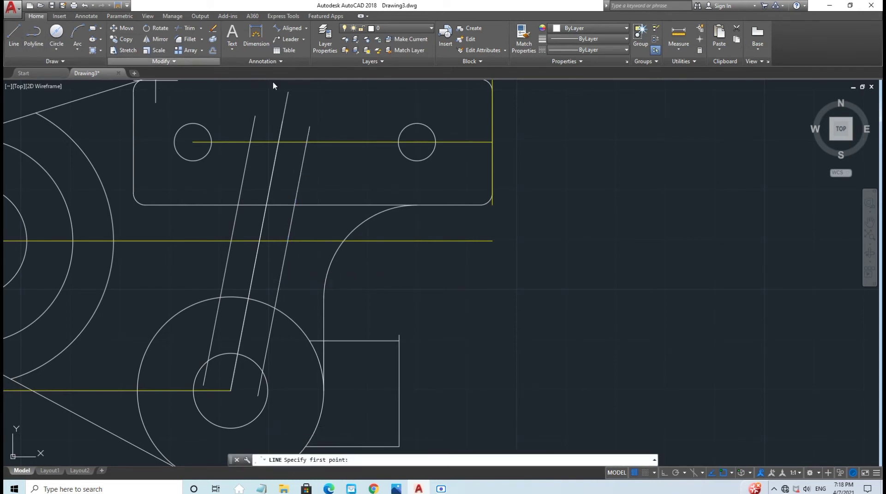
left_click(309, 125)
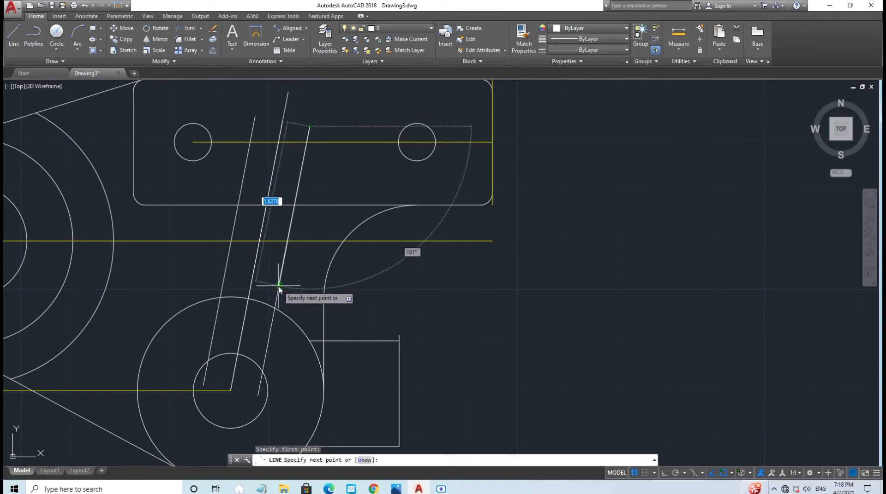
scroll(279, 283, "up", 4)
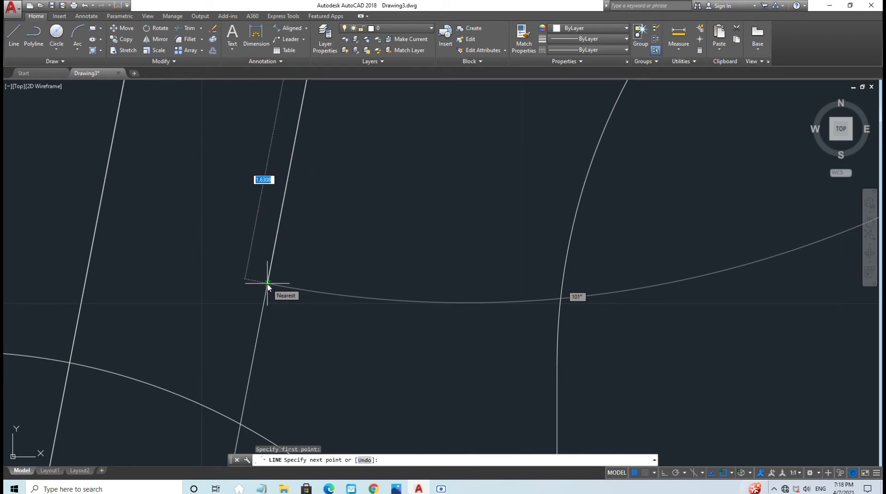
type("1")
key("Return")
key("Escape")
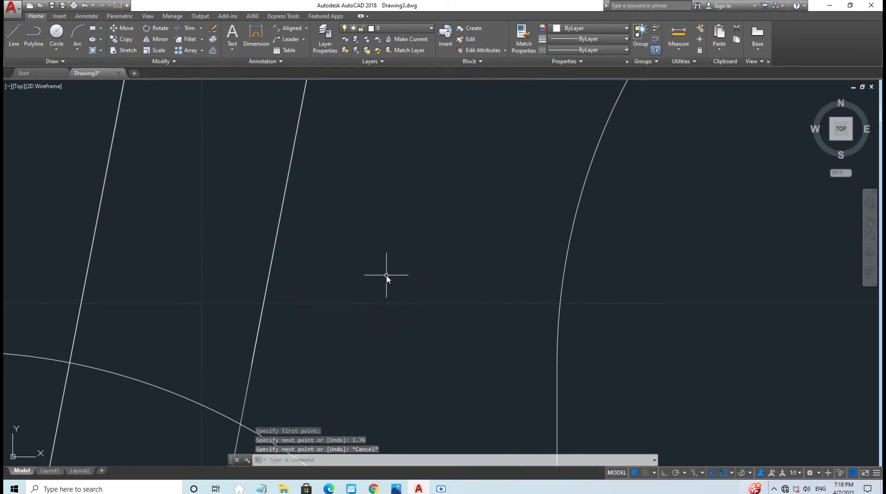
scroll(386, 276, "down", 5)
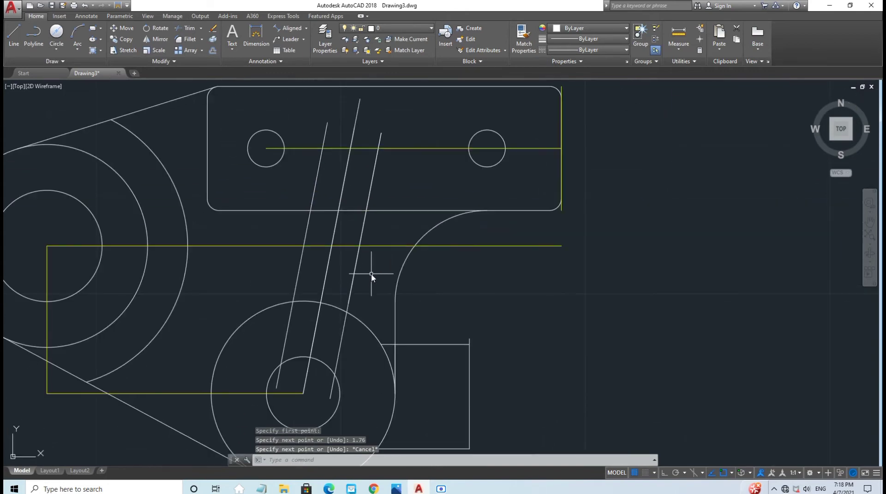
middle_click_drag(385, 264, 384, 264)
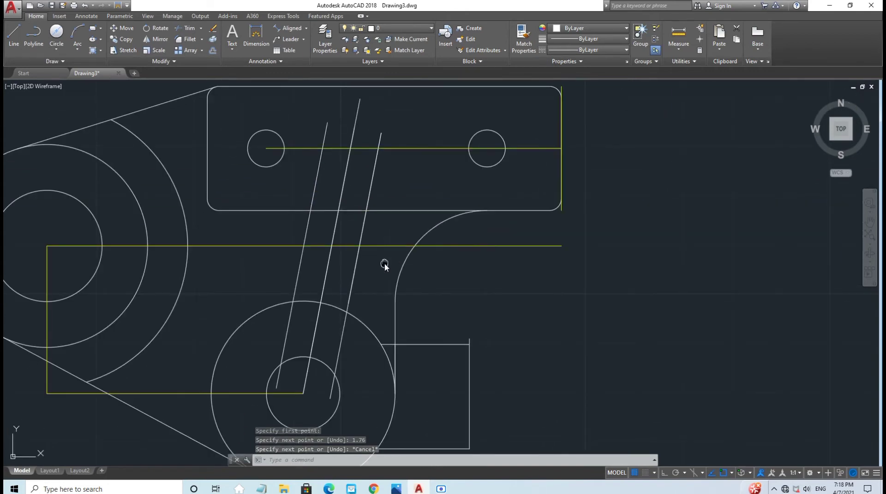
Step: Draw two 0.30-long lines, one from the lower circle and one from the slanted line's top end
left_click(13, 36)
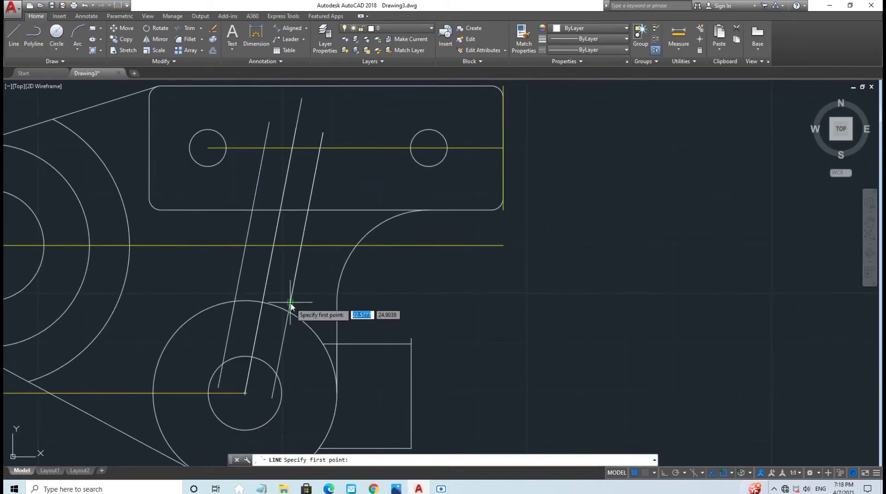
left_click(289, 303)
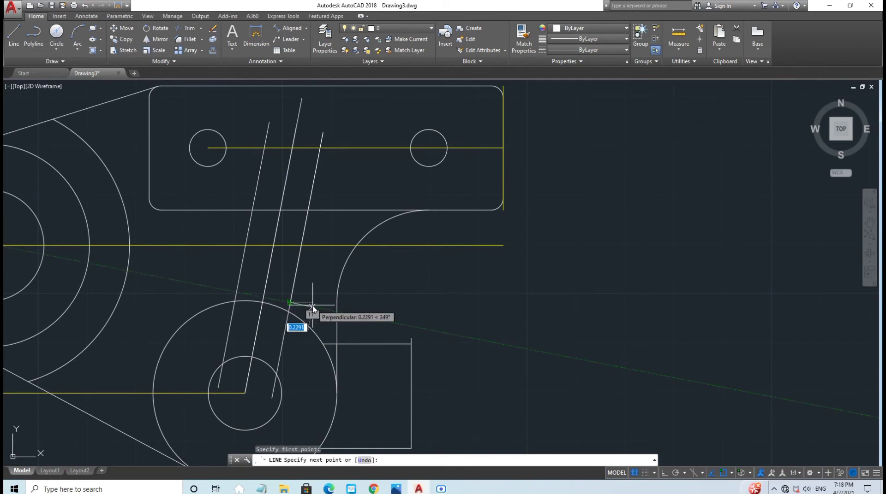
type("0")
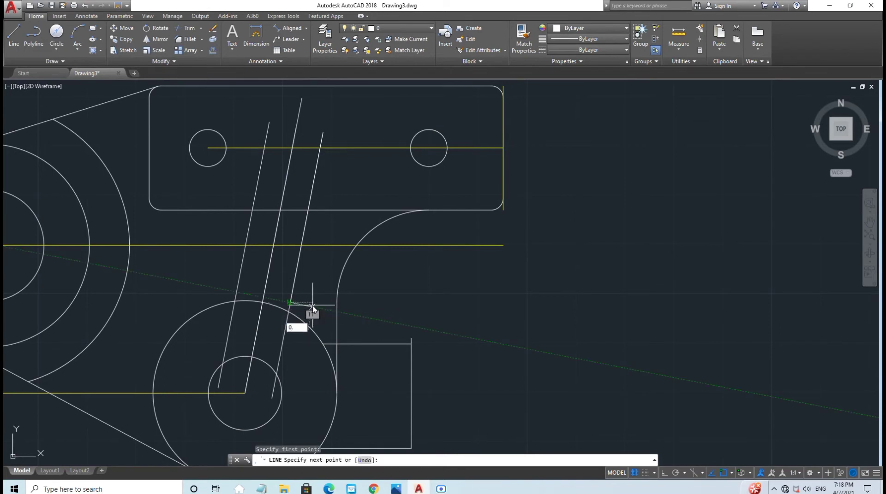
type(".30")
key("Return")
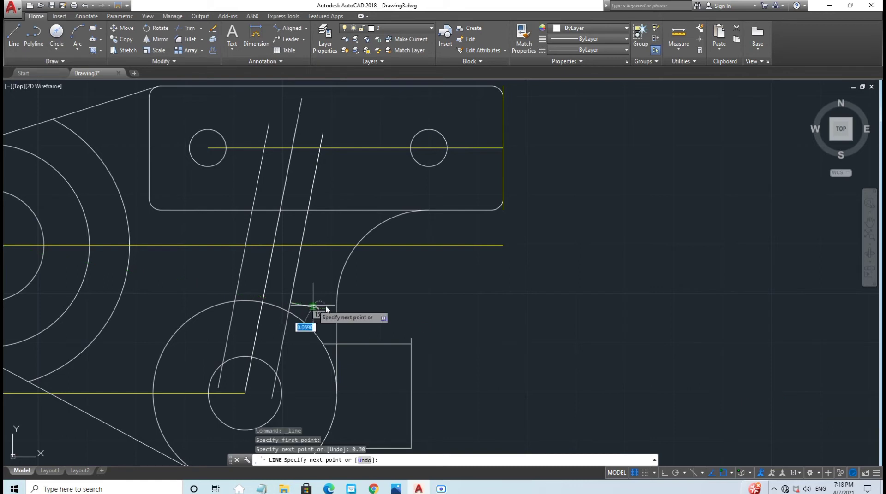
key("Escape")
left_click(23, 29)
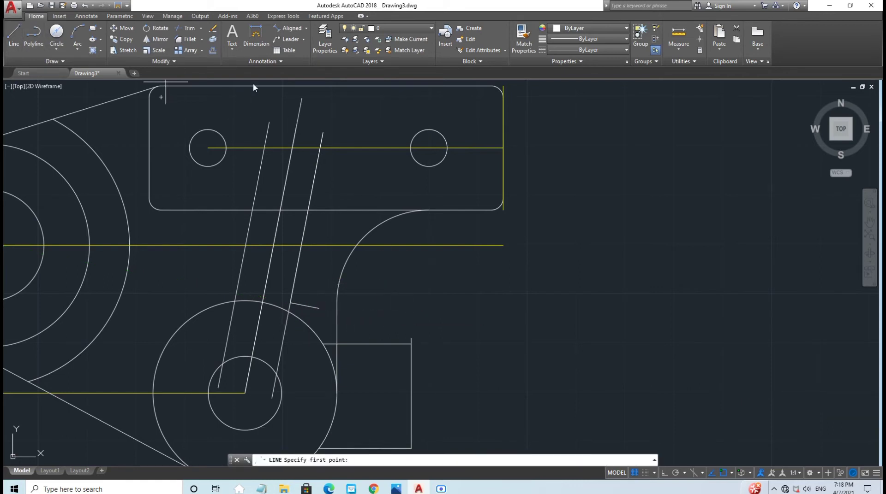
left_click(323, 133)
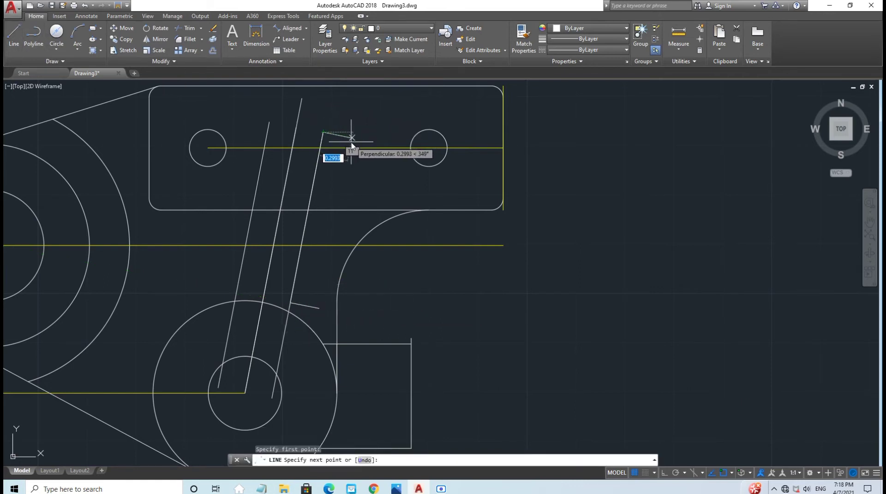
type("0.")
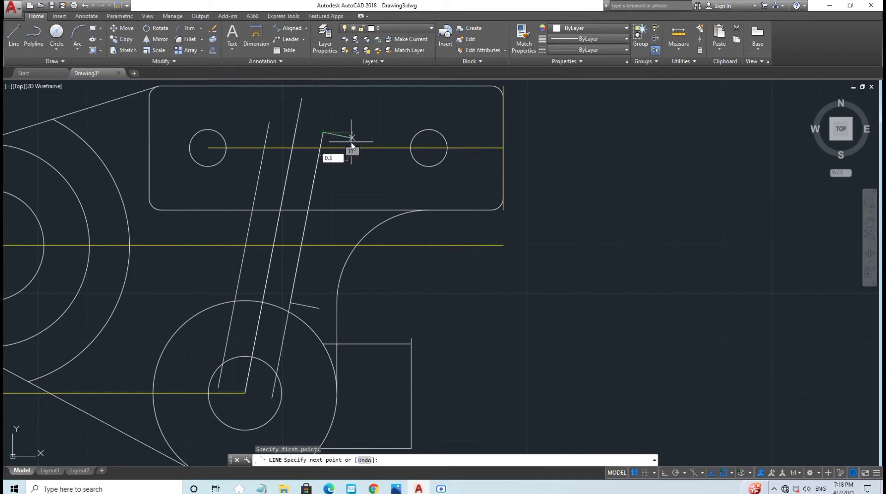
type("30")
key("Return")
key("Escape")
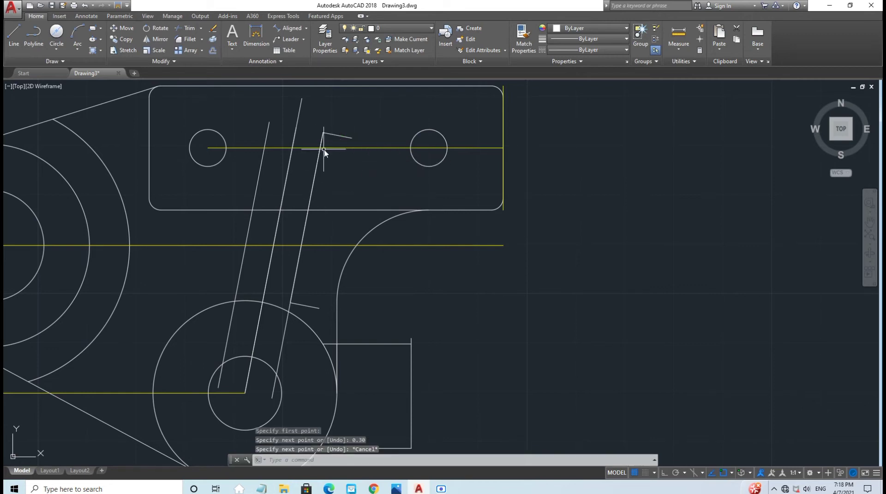
Step: Fillet both short lines into the slanted edge with radius 0.12, then delete the leftover slanted line
type("f")
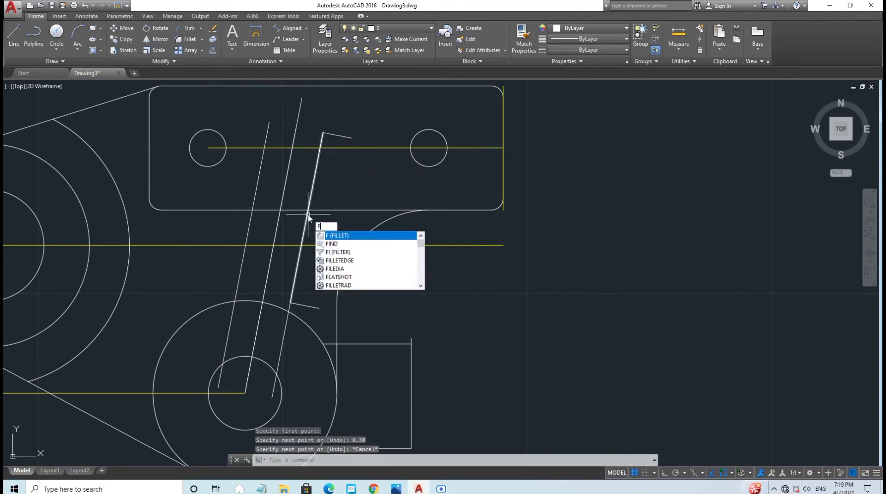
key("Return")
left_click(424, 463)
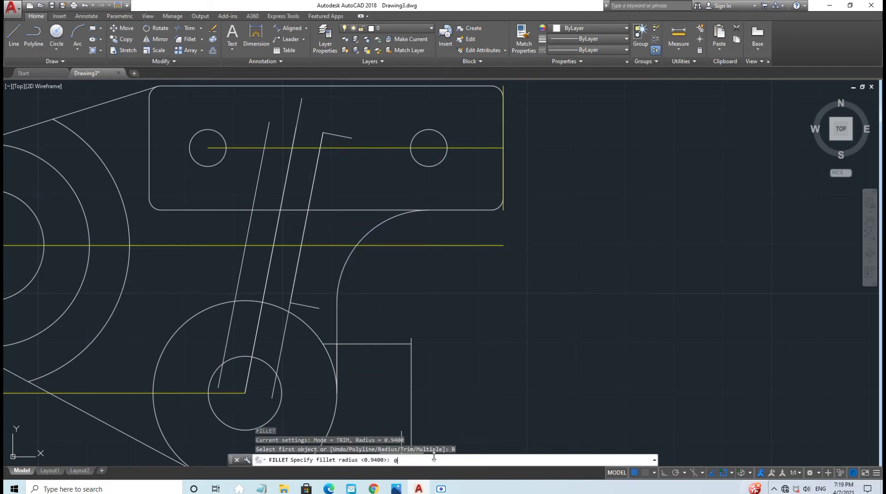
type("0.12")
key("Return")
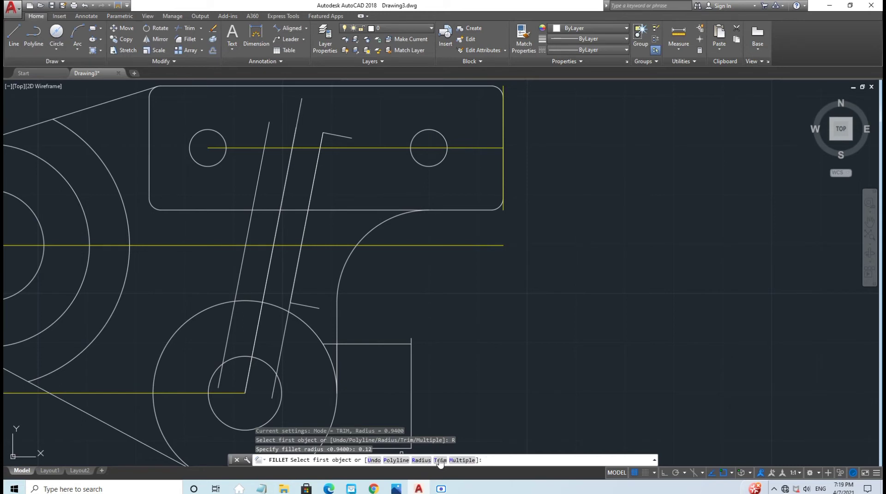
left_click(461, 460)
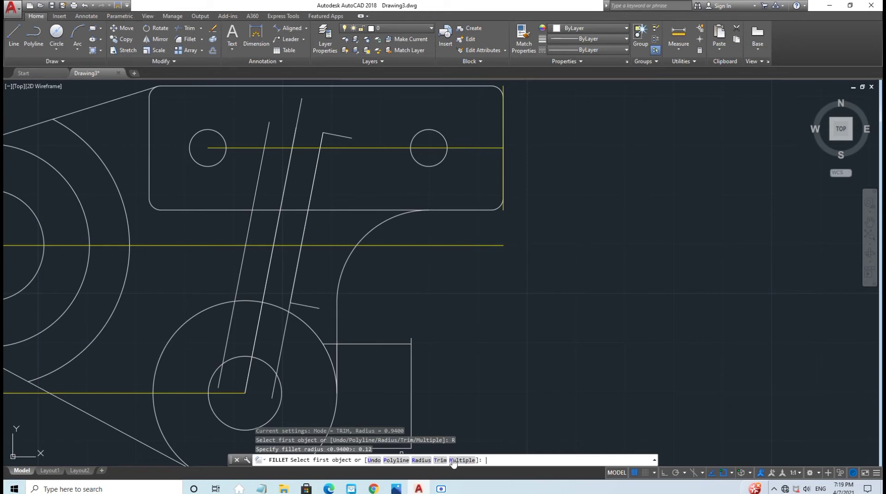
left_click(297, 304)
left_click(295, 289)
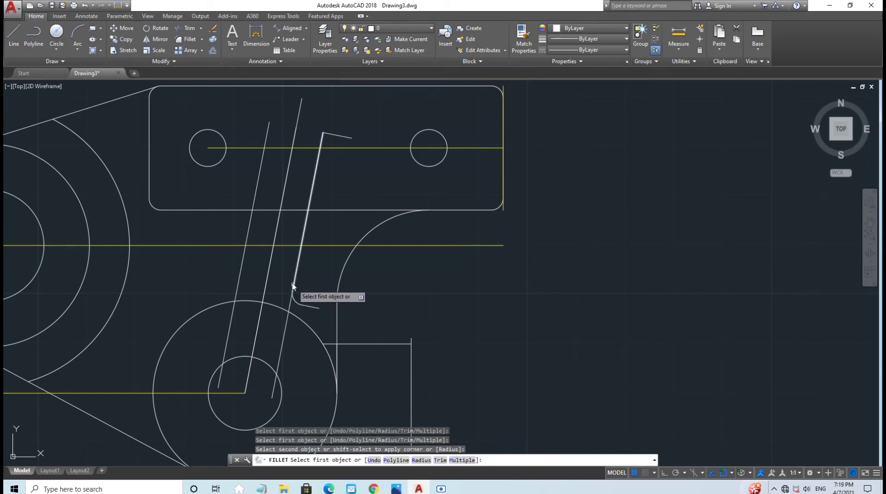
left_click(341, 138)
left_click(317, 159)
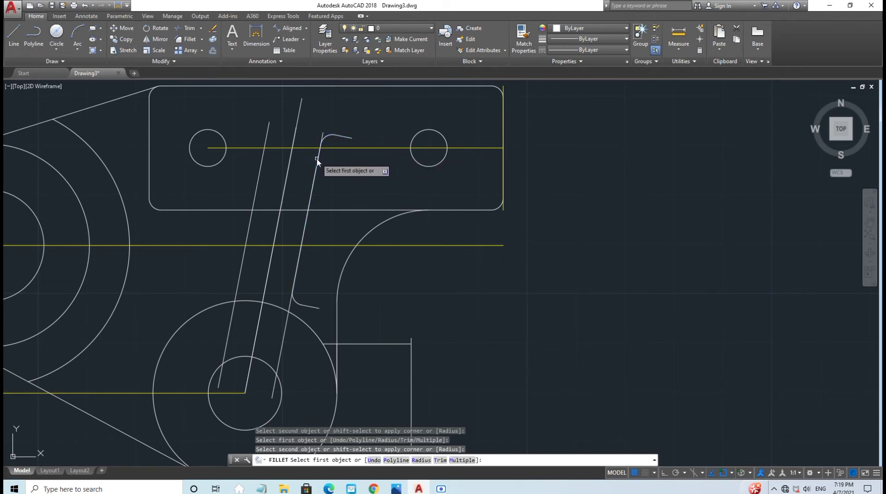
key("Escape")
left_click(284, 342)
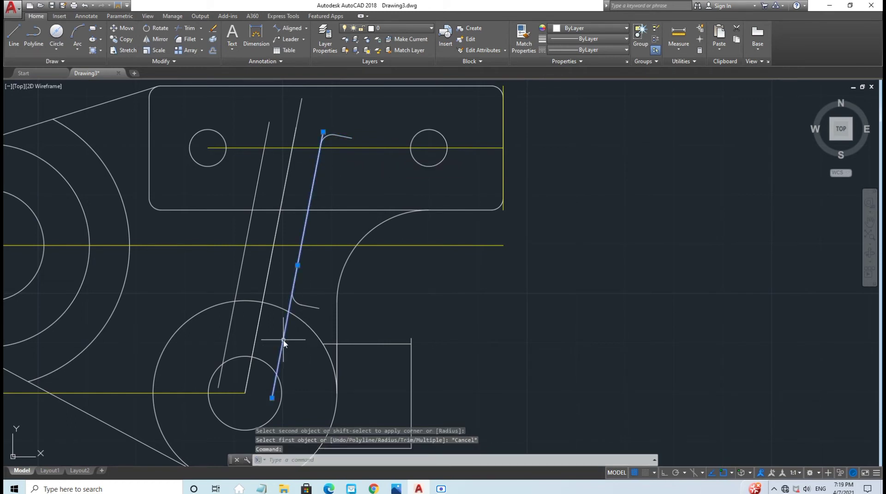
key("Delete")
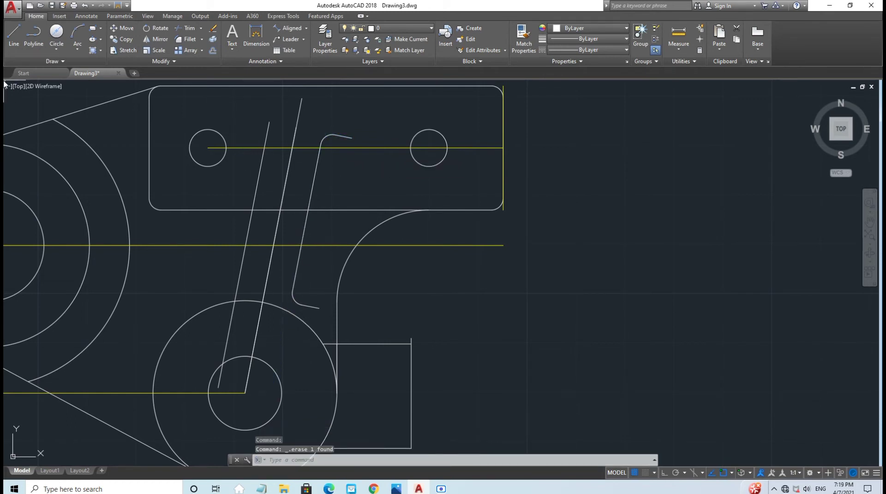
Step: Draw a 1.76-long line for the arm's left edge
left_click(9, 36)
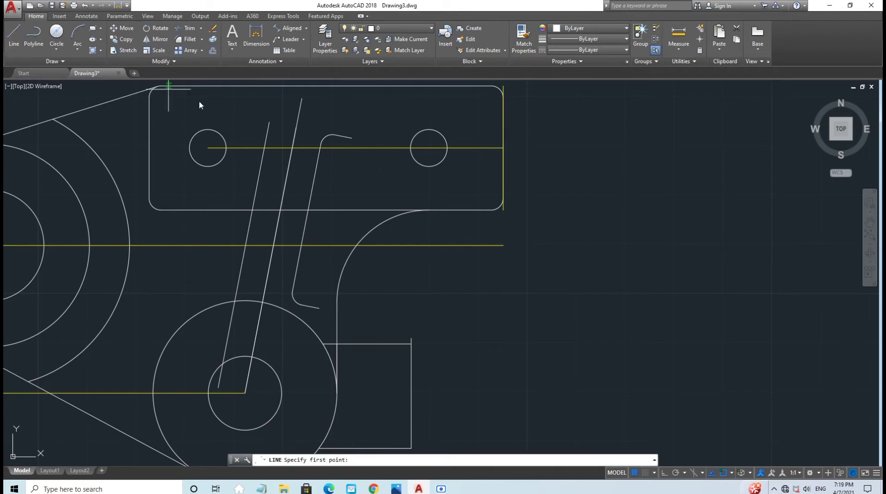
left_click(269, 122)
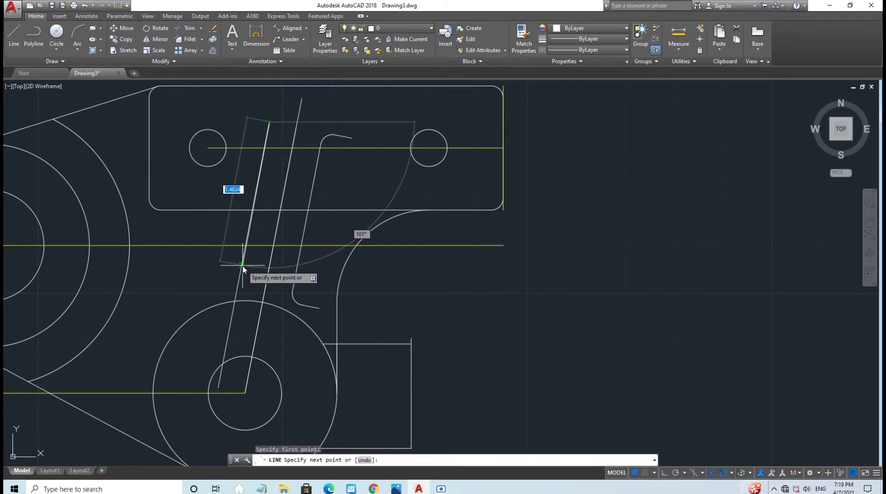
scroll(241, 266, "up", 4)
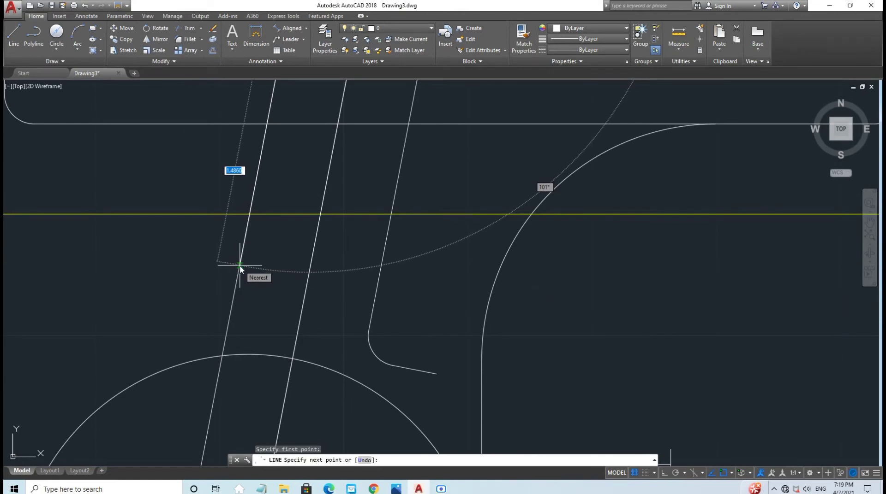
type("1")
key("Return")
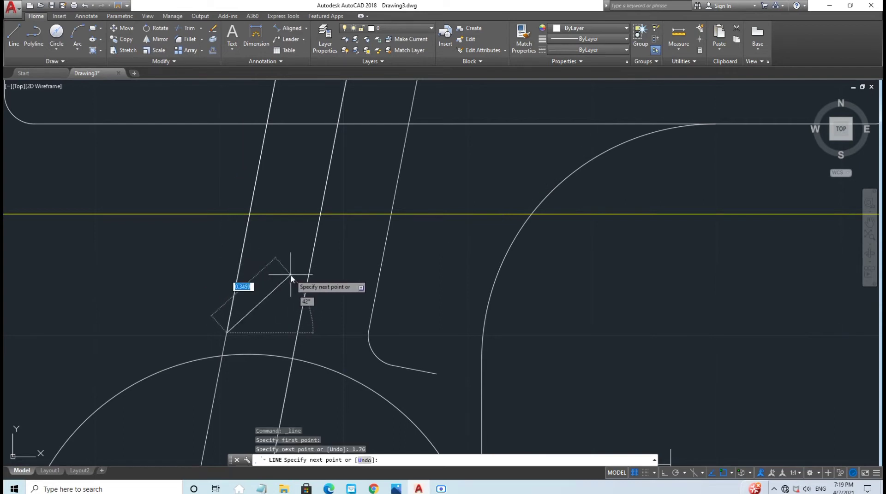
key("Escape")
scroll(271, 265, "down", 6)
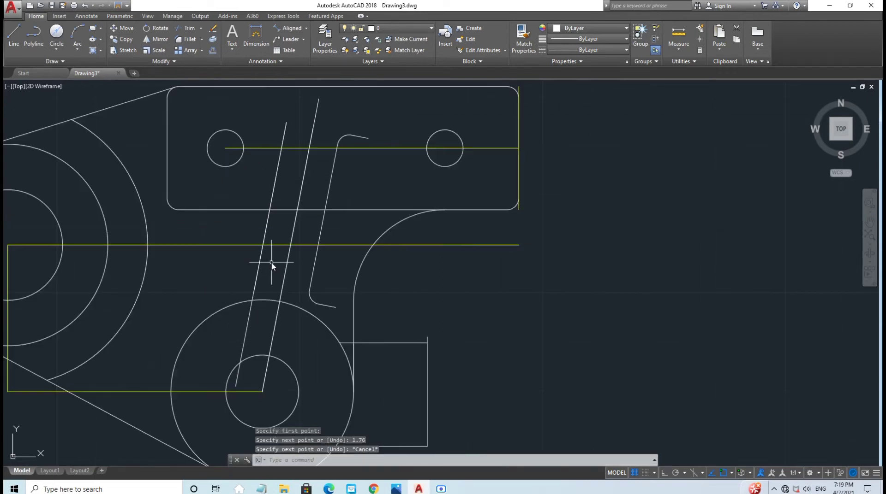
Step: Add two 0.15-long lines at the top and lower ends of the left slanted edge
left_click(14, 34)
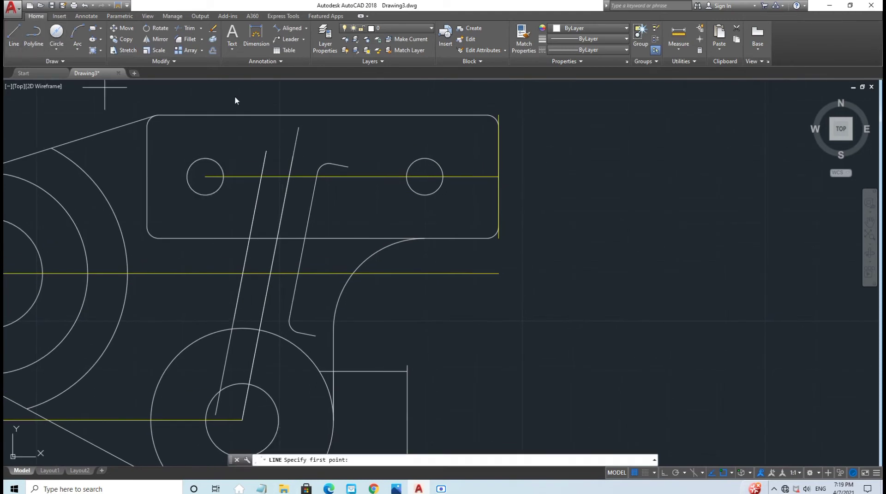
left_click(266, 151)
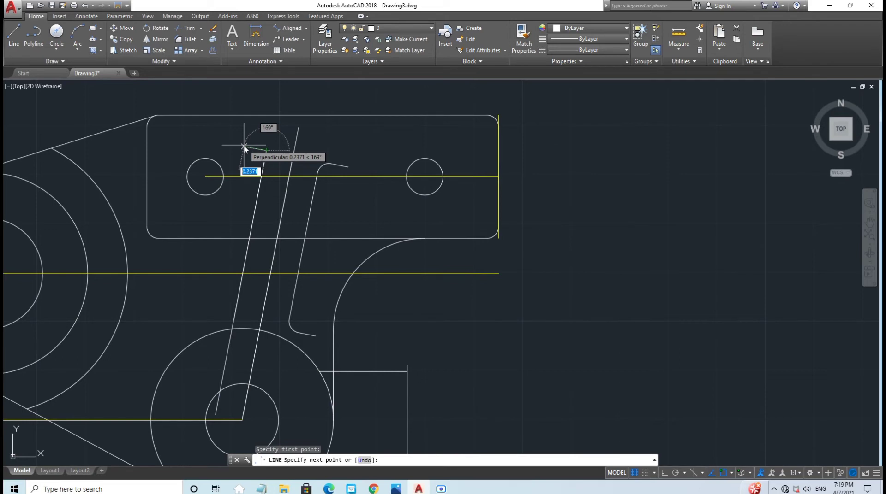
type("0")
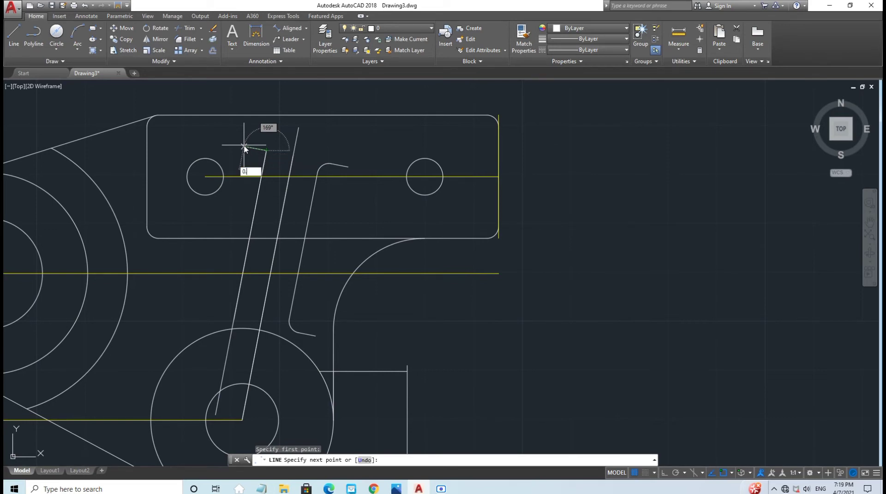
type(".15")
key("Return")
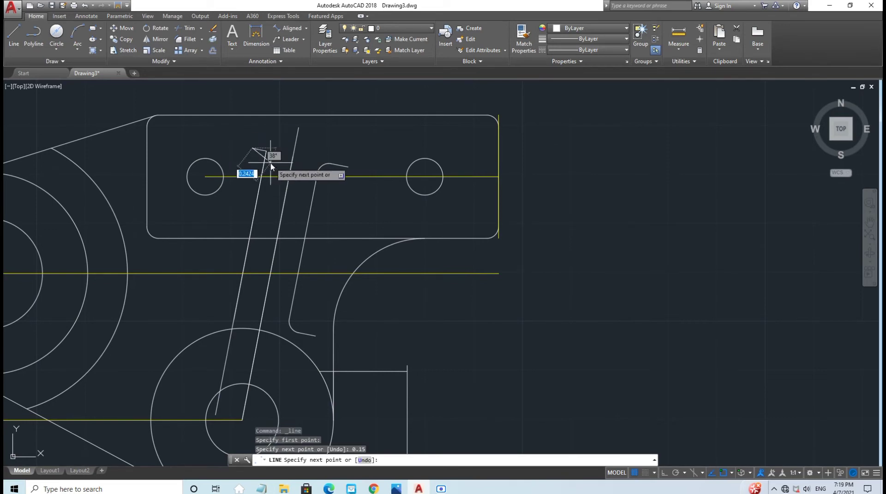
key("Escape")
left_click(13, 44)
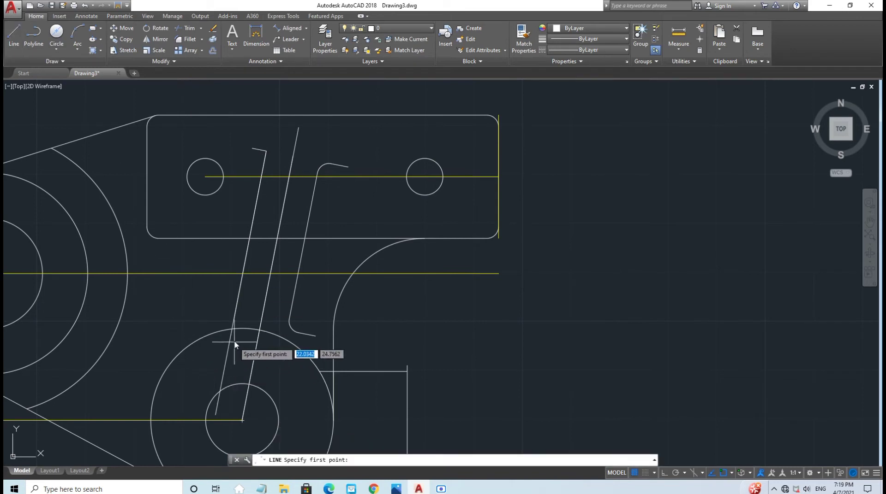
left_click(234, 320)
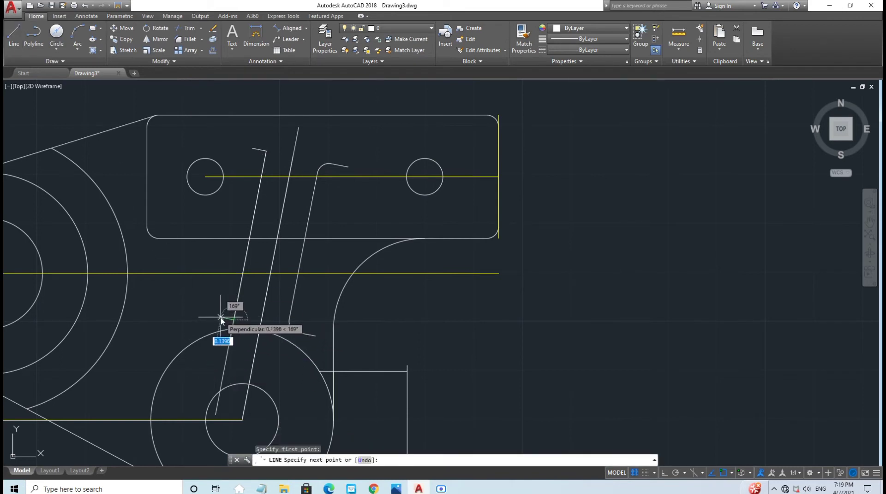
type("0.")
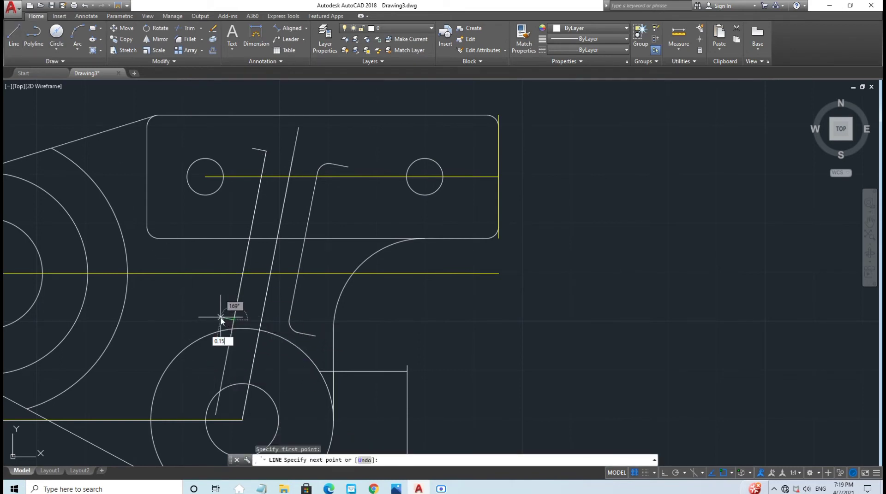
key("Return")
key("Escape")
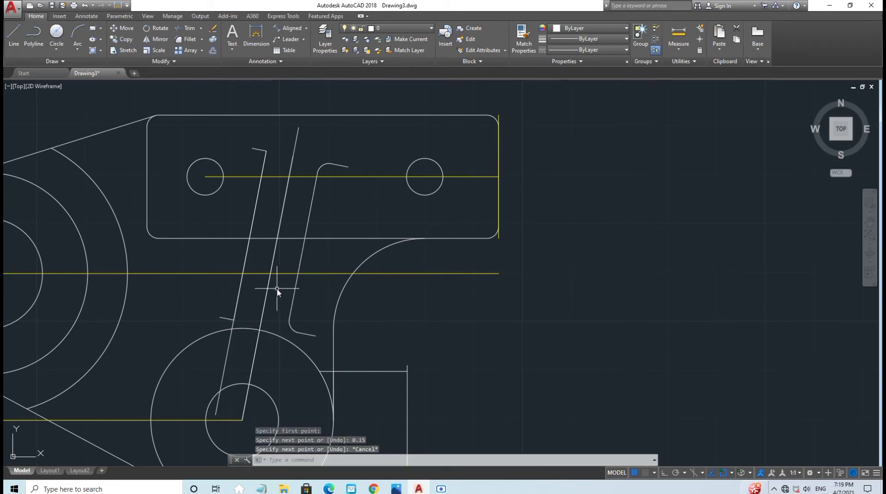
Step: Close the mistaken Filter window and start FILLET with radius 0.12 in Multiple mode
type("fi")
key("Return")
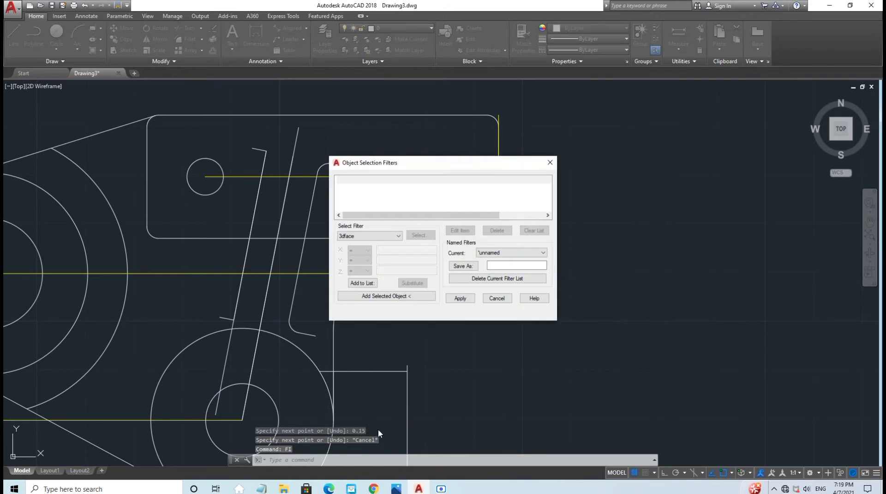
left_click(552, 163)
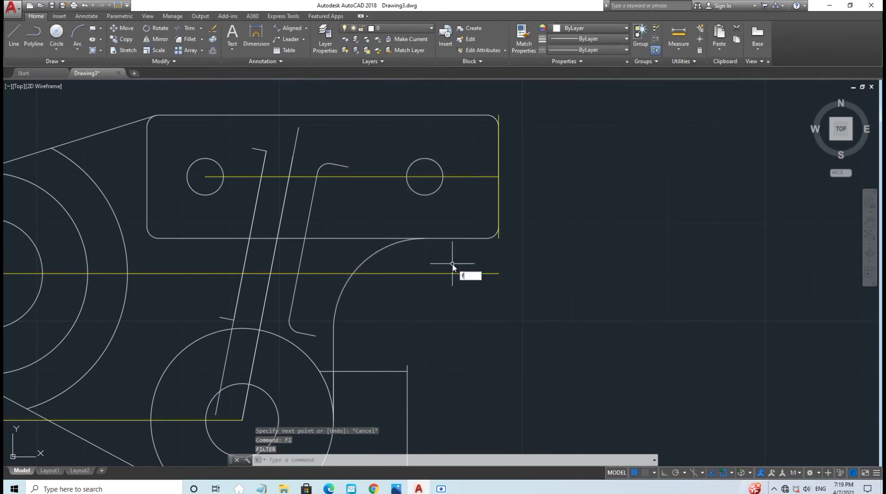
type("f")
key("Return")
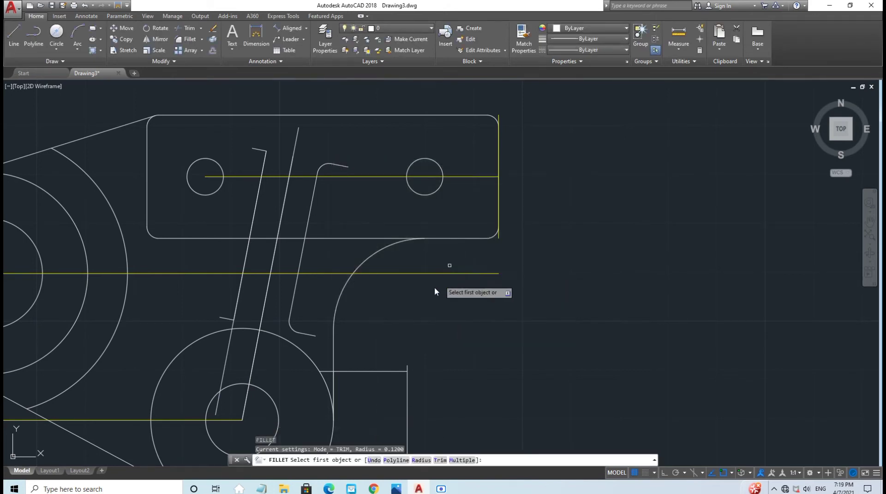
left_click(421, 461)
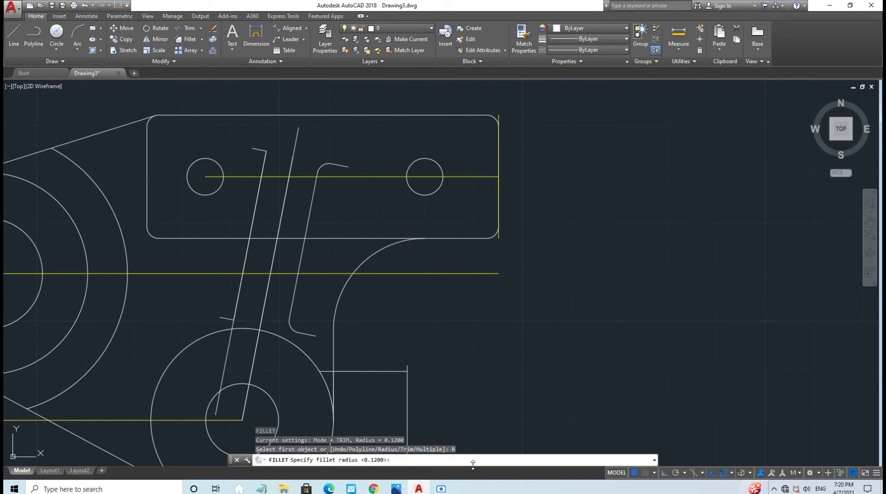
key("Return")
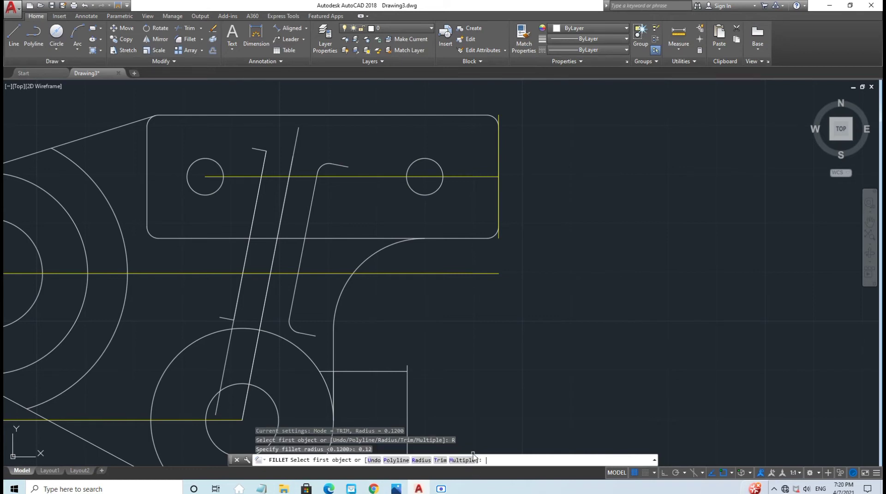
left_click(464, 461)
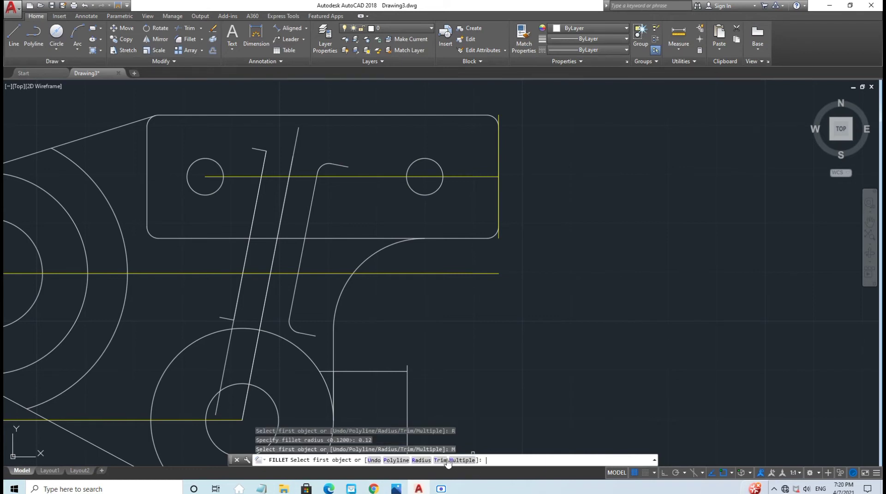
Step: Fillet the top and bottom short lines into the slanted edge, then delete the leftover slanted line
left_click(255, 149)
left_click(259, 186)
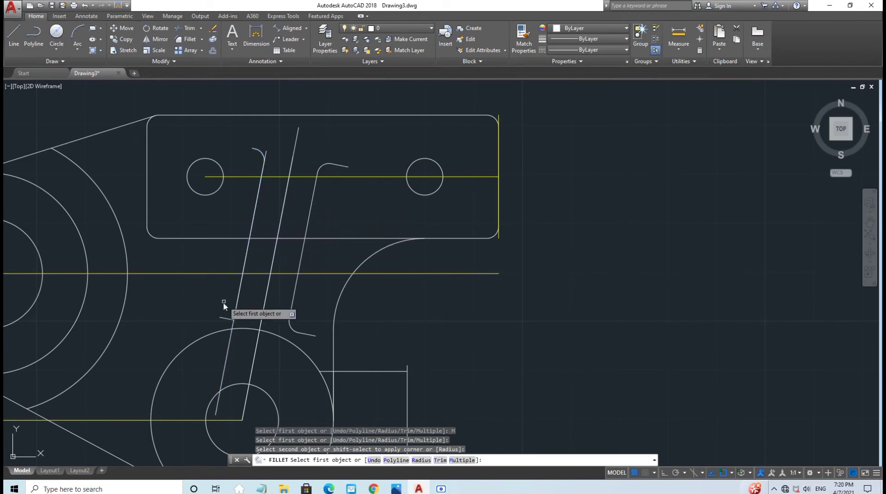
left_click(224, 320)
left_click(238, 306)
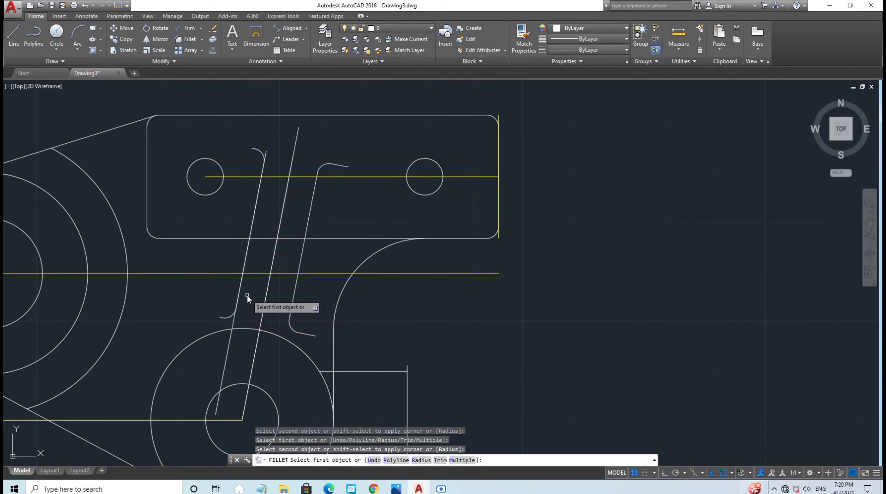
key("Escape")
left_click(231, 337)
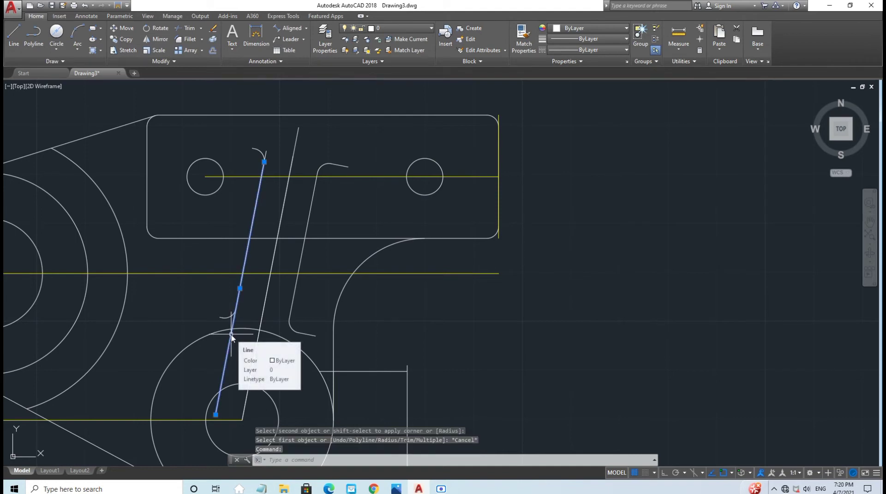
key("Delete")
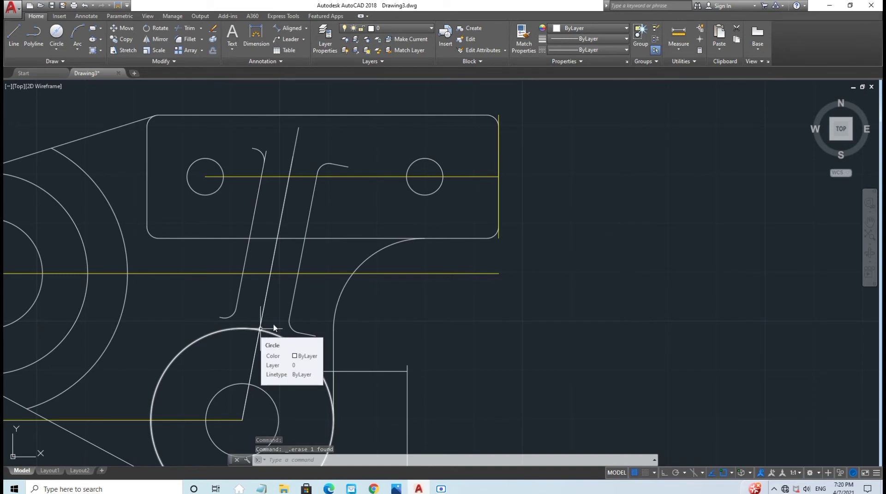
Step: Select the hooks, arcs and slanted lines forming both plate curves, then open the Layer list
left_click(339, 165)
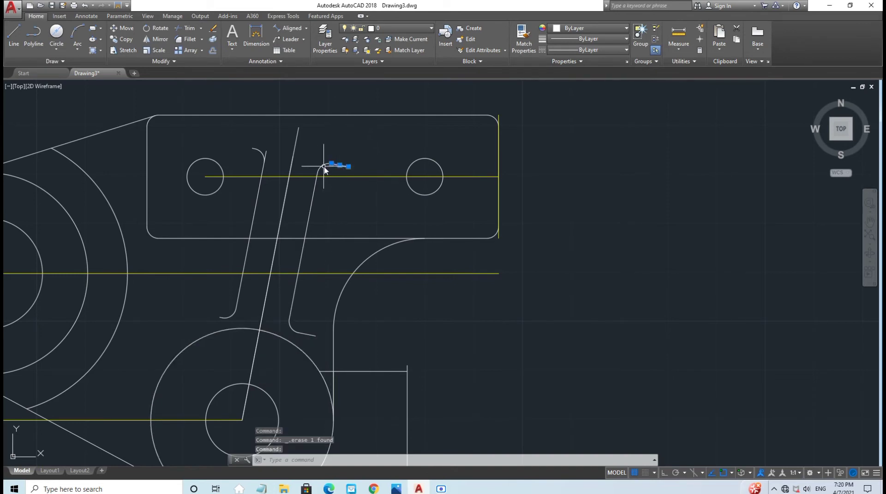
left_click(324, 168)
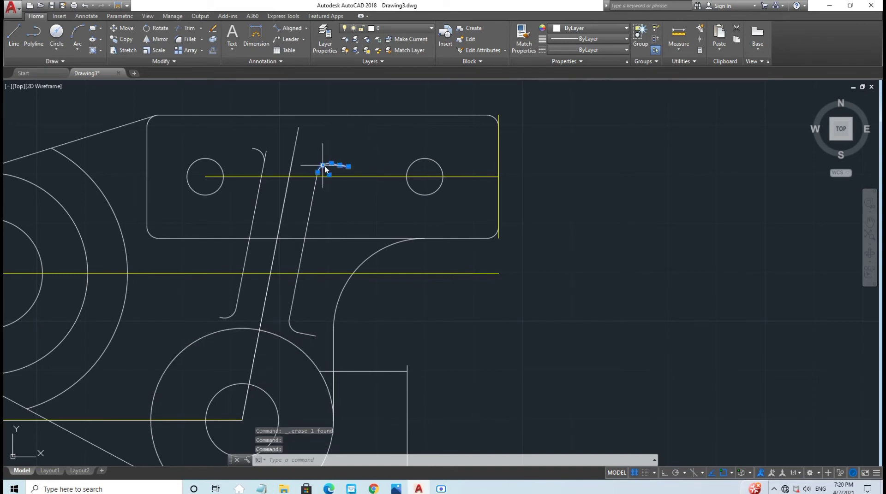
left_click(312, 194)
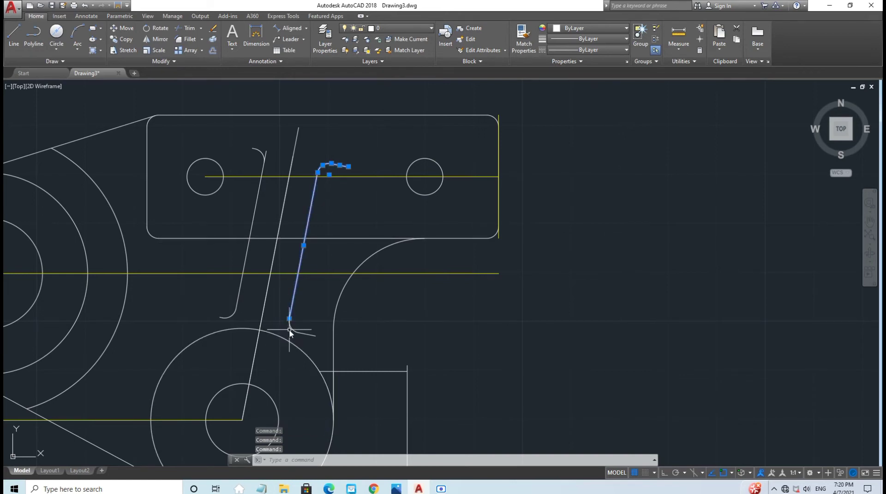
left_click(292, 328)
left_click(305, 335)
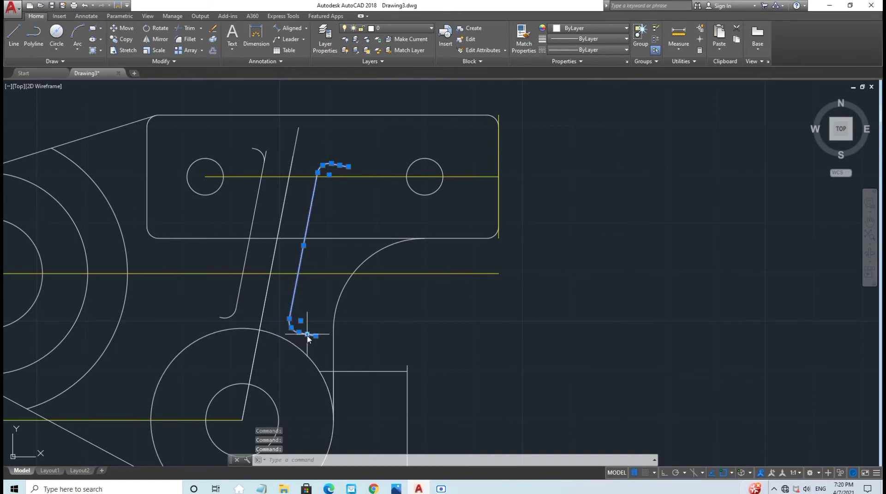
left_click(223, 318)
scroll(217, 318, "up", 6)
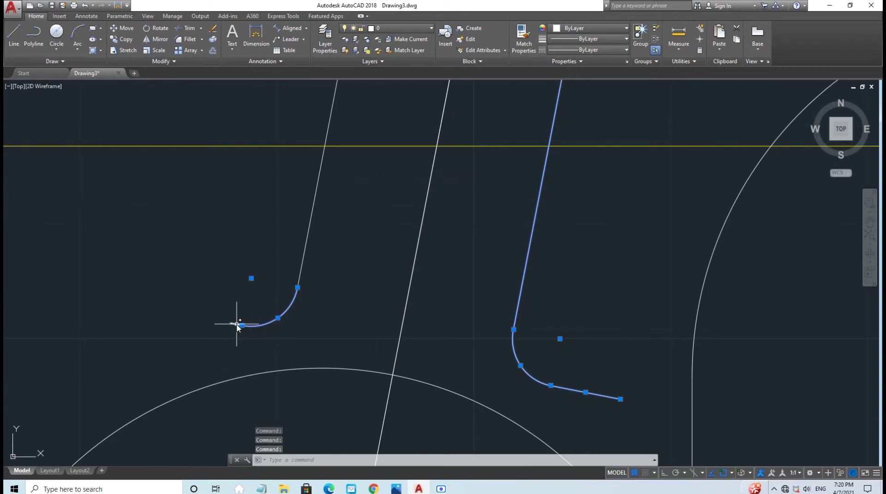
scroll(237, 318, "down", 4)
left_click(268, 264)
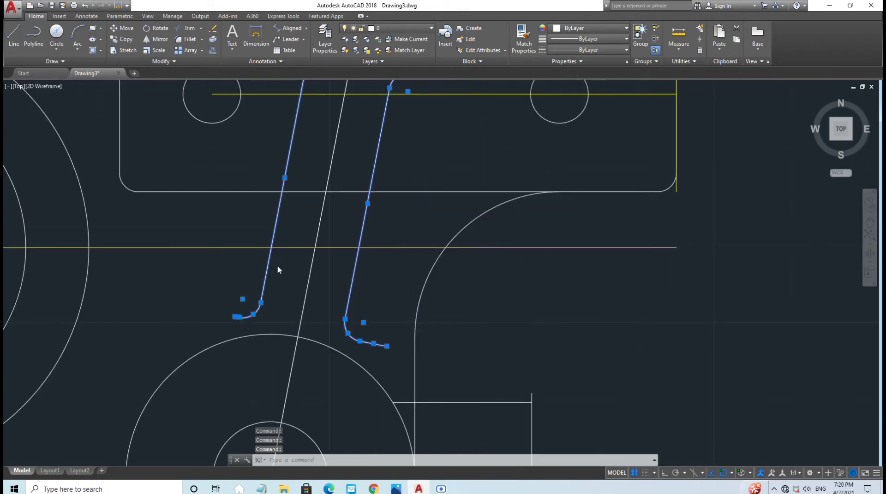
scroll(277, 265, "down", 2)
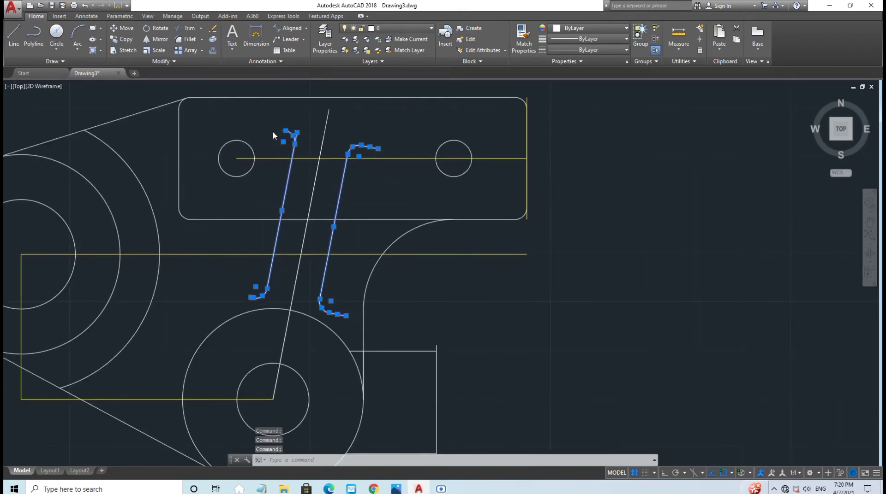
scroll(276, 133, "up", 6)
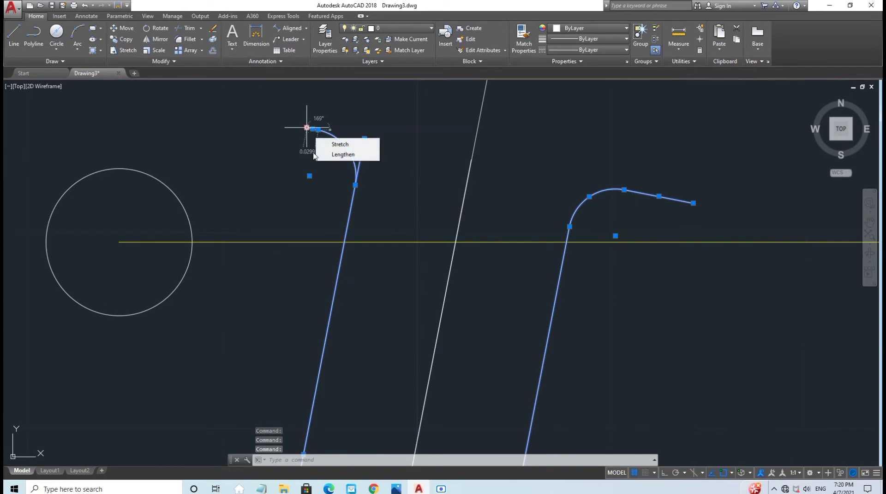
scroll(377, 180, "down", 4)
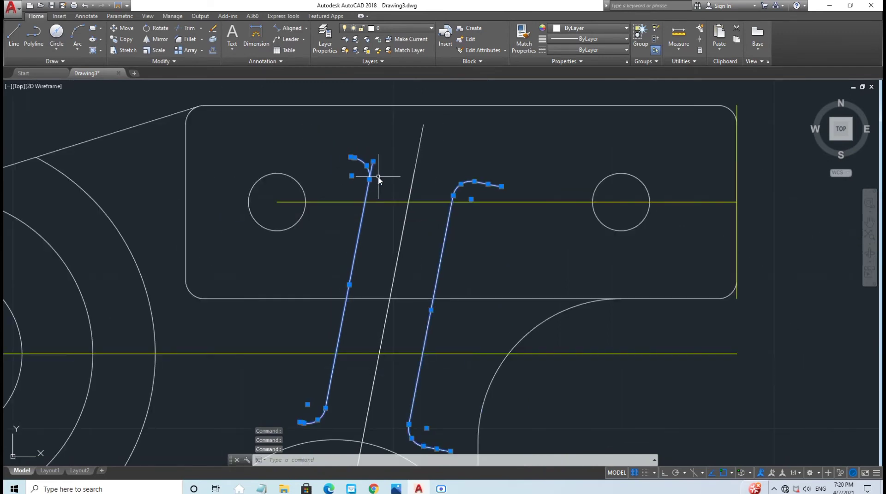
left_click(393, 29)
Step: Move the two curves onto Green, test erase and undo, then redo to keep them green
left_click(386, 51)
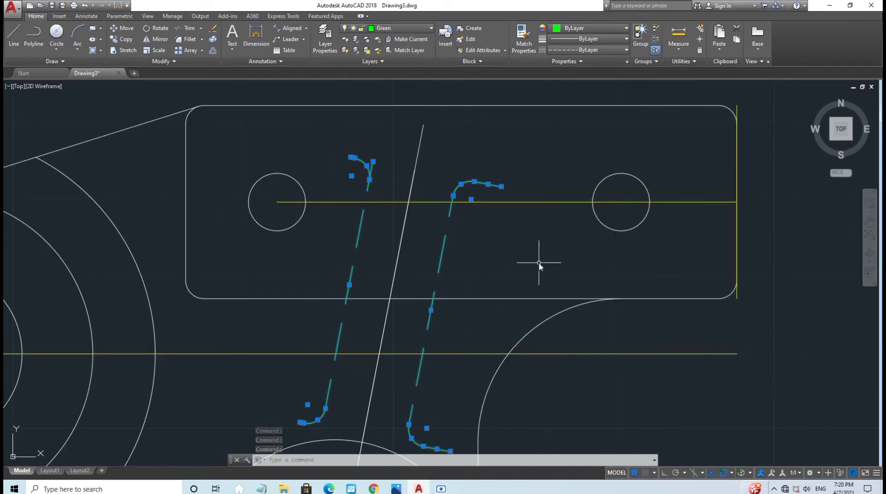
key("Escape")
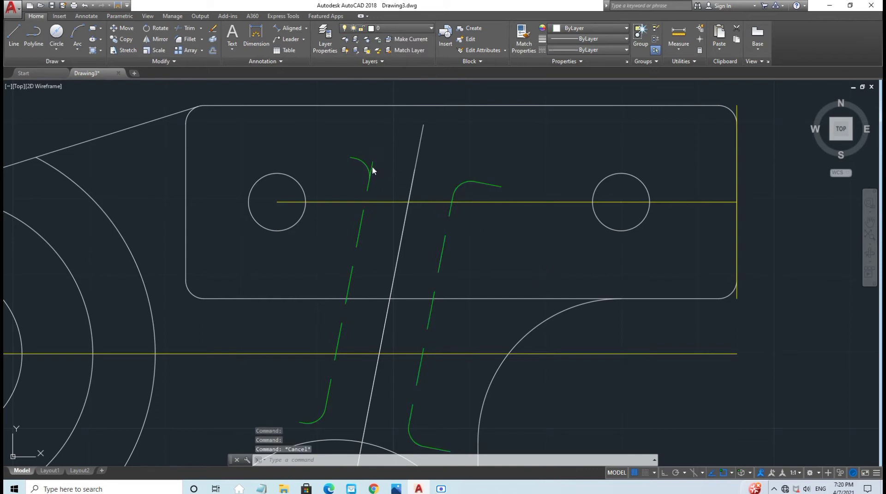
left_click(369, 173)
key("Delete")
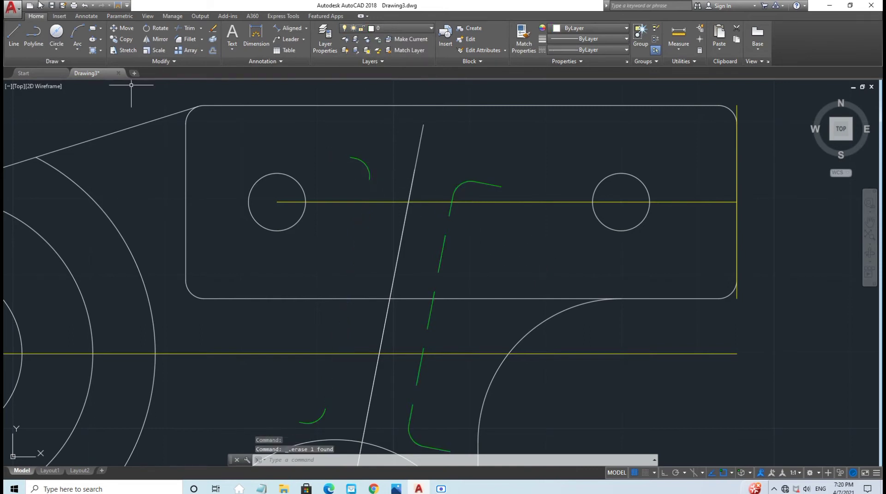
left_click(85, 6)
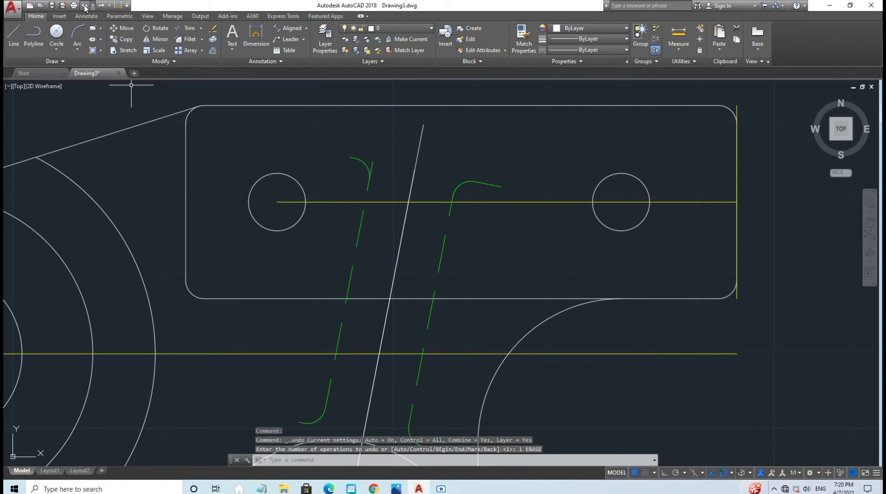
left_click(85, 5)
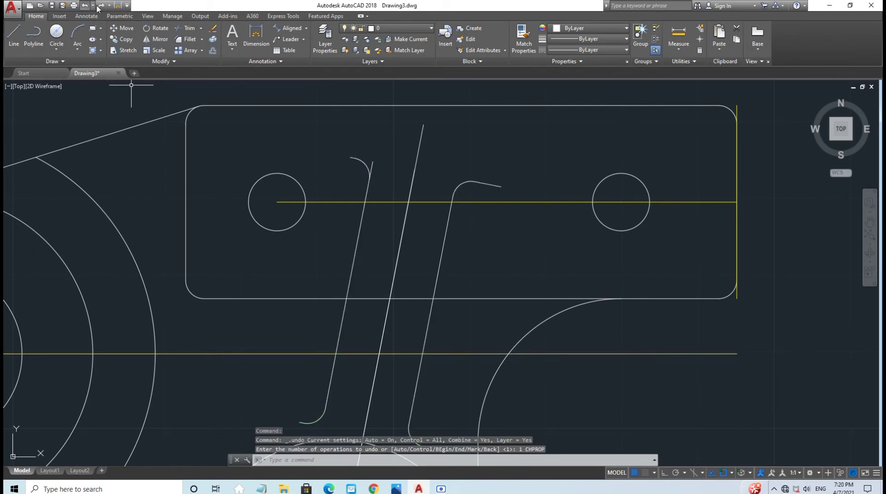
left_click(101, 6)
Step: Trim the excess off the left green dashed curve, using all objects as cutting edges
left_click(187, 28)
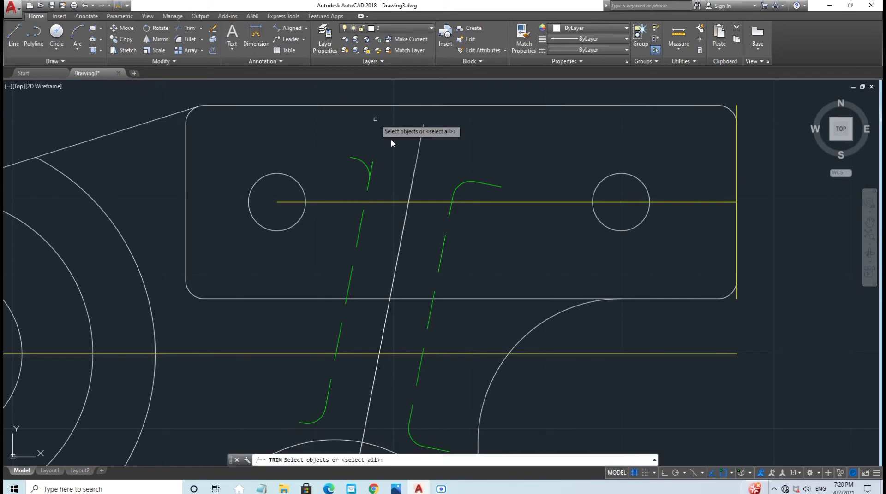
key("Return")
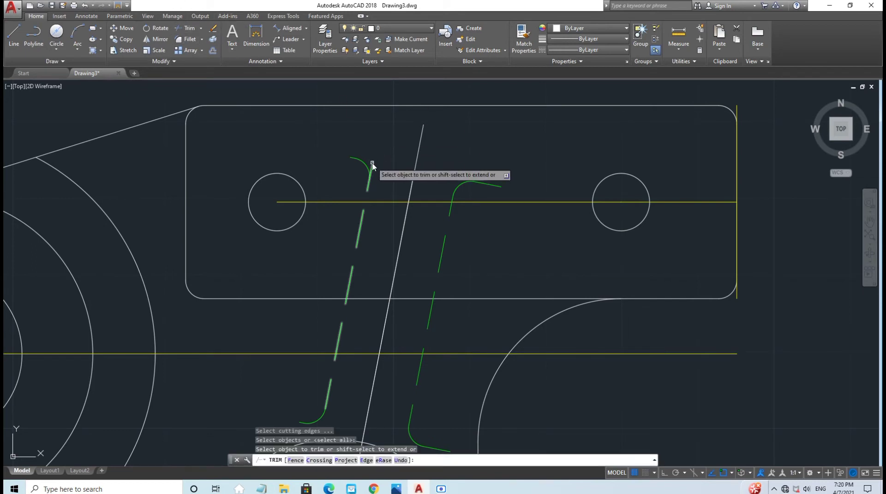
left_click(373, 164)
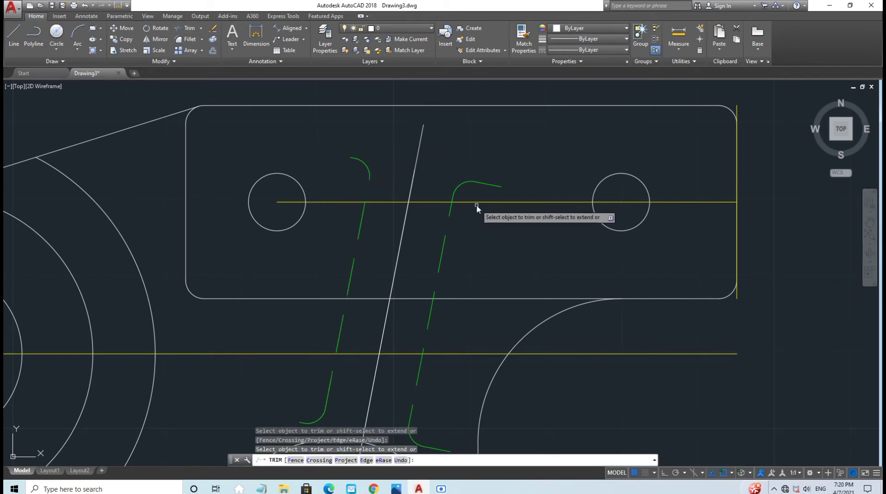
key("Escape")
scroll(476, 205, "down", 2)
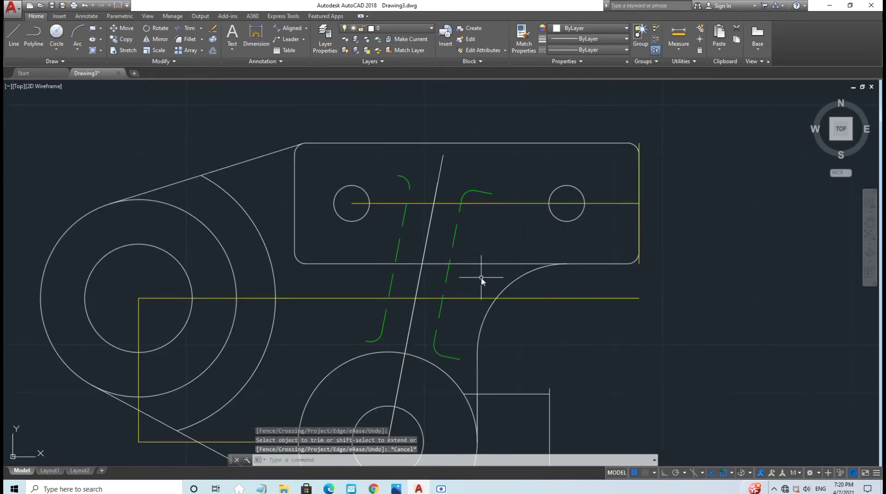
Step: Make Green the current layer and begin a circle on the left boss, then cancel it
scroll(130, 85, "down", 2)
left_click(390, 29)
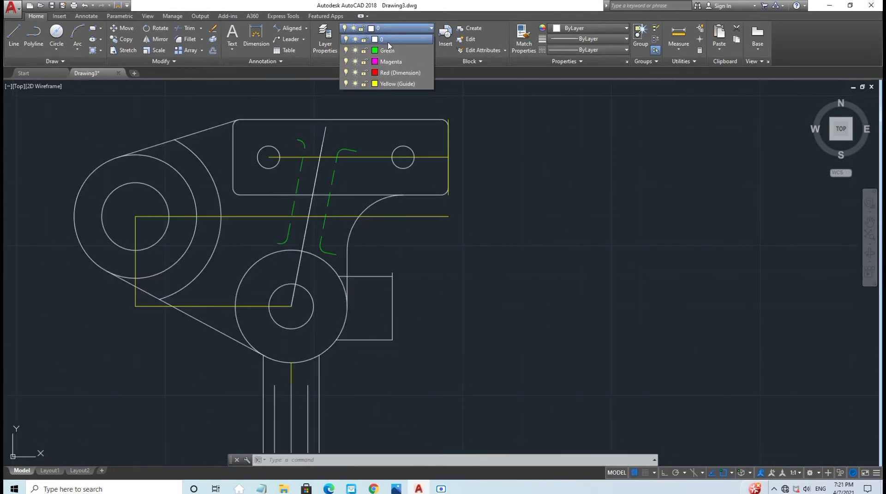
left_click(389, 51)
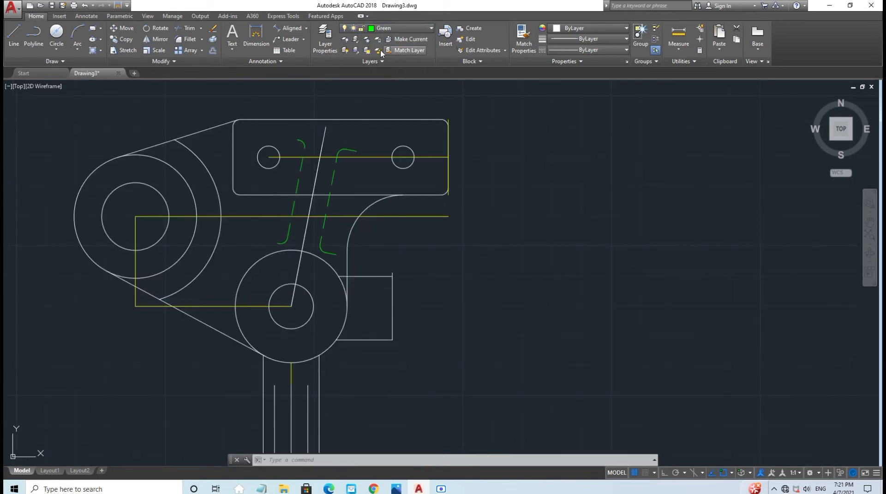
left_click(60, 34)
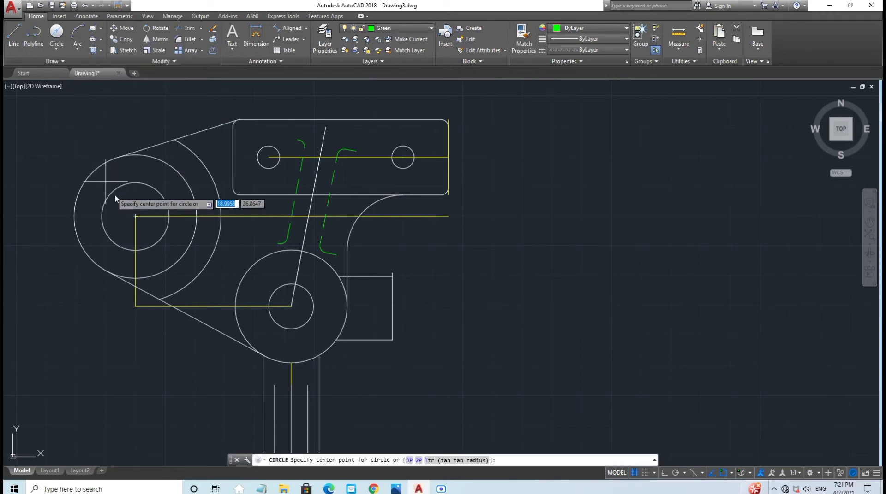
left_click(134, 221)
scroll(39, 175, "down", 4)
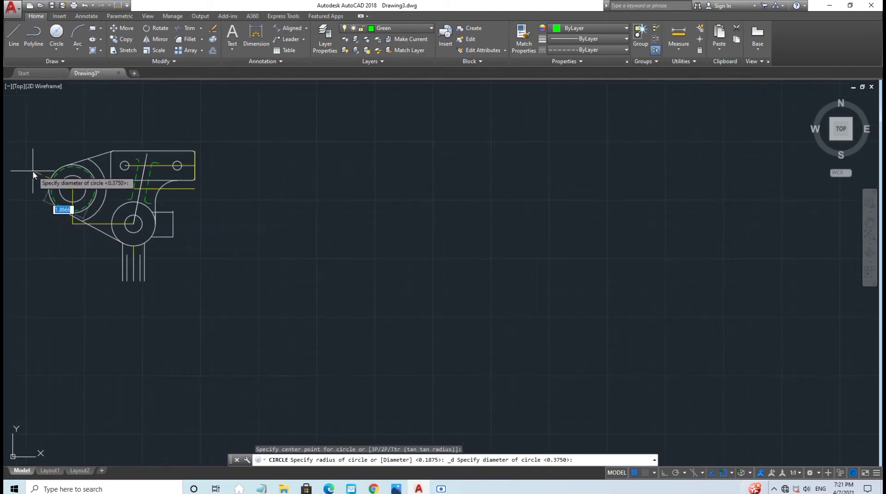
middle_click_drag(35, 172, 259, 266)
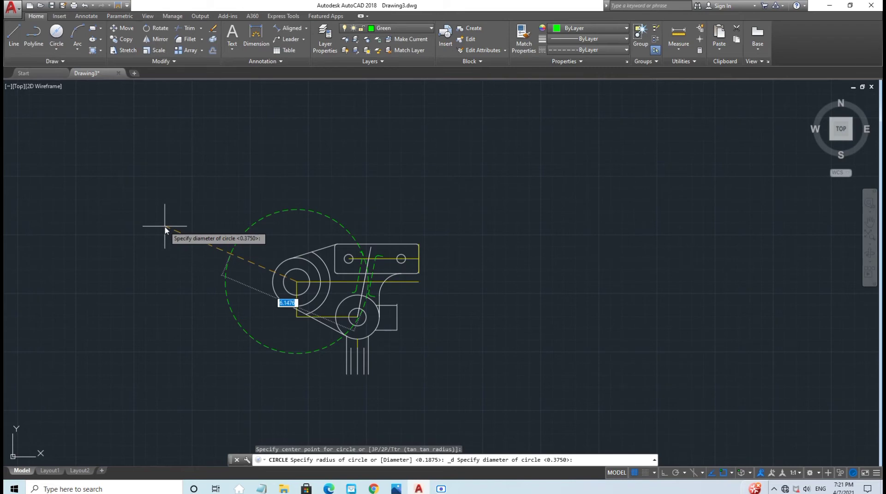
key("Escape")
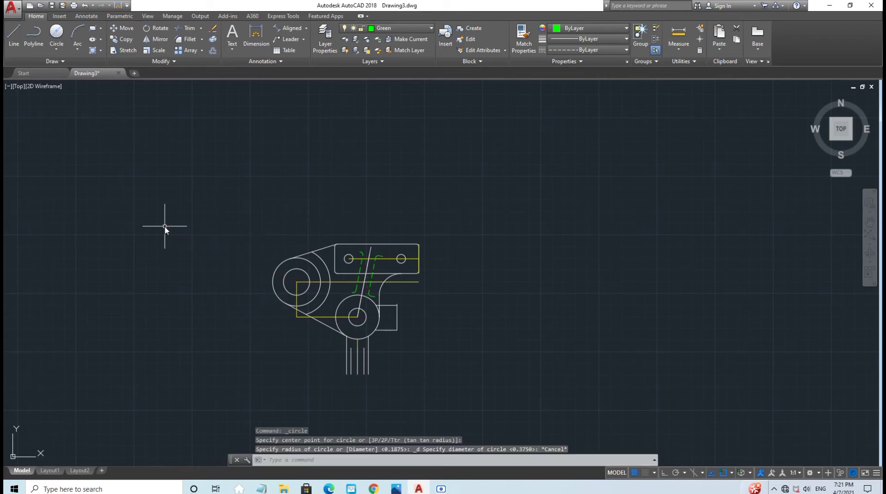
Step: Draw a Center, Radius circle of radius 2.38 centred on the left boss
left_click(65, 47)
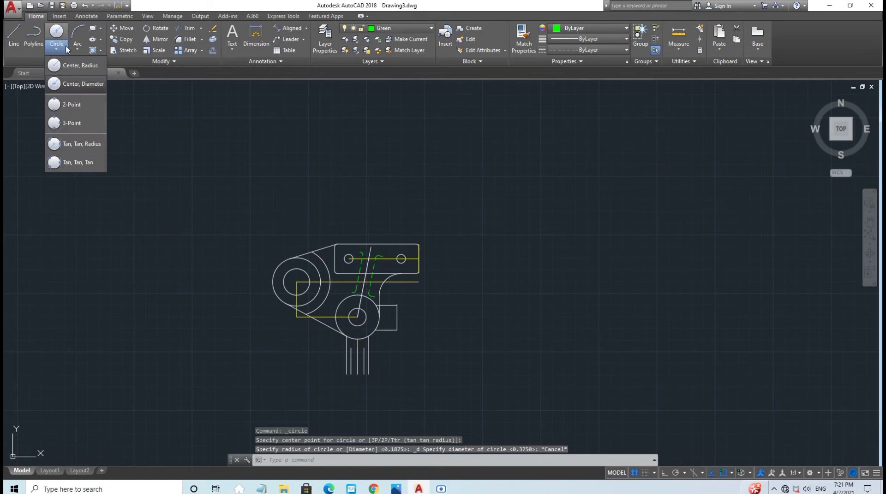
left_click(80, 66)
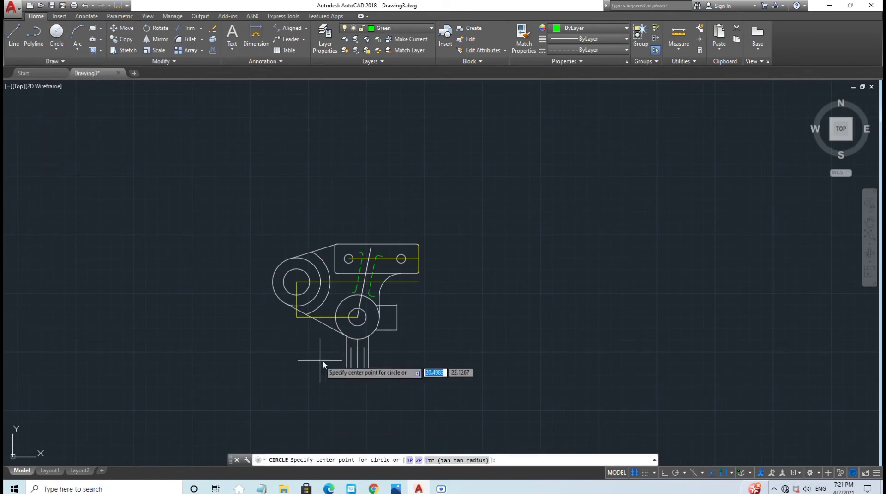
left_click(299, 284)
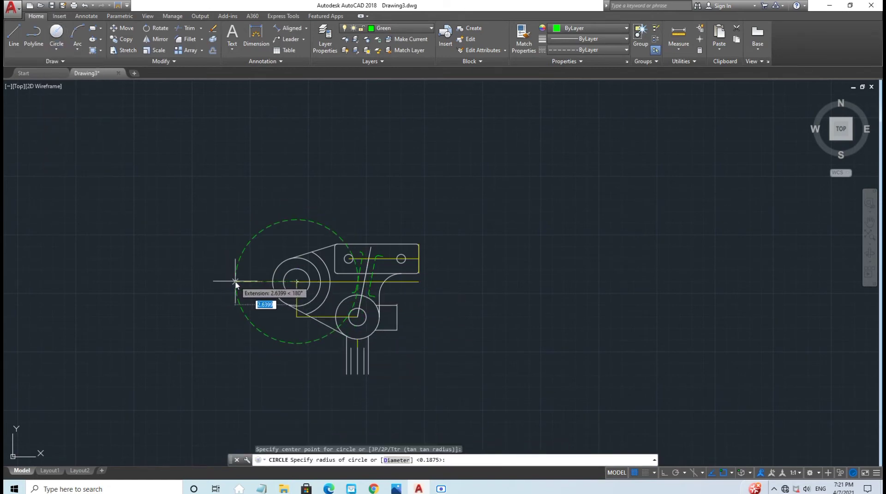
type("2")
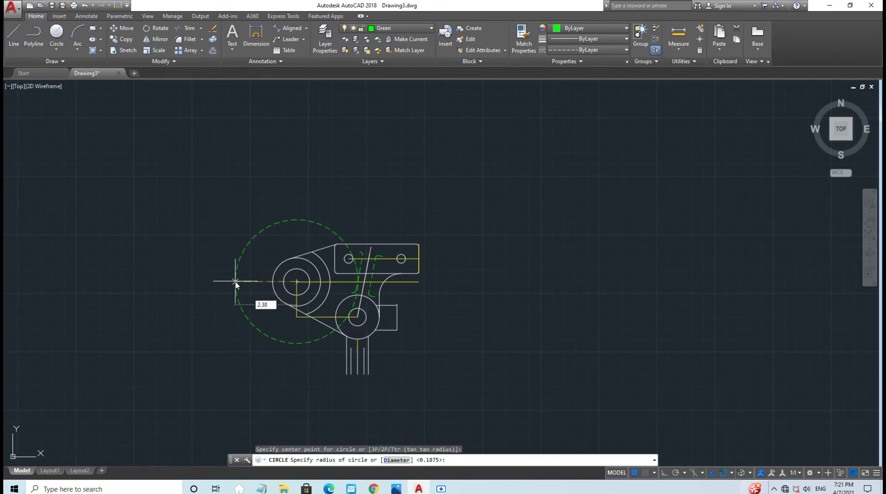
type(".38")
key("Return")
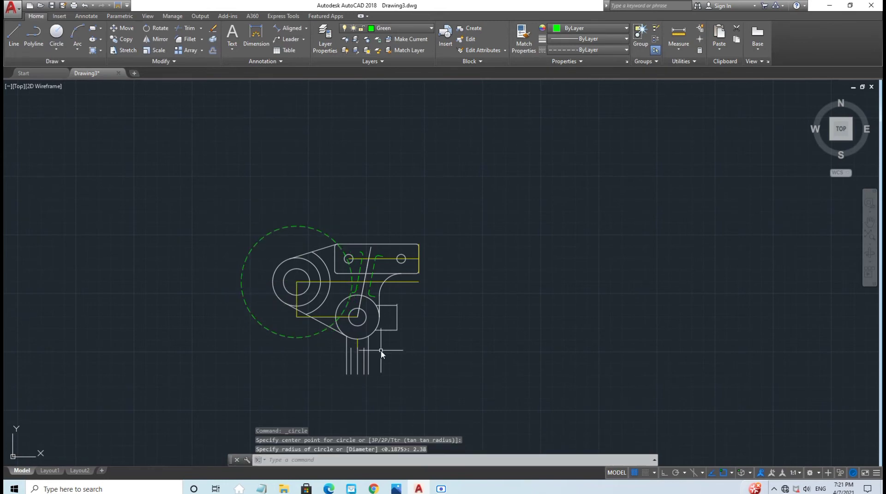
scroll(381, 353, "up", 2)
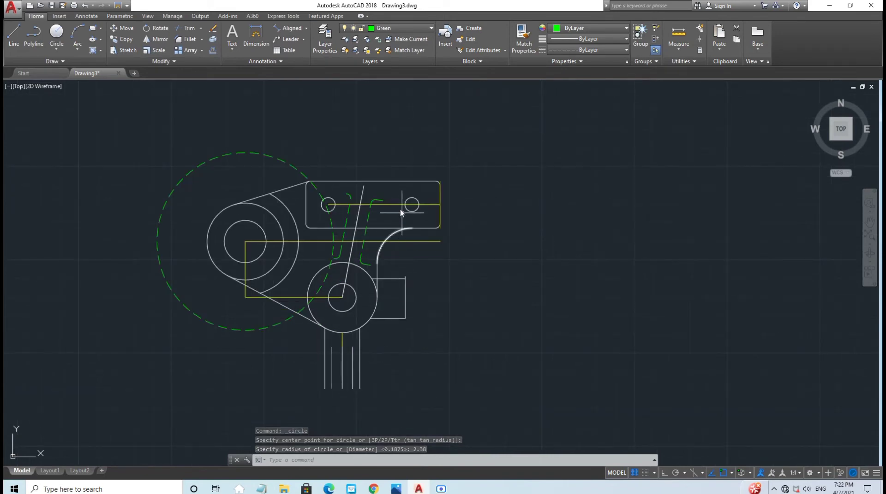
middle_click_drag(362, 154, 360, 185)
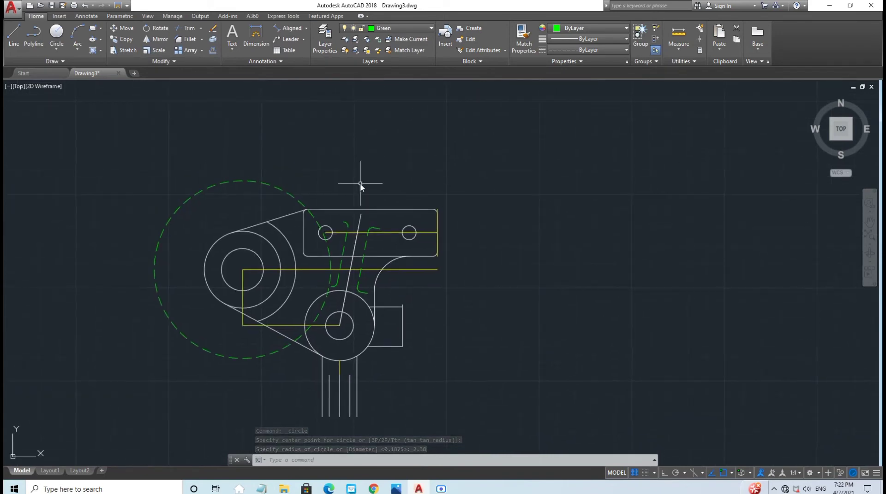
Step: Trim the outer arc of the 2.38 dashed circle while checking the reference picture
left_click(187, 28)
key("Return")
left_click(262, 183)
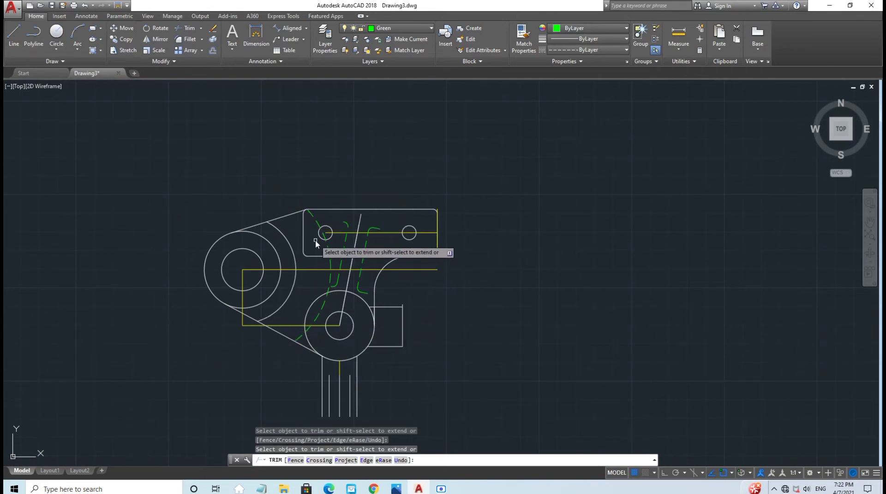
left_click(395, 489)
left_click(396, 489)
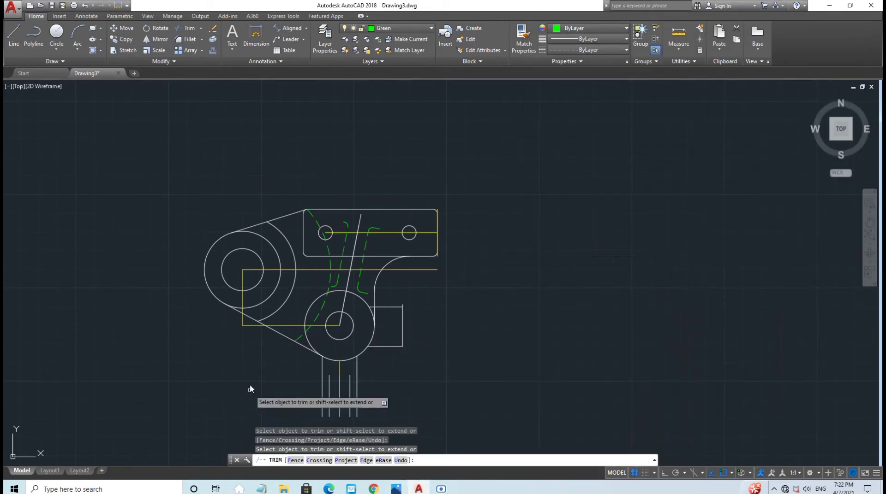
right_click(298, 342)
left_click(304, 342)
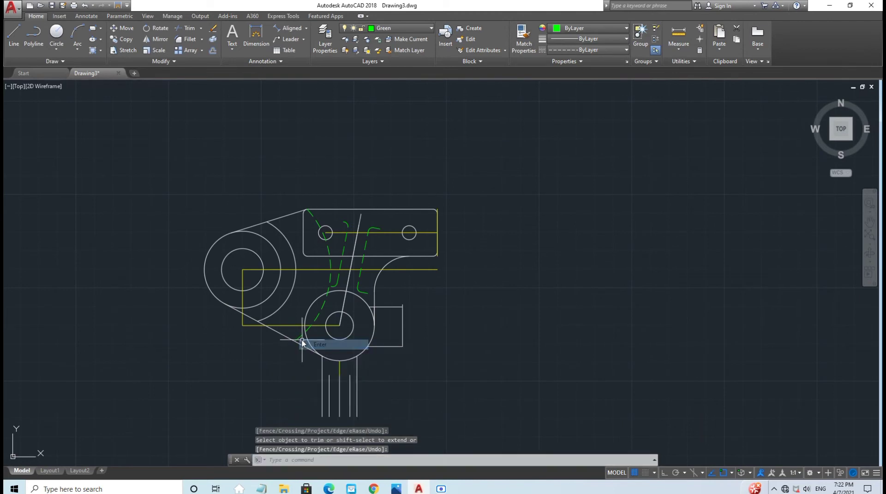
left_click(301, 339)
key("Escape")
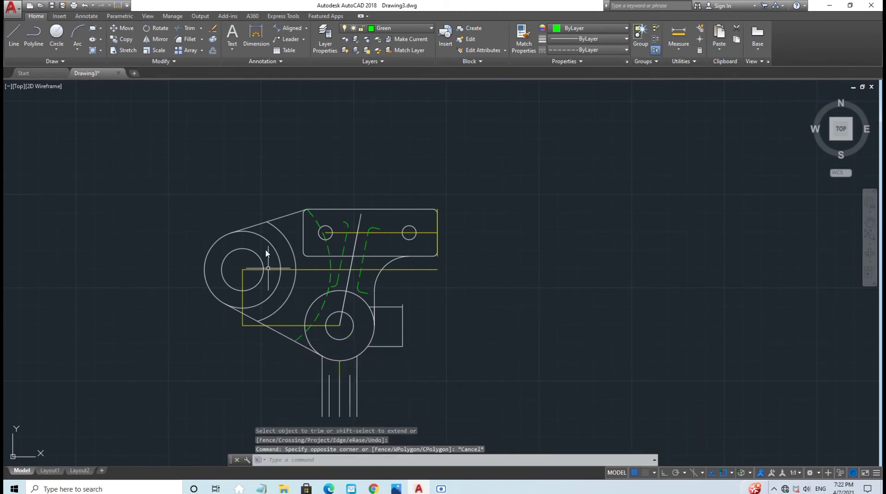
Step: Trim the stray dashed arc below the left hole, then make Yellow (Guide) current
left_click(191, 27)
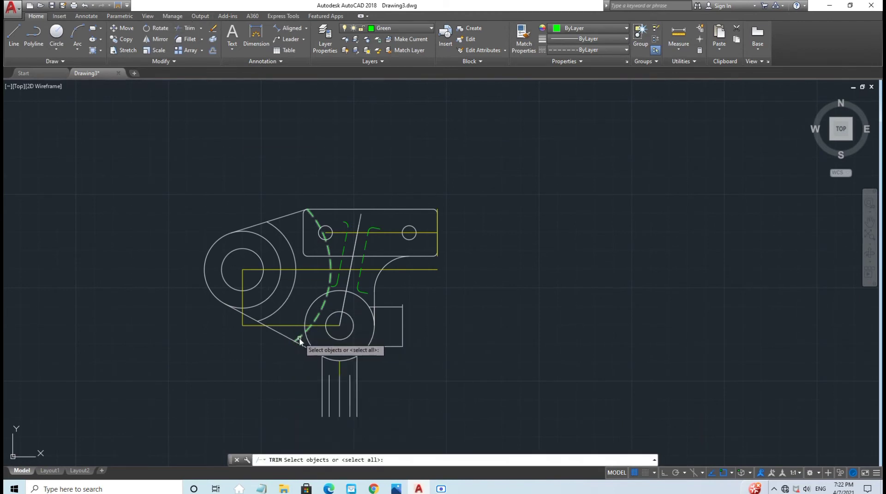
key("Return")
left_click(396, 489)
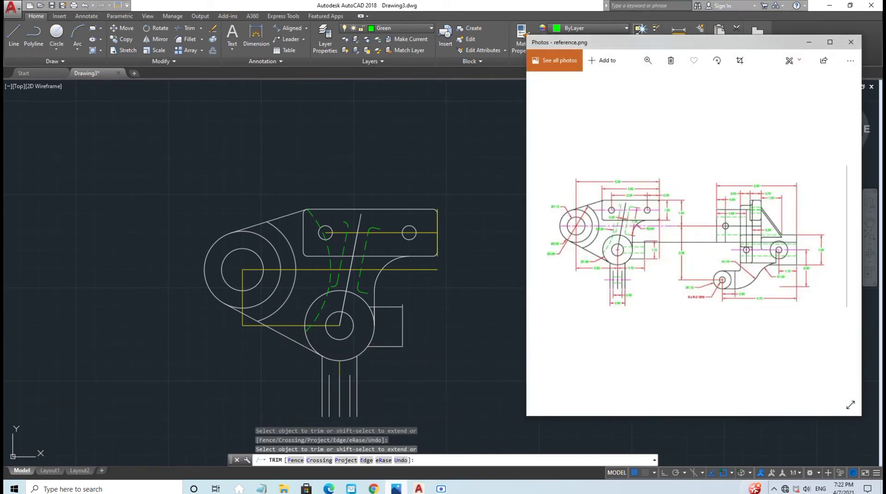
left_click(319, 223)
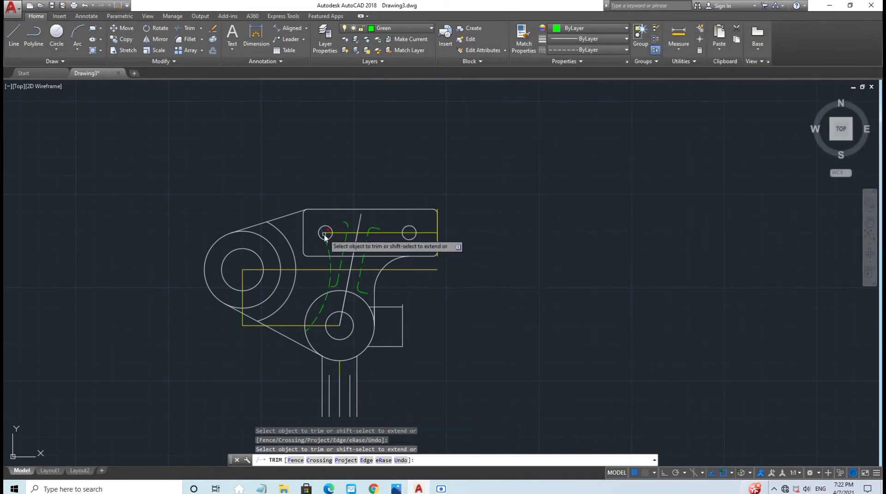
left_click(396, 490)
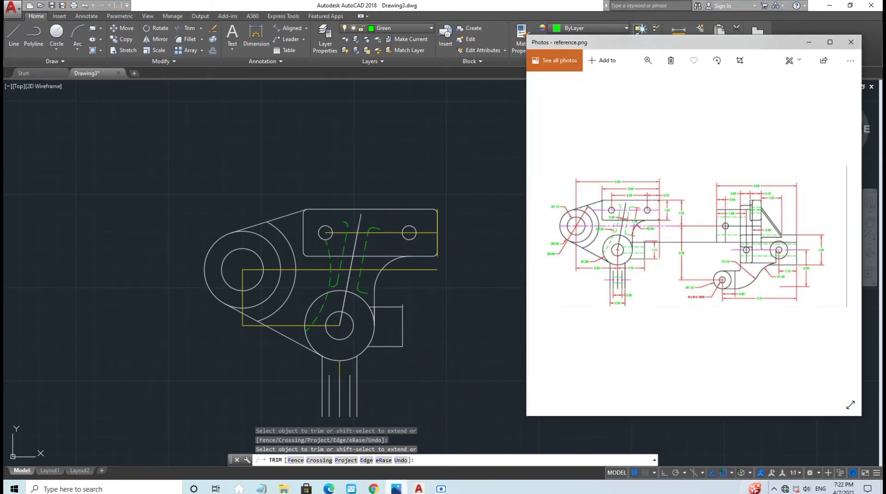
left_click(396, 490)
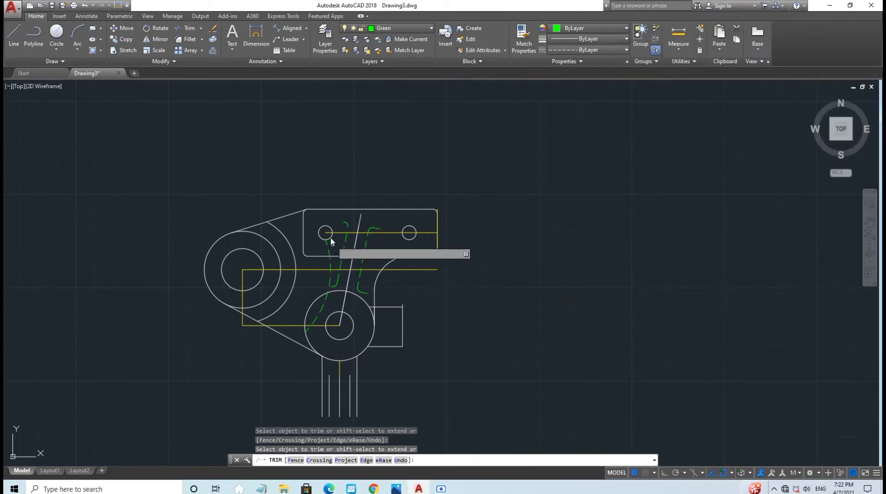
left_click(328, 248)
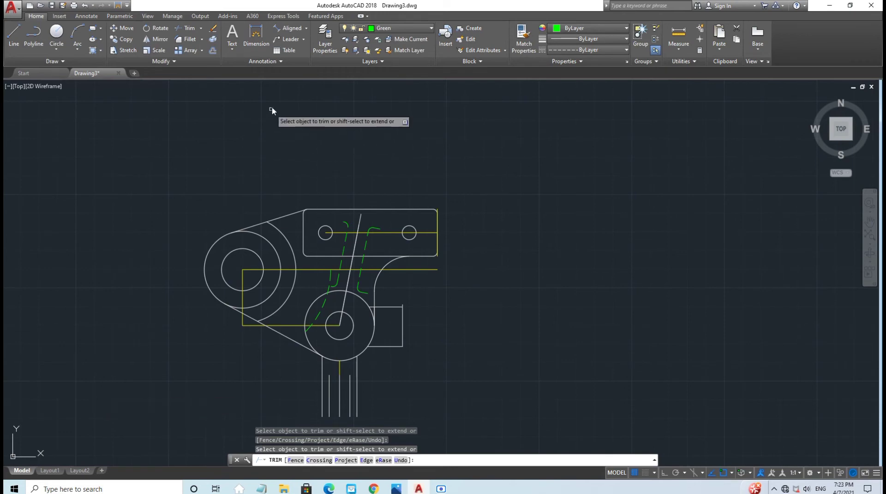
left_click(397, 29)
left_click(392, 82)
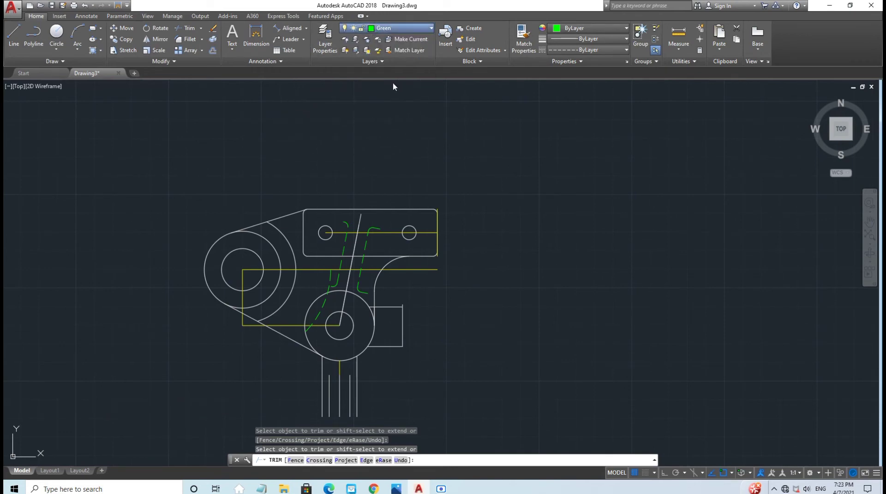
Step: With Ortho on, draw a 0.15 guide line straight down from the small circle's centre
left_click(14, 33)
middle_click_drag(407, 368, 394, 283)
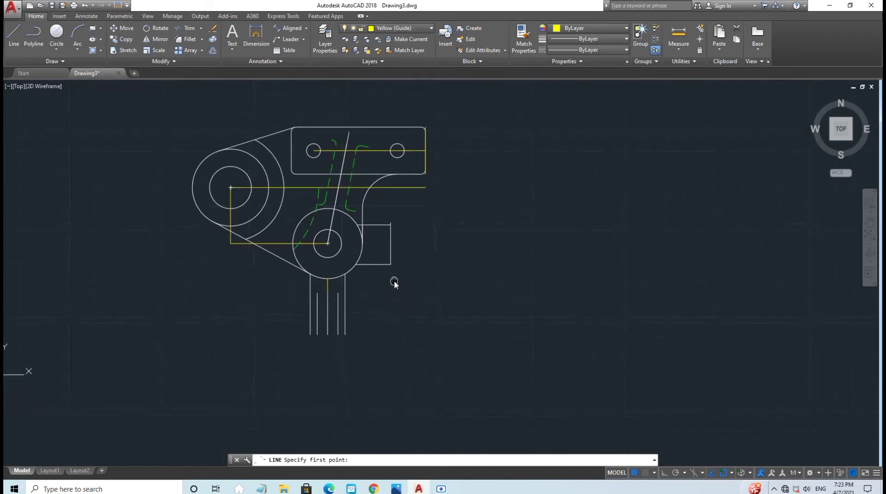
scroll(393, 283, "up", 4)
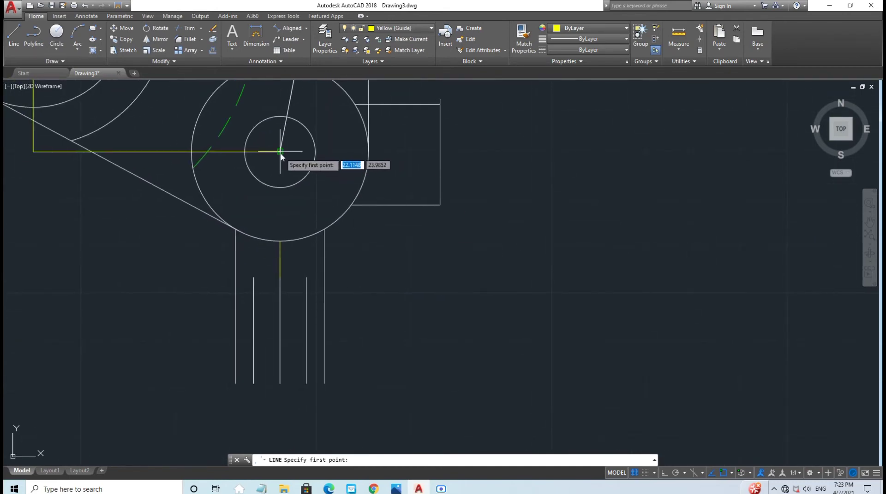
left_click(281, 153)
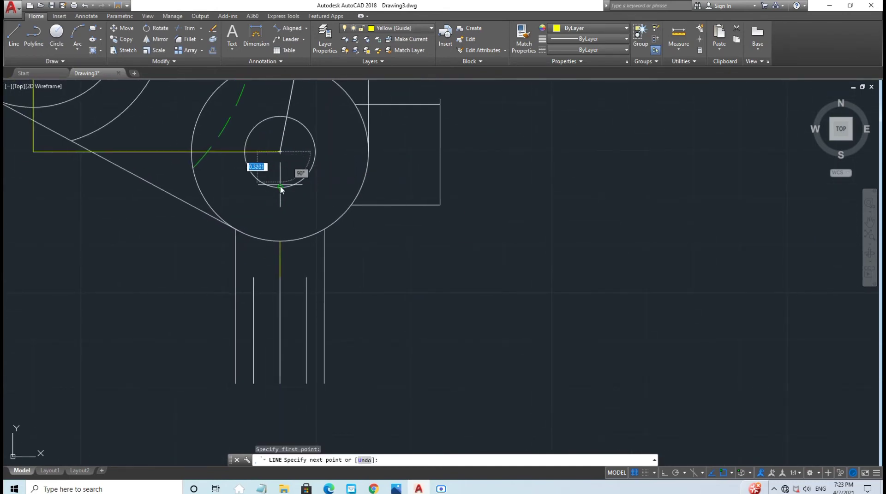
left_click(664, 472)
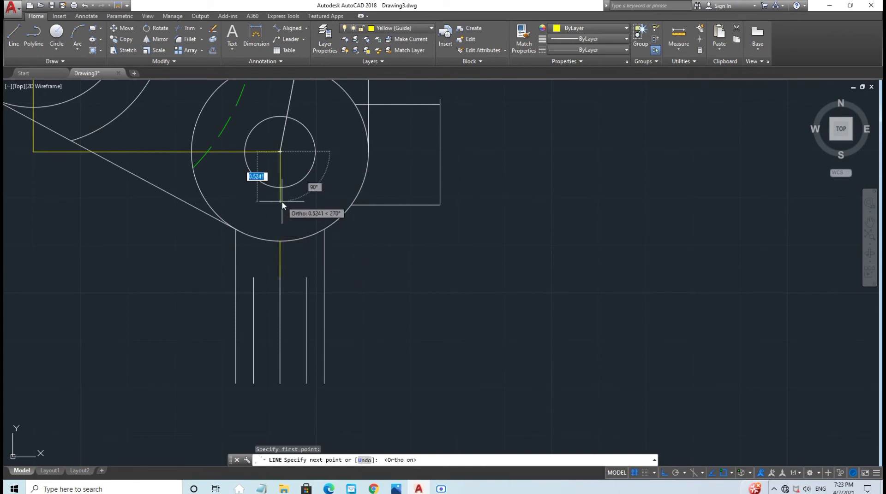
type("0")
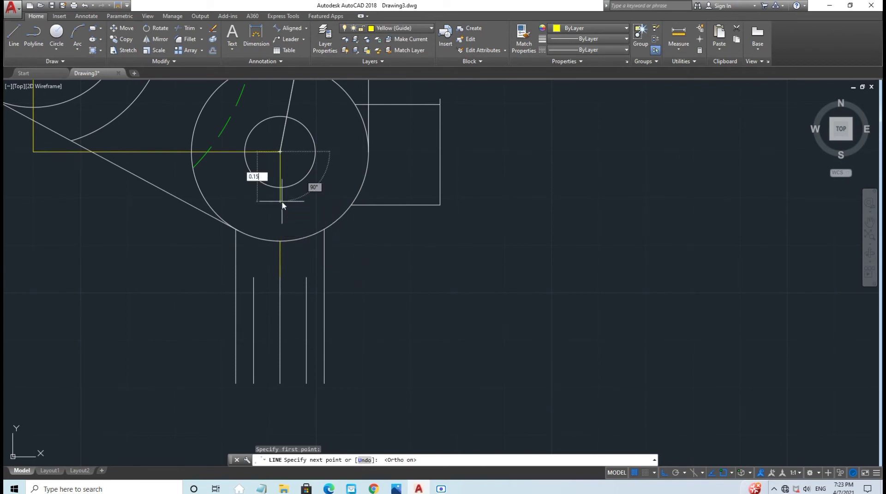
type(".15")
key("Return")
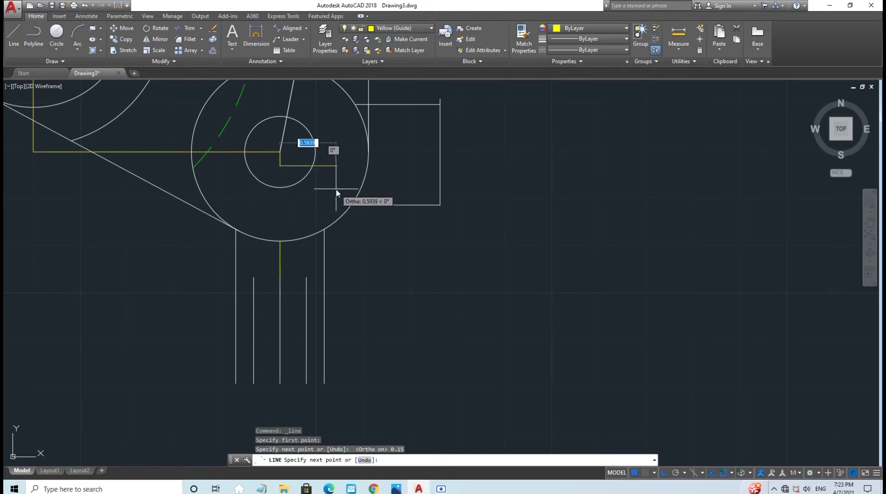
key("Escape")
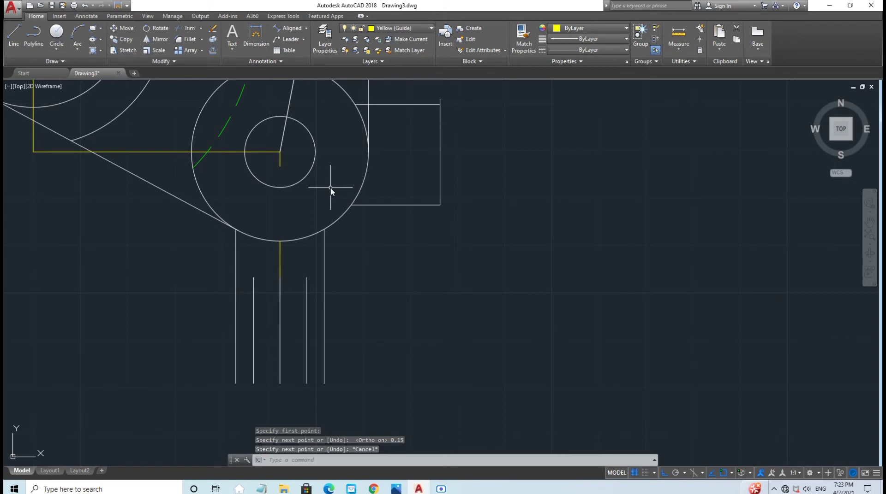
Step: Draw a second 0.15 guide line straight up from the small circle's centre
middle_click_drag(330, 192, 328, 237)
scroll(327, 237, "up", 2)
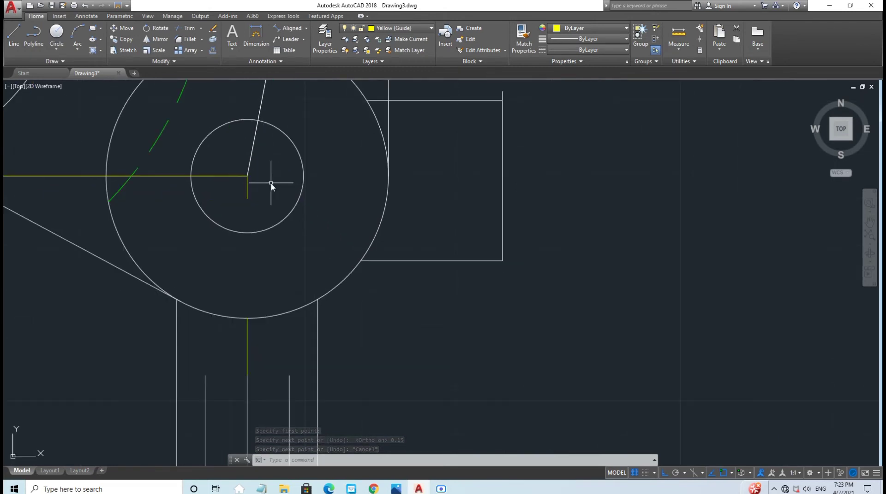
middle_click_drag(270, 184, 275, 227)
left_click(14, 33)
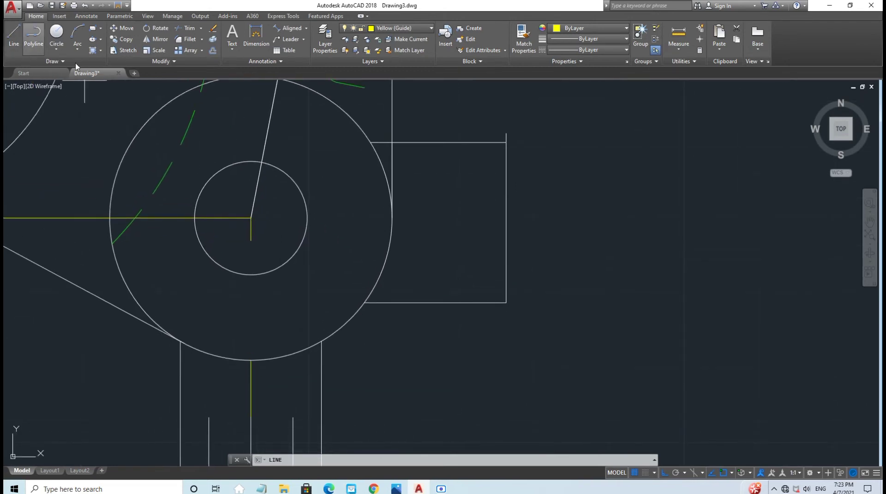
left_click(250, 218)
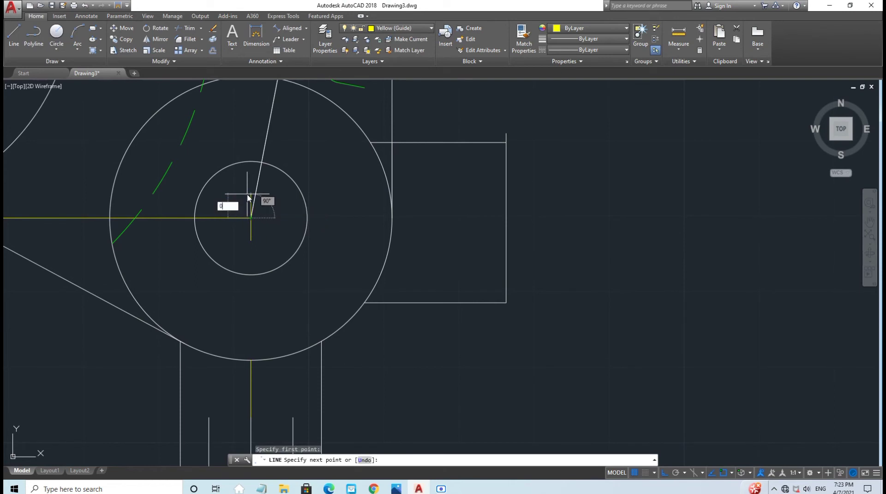
type("0.15")
key("Return")
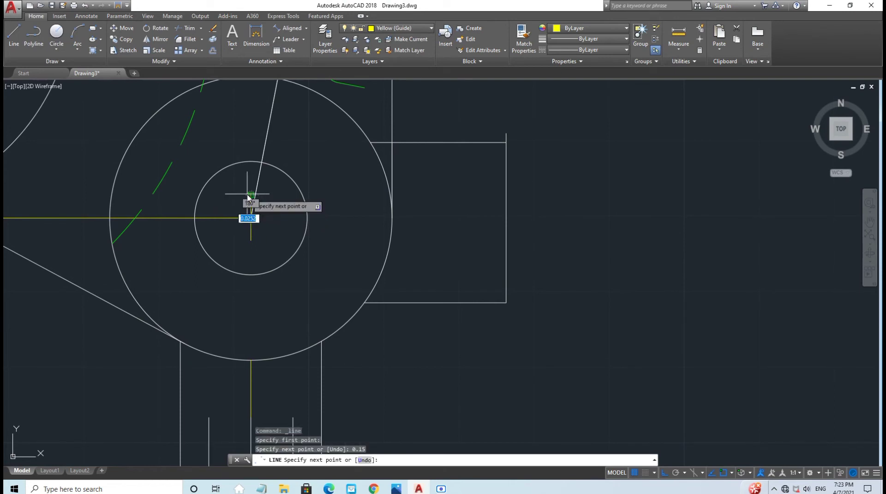
key("Escape")
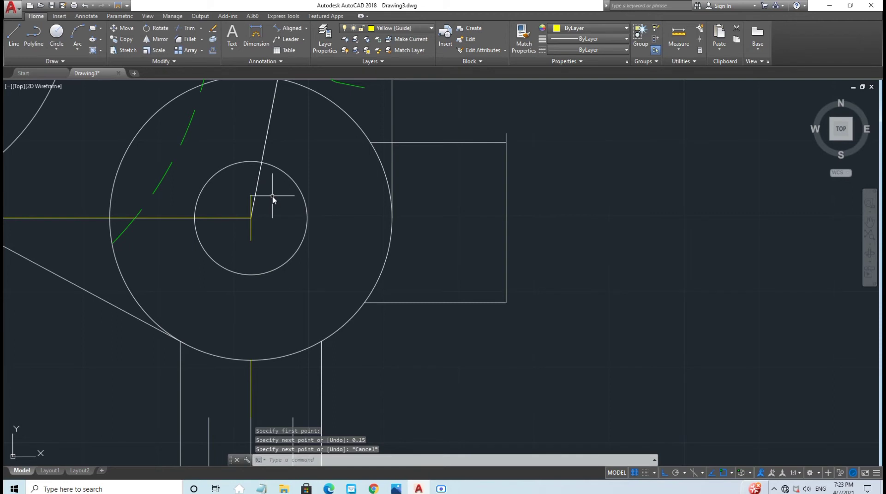
Step: On the Green layer, draw two horizontal lines from the guide ends to the rectangle's right edge
left_click(387, 29)
left_click(390, 51)
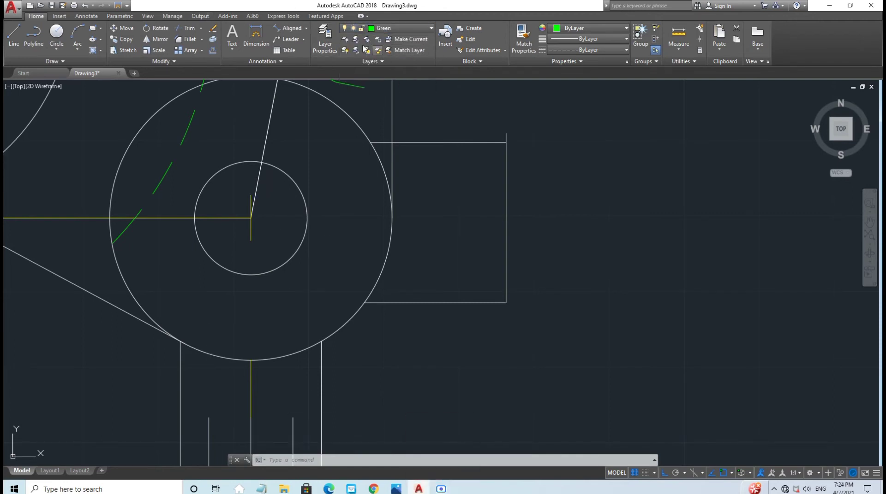
left_click(13, 35)
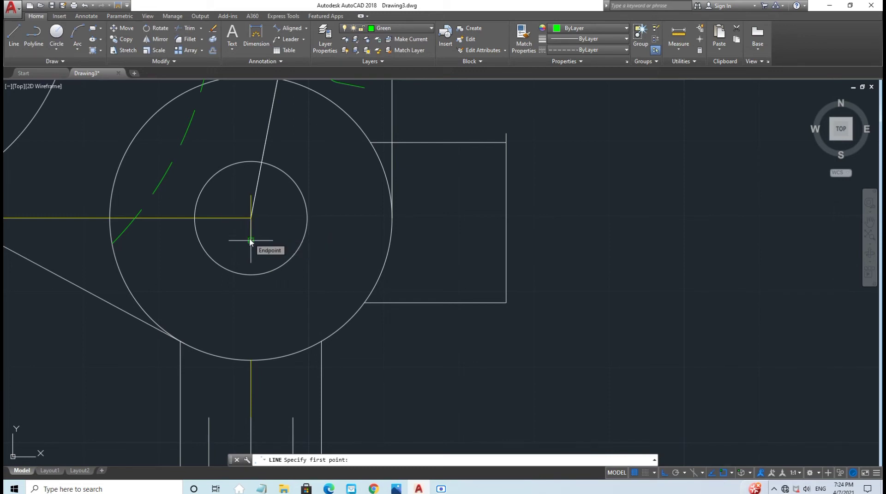
left_click(251, 240)
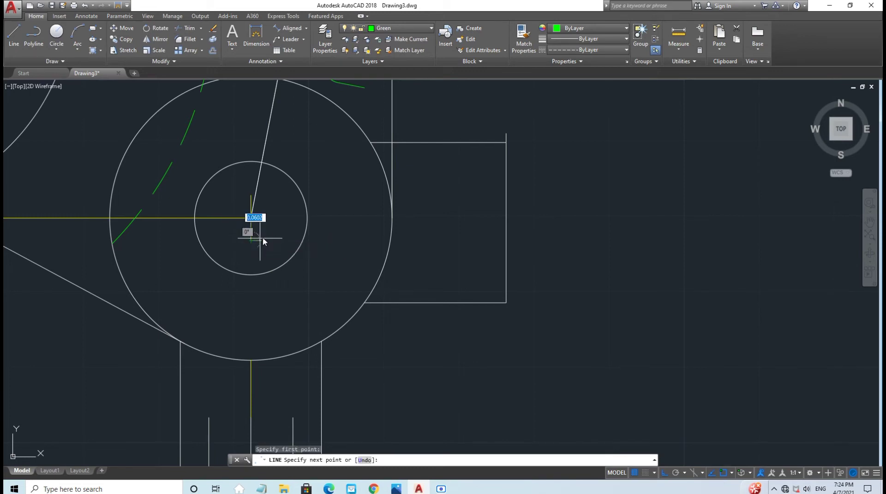
left_click(506, 241)
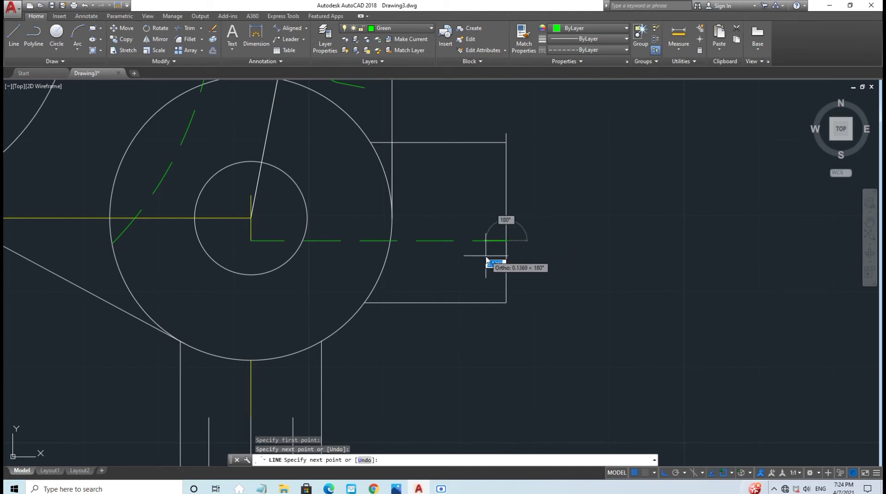
key("Escape")
left_click(14, 34)
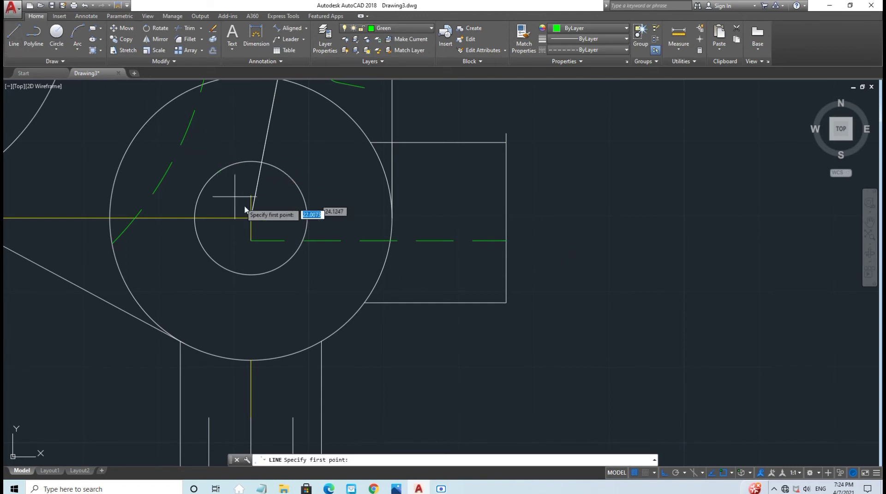
left_click(250, 195)
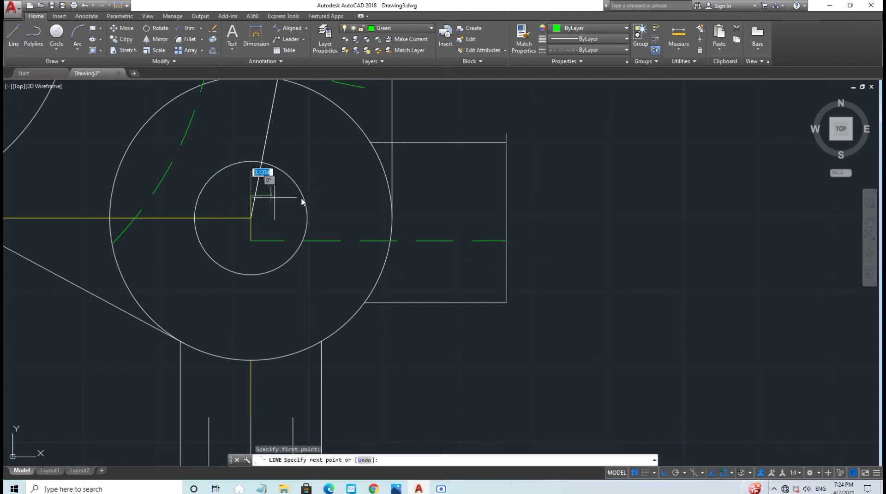
left_click(506, 196)
key("Escape")
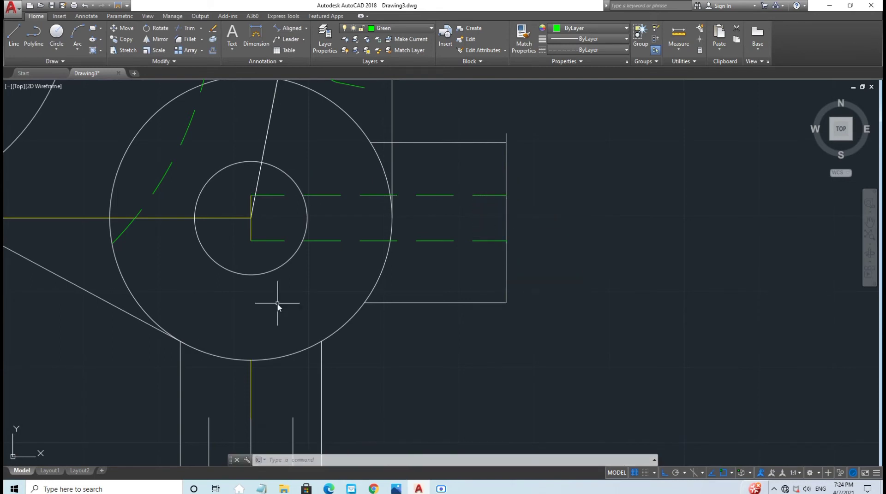
Step: Make Yellow (Guide) current and draw a 0.2 line up the stem's middle vertical line
left_click(401, 28)
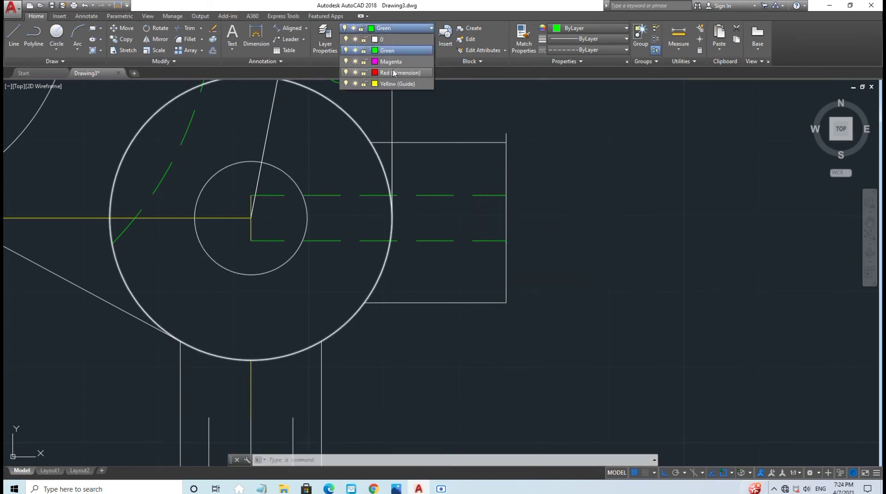
left_click(393, 85)
middle_click_drag(419, 352, 427, 210)
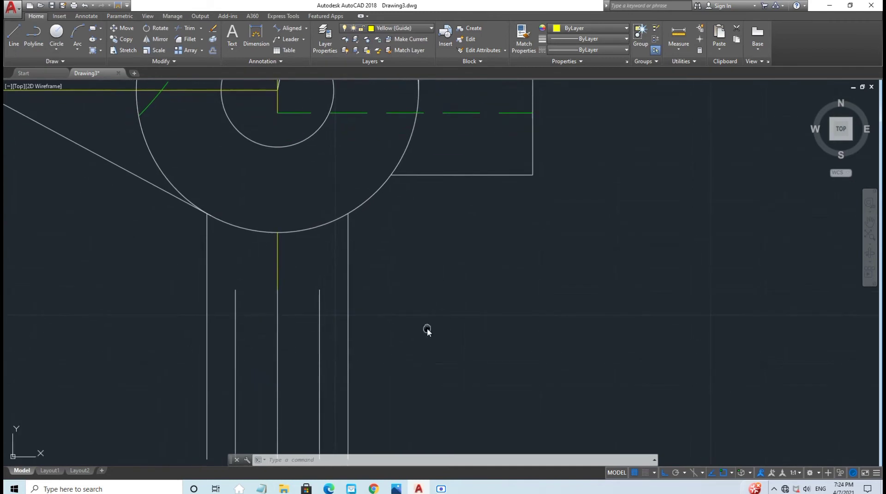
middle_click_drag(427, 328, 427, 250)
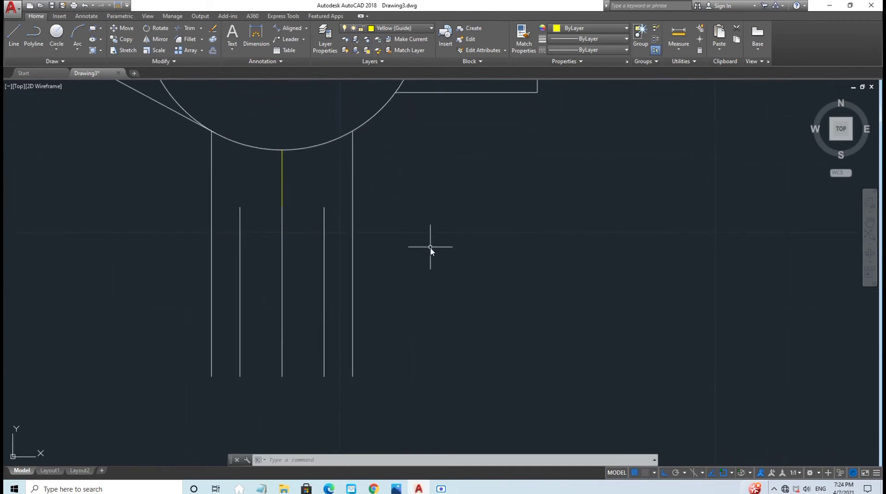
left_click(11, 41)
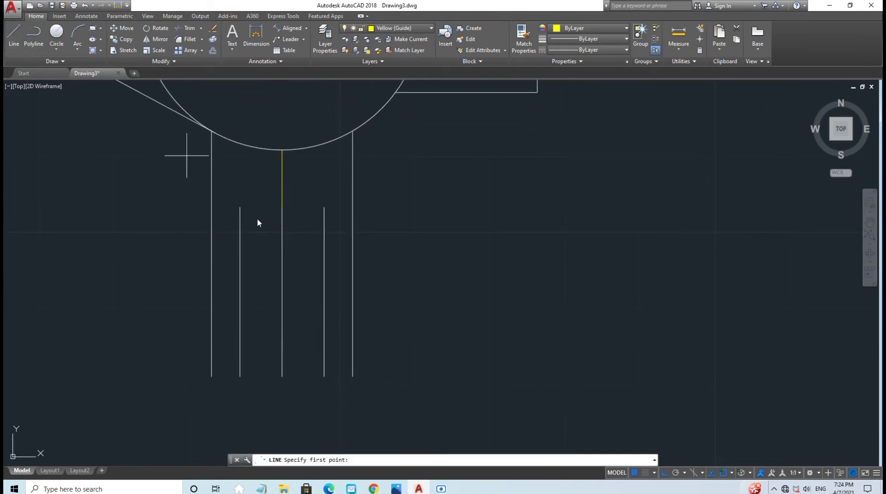
left_click(282, 292)
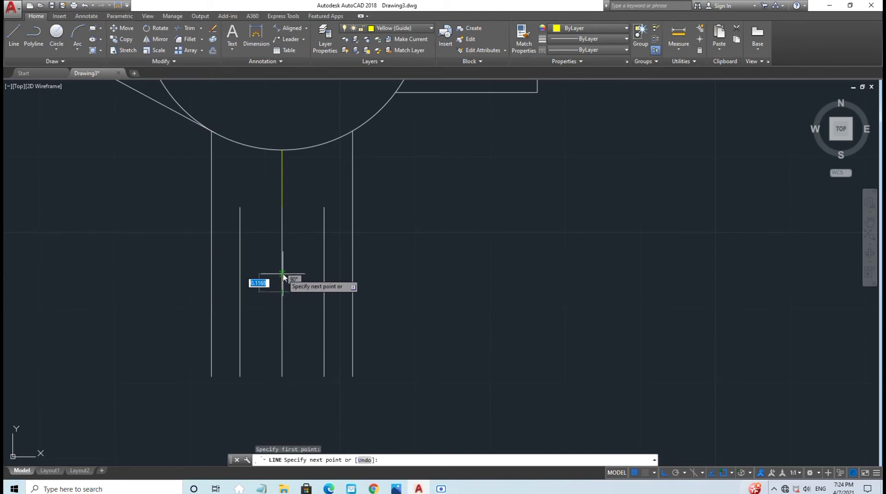
type("0")
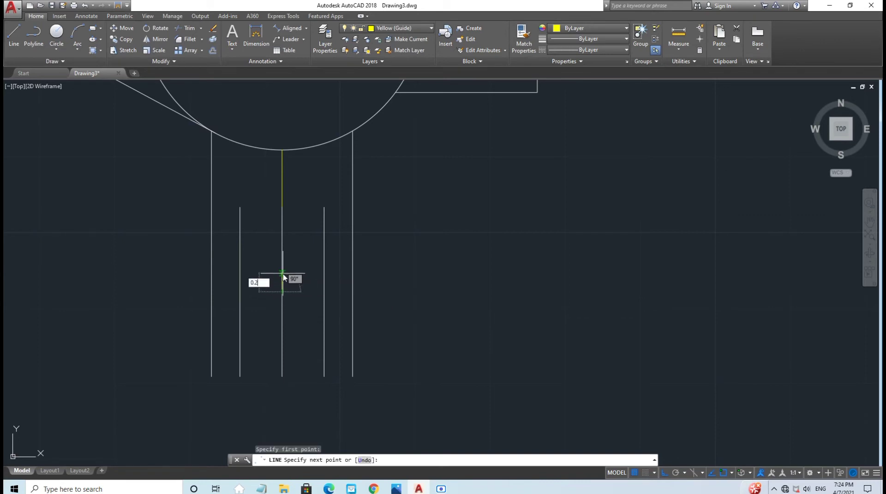
type(".2")
key("Return")
key("Escape")
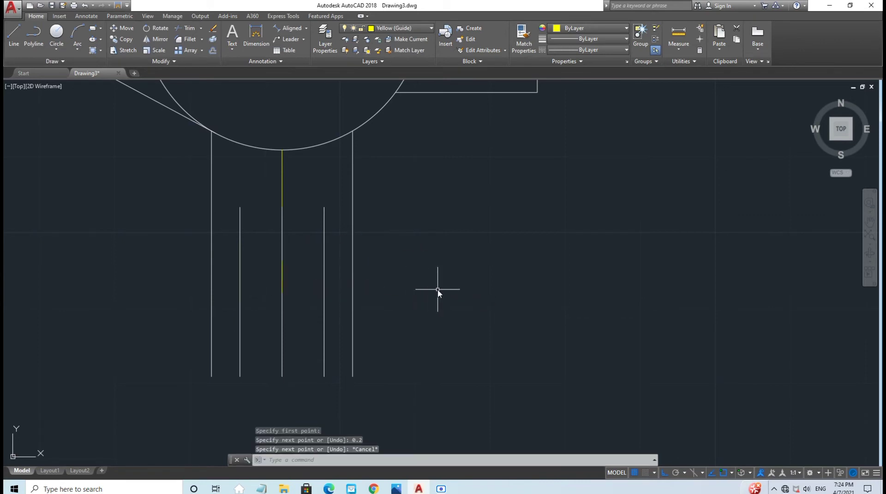
left_click(384, 27)
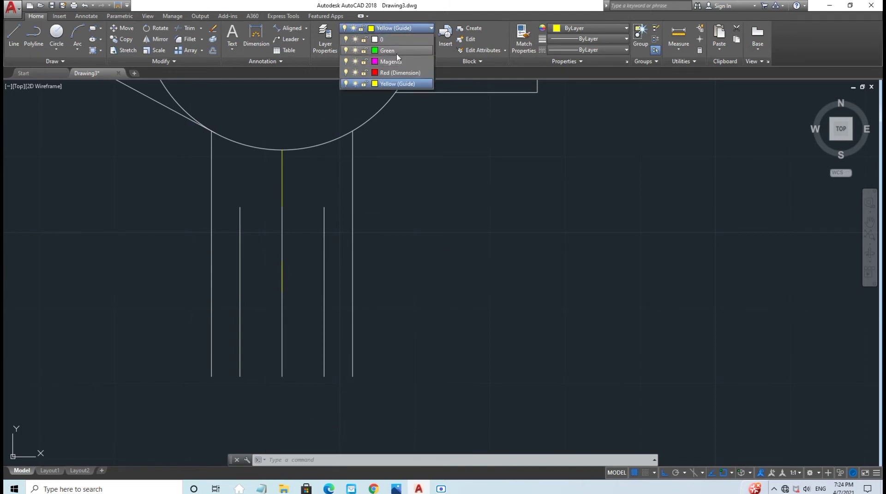
Step: On the Green layer, draw a short horizontal line across the shaft, stretching it to the right vertical line
left_click(382, 40)
left_click(19, 35)
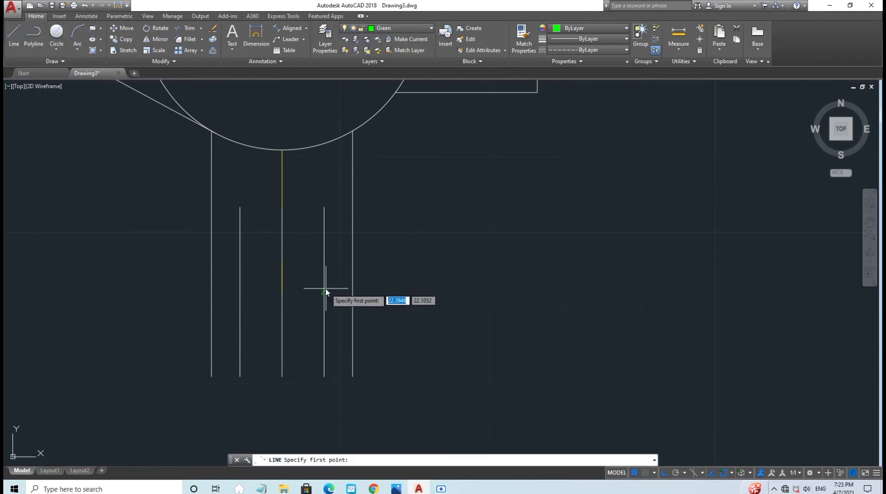
left_click(282, 261)
left_click(240, 263)
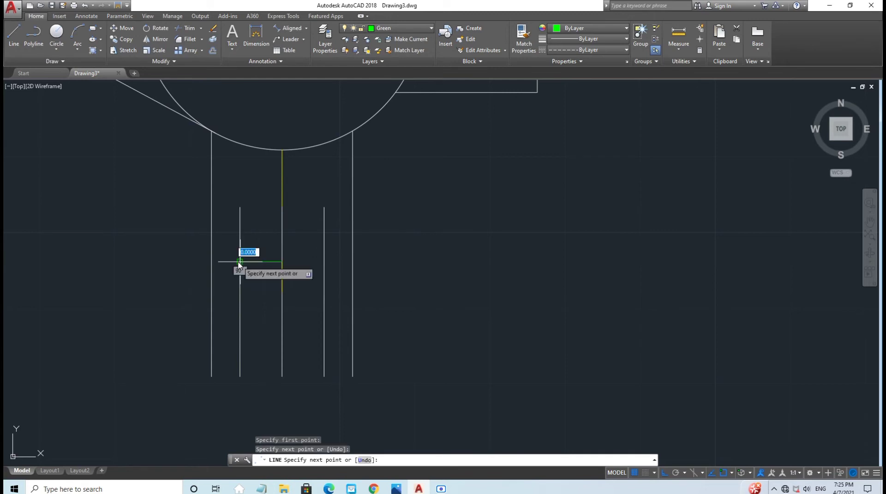
key("Escape")
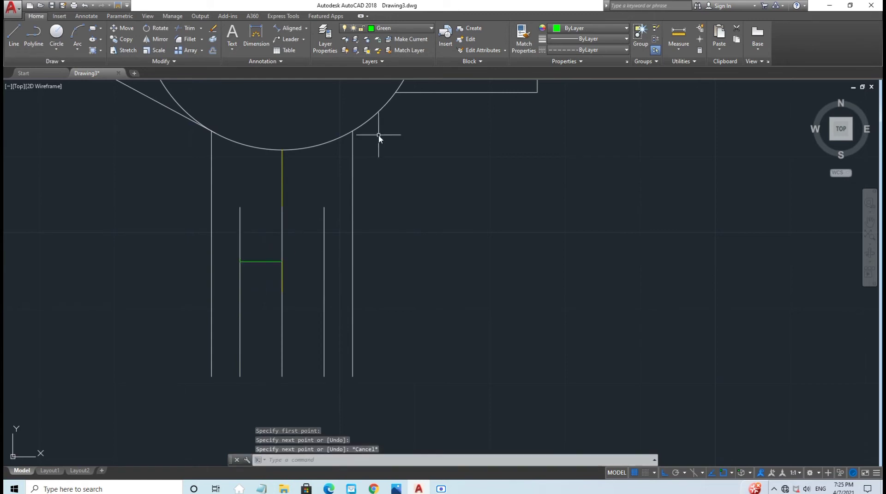
left_click(267, 262)
left_click(282, 262)
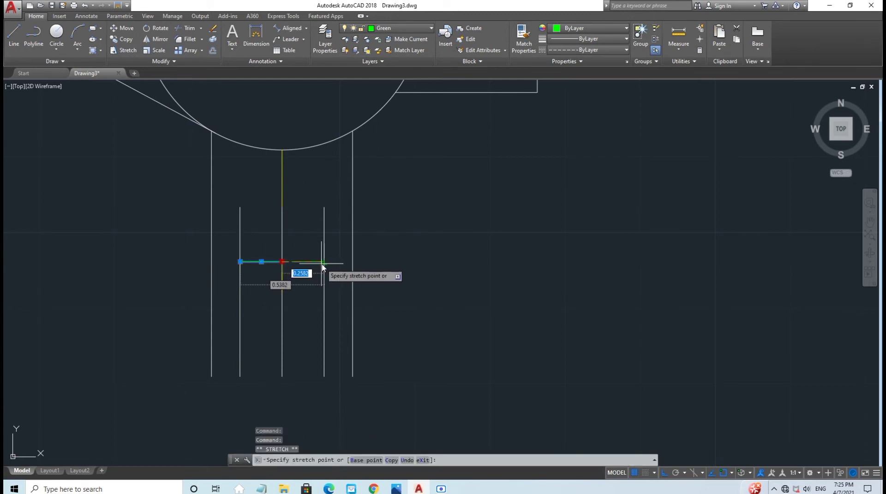
left_click(324, 261)
key("Escape")
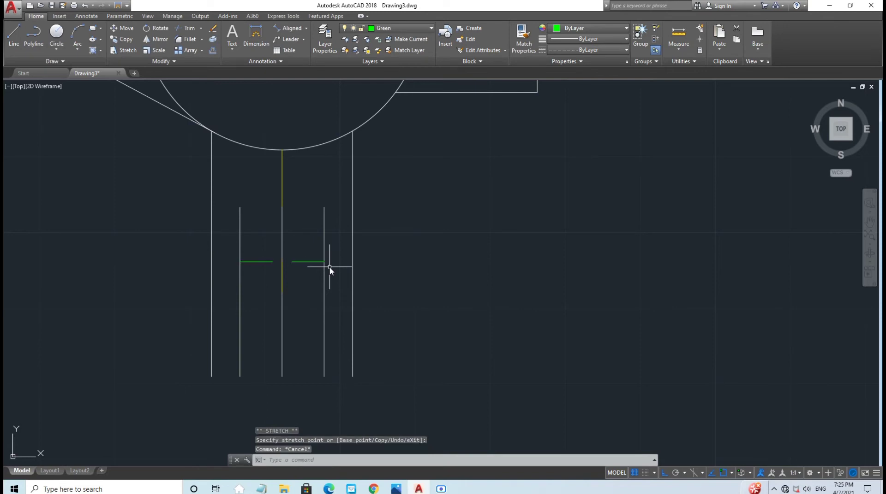
Step: Offset the green shaft lines 0.40 downward with OF
type("OF")
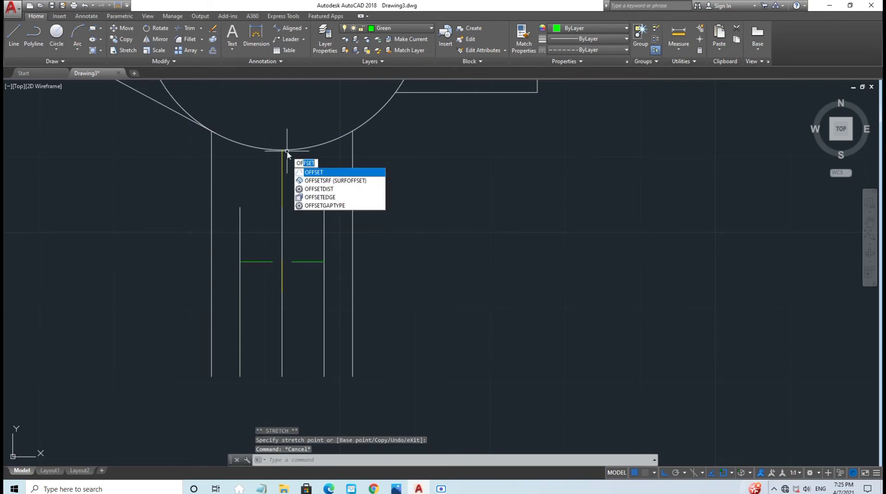
key("Return")
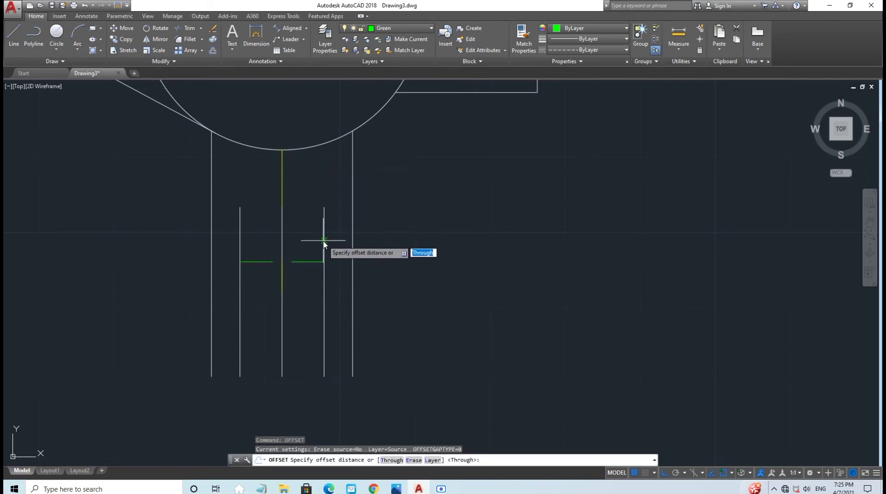
key("Return")
left_click(316, 262)
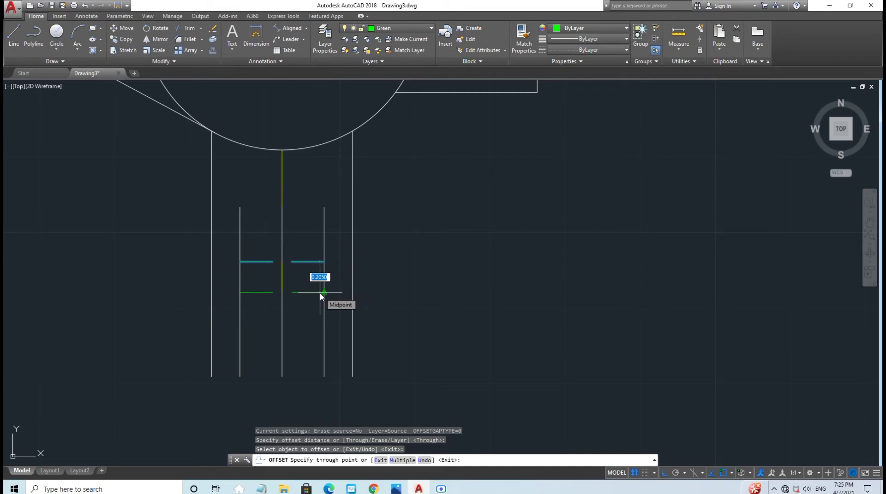
type("0.")
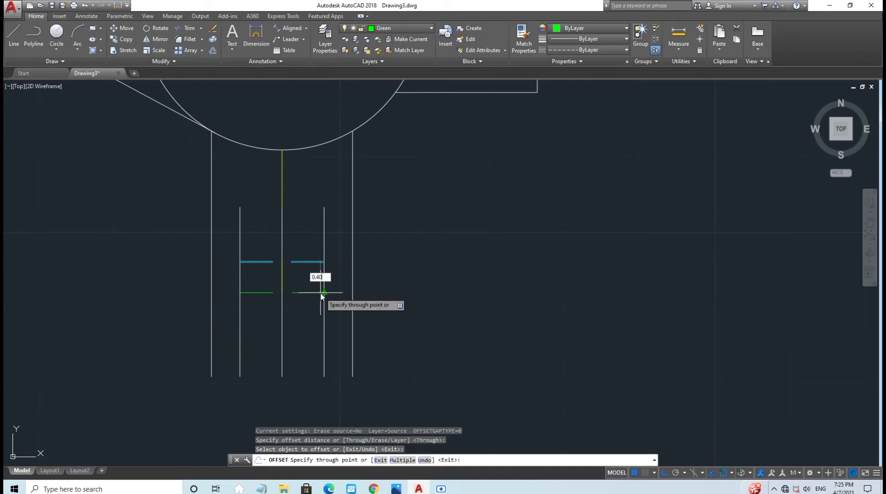
type("40")
key("Return")
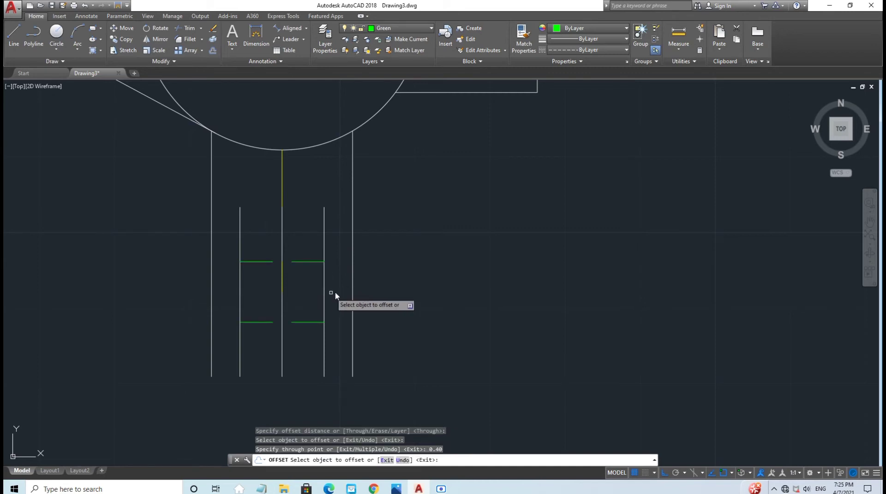
scroll(375, 274, "down", 2)
scroll(375, 274, "down", 2)
key("Escape")
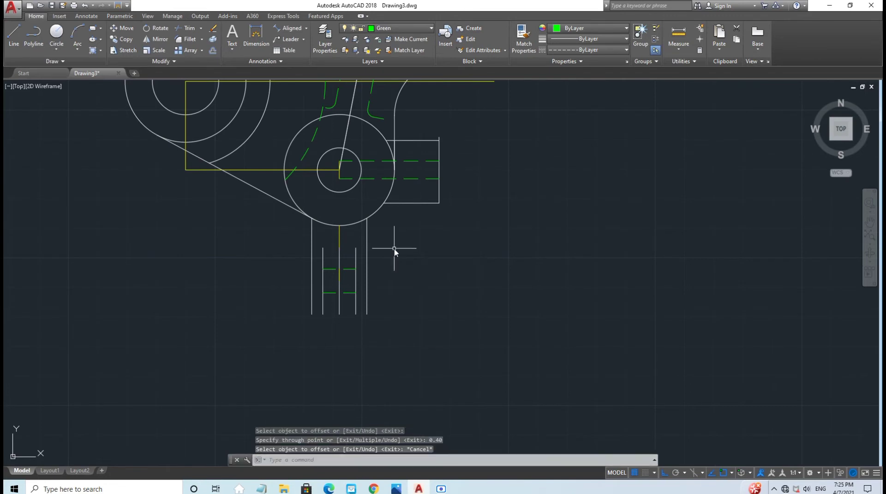
Step: Switch to the Magenta layer and draw a horizontal centre line through the slot's two holes
middle_click_drag(457, 265, 402, 362)
scroll(406, 342, "down", 2)
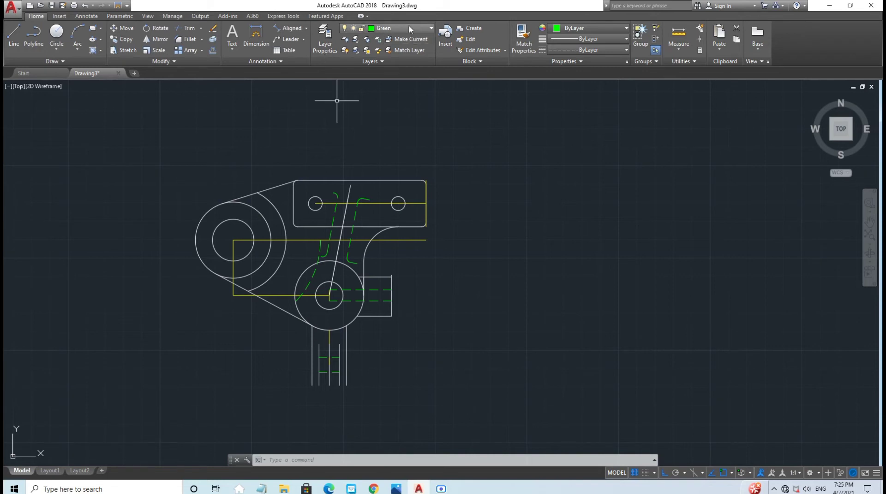
left_click(387, 27)
left_click(390, 61)
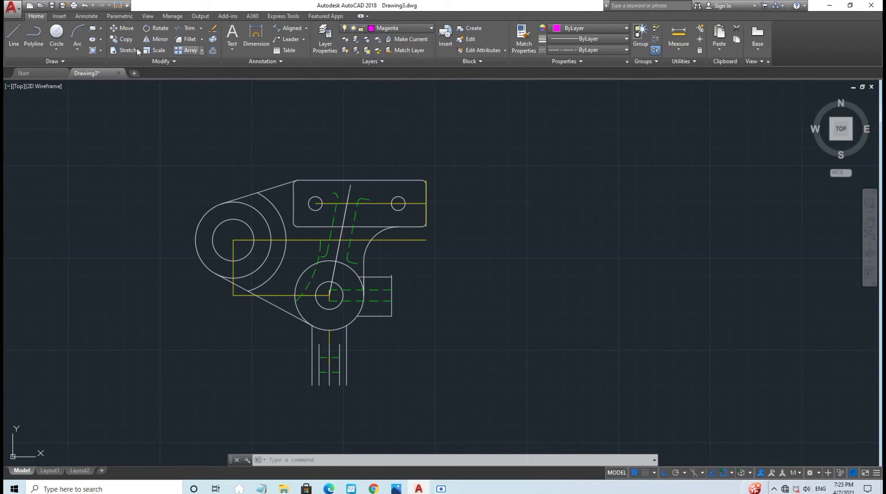
left_click(14, 36)
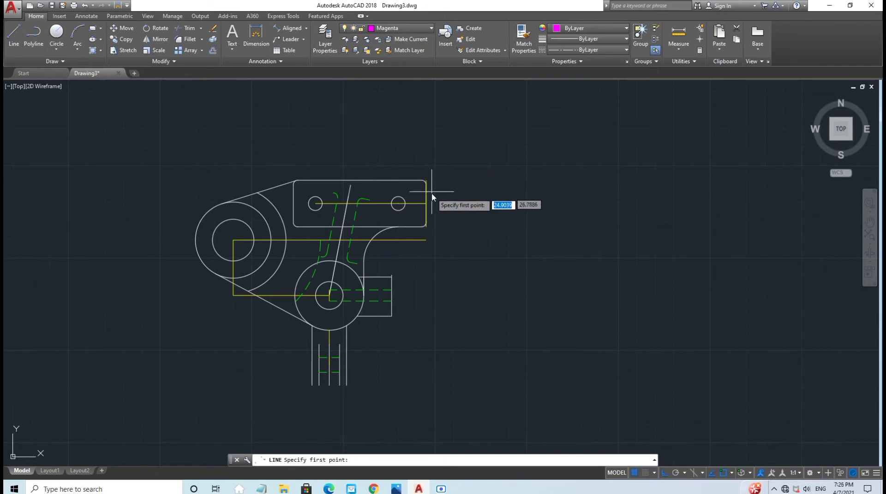
left_click(425, 204)
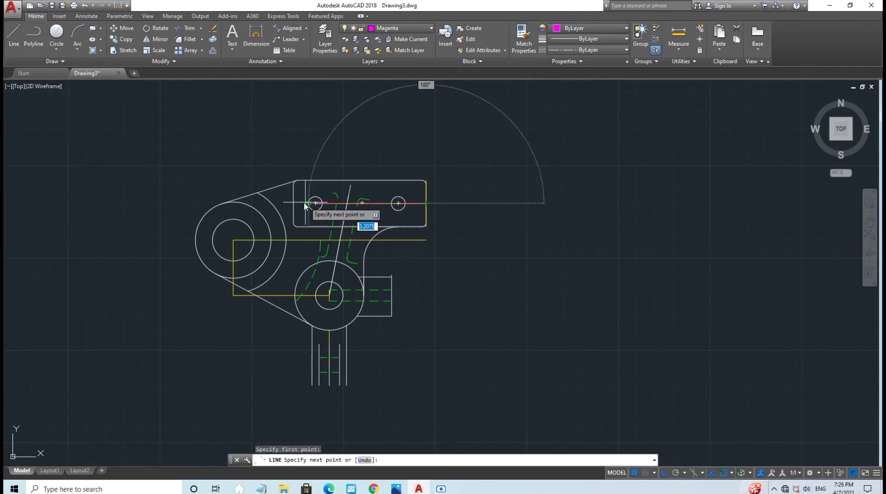
left_click(273, 203)
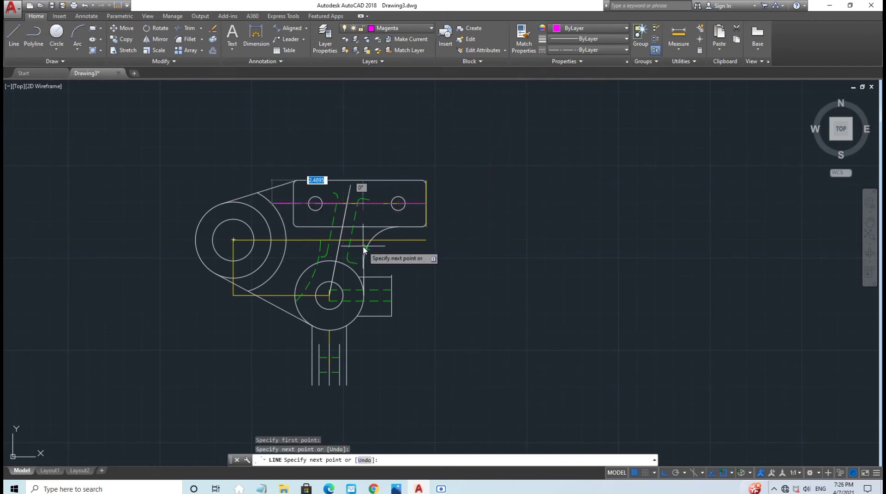
key("Escape")
Step: Draw a 7-unit magenta centre line across the large left circle from its left edge
middle_click_drag(363, 249, 453, 202)
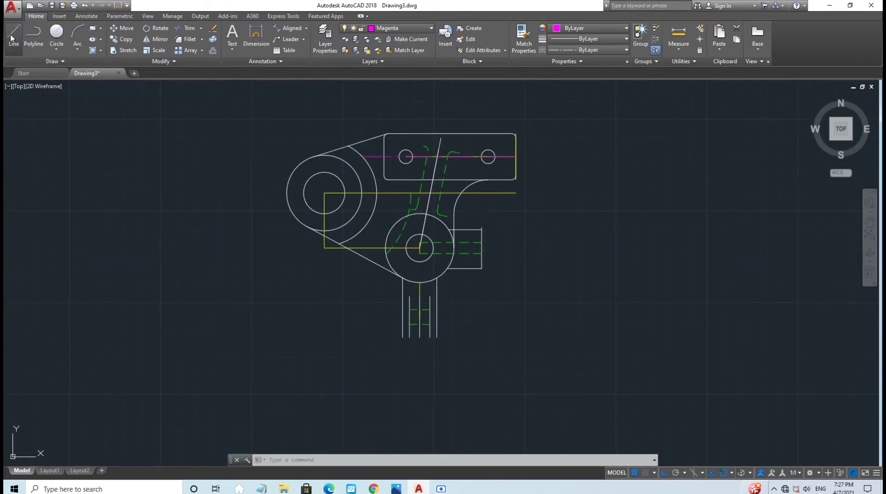
left_click(14, 35)
middle_click_drag(117, 160, 45, 204)
scroll(48, 202, "up", 2)
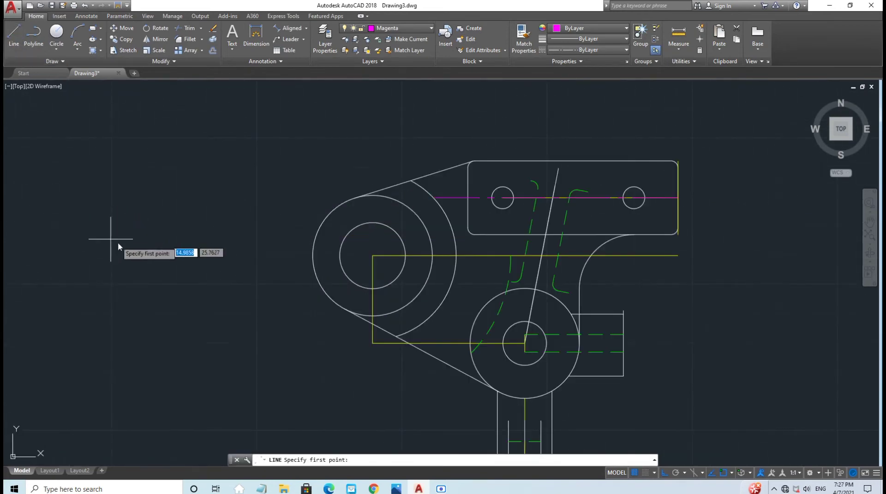
middle_click_drag(114, 242, 3, 207)
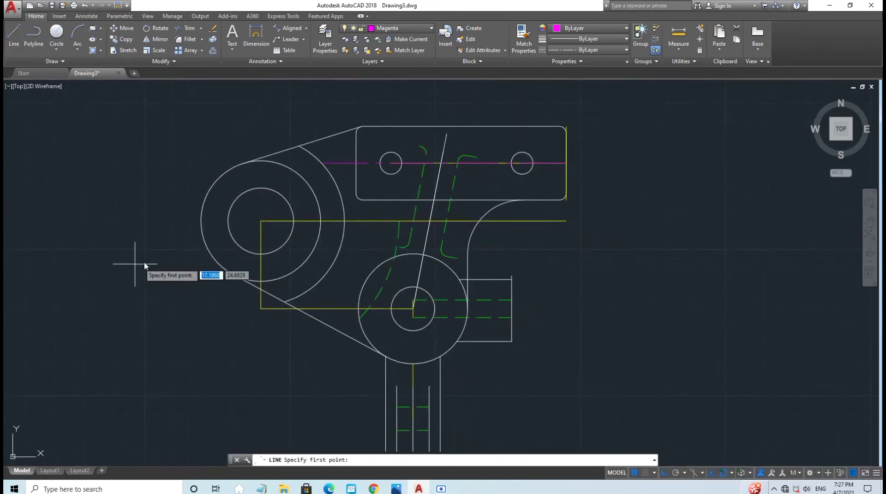
left_click(201, 221)
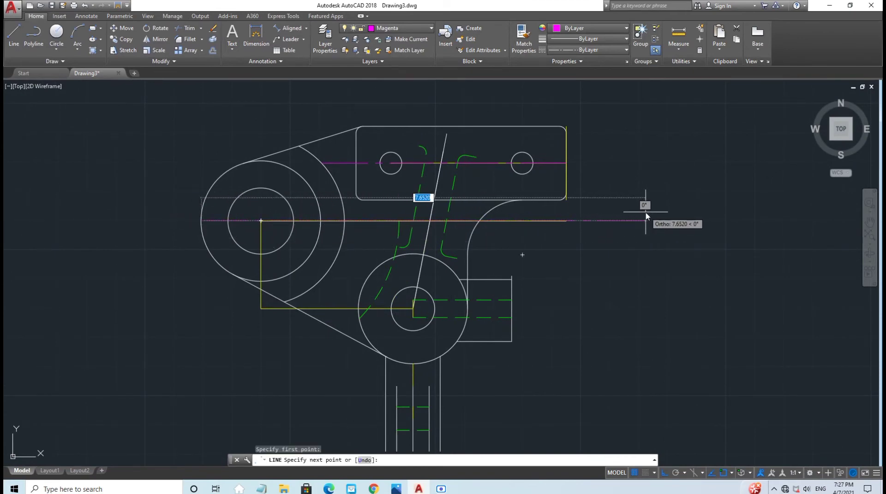
type("7")
key("Return")
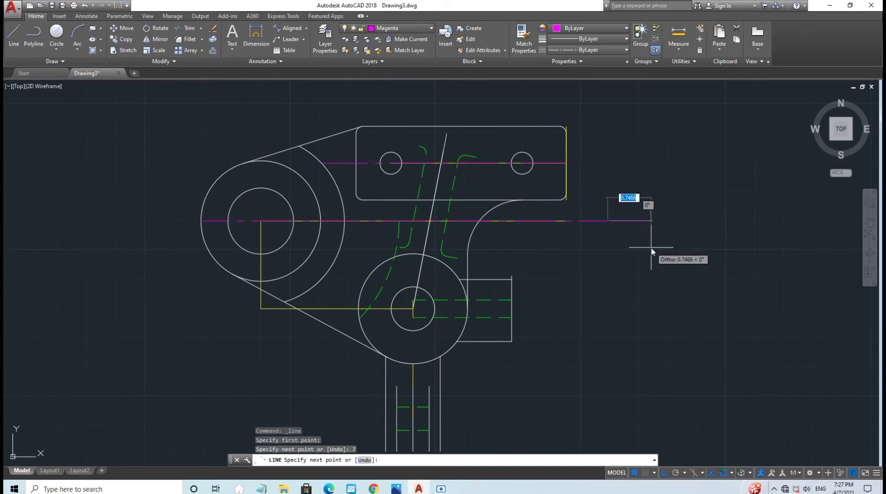
key("Escape")
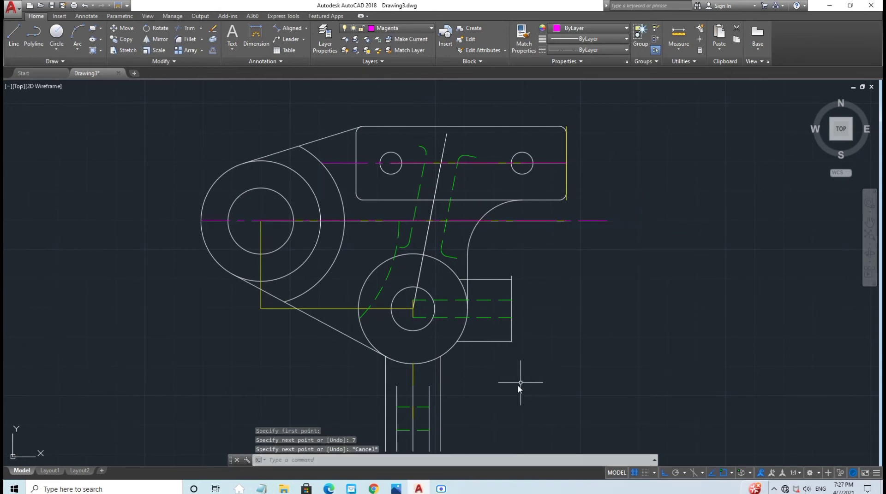
scroll(497, 386, "up", 2)
middle_click_drag(496, 385, 475, 259)
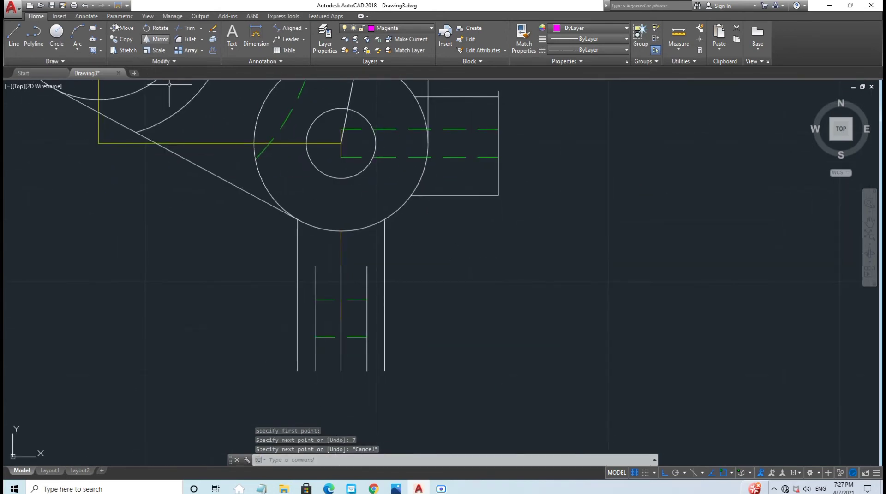
Step: Draw a 1-unit magenta line left from the shaft's centreline, then stretch its right end 1 unit
left_click(14, 35)
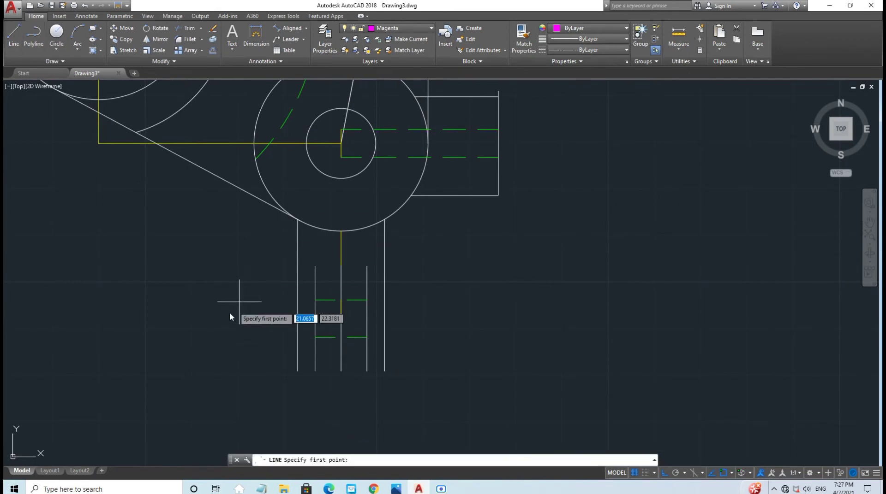
left_click(341, 318)
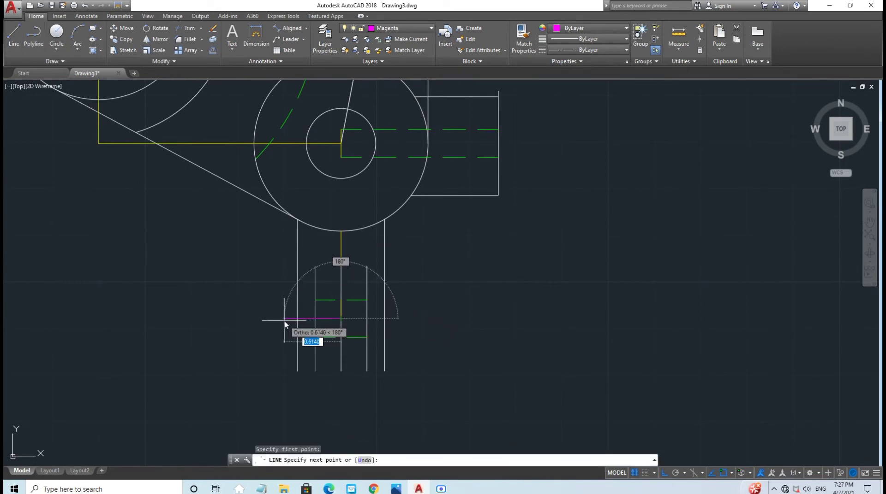
type("1")
key("Return")
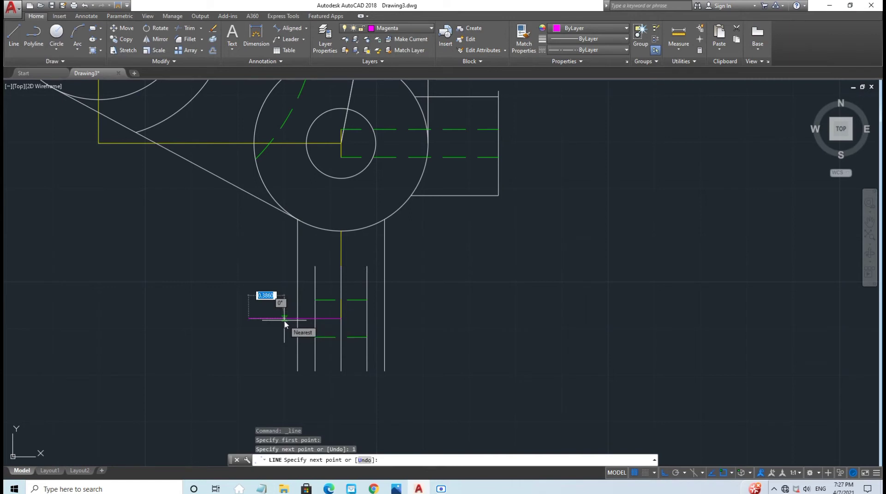
key("Escape")
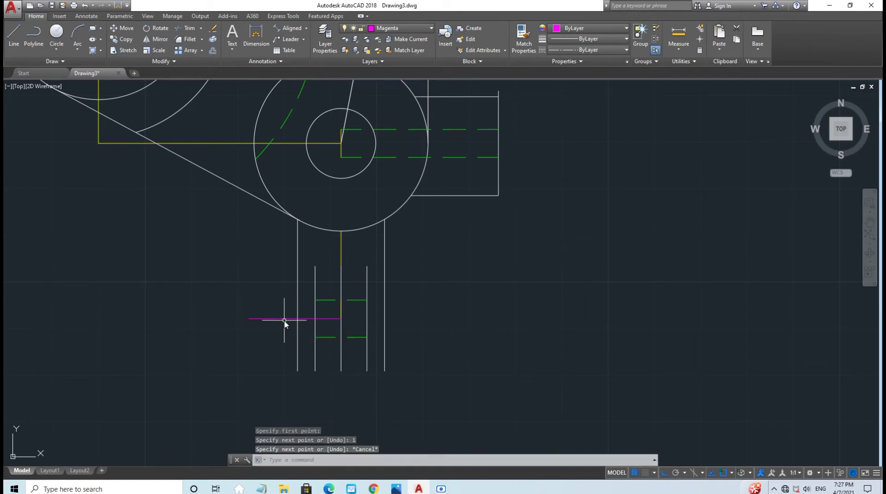
left_click(333, 318)
left_click(342, 318)
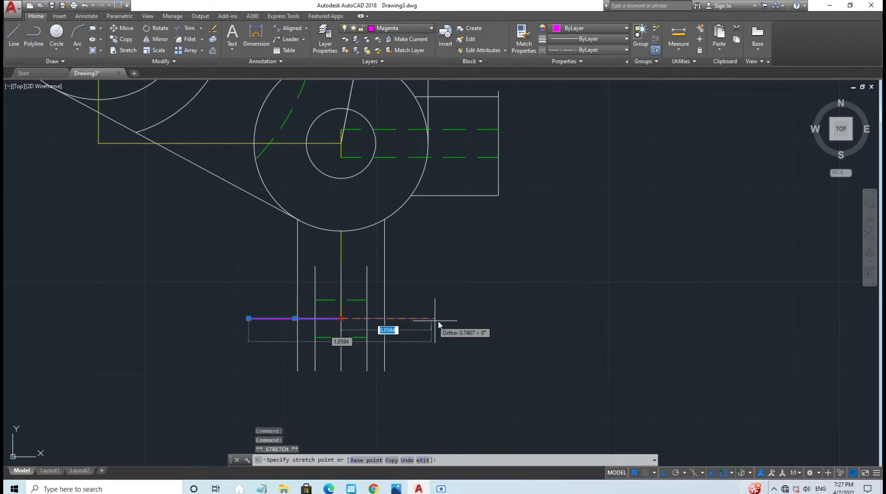
type("1")
key("Return")
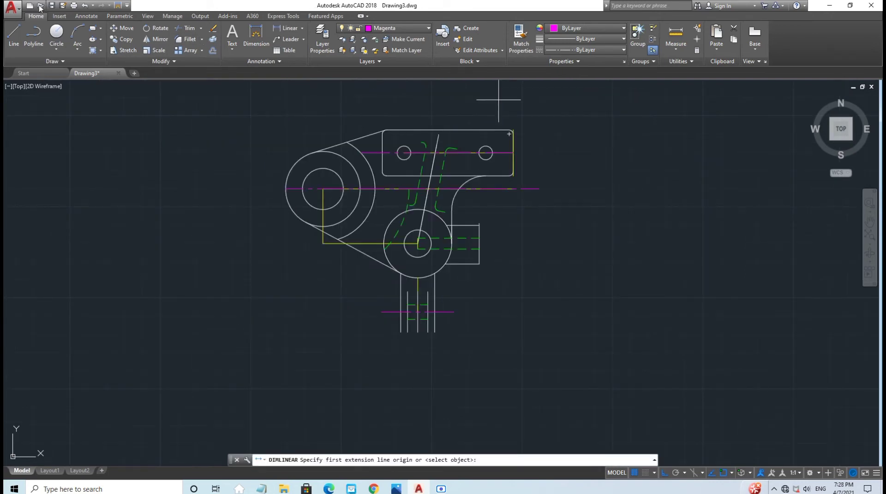
left_click(392, 28)
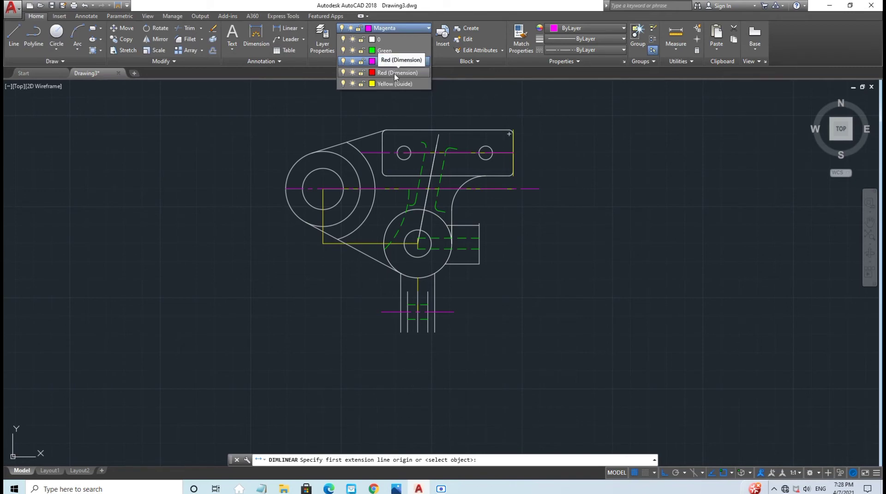
Step: On the Red (Dimension) layer, draw a 3.85-long line down from the left circle's top quadrant
left_click(394, 73)
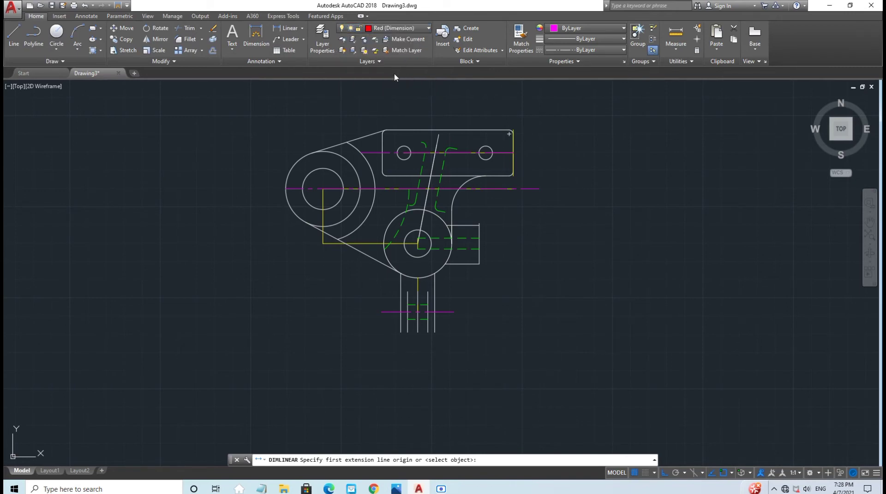
left_click(14, 34)
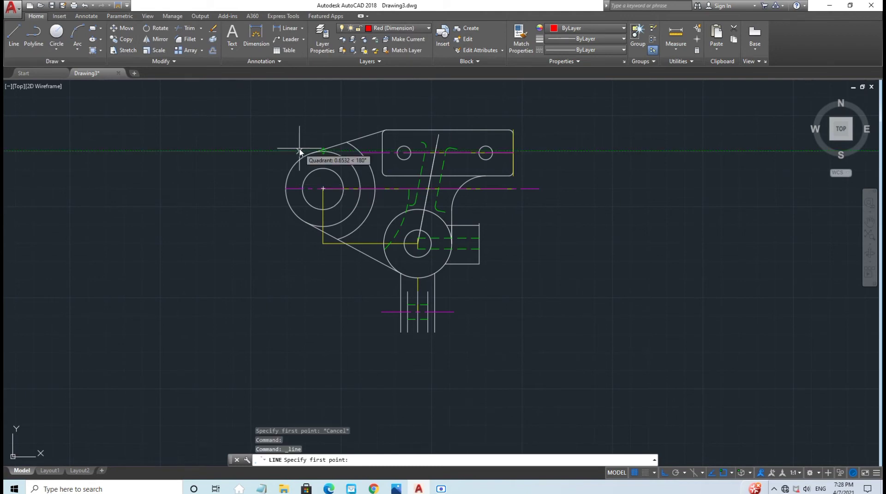
left_click(322, 150)
key("Escape")
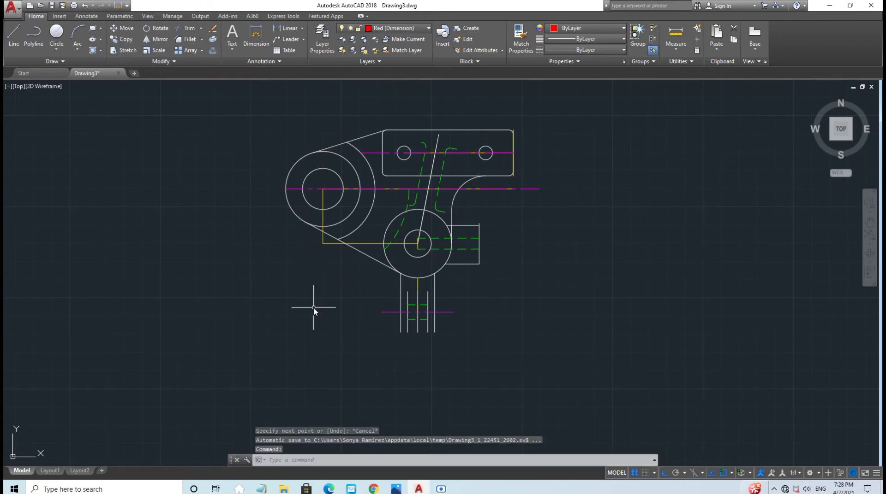
key("Return")
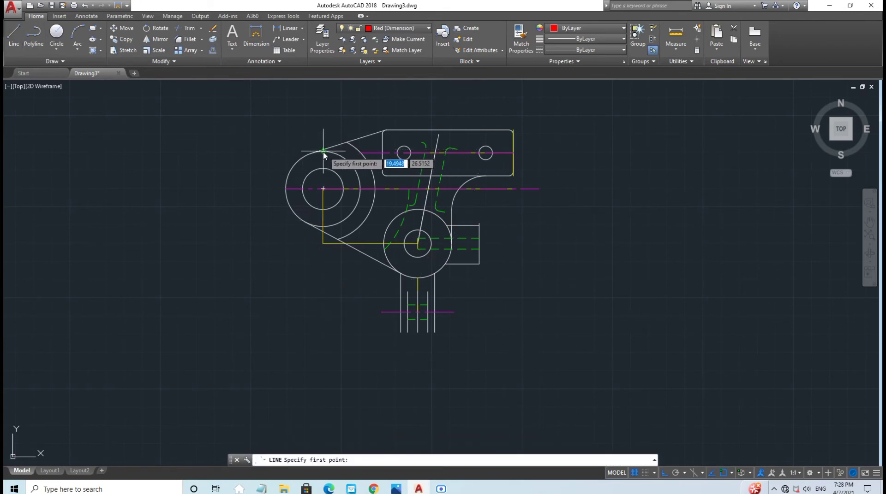
left_click(323, 151)
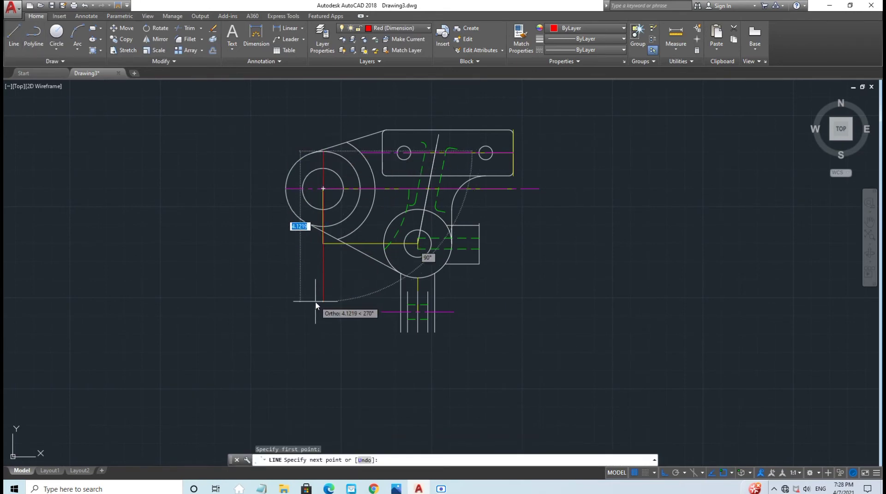
type("3.85")
key("Return")
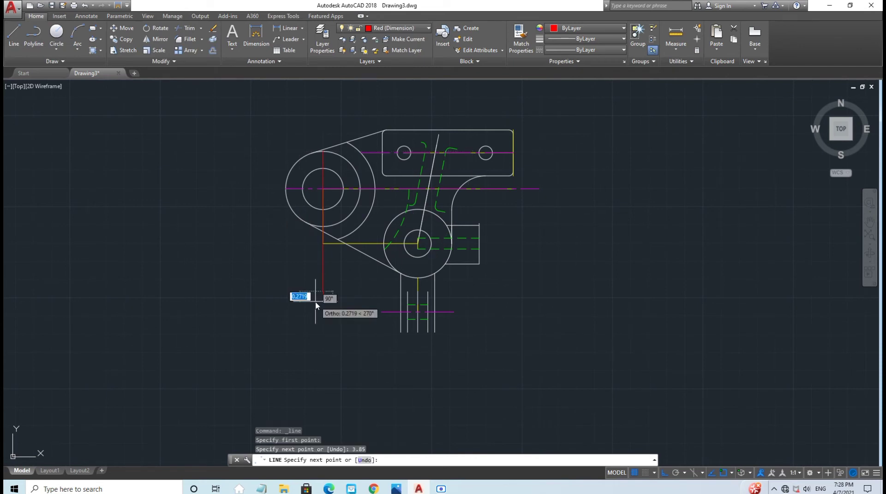
key("Escape")
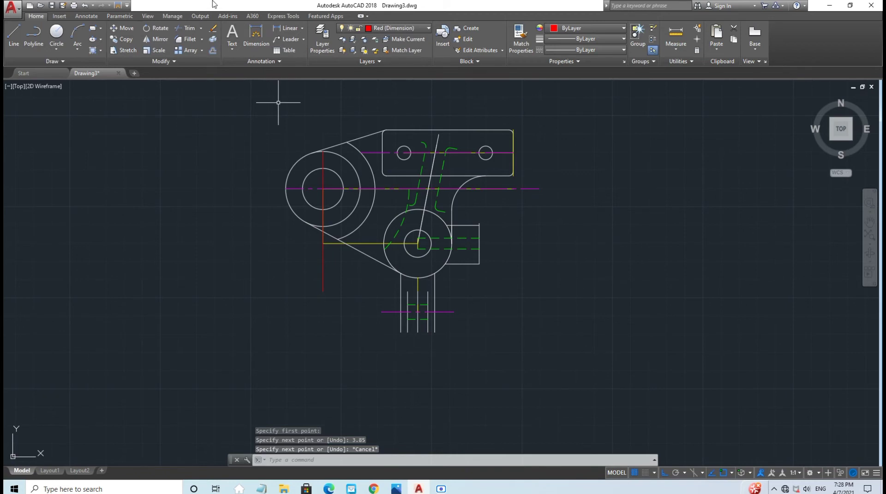
Step: Draw a 3.68-long red line down from the rectangle's top-right corner, then zoom in on the part
left_click(15, 35)
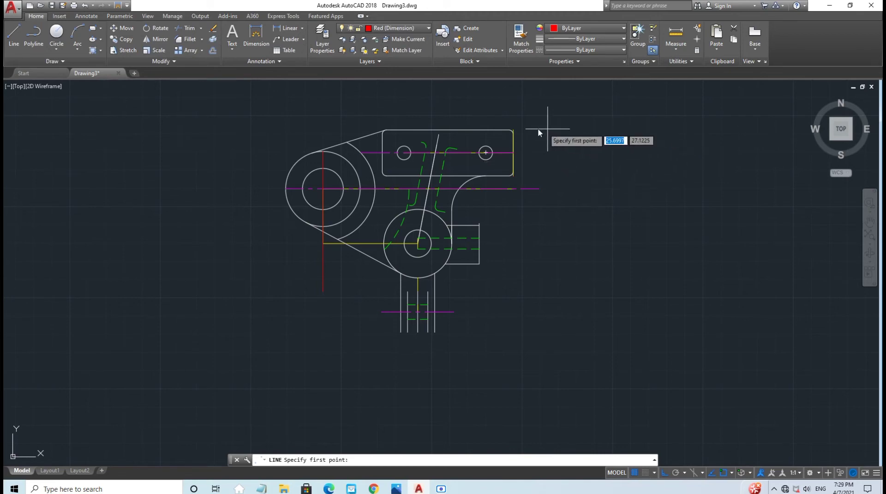
scroll(514, 126, "up", 3)
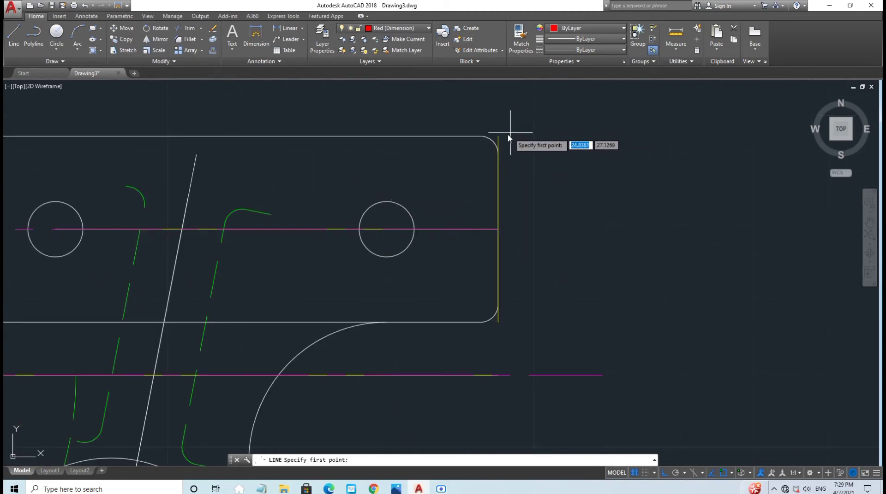
left_click(498, 137)
scroll(504, 136, "down", 4)
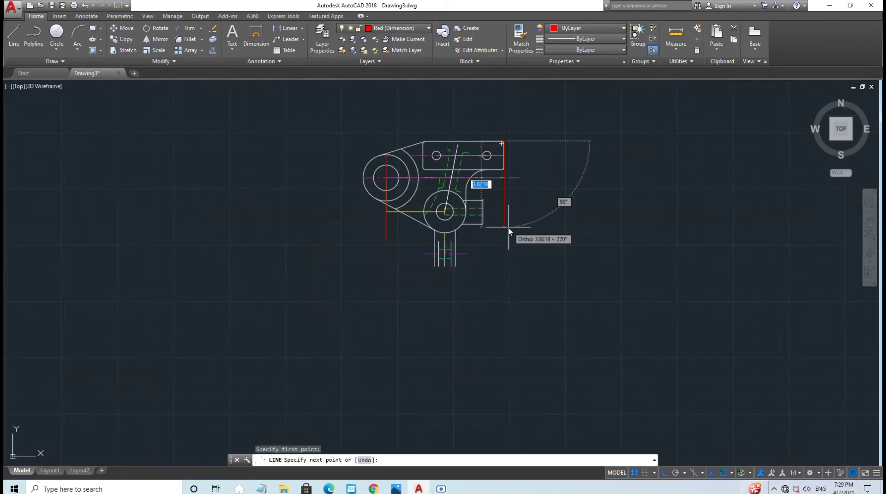
type("3")
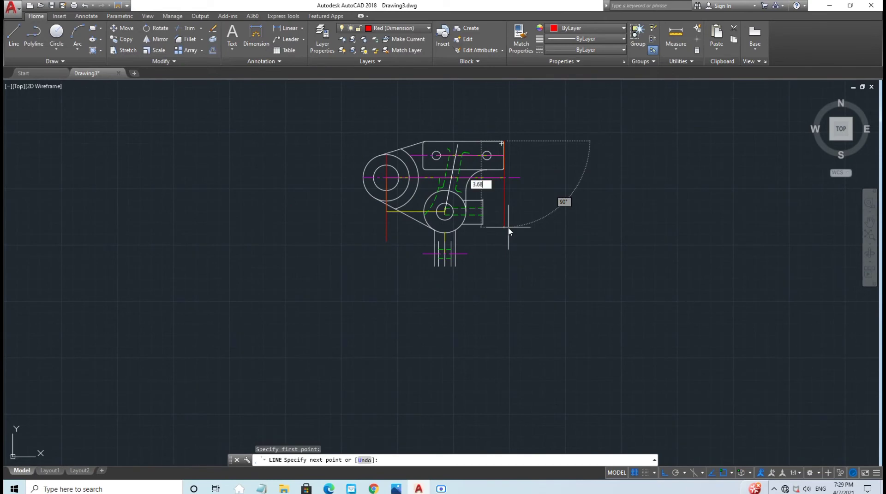
key("Return")
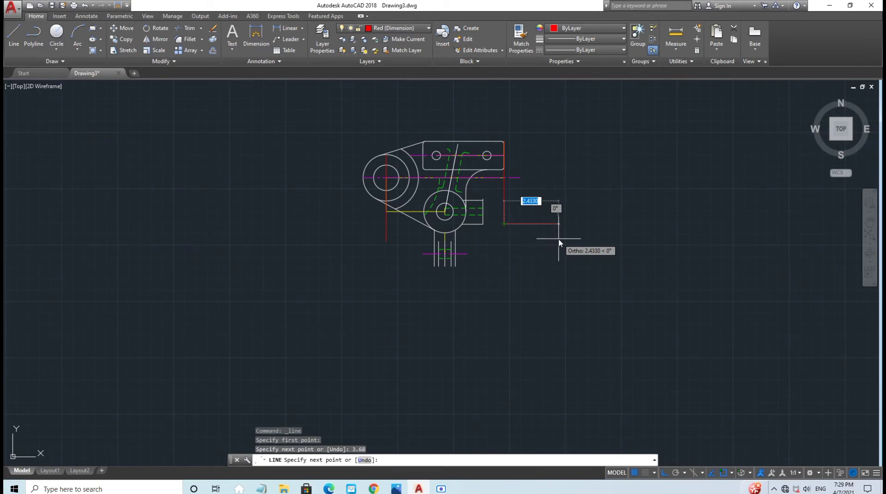
key("Escape")
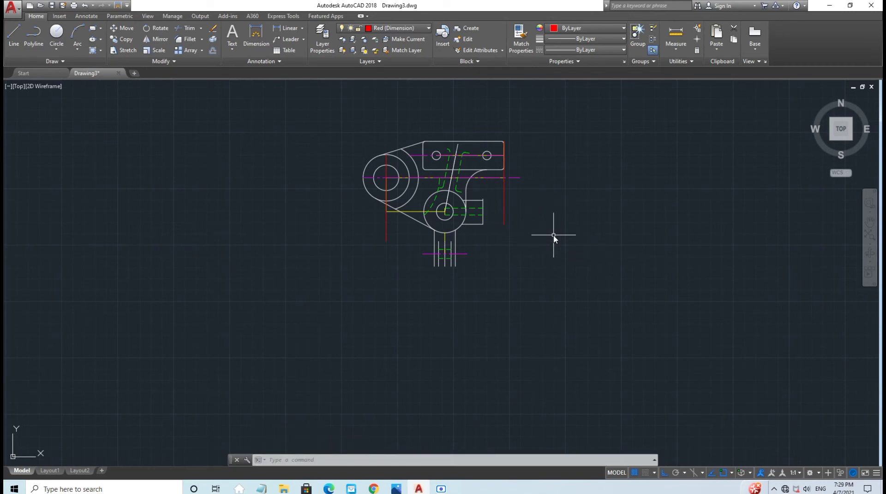
scroll(531, 217, "up", 5)
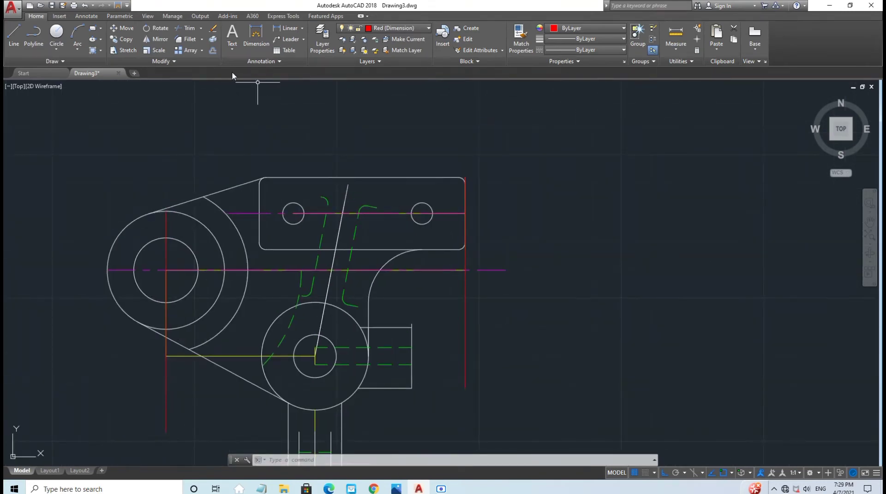
Step: Add the 5.26 and 3.62 horizontal dimensions above the top plate
left_click(288, 28)
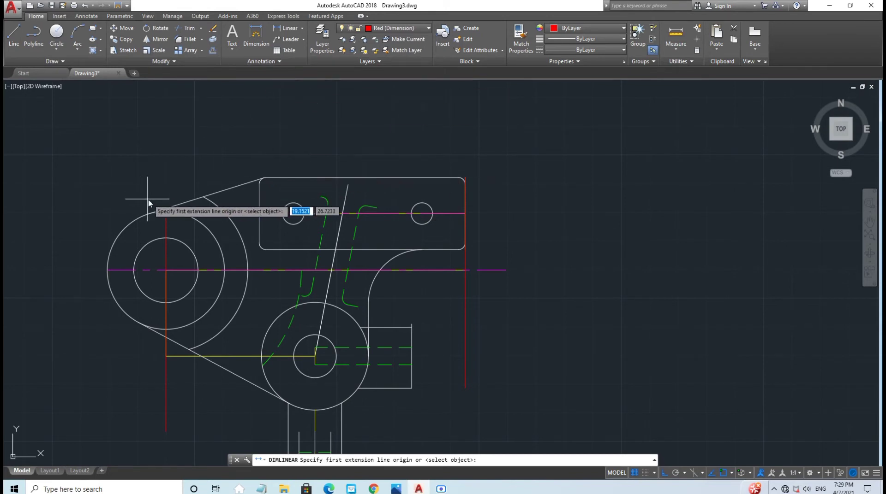
left_click(165, 213)
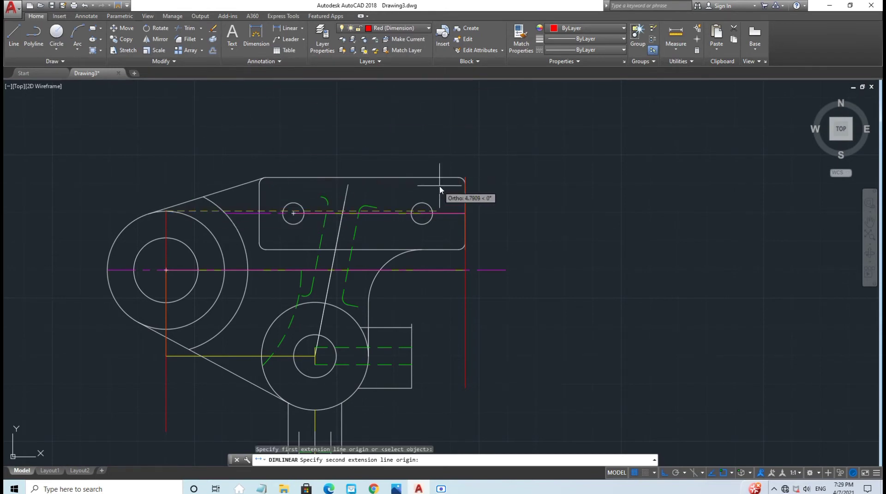
left_click(465, 178)
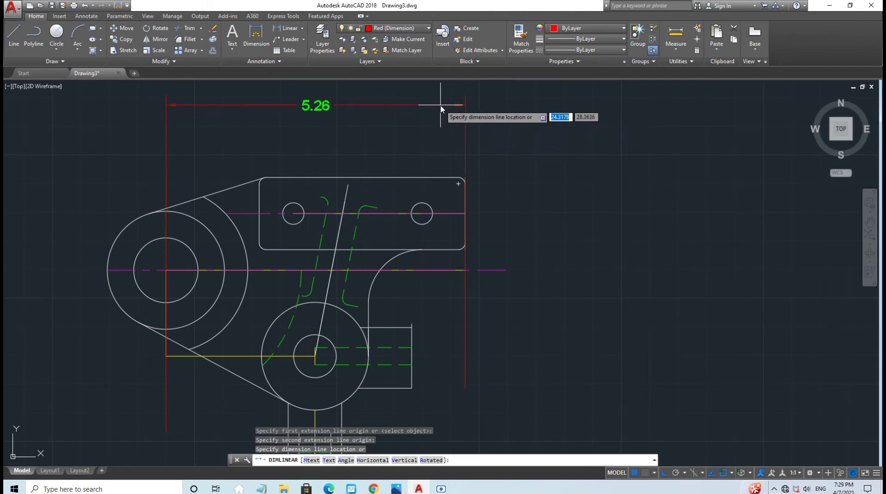
middle_click_drag(439, 113, 439, 158)
left_click(422, 132)
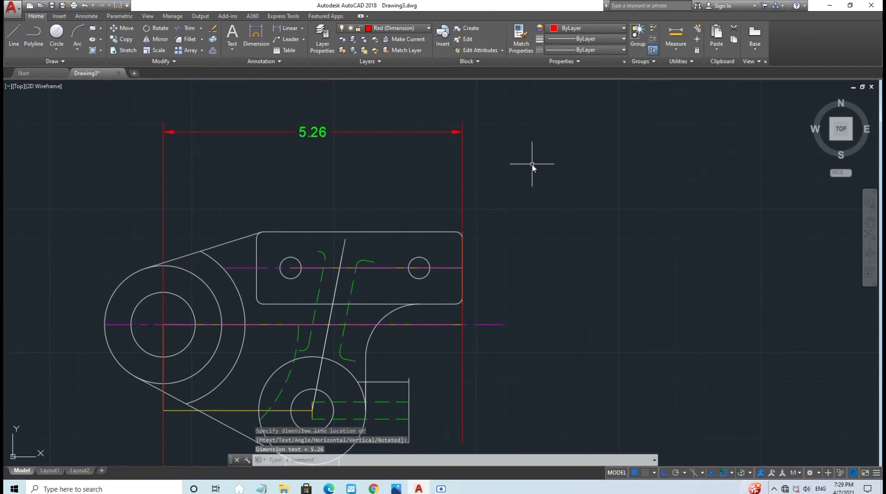
left_click(256, 35)
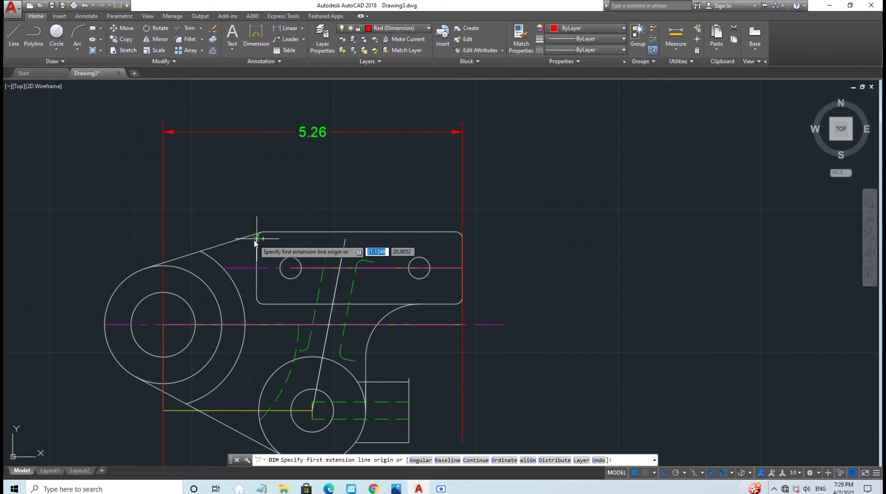
left_click(462, 233)
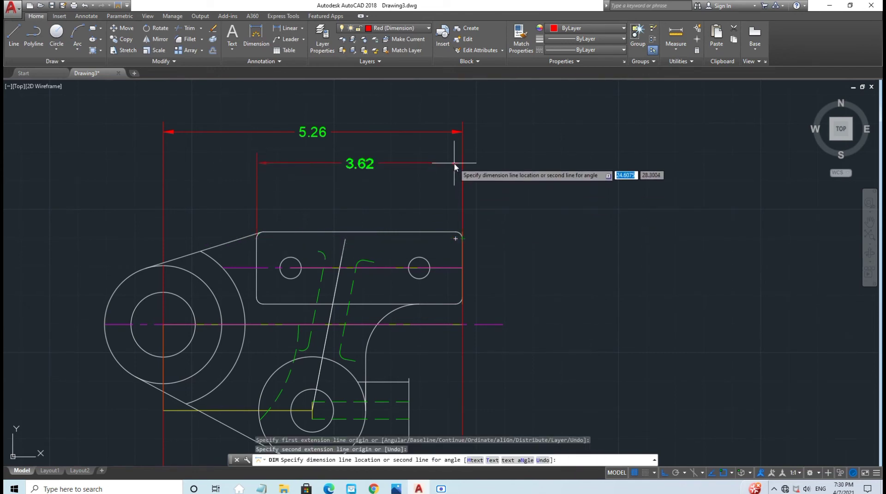
left_click(460, 163)
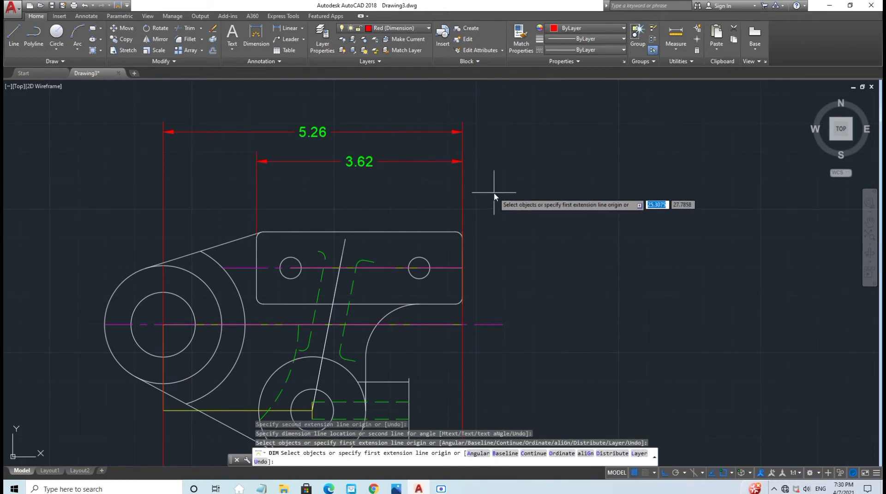
Step: Dimension the hole centres at 2.26 and the right hole to the edge at 0.76
left_click(256, 37)
left_click(290, 268)
left_click(419, 268)
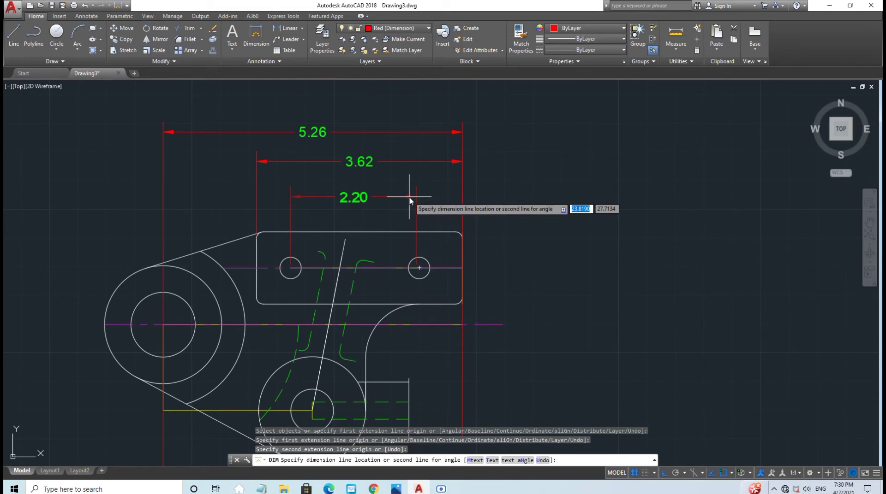
key("Escape")
left_click(256, 37)
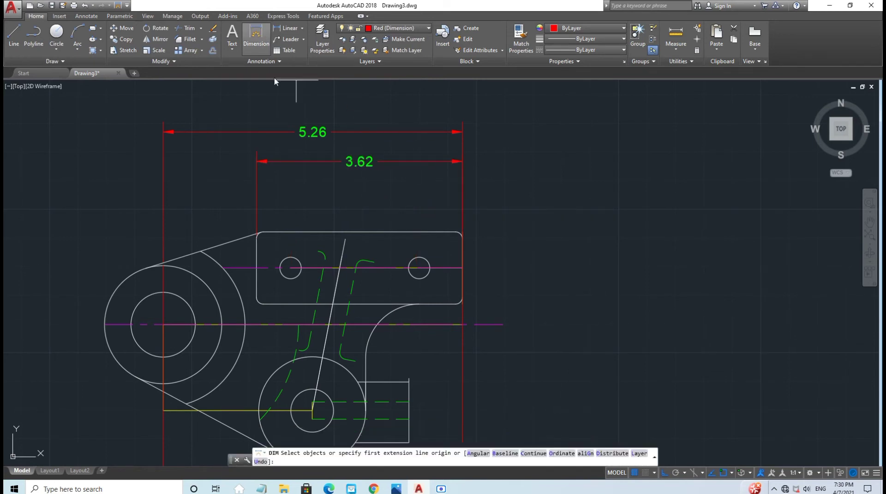
left_click(290, 268)
left_click(418, 268)
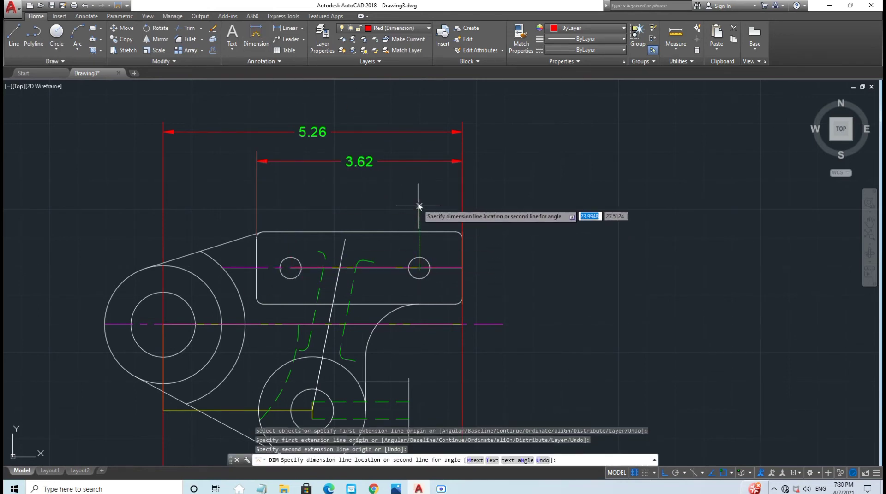
left_click(428, 187)
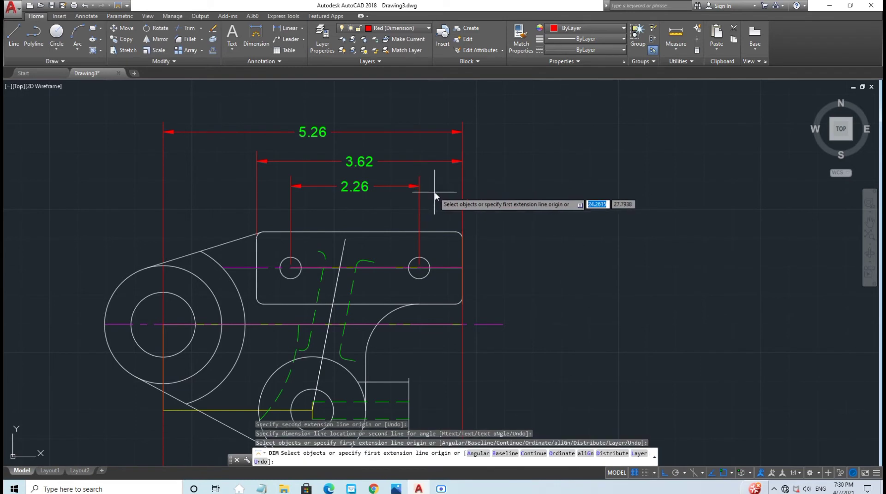
key("Return")
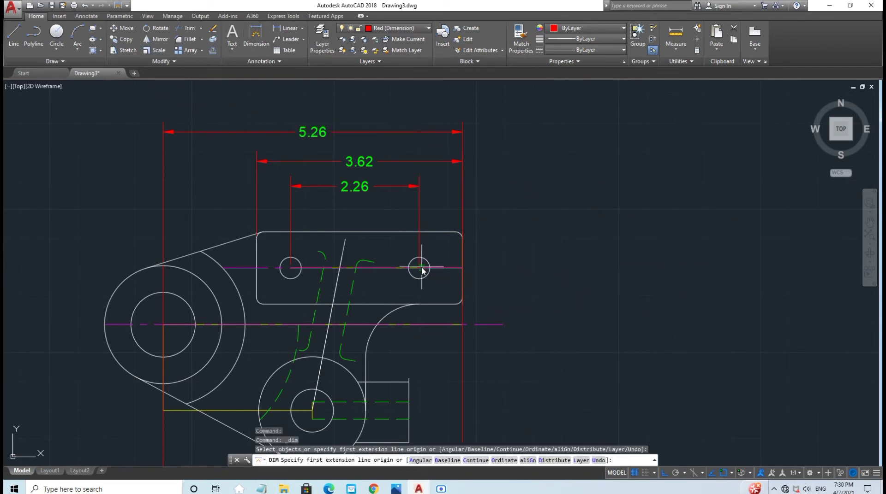
left_click(418, 268)
left_click(462, 269)
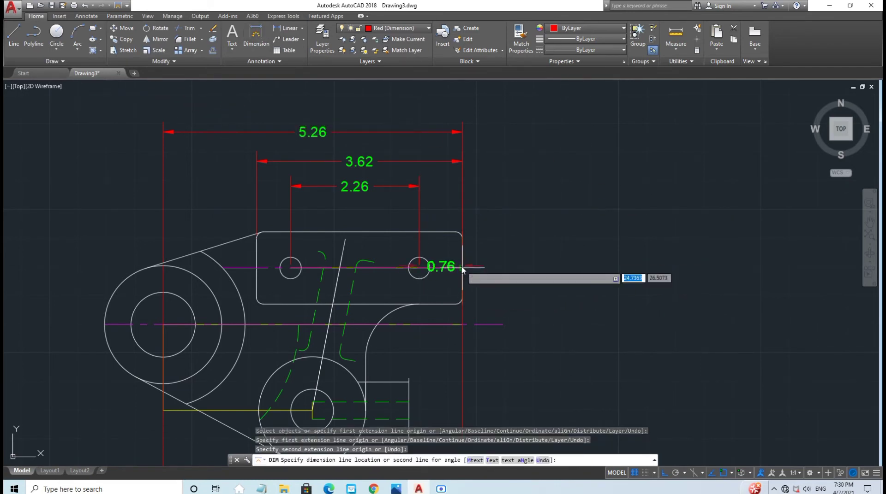
left_click(465, 175)
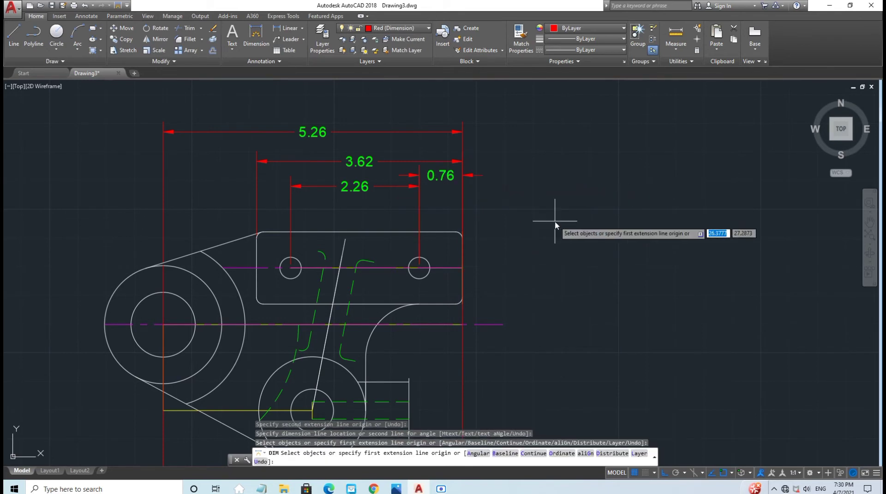
left_click(256, 34)
Step: Add vertical dimensions 1.26 and 1.62 to the right of the slotted plate
left_click(462, 233)
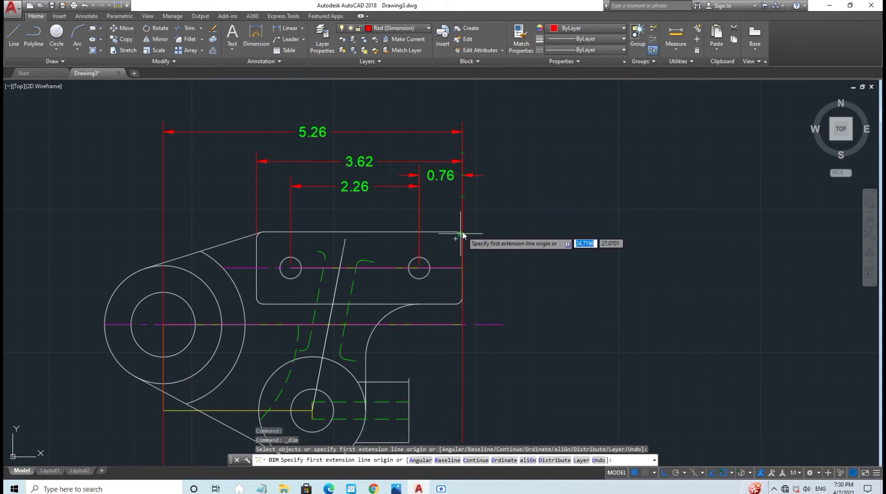
left_click(462, 304)
left_click(493, 296)
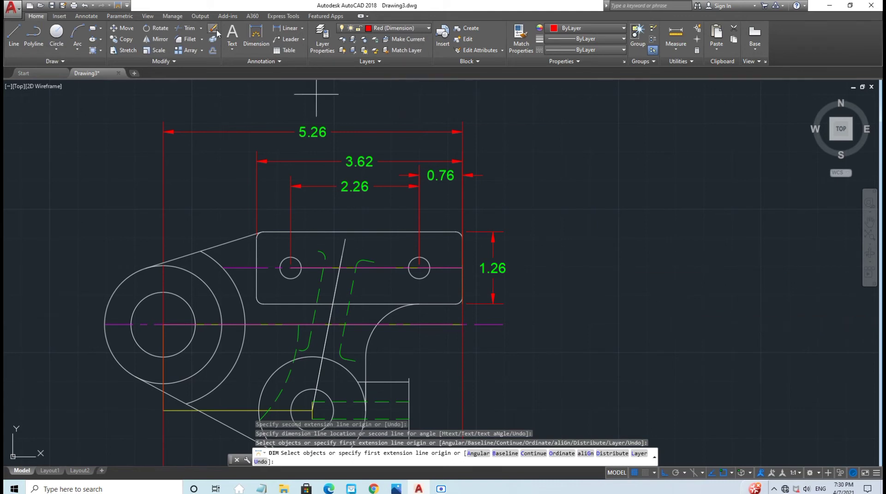
left_click(456, 232)
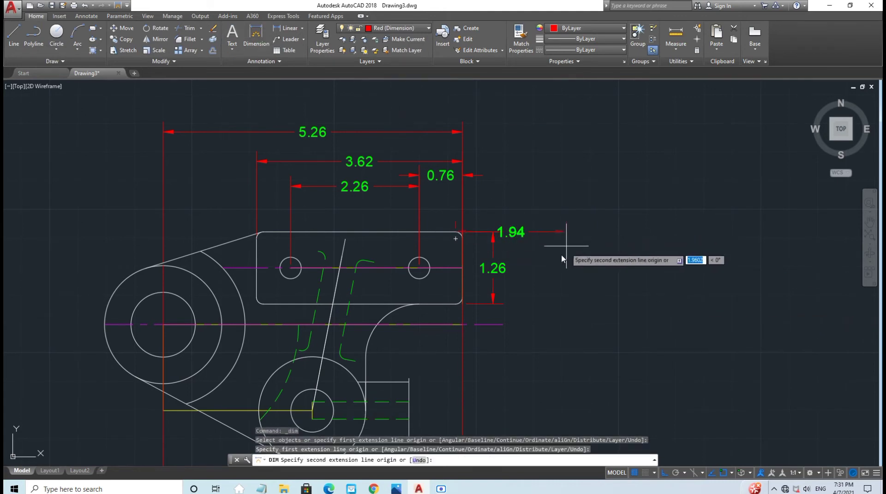
left_click(461, 325)
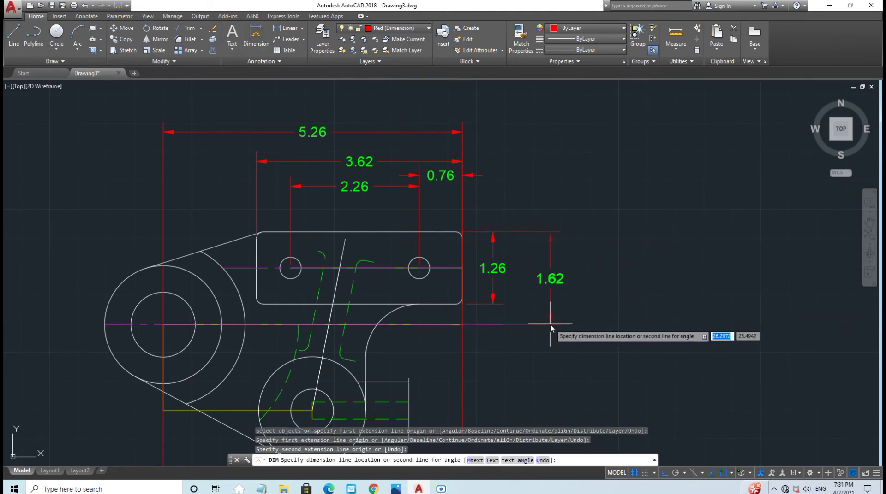
left_click(550, 325)
Step: Add a 1.12 vertical dimension across the side boss in the lower view
scroll(550, 327, "down", 2)
middle_click_drag(547, 362, 494, 283)
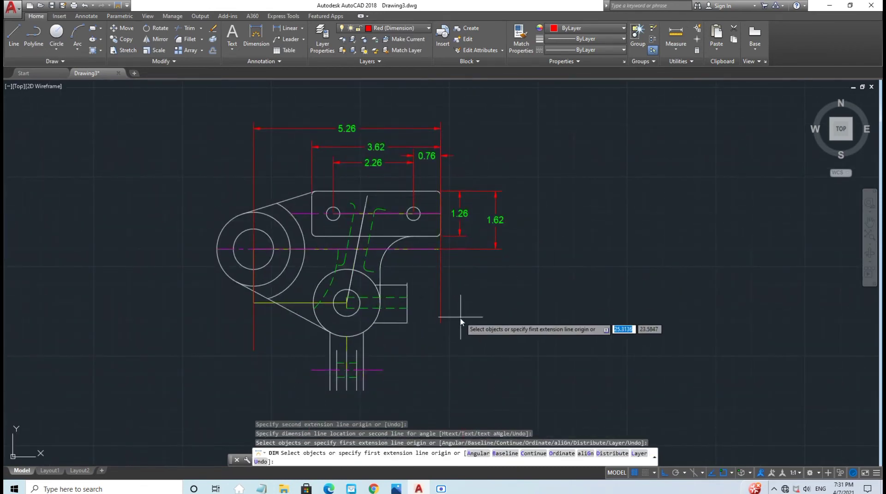
left_click(255, 39)
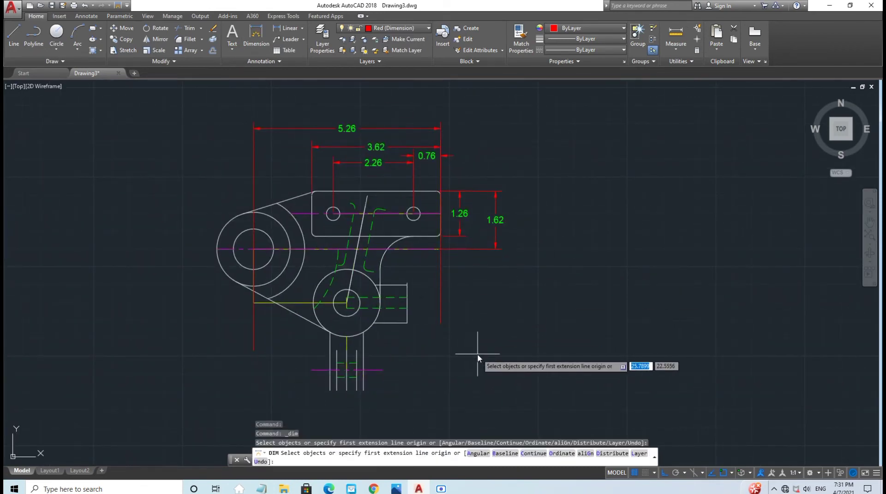
left_click(407, 290)
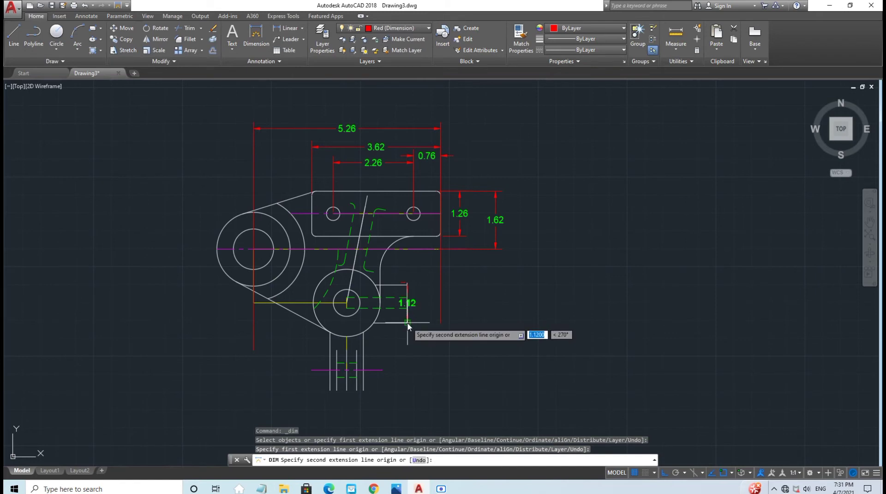
left_click(407, 324)
left_click(428, 325)
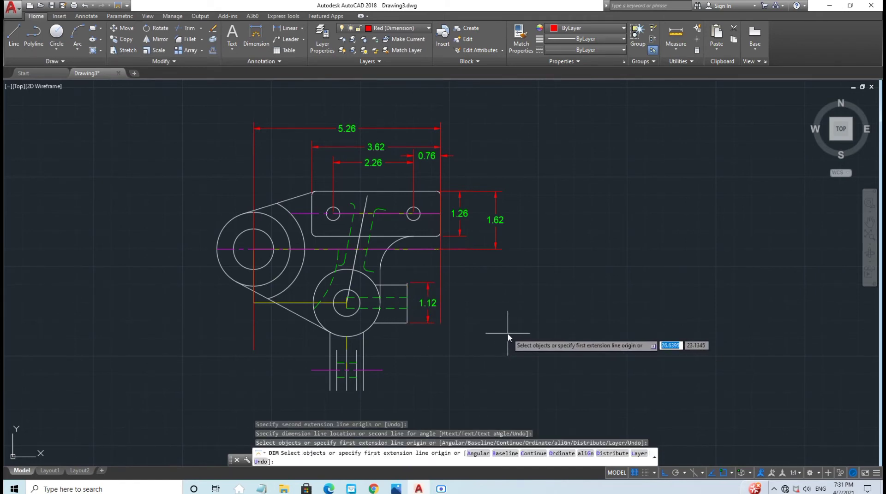
key("Escape")
Step: Add a 1.70 dimension from the lower circle's centre to the boss's right end
left_click(255, 39)
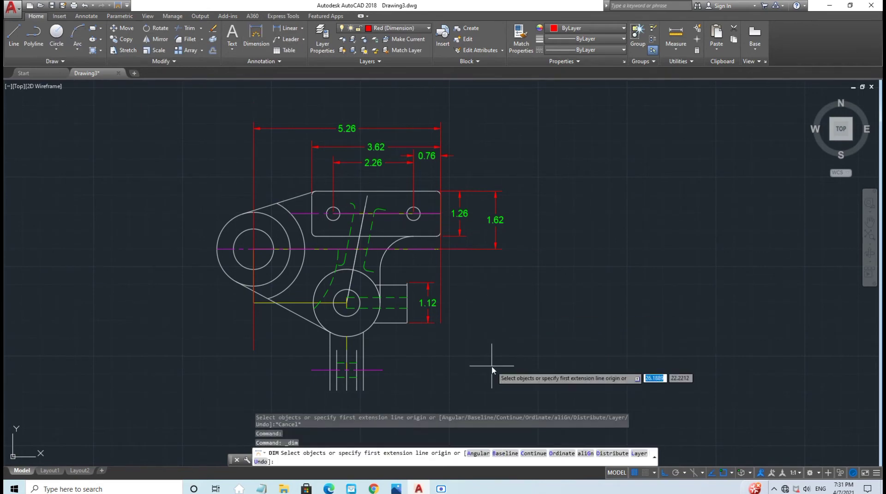
left_click(346, 303)
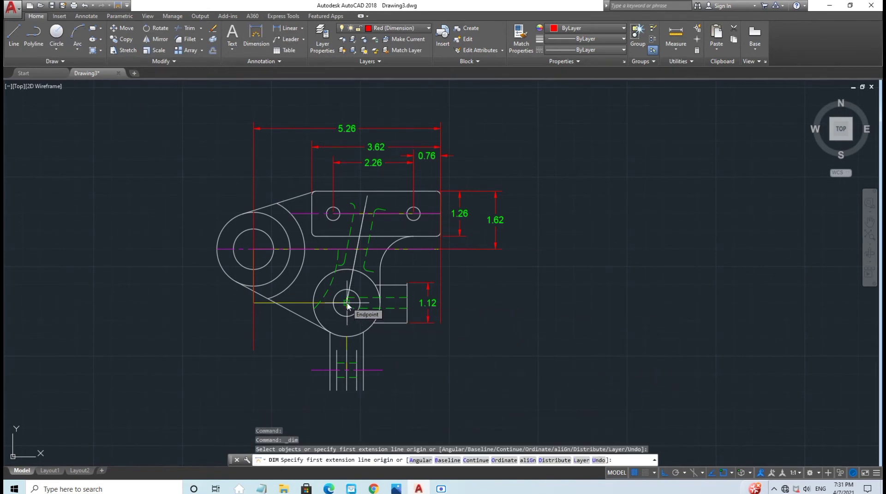
left_click(407, 304)
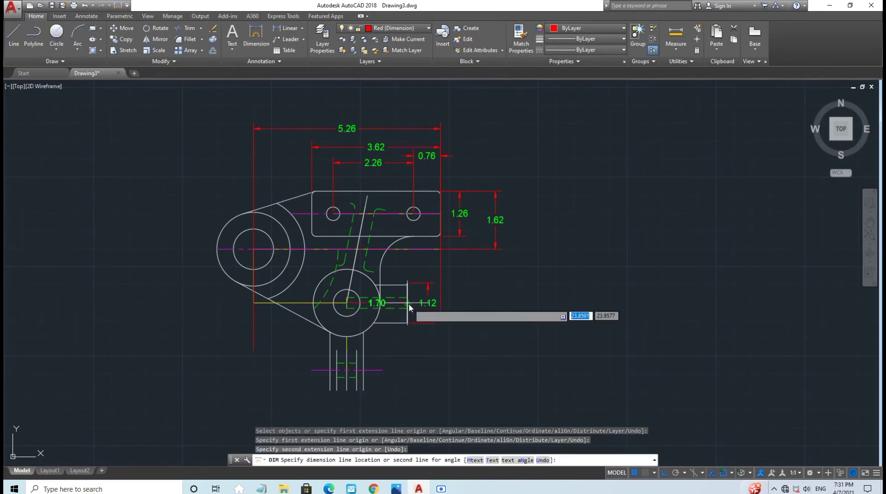
left_click(410, 345)
Step: Add a 2.62 dimension from the left edge to the lower circle's centre, replacing a misplaced one
left_click(259, 34)
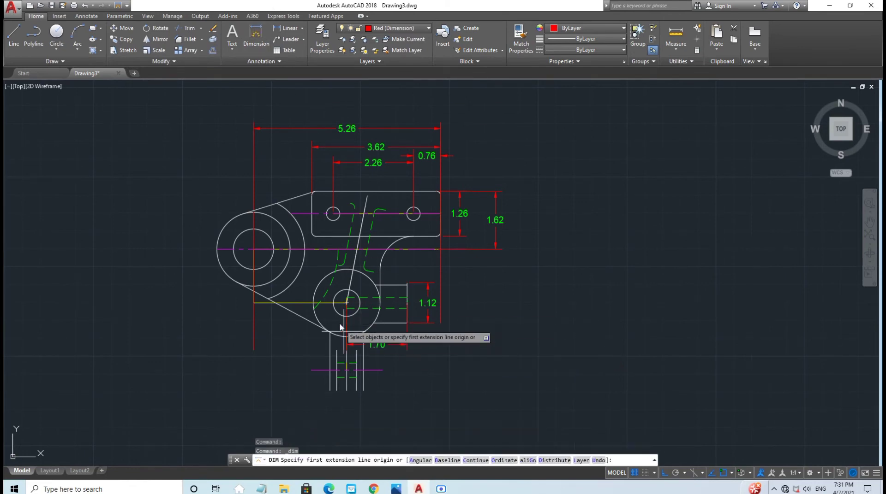
left_click(254, 303)
left_click(346, 303)
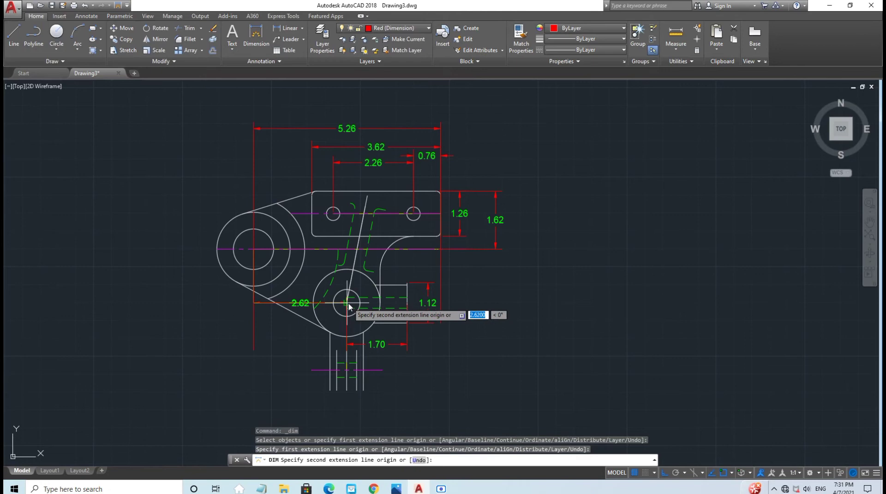
left_click(342, 344)
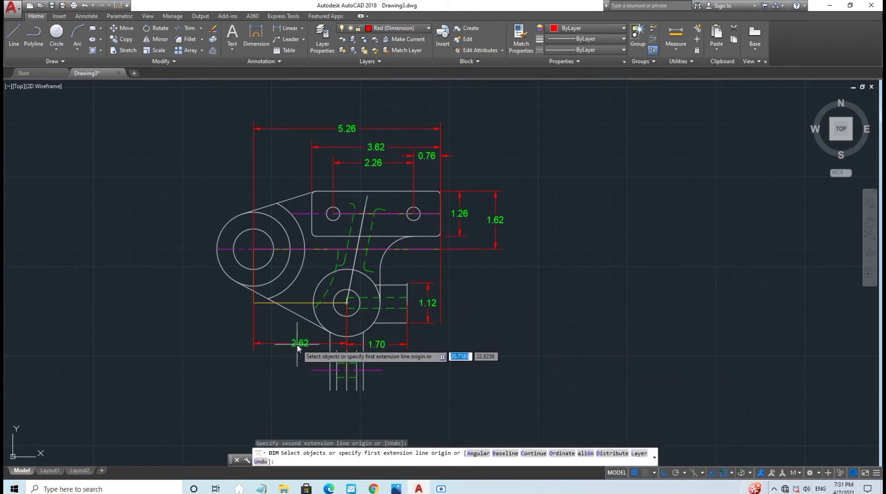
key("Escape")
left_click(285, 344)
key("Delete")
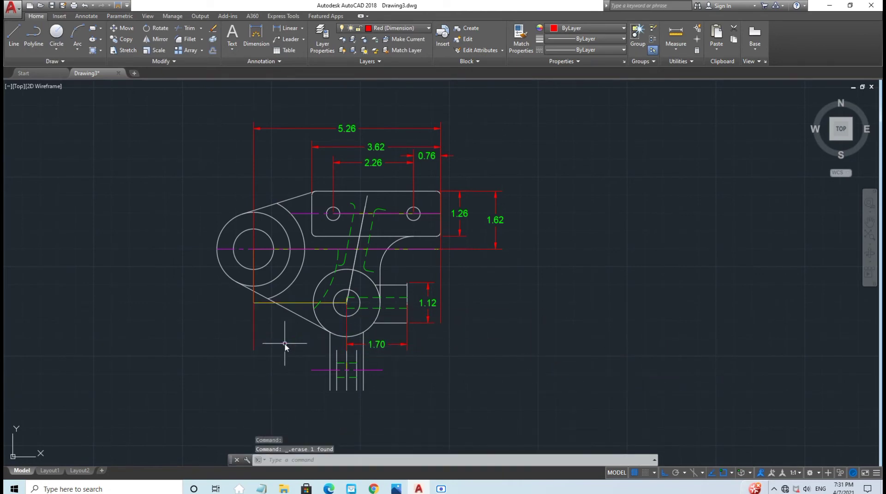
left_click(249, 32)
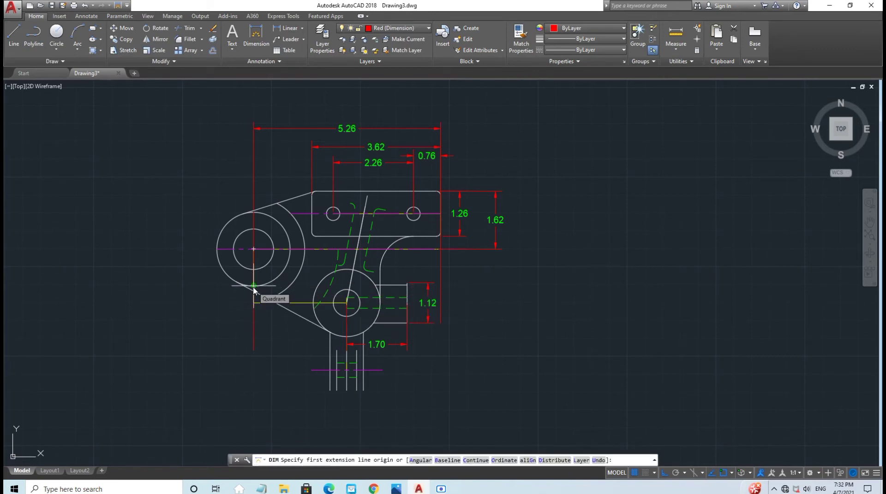
left_click(253, 249)
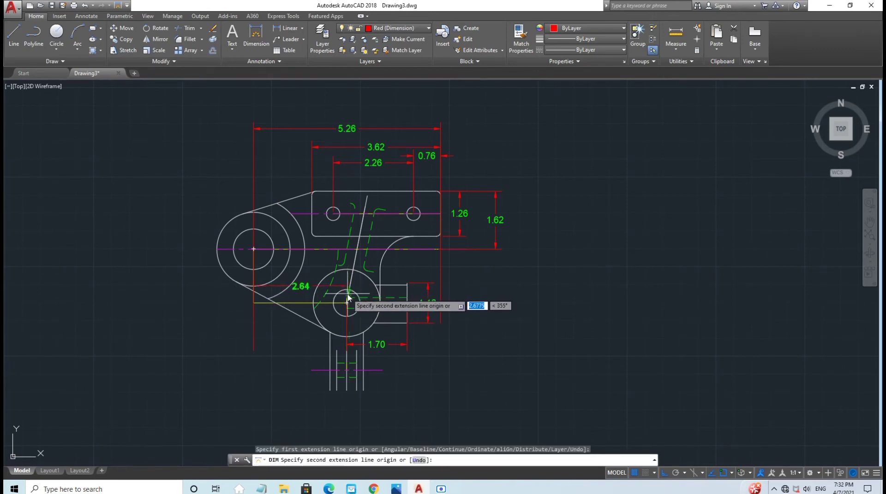
key("Escape")
left_click(256, 33)
left_click(253, 303)
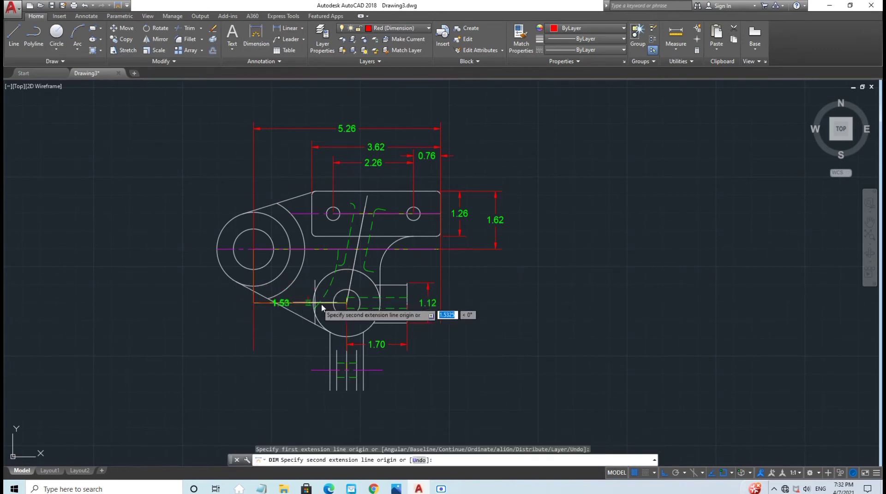
left_click(347, 303)
left_click(346, 345)
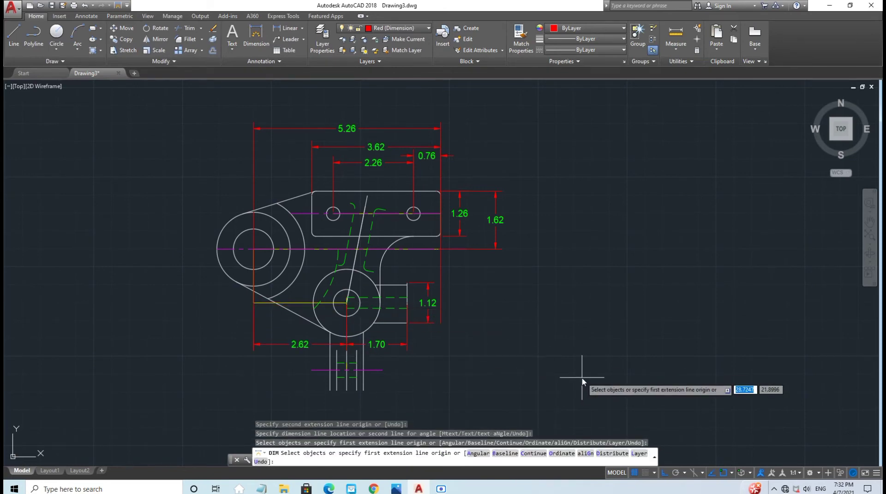
Step: Dimension the stem lines at 0.56 and 0.94 below the stem
left_click(256, 33)
scroll(351, 346, "up", 2)
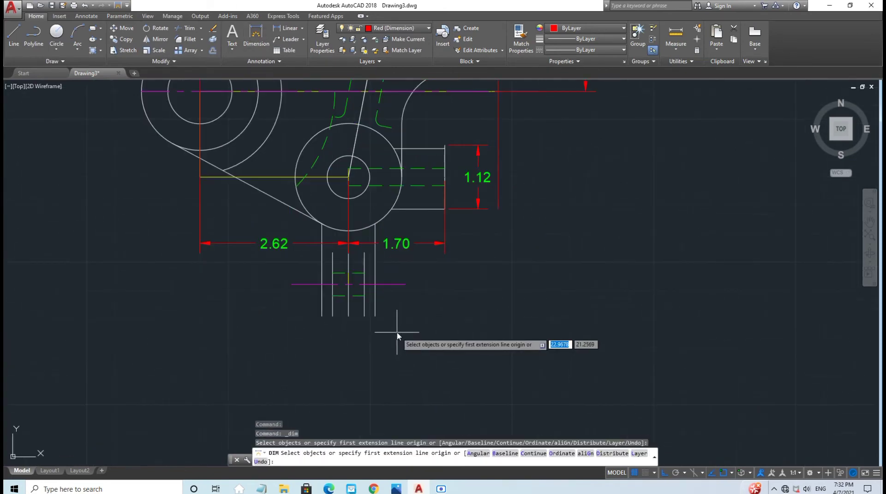
left_click(322, 316)
key("Escape")
left_click(256, 33)
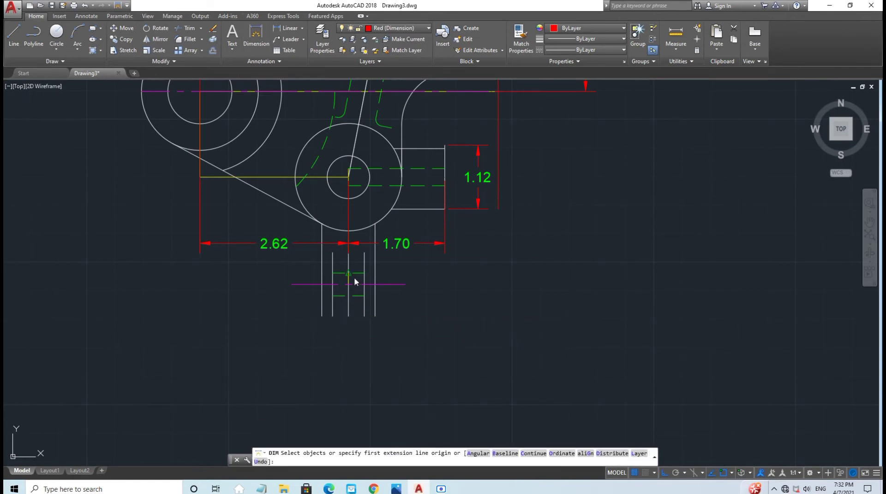
left_click(332, 316)
left_click(364, 316)
left_click(362, 334)
left_click(256, 34)
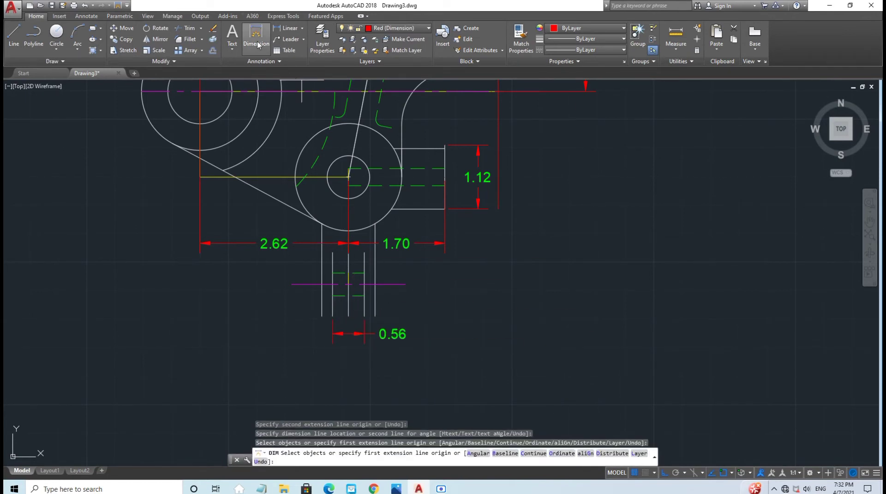
left_click(322, 317)
left_click(375, 317)
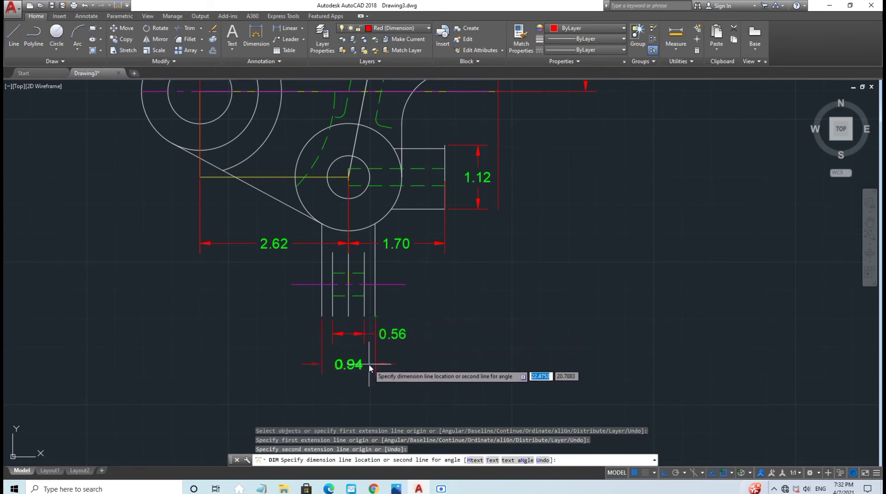
left_click(389, 356)
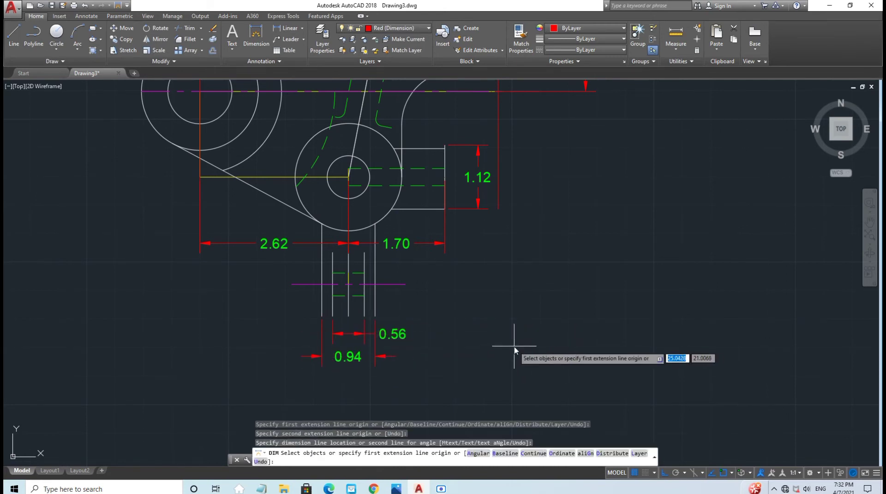
scroll(503, 318, "down", 3)
right_click(395, 351)
left_click(475, 323)
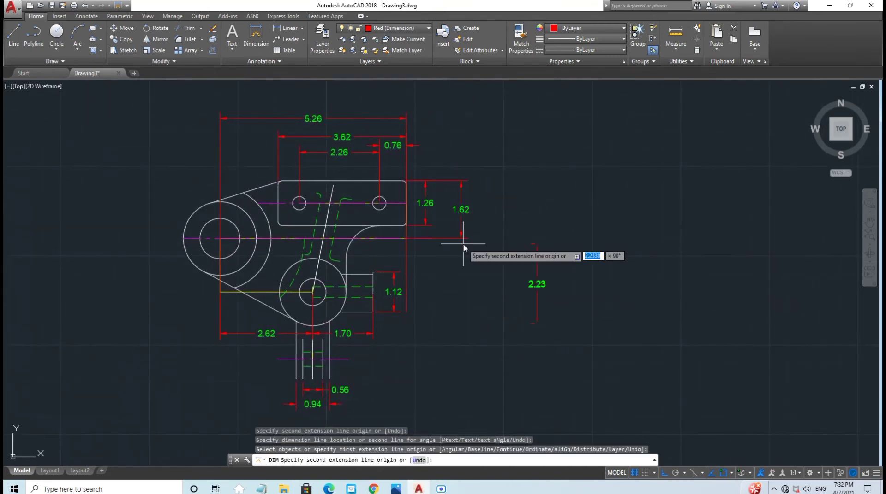
key("Escape")
left_click(301, 29)
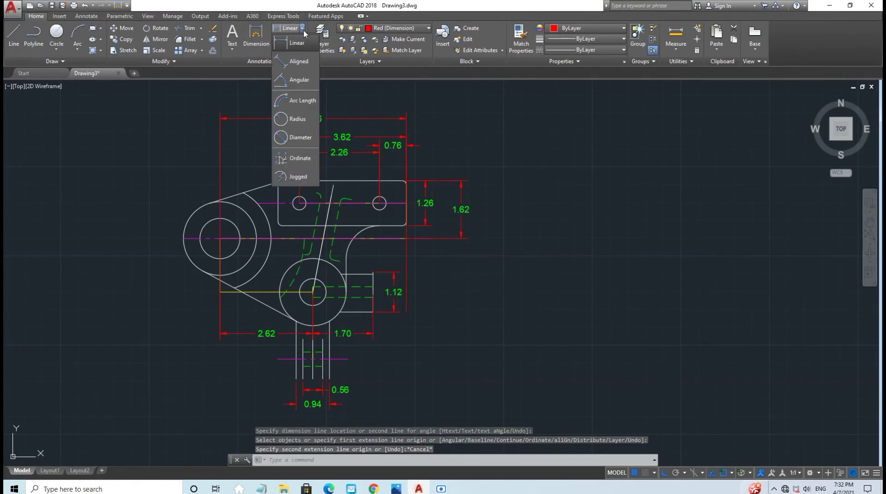
Step: With ortho off, add a 1.76 aligned dimension along the slanted slot edge
left_click(300, 66)
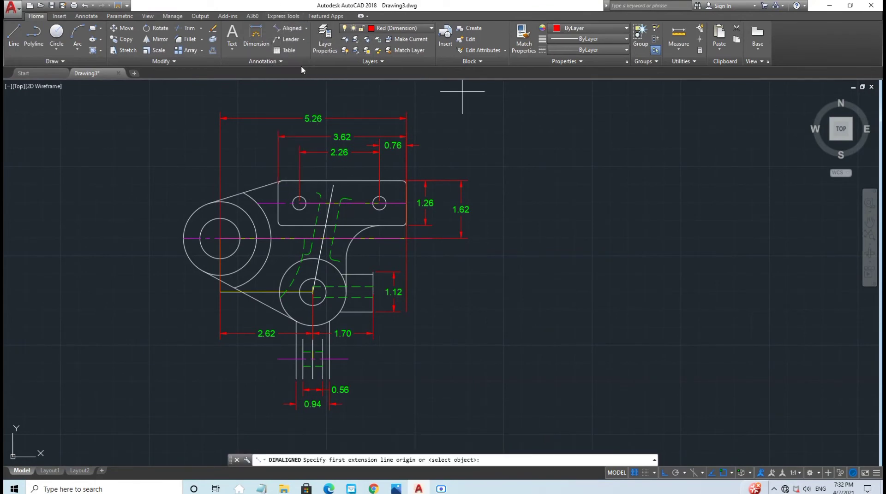
key("Escape")
scroll(300, 65, "down", 2)
middle_click_drag(440, 183, 408, 224)
scroll(407, 225, "up", 2)
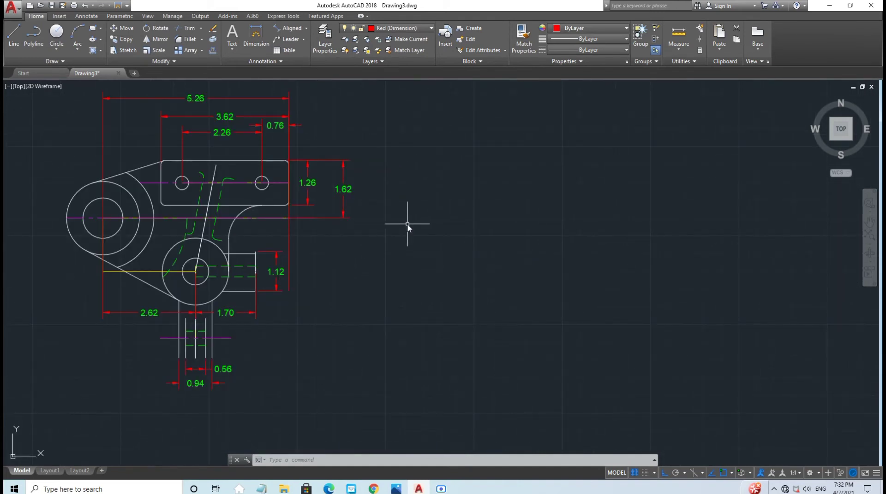
left_click(282, 30)
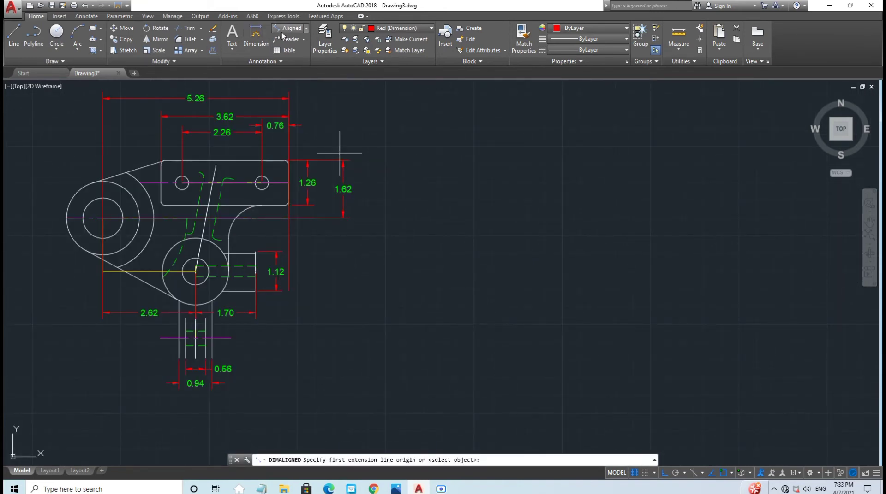
left_click(664, 474)
scroll(318, 253, "up", 2)
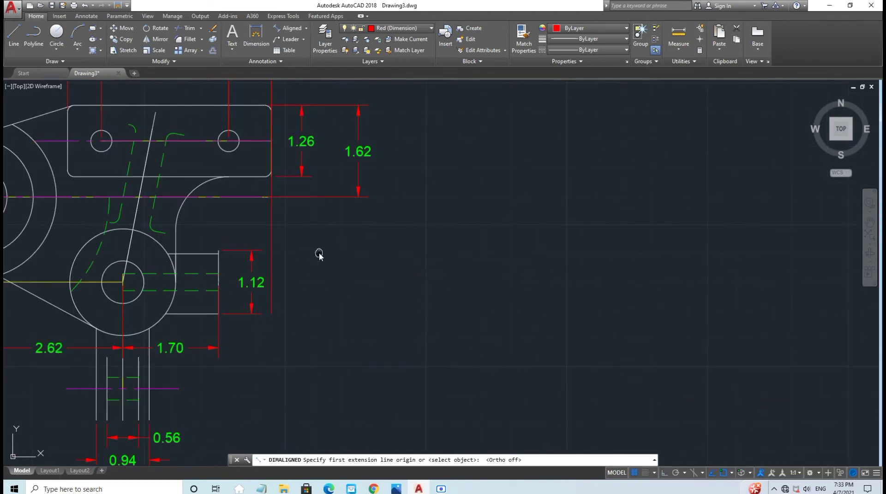
middle_click_drag(318, 253, 543, 274)
left_click(399, 155)
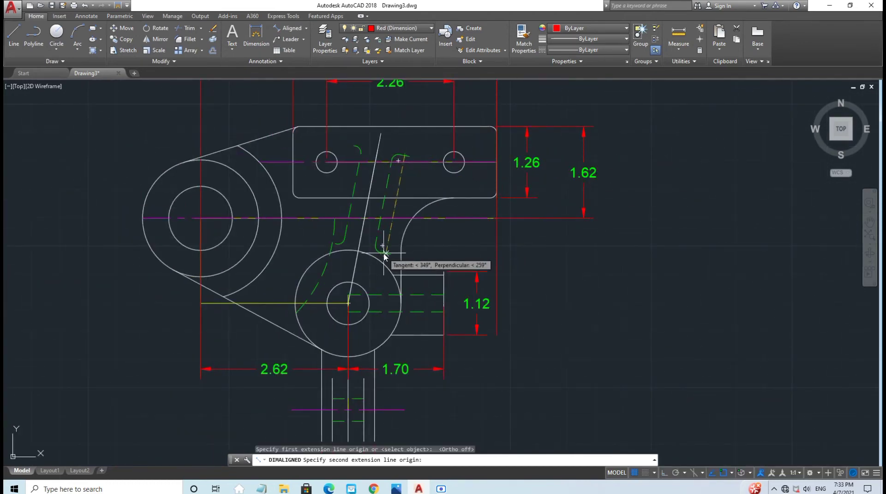
left_click(400, 253)
left_click(390, 254)
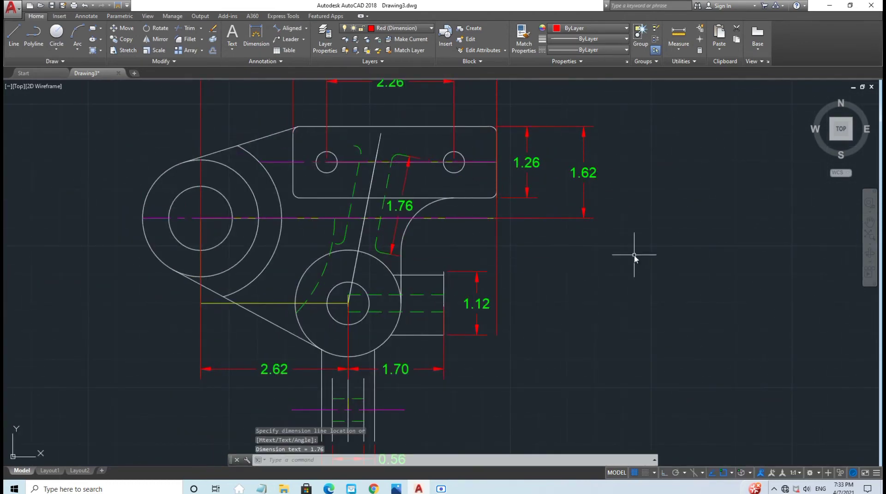
Step: Add a 0.56 aligned dimension across the slot's width, redoing a misplaced one
left_click(289, 27)
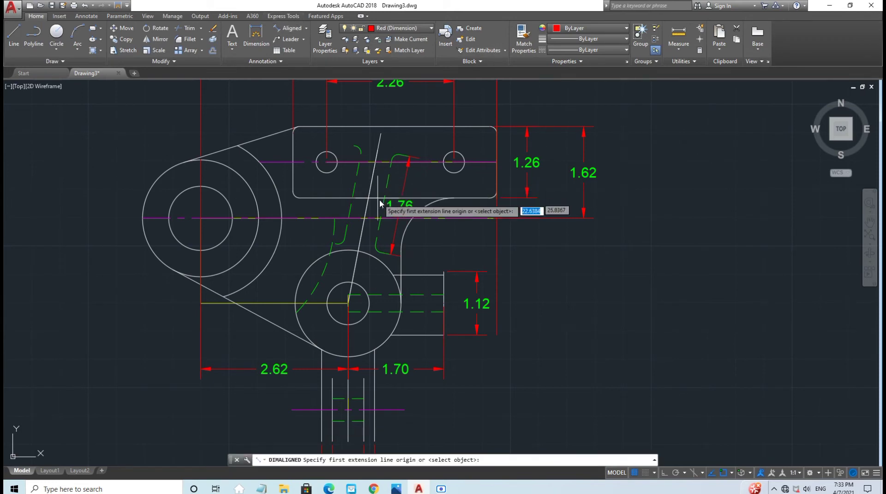
left_click(384, 198)
left_click(353, 197)
left_click(340, 189)
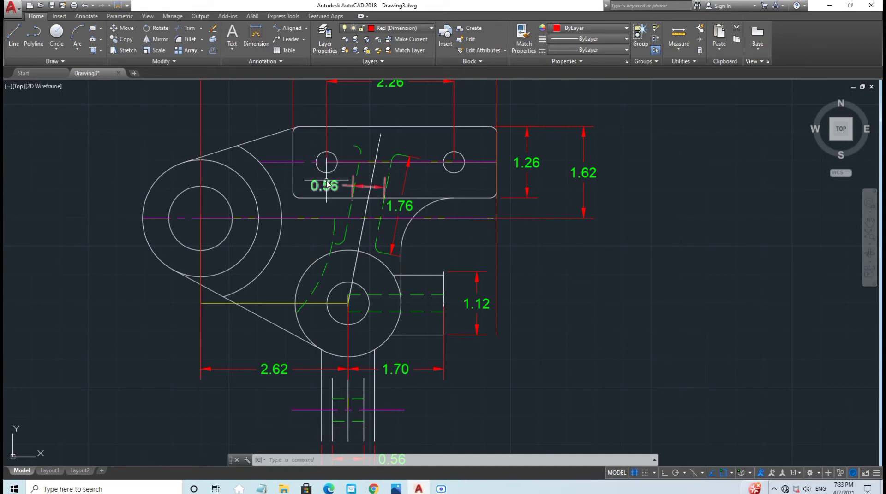
key("Delete")
left_click(289, 28)
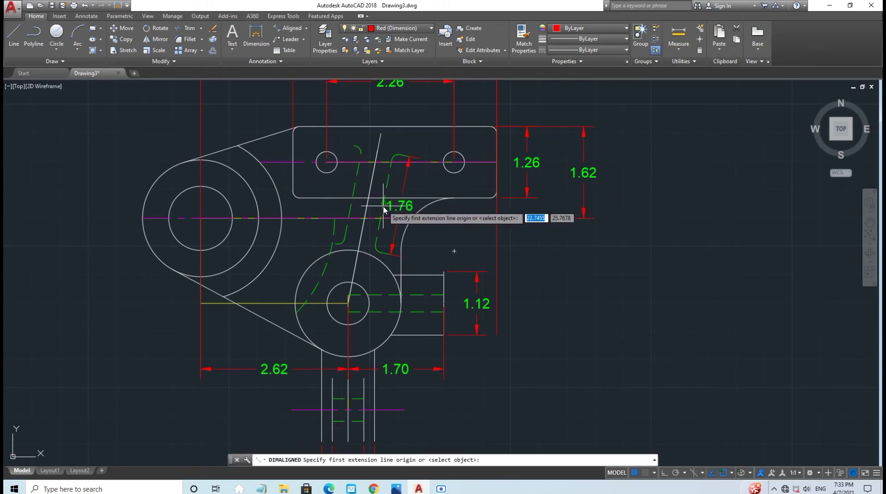
left_click(382, 202)
left_click(352, 203)
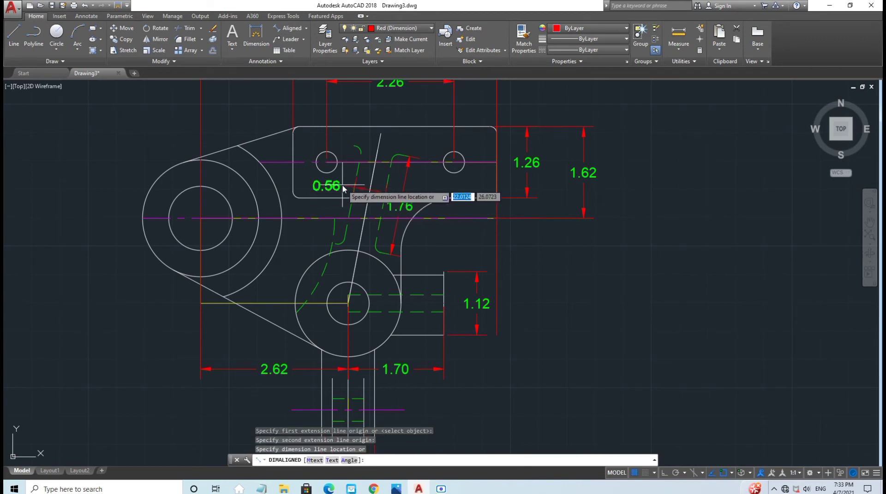
left_click(354, 193)
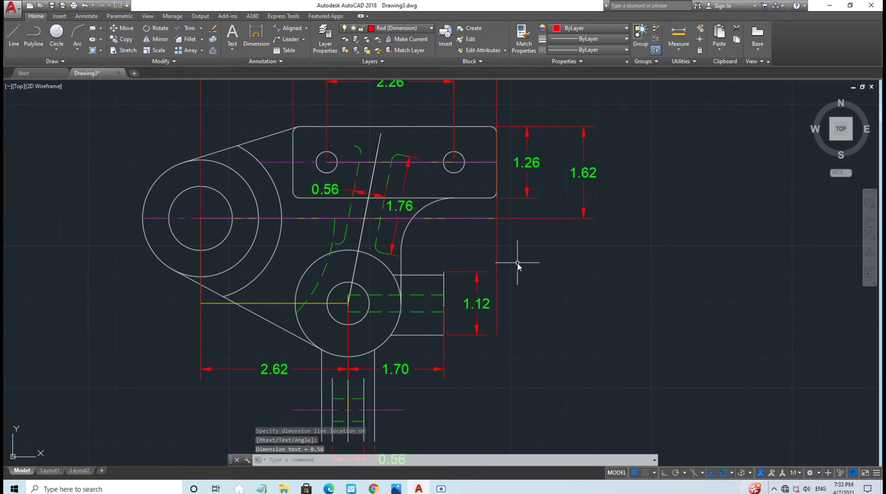
Step: Add radius dimensions R2.38 on the dashed arc and R0.94 on the fillet arc
left_click(306, 29)
left_click(289, 118)
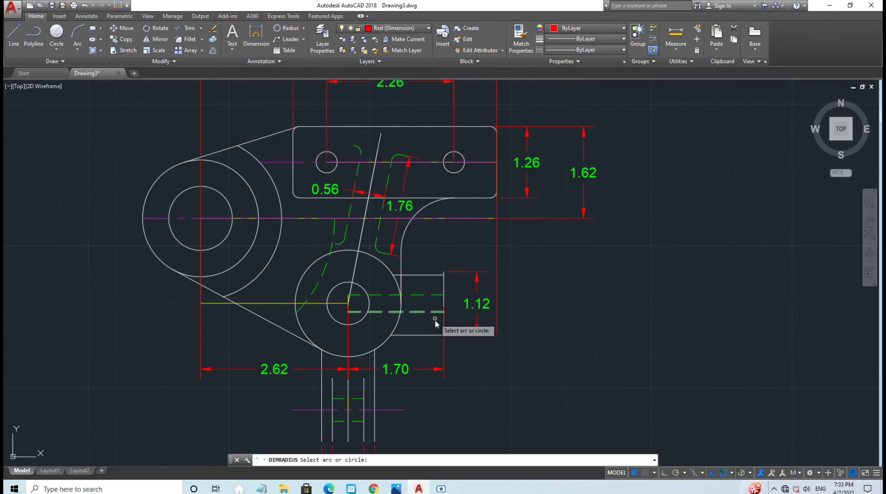
left_click(333, 236)
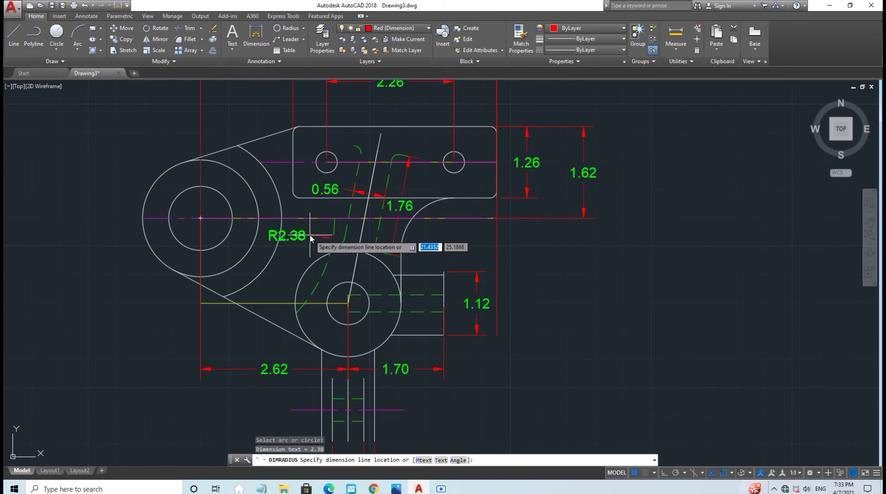
left_click(309, 238)
left_click(285, 32)
middle_click_drag(501, 352, 497, 248)
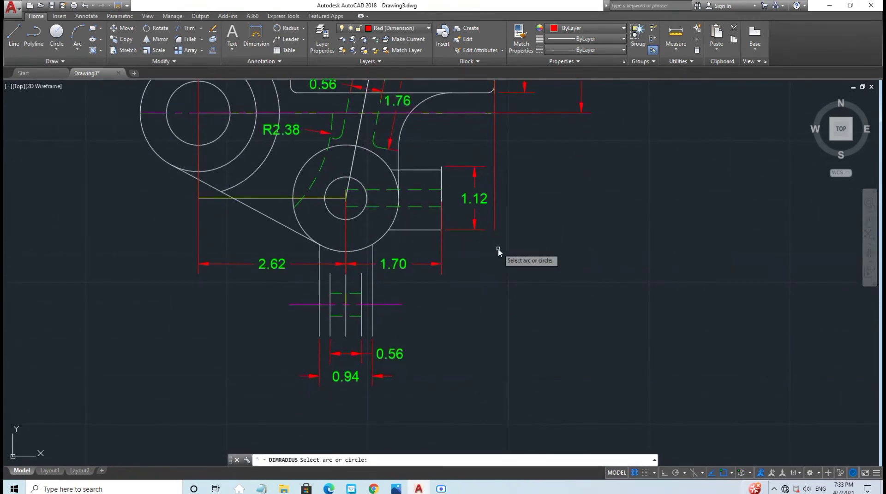
left_click(400, 137)
left_click(426, 138)
scroll(501, 208, "down", 2)
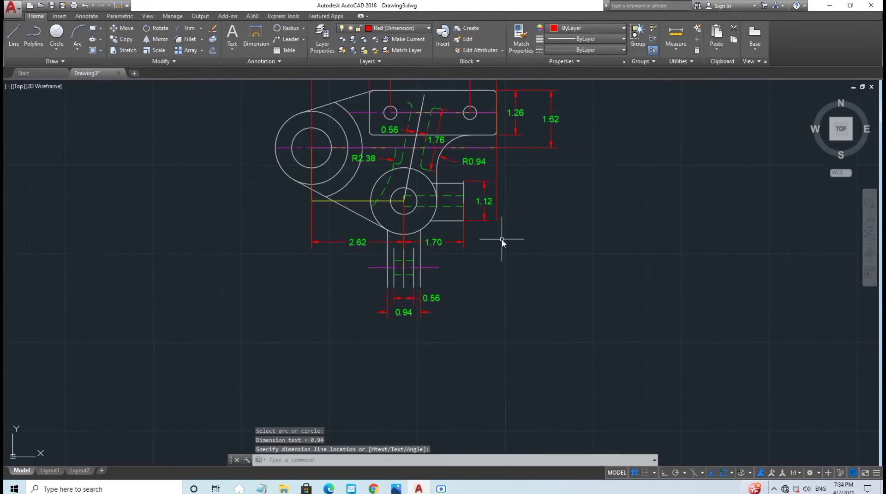
Step: Dimension the lower circle as Ø1.88 and the large left circle as Ø2.88
left_click(303, 28)
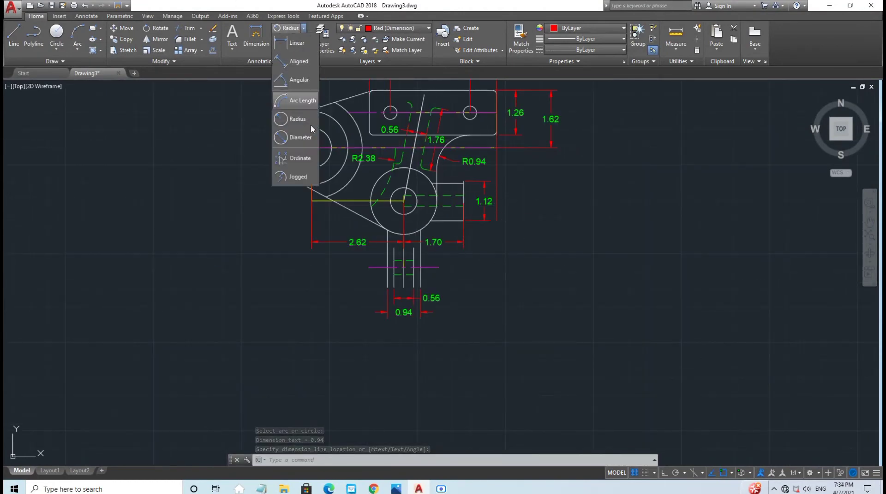
left_click(295, 144)
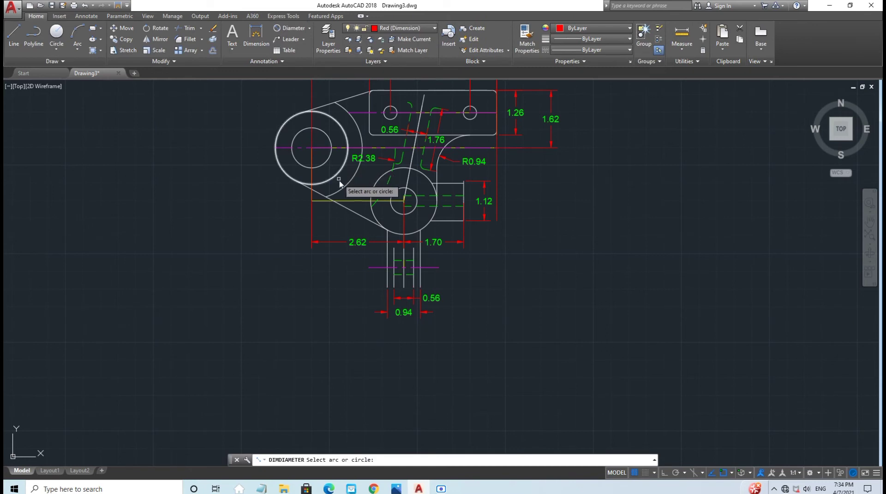
left_click(372, 205)
left_click(355, 231)
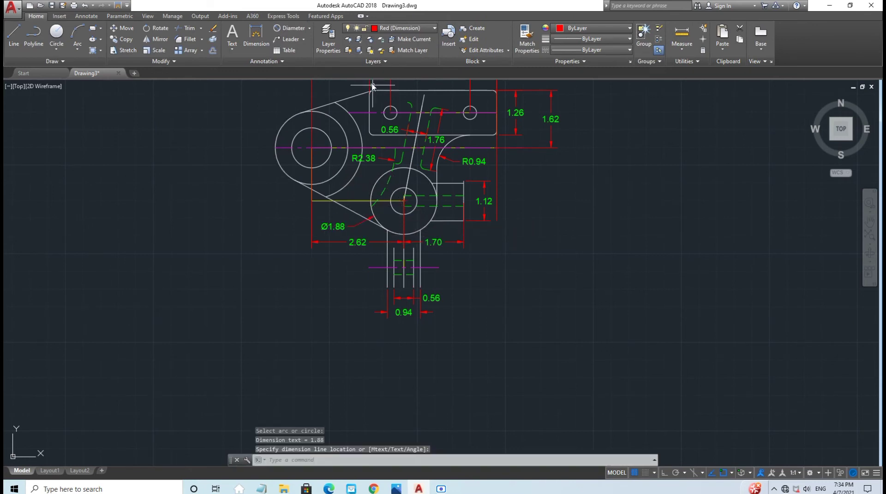
left_click(292, 28)
left_click(279, 160)
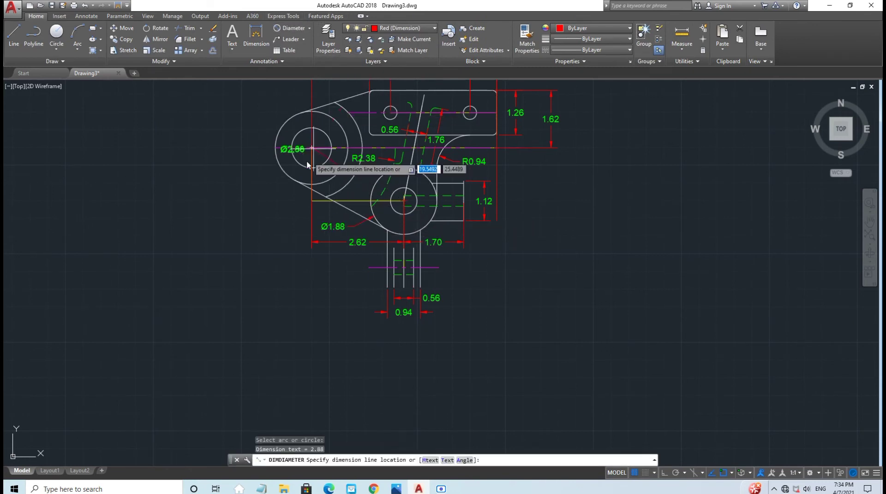
left_click(285, 216)
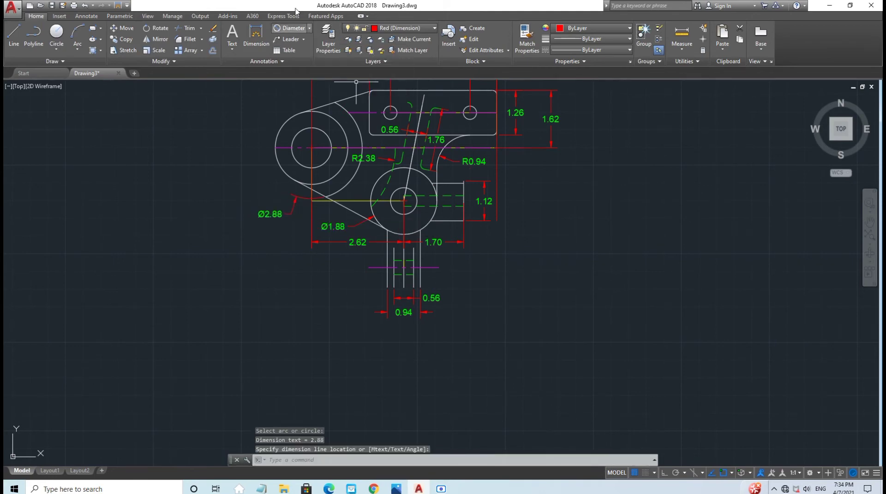
Step: Add diameter dimensions Ø2.06 and Ø1.13 to the left and inner left circles
left_click(291, 28)
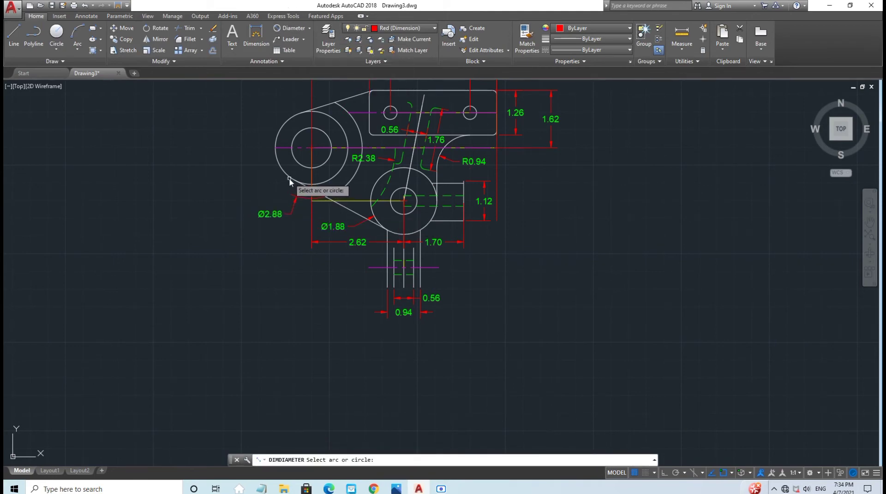
left_click(289, 178)
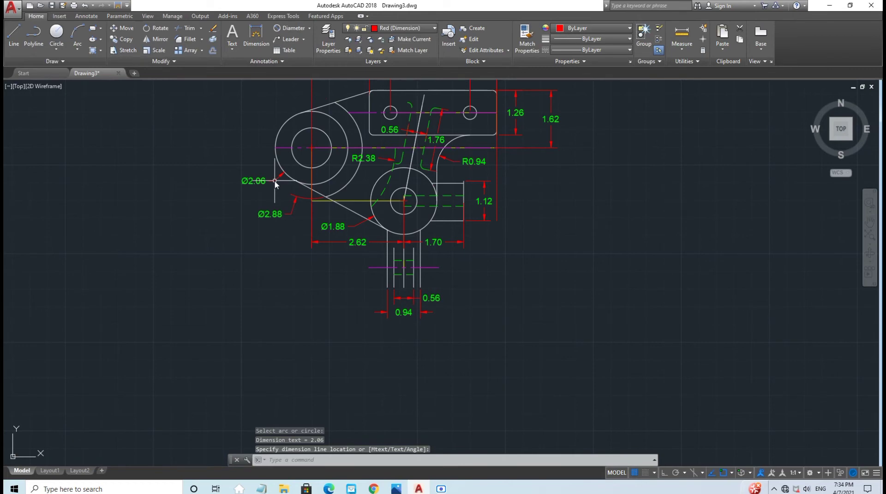
left_click(275, 183)
key("Return")
left_click(295, 134)
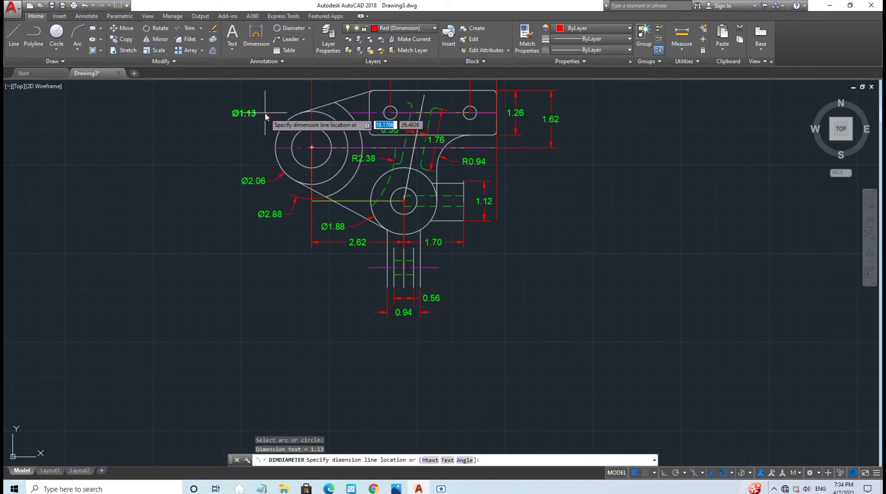
left_click(270, 98)
Step: Turn off the Yellow (Guide) layer with the whole part centred in view
scroll(573, 239, "down", 3)
scroll(389, 275, "up", 3)
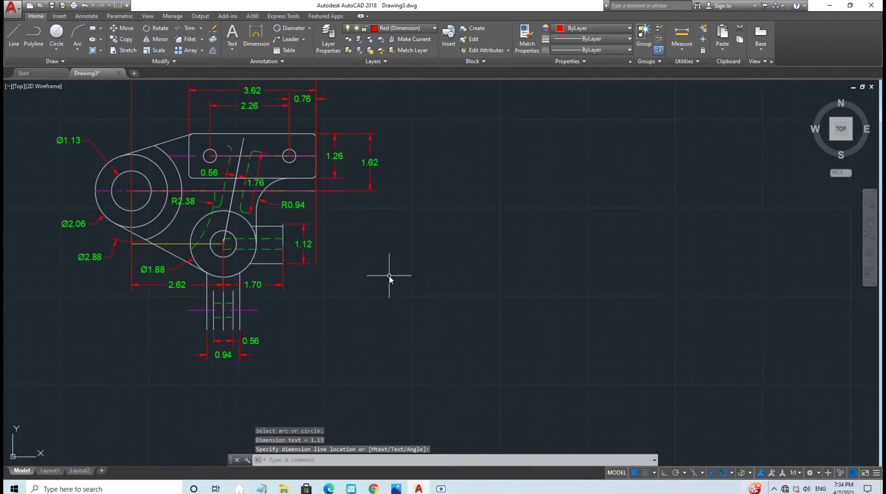
scroll(388, 276, "up", 6)
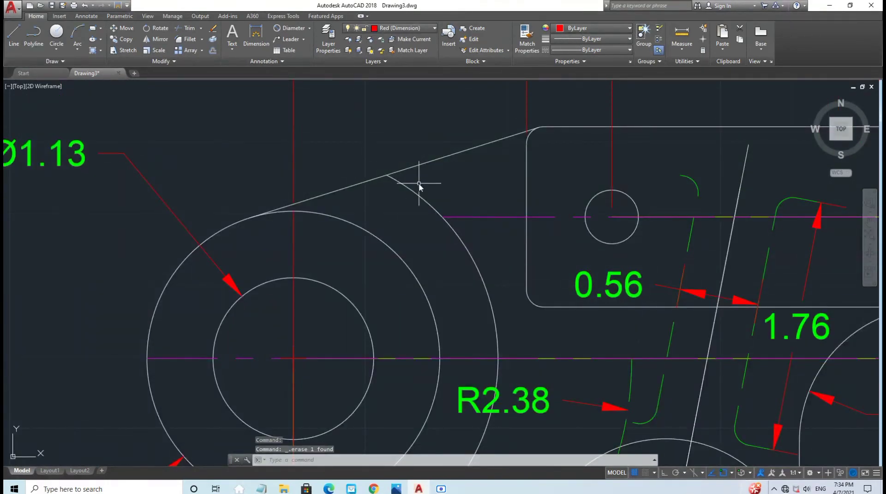
scroll(634, 269, "down", 5)
middle_click_drag(767, 345, 456, 285)
left_click(405, 28)
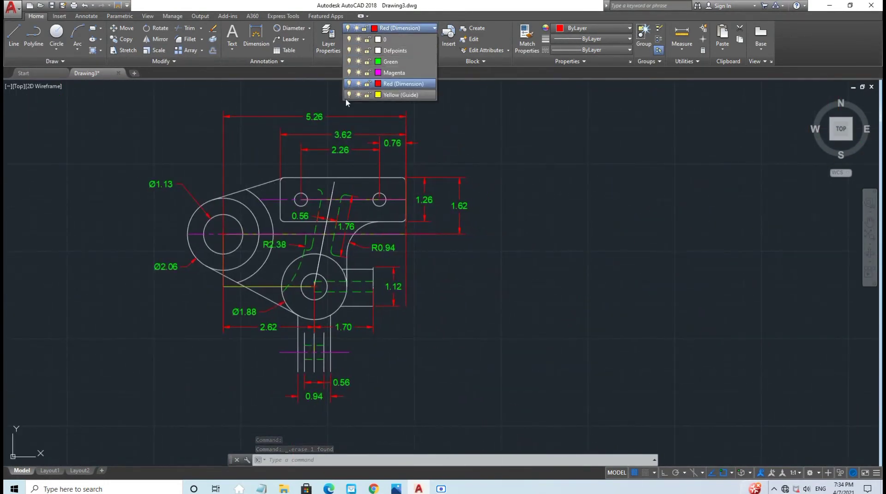
left_click(349, 94)
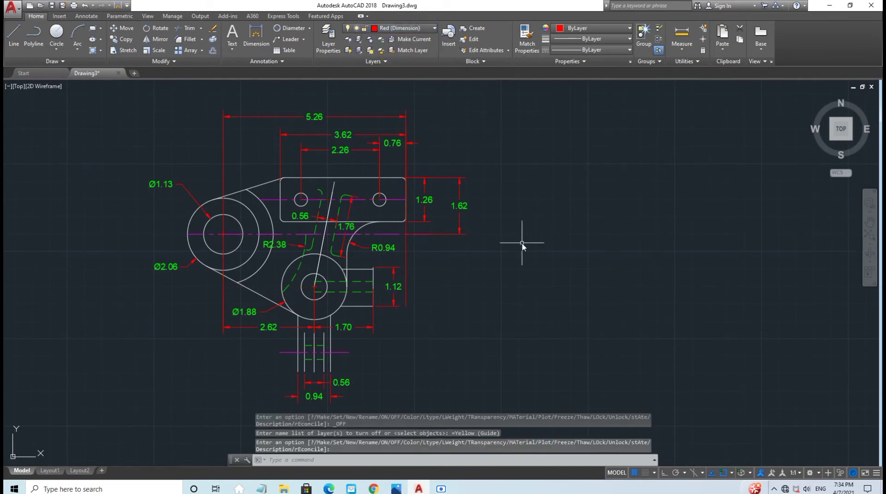
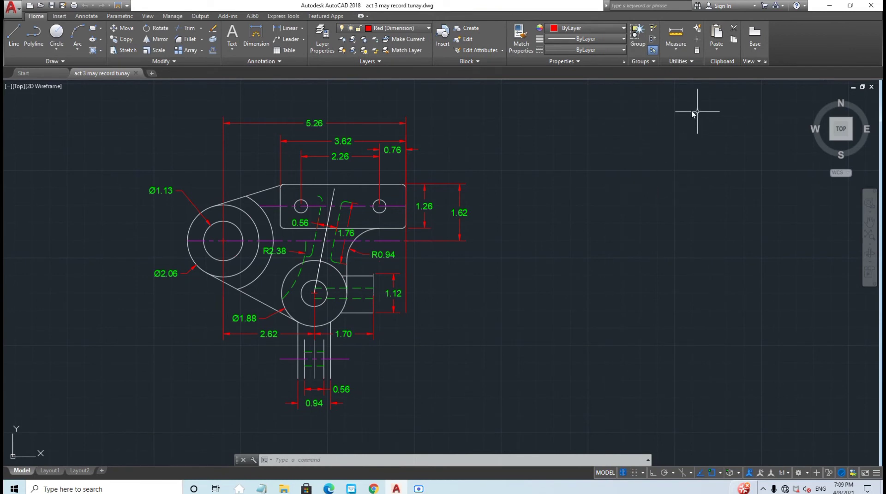
Step: Turn off the current Red (Dimension) layer so no dimensions show
left_click(410, 28)
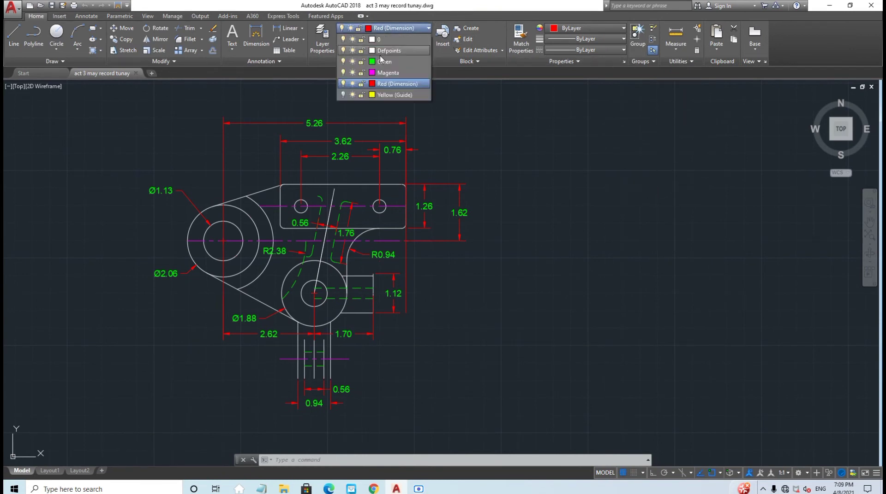
left_click(343, 84)
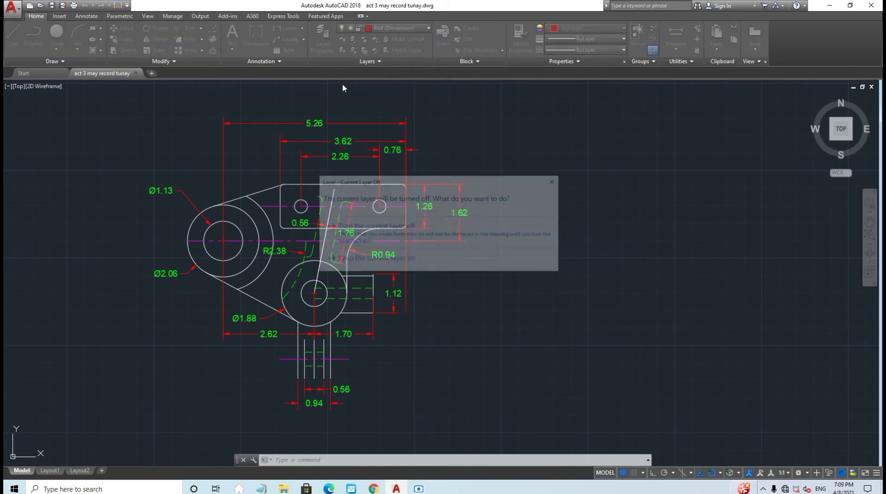
left_click(377, 237)
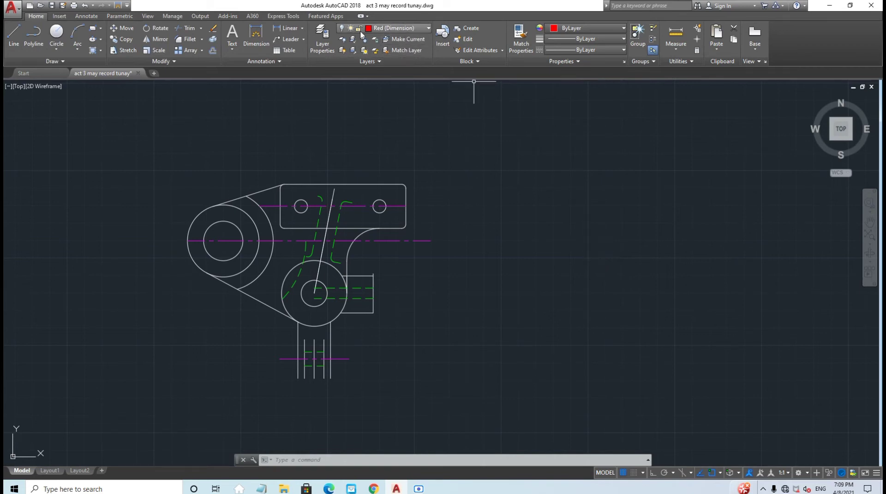
left_click(399, 29)
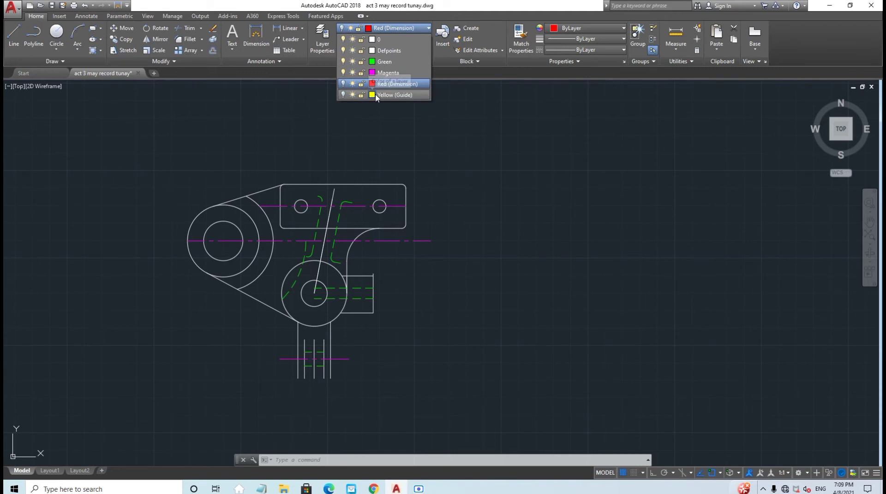
Step: Make Yellow (Guide) current and draw a 7.1 horizontal line from the rectangle's top-right corner
left_click(342, 95)
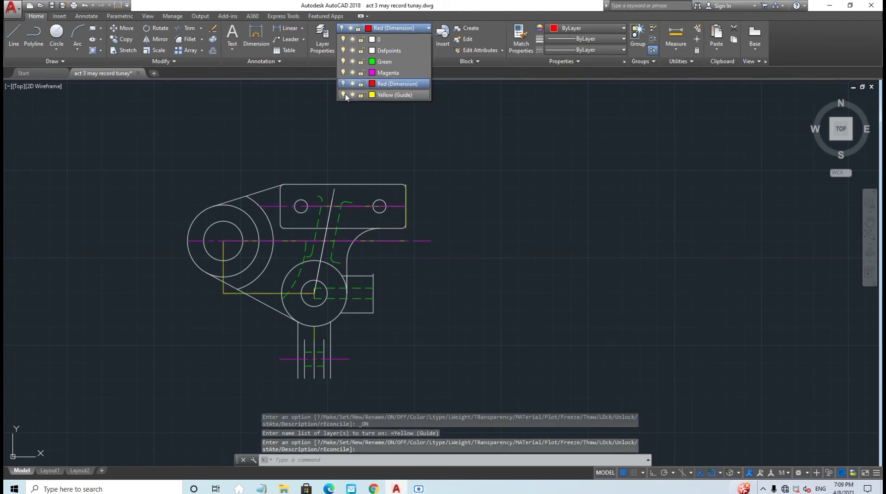
left_click(391, 96)
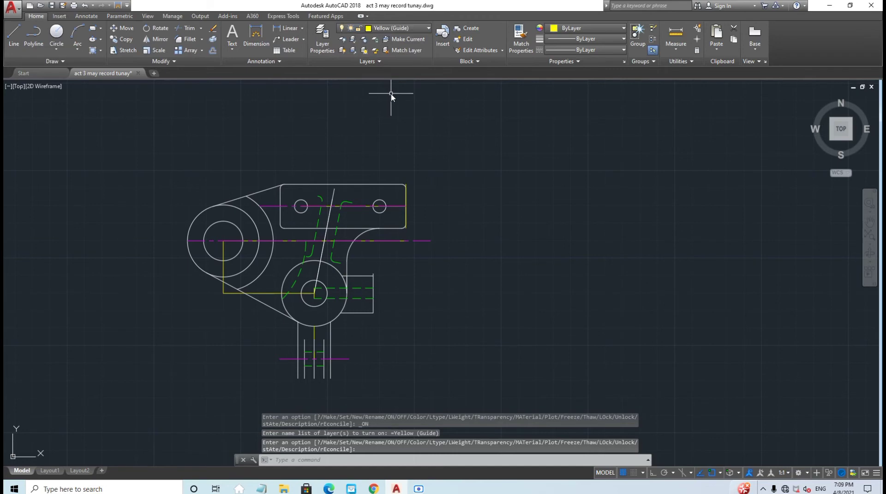
left_click(13, 41)
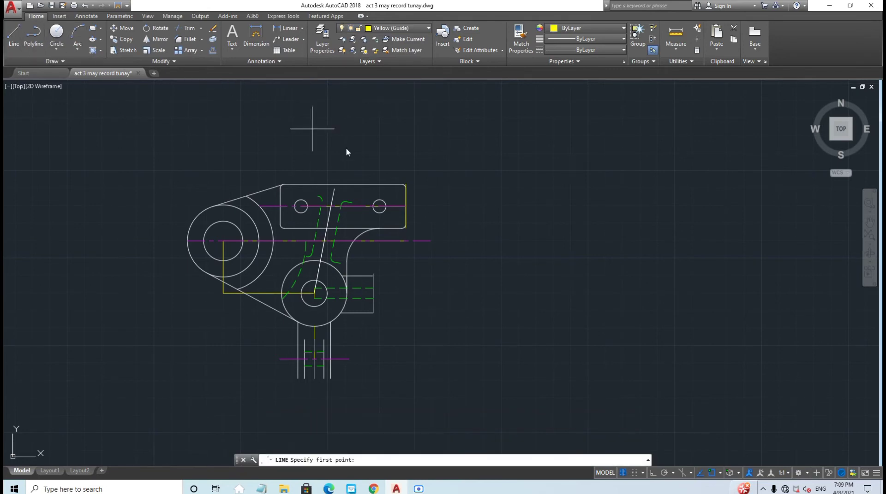
scroll(475, 226, "up", 2)
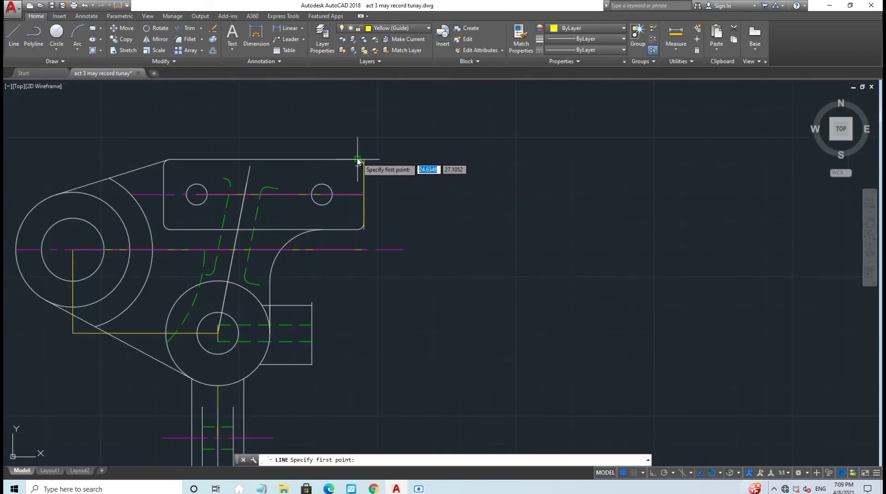
left_click(357, 159)
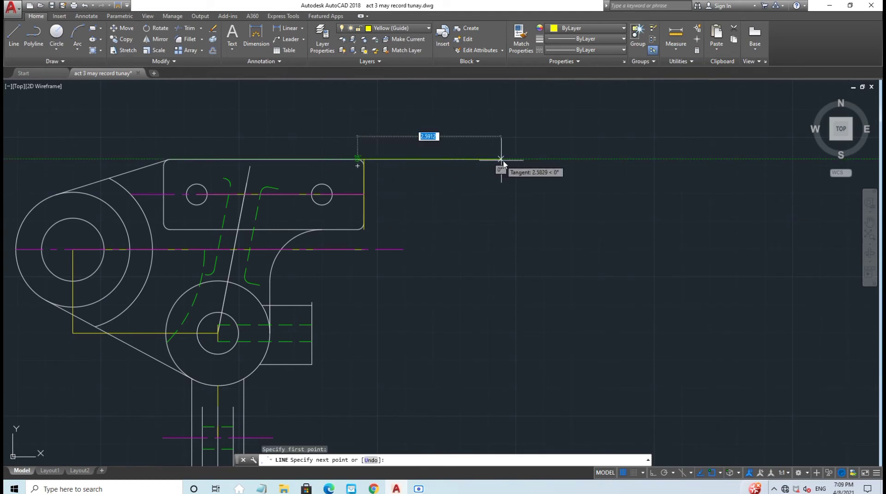
left_click(652, 473)
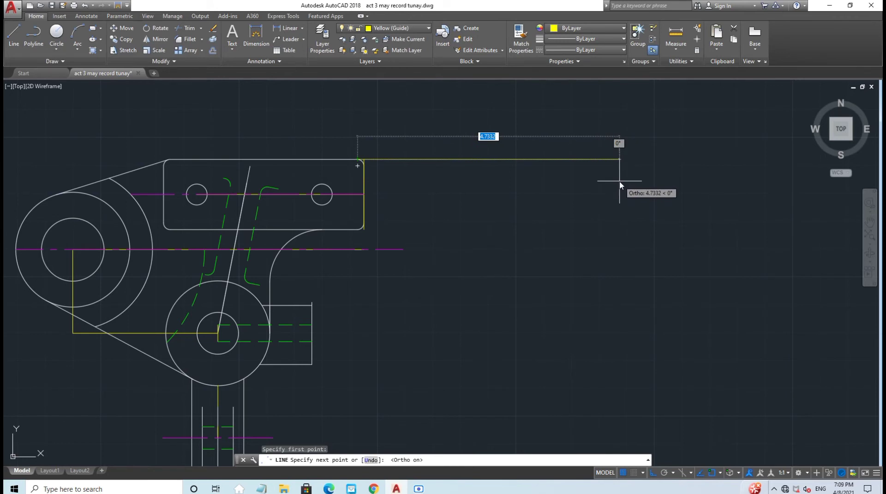
type("7.1")
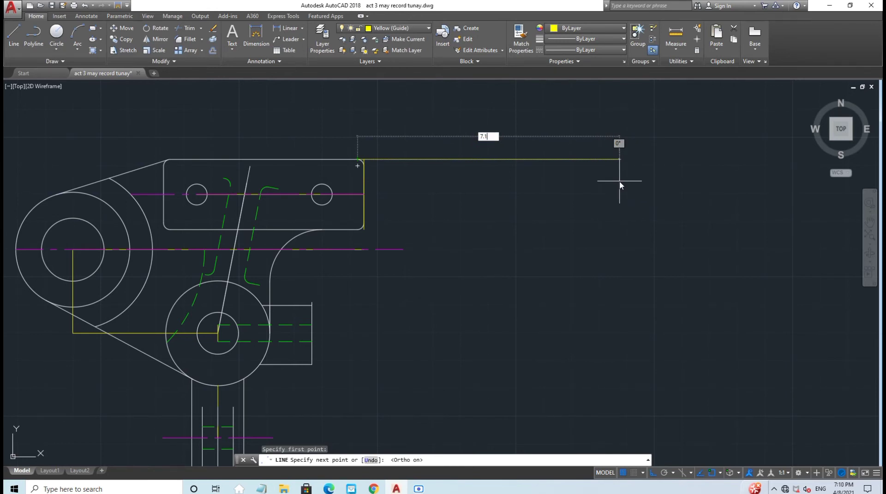
key("Return")
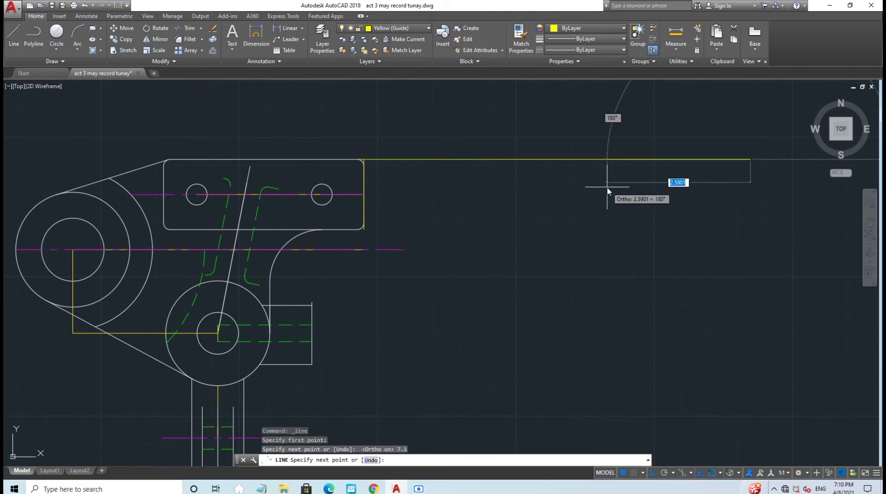
key("Escape")
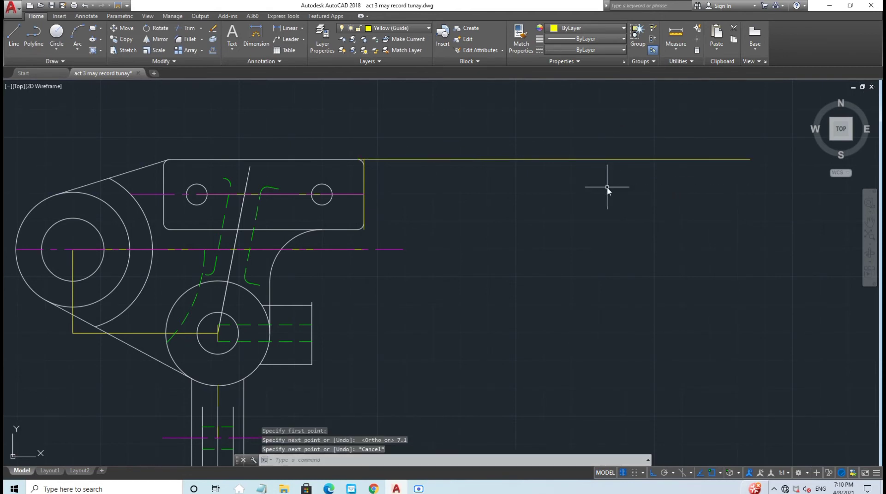
Step: Draw a 4.92 horizontal guide line right from the right hole's centre
left_click(14, 35)
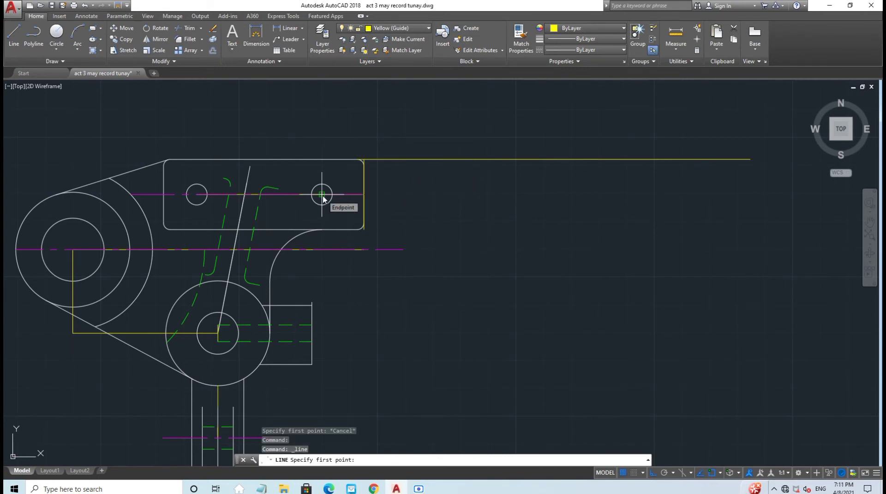
left_click(321, 195)
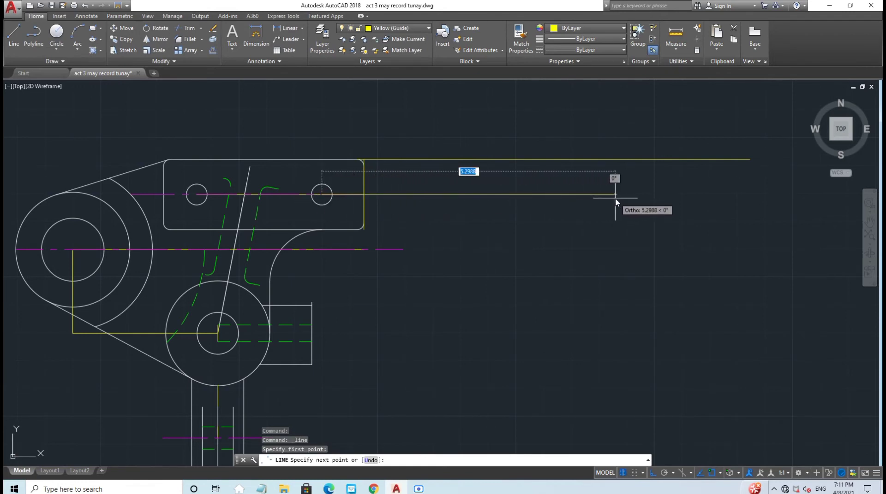
type("4")
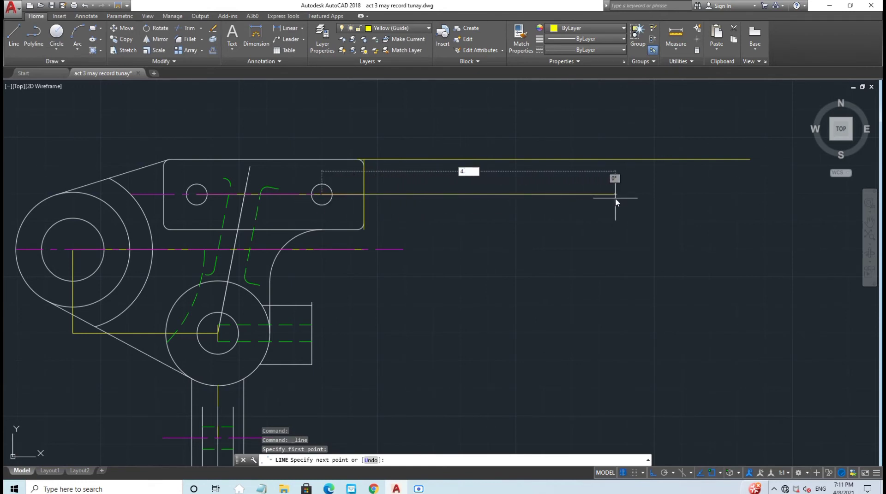
type(".92")
key("Return")
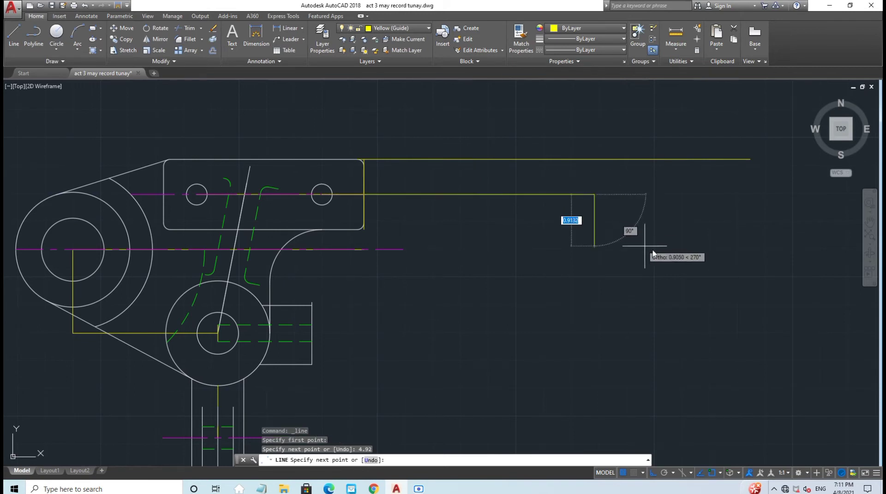
key("Escape")
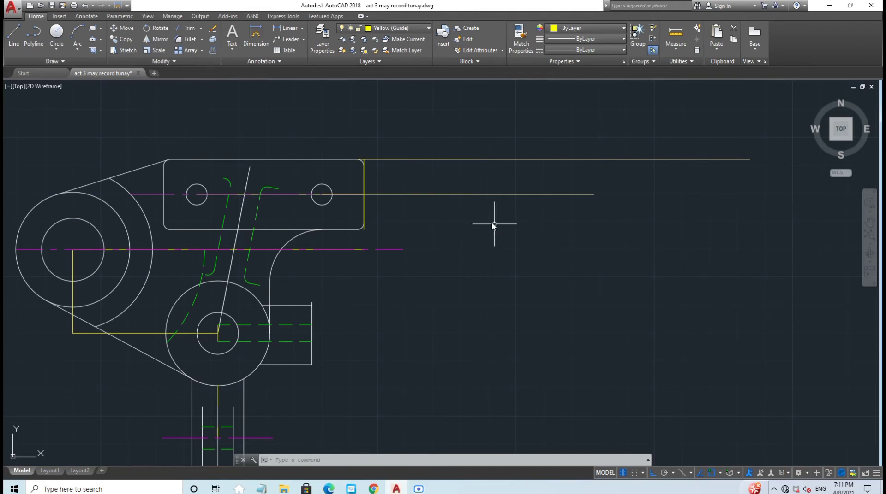
Step: Draw guide lines of 5.33 from the centre line's end and 10.92 from the lower circle's top
left_click(13, 33)
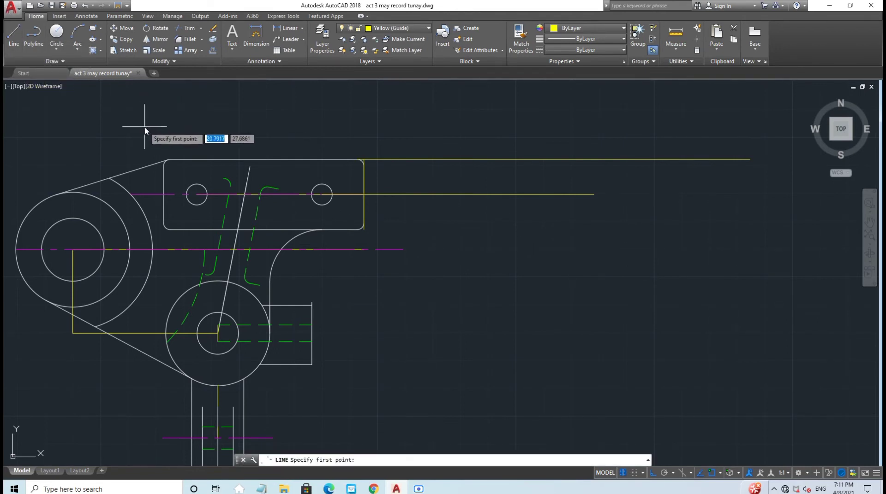
left_click(404, 250)
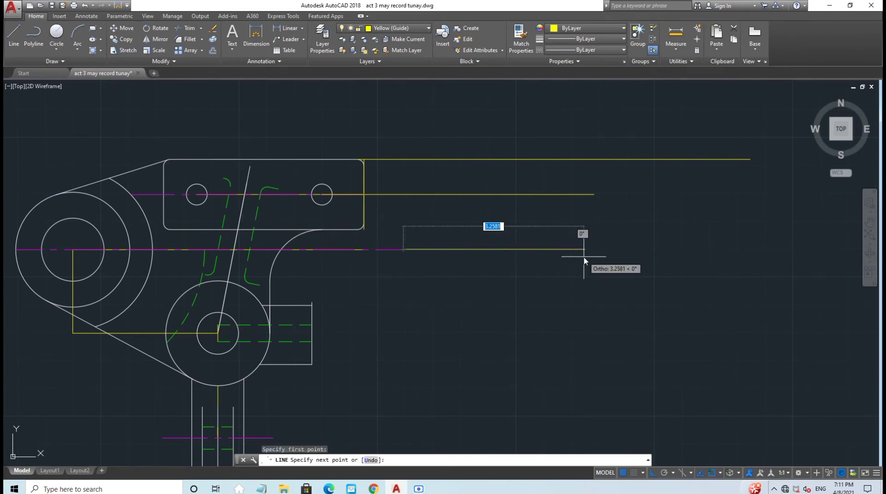
type("5.33")
key("Return")
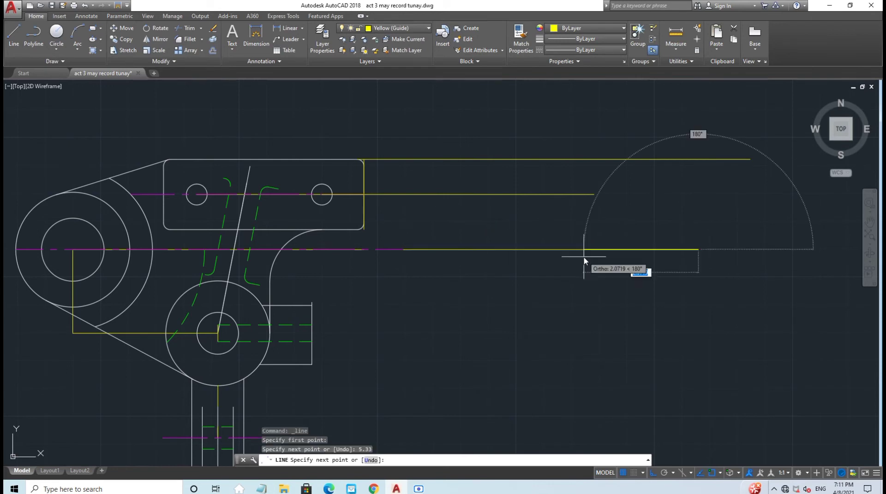
key("Escape")
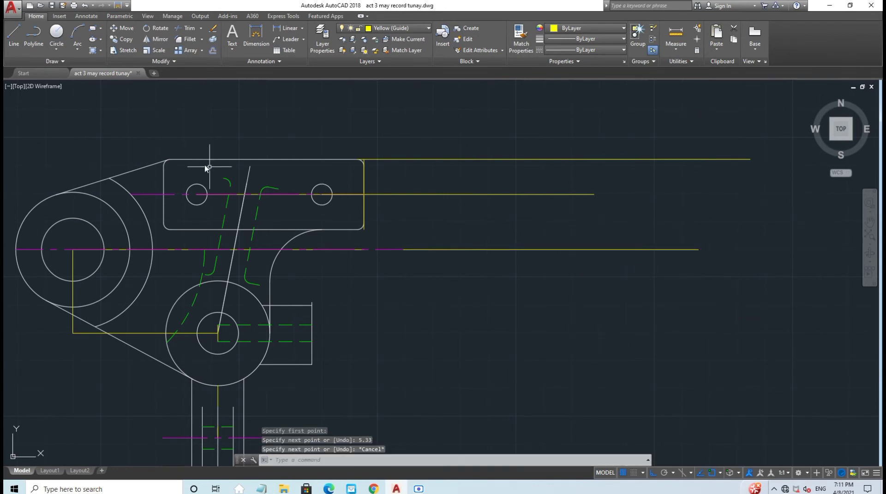
left_click(14, 35)
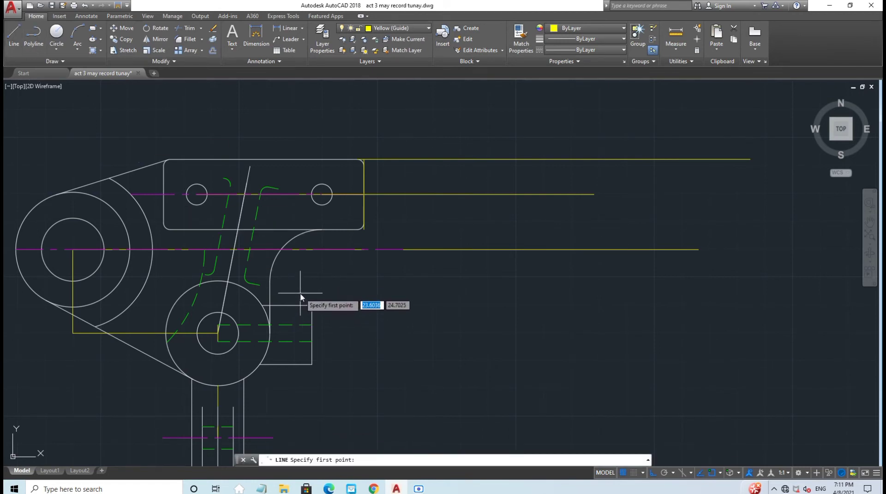
scroll(300, 297, "up", 2)
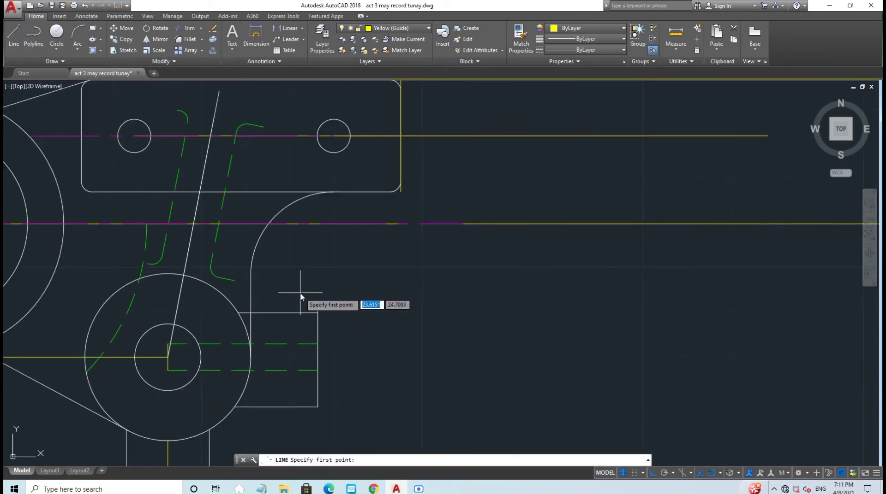
left_click(168, 273)
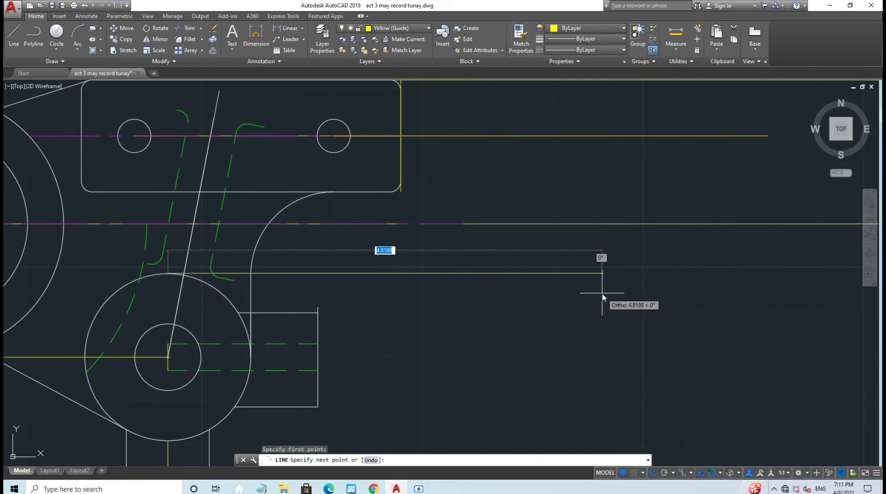
type("10.9")
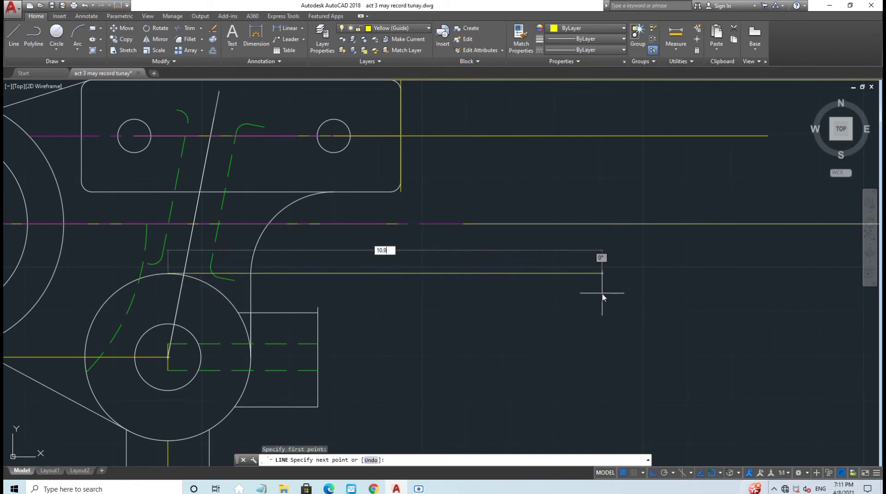
type("2")
key("Return")
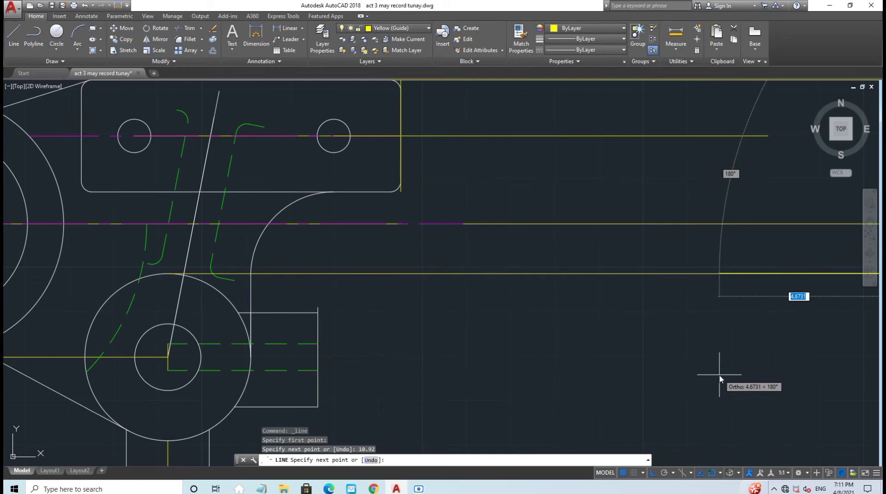
scroll(719, 379, "down", 5)
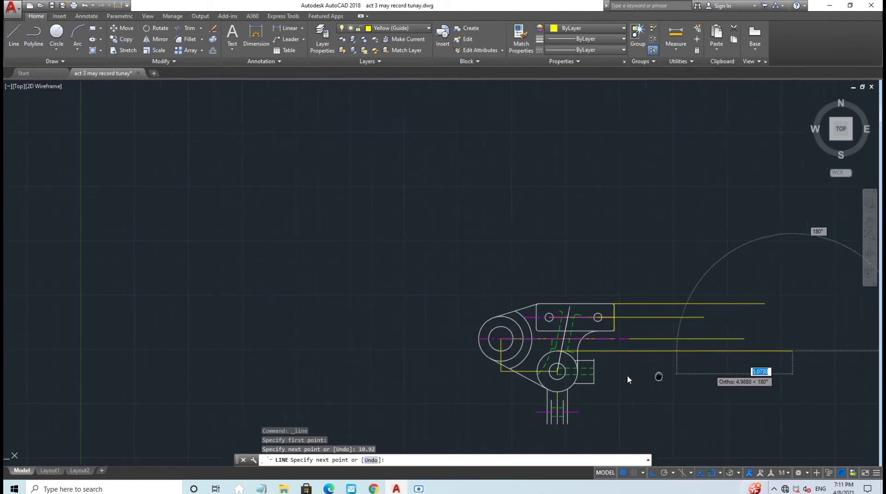
key("Escape")
Step: Draw guide lines of 10.16 from the boss's top-right corner and 11.86 from the small circle's centre
scroll(583, 372, "up", 4)
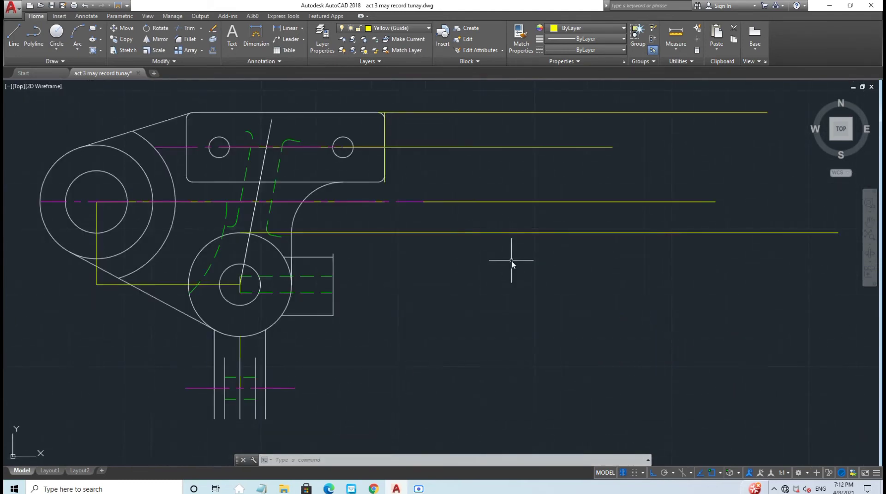
left_click(7, 35)
left_click(334, 253)
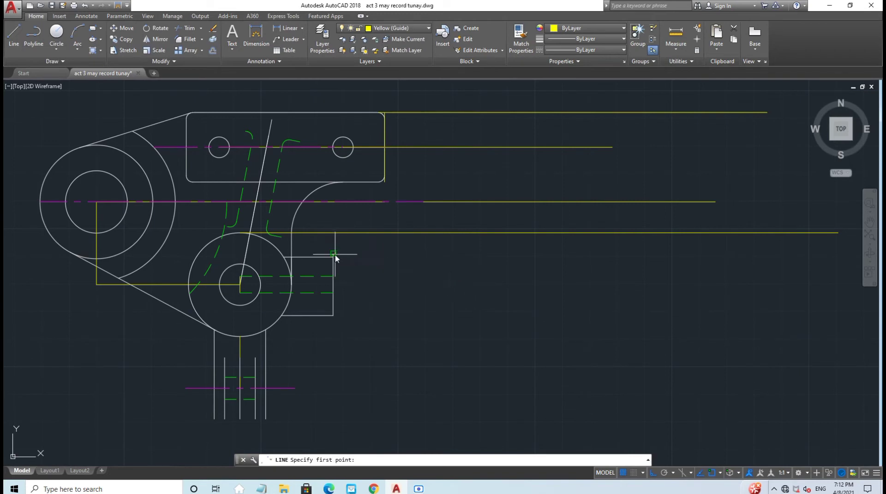
type("10.16")
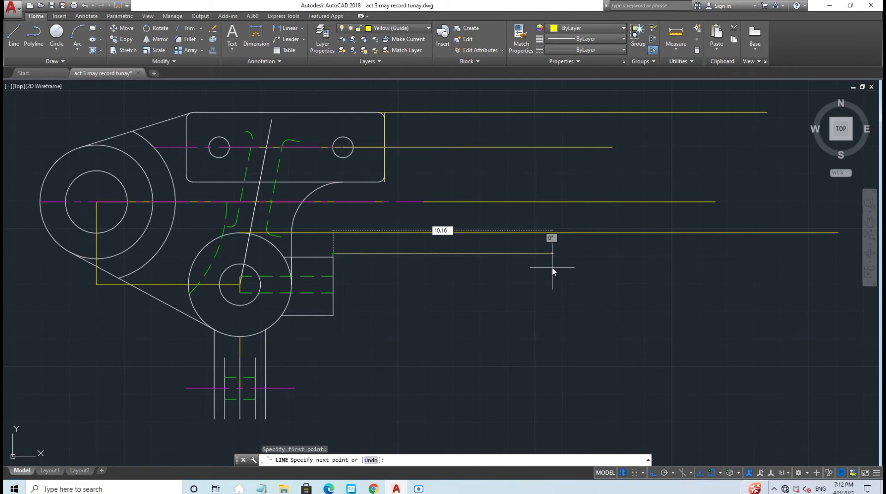
key("Return")
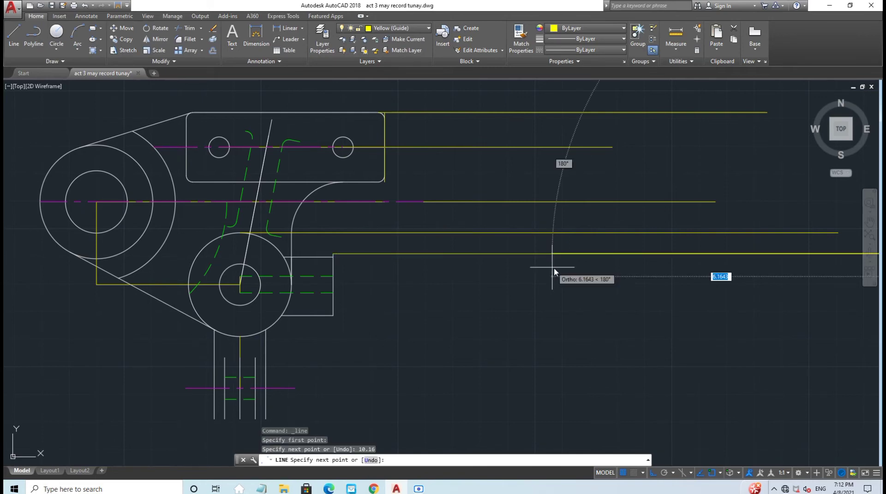
key("Escape")
scroll(741, 366, "down", 5)
middle_click_drag(708, 359, 502, 340)
scroll(462, 328, "up", 5)
middle_click_drag(439, 323, 628, 301)
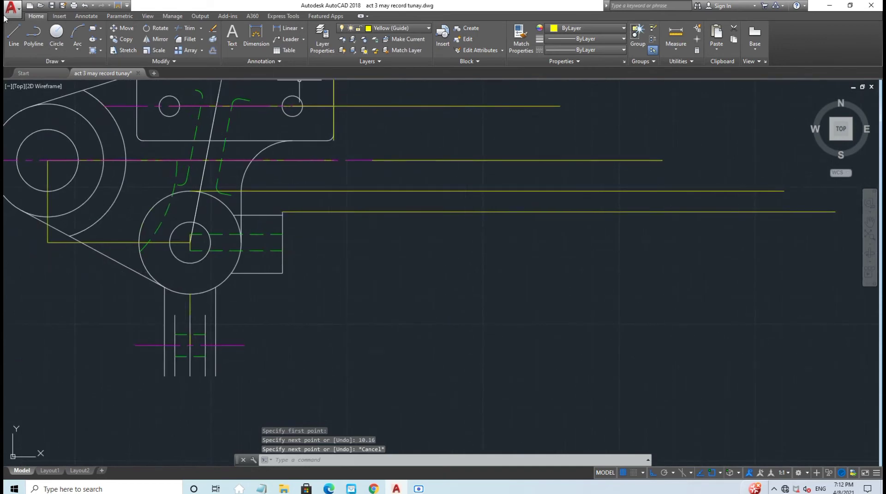
left_click(11, 33)
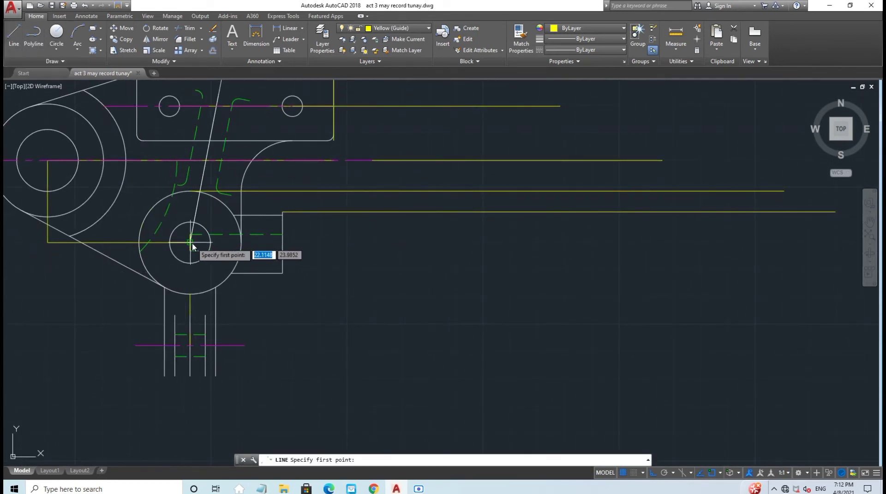
scroll(191, 246, "up", 4)
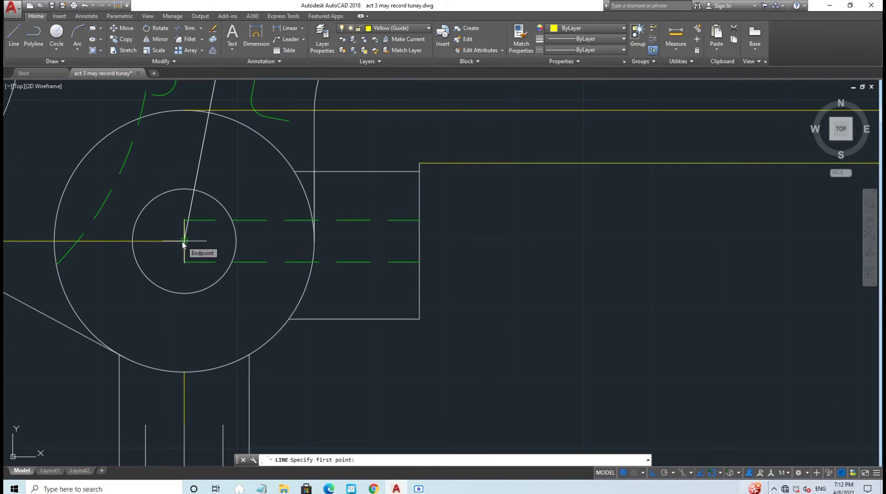
scroll(183, 242, "up", 4)
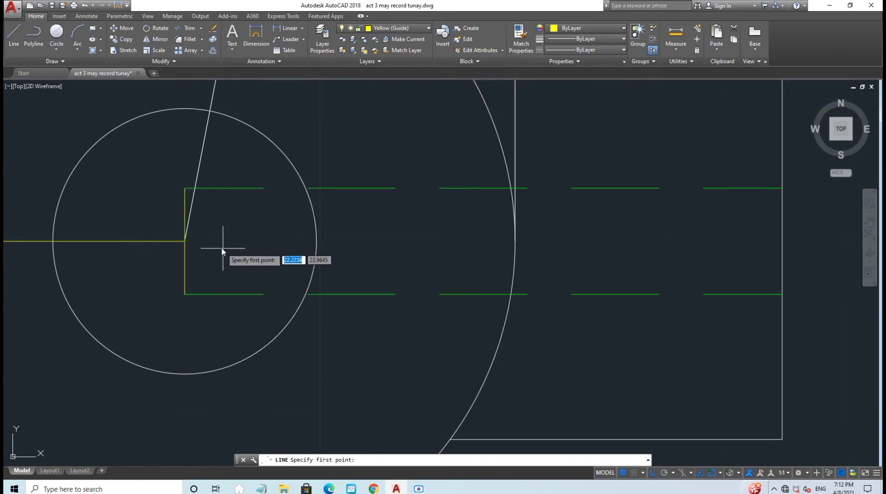
left_click(185, 241)
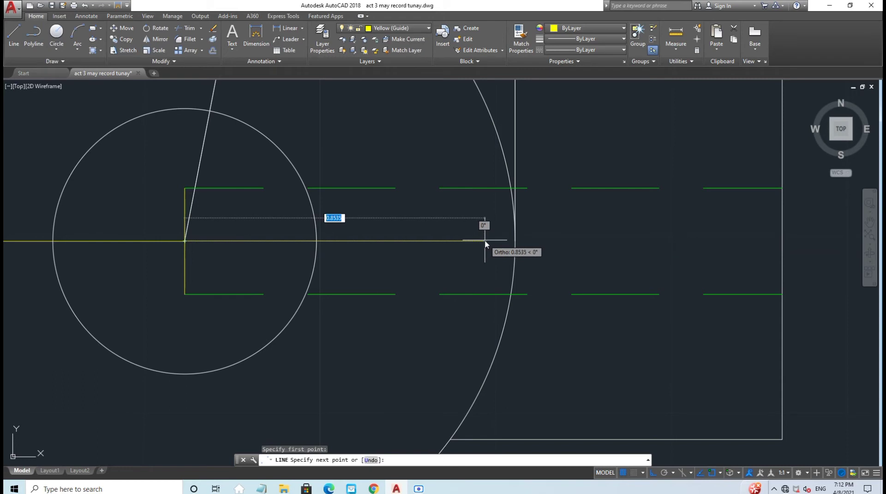
type("1")
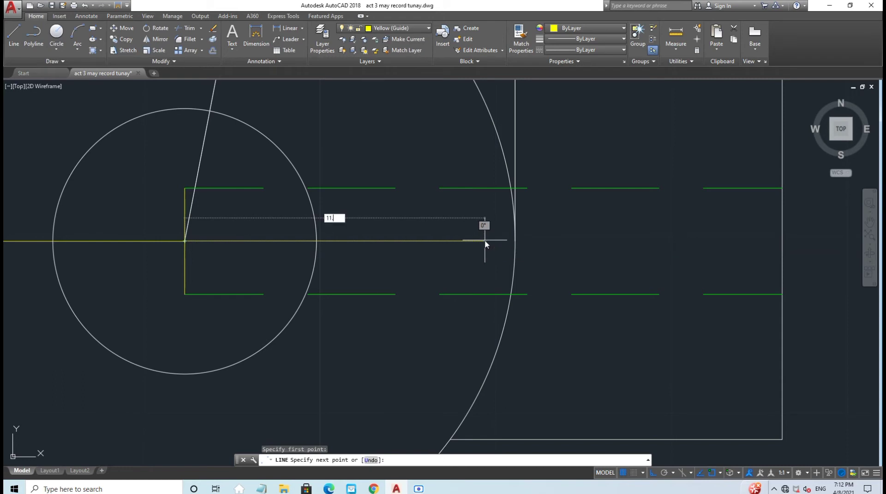
type("1.86")
key("Return")
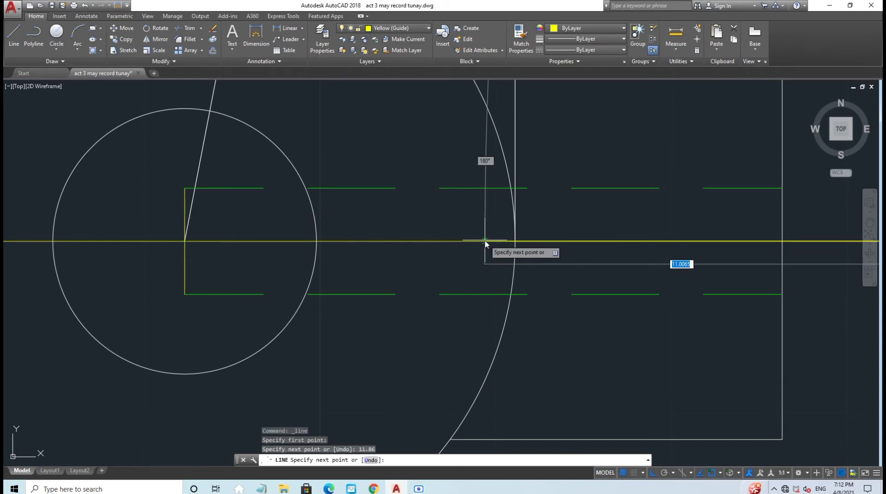
scroll(528, 257, "down", 6)
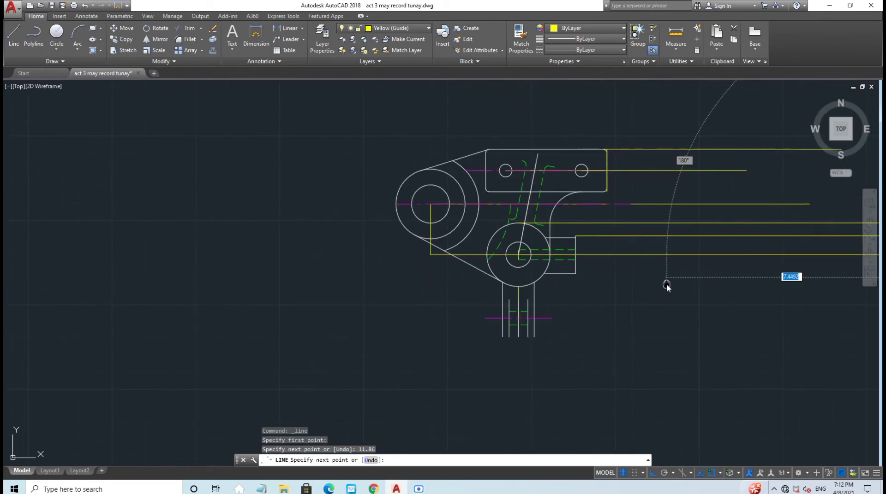
middle_click_drag(666, 284, 441, 299)
key("Escape")
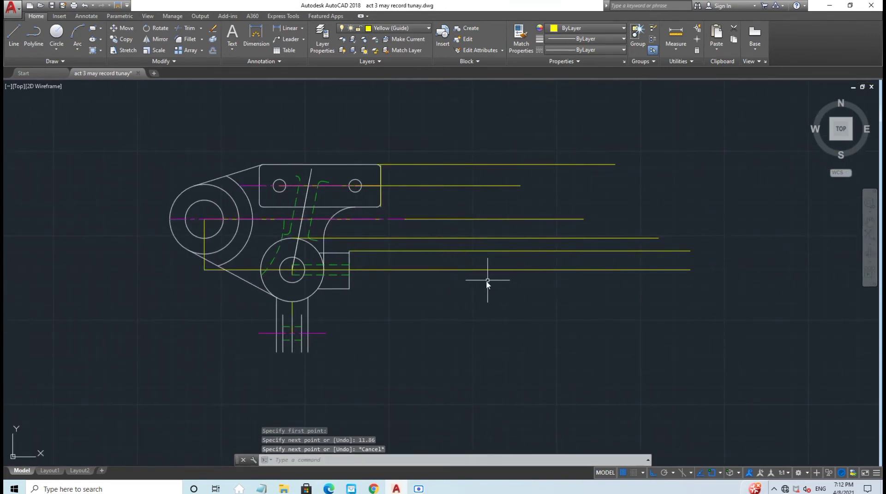
Step: Draw guide lines of 9.71 and 8.02 to the right from the lower lug lines
scroll(342, 310, "up", 4)
middle_click_drag(342, 310, 527, 283)
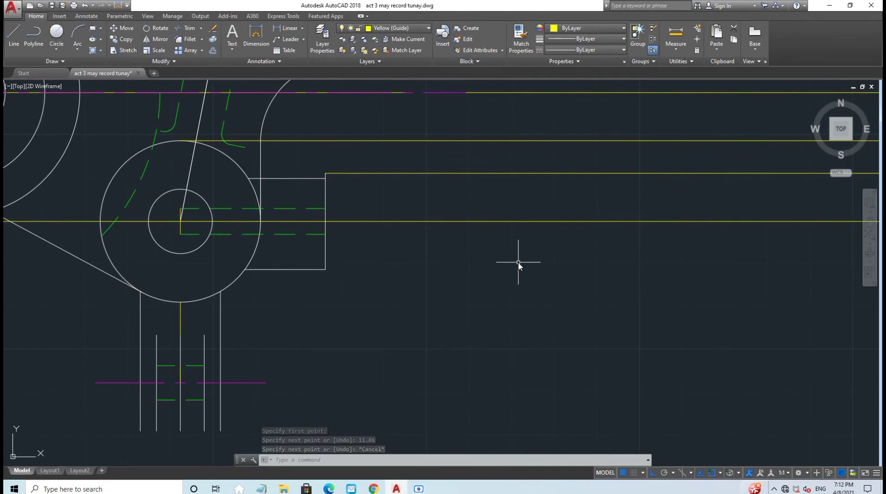
left_click(14, 36)
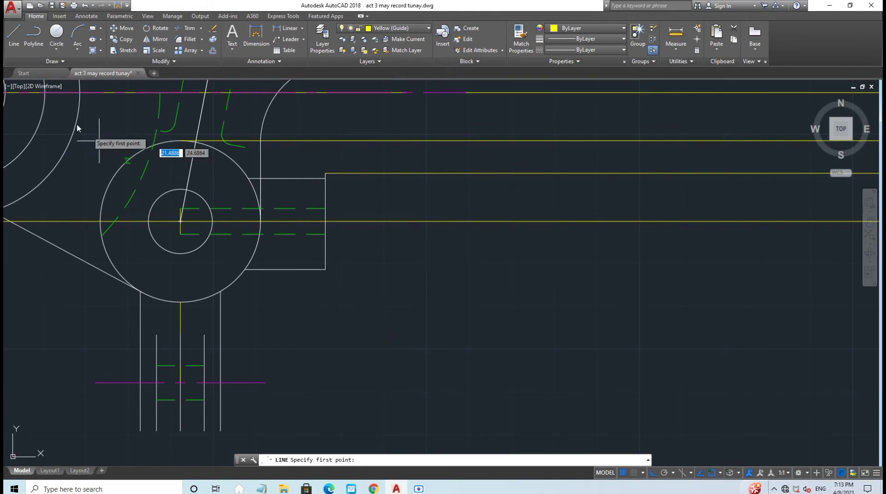
left_click(14, 36)
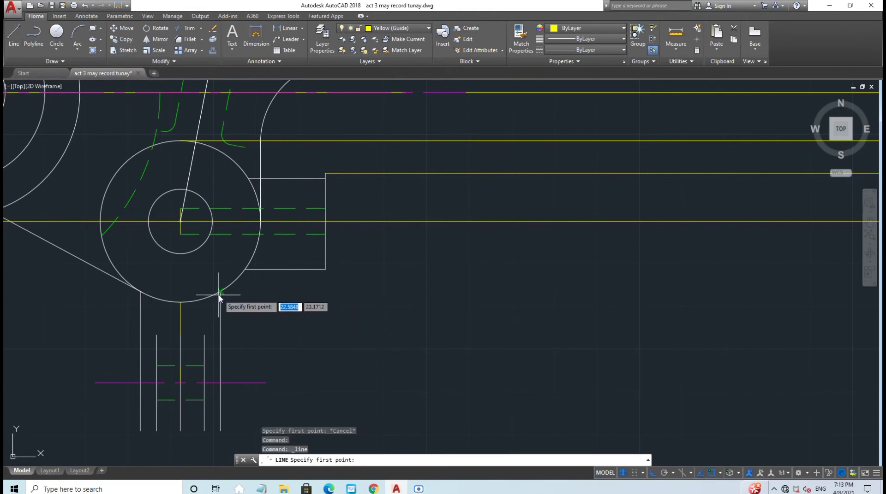
scroll(219, 293, "up", 5)
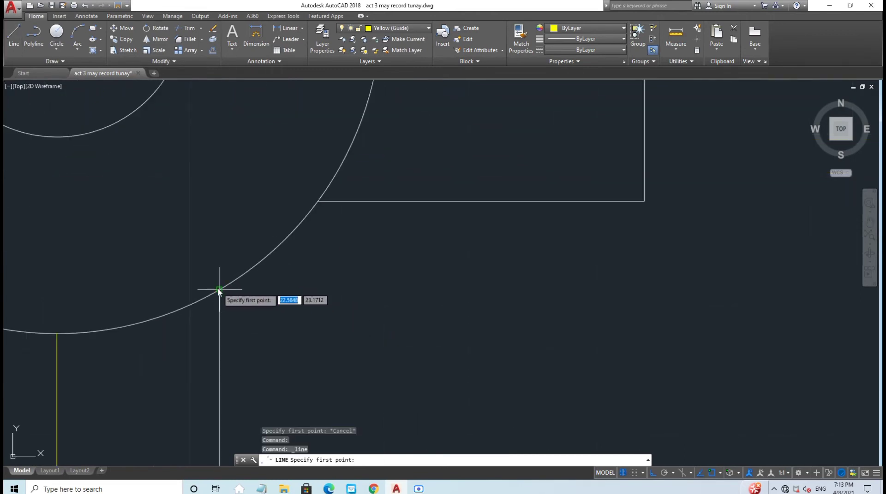
left_click(219, 291)
type("9")
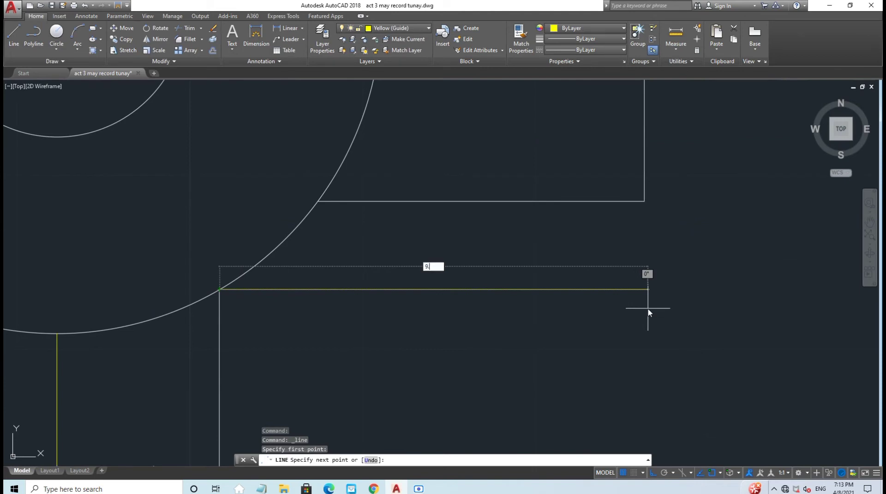
type(".71")
key("Return")
key("Escape")
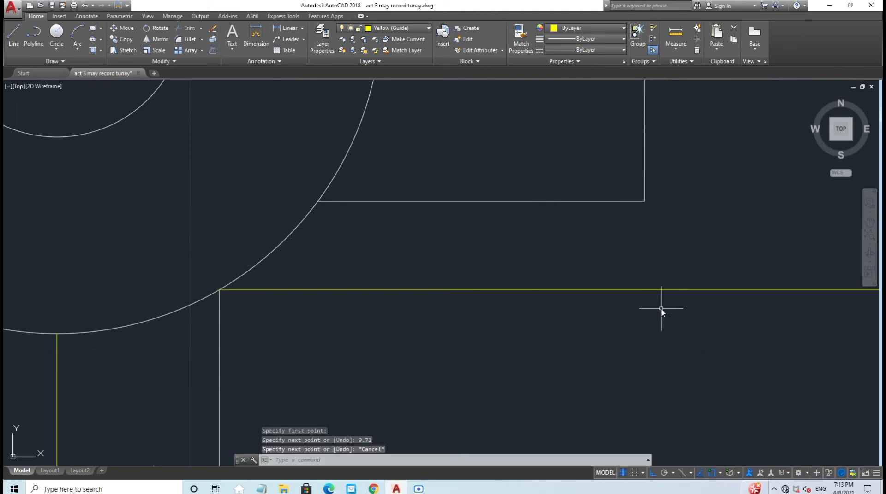
left_click(14, 35)
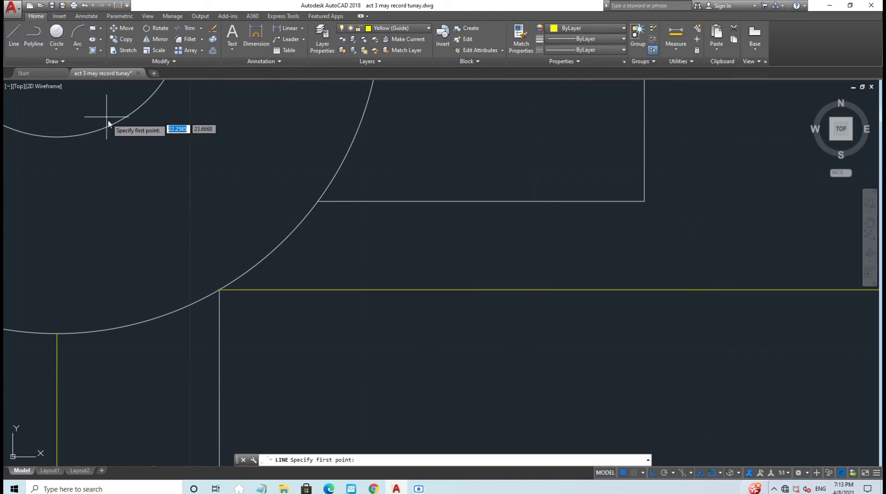
middle_click_drag(259, 336, 239, 191)
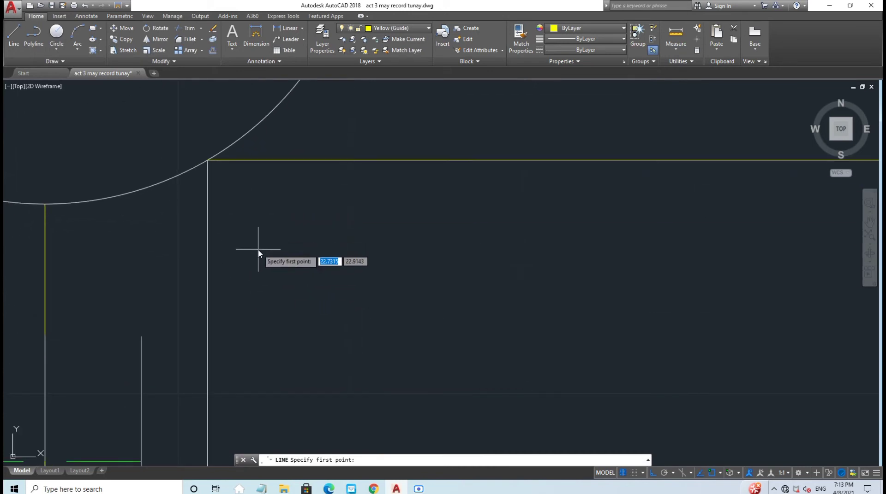
left_click(14, 35)
scroll(311, 272, "down", 2)
middle_click_drag(304, 295, 228, 214)
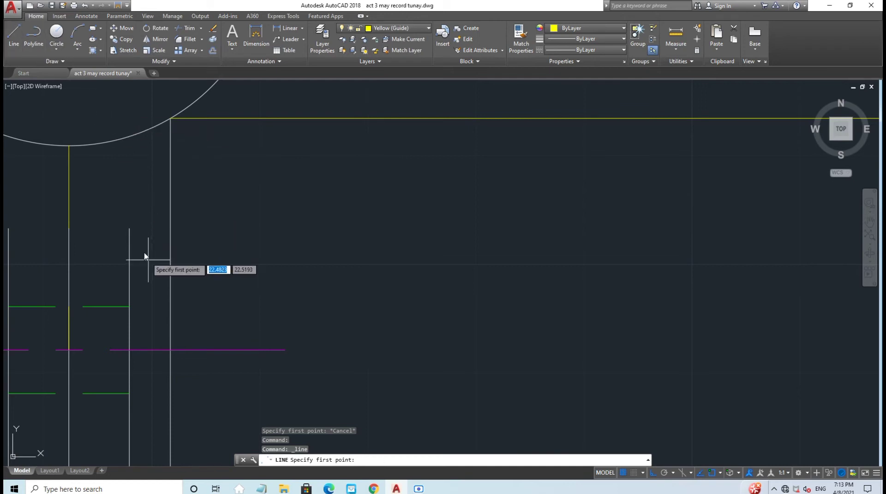
left_click(129, 228)
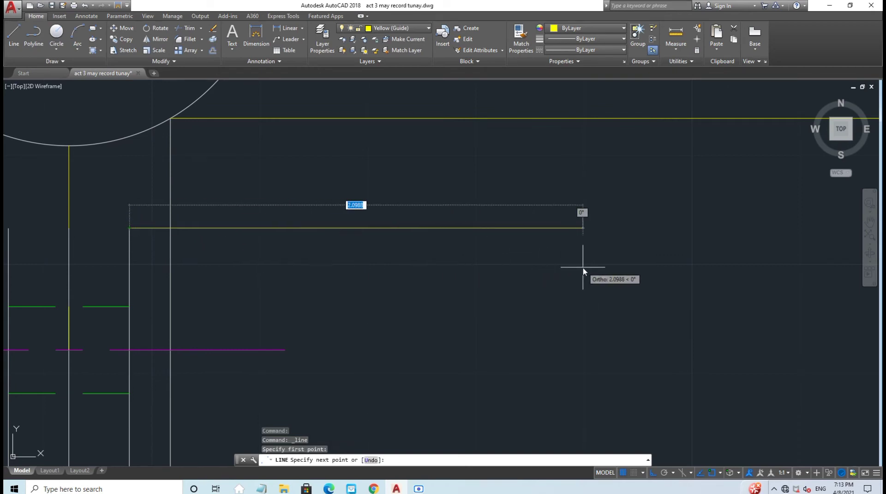
type("8")
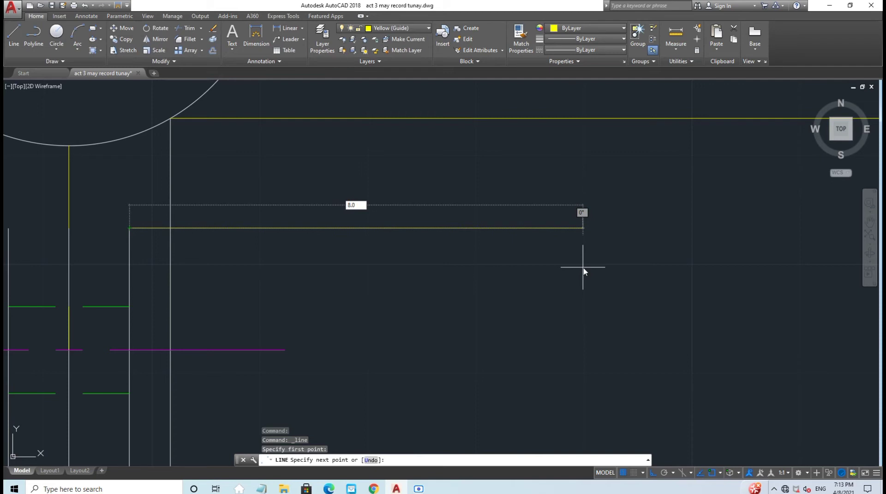
key("Return")
key("Escape")
scroll(610, 284, "down", 5)
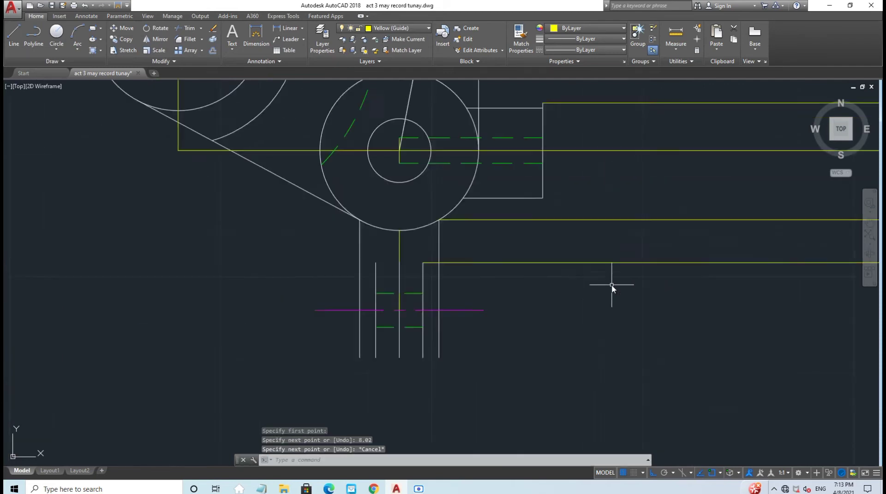
scroll(616, 324, "down", 4)
mouse_move(618, 326)
middle_mouse_down()
mouse_move(515, 322)
mouse_move(550, 284)
middle_mouse_up()
scroll(518, 322, "up", 5)
Step: Draw a 6.96 horizontal guide line from the magenta centre line's end
left_click(14, 34)
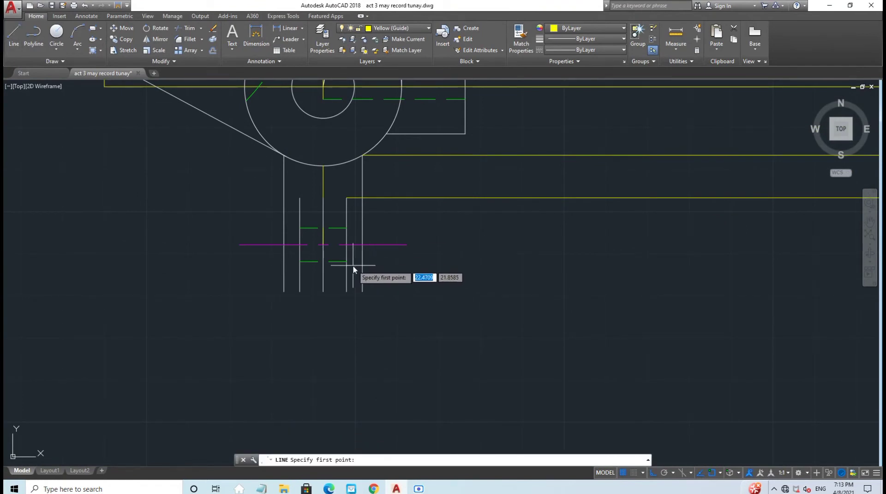
left_click(11, 37)
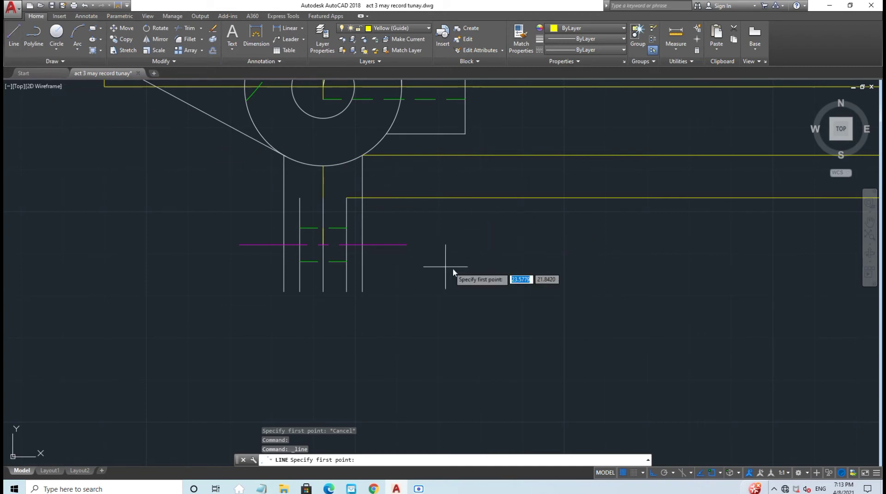
left_click(407, 245)
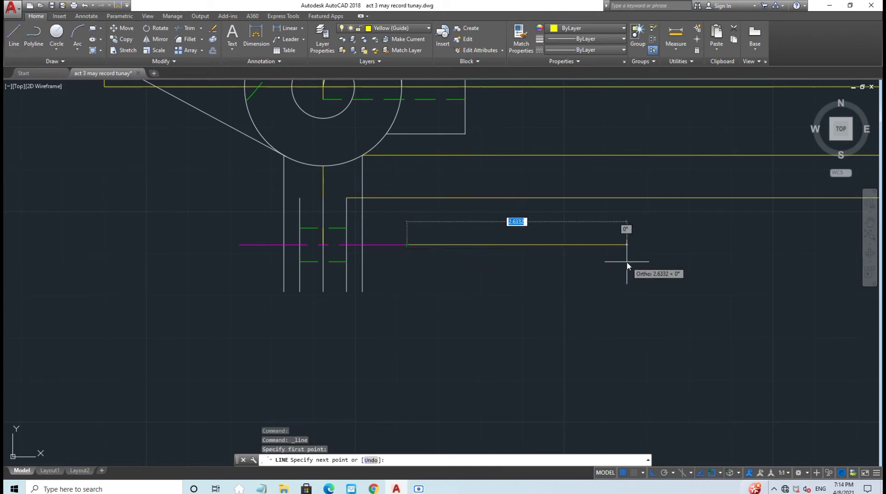
type("6.96")
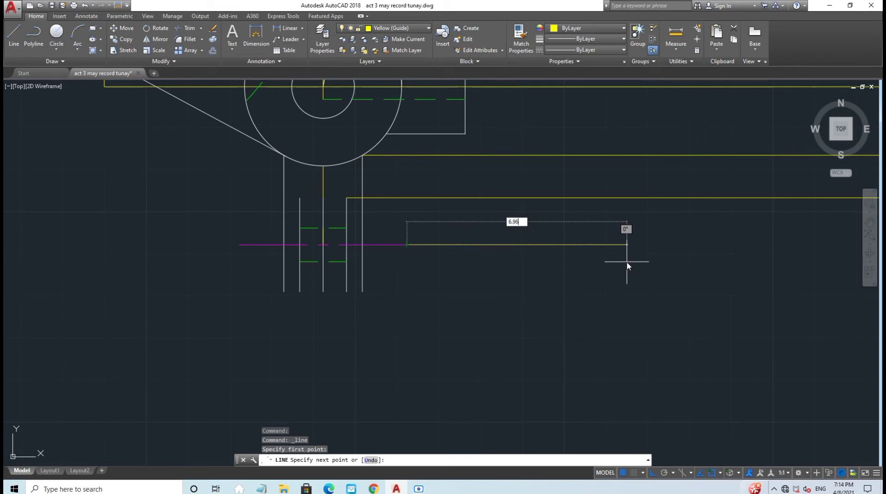
key("Return")
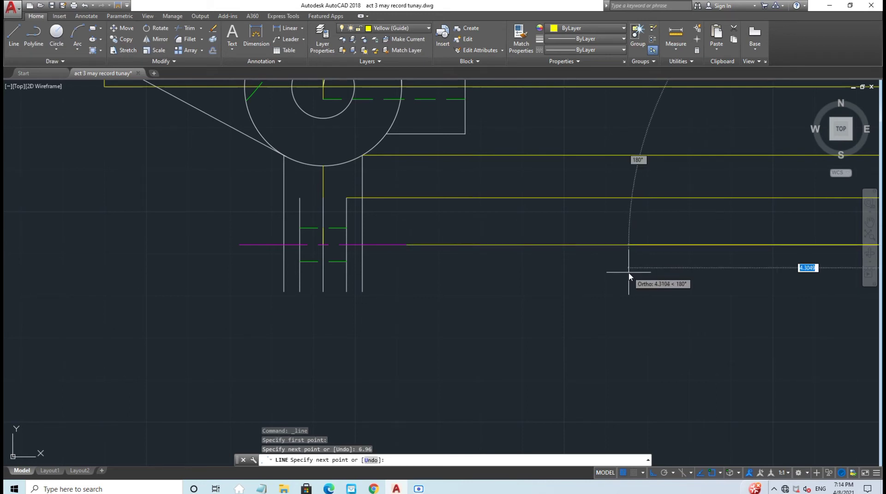
scroll(628, 270, "down", 3)
key("Escape")
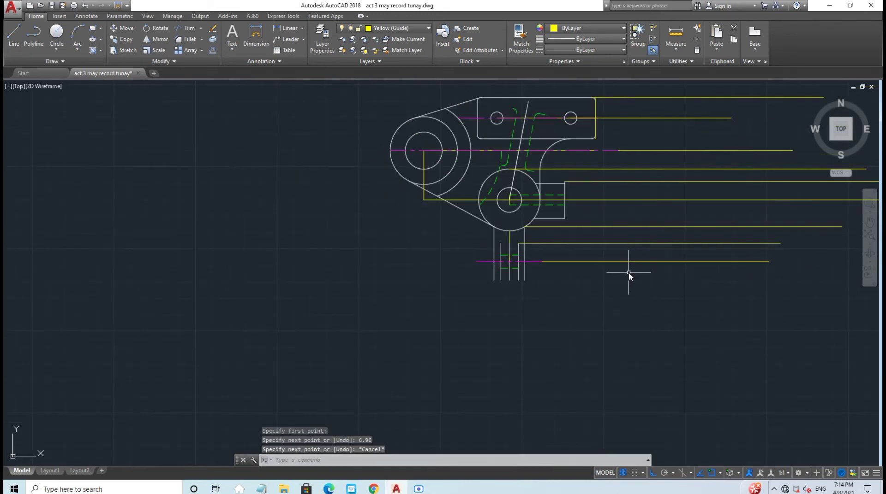
Step: Draw a 7.49 guide line right from the lower stem's bottom corner
left_click(14, 34)
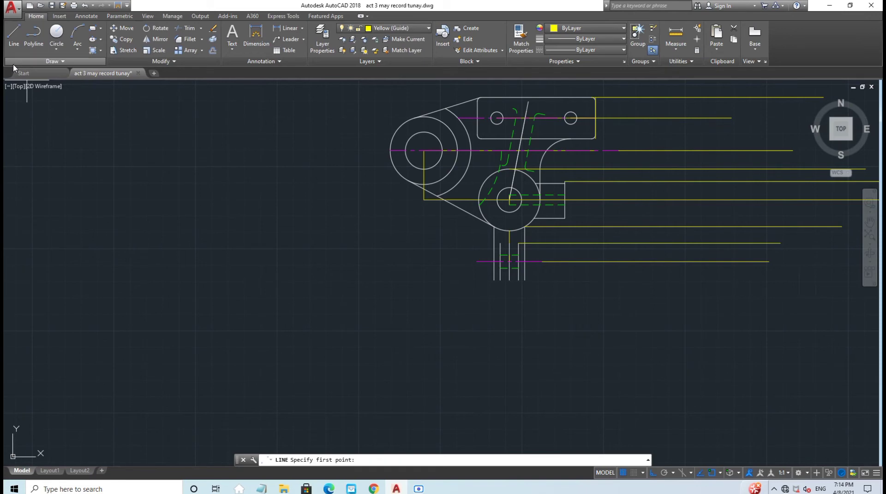
scroll(579, 310, "up", 4)
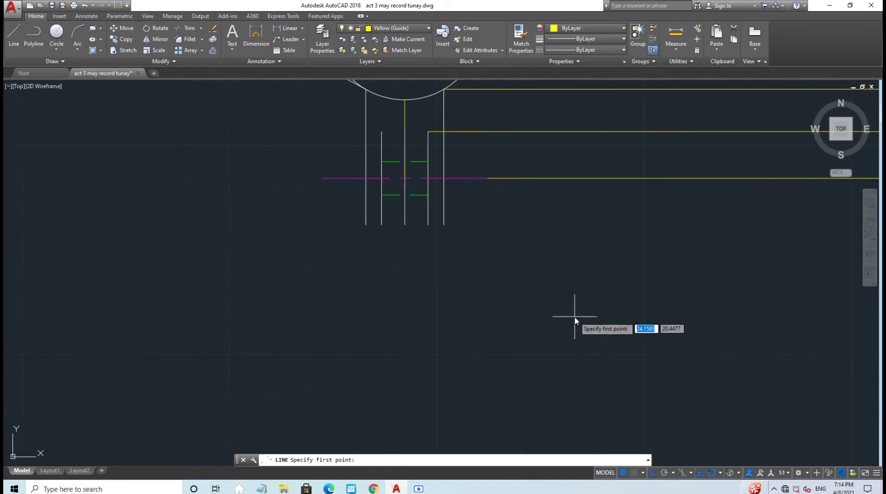
middle_click_drag(579, 310, 367, 315)
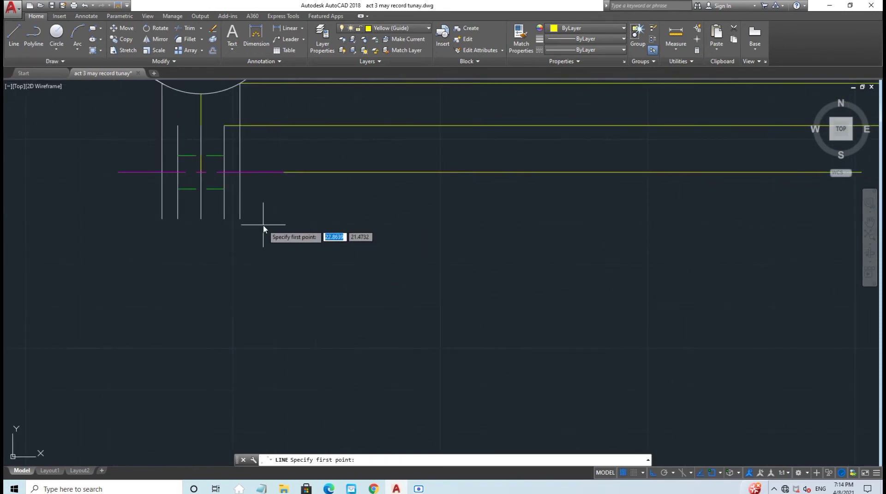
left_click(239, 219)
type("7.49")
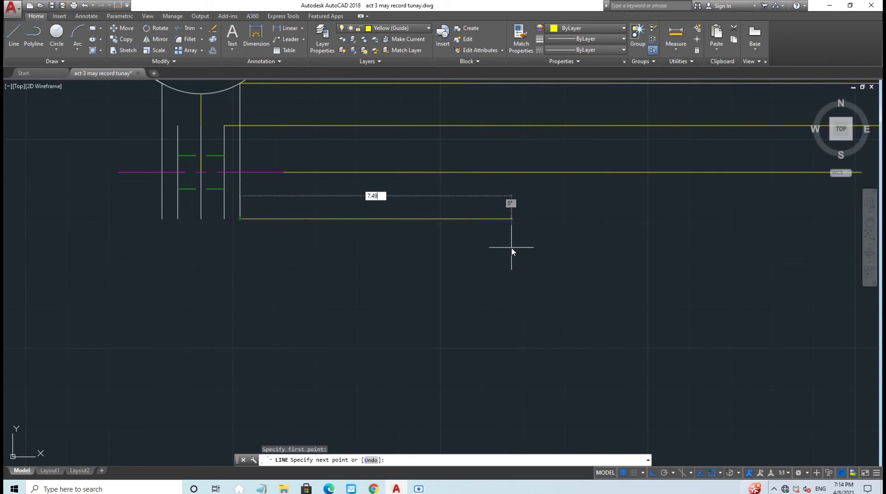
key("Return")
key("Escape")
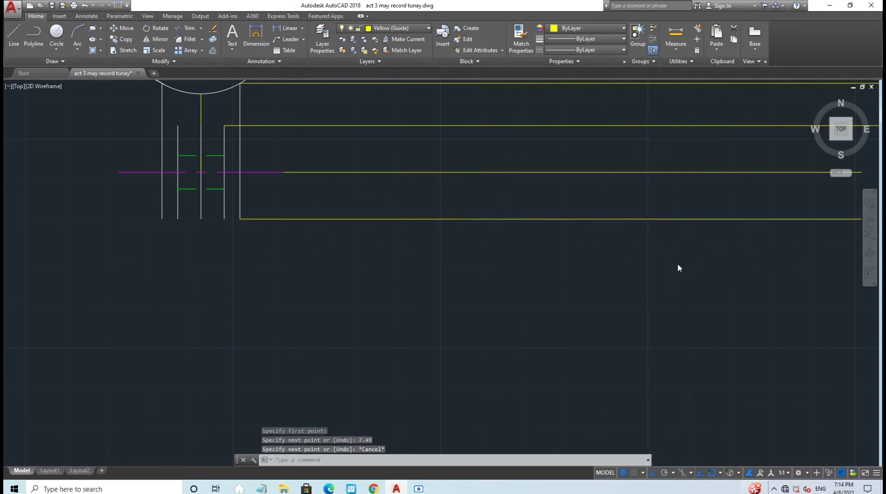
scroll(680, 264, "down", 4)
middle_click_drag(679, 264, 489, 303)
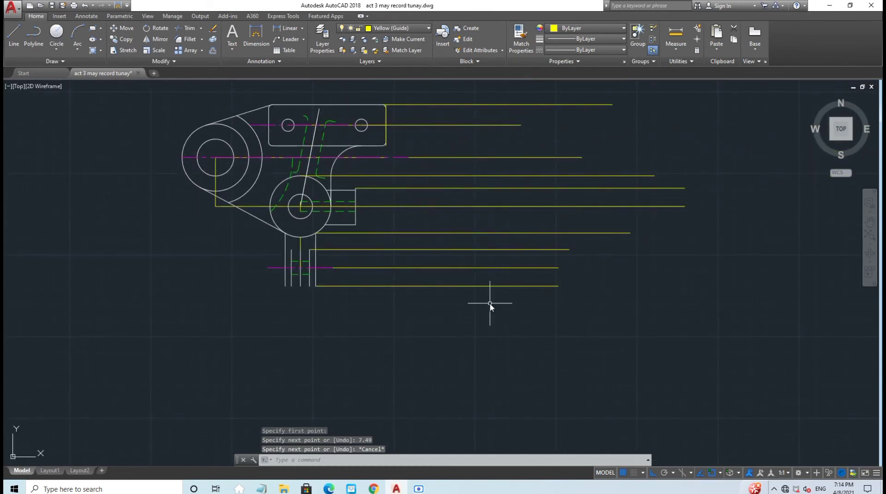
scroll(454, 264, "up", 4)
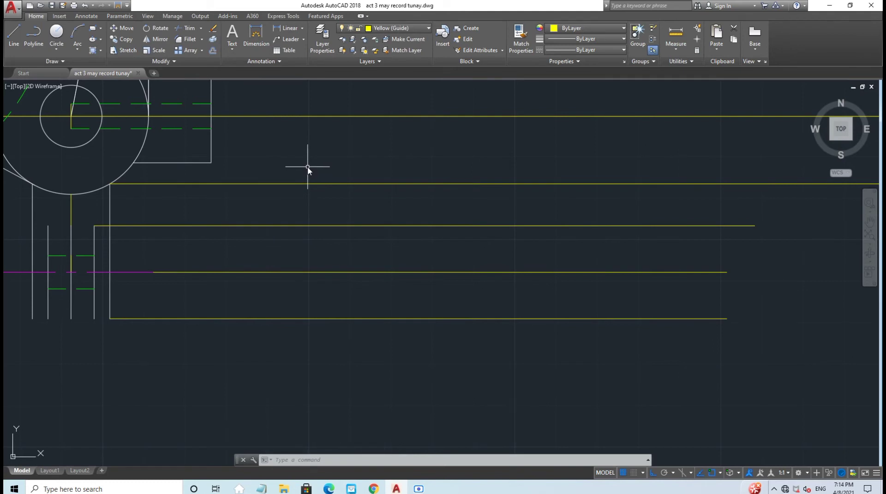
mouse_move(330, 180)
middle_mouse_down()
mouse_move(508, 243)
mouse_move(723, 286)
mouse_move(444, 284)
middle_mouse_up()
scroll(508, 243, "up", 2)
scroll(721, 287, "down", 5)
Step: Turn off the current Yellow (Guide) layer and set layer 0 as current
left_click(383, 28)
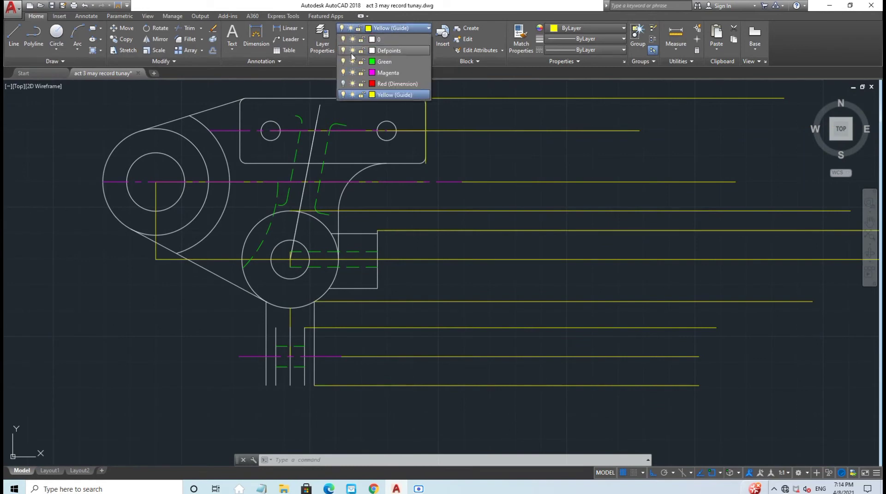
left_click(342, 95)
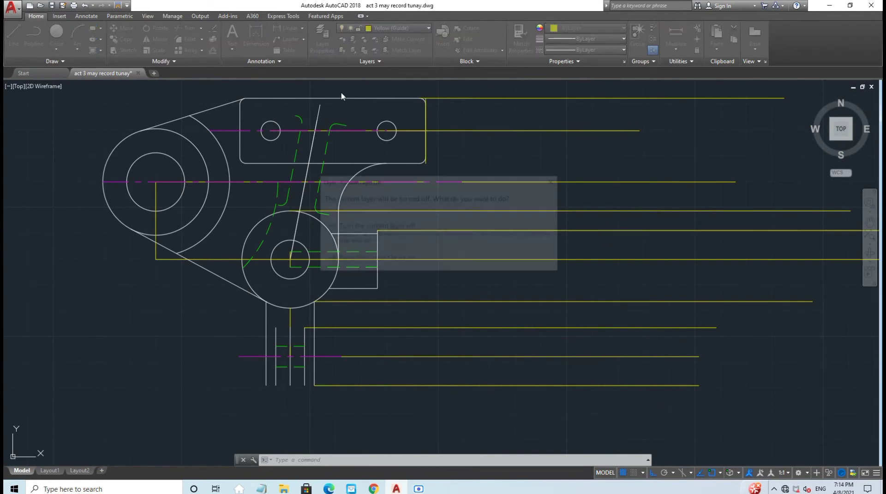
left_click(369, 236)
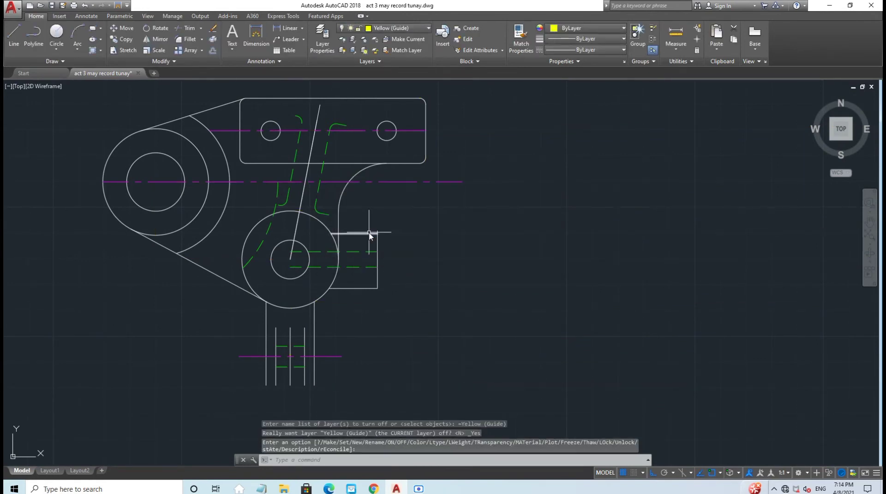
middle_click_drag(482, 227, 374, 234)
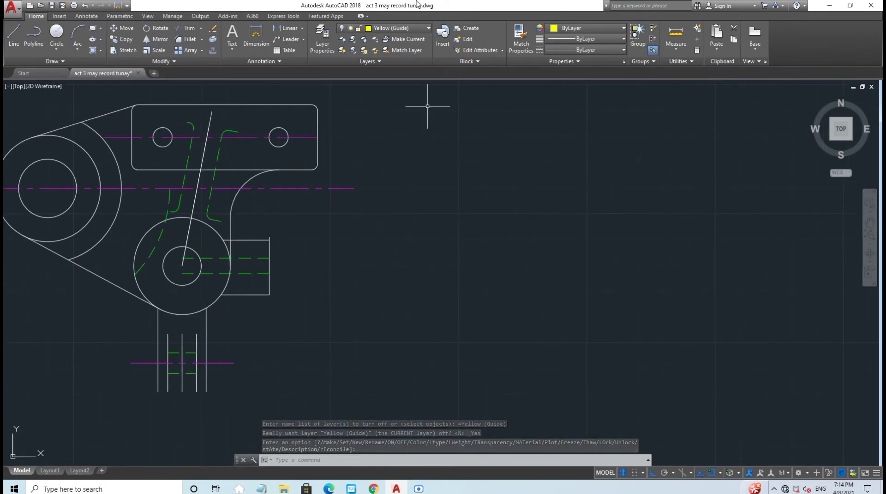
left_click(393, 28)
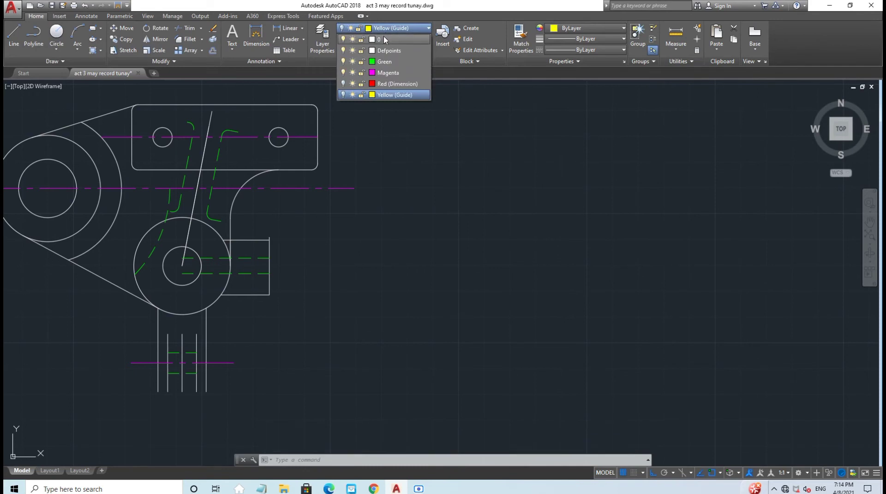
left_click(383, 36)
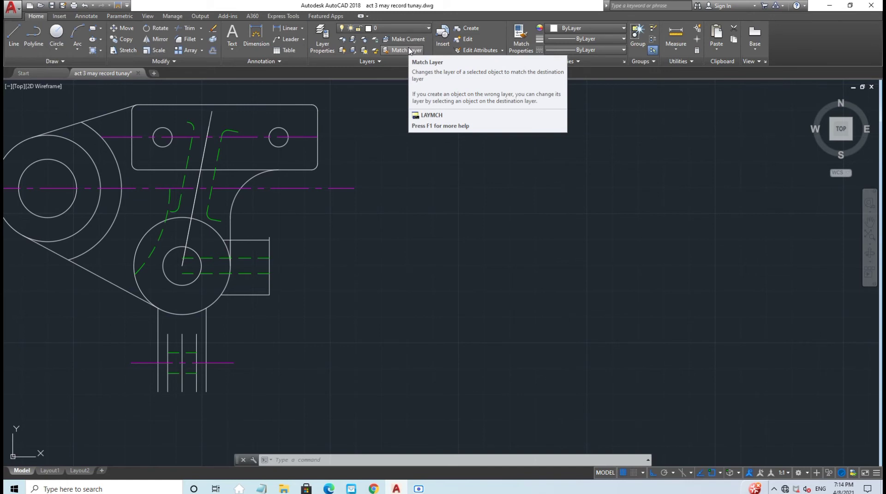
Step: Draw a horizontal line of 5.1 then 5.06 from the small rectangle's top-right corner
left_click(13, 37)
scroll(237, 223, "up", 6)
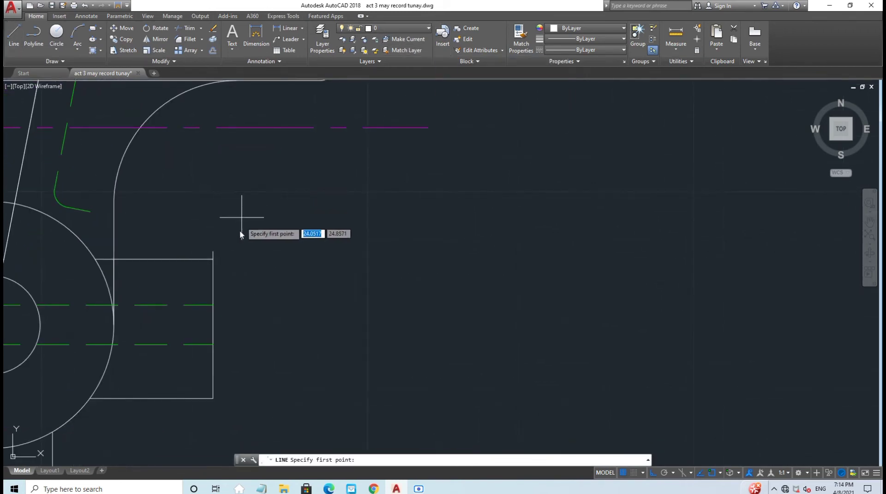
left_click(212, 260)
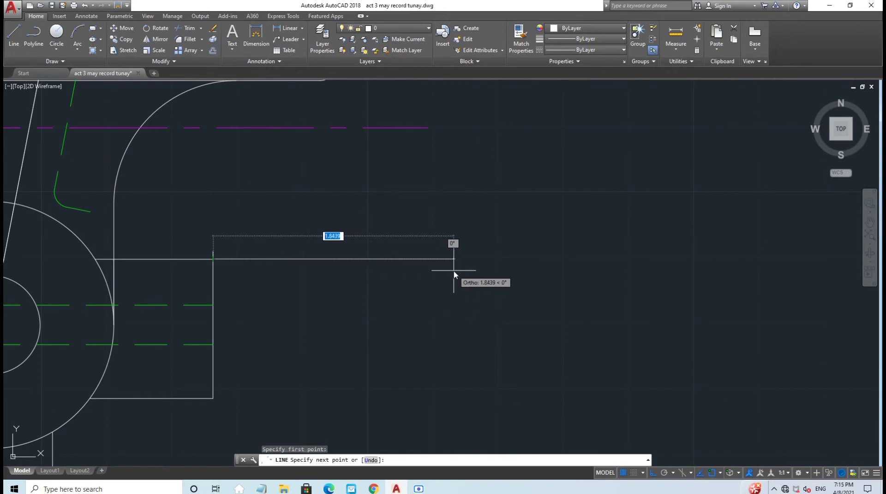
type("5")
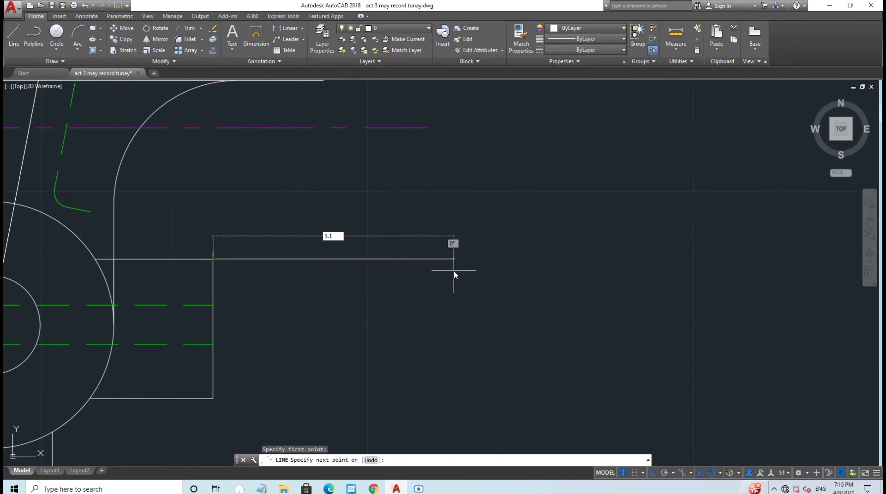
type(".1")
key("Return")
scroll(455, 272, "down", 3)
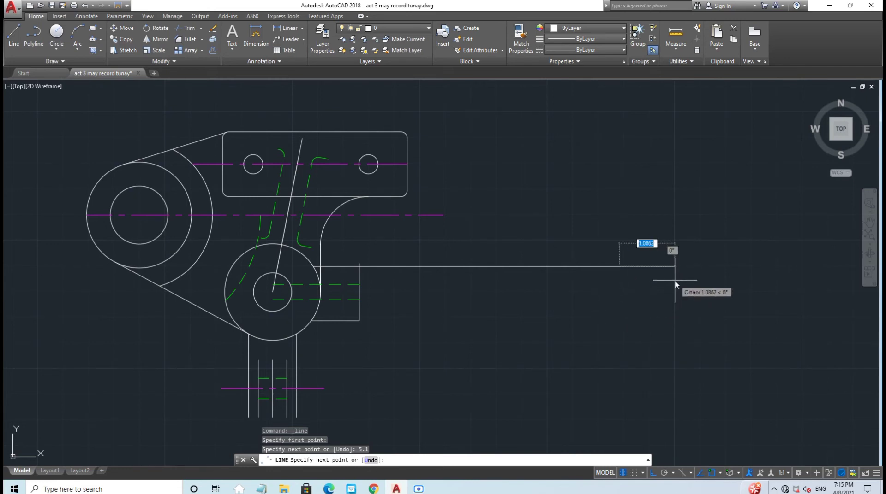
type("6")
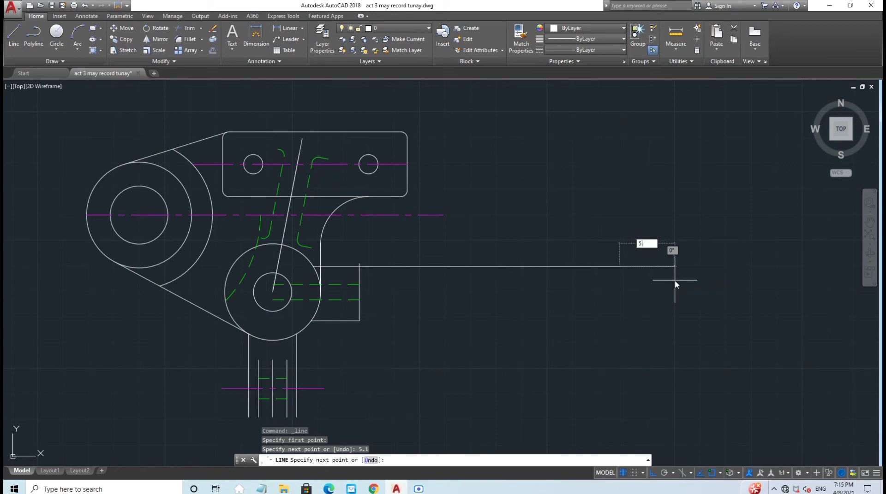
key("Return")
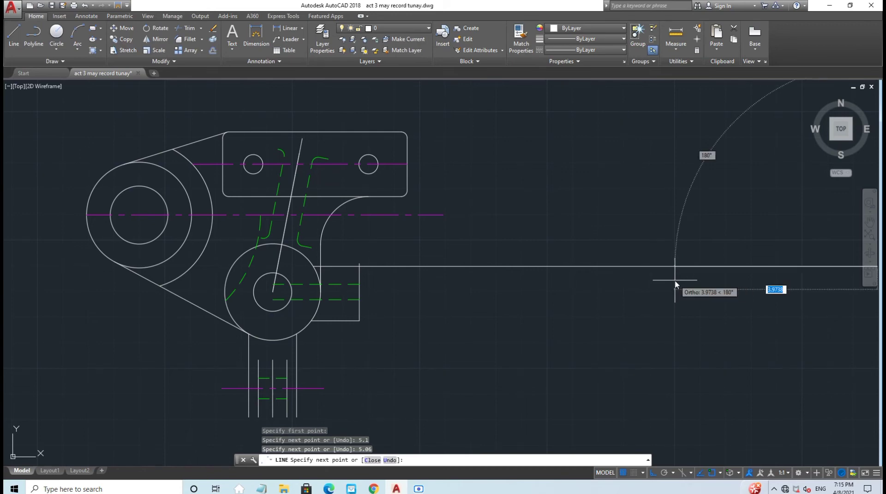
scroll(674, 284, "down", 4)
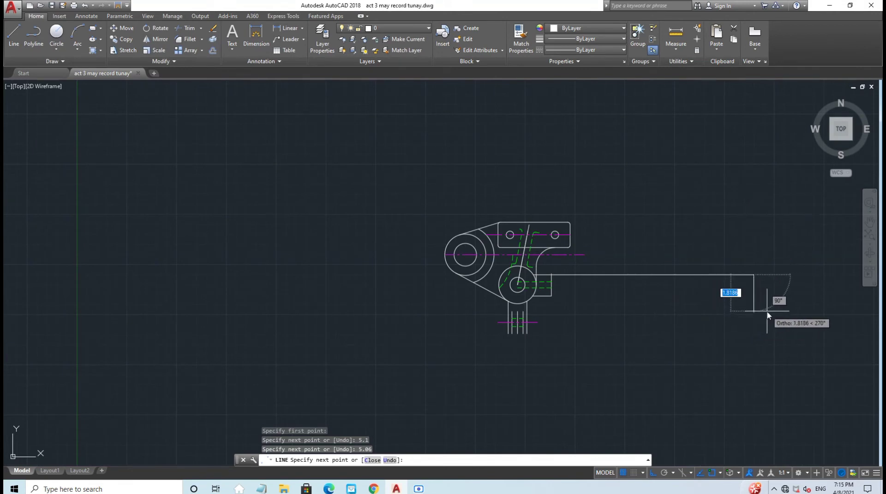
key("Escape")
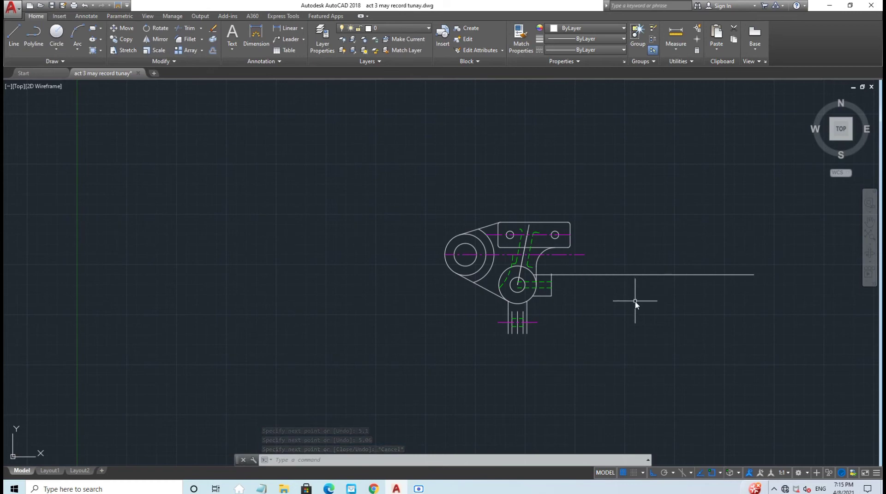
Step: Turn the Yellow (Guide) layer back on with the part recentred
scroll(635, 302, "down", 2)
middle_click_drag(635, 302, 370, 326)
scroll(369, 325, "up", 2)
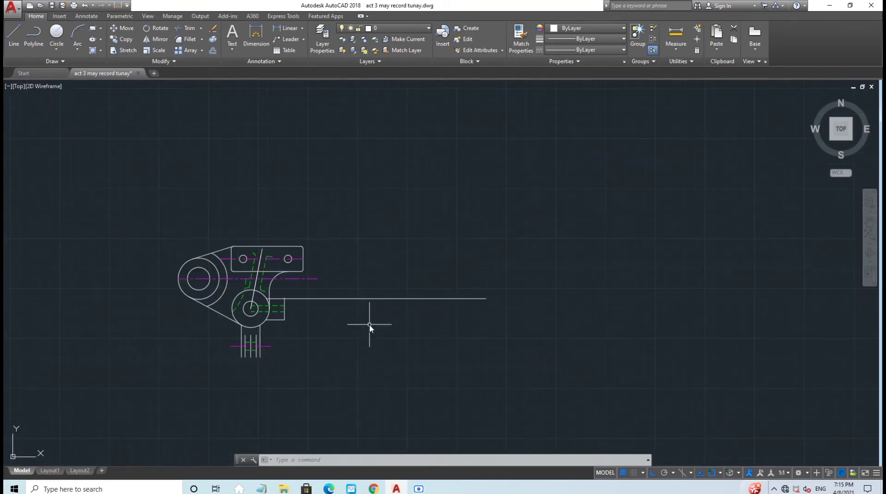
left_click(380, 27)
left_click(343, 94)
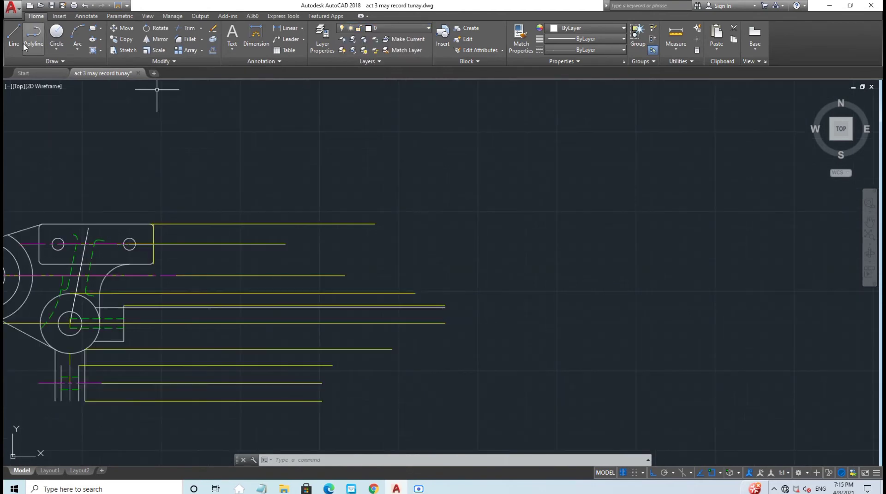
Step: Draw a vertical line up to a guide line, then segments of 0.56, 0.94 and 0.38
left_click(14, 36)
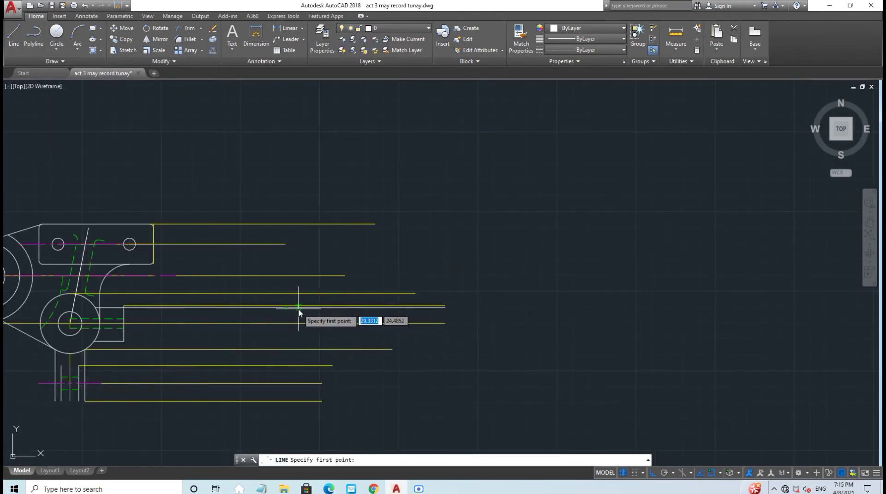
scroll(284, 311, "up", 5)
left_click(275, 307)
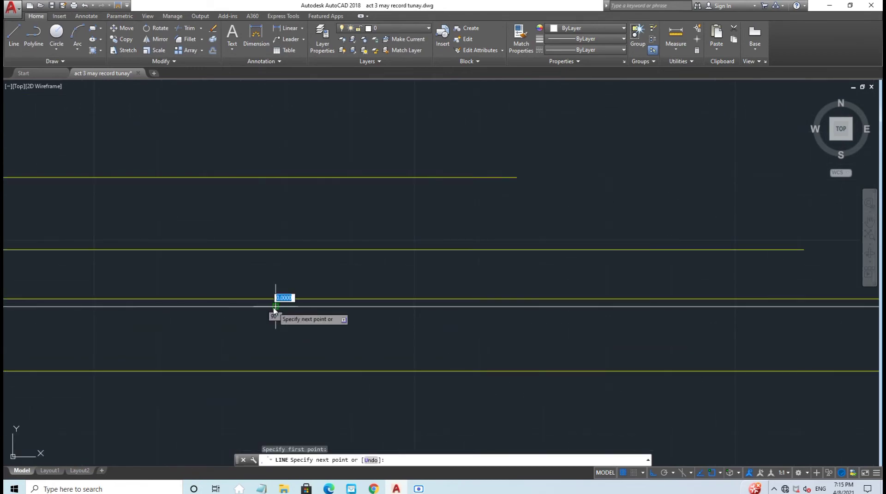
scroll(274, 311, "down", 2)
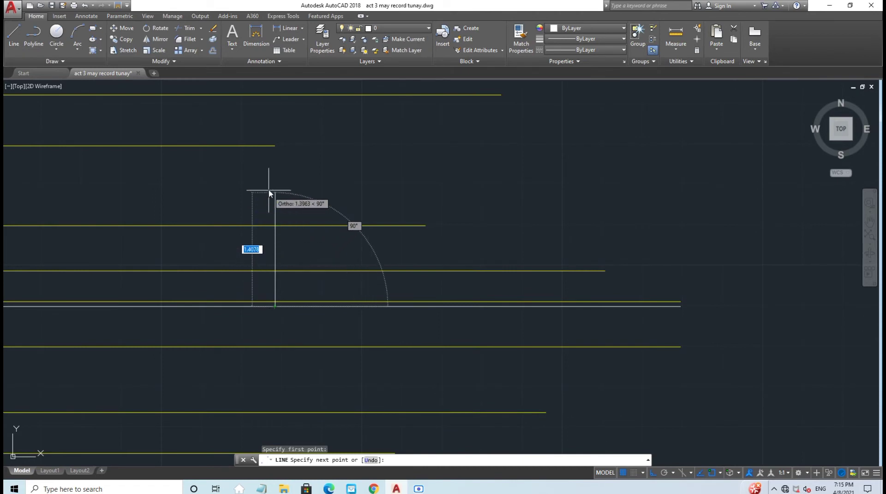
left_click(274, 146)
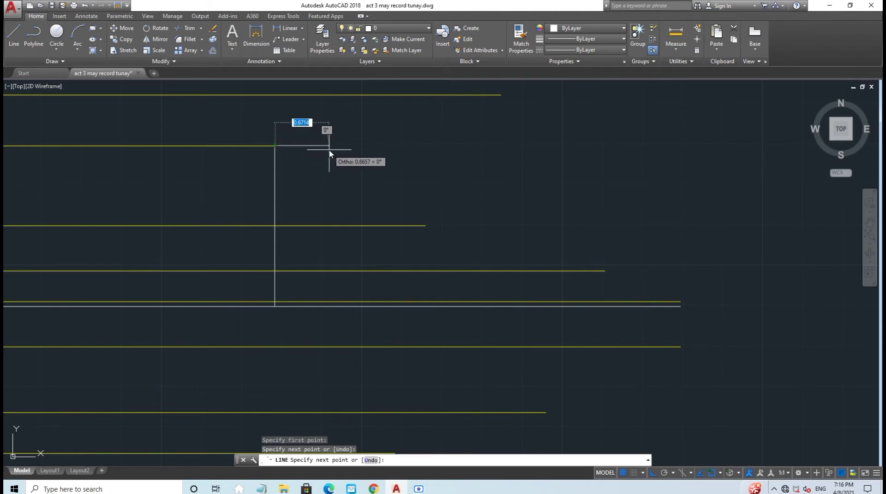
type("0.5")
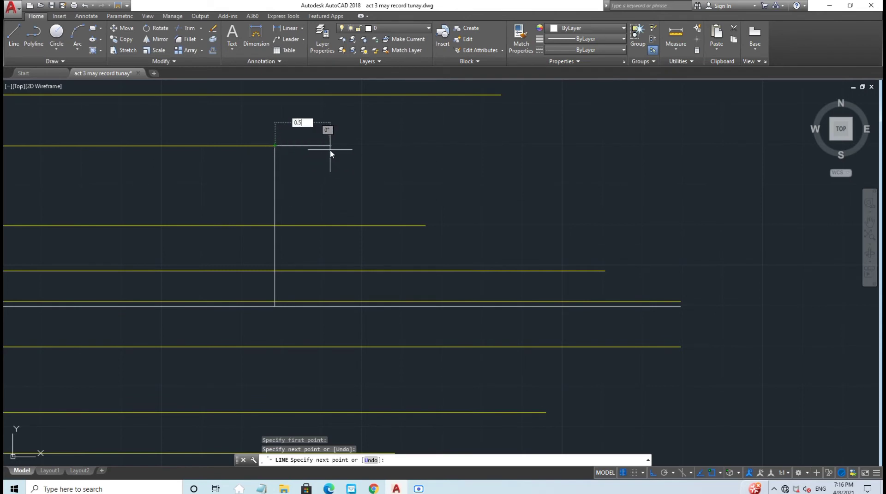
type("6")
key("Return")
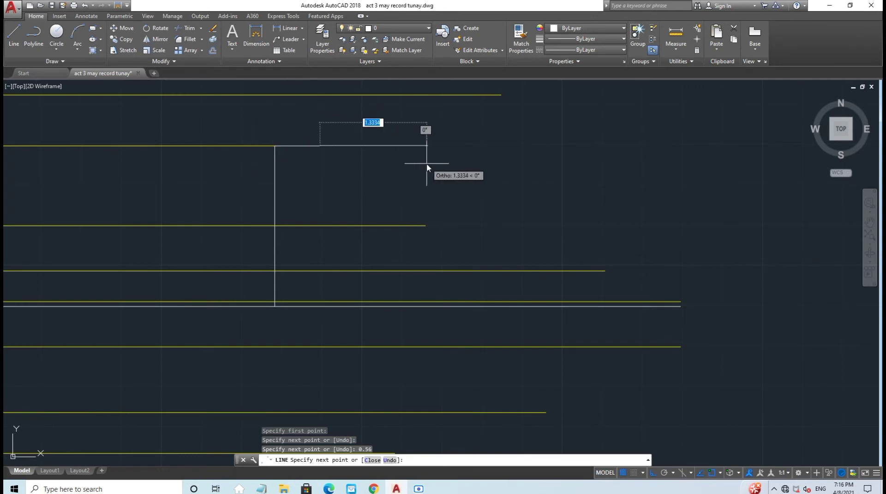
type("0")
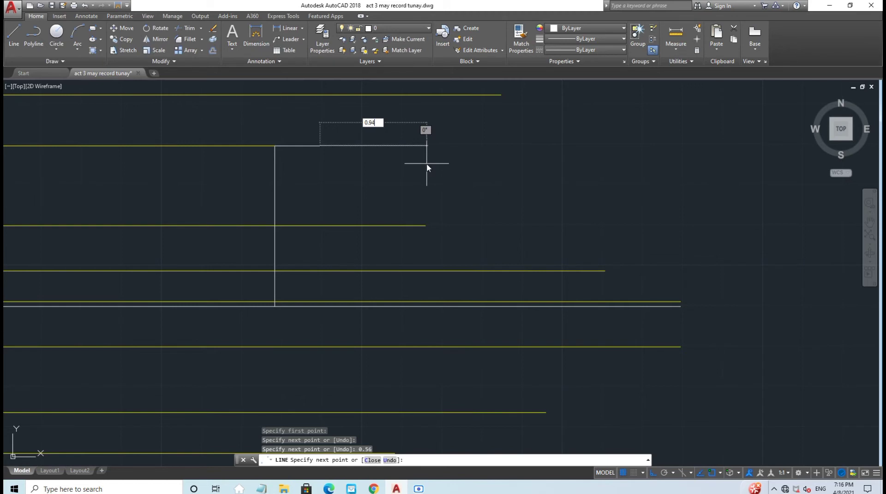
type(".94")
key("Return")
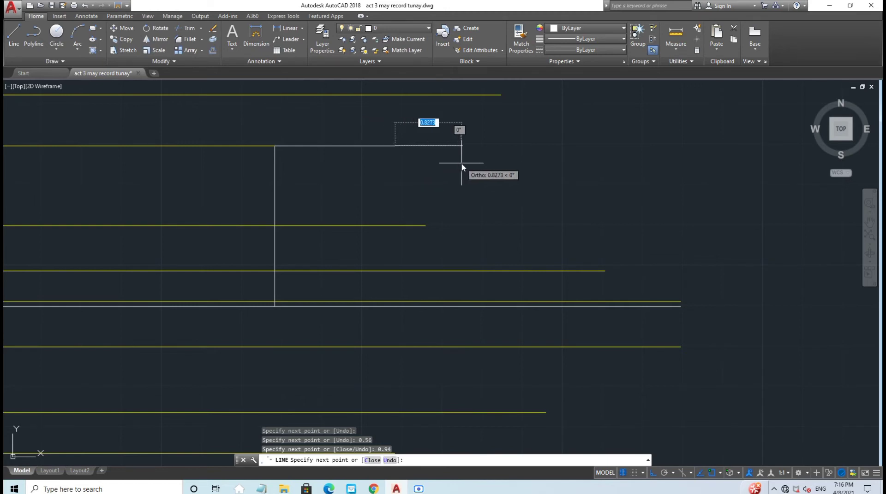
type("0.")
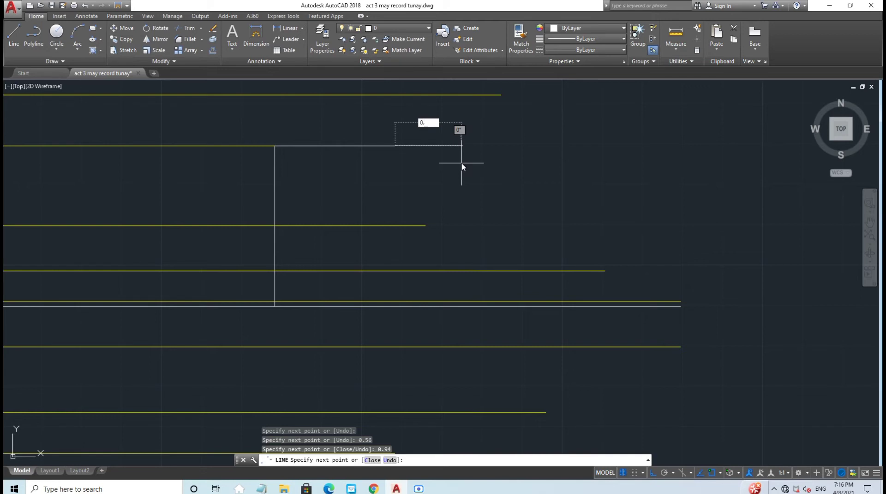
key("Return")
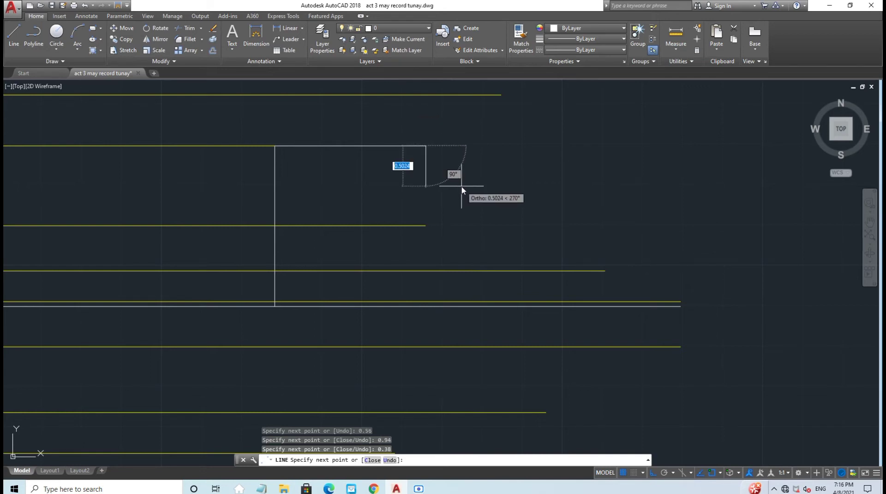
key("Escape")
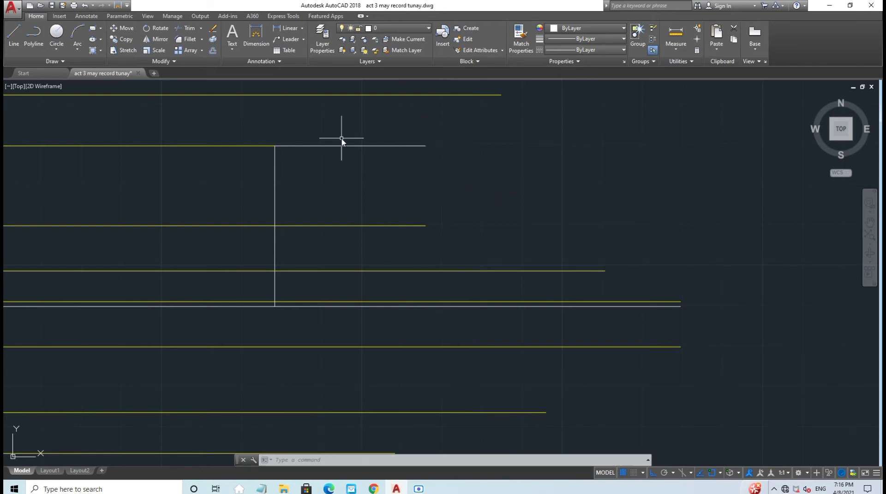
Step: Drop three vertical lines from the top outline to the bottom line, the last at its right end
left_click(14, 33)
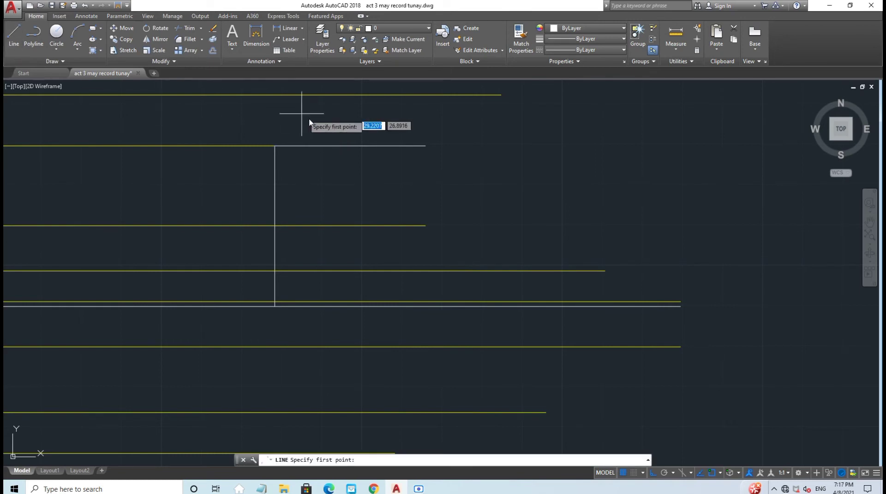
left_click(319, 146)
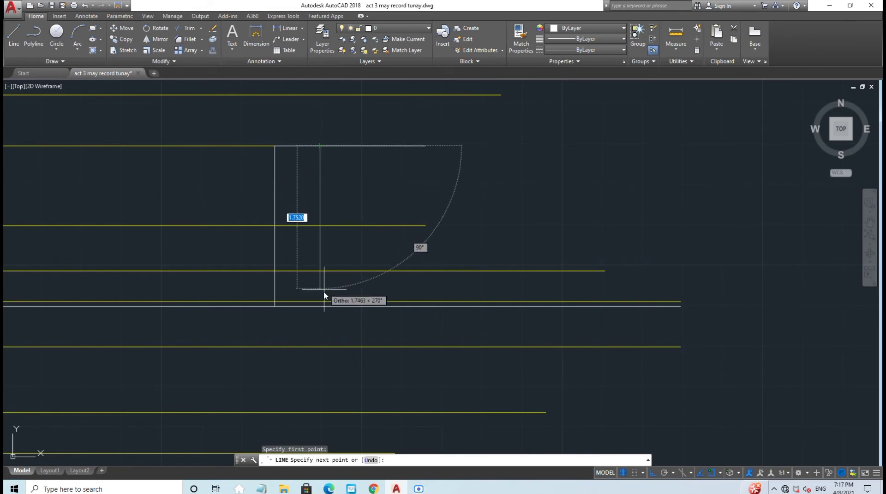
left_click(321, 307)
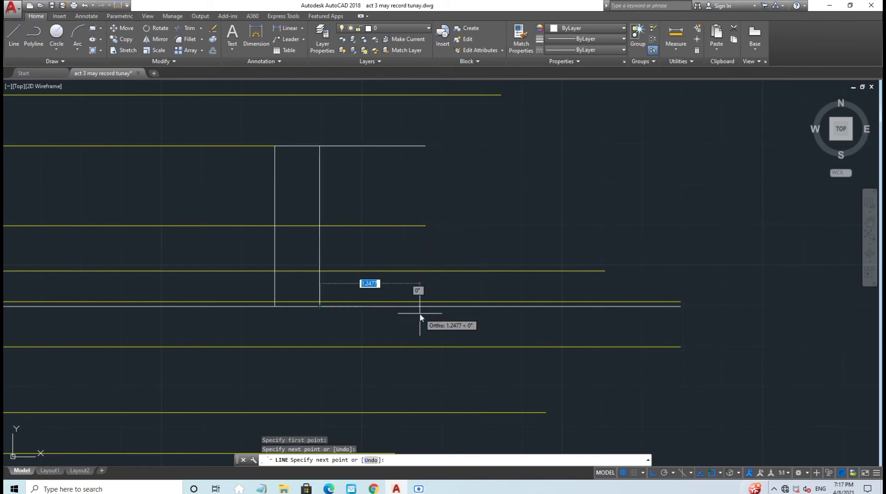
key("Escape")
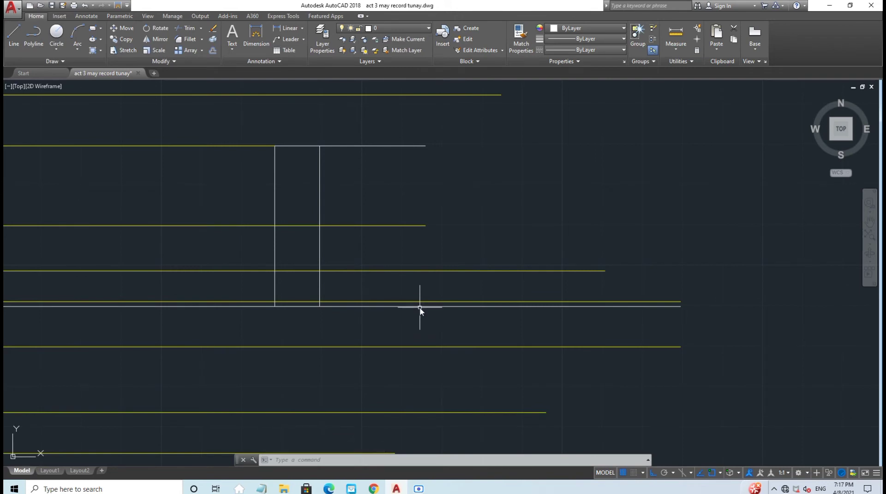
left_click(13, 34)
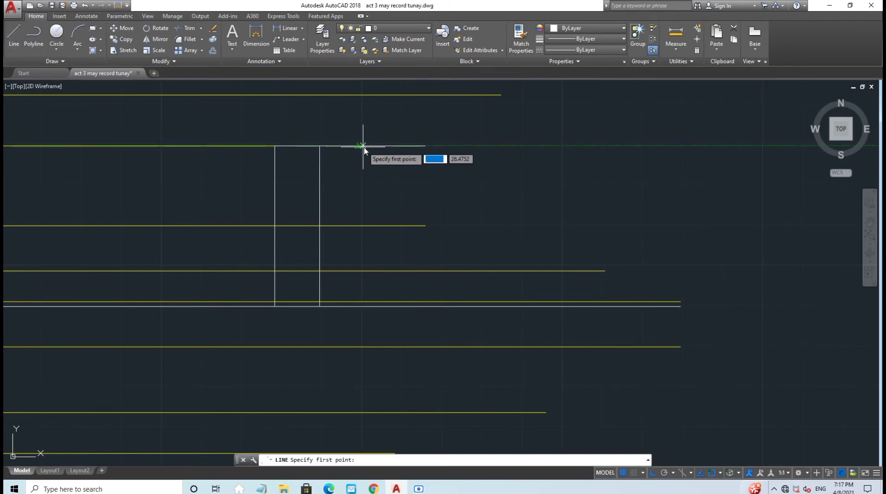
left_click(394, 147)
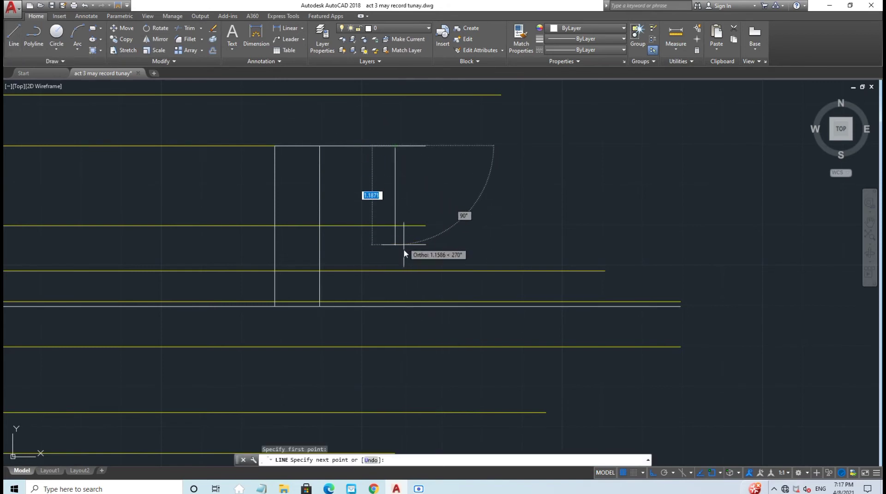
left_click(395, 307)
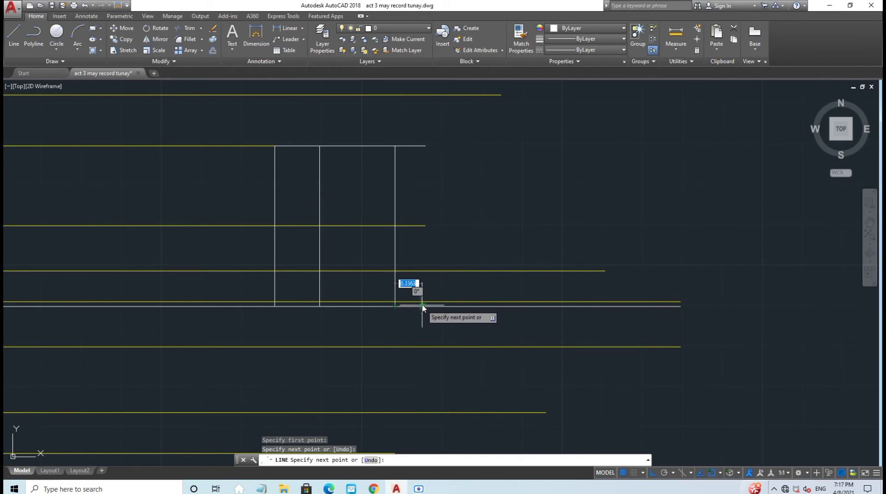
key("Return")
left_click(14, 34)
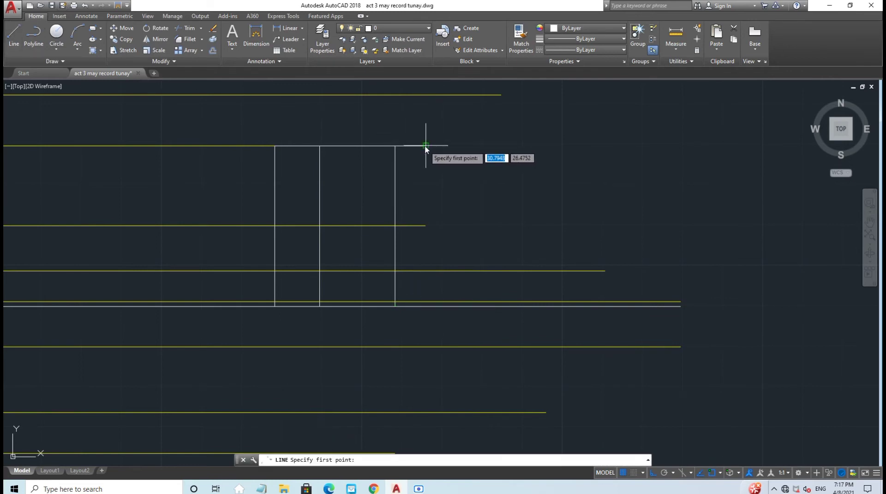
left_click(425, 146)
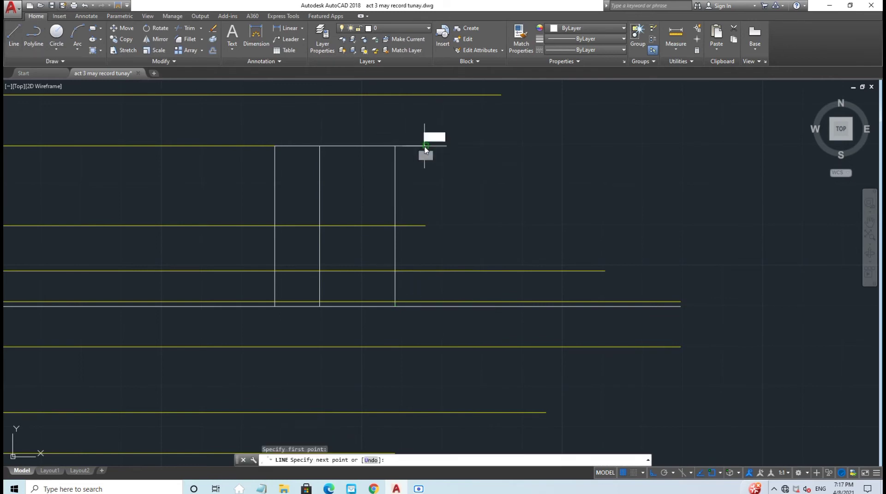
left_click(425, 306)
key("Escape")
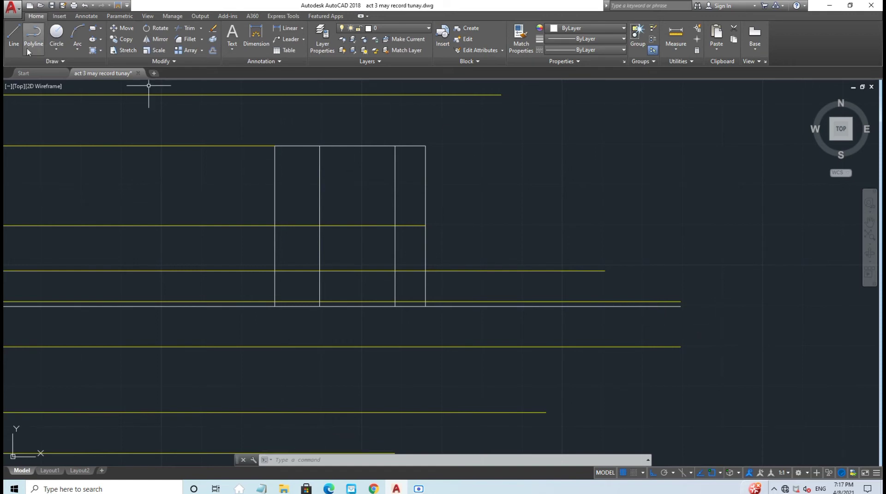
Step: Draw a 0.375-diameter circle centred where the second vertical line crosses the yellow centre line
left_click(53, 48)
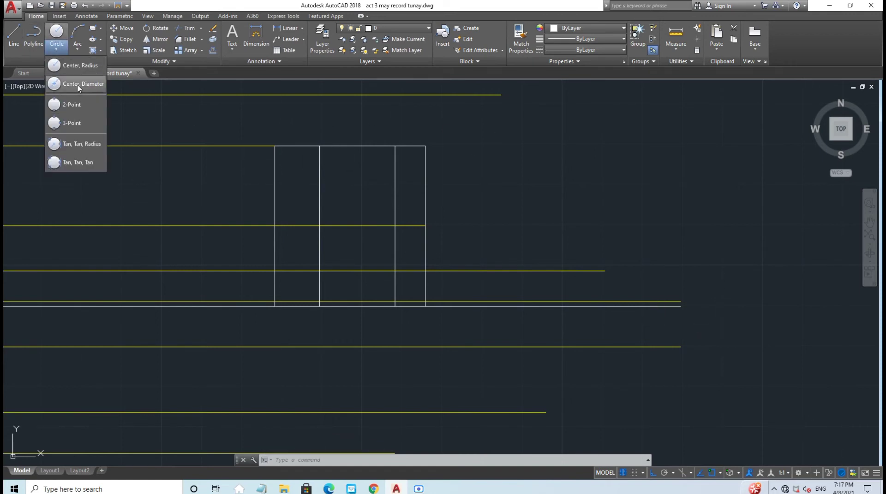
left_click(77, 85)
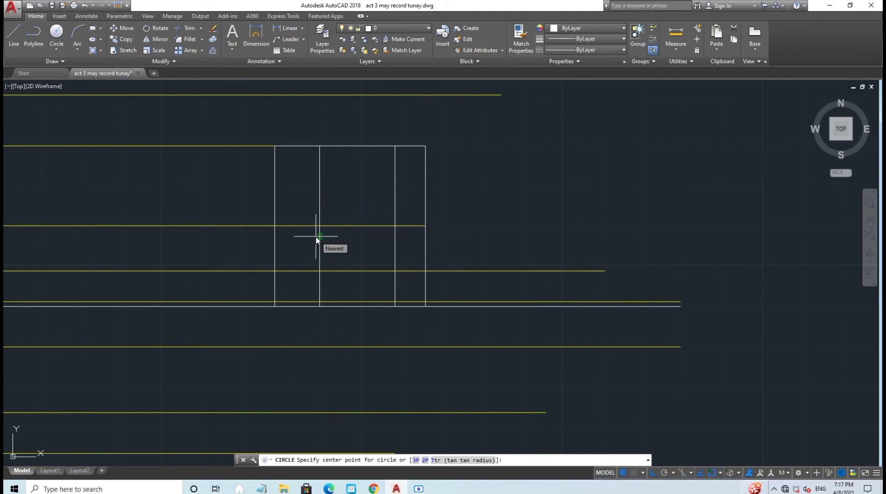
scroll(320, 229, "up", 5)
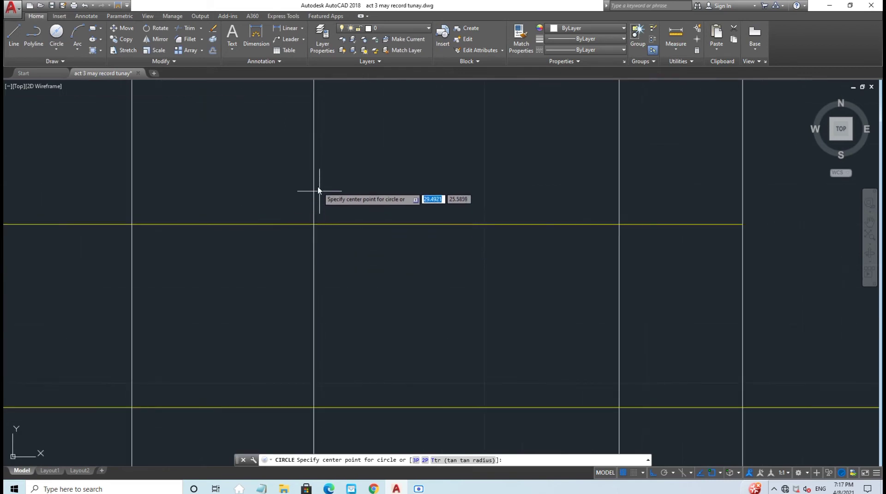
left_click(313, 226)
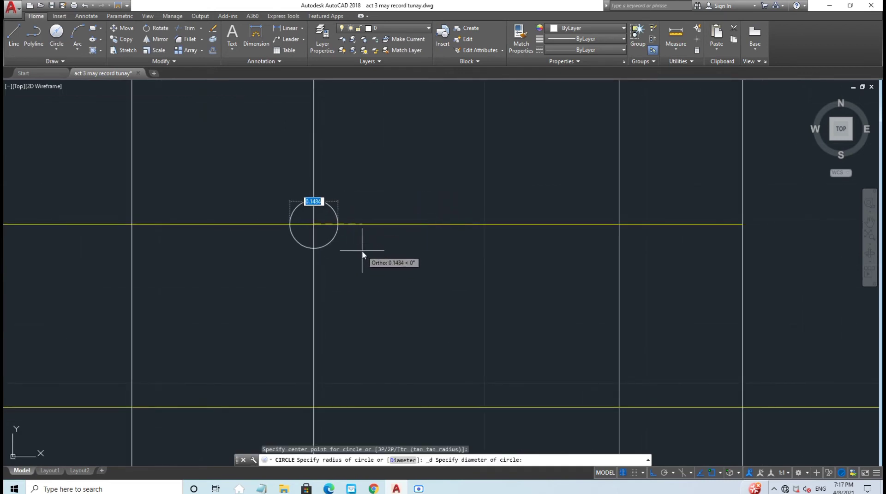
type("0.375")
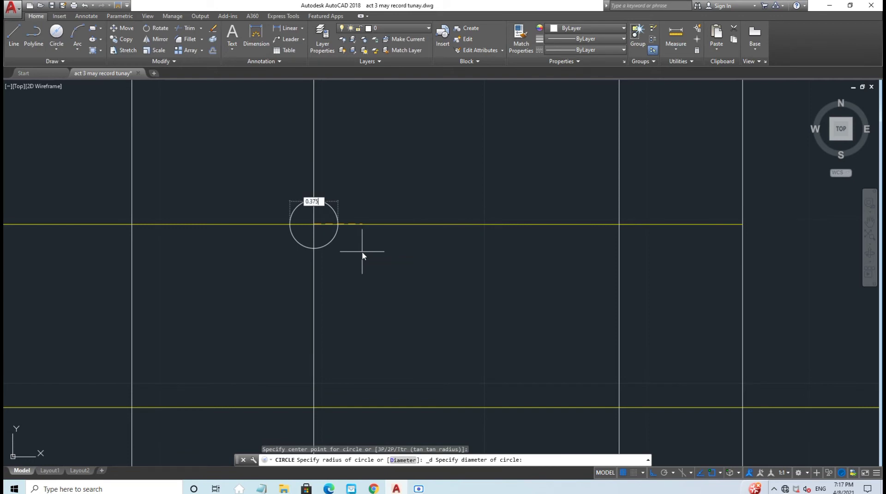
key("Return")
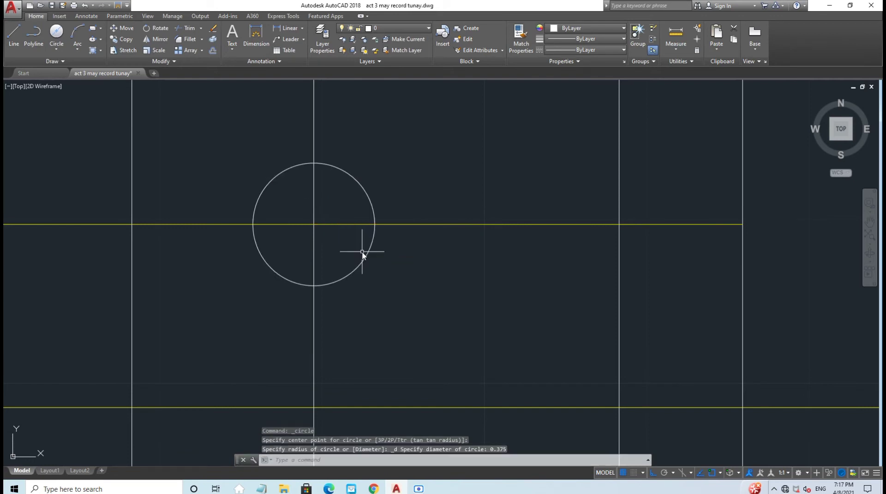
scroll(362, 252, "down", 5)
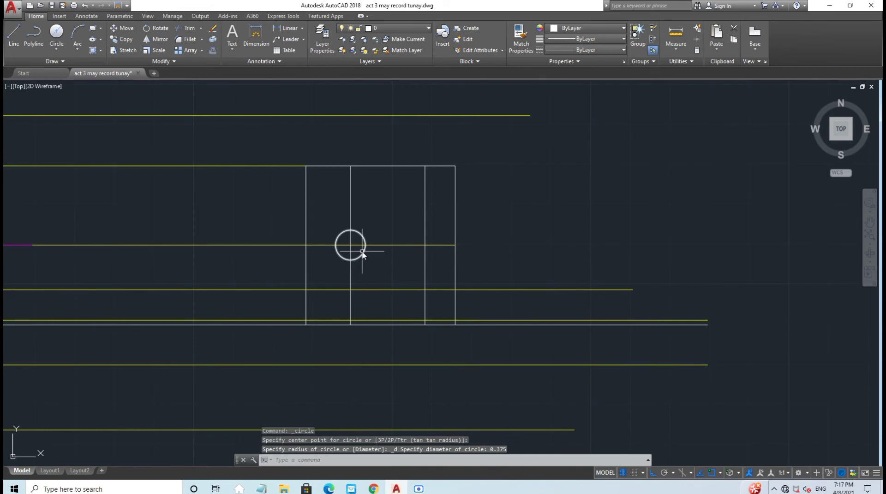
scroll(363, 259, "up", 2)
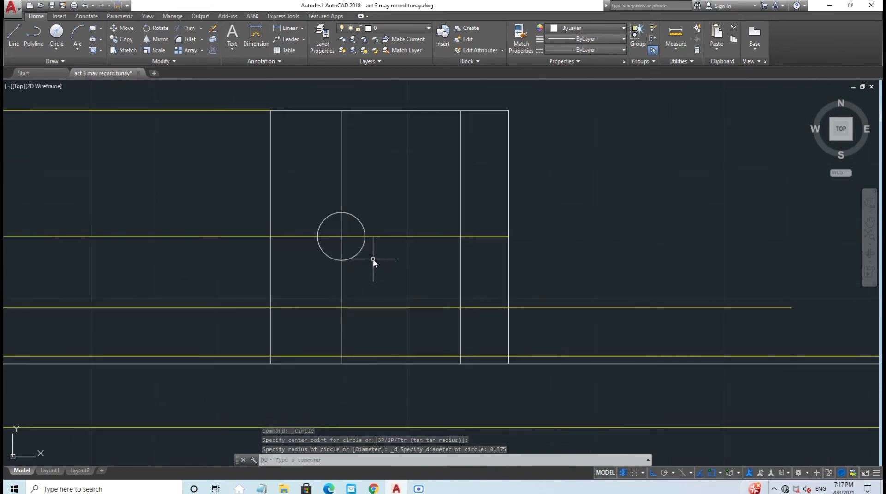
middle_click_drag(372, 258, 267, 260)
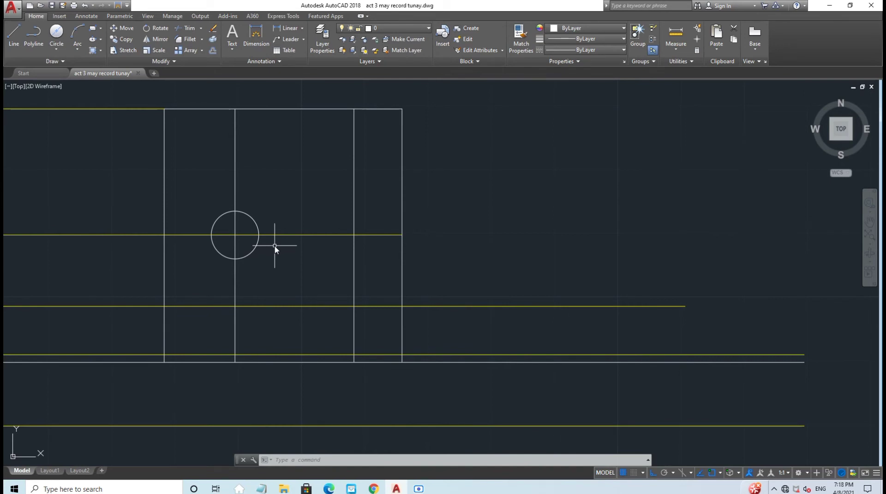
Step: Draw a 2.26-long horizontal line running right from the hole's centre along the guide line
left_click(13, 35)
scroll(256, 249, "up", 4)
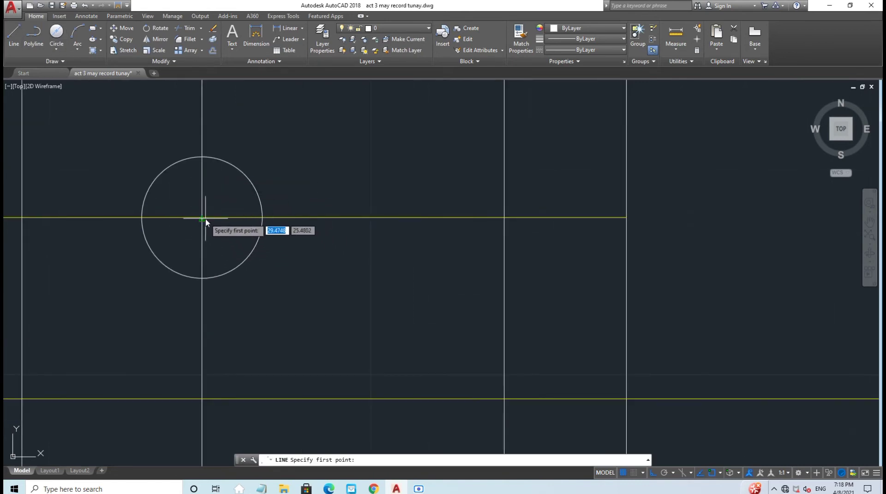
scroll(202, 218, "up", 4)
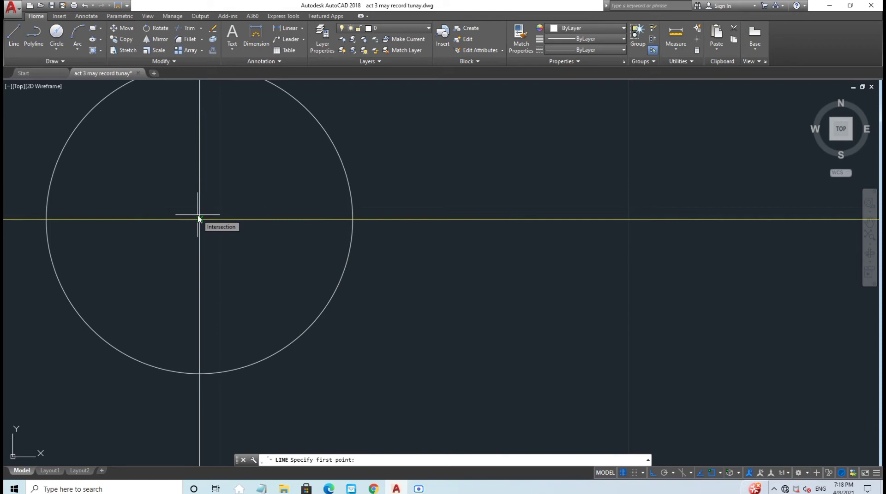
left_click(199, 219)
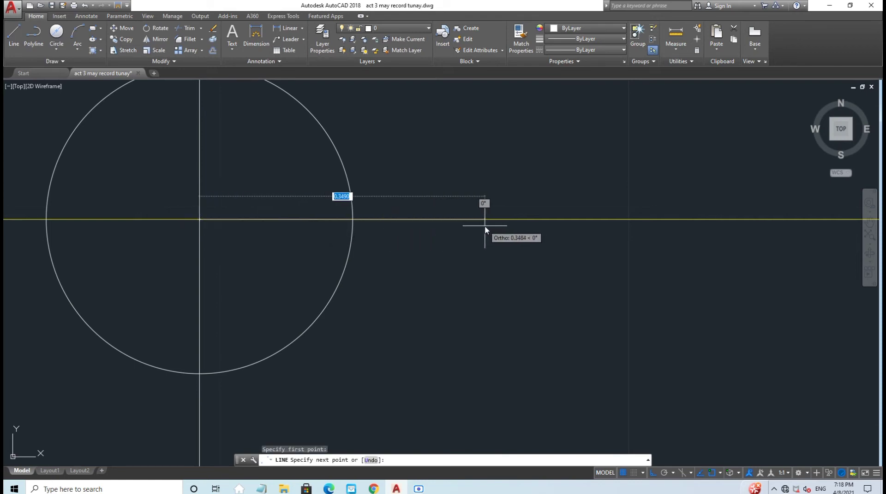
type("2")
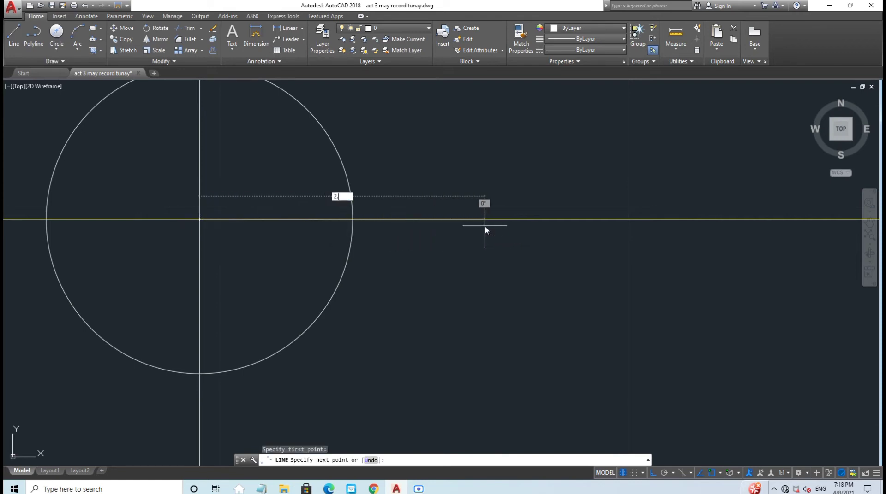
type(".26")
key("Return")
key("Escape")
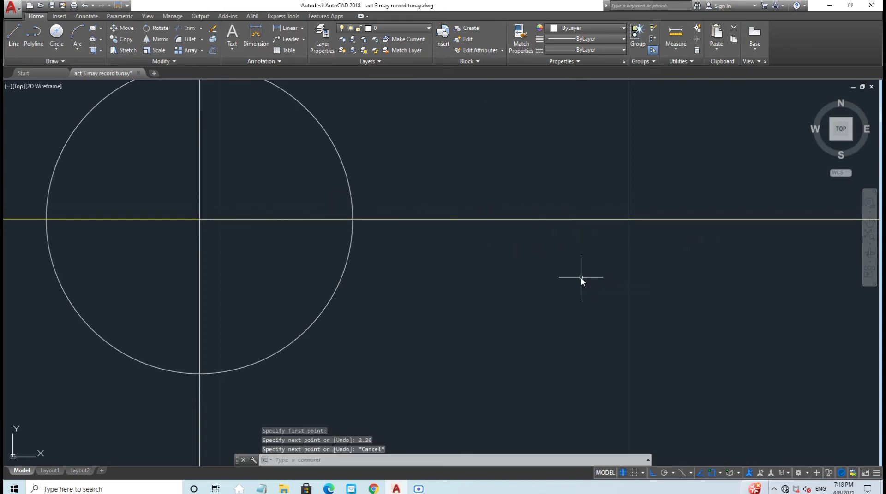
scroll(580, 278, "down", 5)
scroll(581, 278, "up", 2)
middle_click_drag(587, 291, 430, 288)
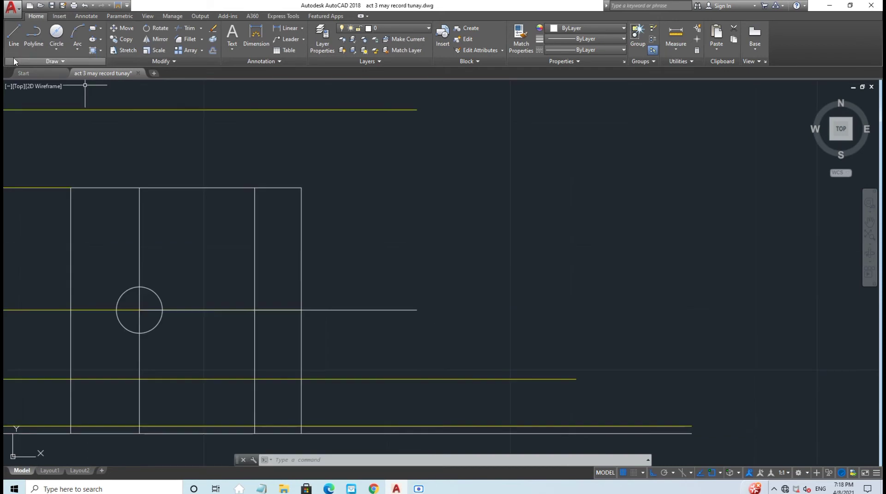
Step: Draw the box's right vertical edge from the horizontal line's end up to the guide line
left_click(14, 35)
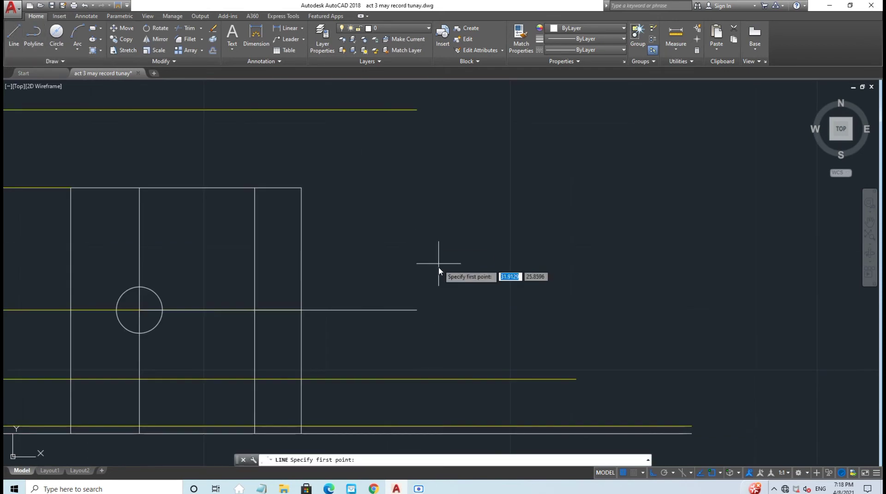
left_click(416, 310)
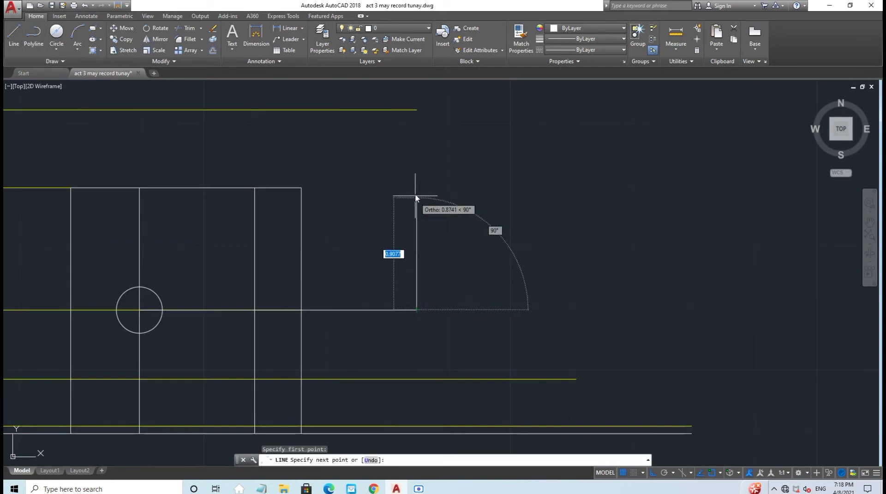
left_click(416, 110)
key("Escape")
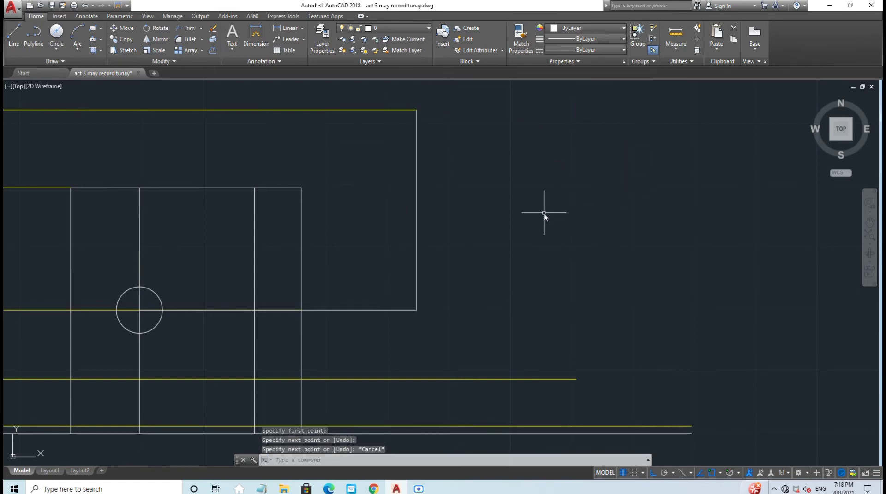
scroll(543, 213, "down", 2)
middle_click_drag(544, 213, 576, 207)
Step: Trace the top edge leftward from the top-right corner in 0.56 and 0.14 segments
key("space")
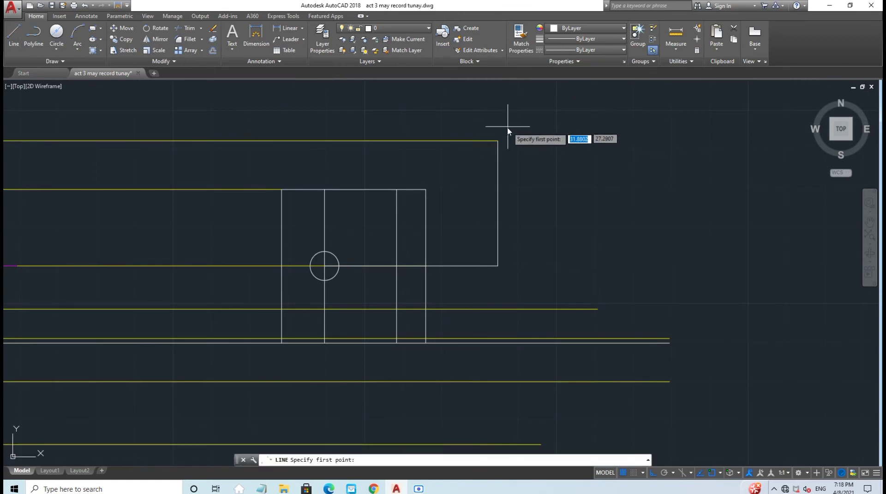
left_click(497, 141)
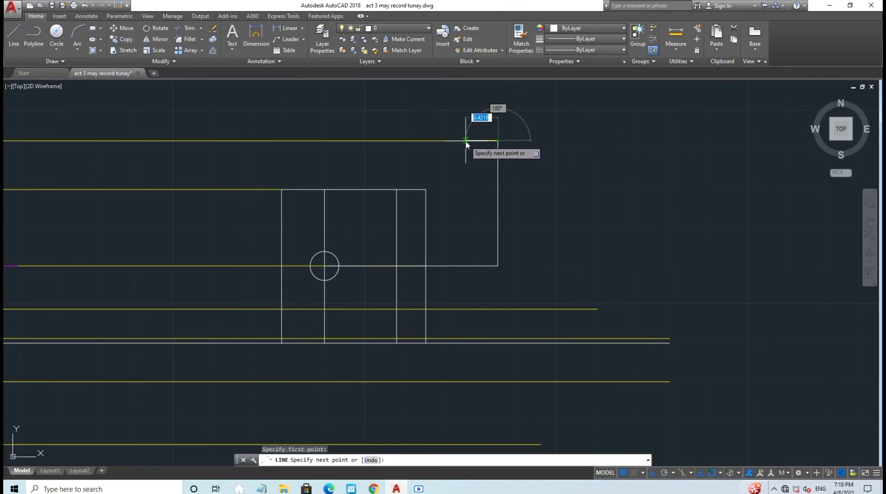
type("0")
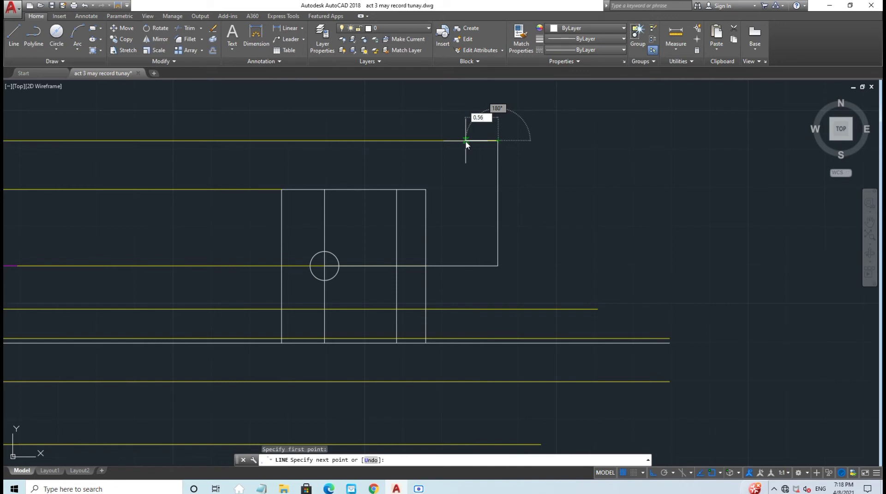
type(".56")
key("Return")
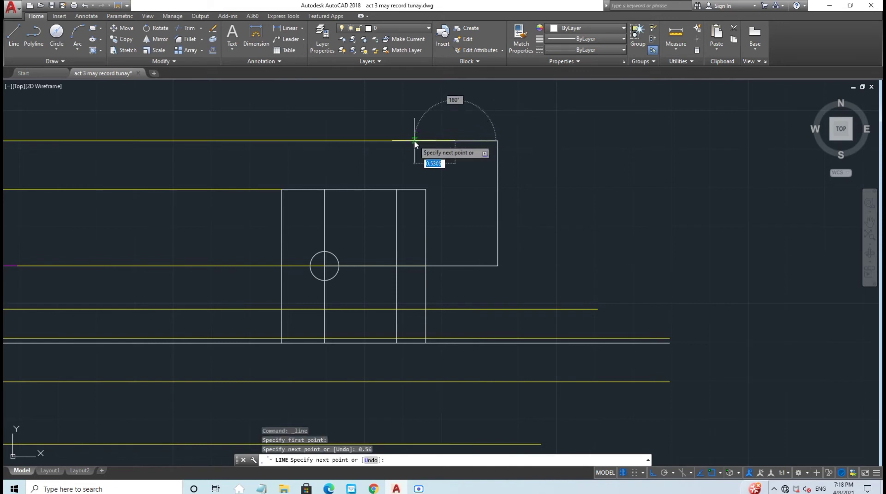
key("Escape")
type("14")
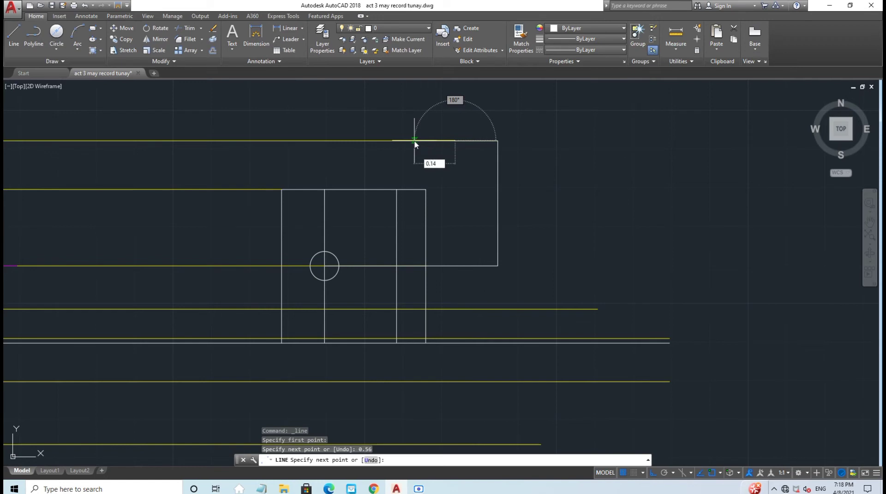
key("Return")
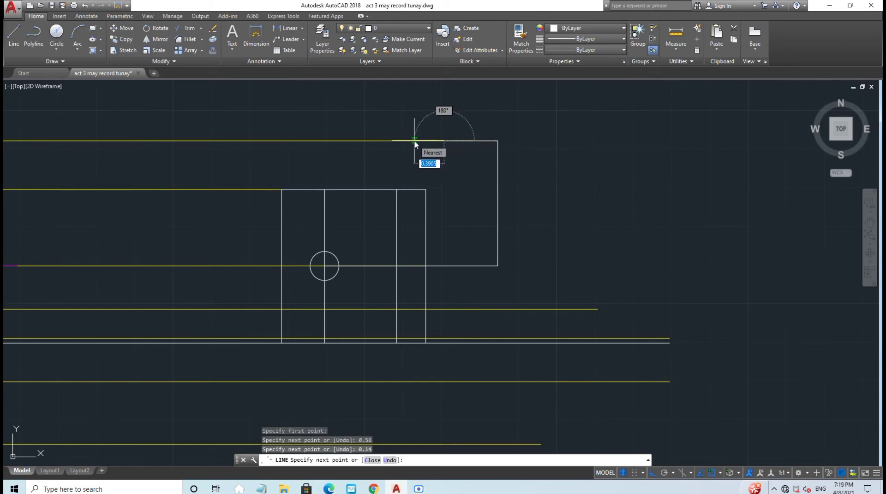
key("Escape")
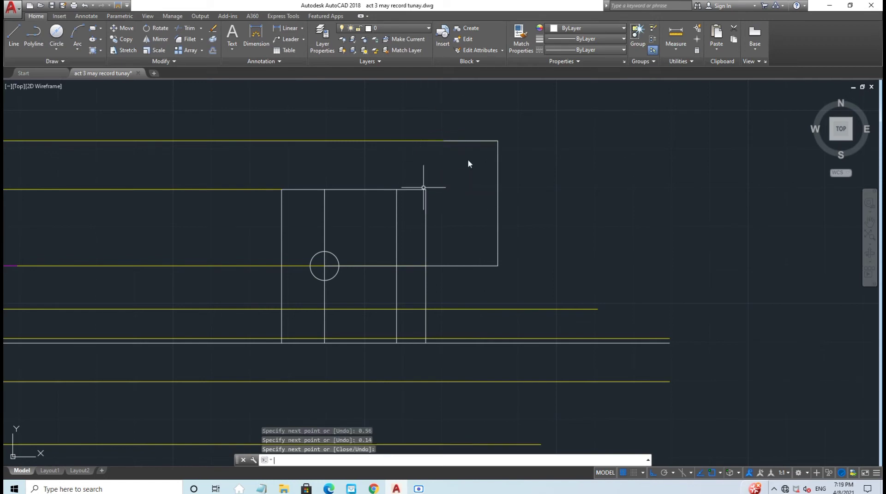
scroll(463, 235, "up", 2)
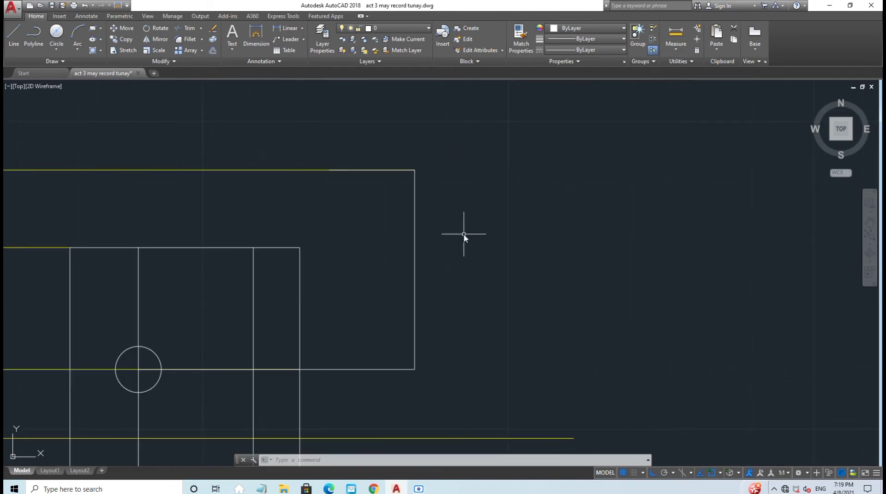
Step: Drop a 1.29-long vertical line from the top edge's end
key("space")
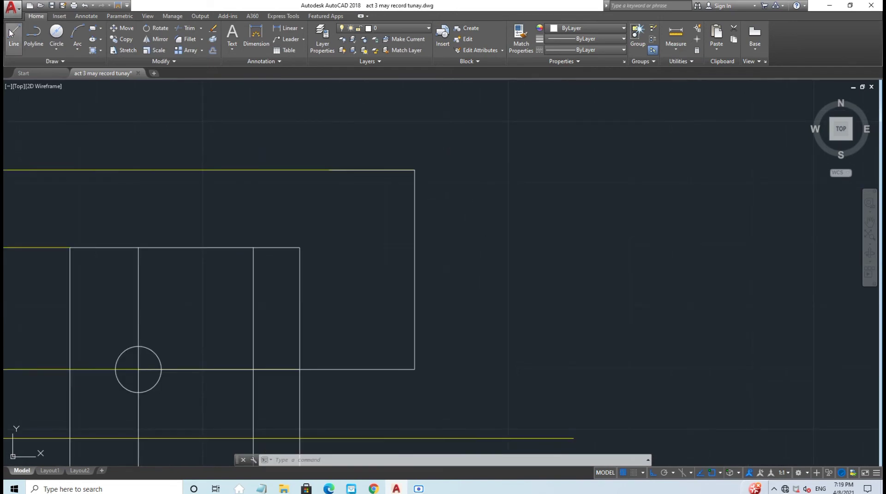
left_click(329, 171)
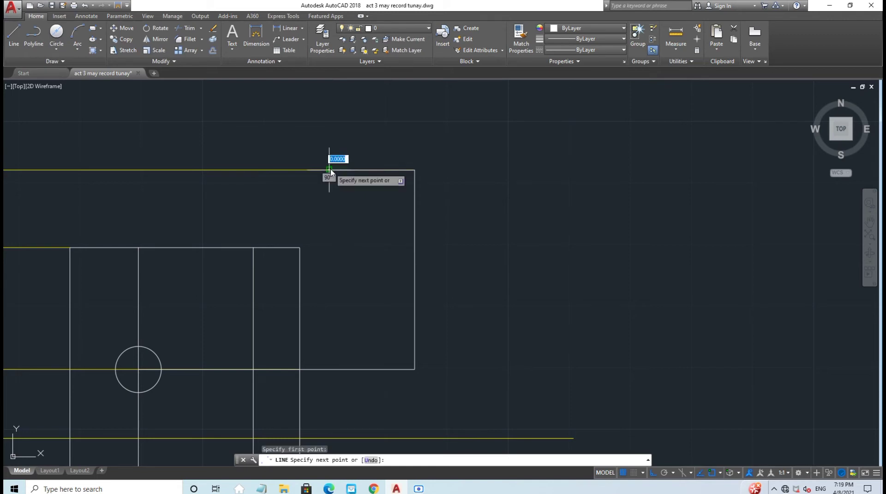
type("1.")
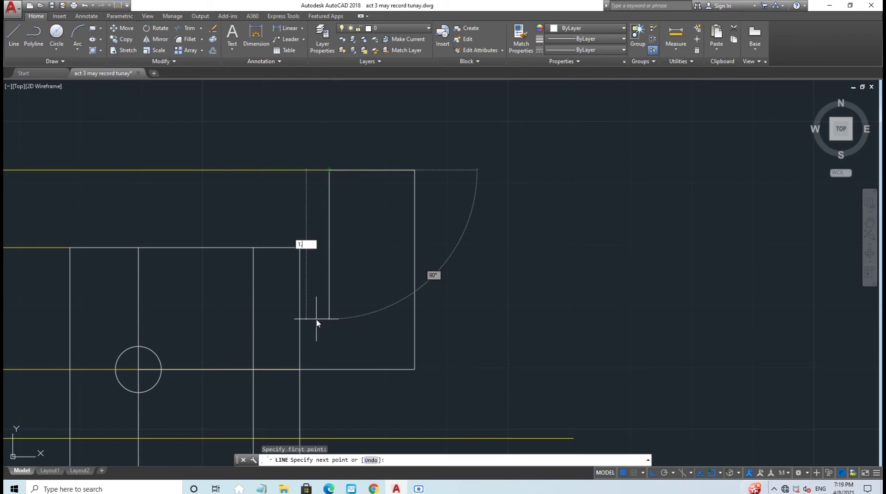
type("29")
key("Return")
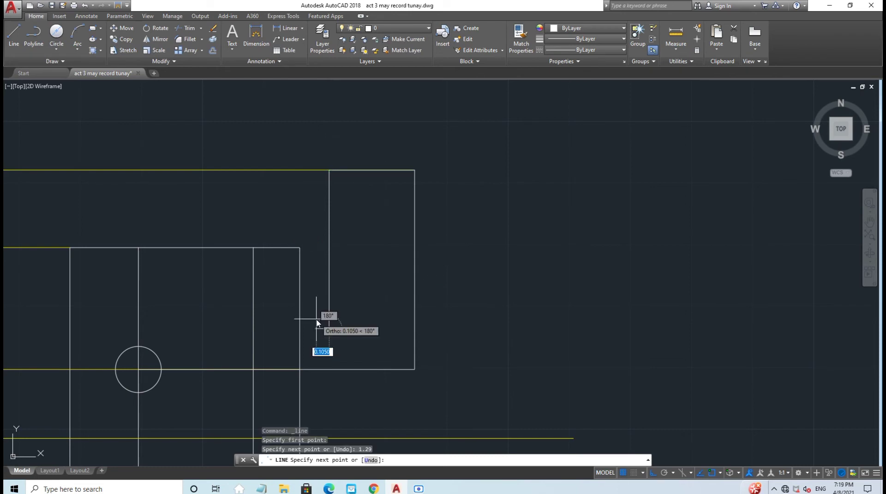
key("Escape")
Step: Drop a second 1.29-long vertical line from the inner top-edge junction, 0.14 away
left_click(14, 33)
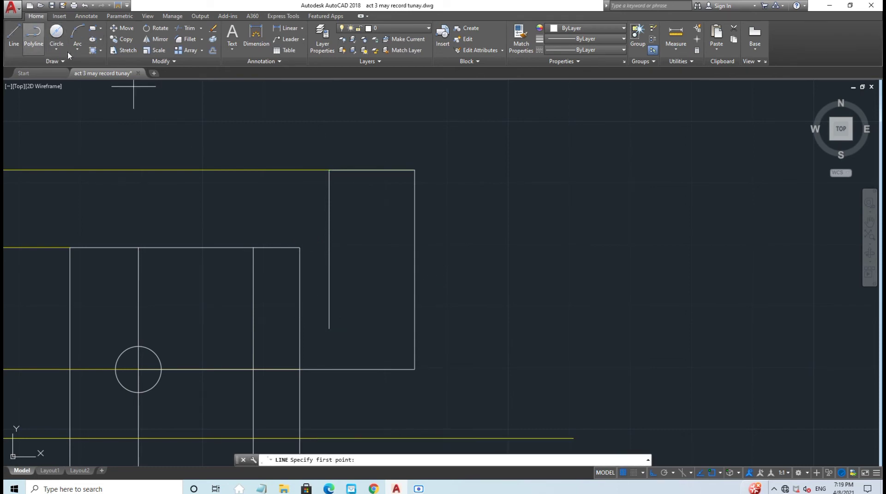
left_click(346, 170)
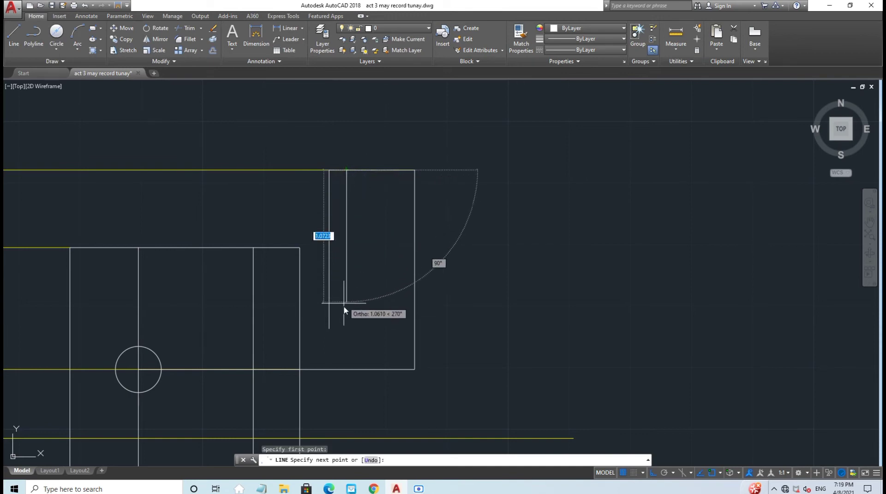
type("1.")
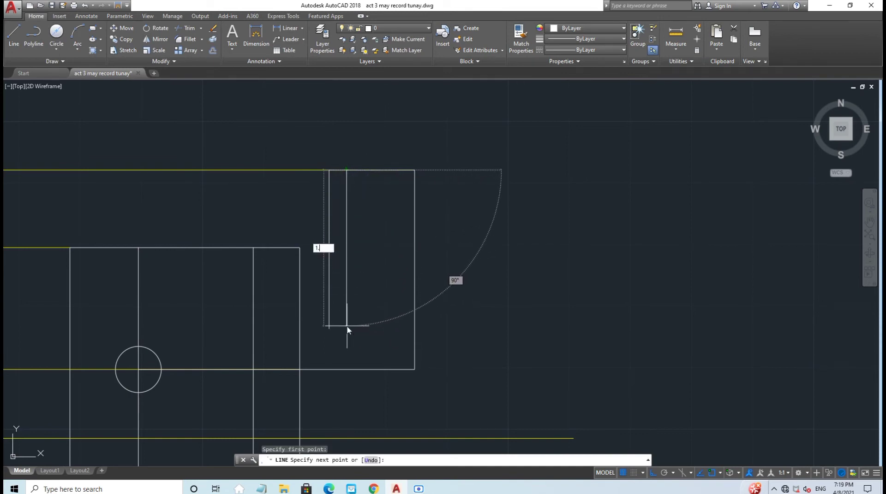
type("29")
key("Return")
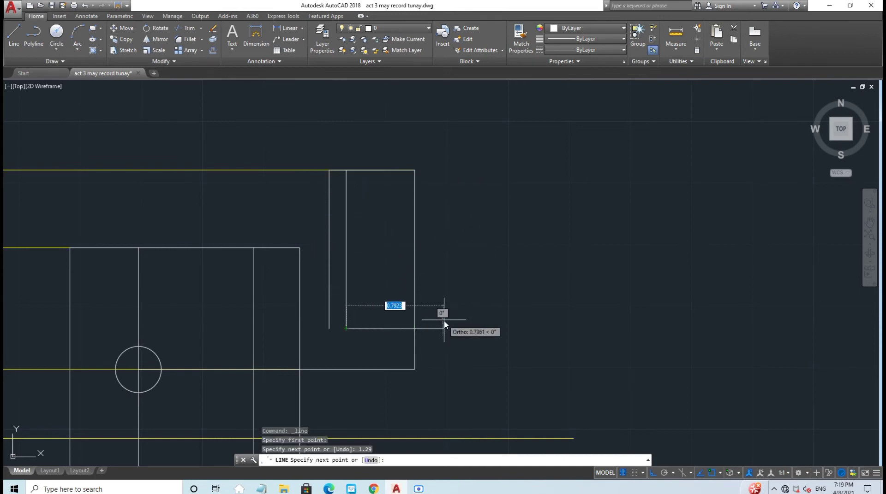
key("Escape")
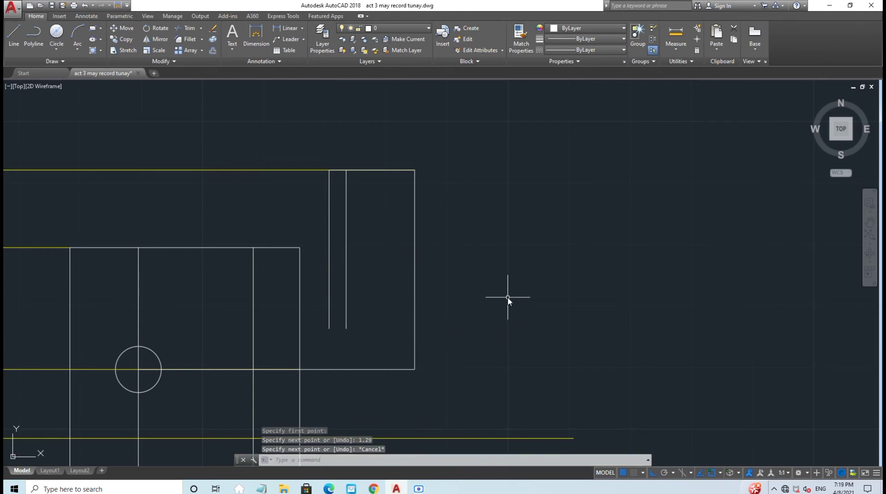
scroll(503, 291, "down", 1)
scroll(496, 276, "up", 1)
middle_click_drag(494, 273, 470, 263)
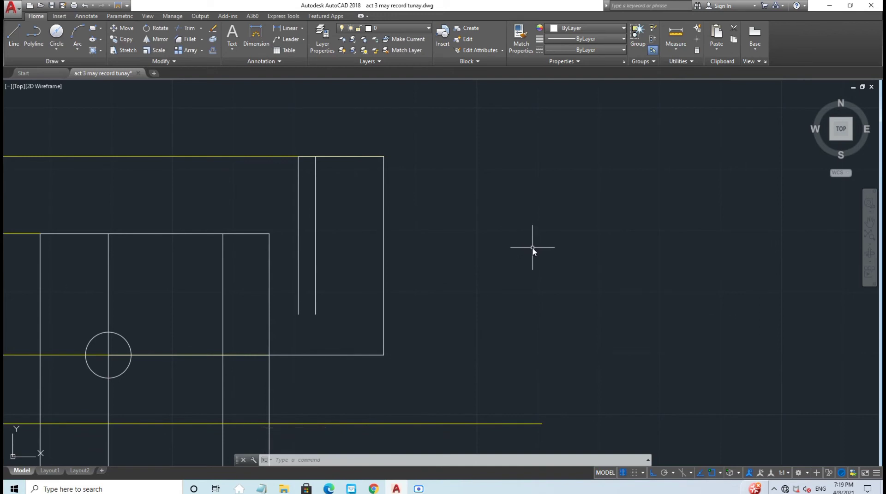
Step: Draw a line from the slot's lower-left end across to the outline's right edge
left_click(12, 32)
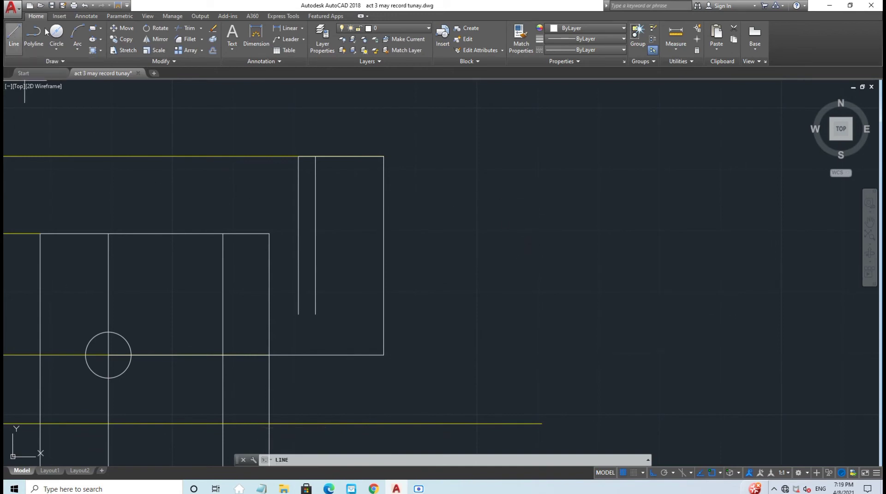
left_click(299, 314)
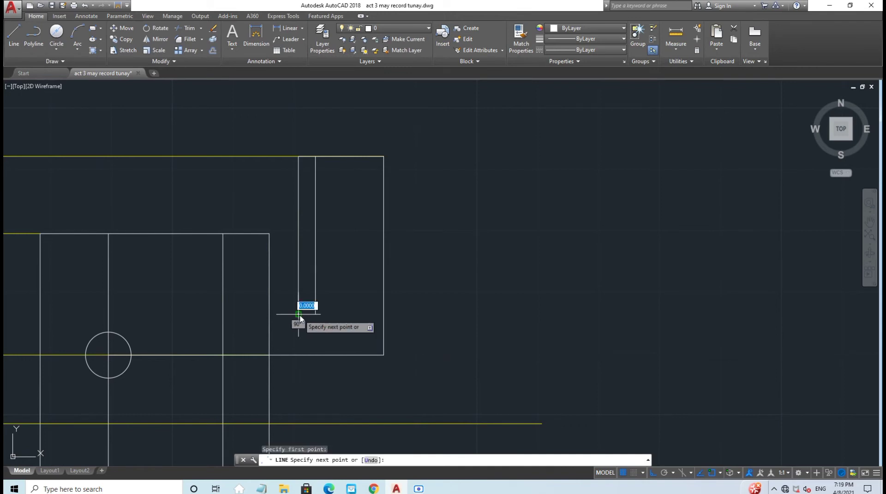
left_click(383, 315)
key("Escape")
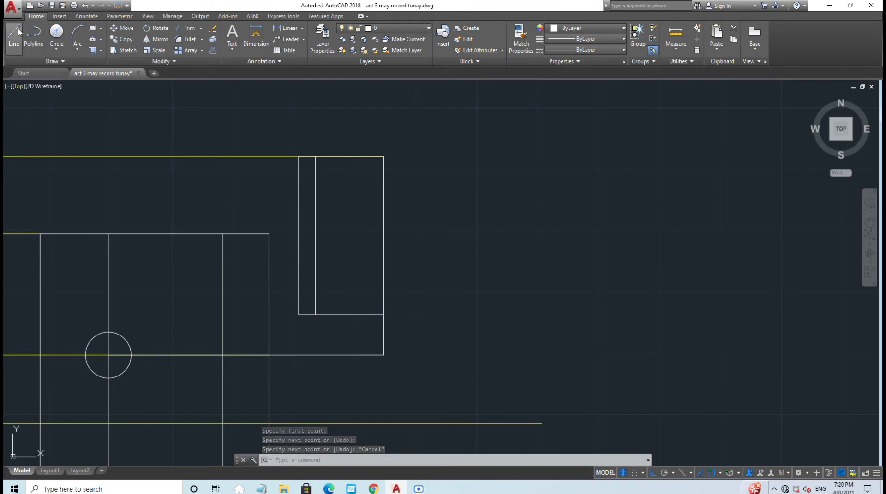
Step: Grip-stretch the lower box's short top line rightward to meet the slot's side
left_click(247, 234)
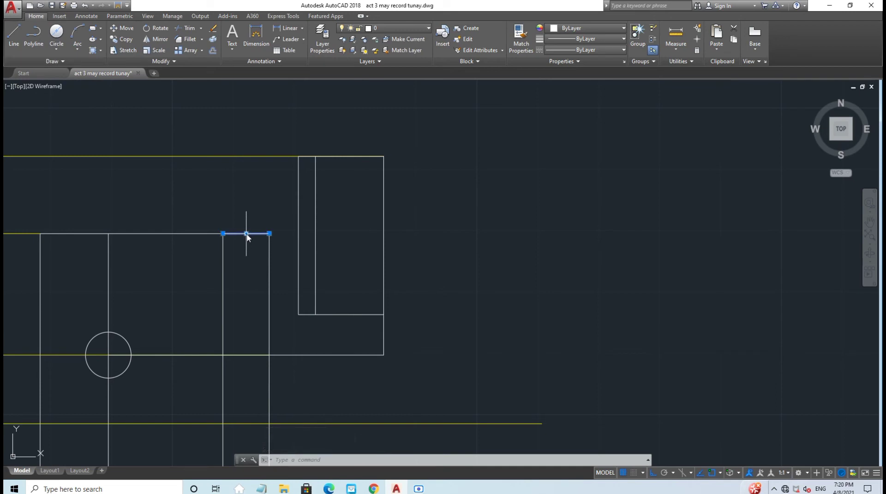
left_click(269, 234)
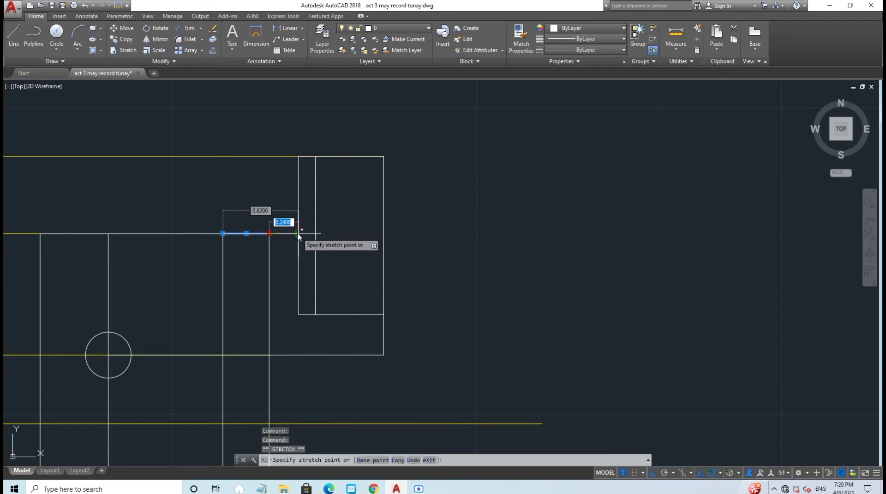
left_click(297, 234)
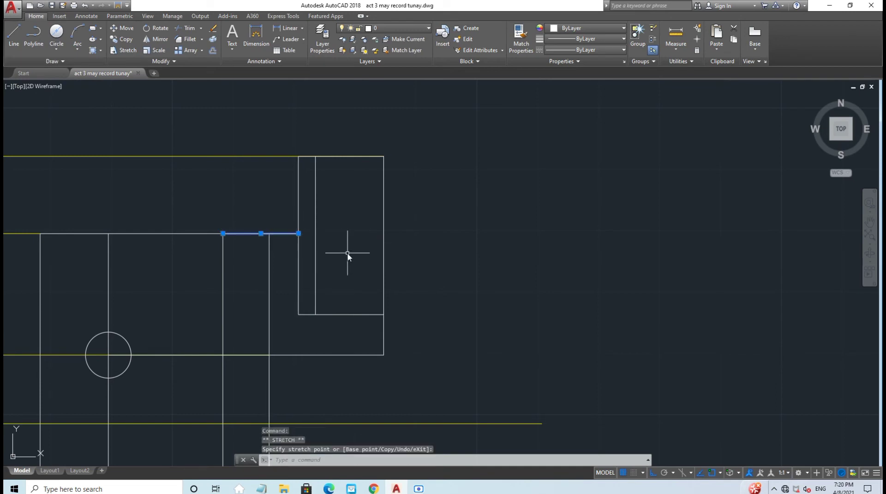
key("Escape")
Step: On the Yellow (Guide) layer, draw a 0.265-long vertical guide line from the top line's end
left_click(392, 29)
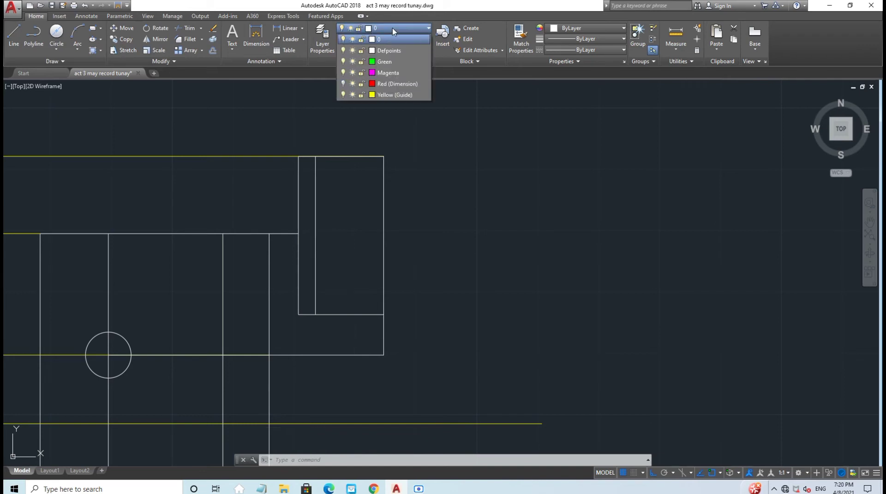
left_click(388, 94)
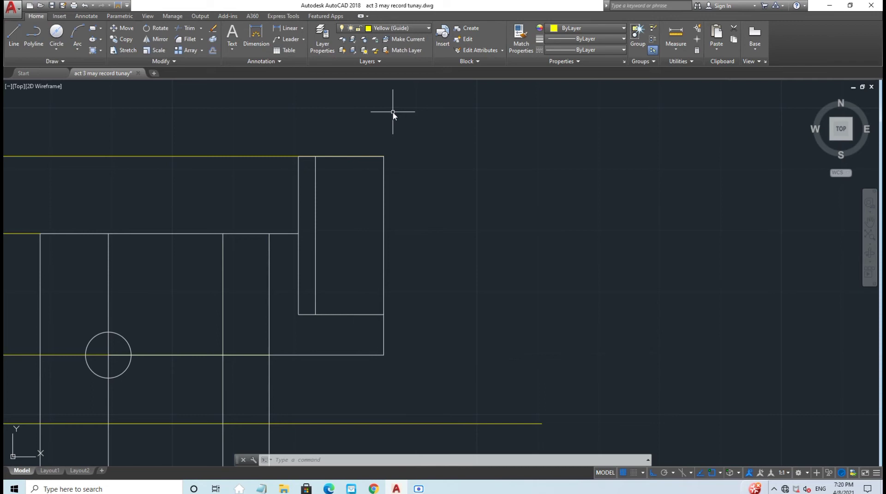
left_click(13, 35)
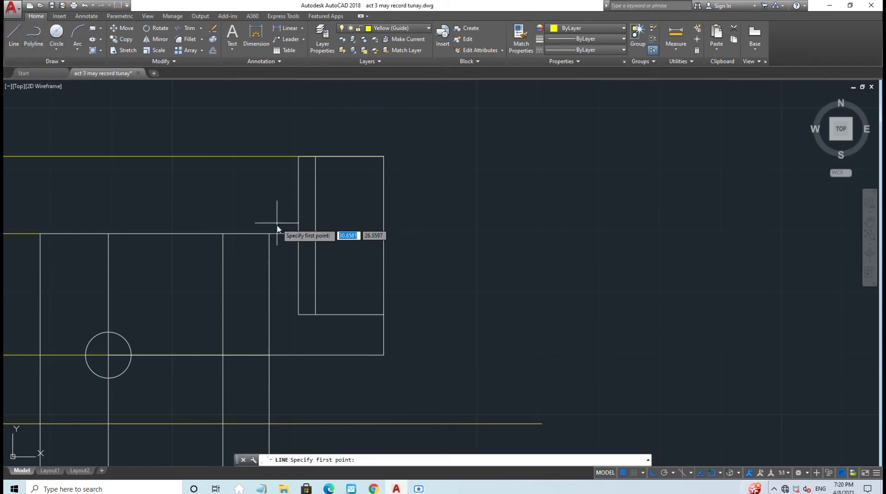
left_click(297, 234)
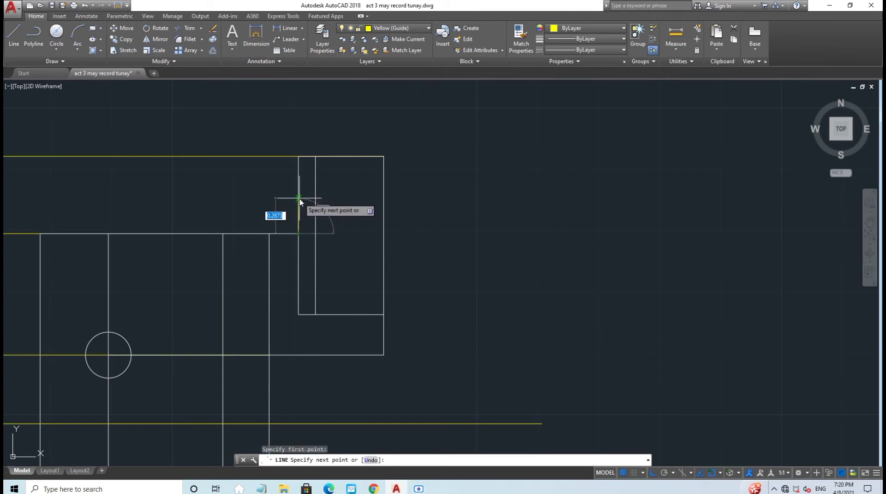
type("0.2")
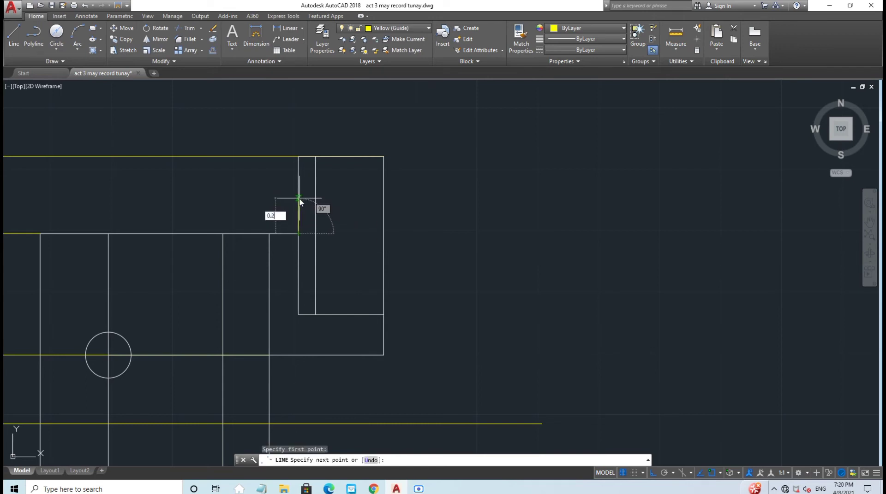
type("65")
key("Return")
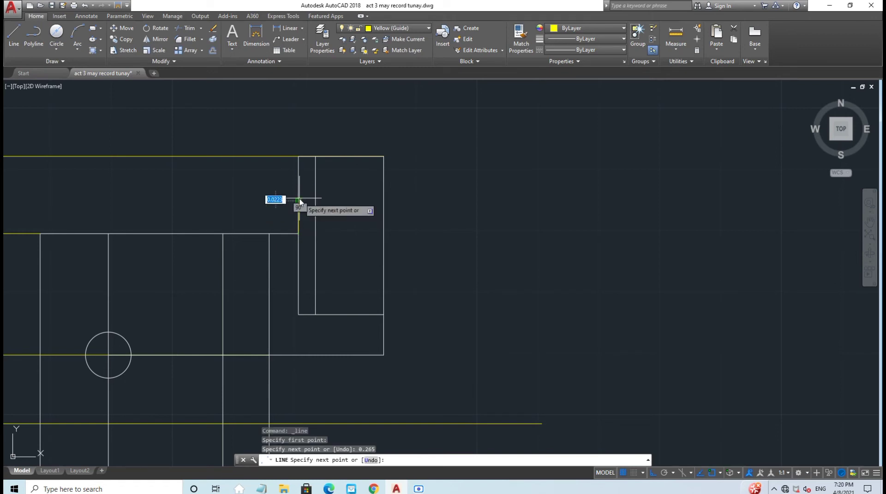
key("Escape")
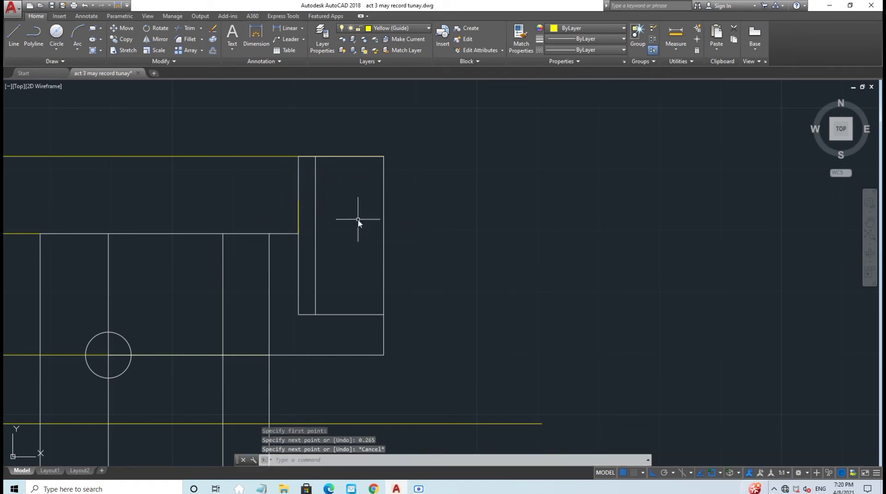
left_click(392, 28)
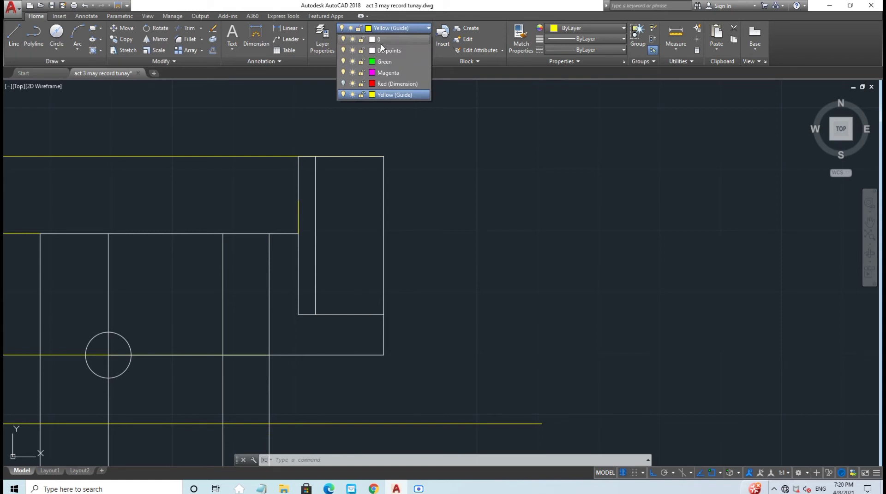
Step: On layer 0, draw a 0.62 horizontal line from the guide's top, then drop to the outline
left_click(382, 40)
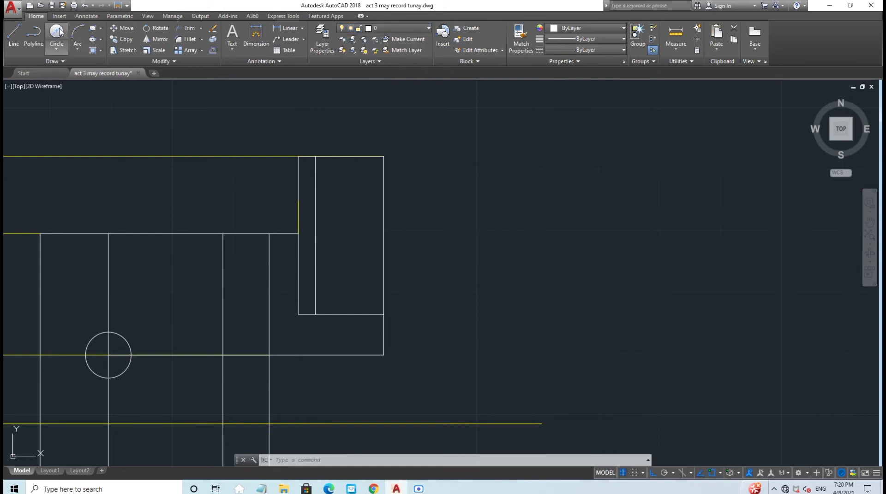
left_click(14, 35)
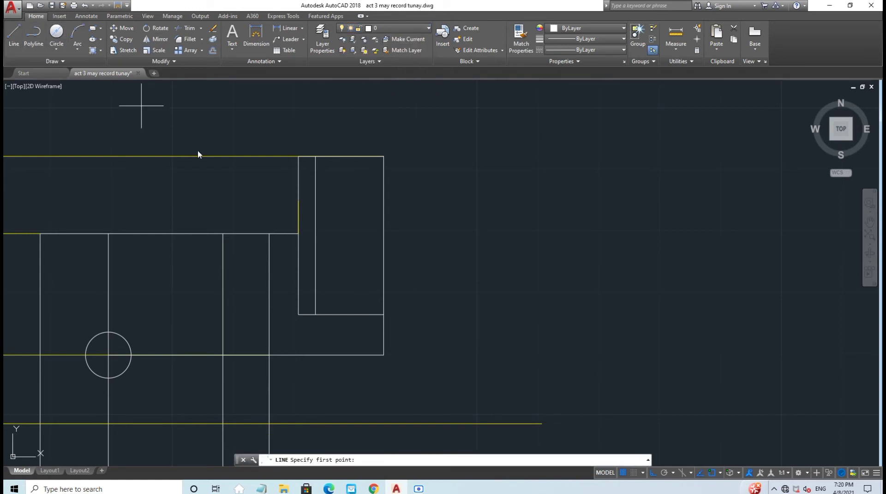
left_click(299, 202)
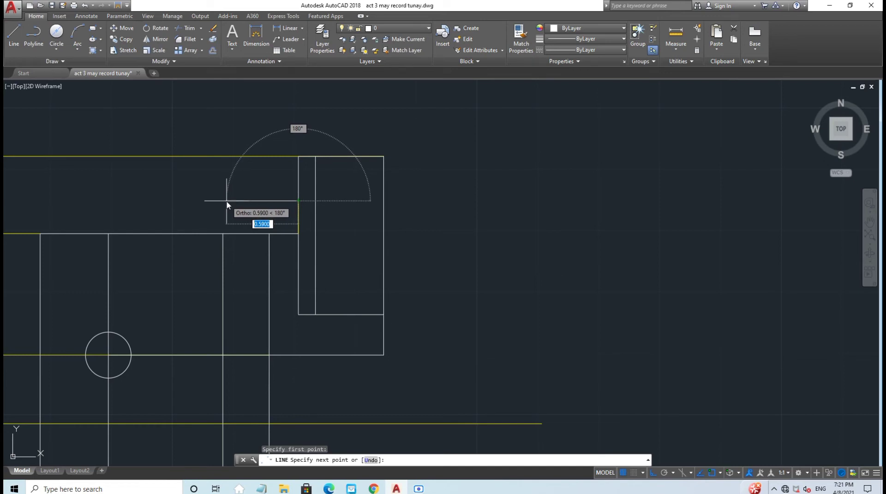
type("0.62")
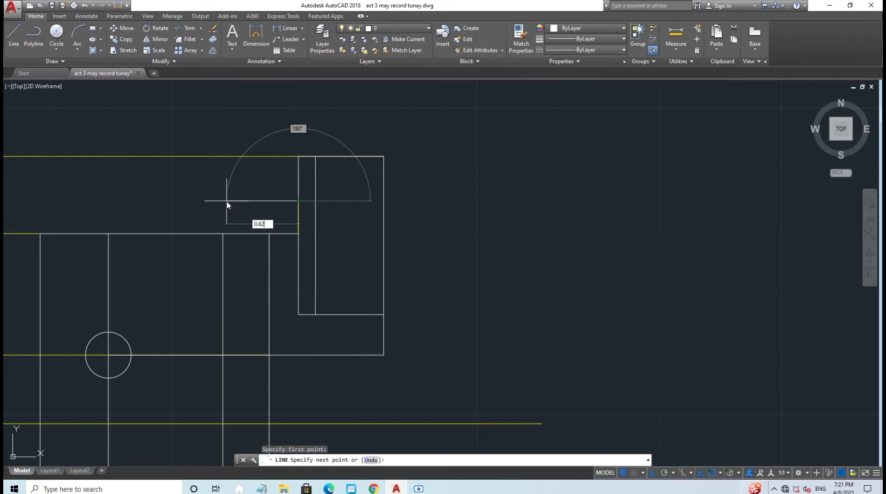
key("Return")
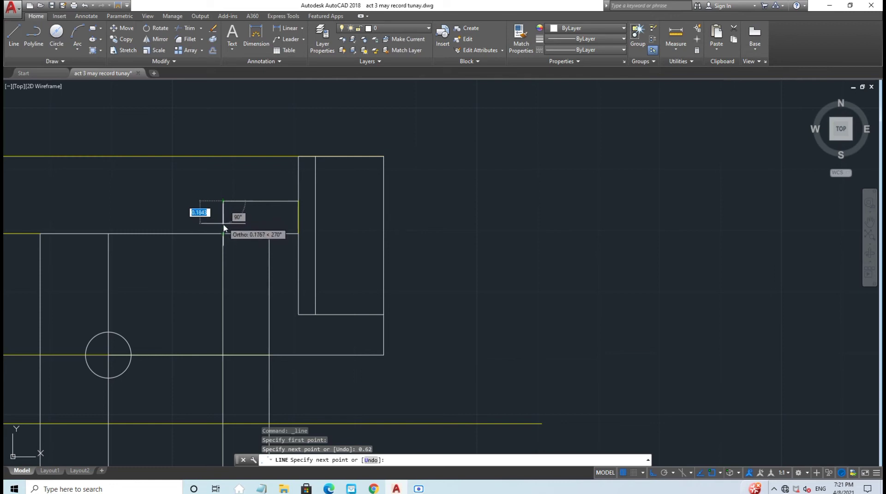
left_click(224, 235)
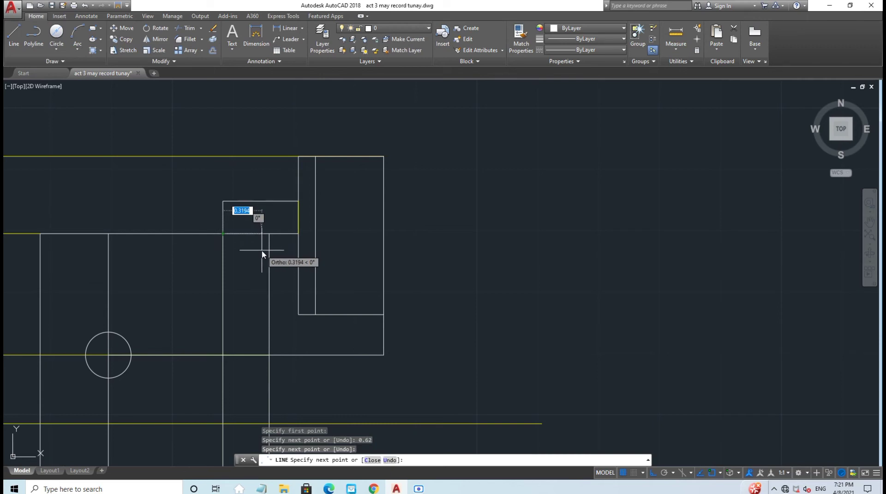
key("Escape")
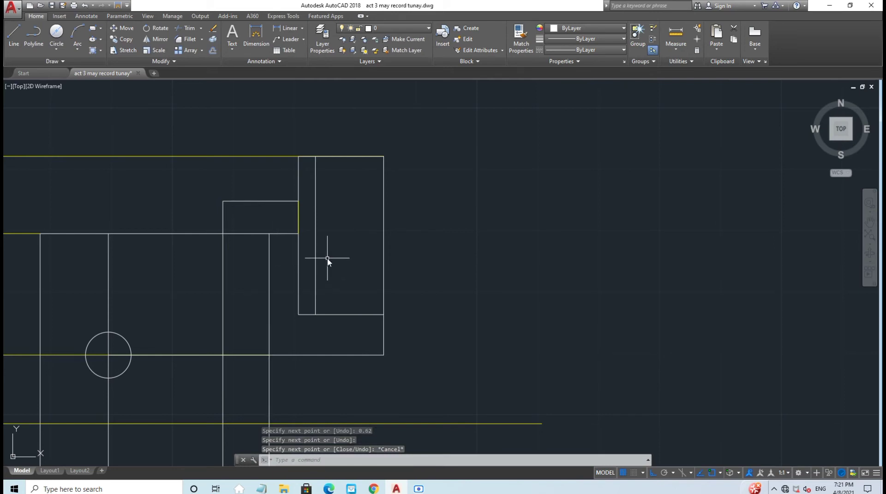
Step: Stretch the step's top line right to reach the tall rectangle's inner edge
left_click(283, 202)
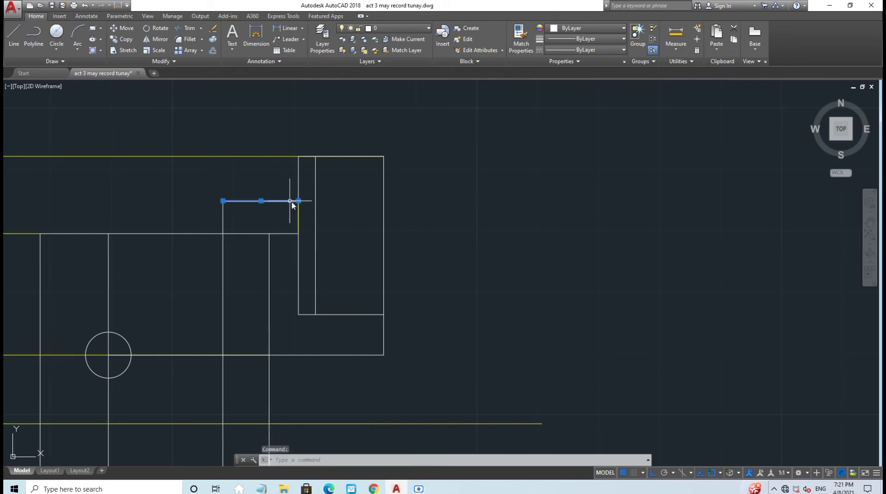
left_click(299, 201)
left_click(317, 205)
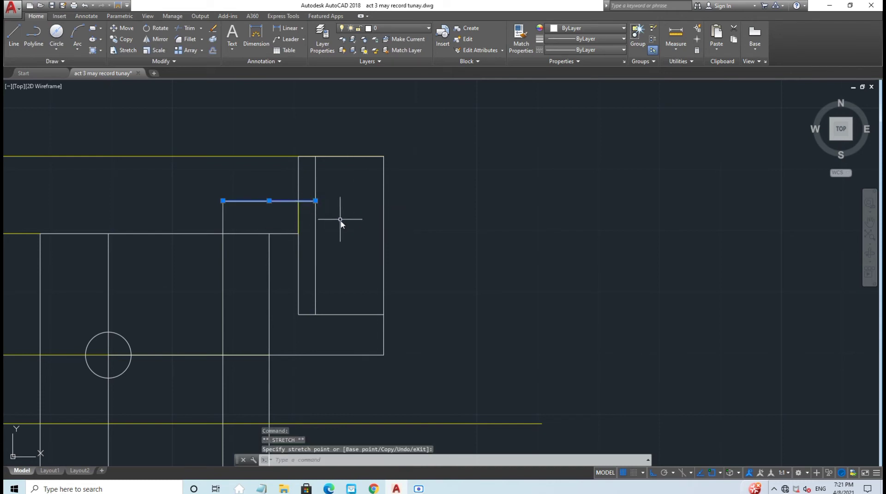
key("Escape")
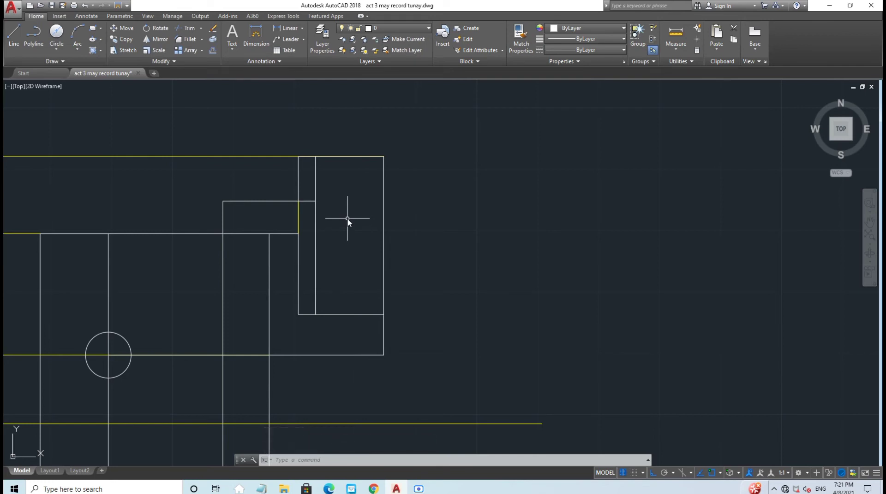
left_click(14, 36)
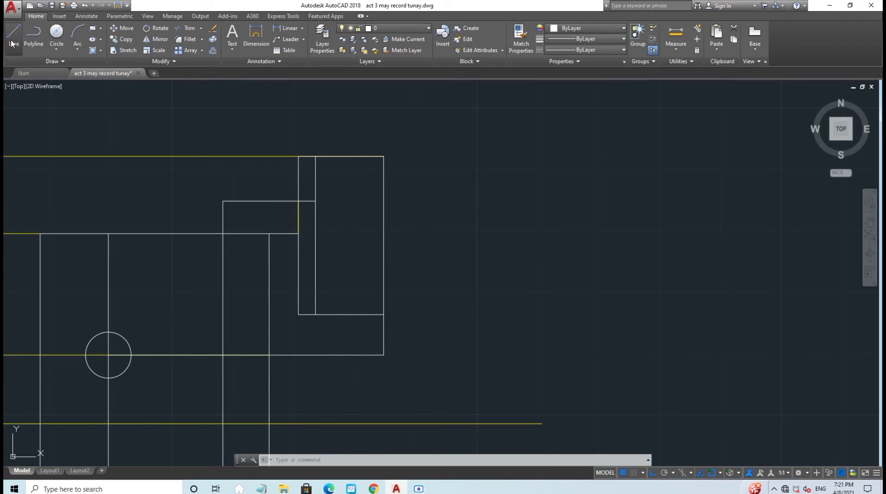
Step: Draw a vertical line from the inner rectangle's bottom corner down to the bottom outline
middle_click_drag(495, 303, 441, 236)
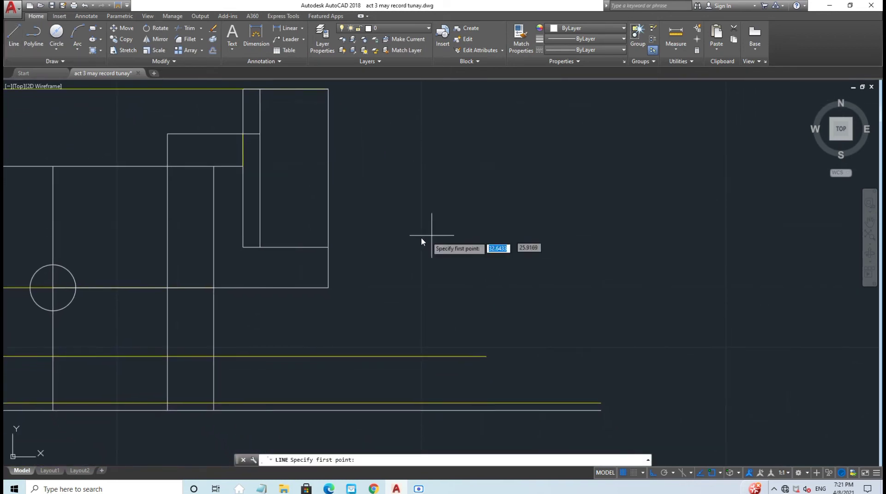
left_click(261, 248)
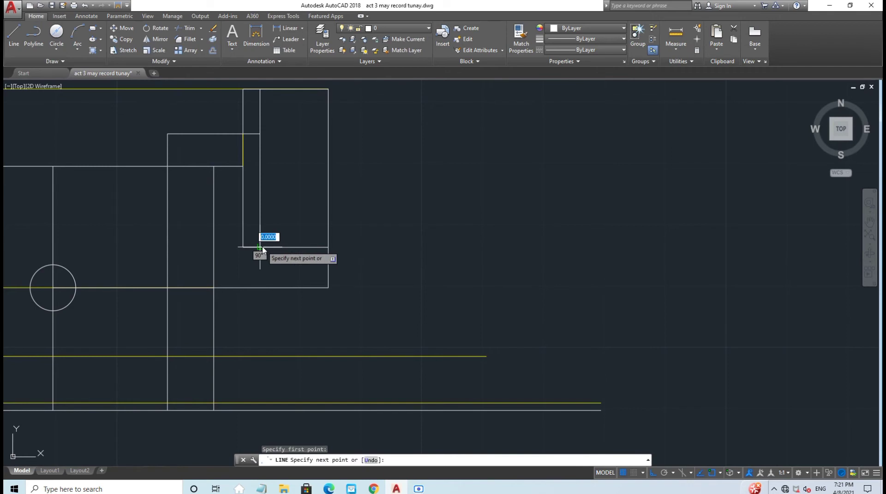
left_click(260, 411)
key("Escape")
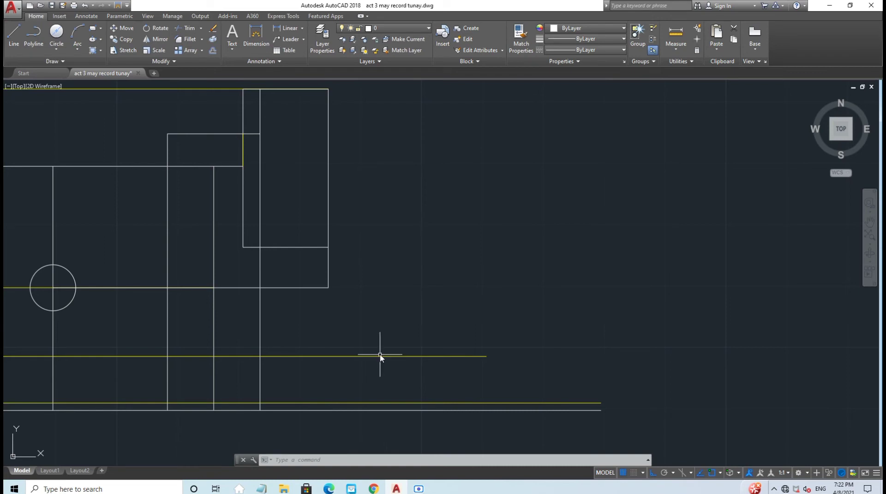
left_click(14, 42)
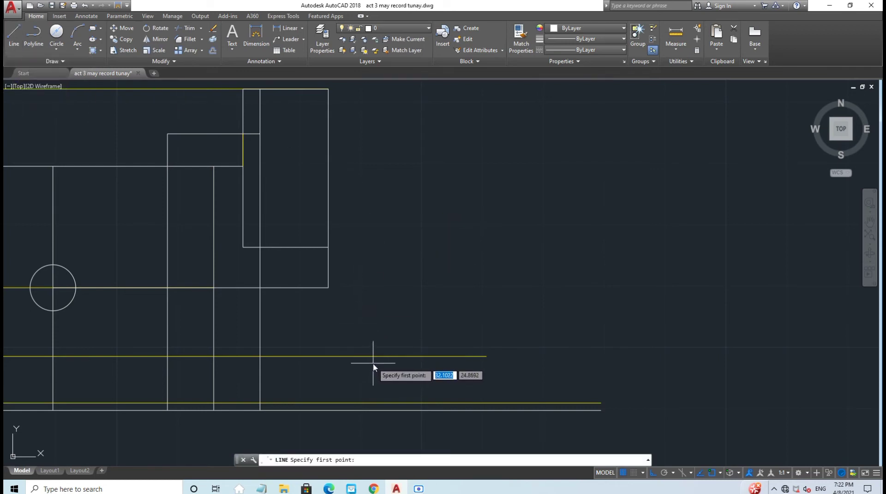
Step: Trace lines along the tall rectangle's bottom, right side, top and inner edge down to the step
left_click(243, 249)
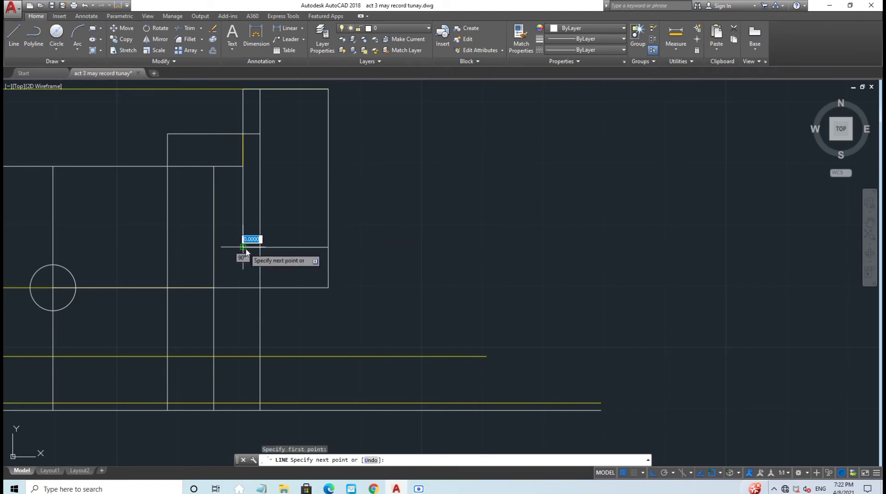
left_click(328, 248)
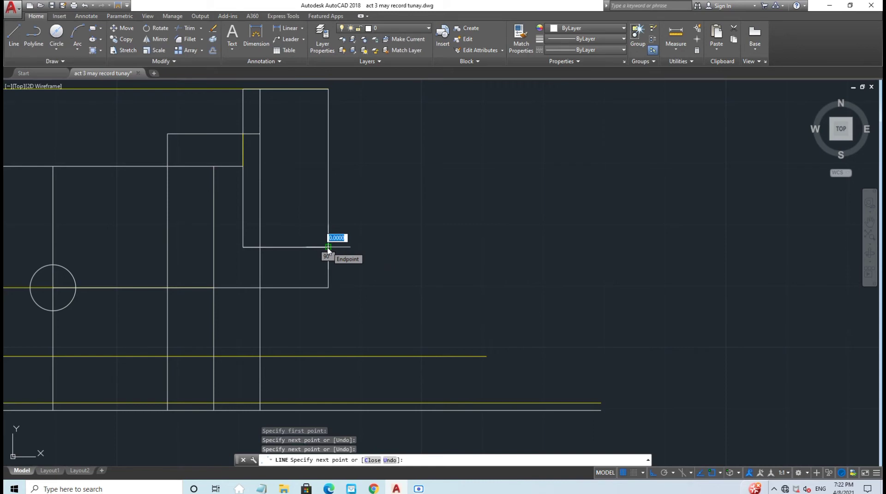
left_click(327, 89)
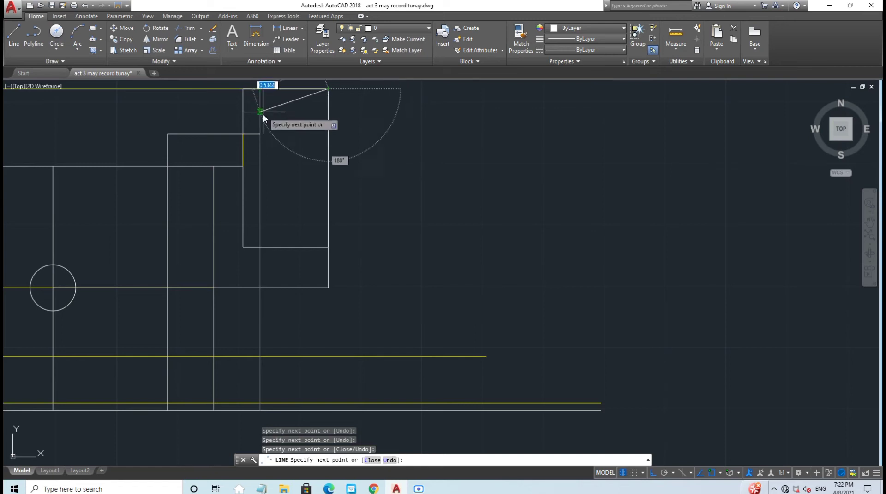
left_click(261, 90)
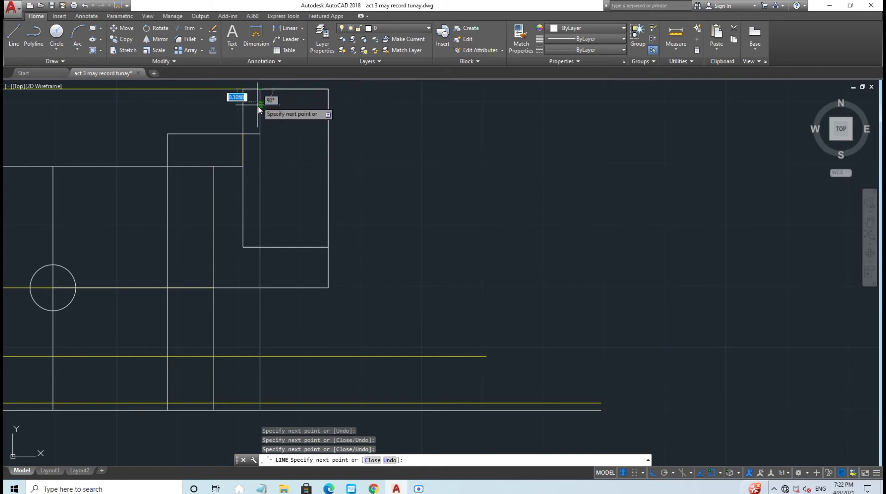
left_click(261, 134)
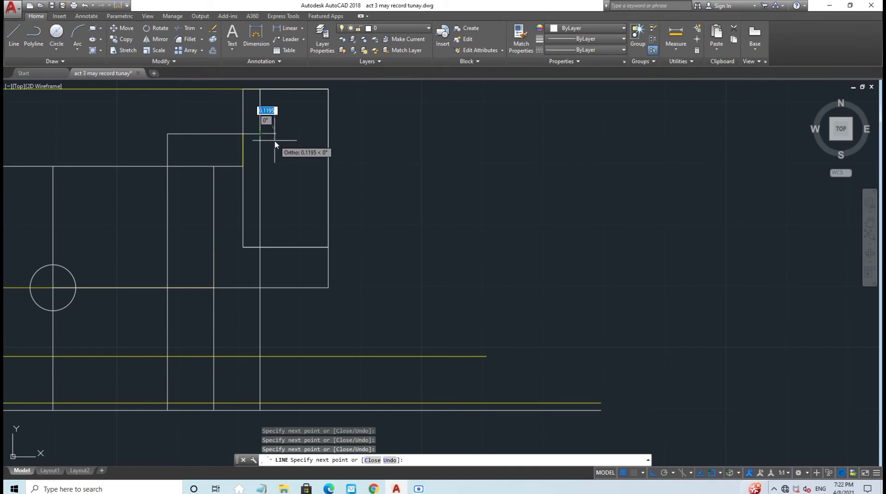
key("Escape")
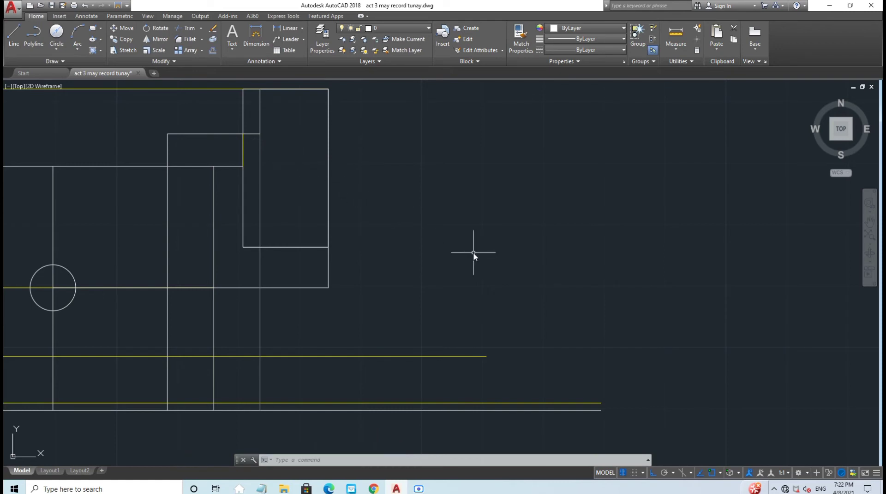
middle_click_drag(457, 217, 444, 245)
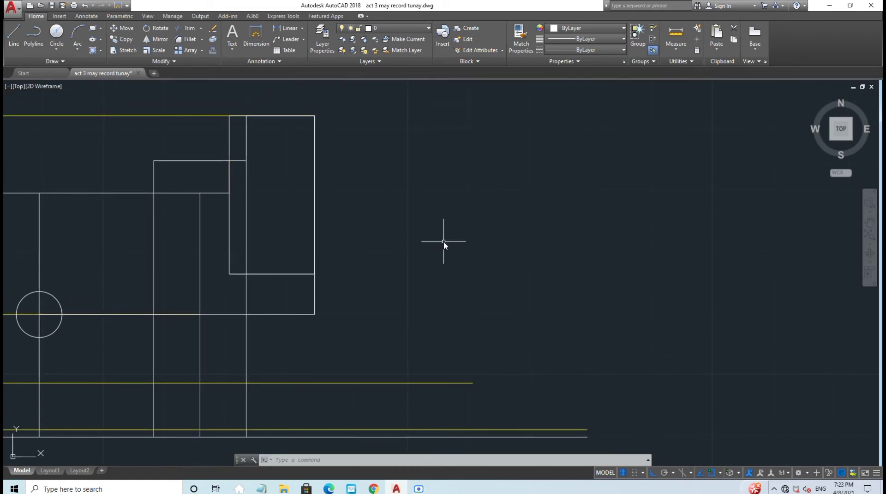
Step: Start FILLET with a 0.12 radius in Multiple mode
type("f")
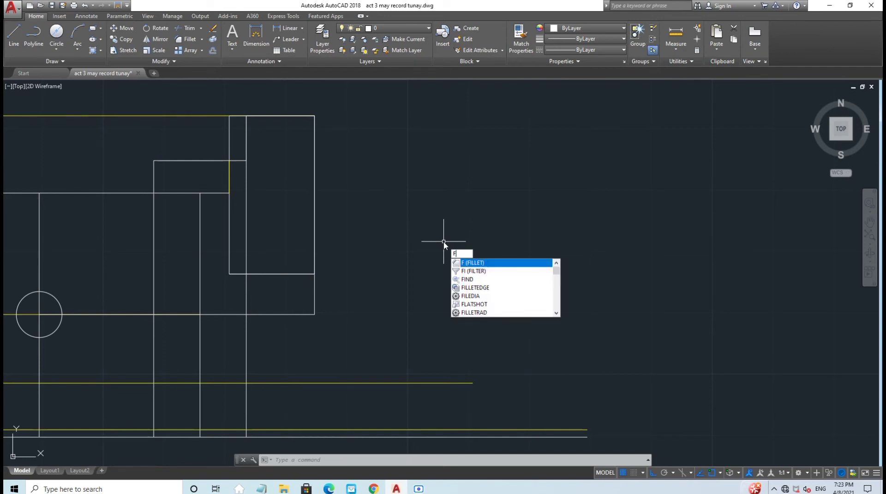
key("Return")
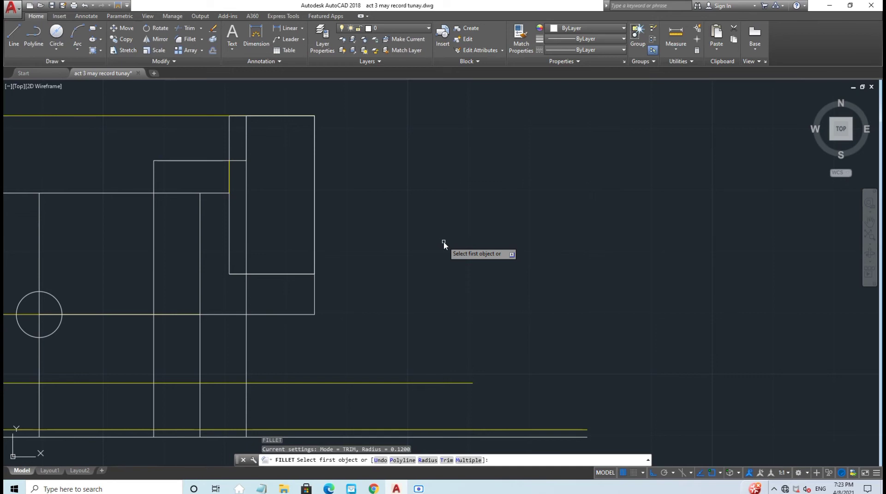
left_click(427, 460)
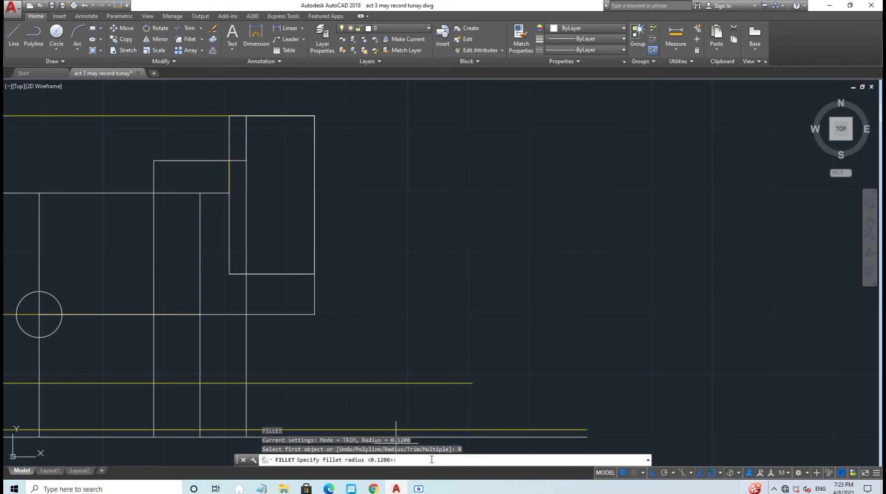
type("0.12")
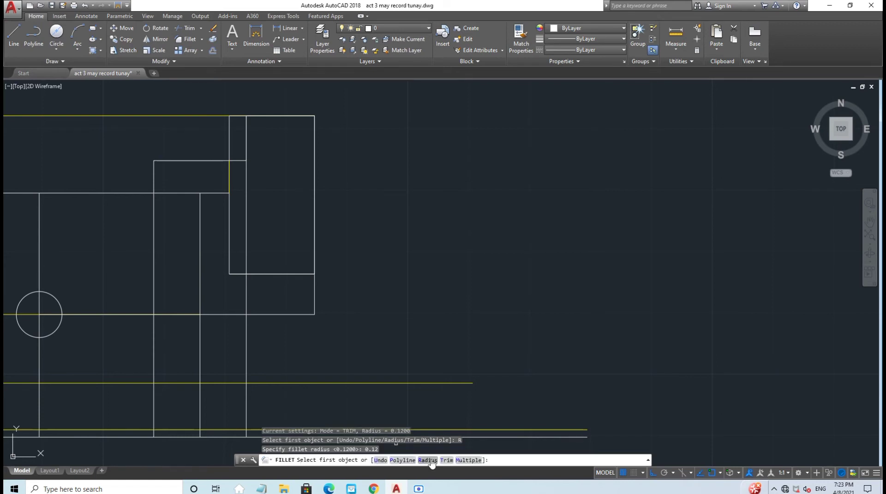
left_click(468, 461)
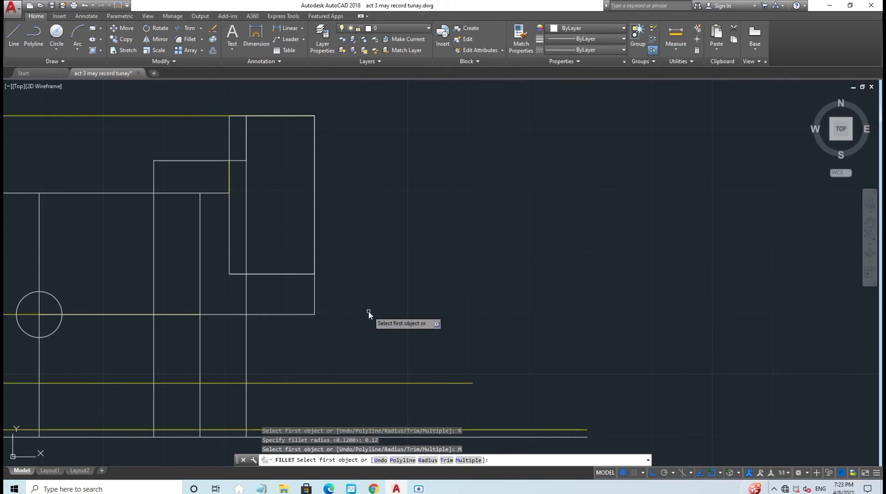
scroll(328, 301, "up", 2)
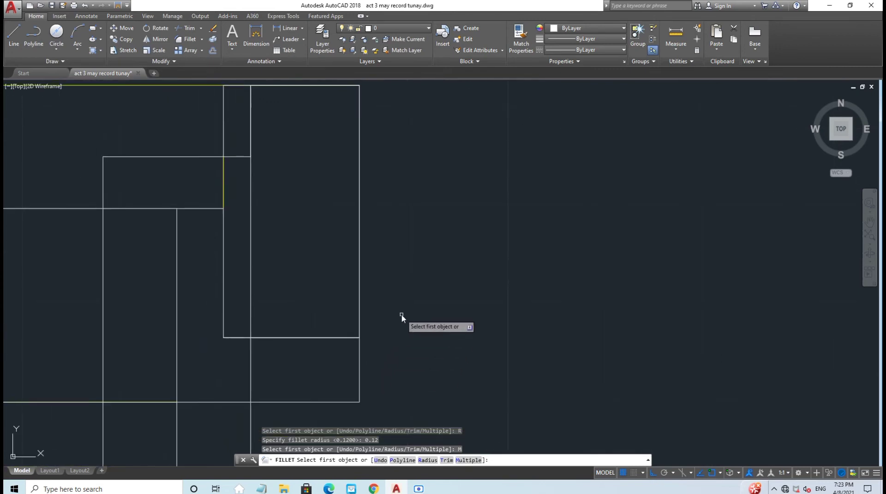
scroll(402, 317, "down", 2)
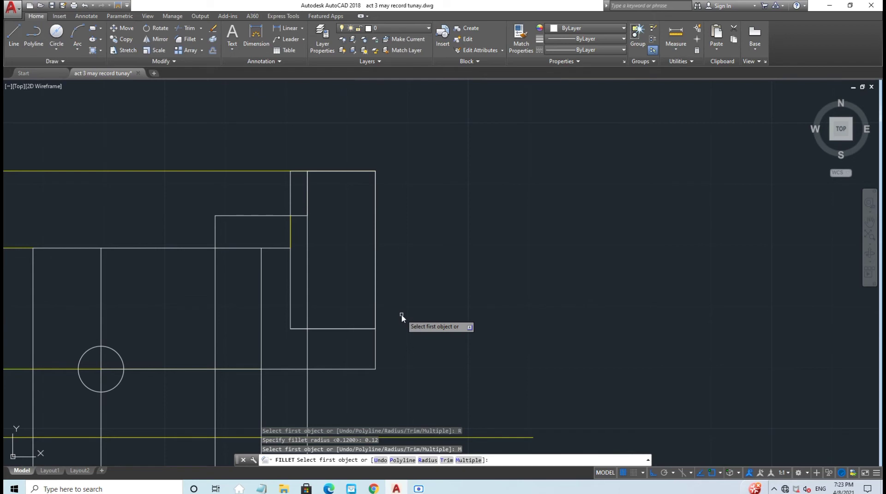
Step: Round the slot's bottom-right, top-right and top-left corners with 0.12 fillets
left_click(355, 329)
left_click(376, 306)
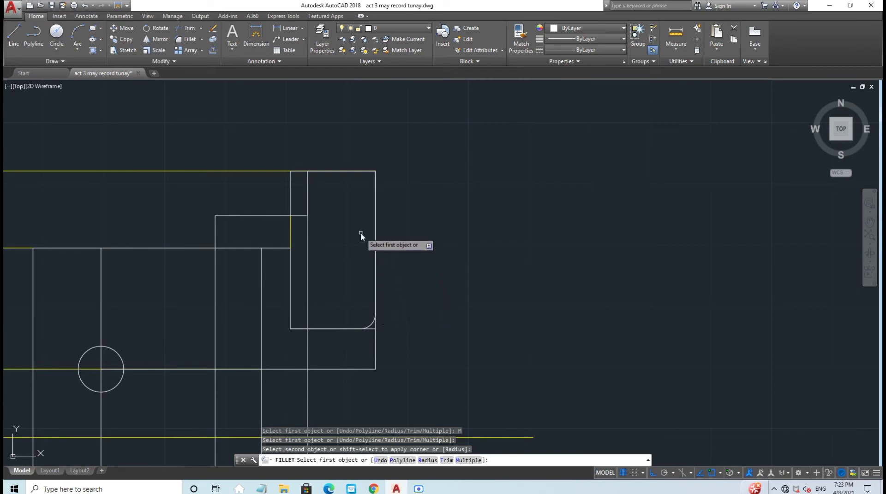
left_click(351, 172)
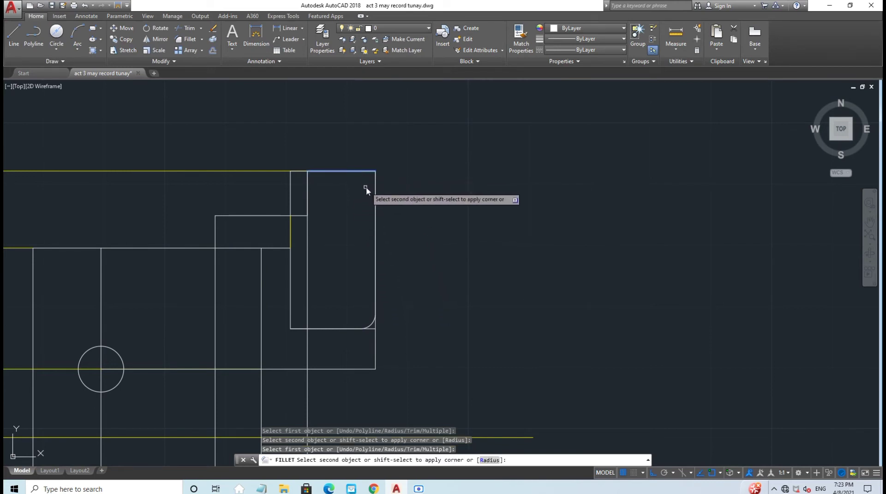
left_click(375, 197)
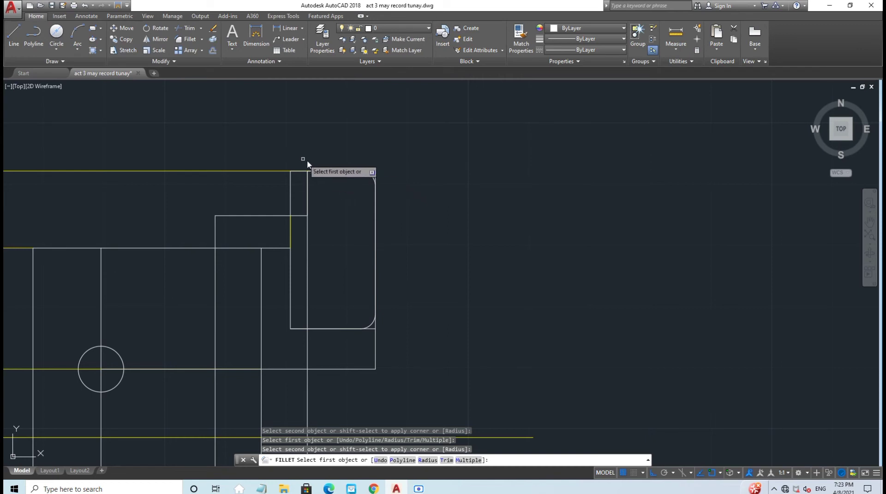
left_click(327, 172)
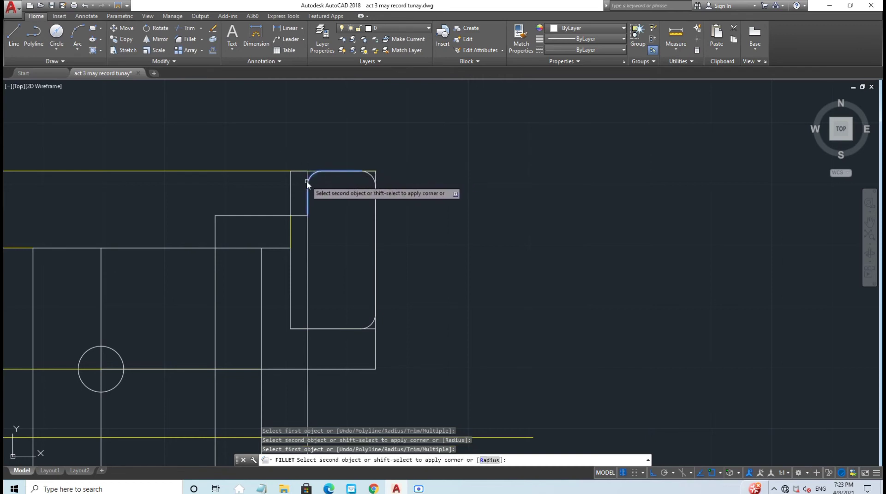
left_click(306, 180)
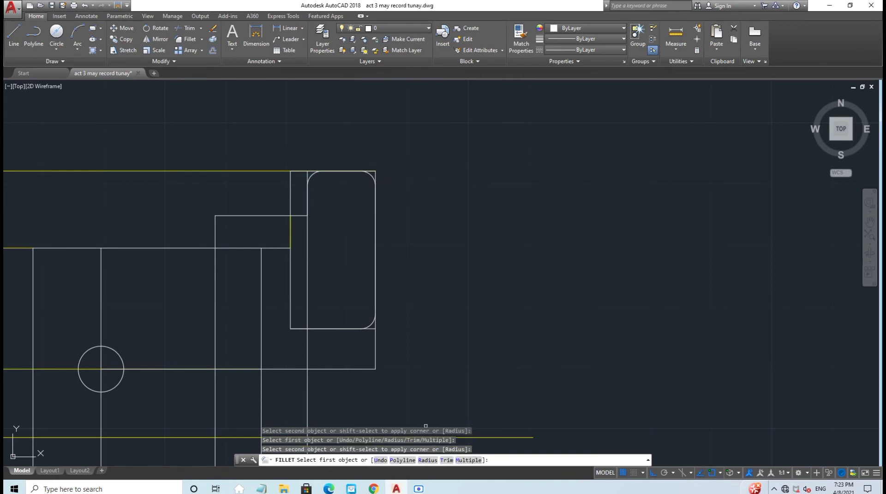
Step: Fillet both corners of the raised step beside the slot
left_click(295, 215)
left_click(307, 199)
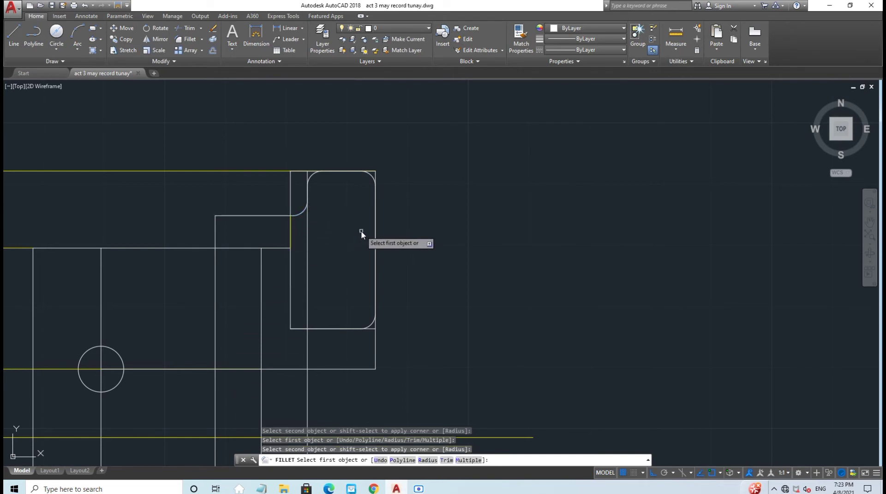
left_click(213, 226)
left_click(215, 226)
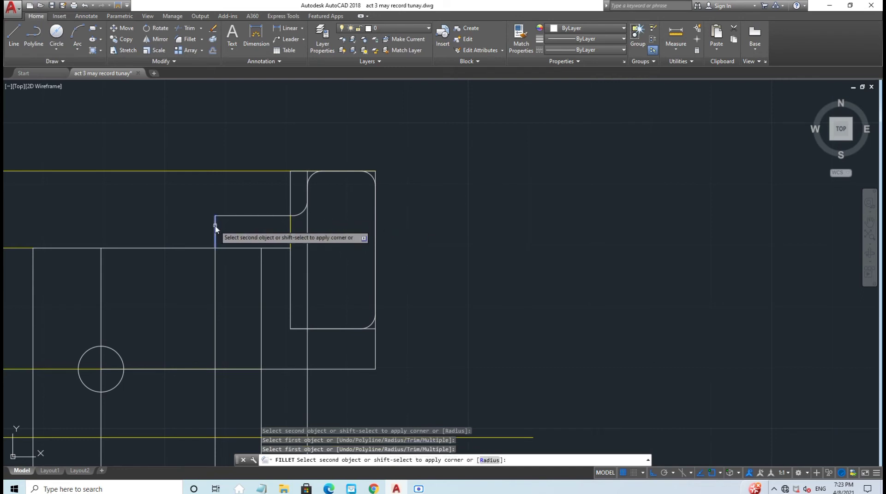
left_click(237, 216)
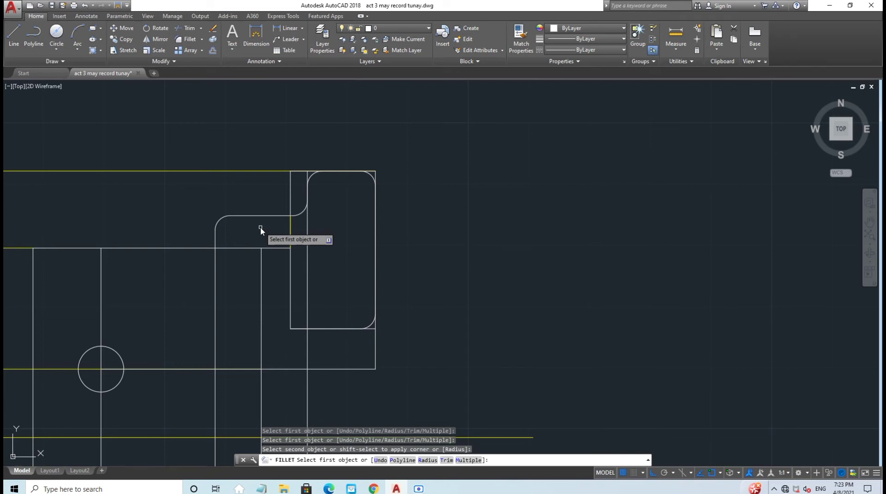
key("Escape")
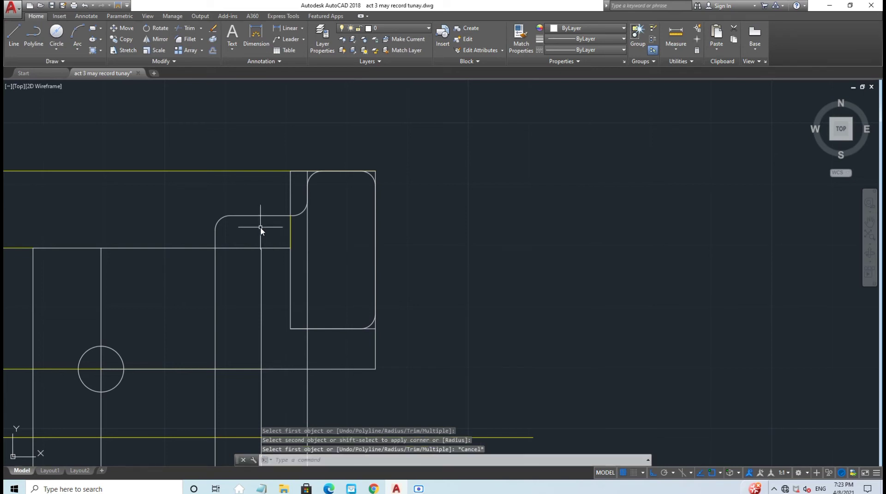
Step: Trim away the short leftover stub above the slot's upper-left rounded corner
left_click(189, 28)
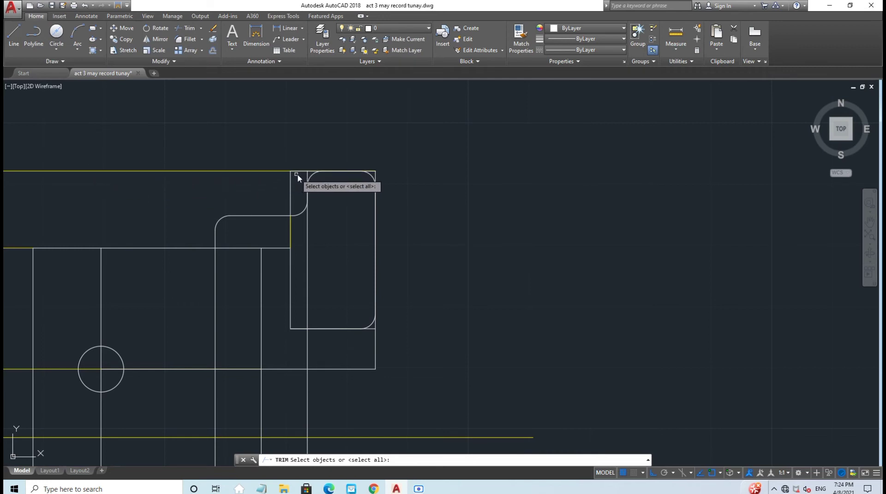
key("Return")
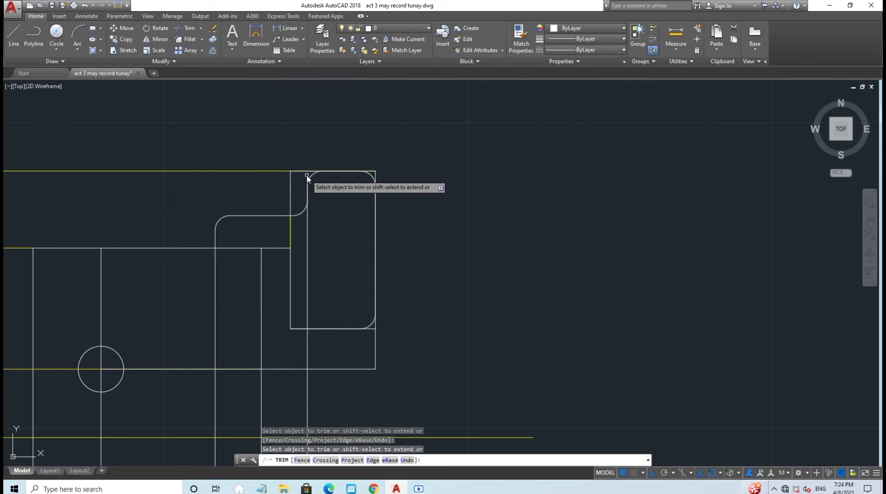
left_click(306, 176)
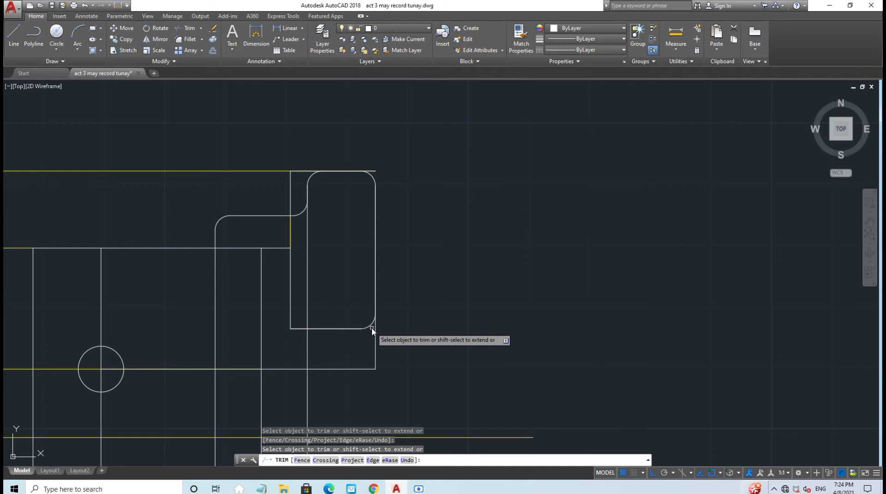
Step: Delete the three leftover straight pieces by the fillet and along the slot's top and bottom
key("Escape")
scroll(371, 328, "up", 2)
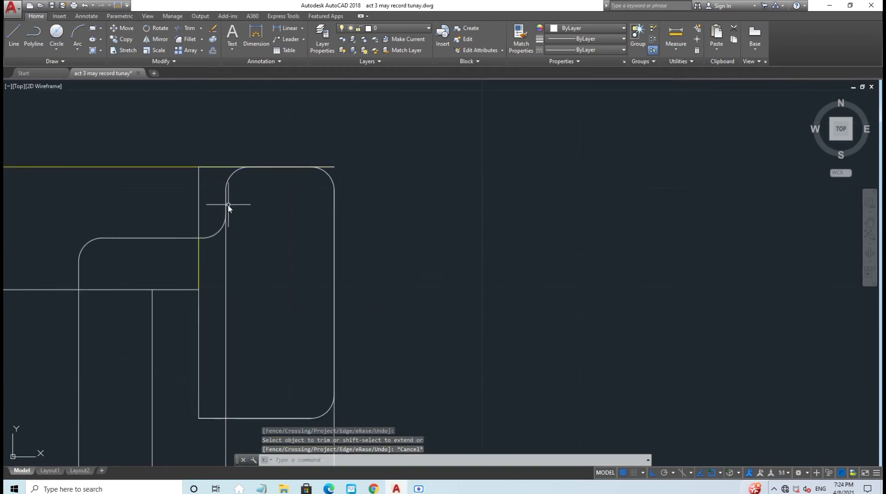
left_click(226, 203)
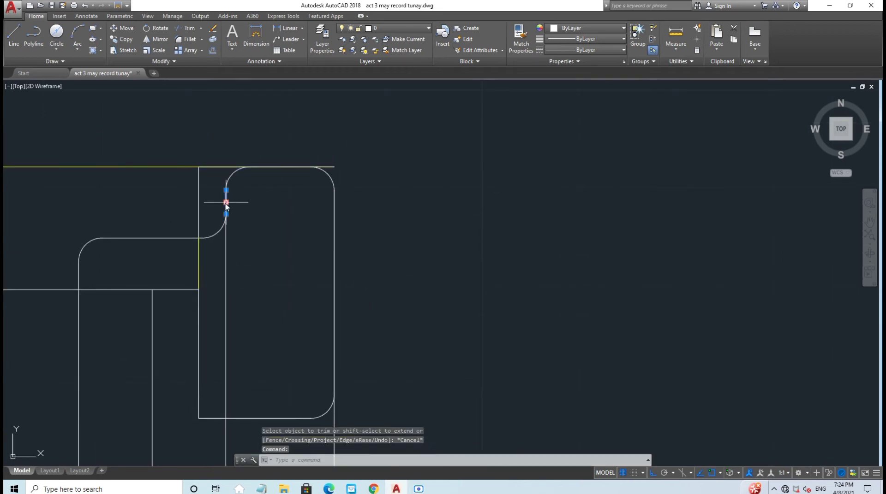
key("Delete")
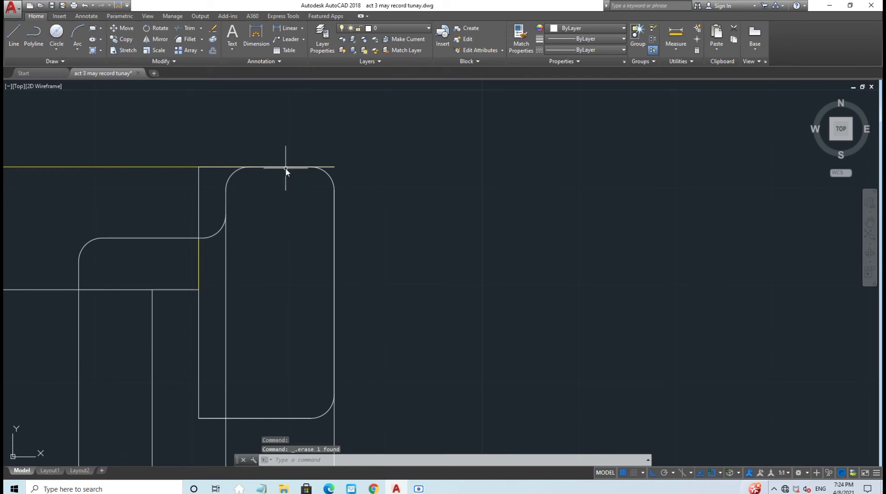
left_click(285, 168)
key("Delete")
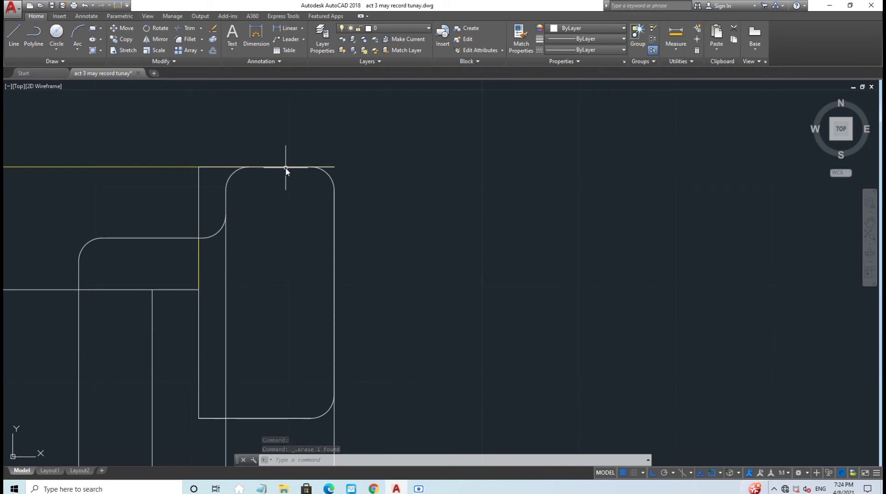
left_click(276, 420)
key("Delete")
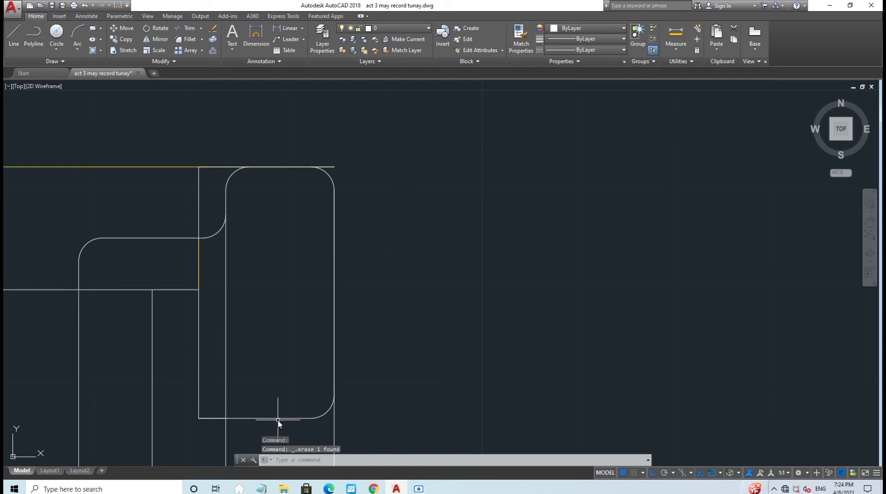
Step: Stretch the right vertical outline line down to meet the bottom outline line
left_click(334, 346)
key("Escape")
scroll(273, 244, "down", 2)
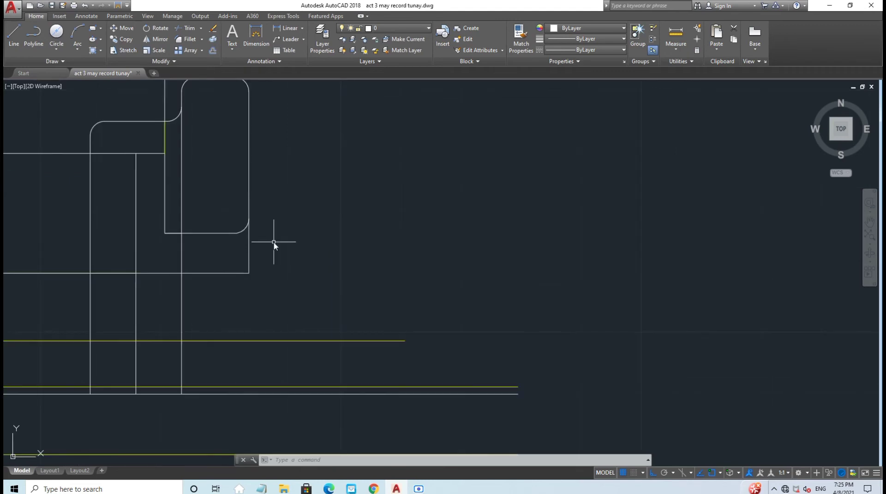
left_click(249, 252)
left_click(250, 272)
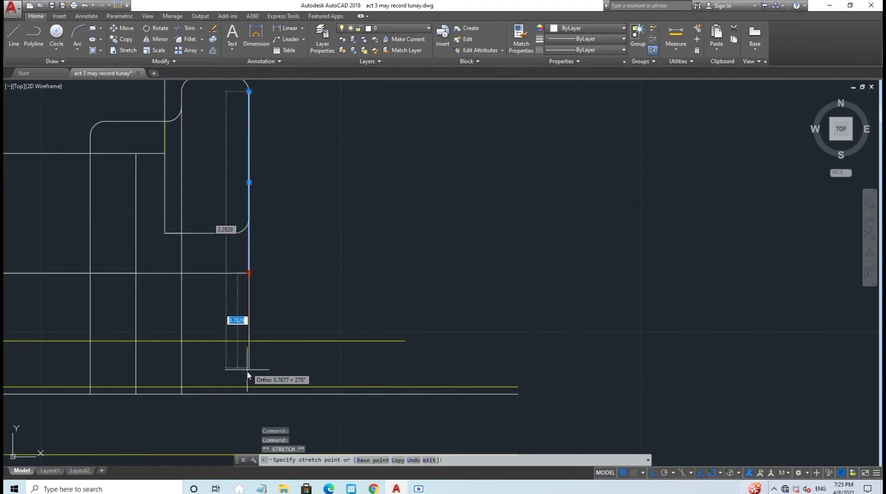
left_click(252, 396)
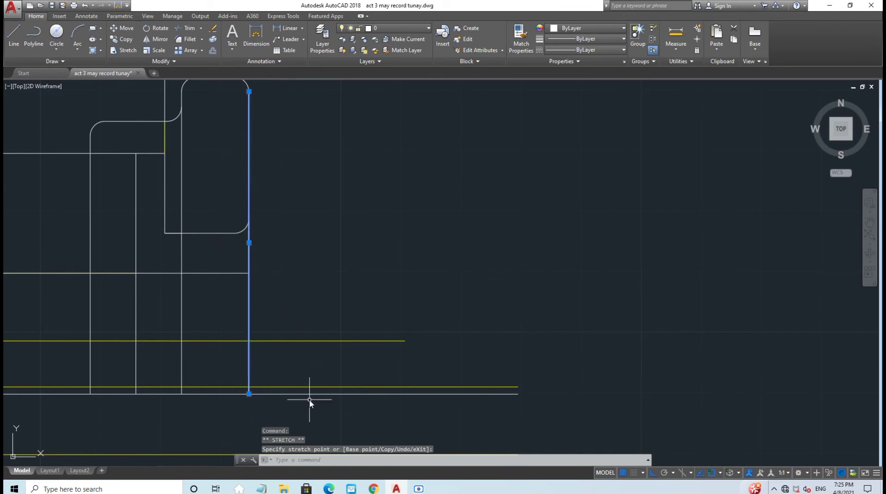
key("Escape")
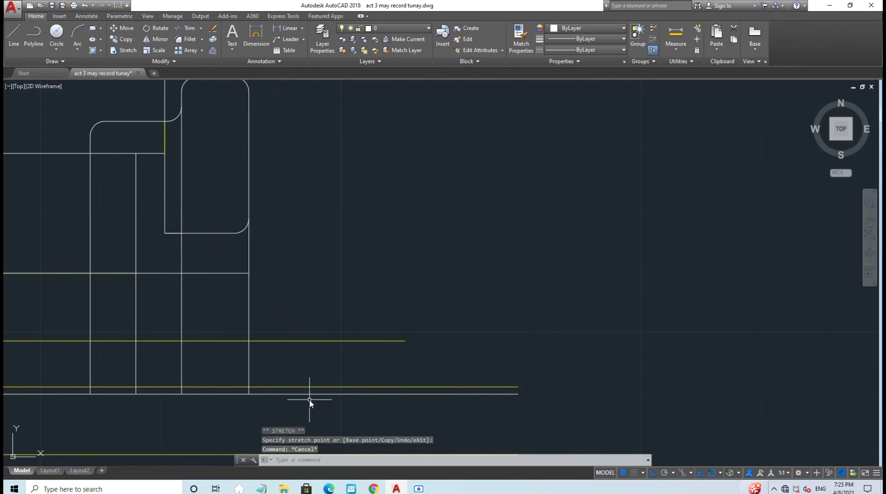
left_click(14, 36)
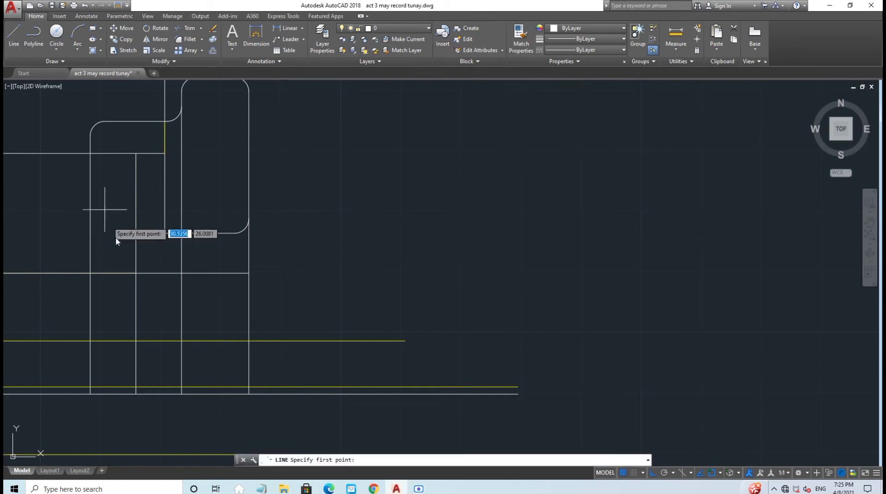
Step: Draw the 1.32 line along the lower yellow centre line from the left intersection to the right vertical
scroll(92, 332, "up", 6)
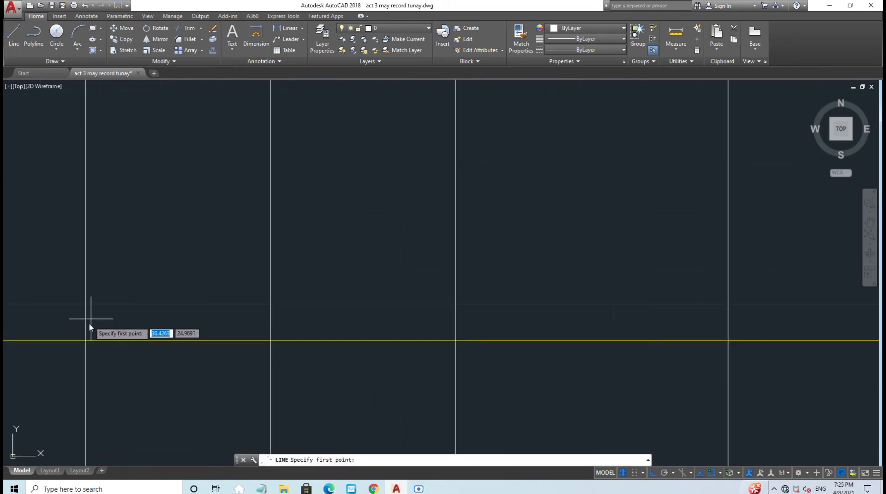
left_click(86, 340)
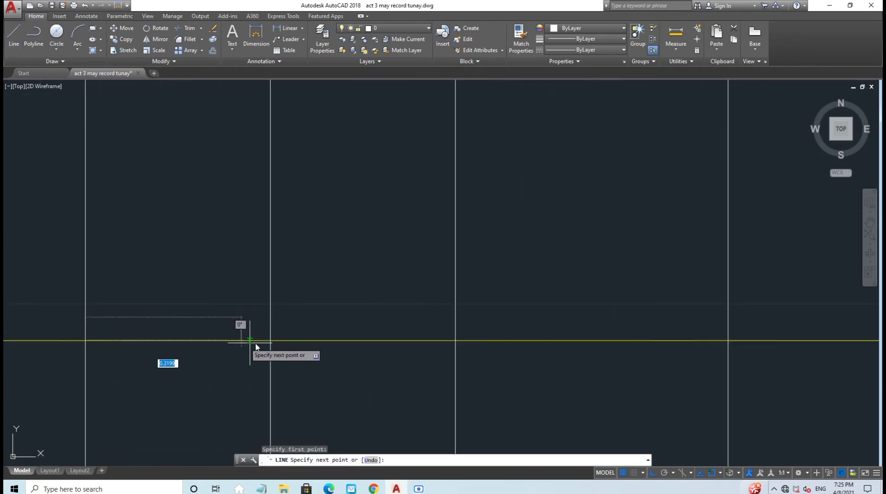
left_click(727, 340)
key("Escape")
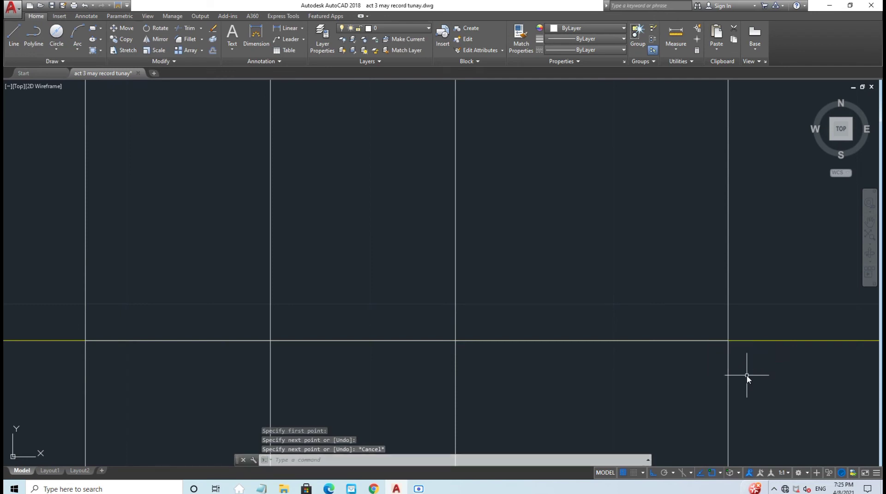
scroll(746, 372, "down", 6)
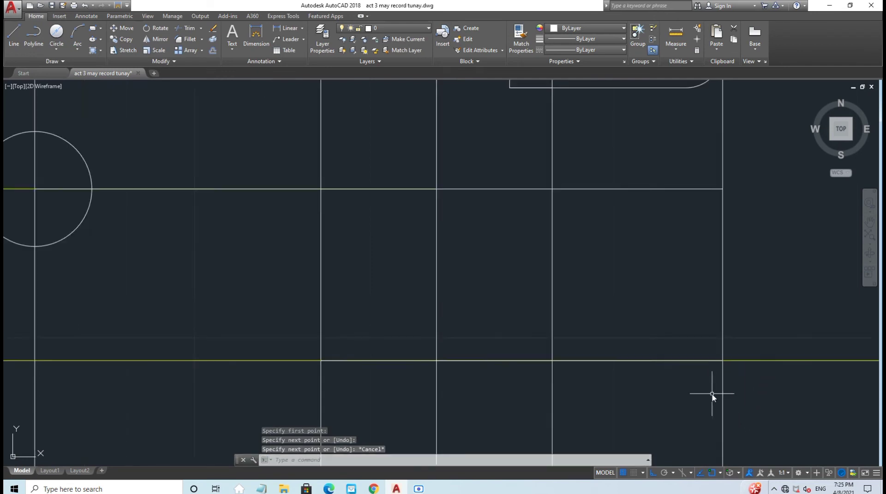
middle_click_drag(755, 400, 615, 415)
scroll(615, 415, "up", 8)
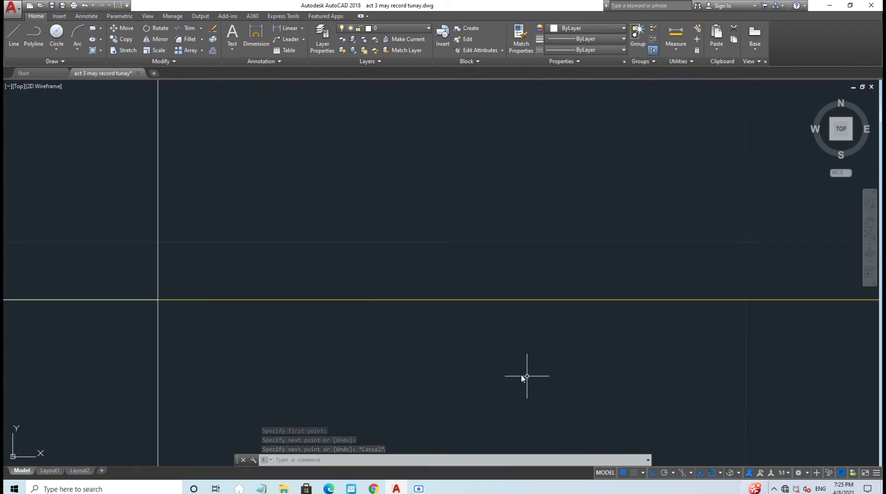
scroll(489, 364, "down", 4)
mouse_move(489, 364)
middle_mouse_down()
mouse_move(595, 352)
mouse_move(464, 390)
middle_mouse_up()
scroll(583, 360, "down", 3)
Step: On the Yellow (Guide) layer, draw a guide line across the slot from its left edge to its right edge
scroll(585, 356, "down", 2)
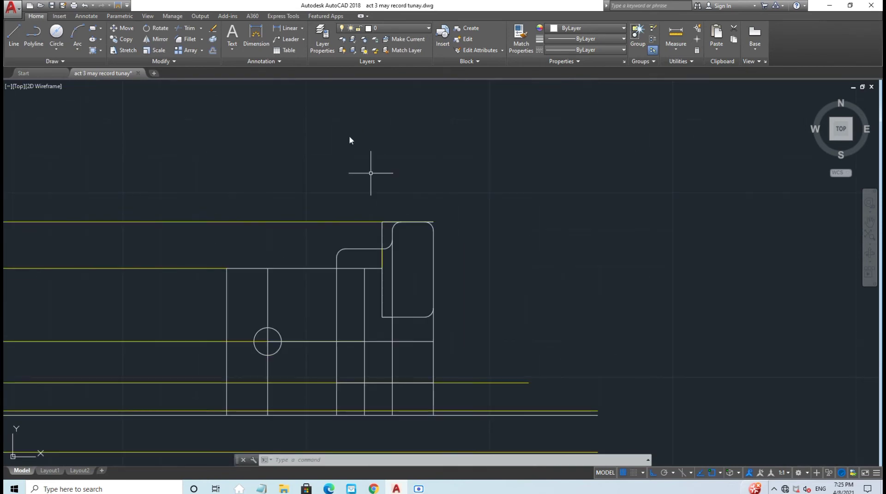
left_click(390, 31)
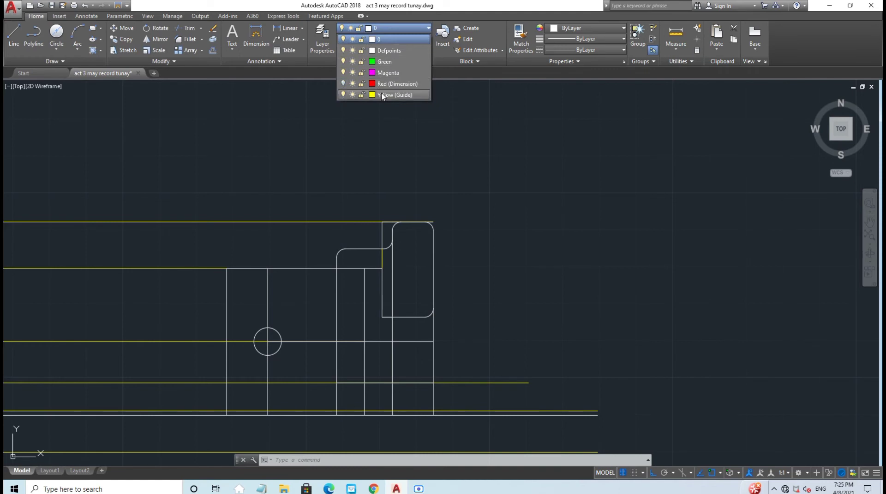
left_click(384, 96)
scroll(465, 271, "up", 3)
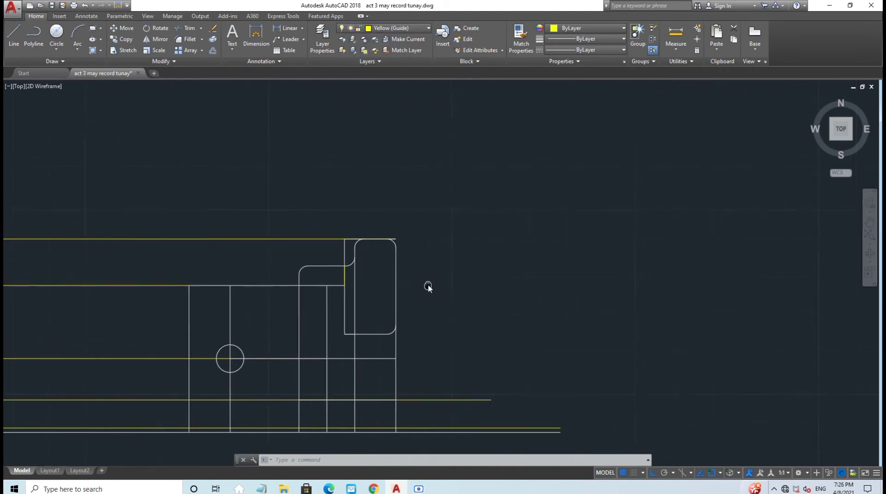
left_click(14, 37)
middle_click_drag(454, 270, 451, 230)
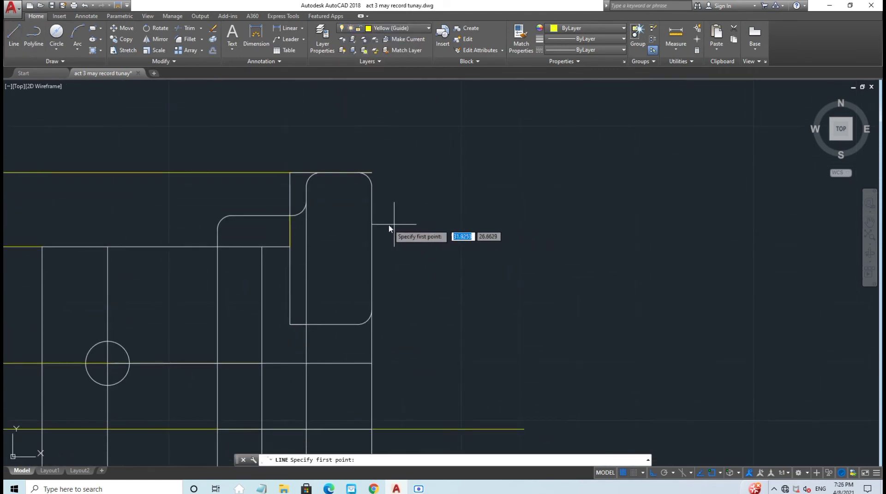
left_click(289, 231)
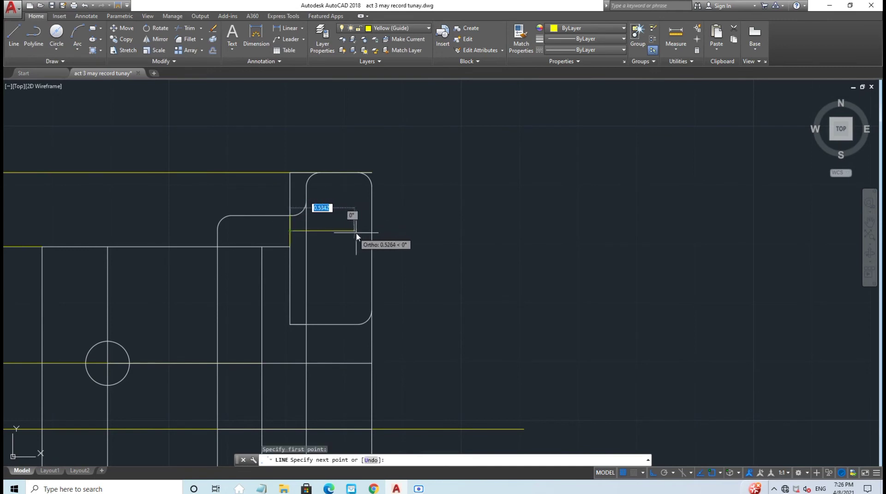
left_click(370, 235)
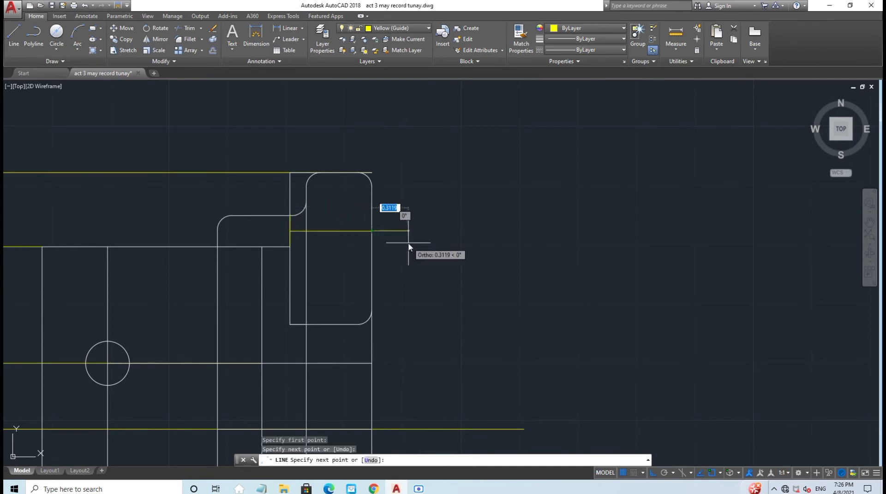
key("Escape")
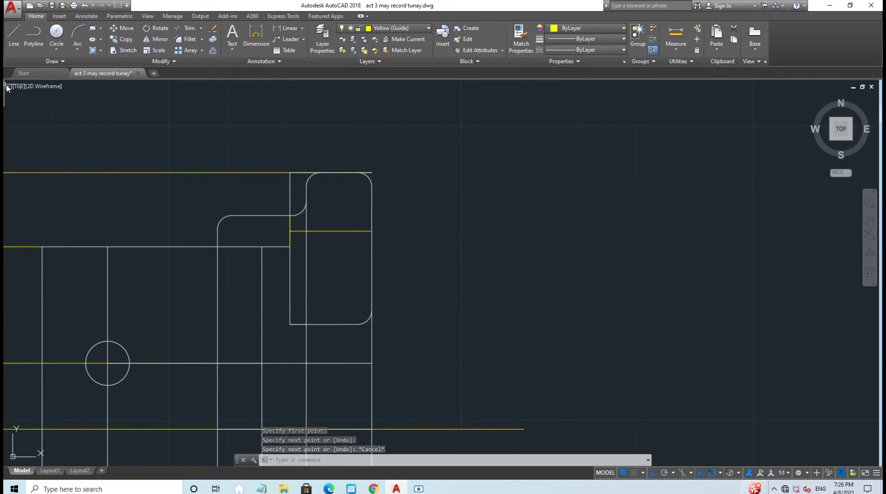
left_click(9, 37)
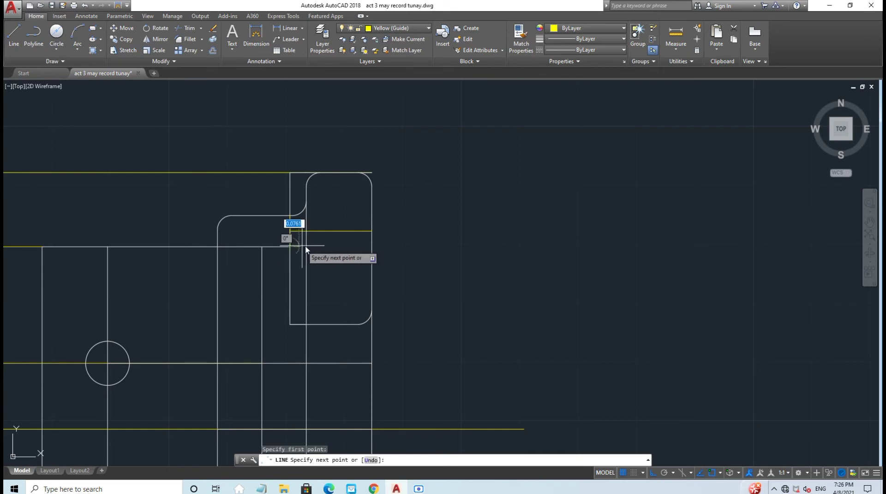
left_click(371, 246)
key("Escape")
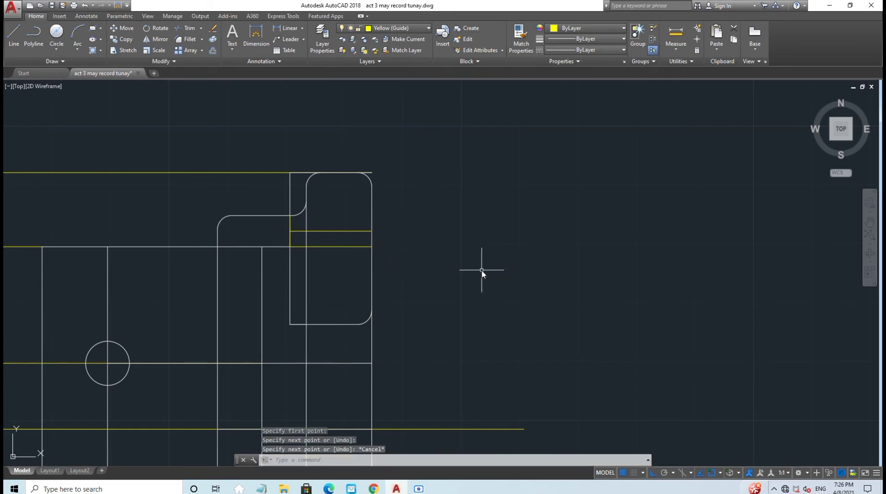
Step: On layer 0 with Ortho off, draw an angled rib line from the guide's right end to the lower yellow guide
left_click(390, 28)
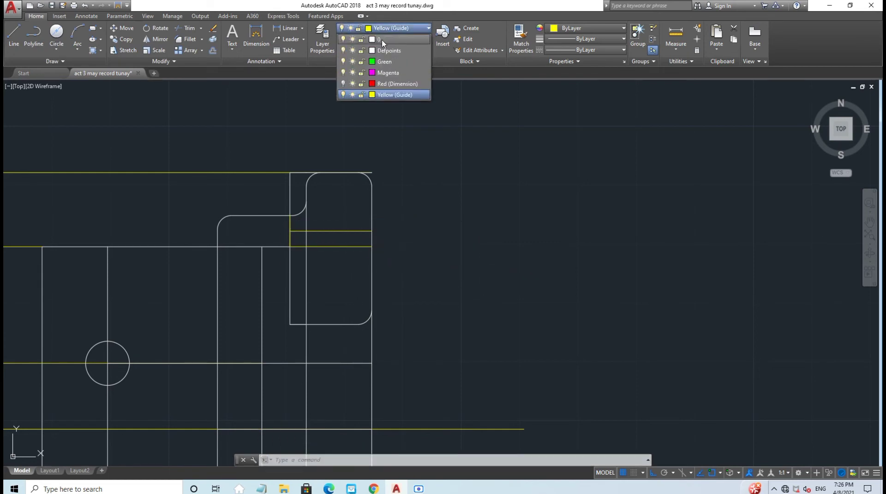
left_click(386, 40)
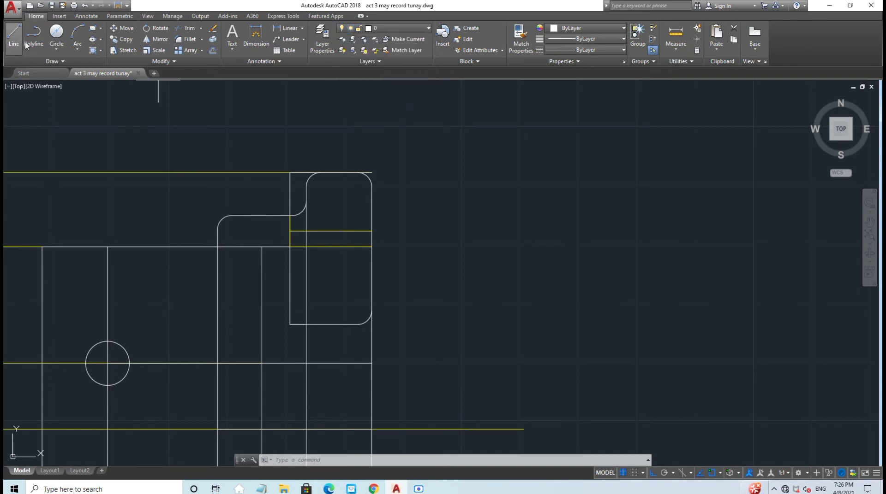
left_click(14, 34)
middle_click_drag(406, 253, 305, 177)
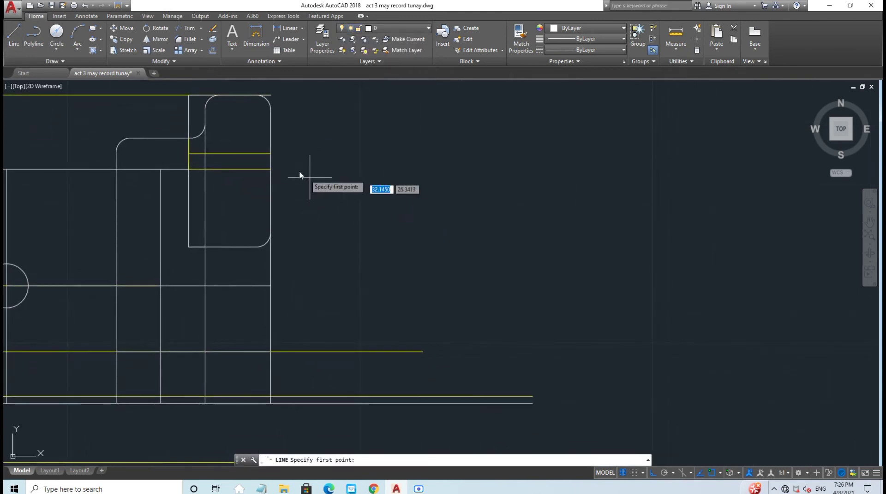
left_click(652, 473)
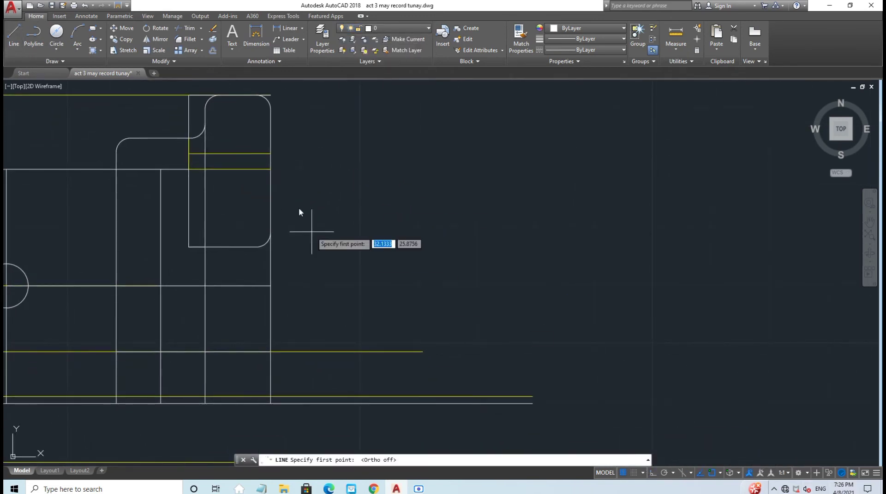
left_click(271, 153)
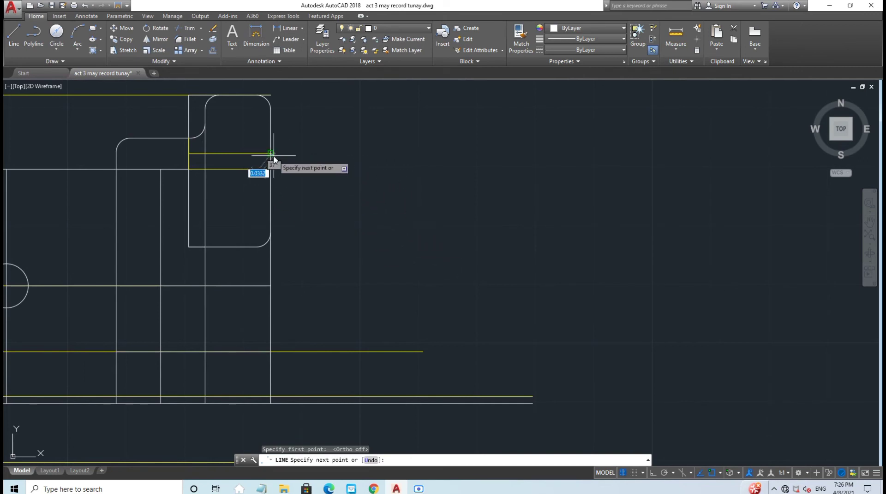
left_click(422, 352)
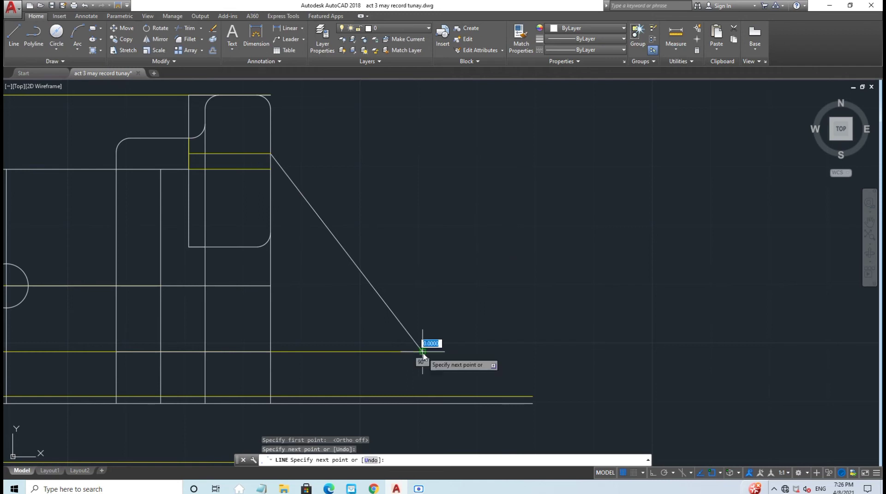
key("Escape")
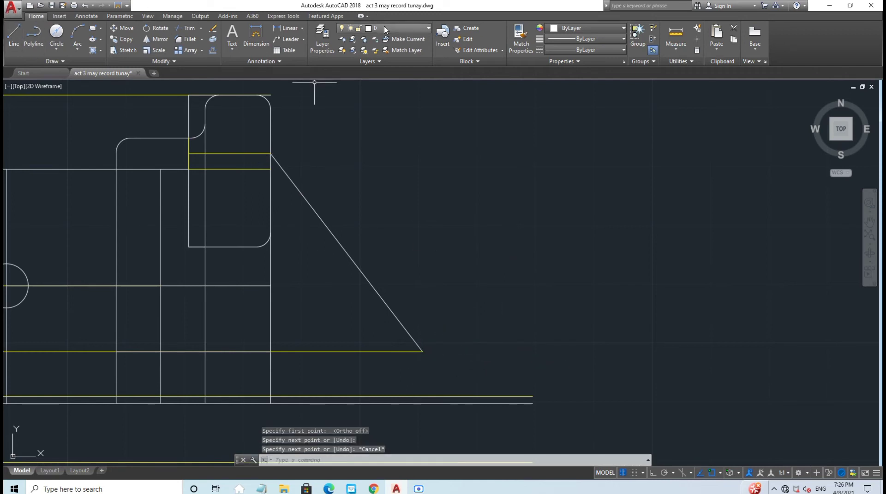
Step: Draw a second parallel rib line 2.1237 long at 308 degrees below the first
key("Return")
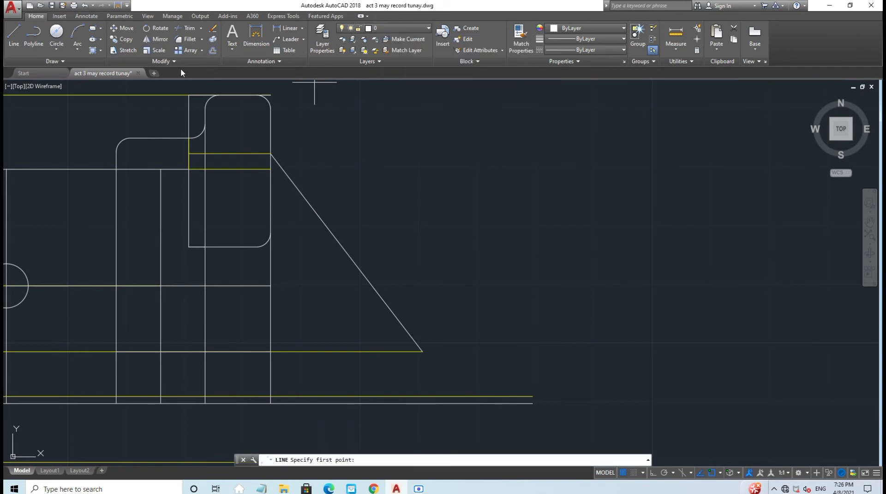
left_click(14, 34)
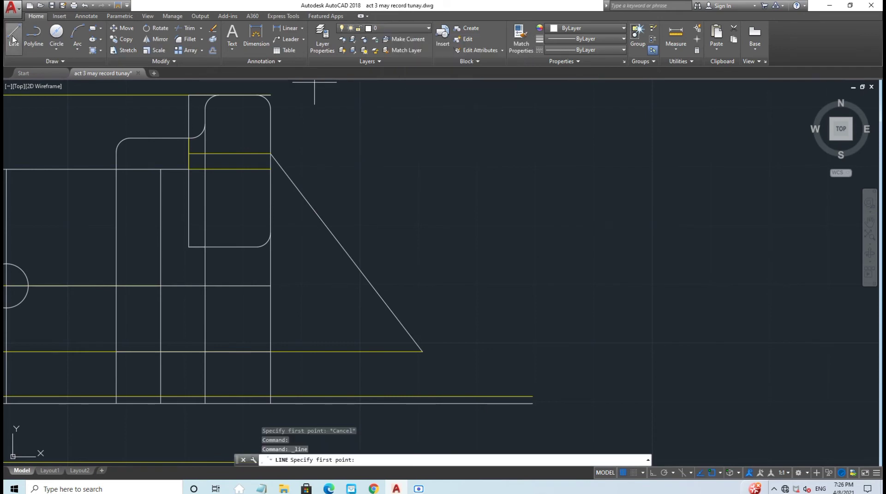
left_click(271, 170)
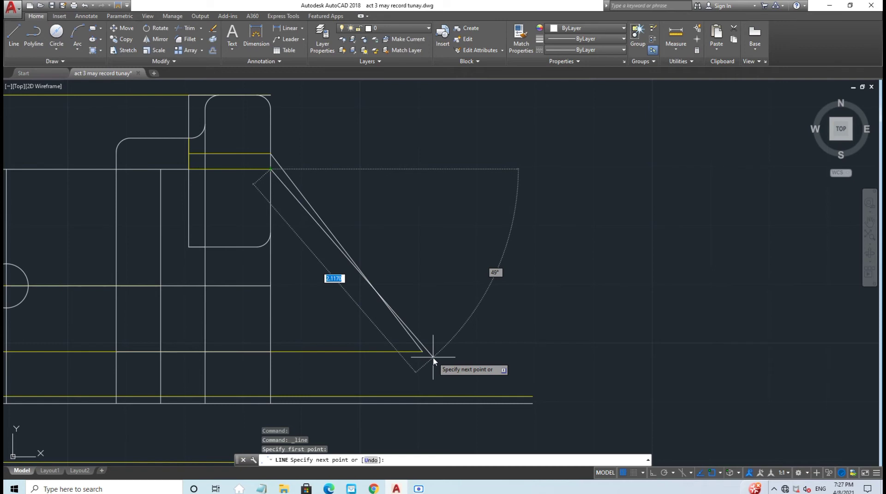
key("F8")
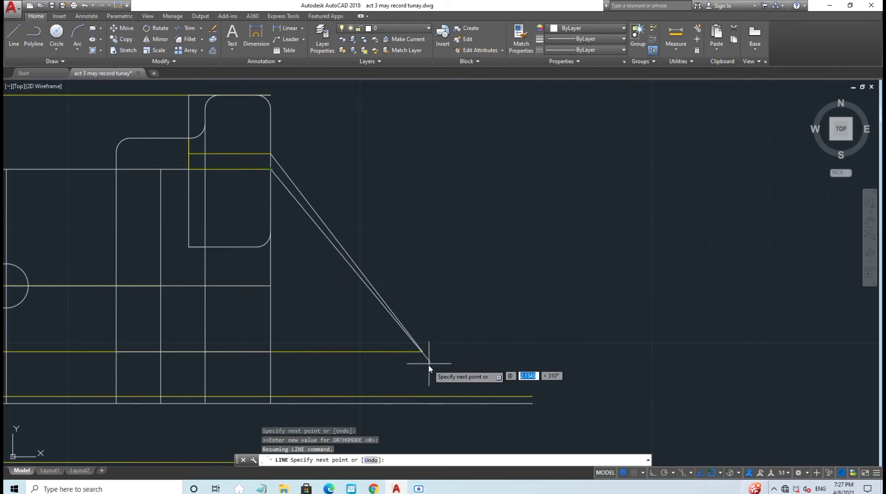
type("2")
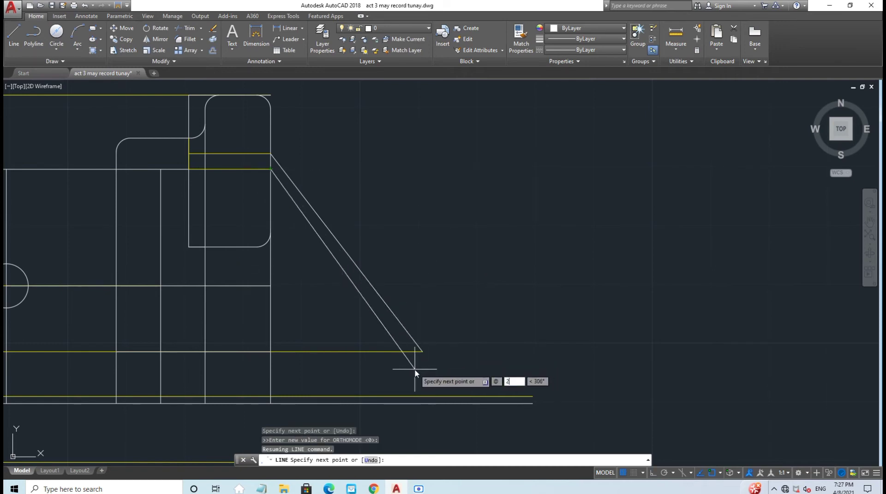
type(".1237")
key("Tab")
type("308")
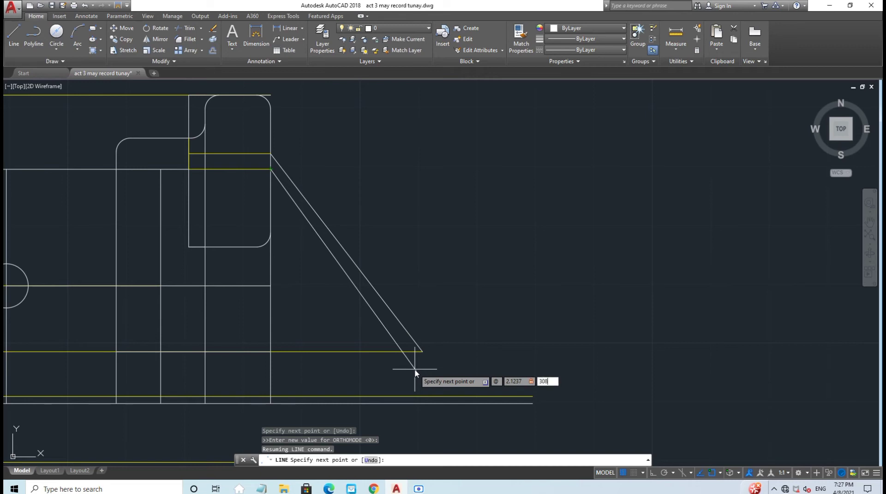
key("Return")
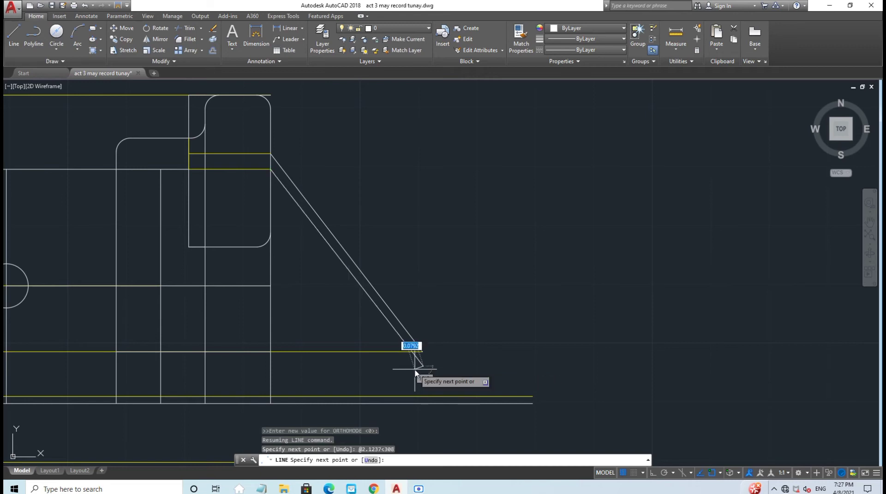
key("Escape")
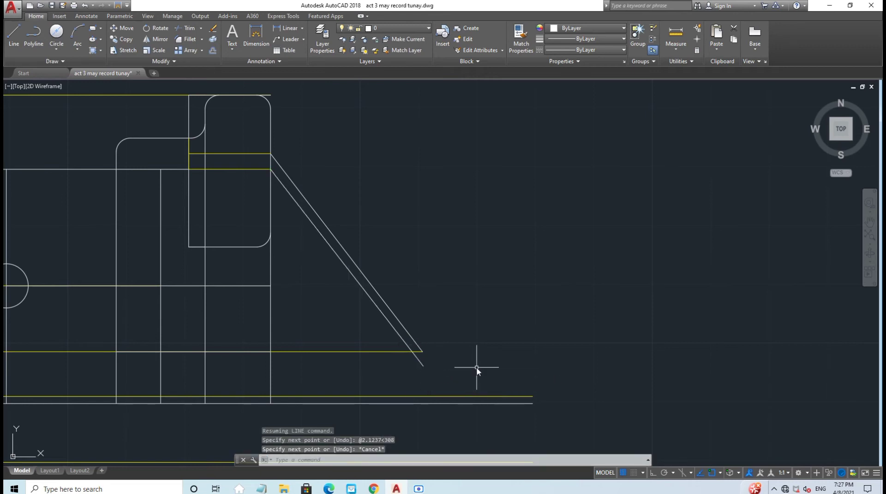
middle_click_drag(476, 368, 399, 368)
key("space")
Step: Draw a 0.94 line from the lower yellow guide's end at the rib
left_click(422, 352)
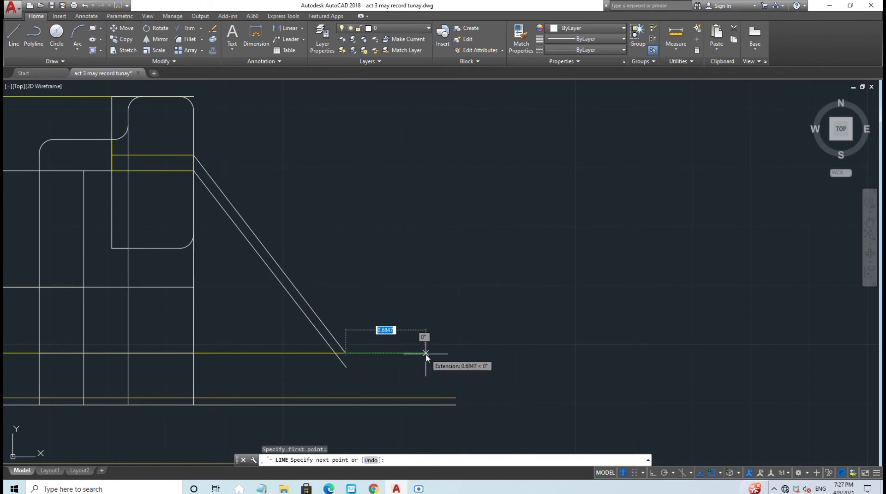
type("0")
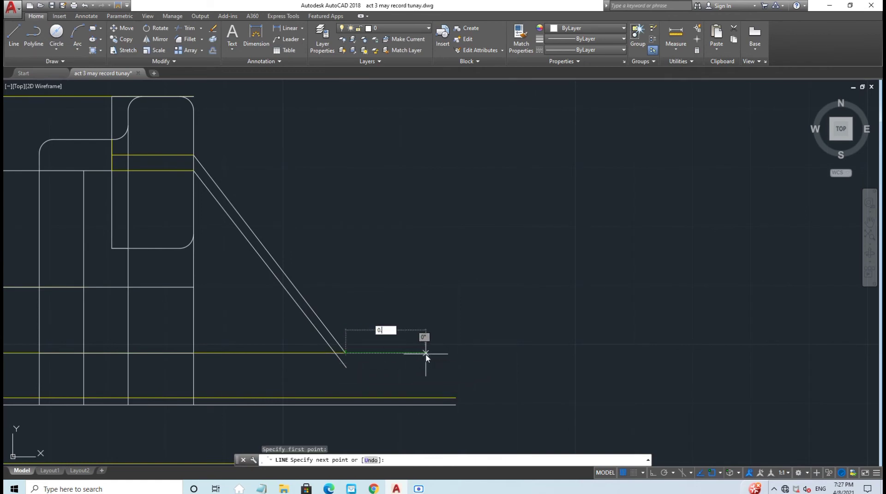
type(".94")
key("Return")
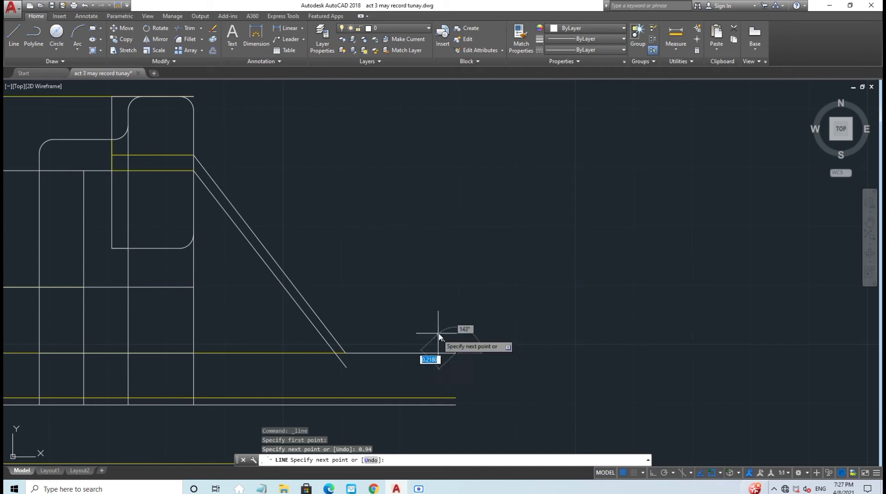
Step: Turn Ortho back on and erase the extra horizontal line
middle_click_drag(455, 362, 429, 235)
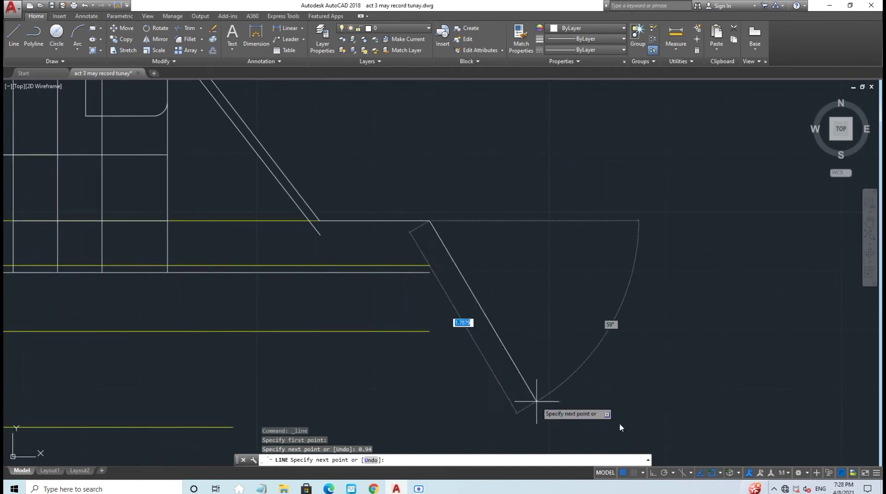
left_click(653, 474)
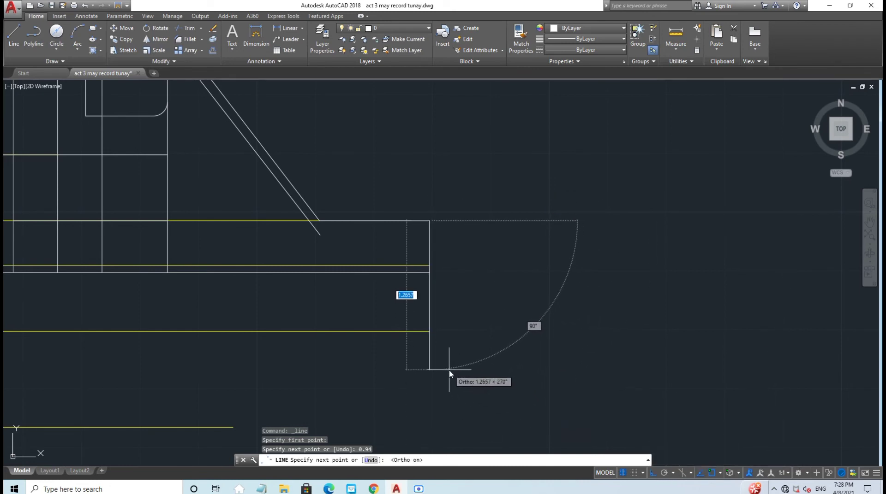
key("Escape")
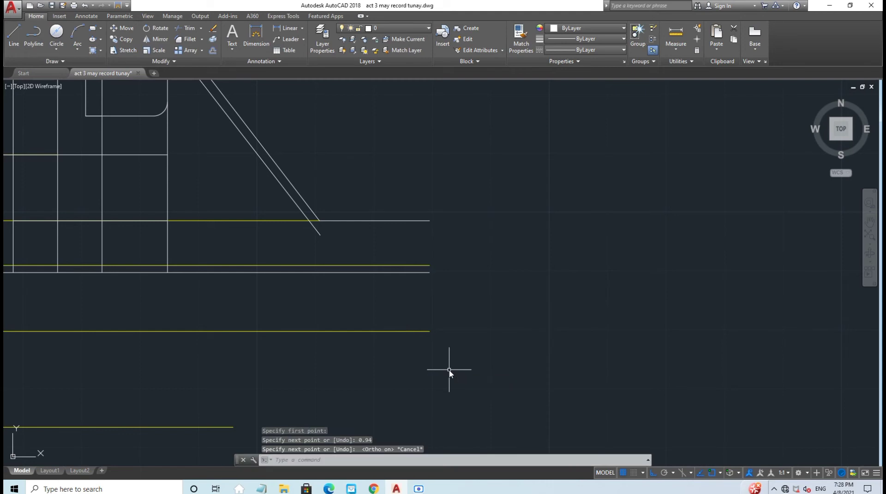
left_click(410, 221)
key("Delete")
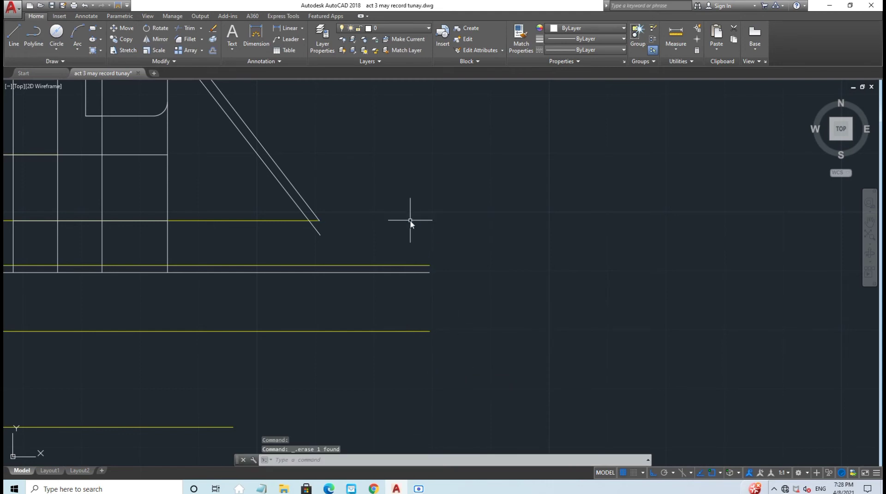
Step: From the rib's lower end, draw a 0.94 horizontal edge and then a 1.88 edge downward
left_click(653, 473)
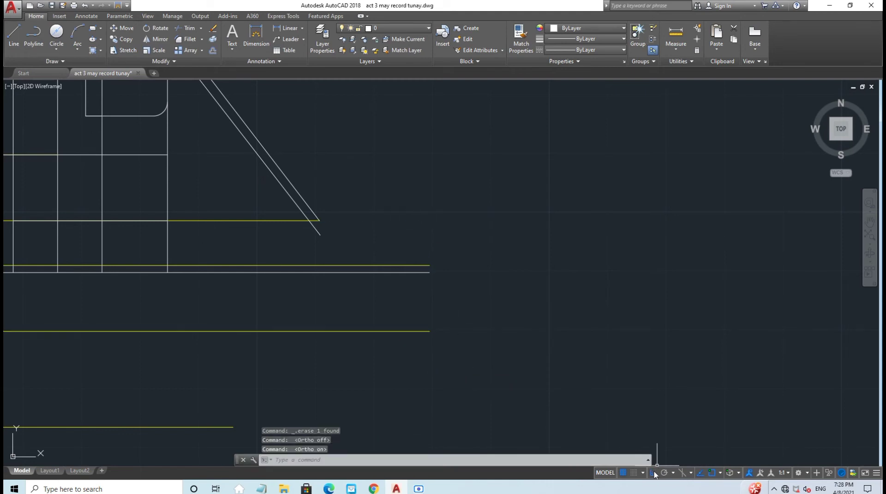
type("l")
key("Return")
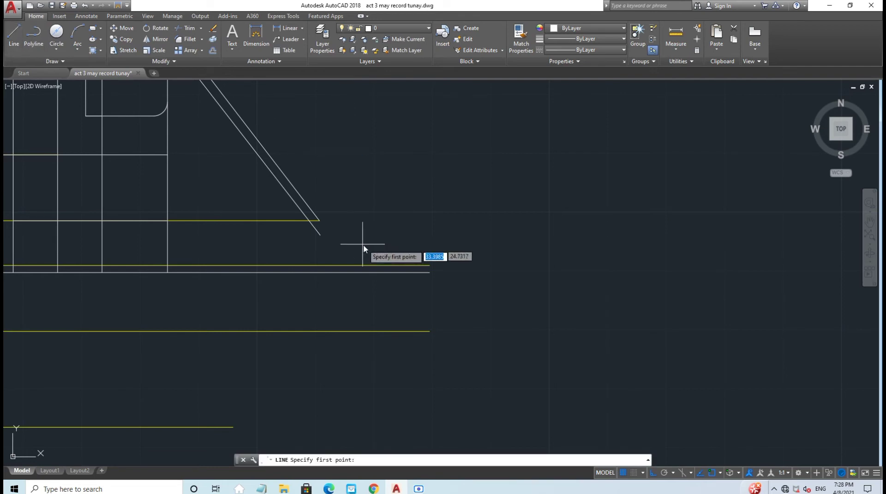
left_click(319, 222)
type("0")
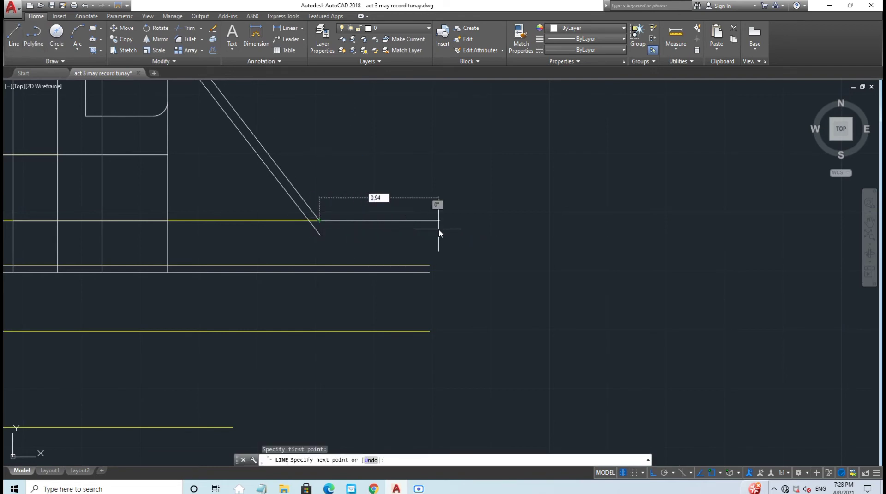
type(".94")
key("Return")
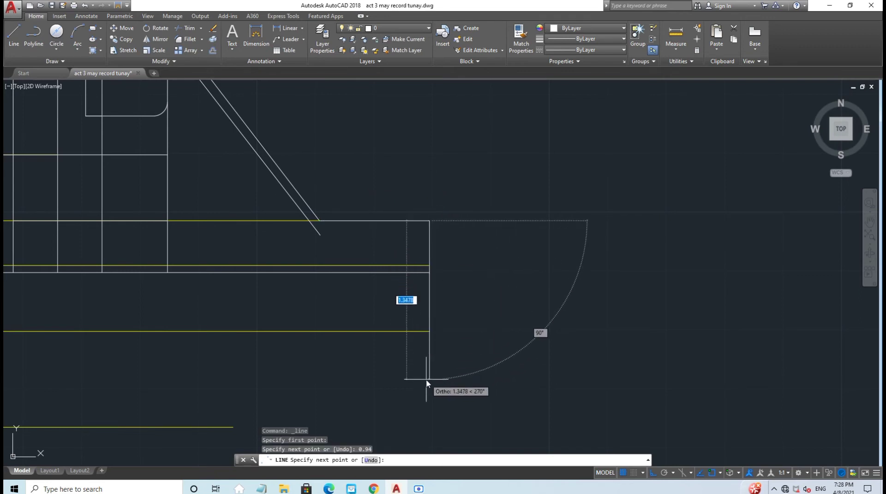
type("1")
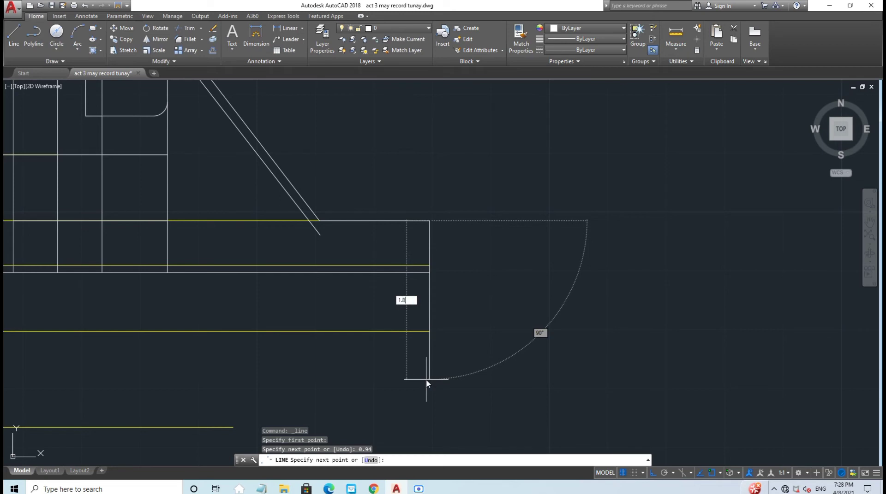
key("Return")
scroll(517, 379, "down", 2)
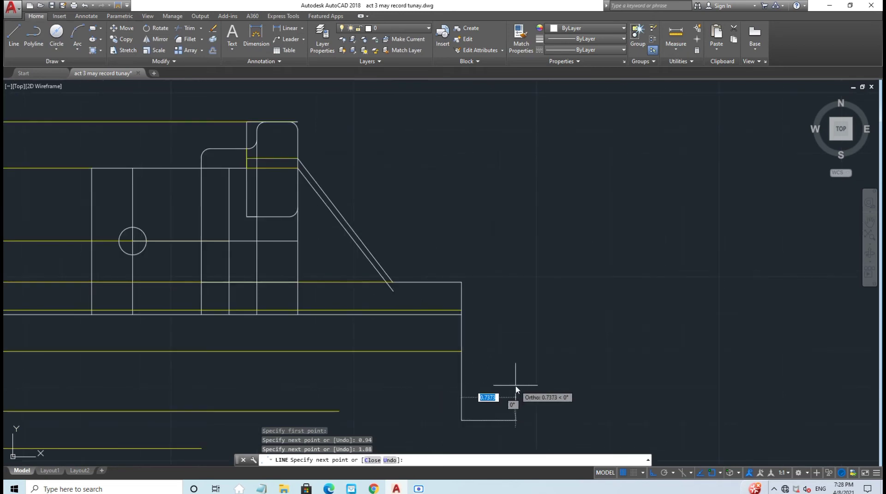
middle_click_drag(488, 366, 413, 290)
scroll(413, 290, "down", 2)
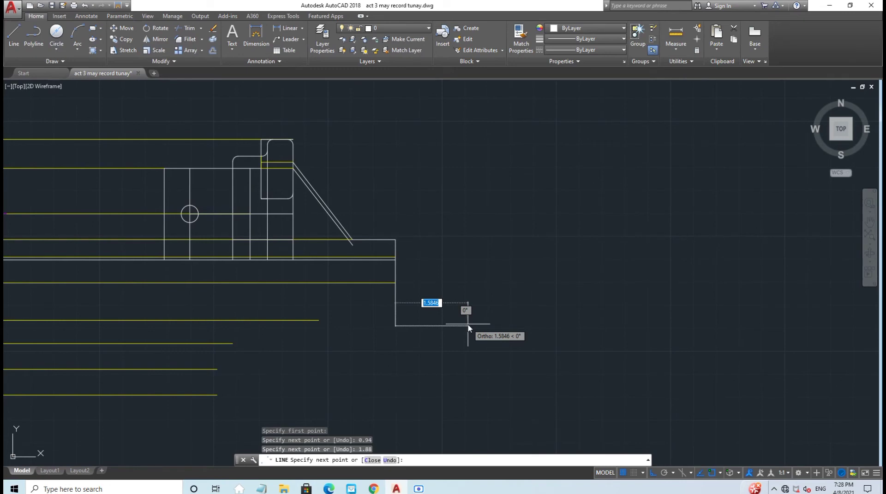
key("Escape")
middle_click_drag(467, 325, 479, 323)
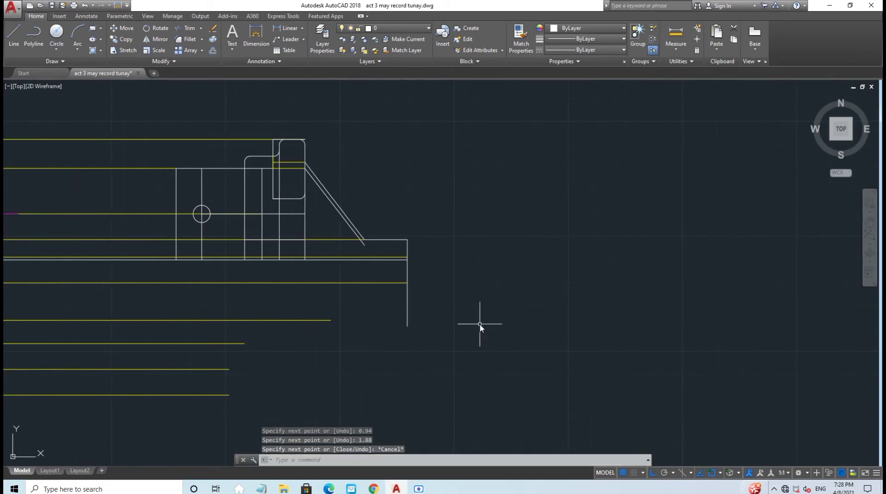
scroll(480, 324, "up", 2)
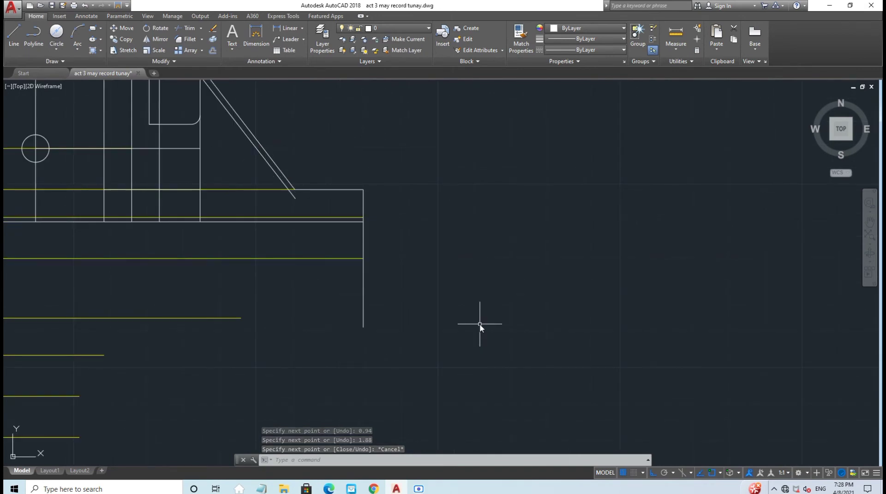
Step: On the Yellow (Guide) layer, draw a 1.12 guide running left from the vertical edge's midpoint
left_click(390, 28)
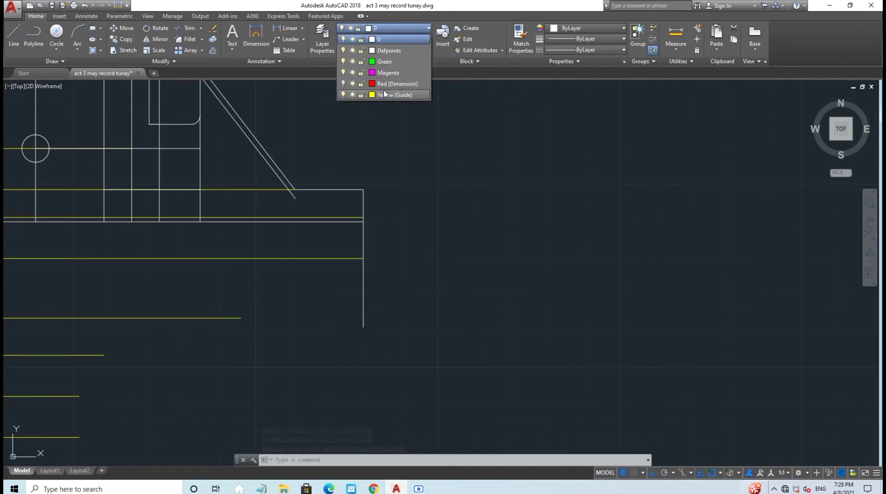
left_click(393, 95)
left_click(14, 35)
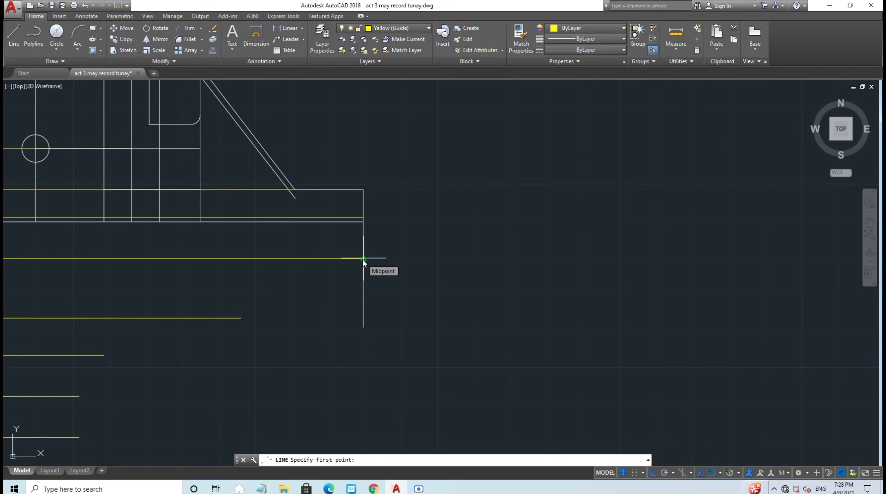
left_click(363, 259)
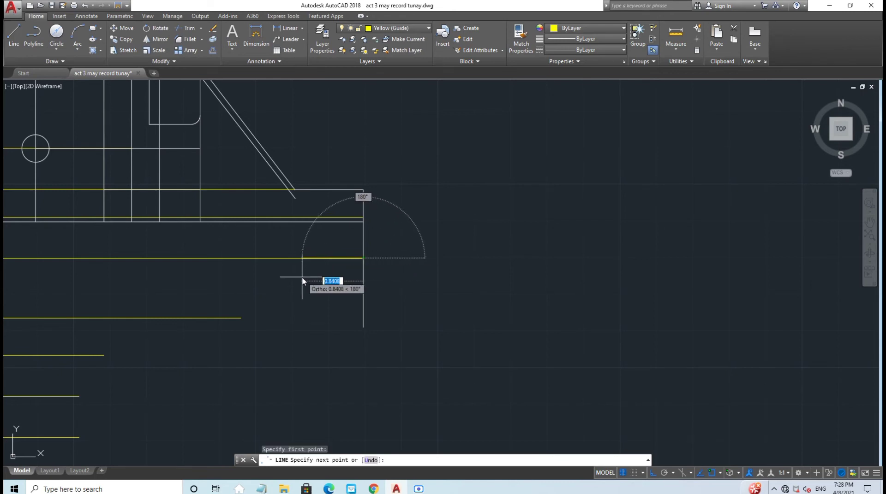
scroll(303, 278, "up", 4)
type("1")
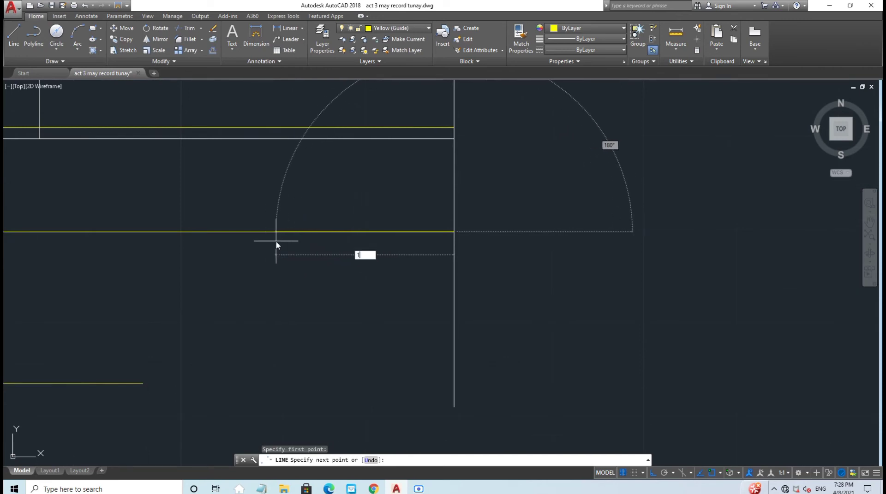
type(".12")
key("Return")
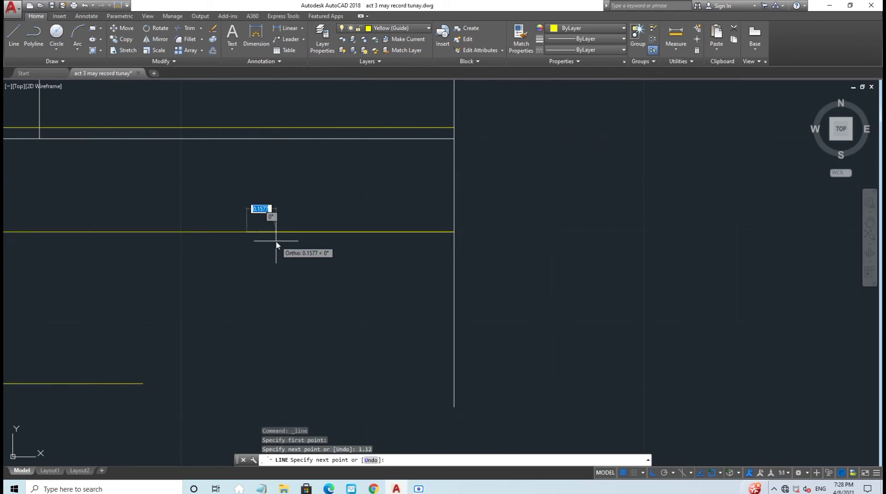
key("Escape")
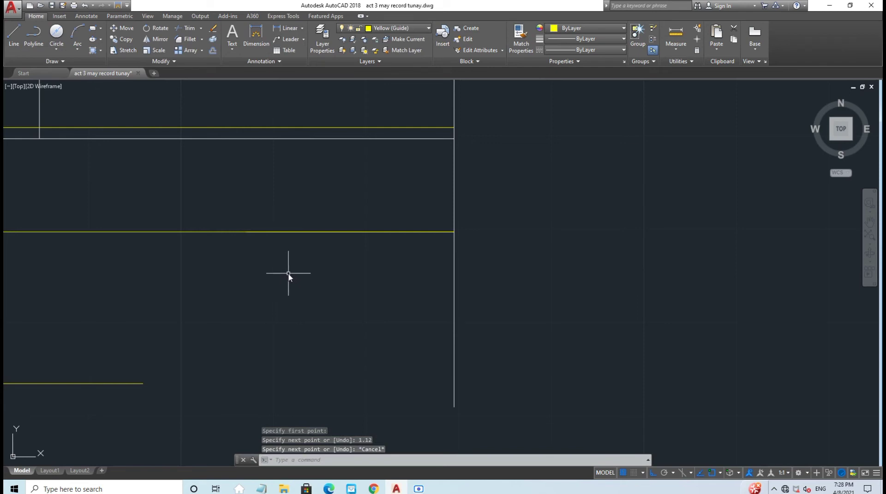
Step: On layer 0, draw a 0.375-diameter circle centred on the yellow guide line
left_click(393, 28)
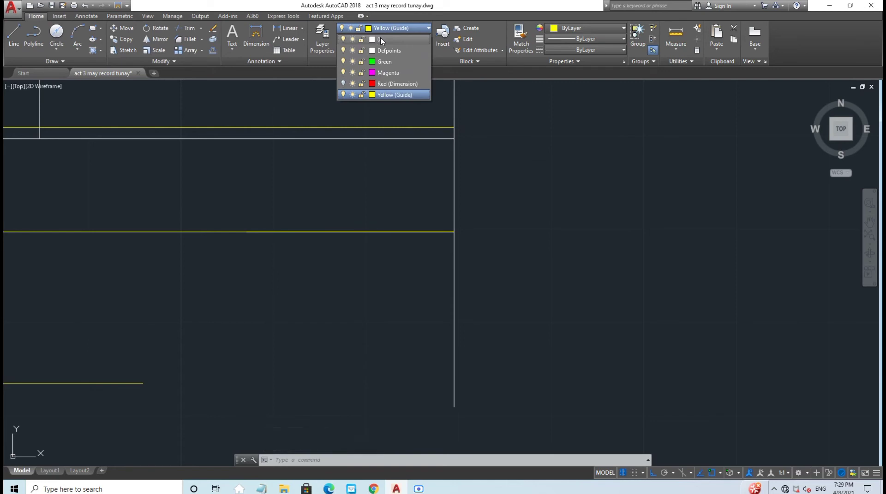
left_click(381, 39)
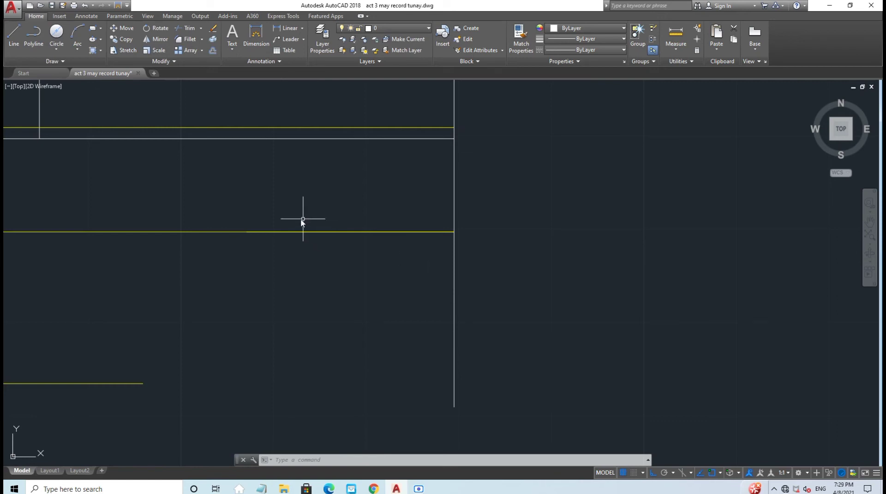
left_click(51, 41)
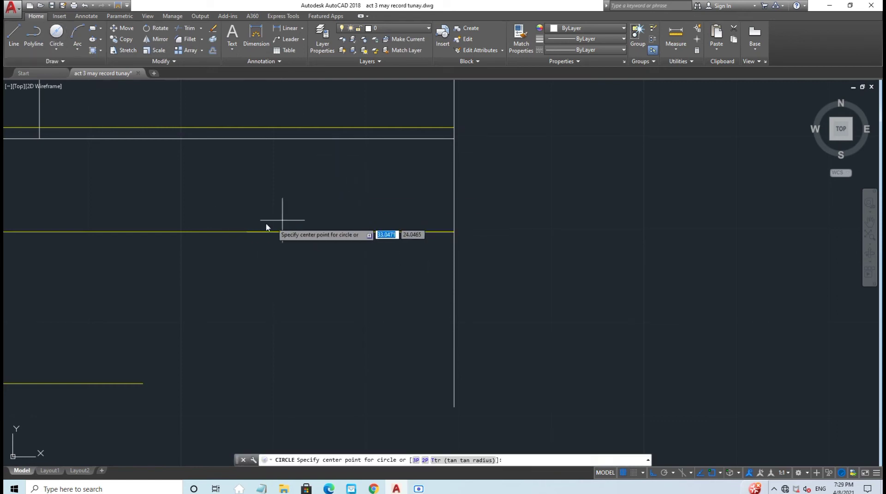
left_click(246, 233)
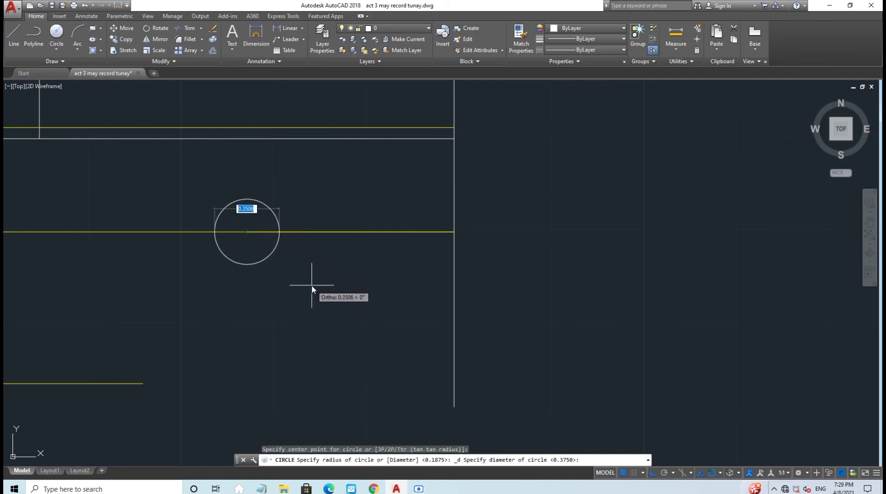
type("0")
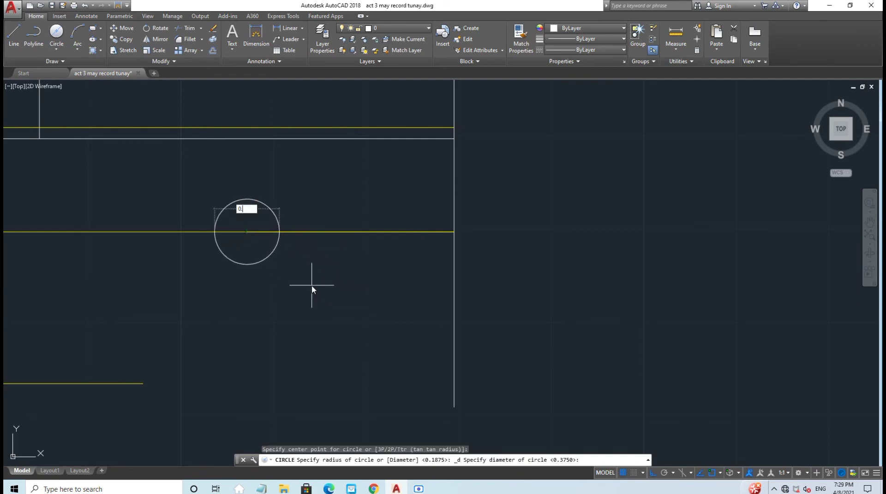
type(".375")
key("Return")
Step: Add a concentric 1.12-diameter circle around the small hole
left_click(57, 32)
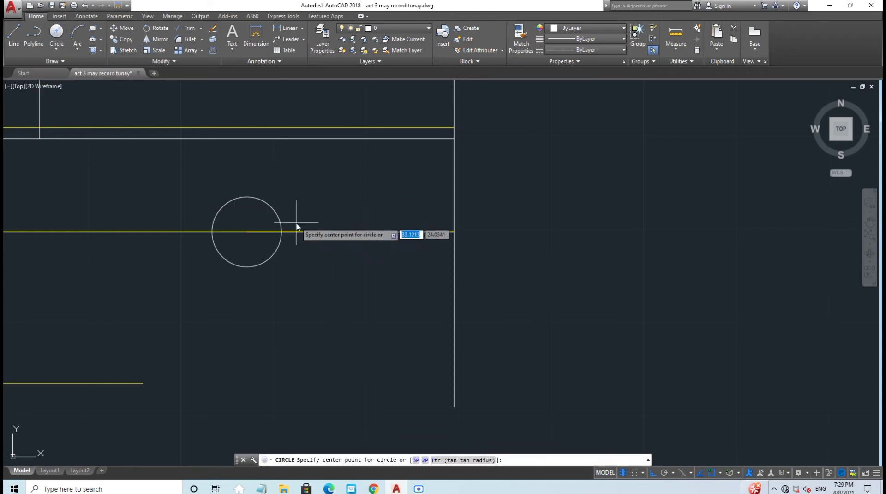
left_click(246, 235)
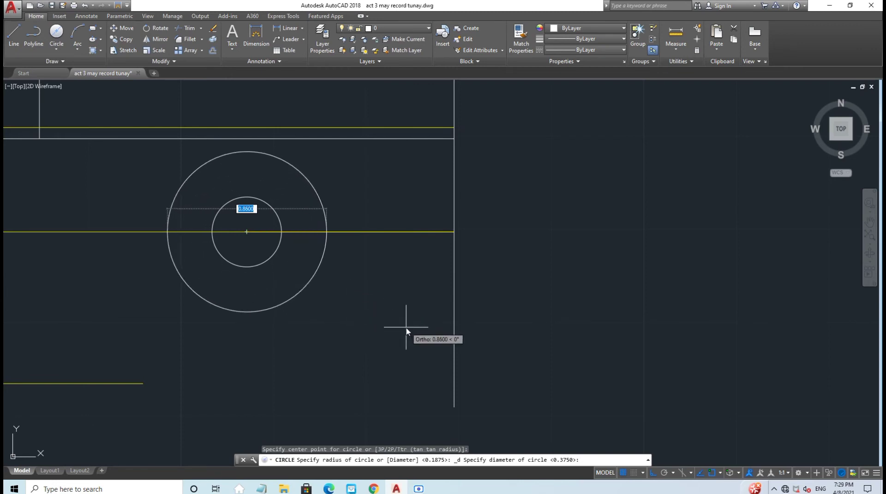
type("1")
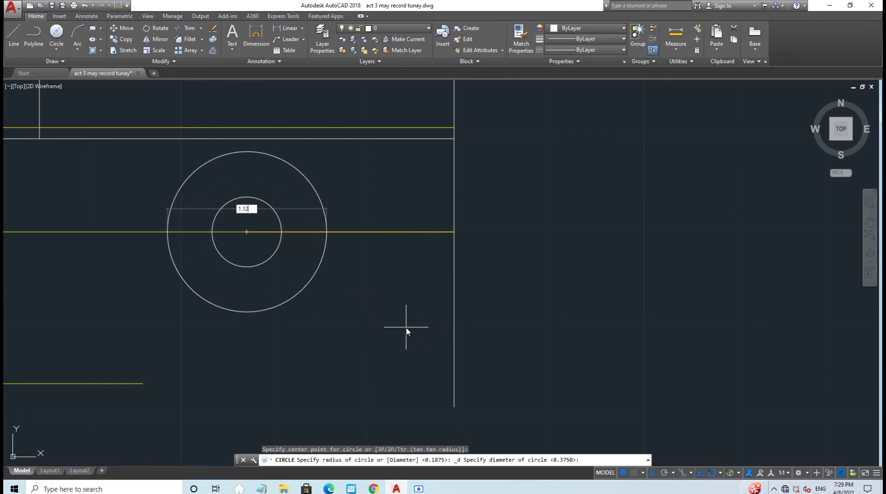
type(".12")
key("Return")
key("Escape")
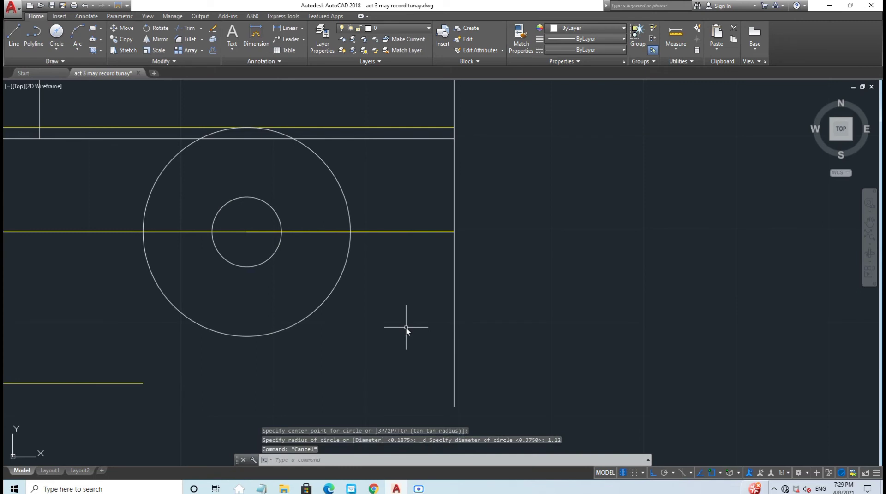
scroll(338, 353, "down", 2)
left_click(382, 31)
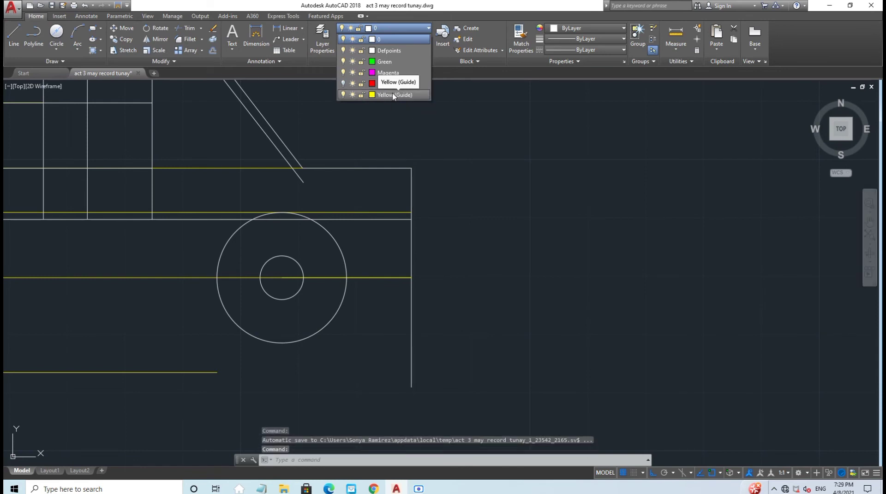
Step: On Yellow (Guide), draw a vertical guide from the small circle's right edge up to the rib's lower end
left_click(392, 95)
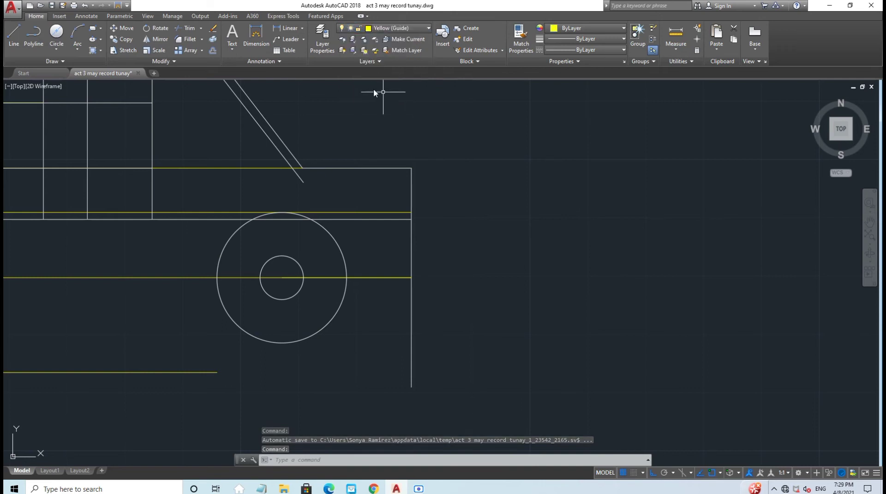
left_click(13, 34)
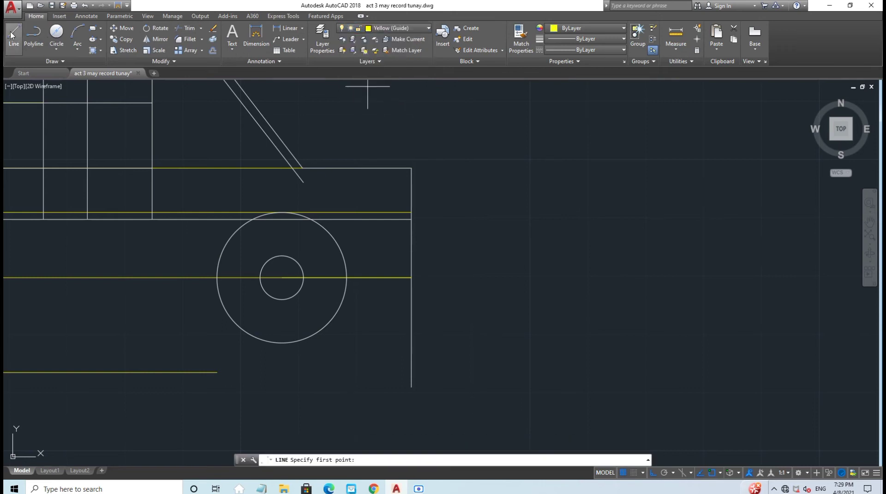
left_click(303, 278)
left_click(303, 182)
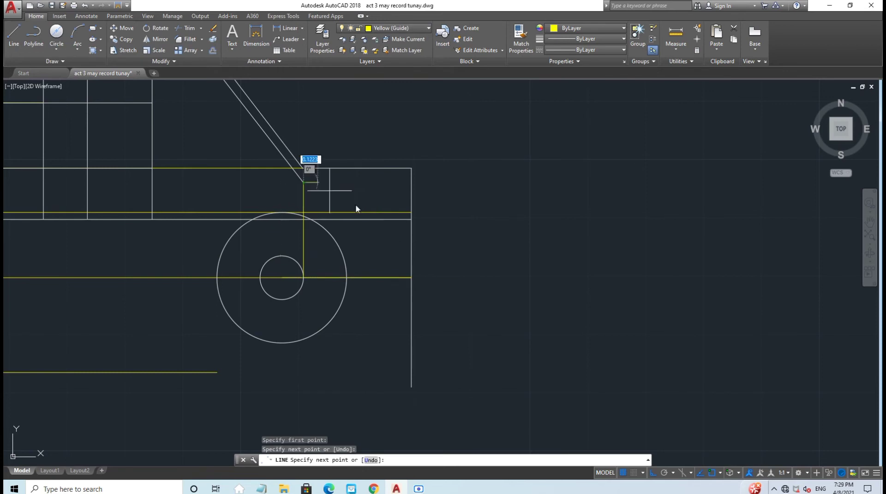
key("Escape")
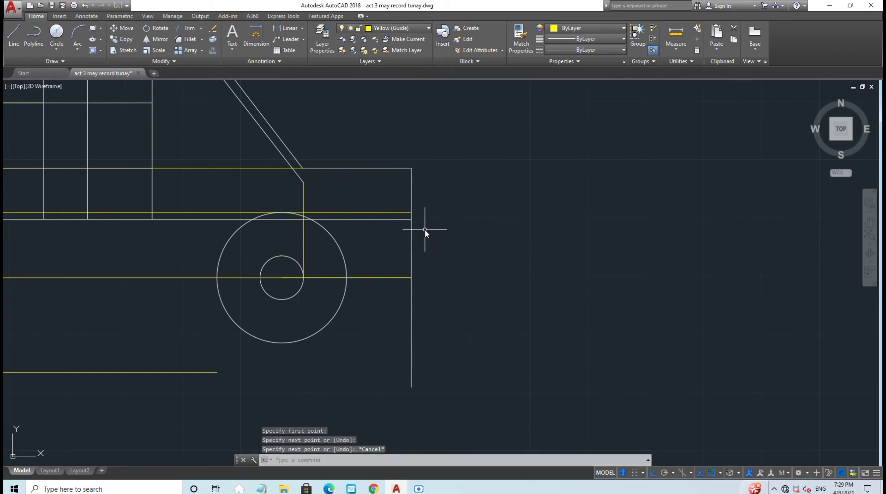
middle_click_drag(424, 228, 405, 249)
left_click(381, 28)
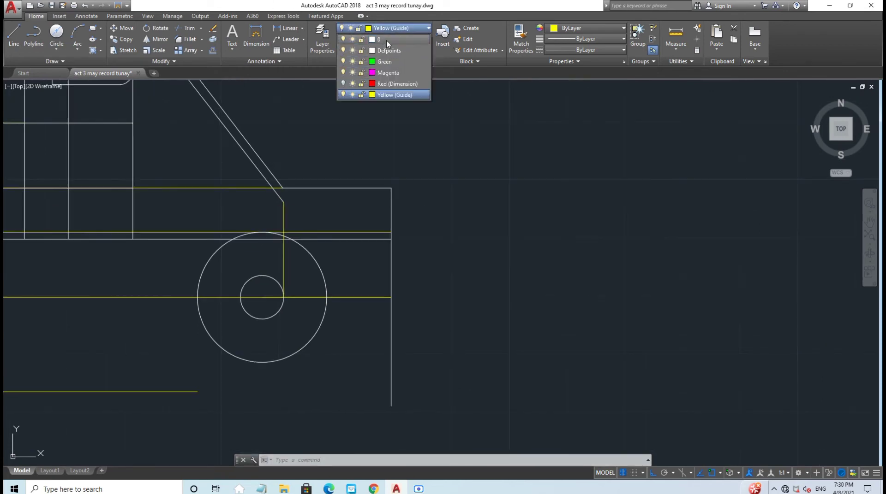
Step: On layer 0, draw a horizontal line left from the angled rib's lower end
left_click(386, 41)
left_click(14, 34)
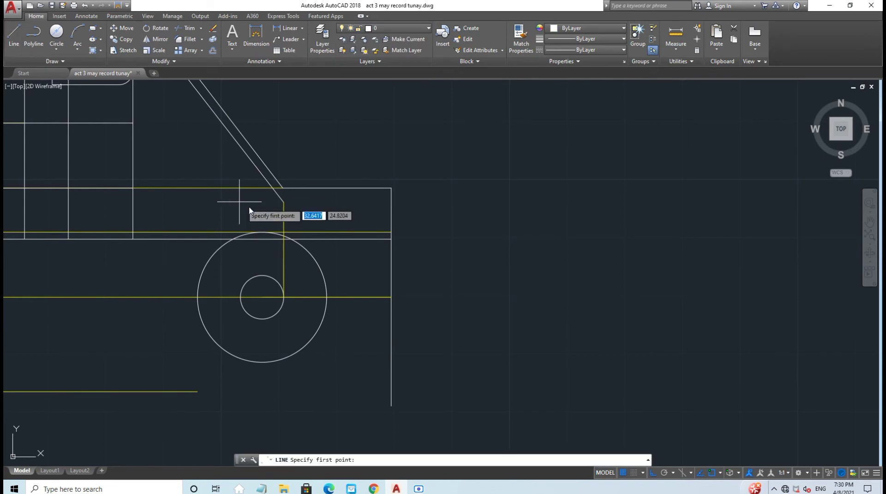
left_click(283, 202)
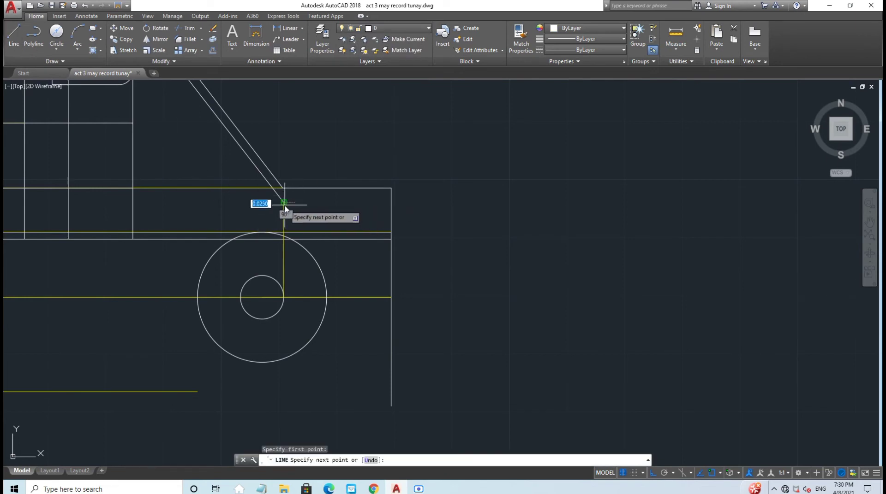
left_click(133, 202)
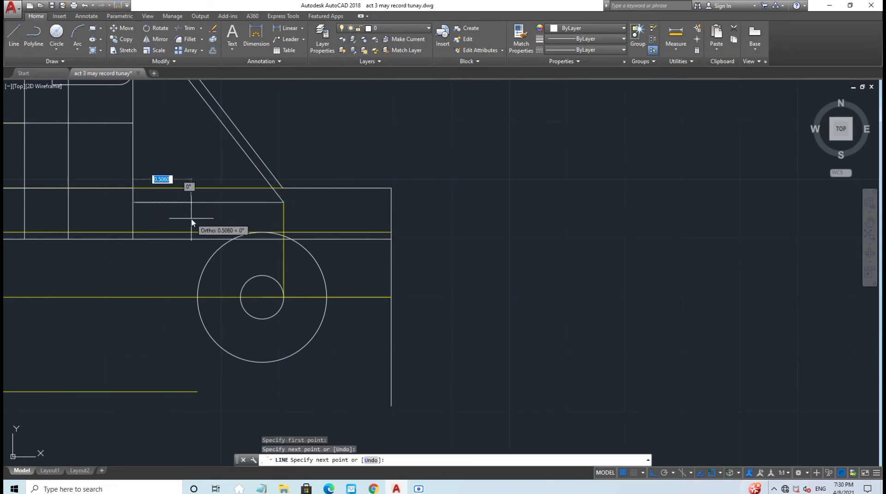
key("Escape")
Step: Draw a line down to the yellow centre line, then right to the boss circle
scroll(436, 292, "down", 2)
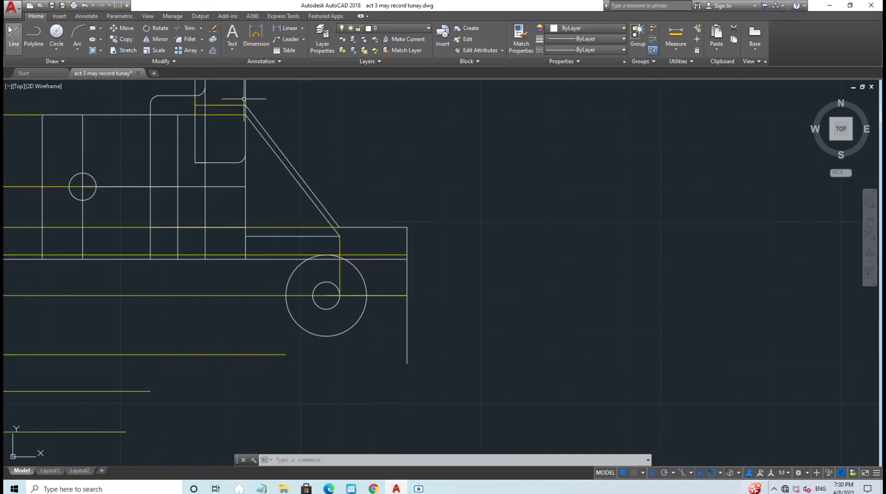
left_click(14, 35)
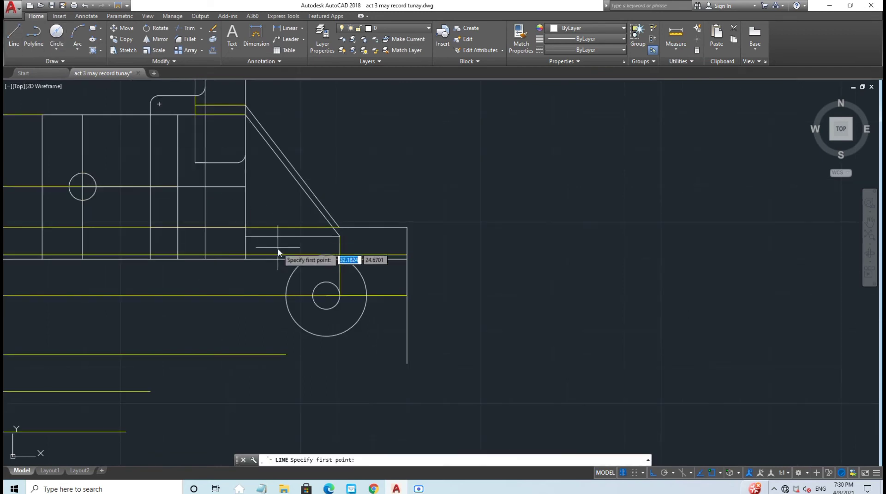
left_click(245, 236)
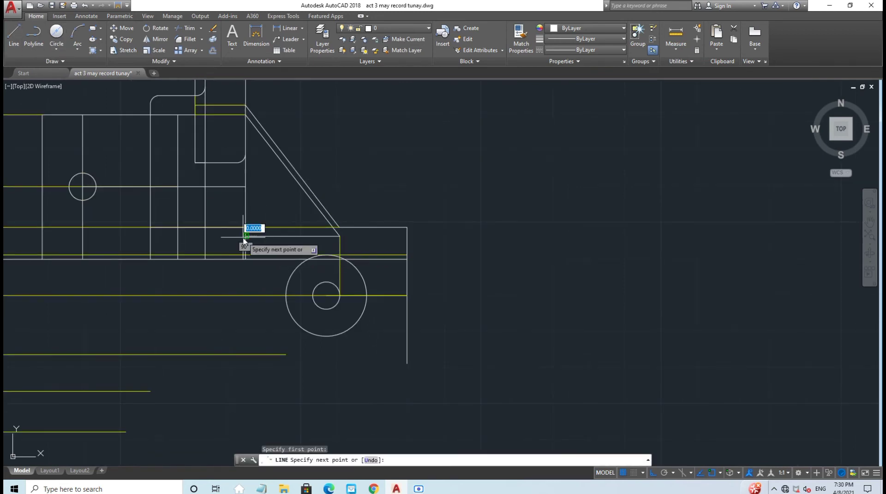
left_click(246, 295)
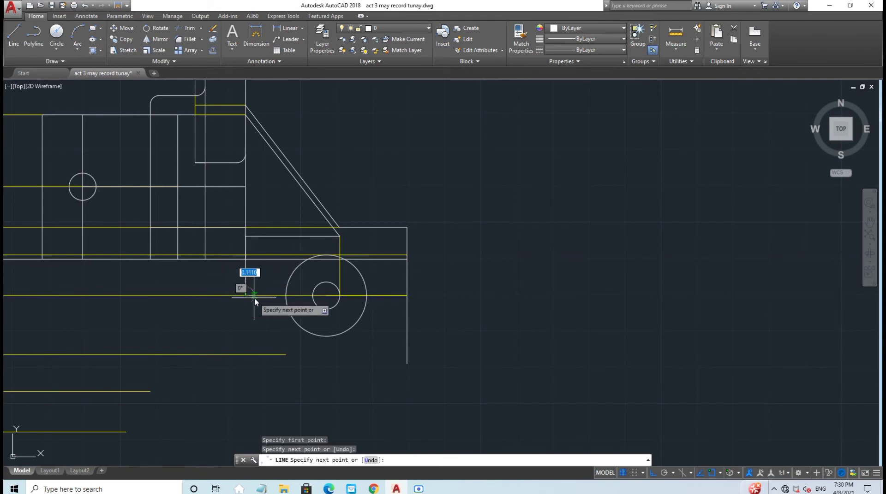
left_click(286, 296)
key("Escape")
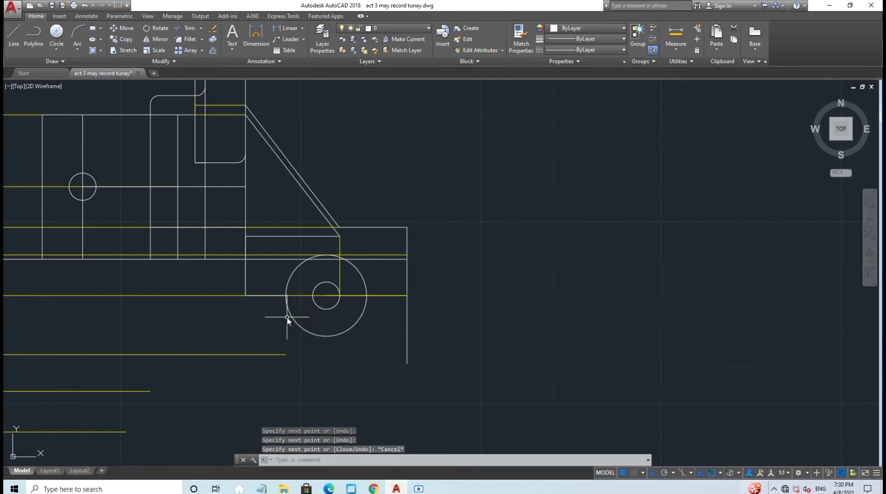
Step: Draw a vertical line from the centre line beside the boss down to the lower yellow guide
scroll(287, 319, "up", 4)
scroll(287, 319, "down", 2)
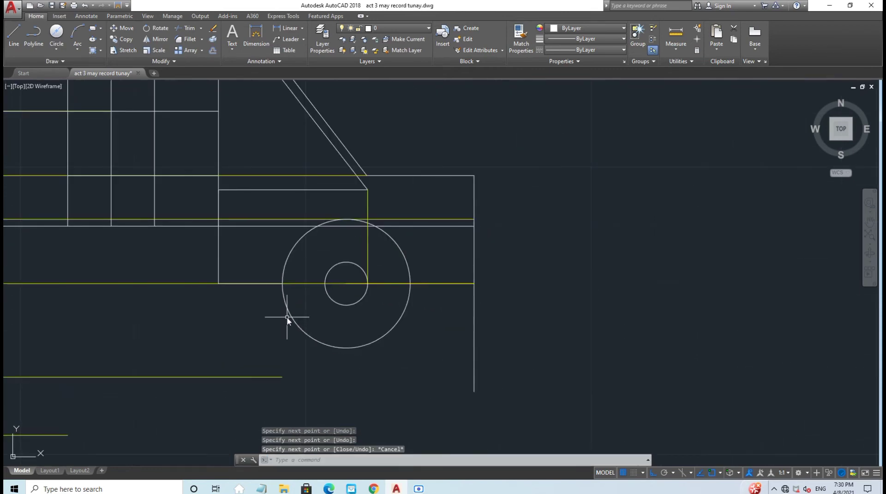
scroll(287, 318, "down", 2)
middle_click_drag(474, 301, 447, 278)
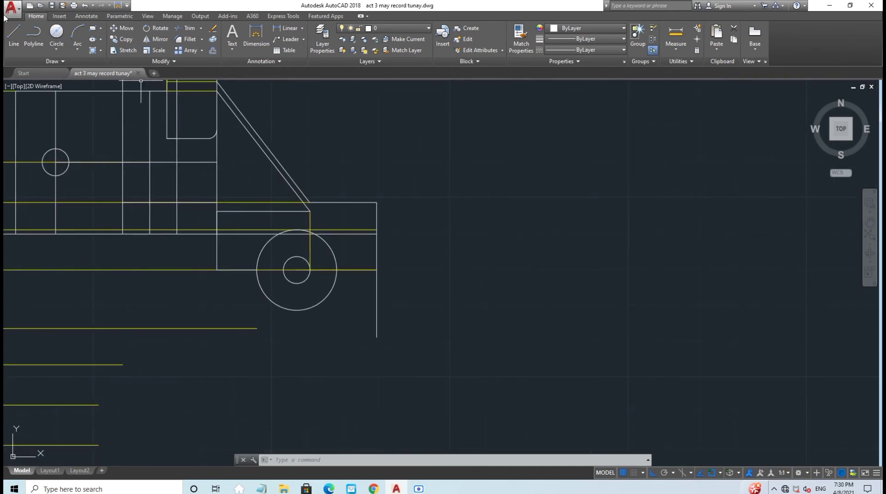
left_click(14, 33)
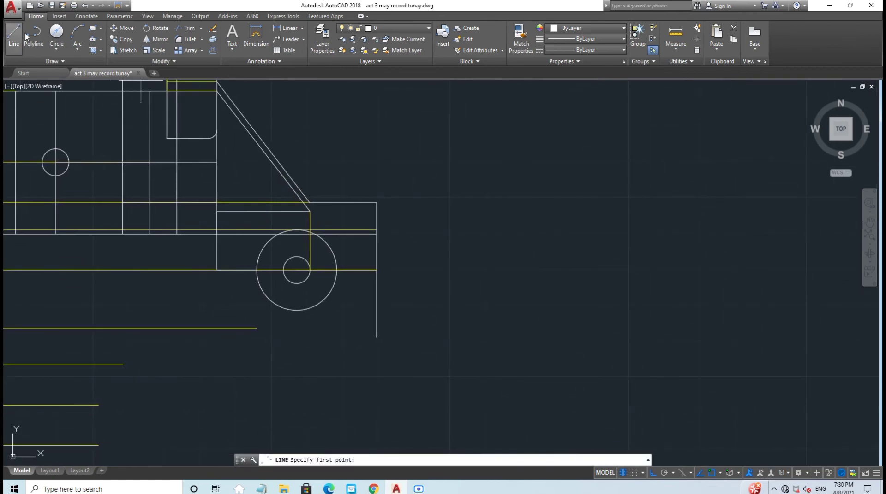
left_click(256, 271)
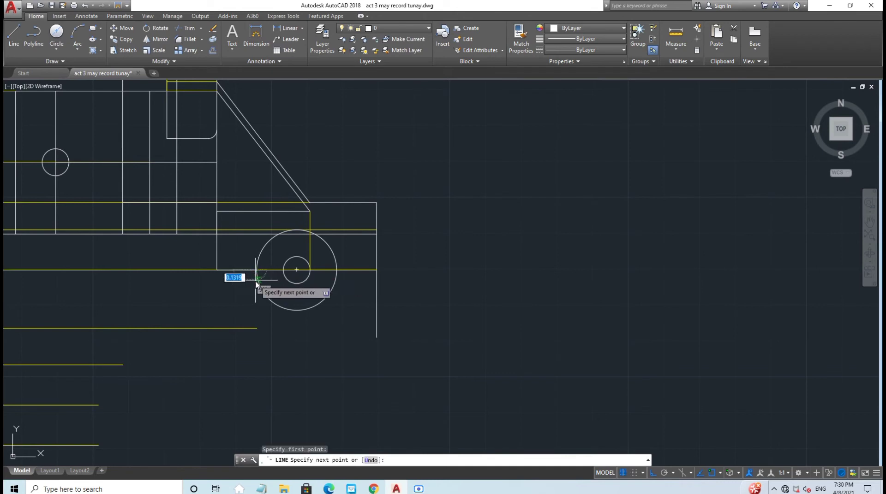
left_click(257, 329)
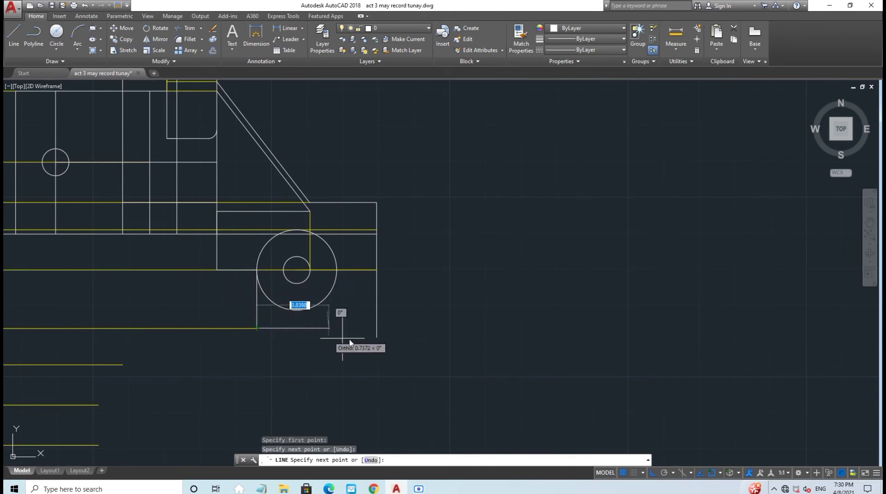
key("Escape")
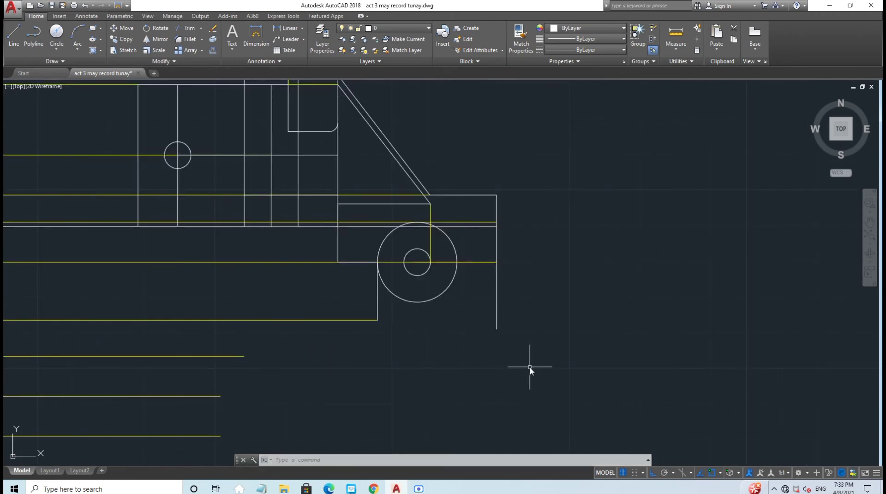
Step: Fillet the top-left and bottom-left corners of the small box beside the boss using FILLET Multiple
type("FILLET")
key("Return")
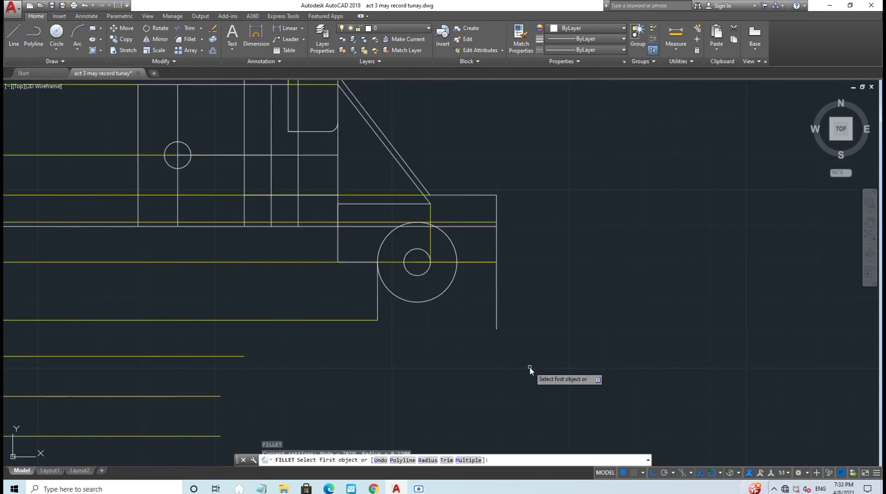
left_click(470, 460)
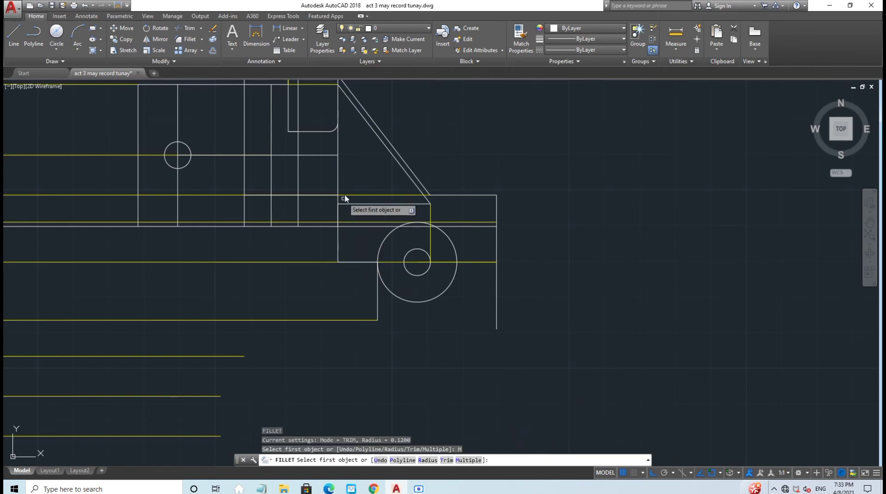
left_click(349, 204)
left_click(338, 212)
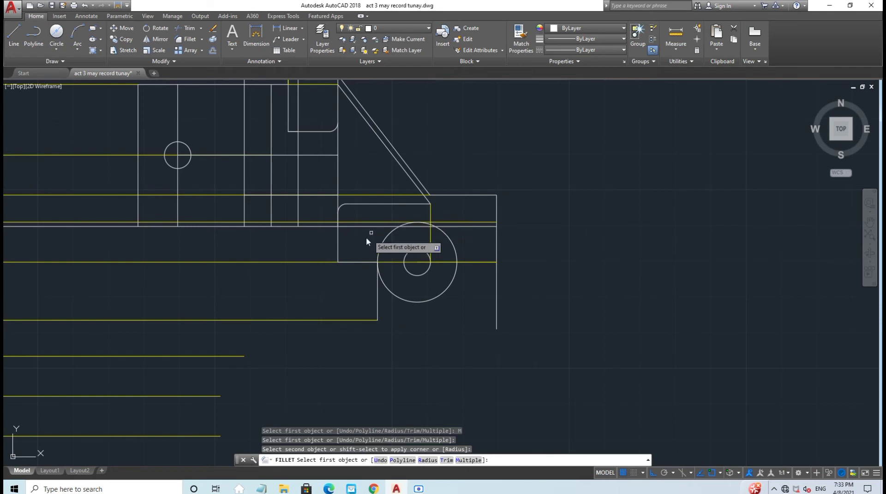
left_click(338, 251)
left_click(356, 262)
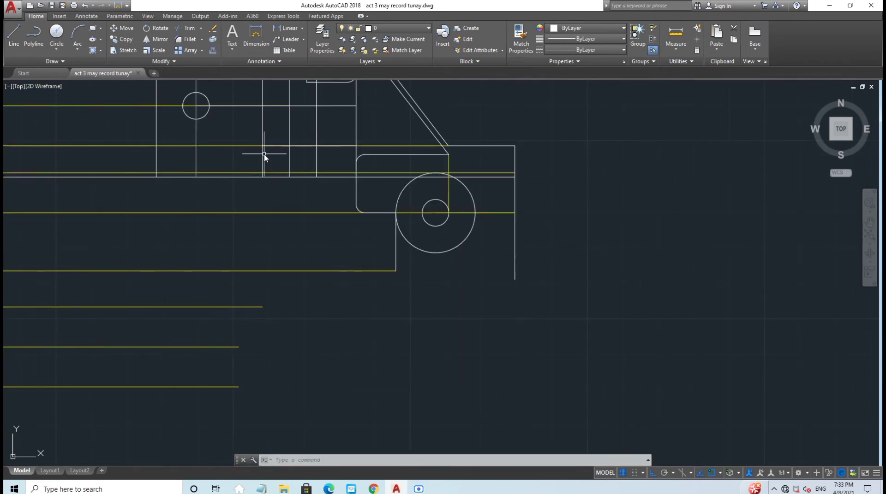
Step: Stretch the long vertical line's bottom end down to the lower yellow guide line's endpoint
left_click(263, 156)
left_click(263, 177)
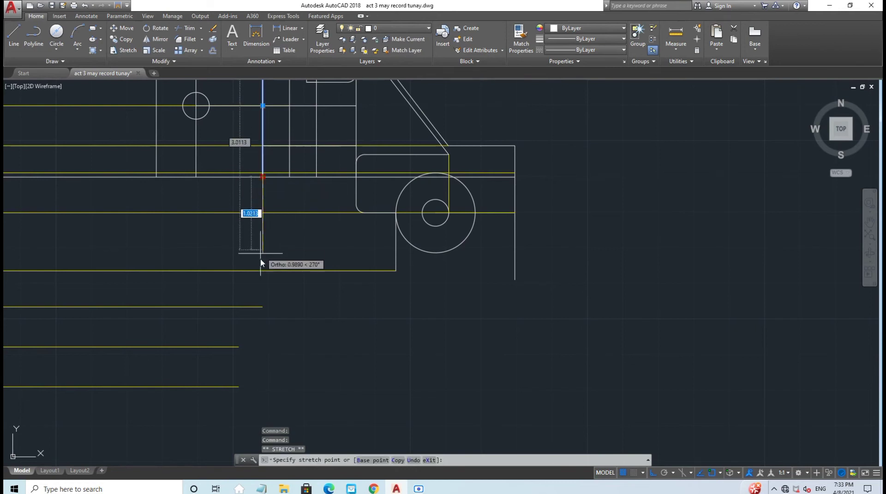
left_click(261, 308)
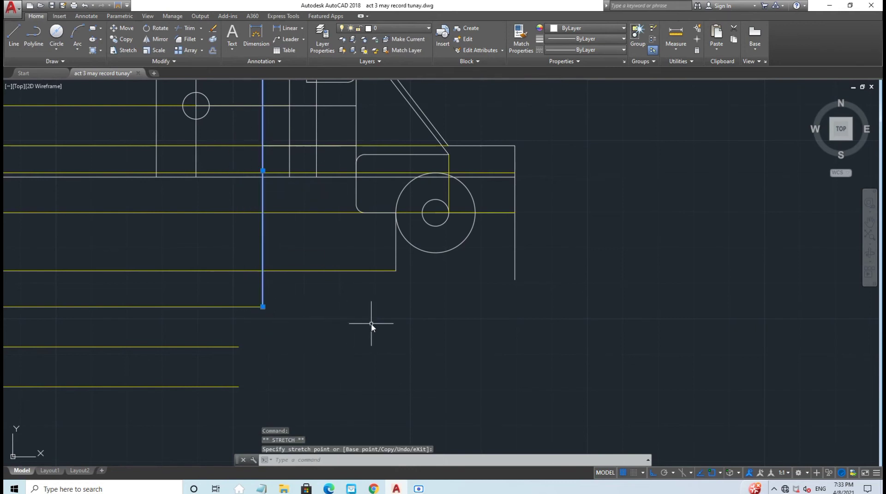
key("Escape")
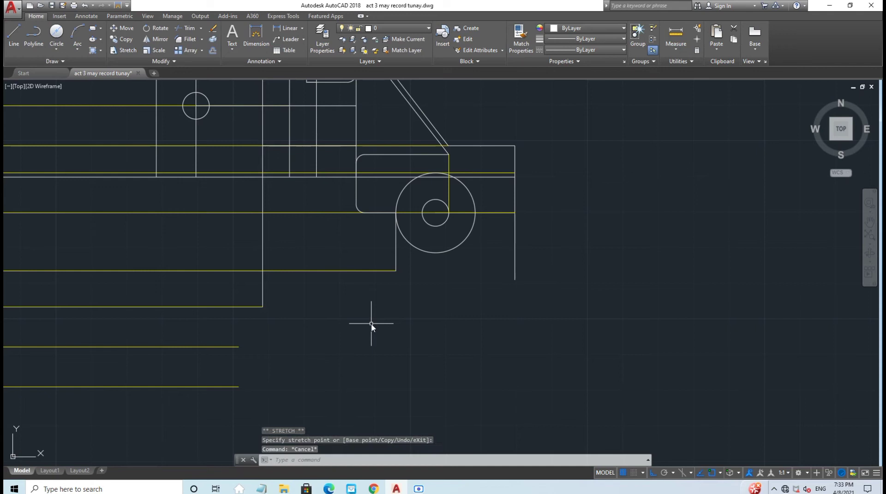
left_click(13, 33)
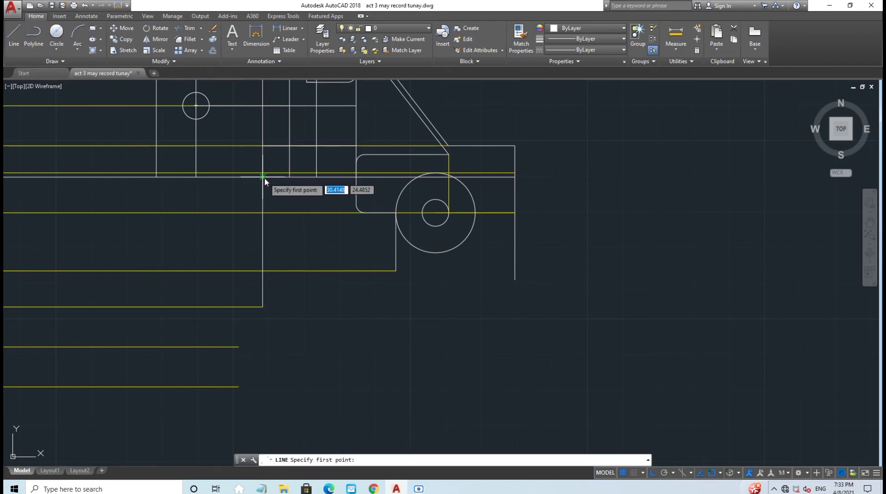
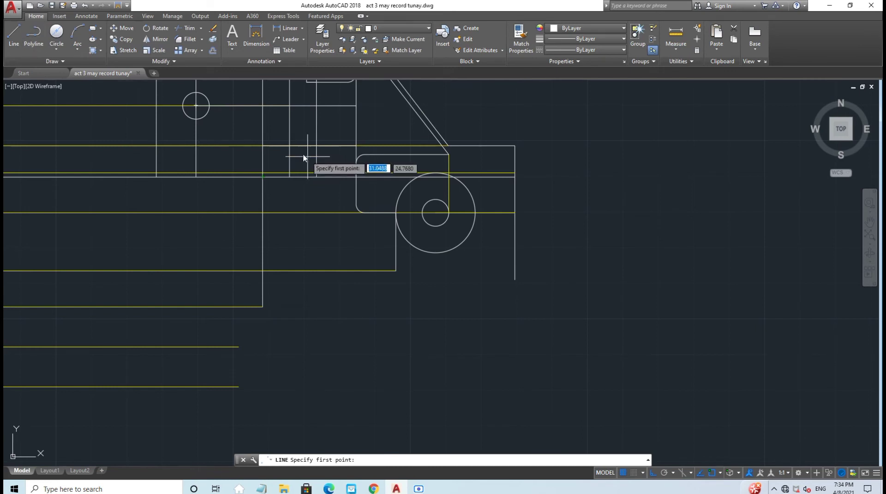
Step: Draw the step's vertical edge down to the lower edge, then a horizontal edge across to the corner
left_click(262, 177)
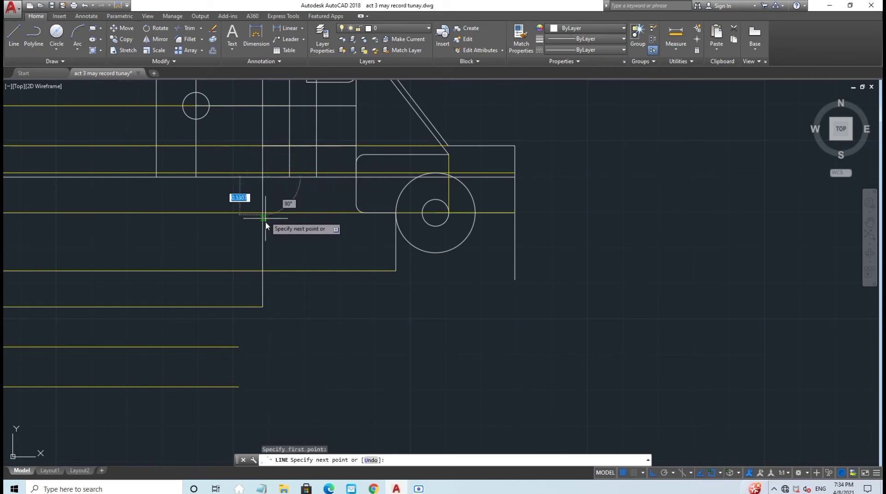
left_click(263, 306)
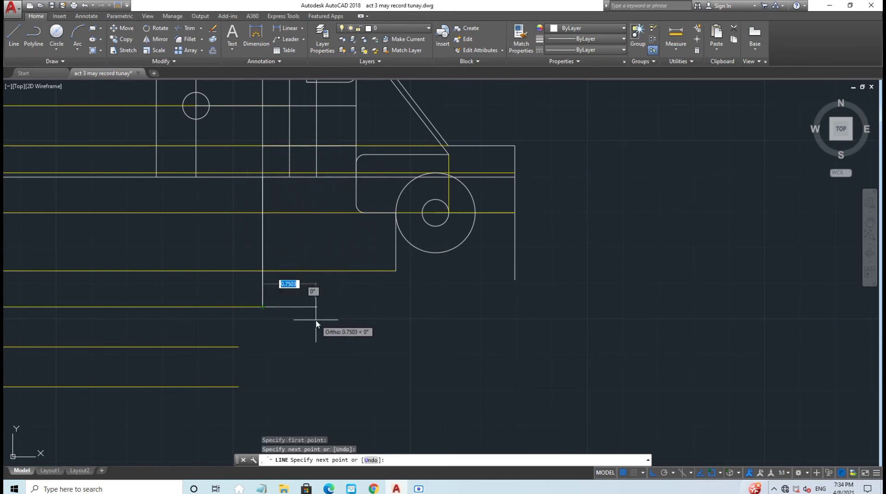
key("Escape")
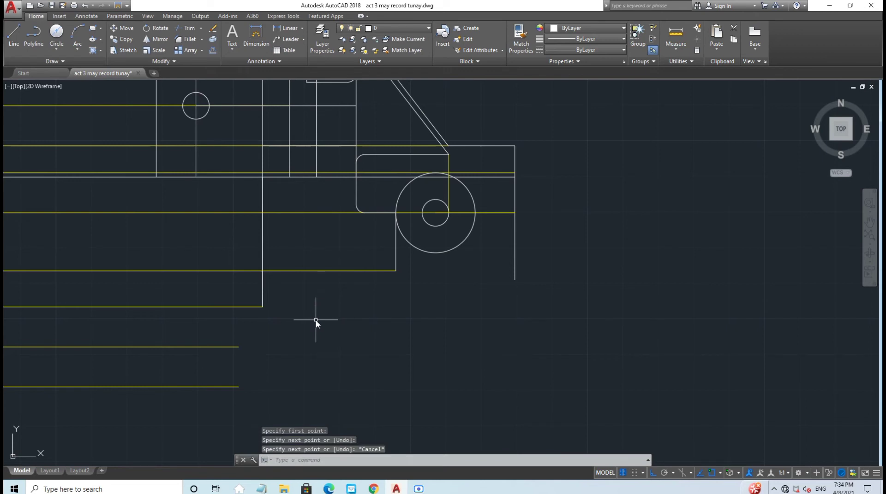
left_click(12, 31)
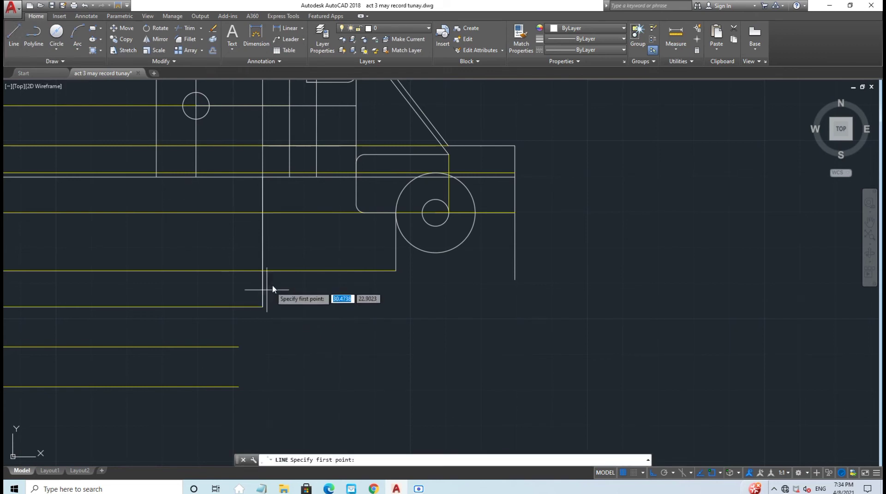
left_click(263, 270)
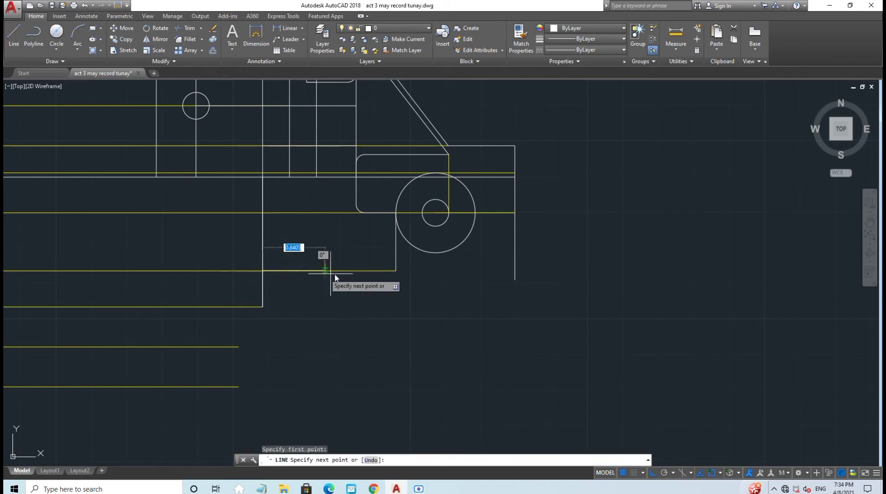
left_click(394, 271)
key("Escape")
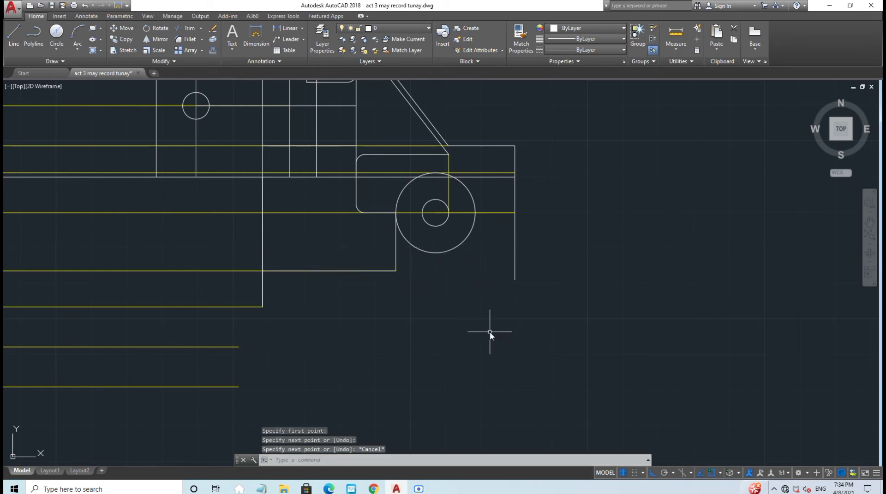
Step: Add another line segment starting on the lower edge of the step
key("Return")
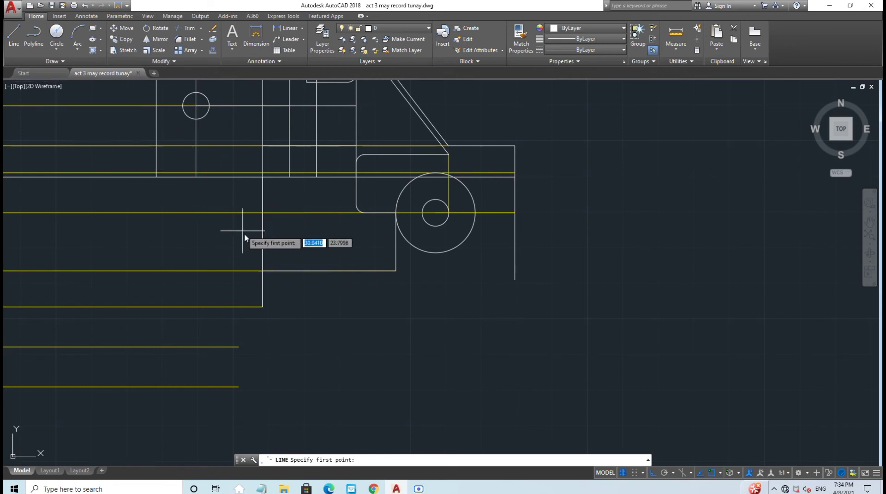
key("Escape")
left_click(11, 39)
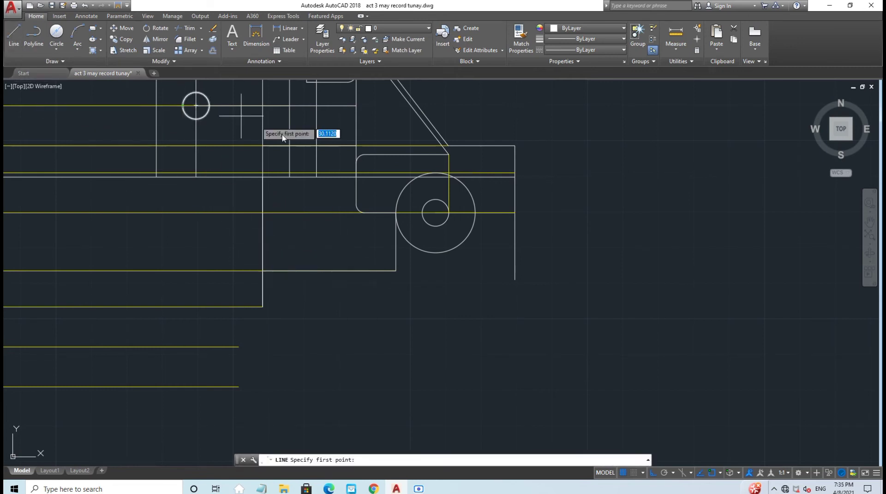
left_click(267, 270)
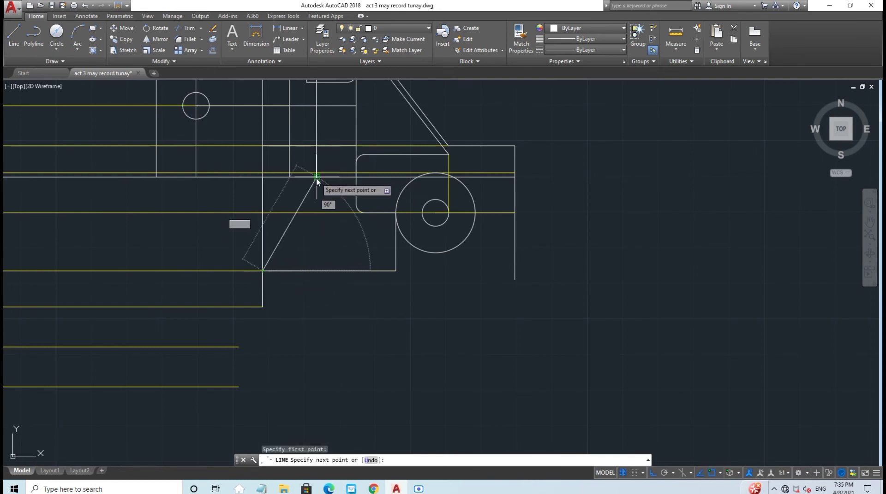
left_click(317, 225)
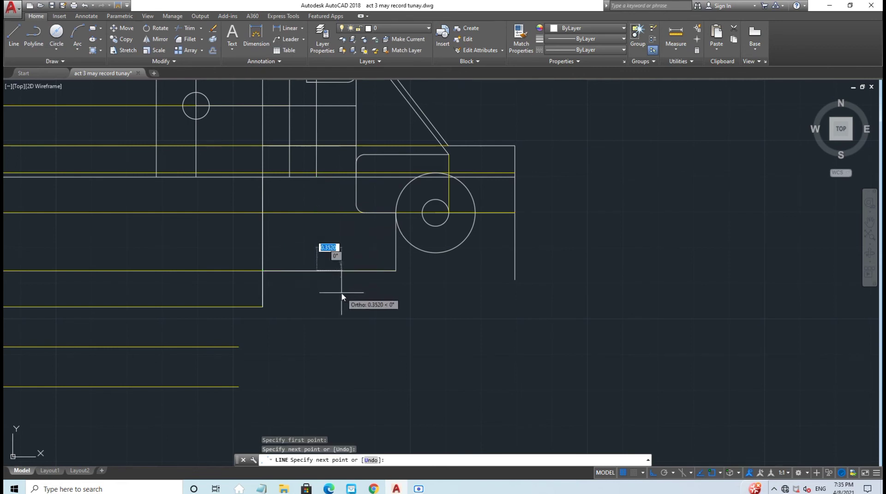
key("Escape")
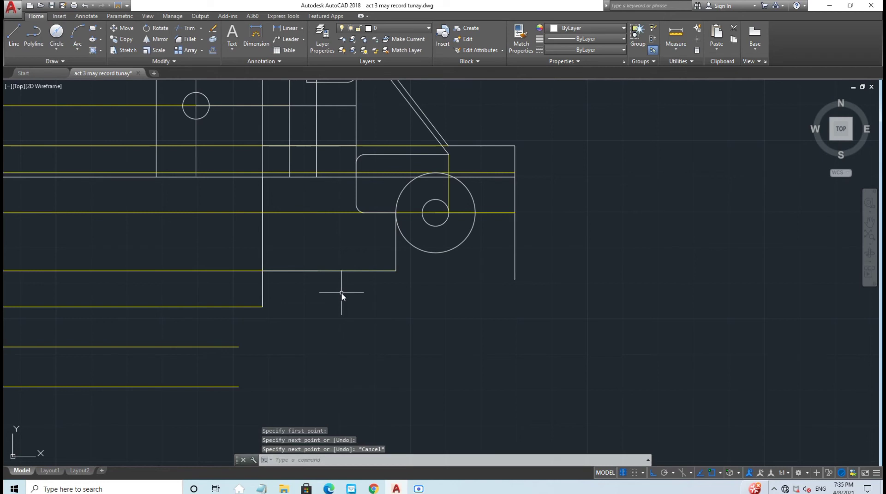
middle_click_drag(320, 275, 276, 311)
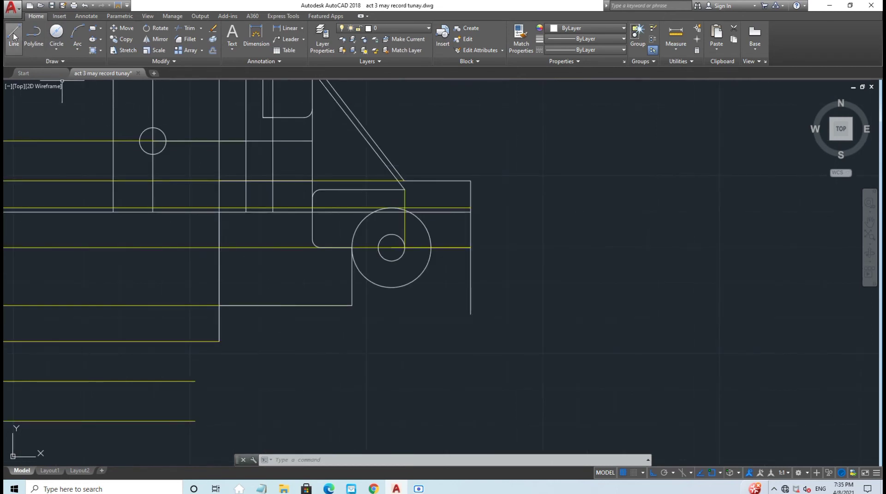
Step: Stretch the vertical line in the slot area down to the bottom edge
left_click(247, 197)
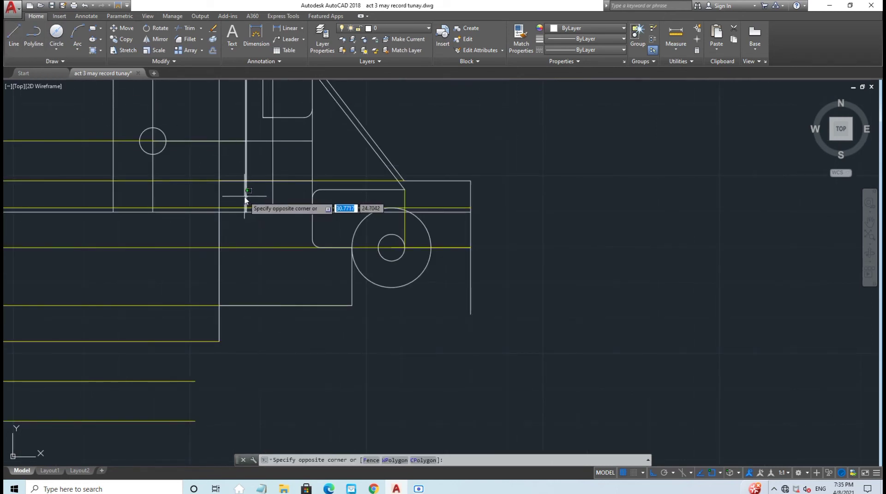
left_click(245, 197)
left_click(246, 212)
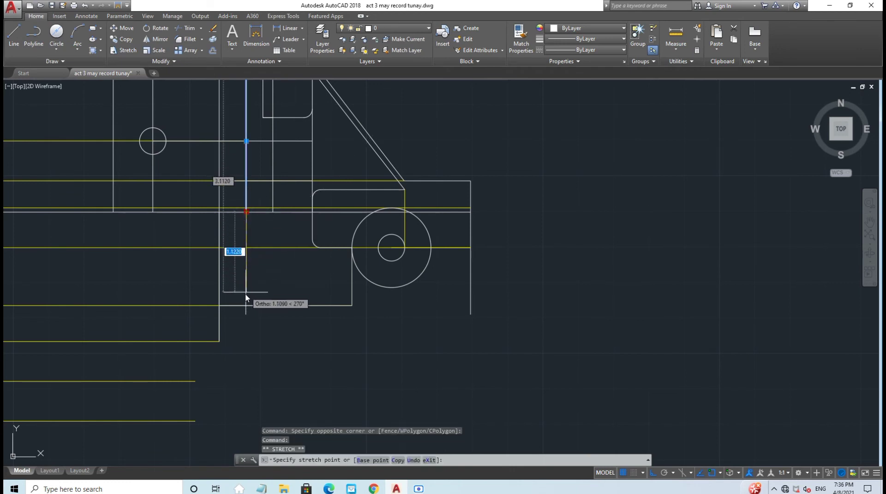
key("Escape")
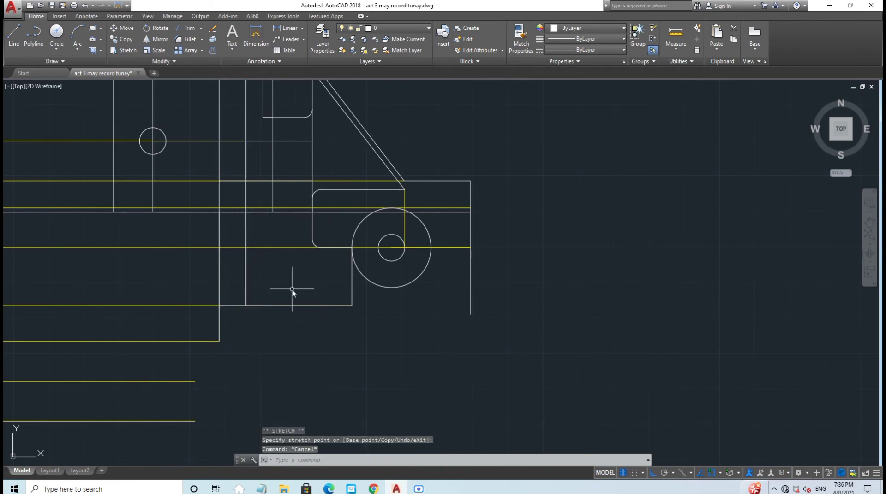
left_click(14, 36)
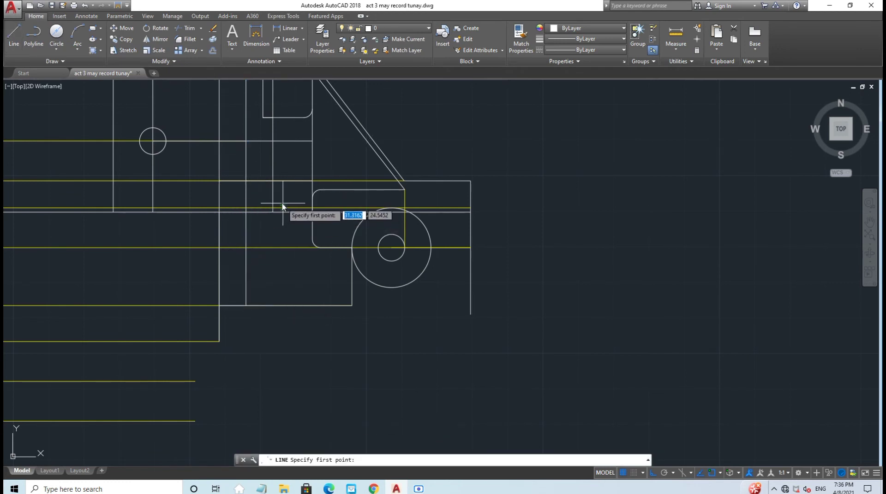
key("Escape")
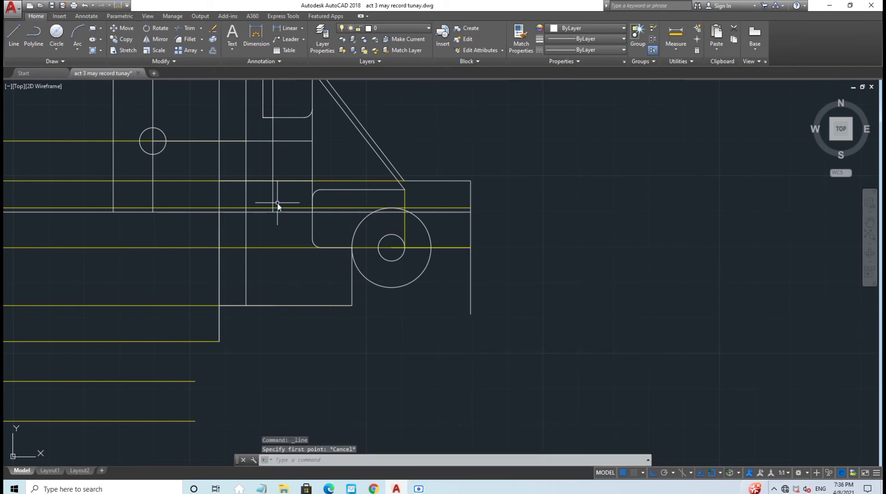
left_click(273, 203)
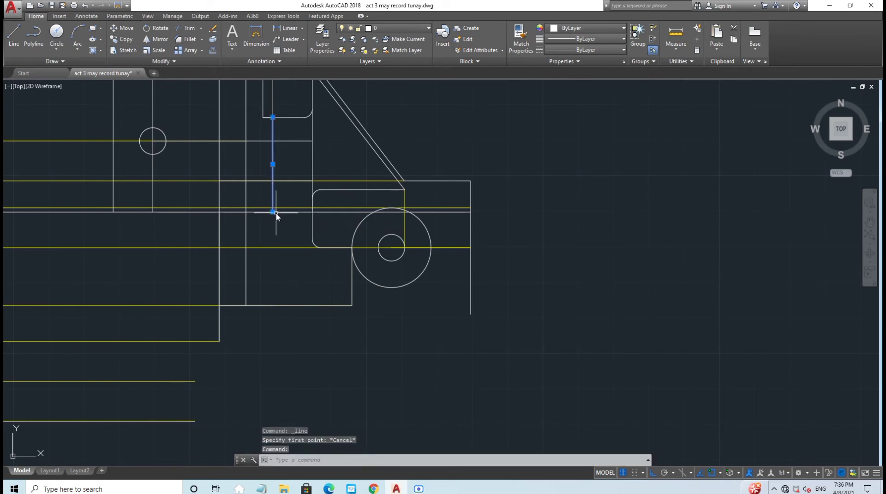
left_click(273, 211)
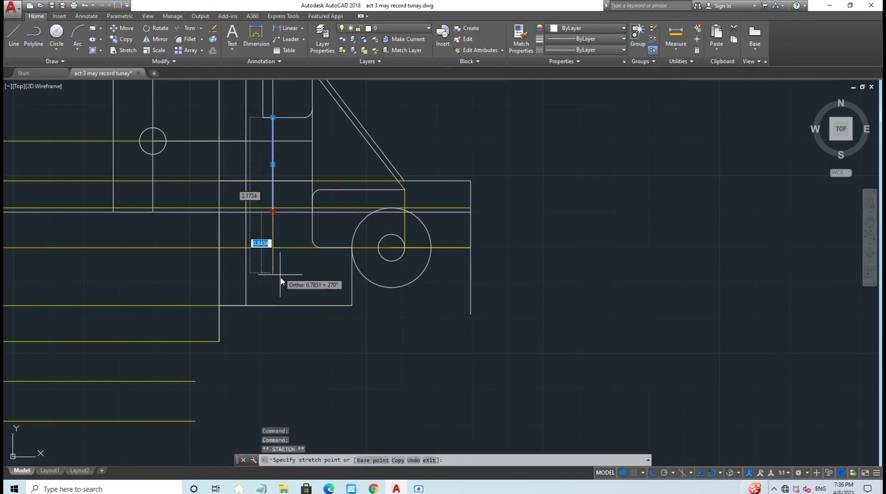
left_click(272, 307)
key("Escape")
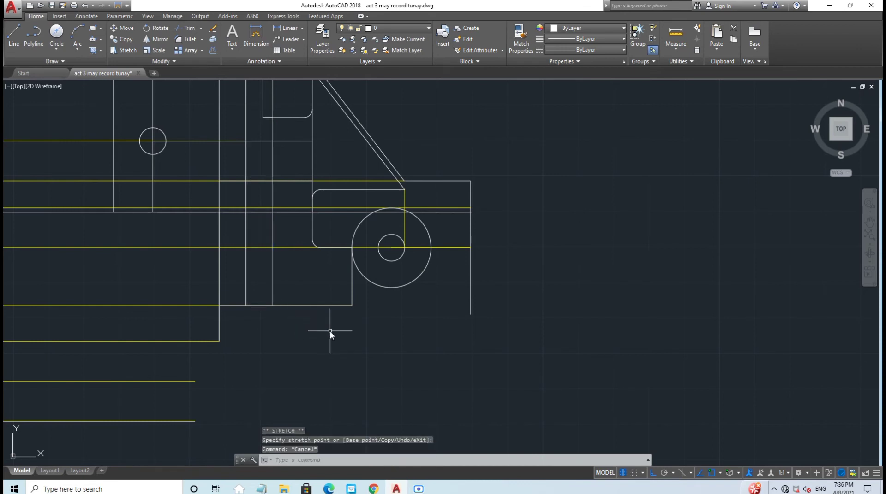
Step: Draw a 0.375-diameter circle centred on the yellow centerline intersection
left_click(55, 35)
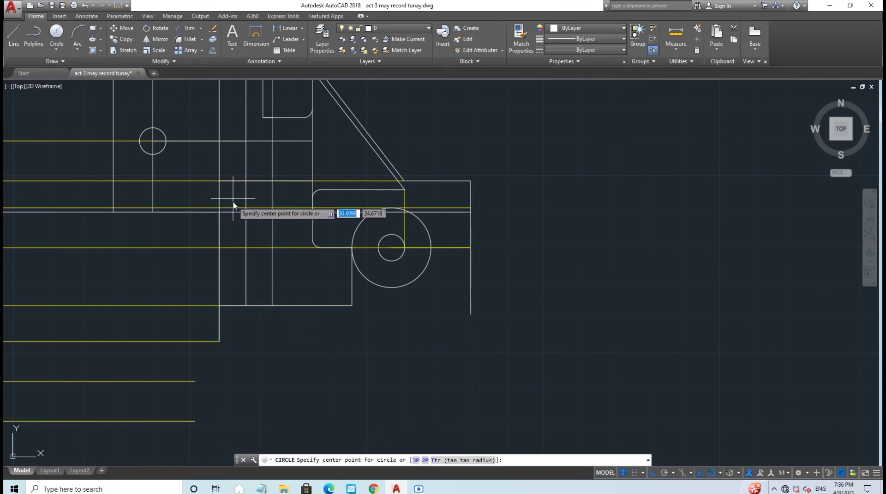
left_click(245, 248)
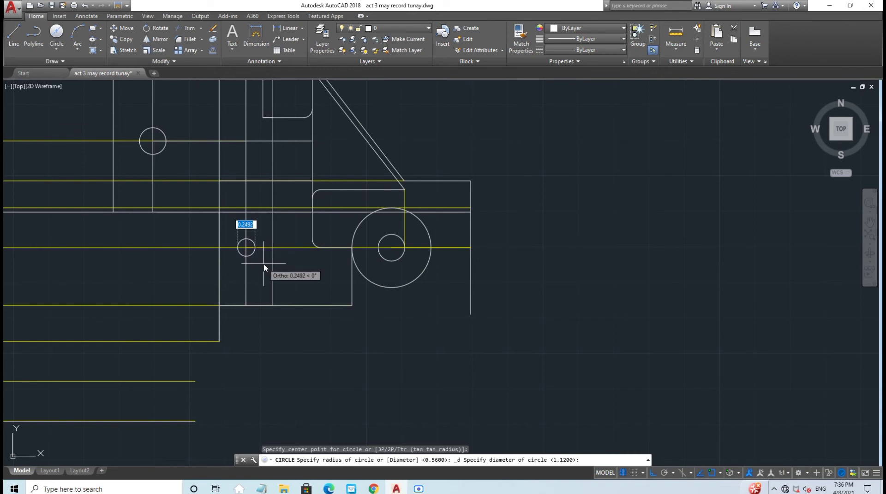
type("0")
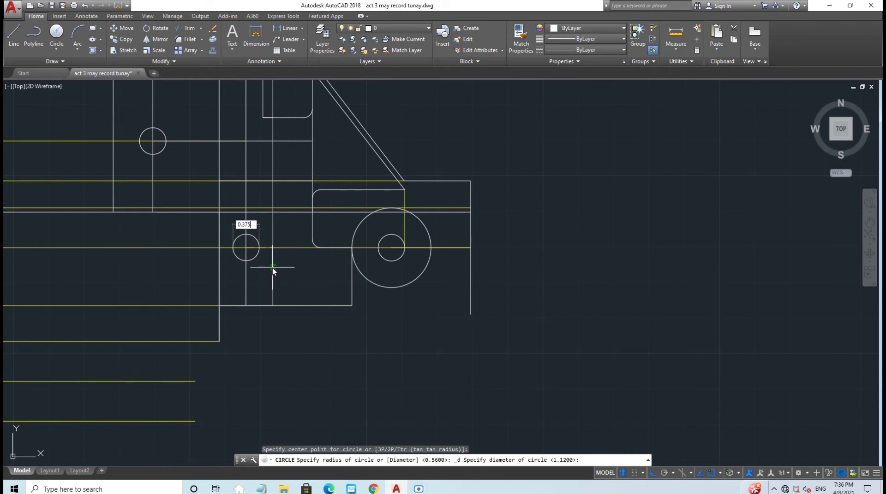
type(".375")
key("Return")
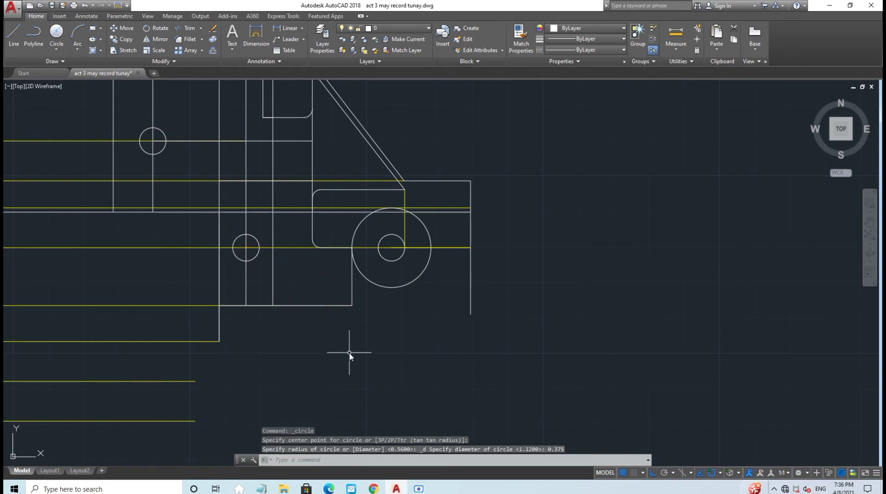
middle_click_drag(350, 355, 276, 377)
Step: Lengthen the short horizontal line above the small circle to the right
left_click(14, 34)
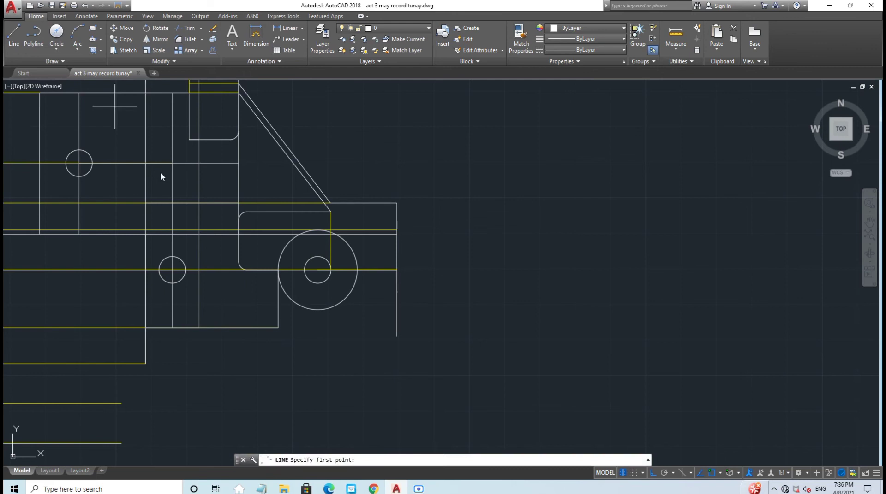
left_click(172, 257)
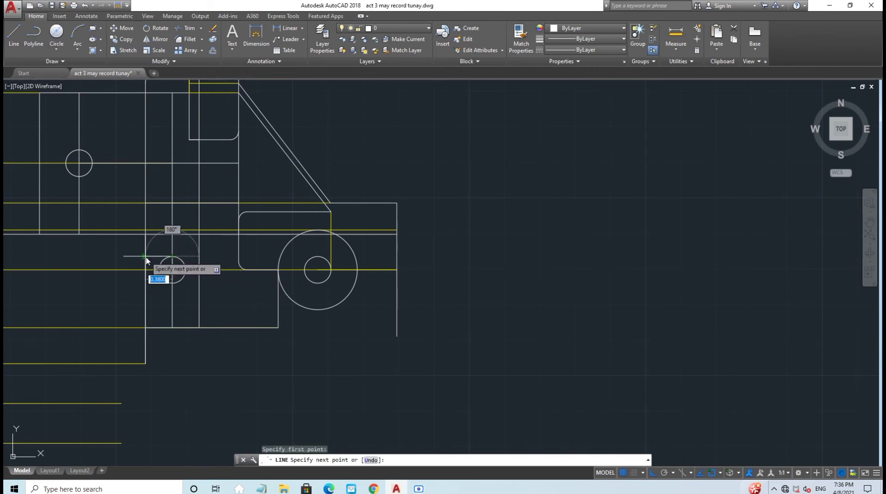
key("Escape")
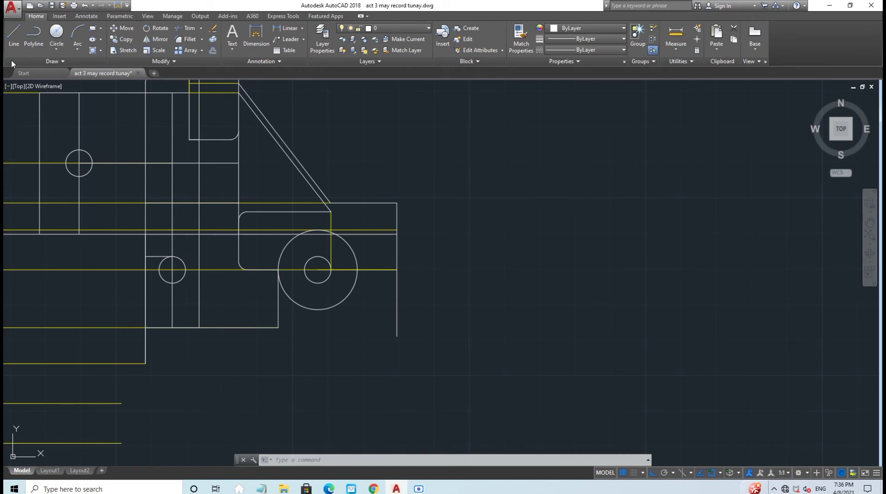
left_click(169, 257)
left_click(172, 256)
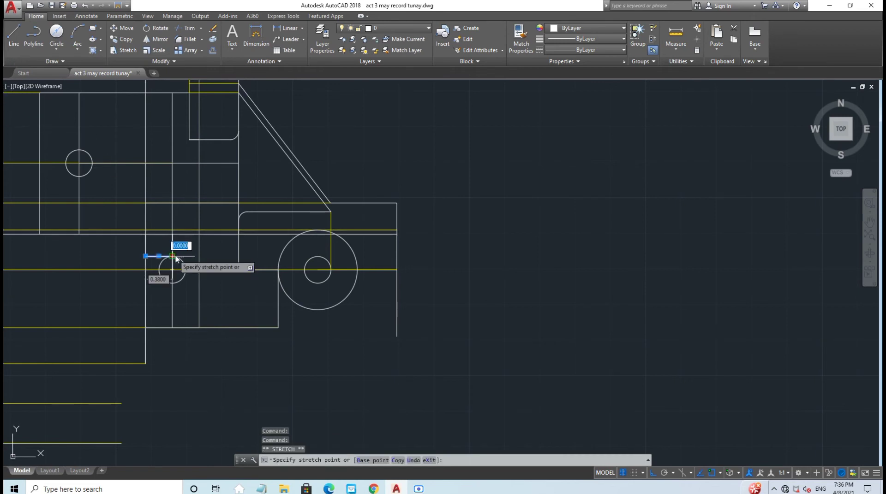
left_click(199, 256)
key("Escape")
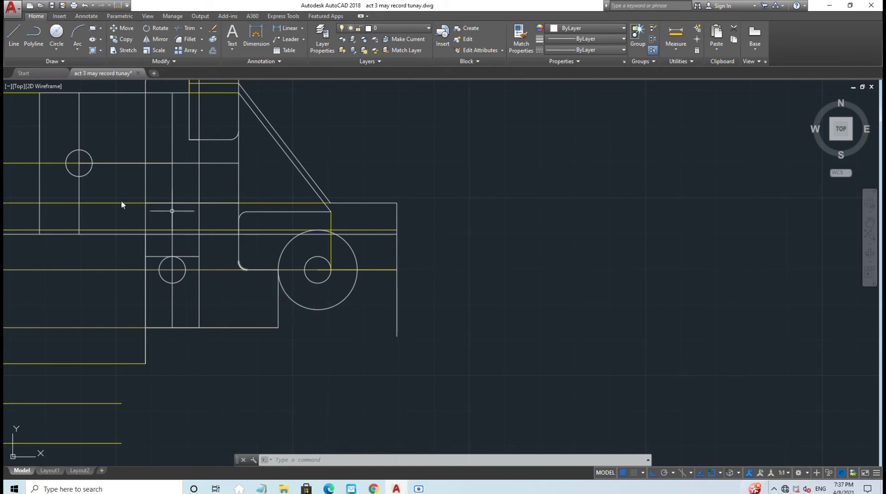
Step: Draw short vertical lines, closing the gap between the lower and upper horizontal lines beside the circle
left_click(14, 34)
left_click(145, 256)
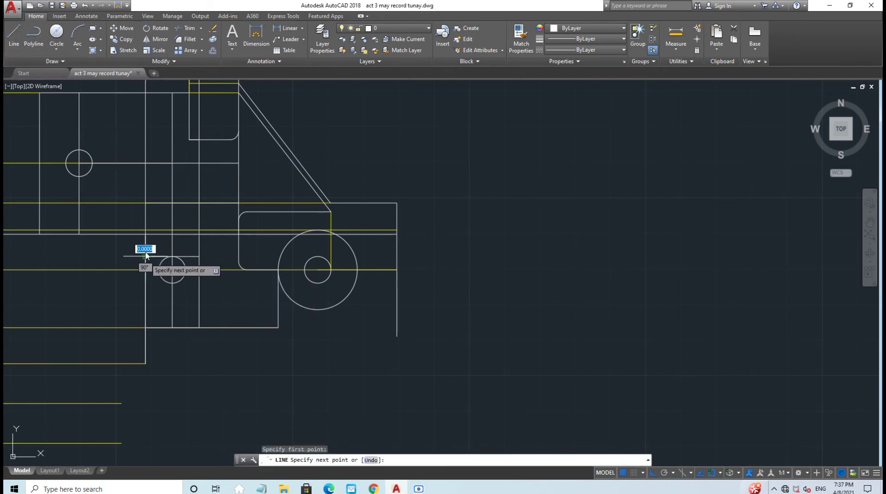
left_click(145, 203)
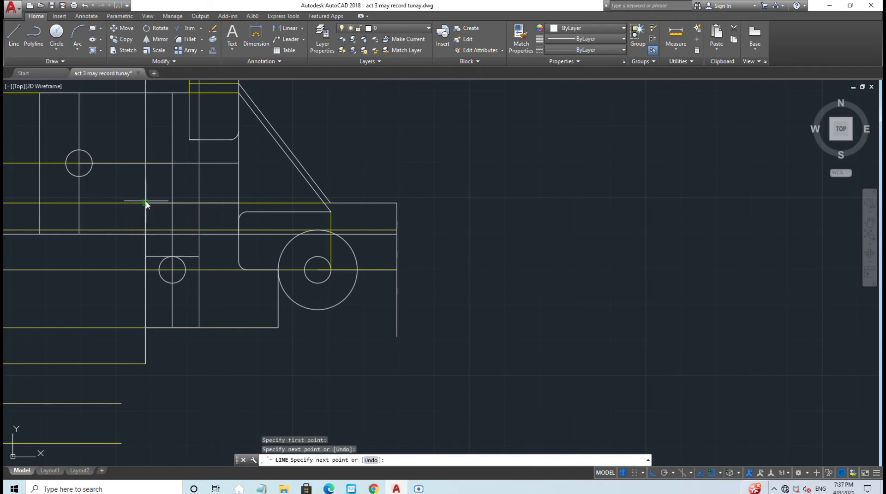
key("Escape")
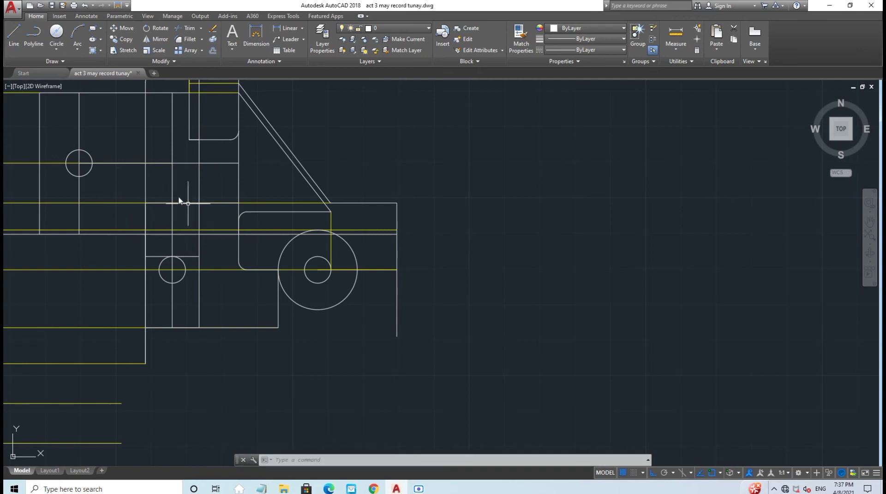
left_click(14, 35)
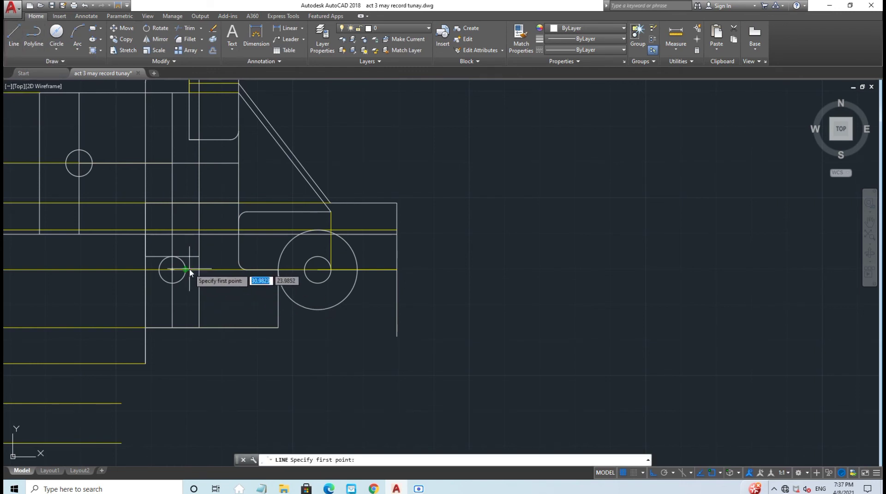
scroll(191, 271, "up", 4)
left_click(211, 269)
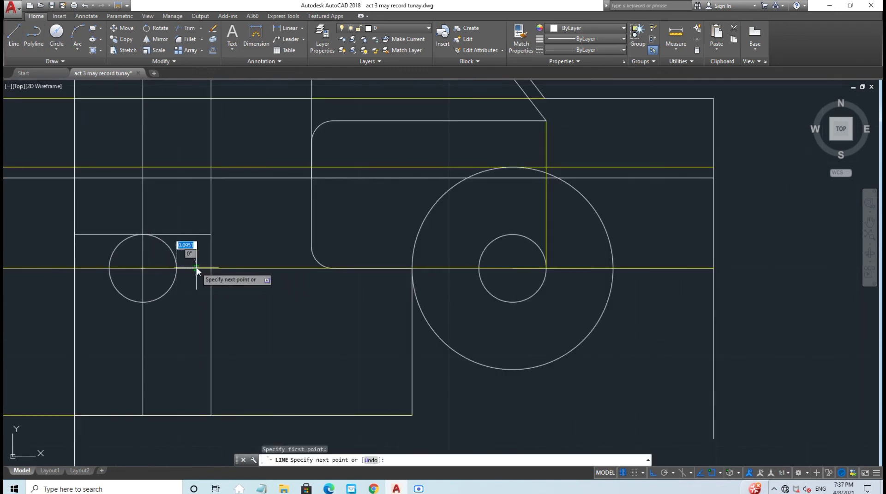
key("Escape")
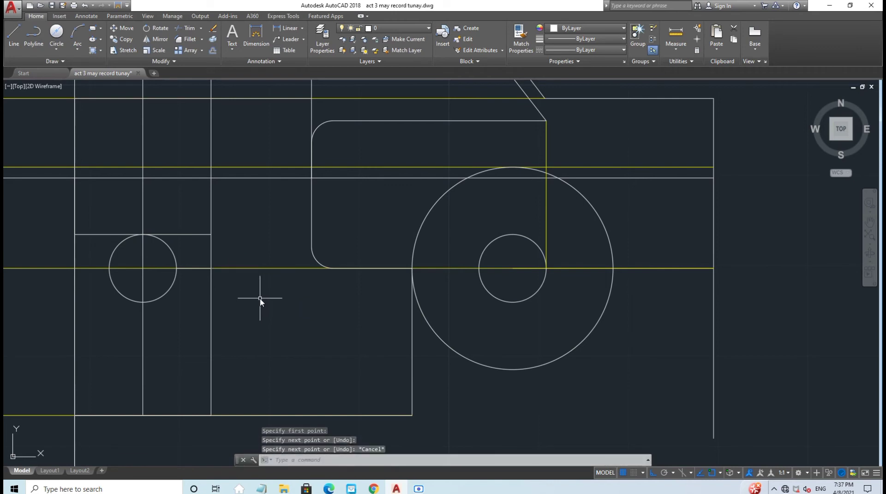
left_click(14, 35)
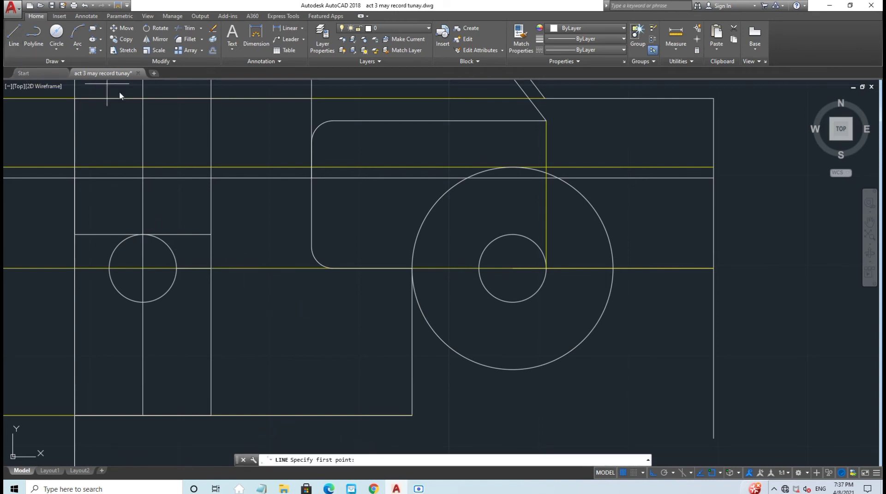
left_click(193, 268)
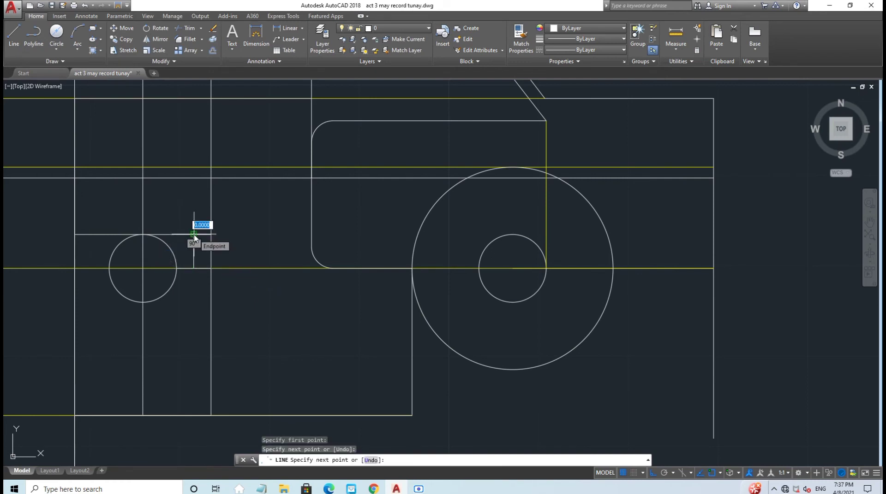
left_click(194, 234)
key("Escape")
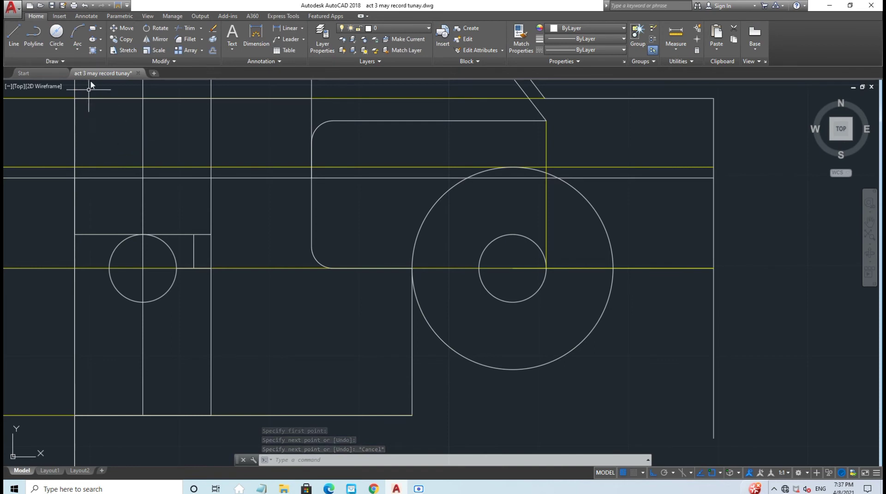
Step: Trim the upper horizontal line's overhang back to the short vertical beside the small circle
left_click(189, 29)
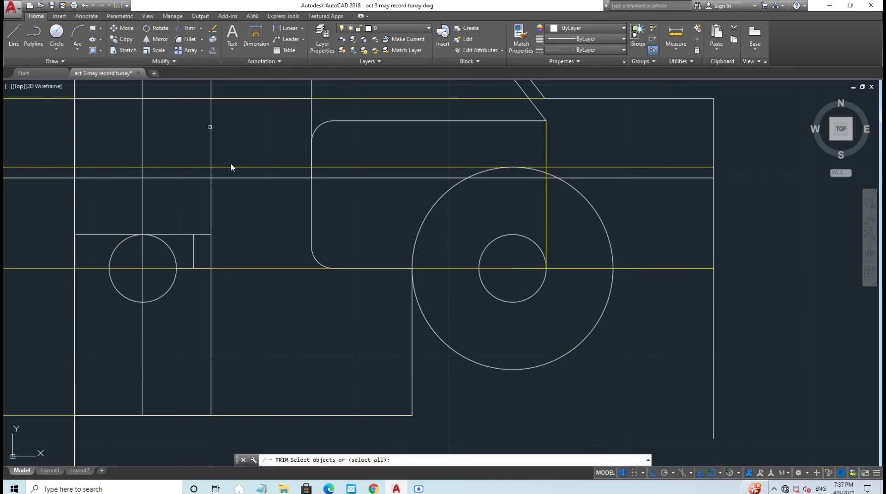
key("Return")
left_click(205, 235)
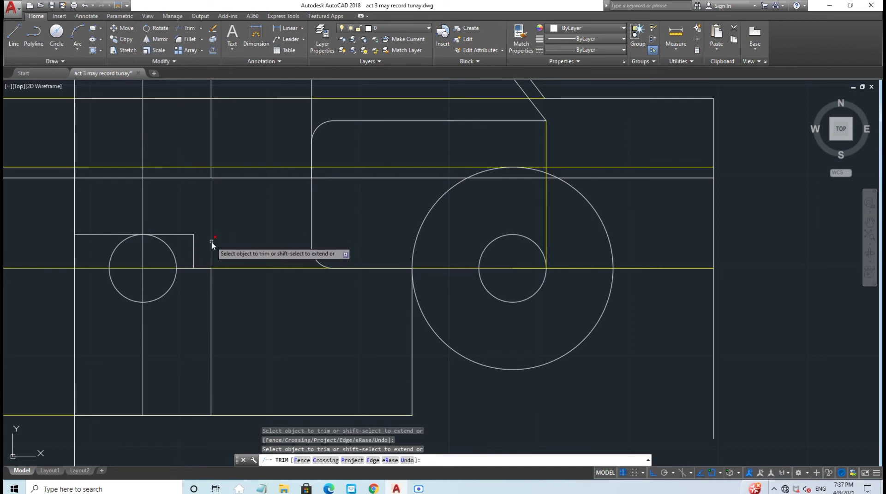
key("Escape")
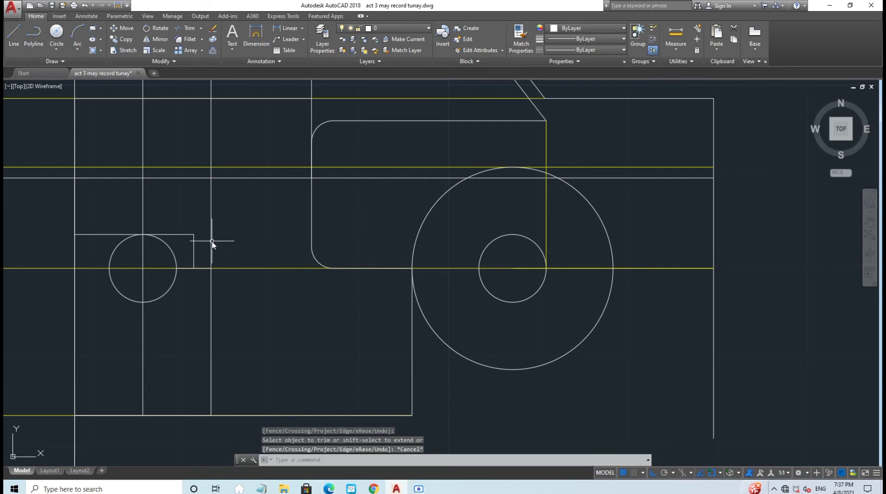
left_click(194, 256)
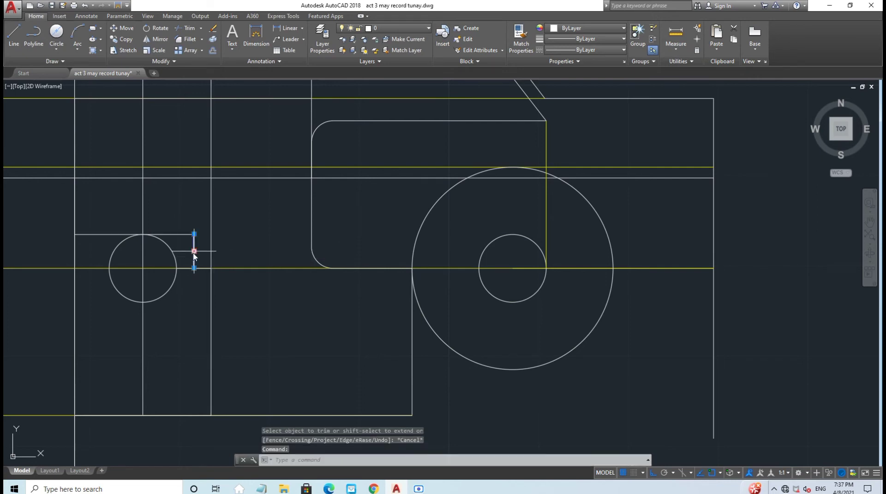
Step: Erase the short vertical line and fillet the upper and lower slot lines into a rounded end
key("Delete")
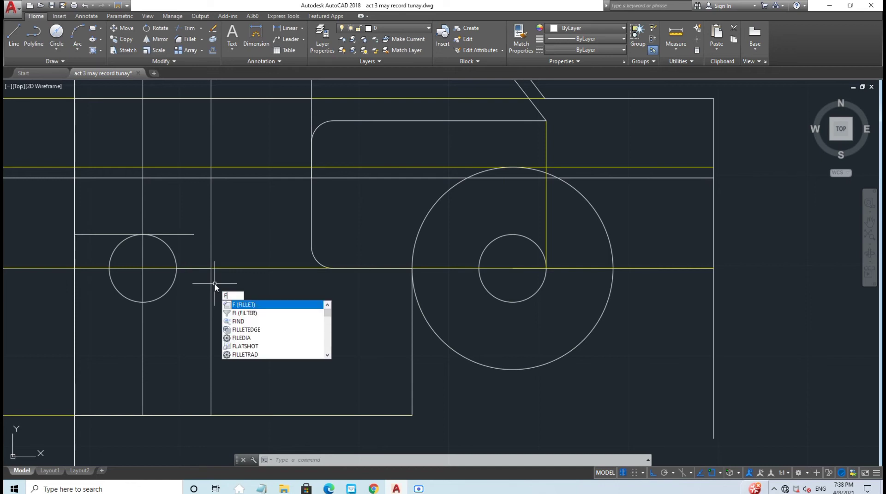
key("Return")
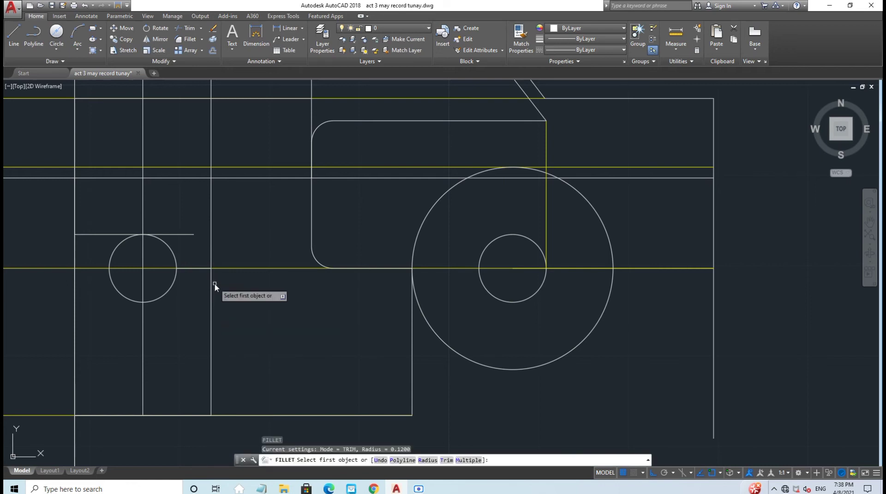
left_click(182, 234)
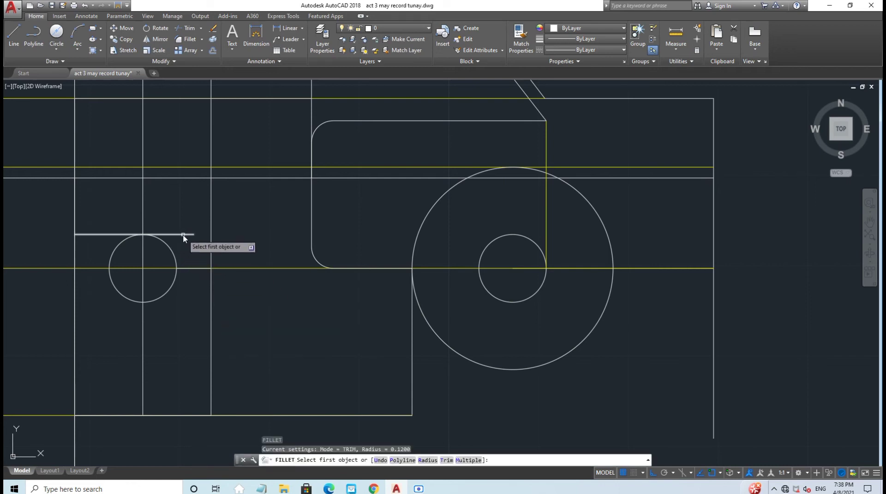
left_click(189, 270)
key("Escape")
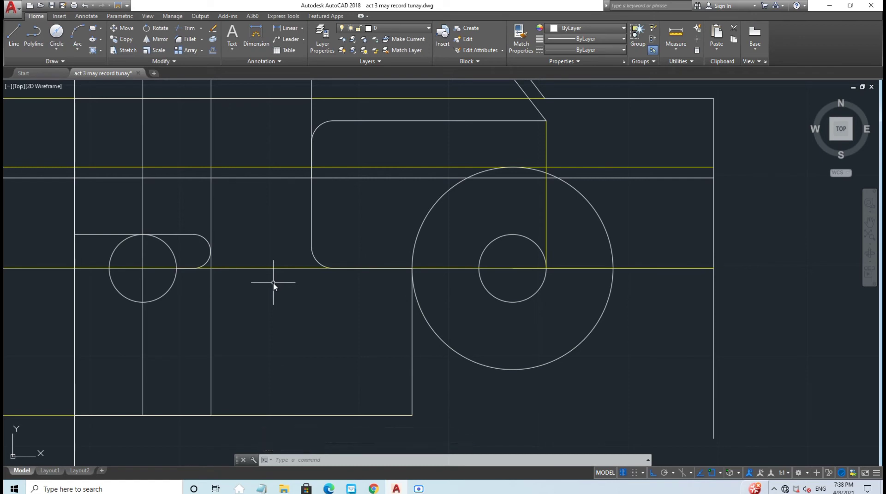
Step: Fillet the corner where the left edge meets the upper line above the small circle
type("f")
key("Return")
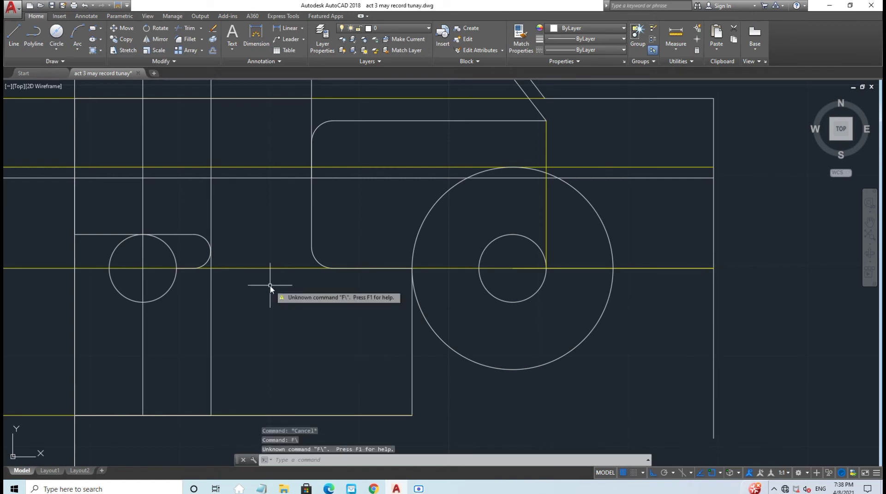
type("f")
key("Return")
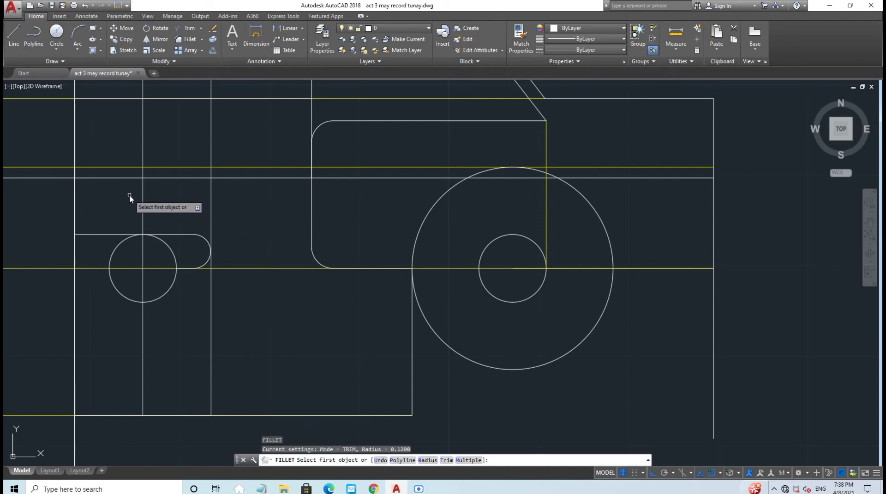
left_click(76, 224)
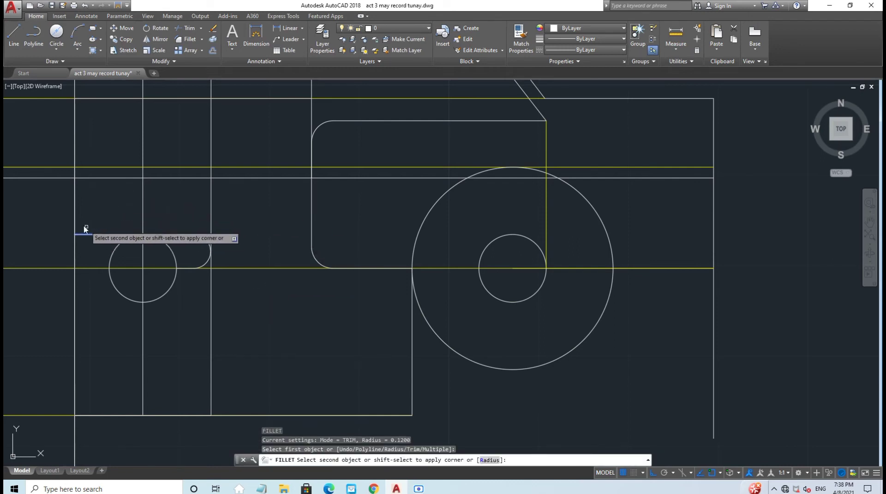
left_click(106, 234)
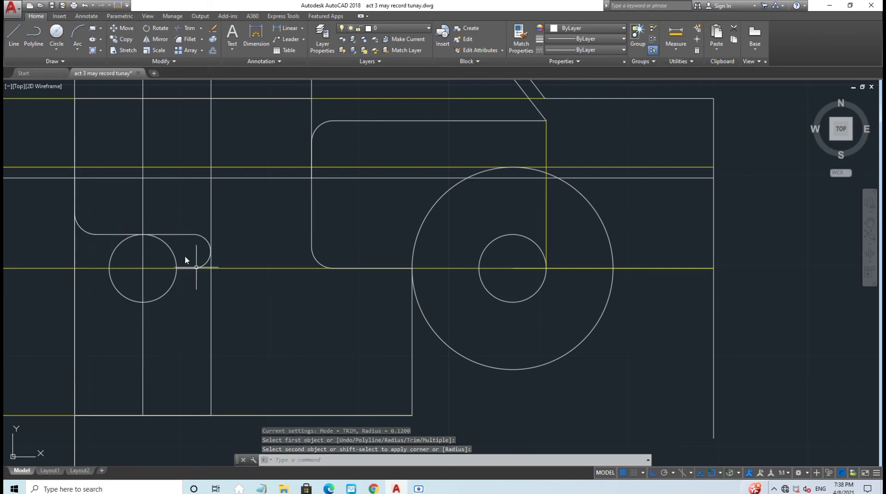
type("f")
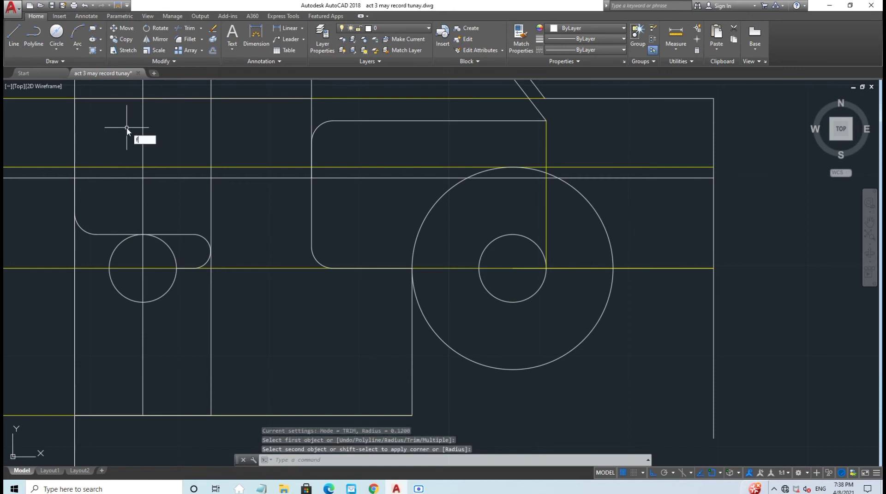
key("Return")
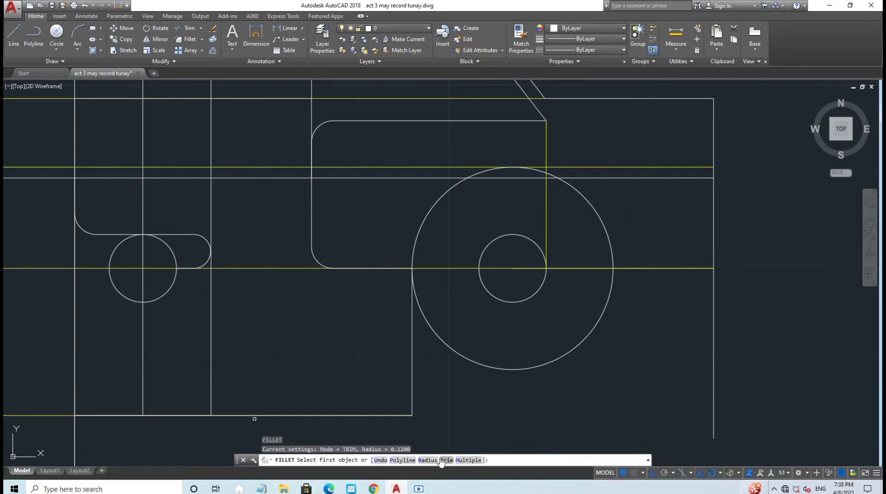
Step: Fillet the top-left, bottom-left and bottom-right outline corners using FILLET Multiple
left_click(469, 461)
left_click(92, 98)
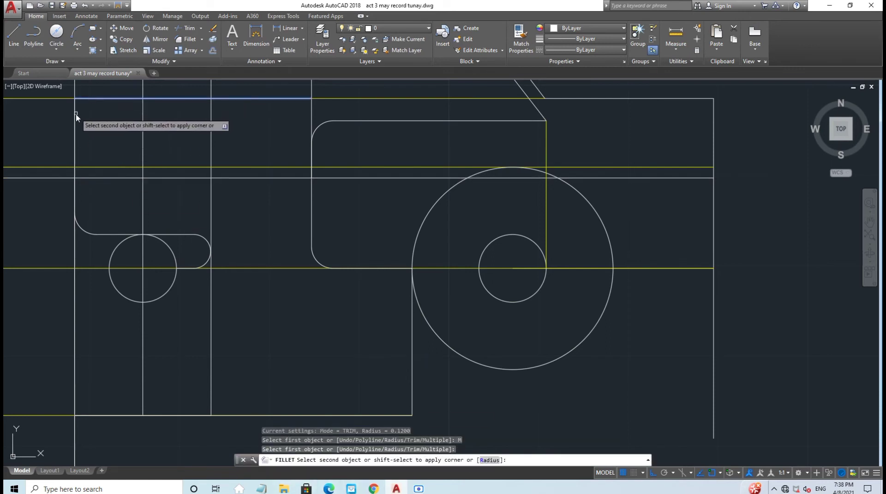
left_click(75, 115)
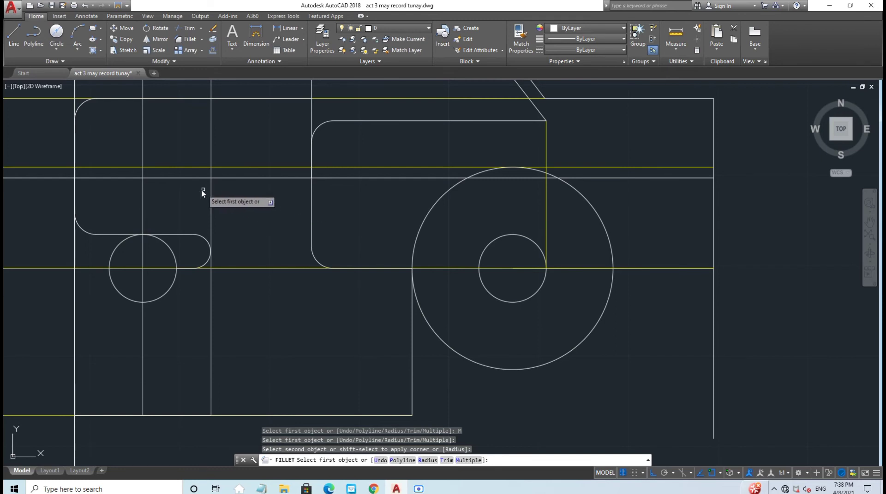
left_click(75, 349)
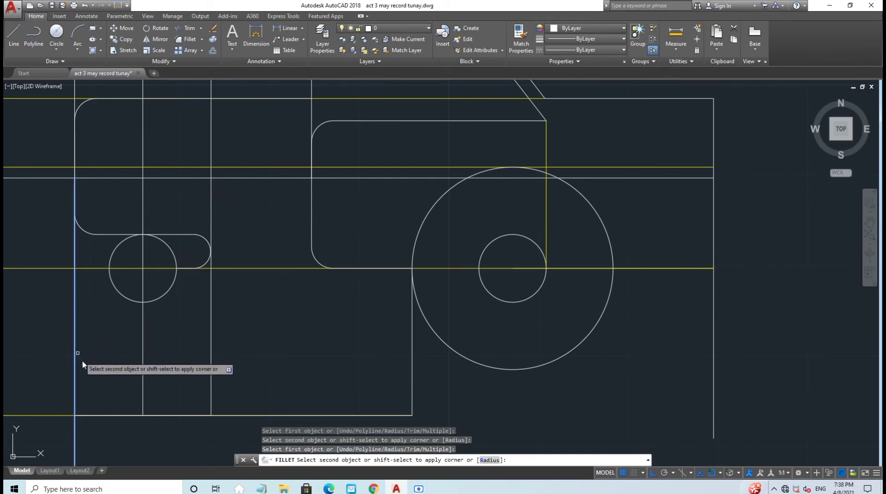
left_click(101, 416)
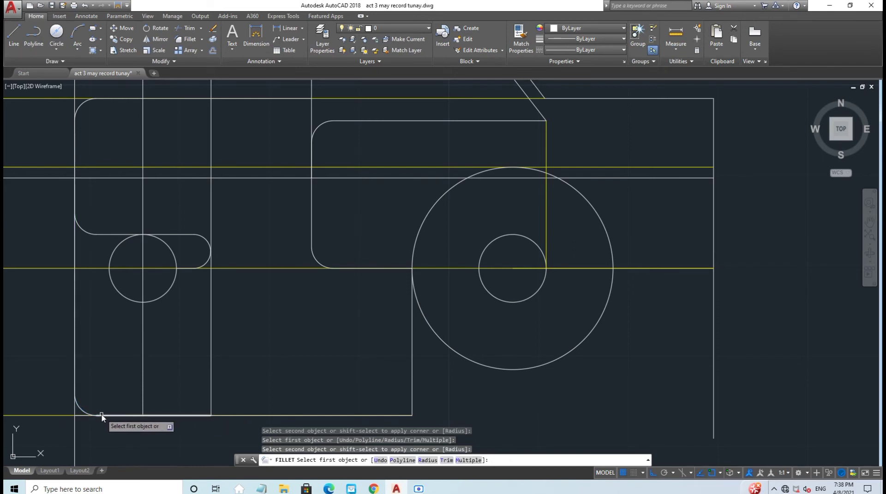
left_click(211, 393)
left_click(198, 416)
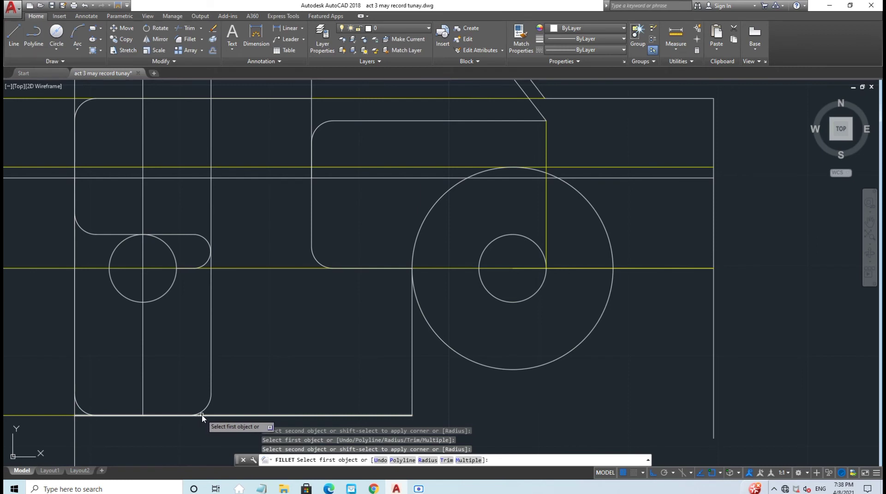
key("Escape")
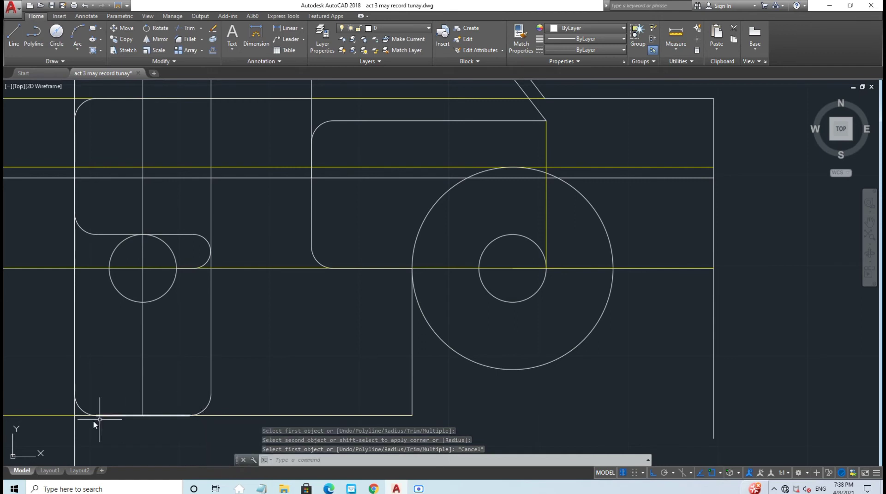
Step: Run TRIM with all objects as cutting edges, then end it
left_click(187, 28)
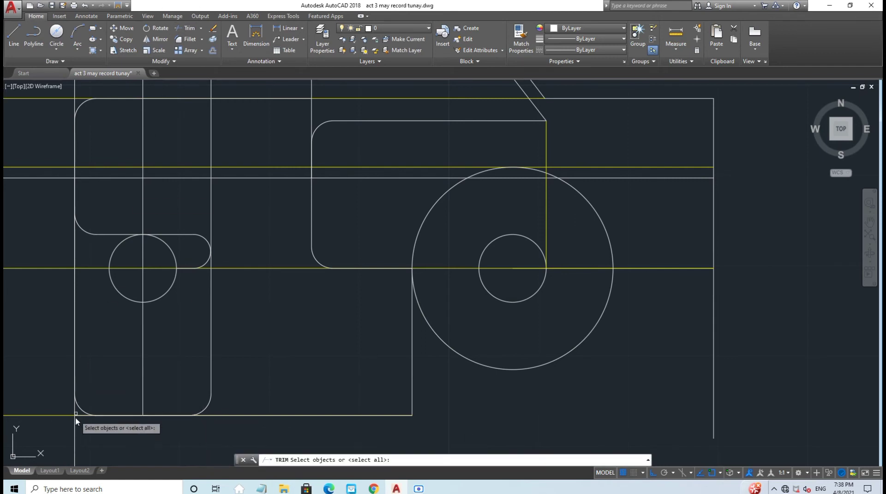
key("Return")
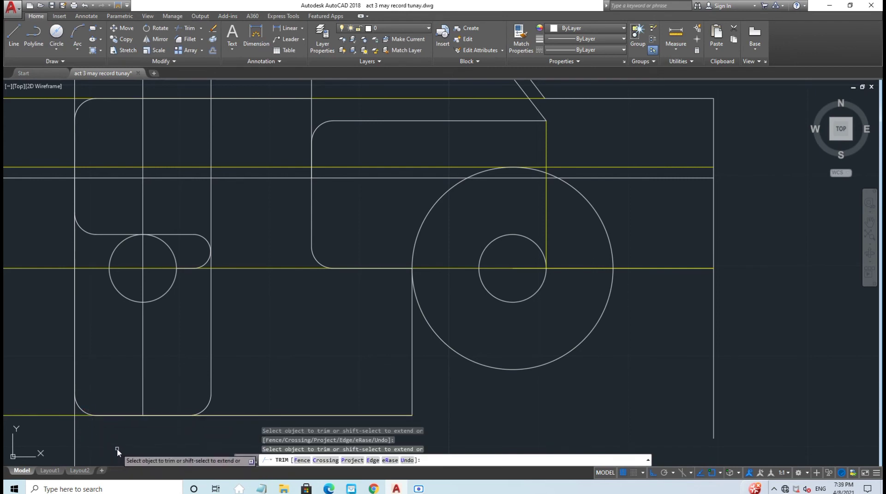
key("Escape")
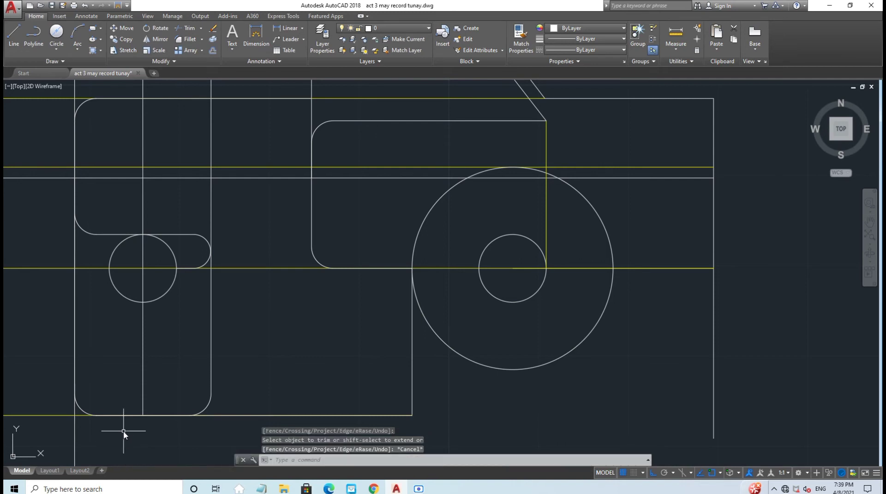
Step: Make Yellow (Guide) the current layer
scroll(123, 431, "down", 6)
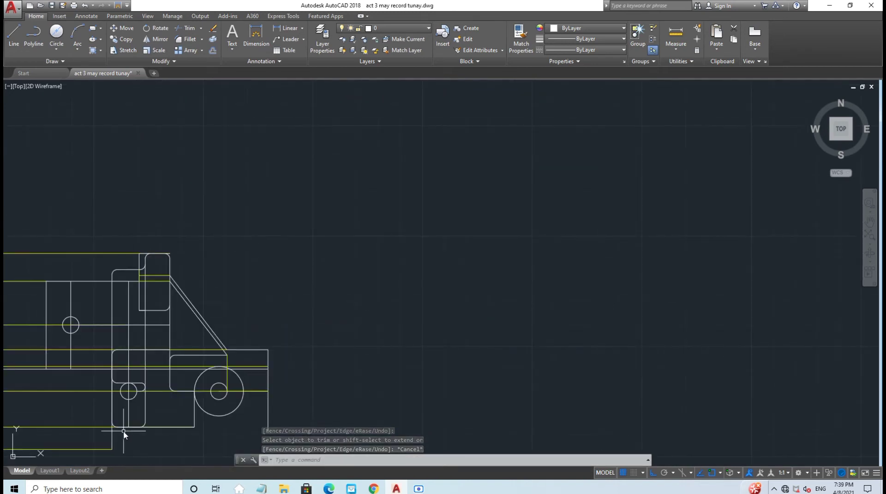
middle_click_drag(311, 368, 389, 308)
scroll(333, 345, "up", 3)
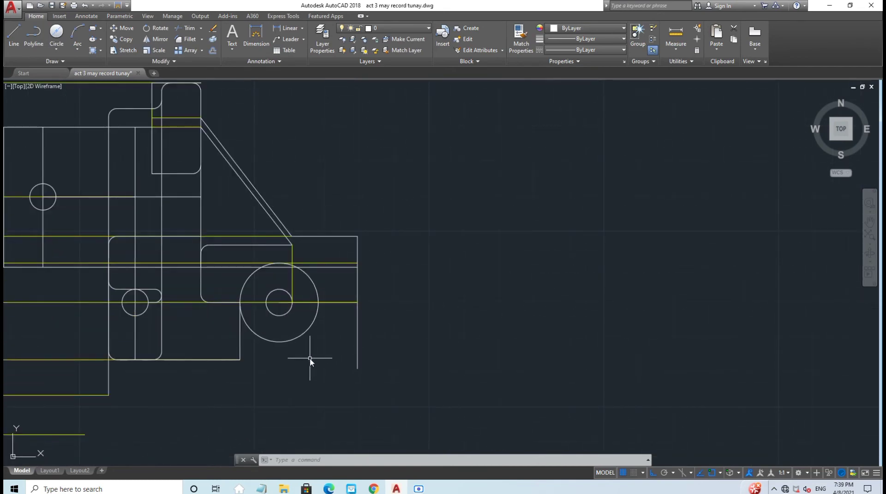
left_click(400, 29)
left_click(368, 98)
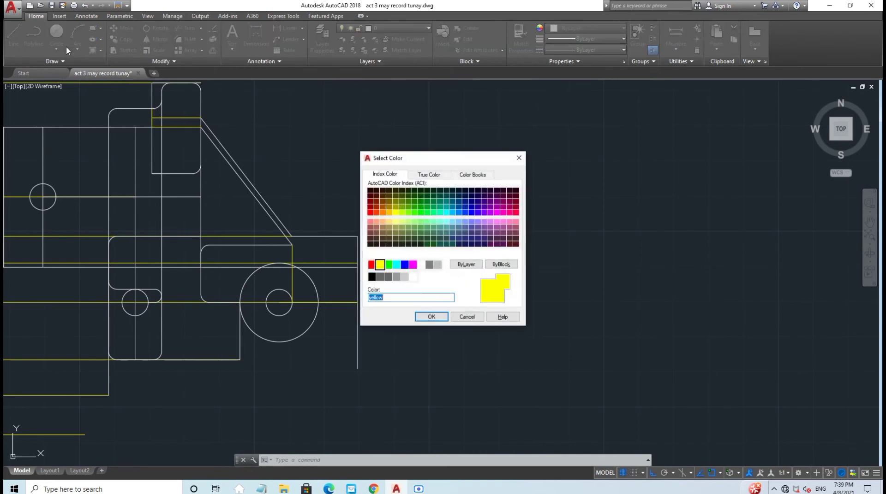
left_click(519, 158)
left_click(397, 28)
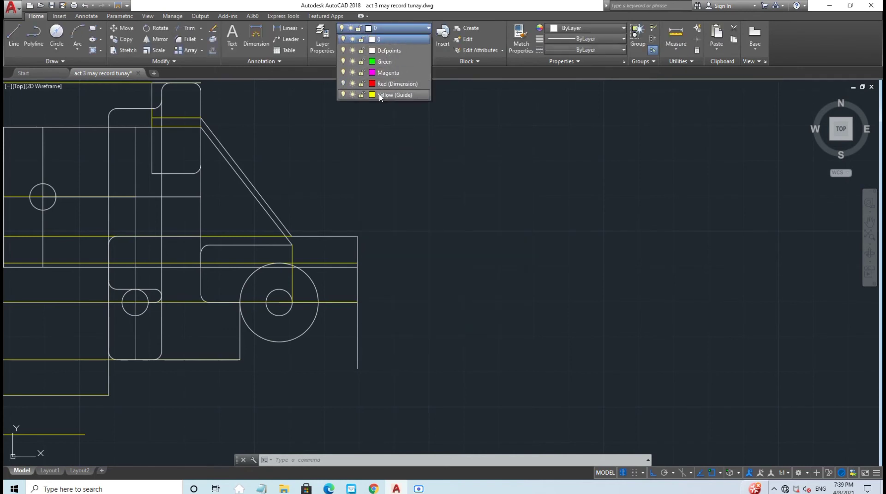
left_click(380, 95)
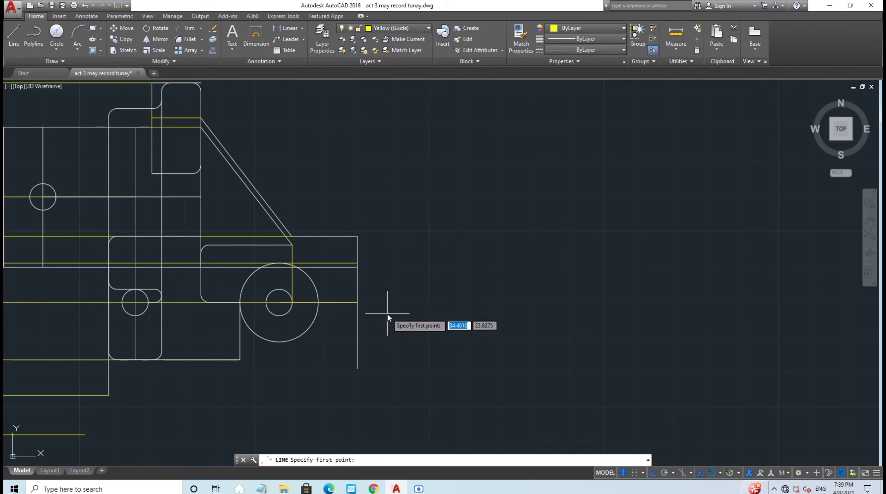
Step: Draw guide lines from the right line's lower end: 0.94 down, then 4.7 left
middle_click_drag(389, 311, 367, 202)
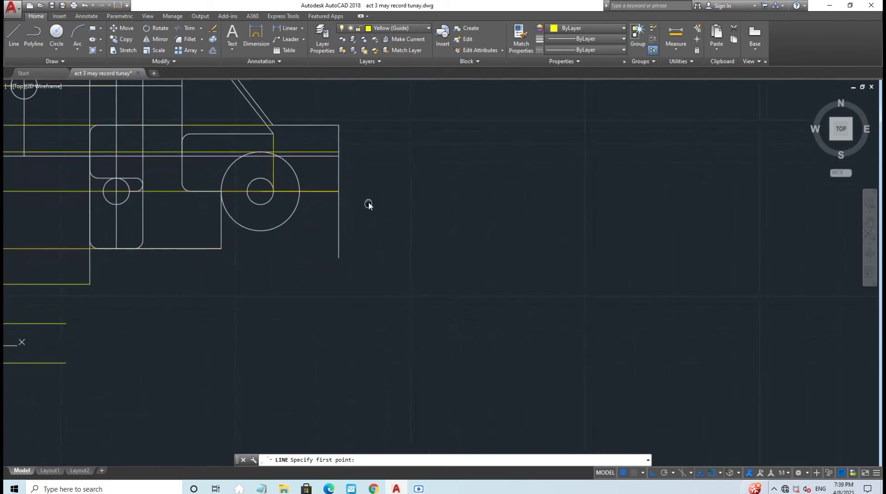
left_click(338, 257)
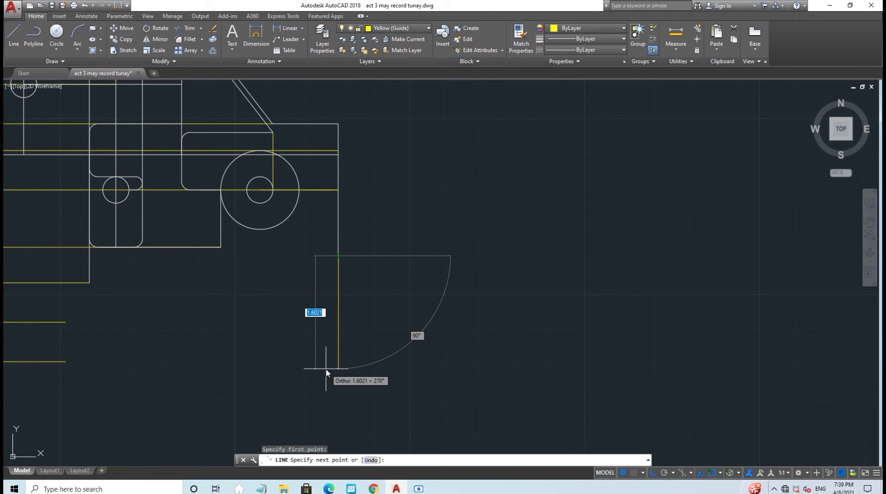
type("0.94")
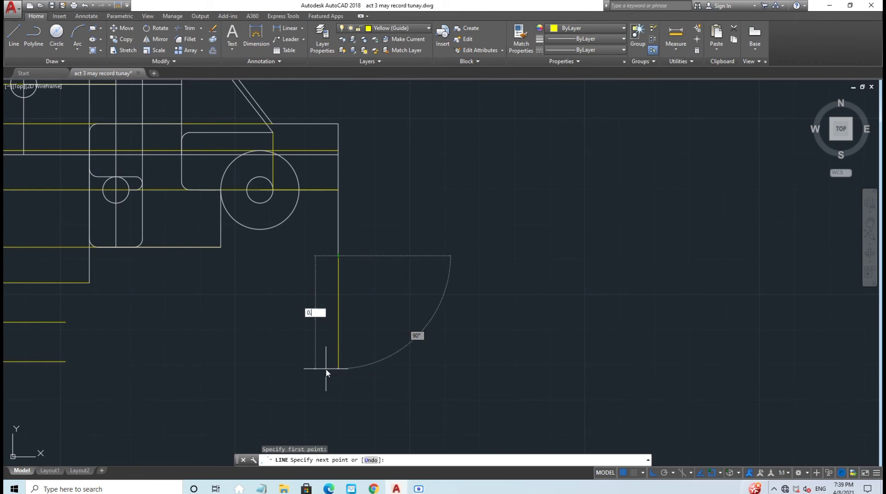
key("Return")
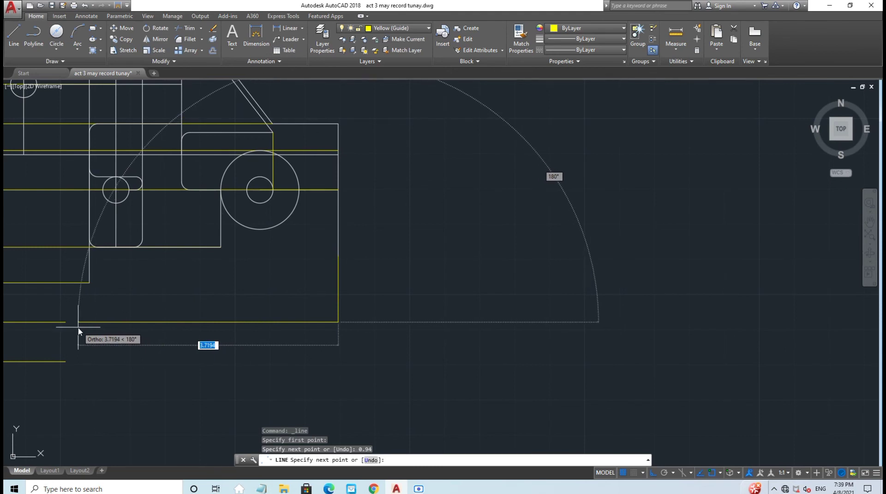
type("4.")
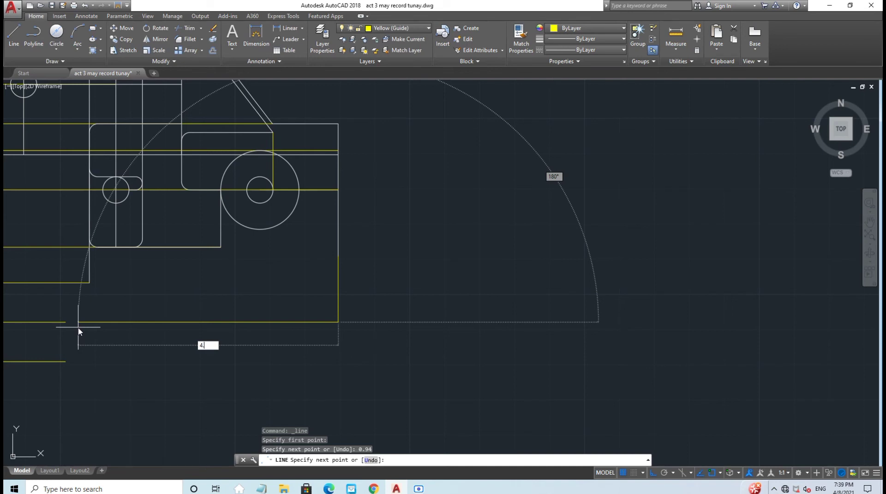
type("7")
key("Return")
scroll(79, 331, "down", 2)
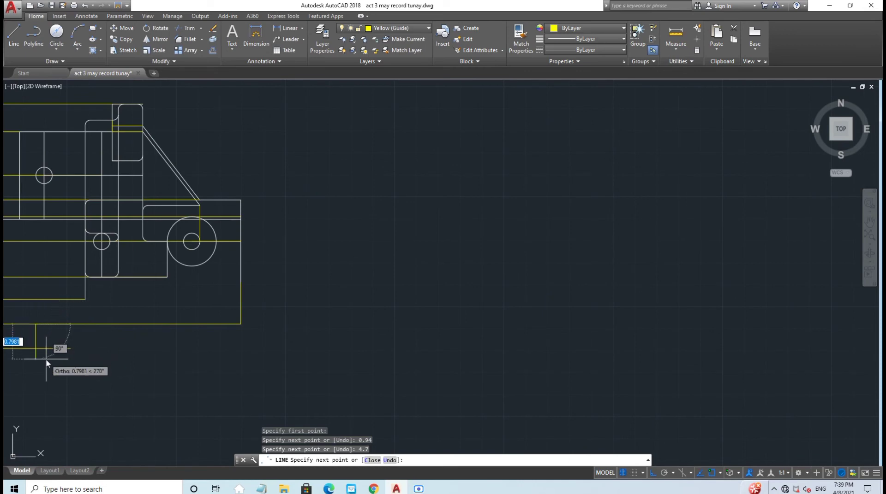
key("Escape")
middle_click_drag(144, 353, 317, 369)
scroll(317, 369, "down", 3)
scroll(267, 389, "up", 3)
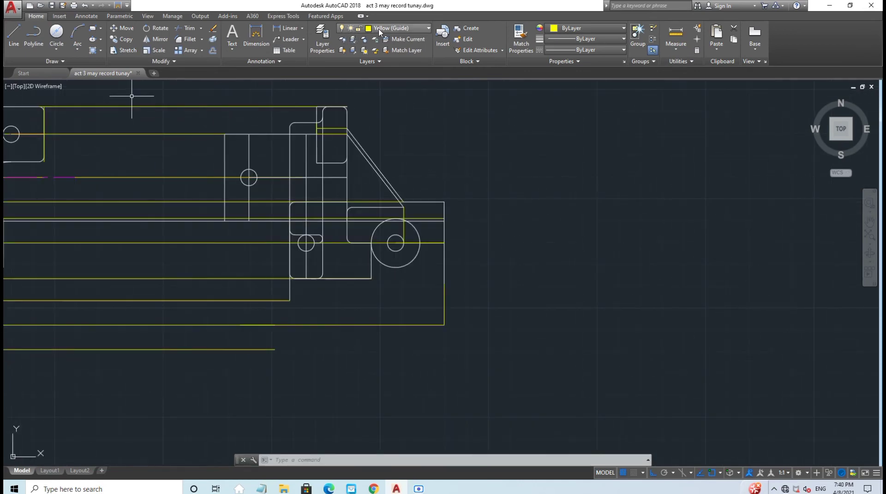
Step: On layer 0, draw concentric 0.375 and 1.12 diameter circles on the lower yellow guide line
left_click(379, 29)
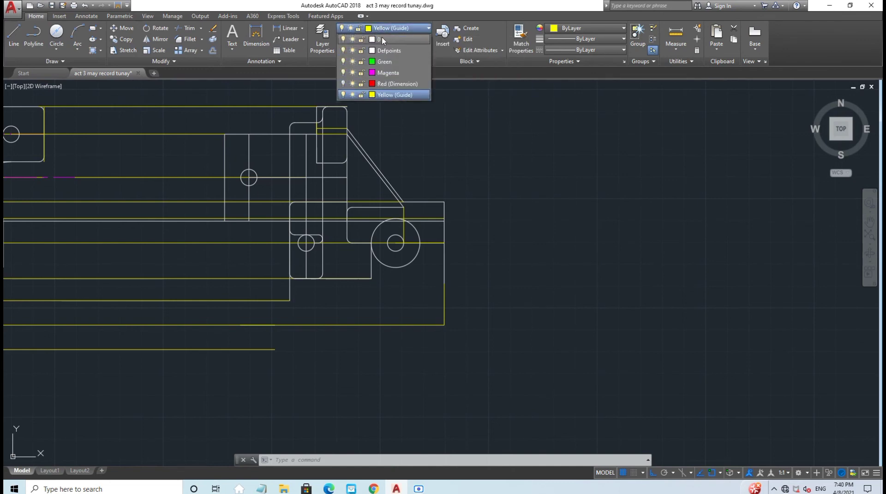
left_click(384, 39)
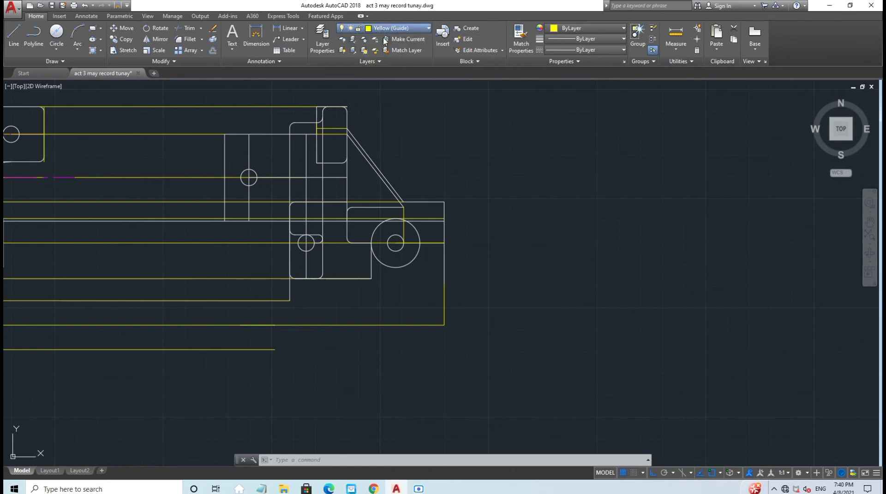
left_click(53, 35)
left_click(240, 325)
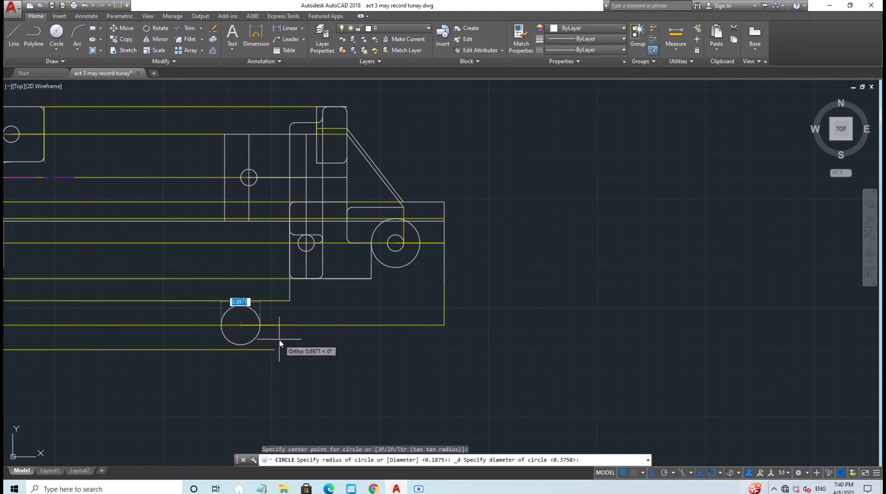
type("0.")
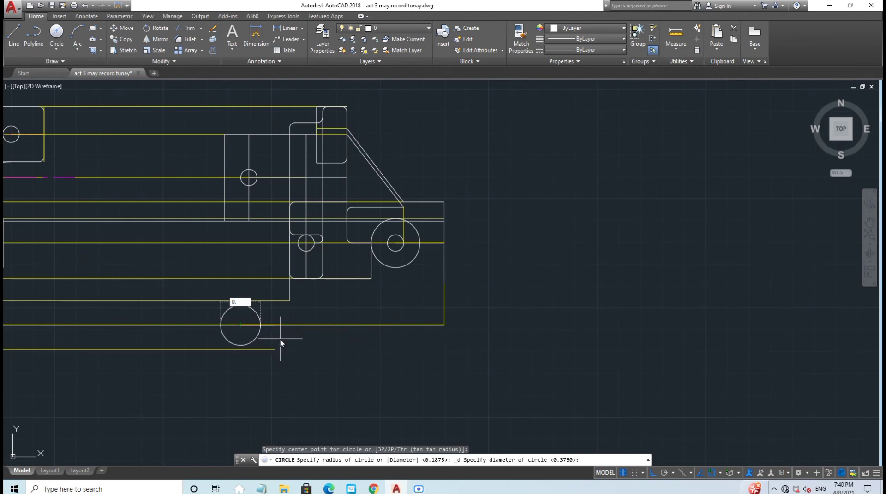
type("375")
key("Return")
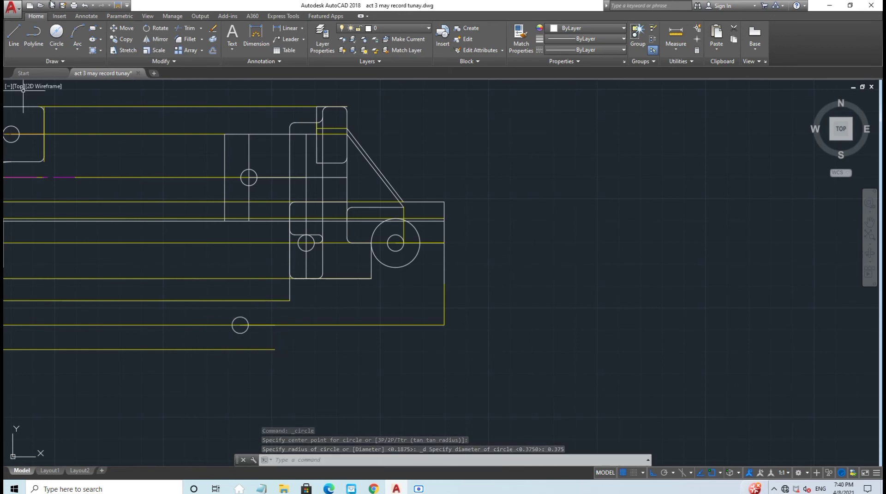
left_click(55, 33)
left_click(240, 326)
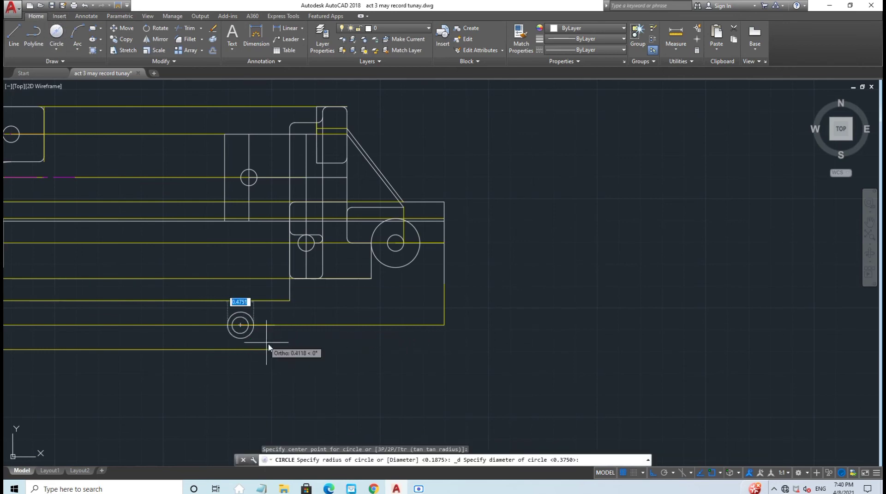
type("1.")
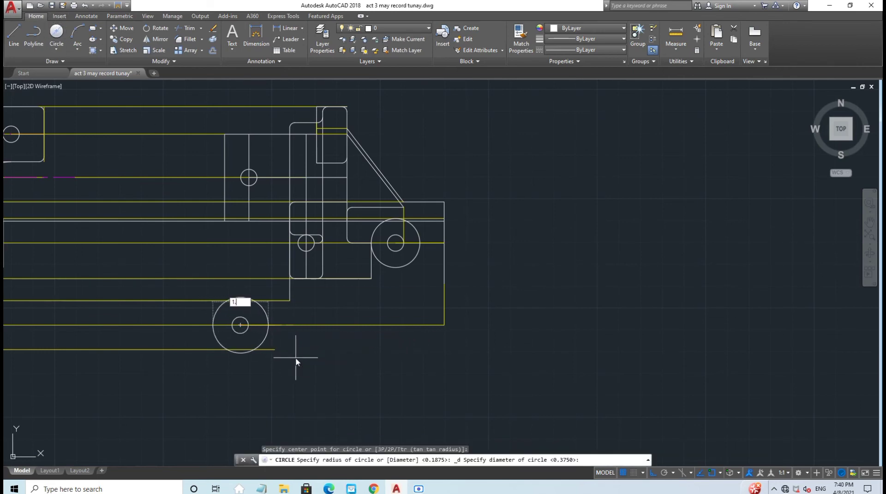
type("12")
key("Return")
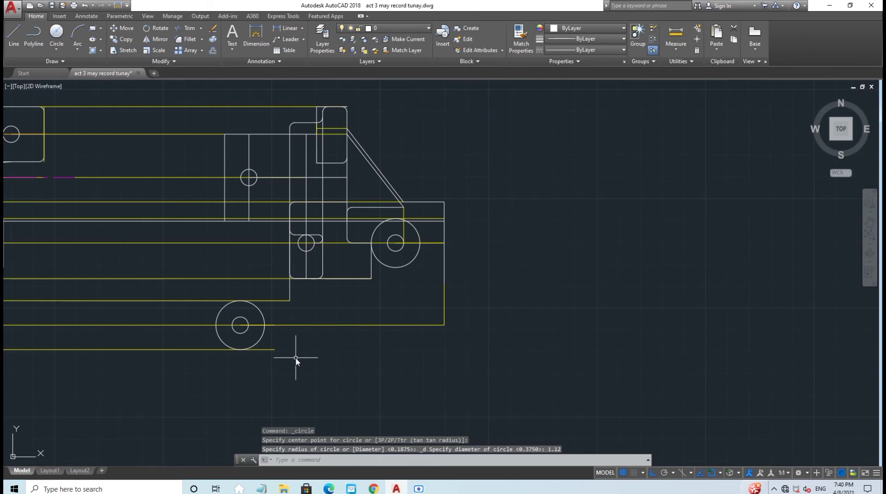
Step: Draw a horizontal line level with the upper block's bottom edge, then make Yellow (Guide) current
scroll(295, 358, "up", 2)
left_click(13, 32)
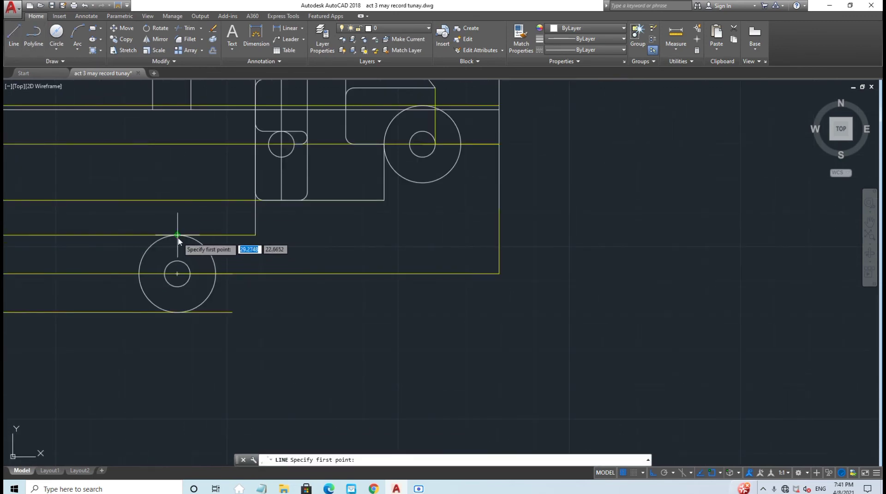
left_click(178, 238)
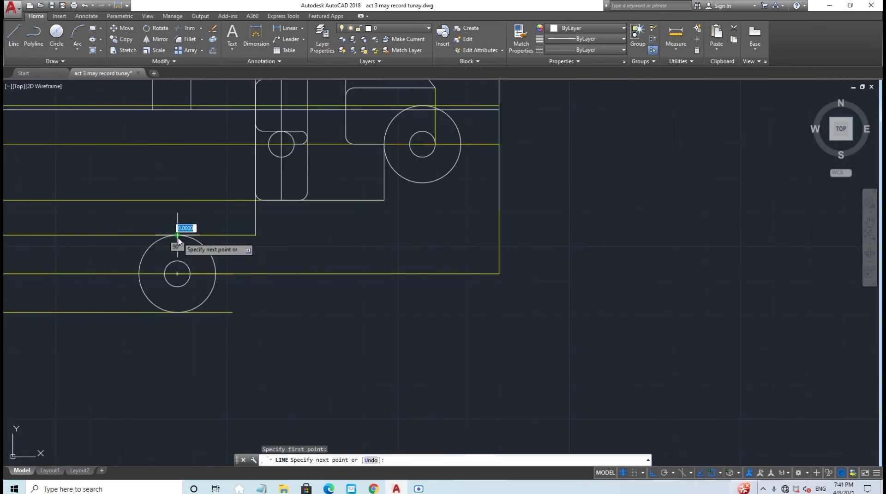
left_click(255, 236)
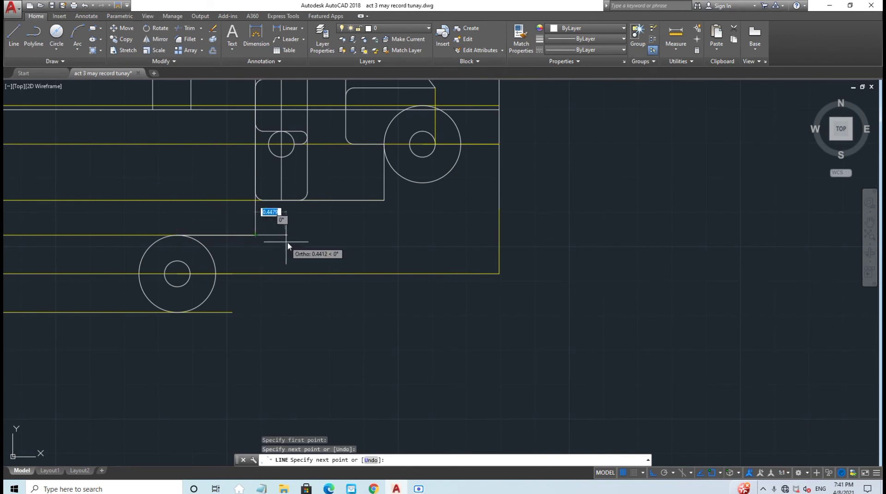
key("Escape")
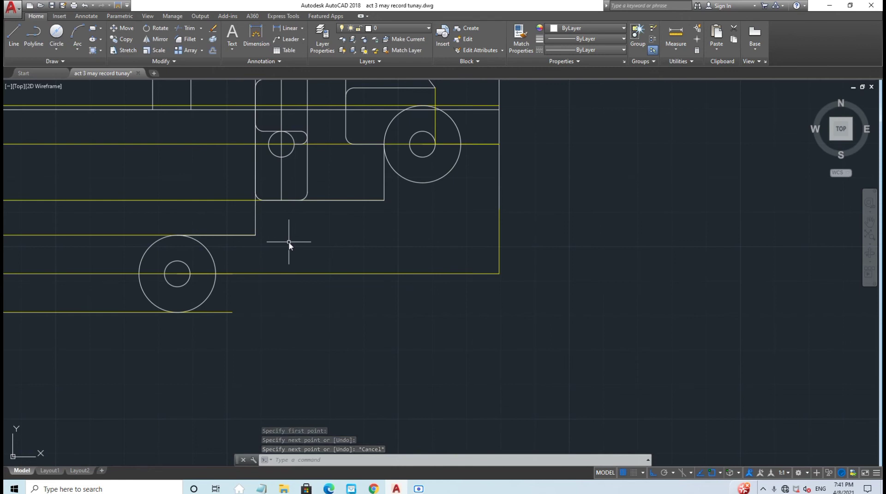
left_click(379, 31)
left_click(385, 94)
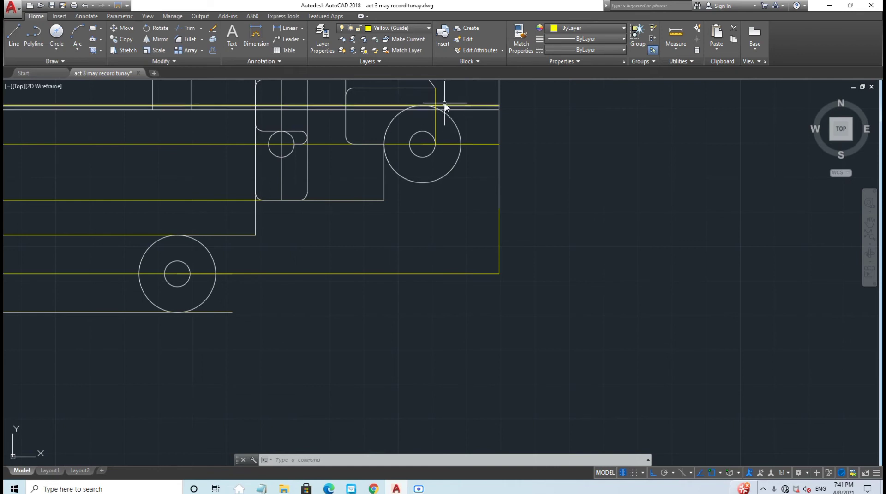
Step: Drop a vertical yellow guide from the upper edge's midpoint to the bottom guide line
middle_click_drag(417, 208, 408, 298)
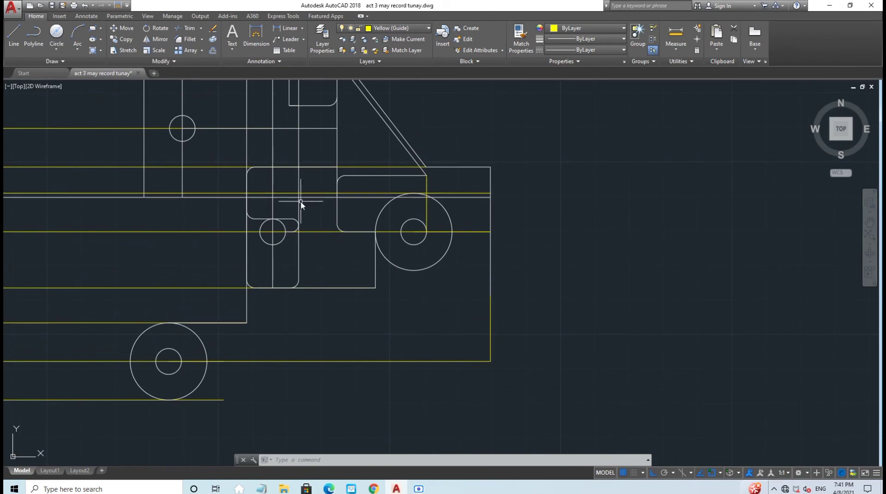
left_click(14, 35)
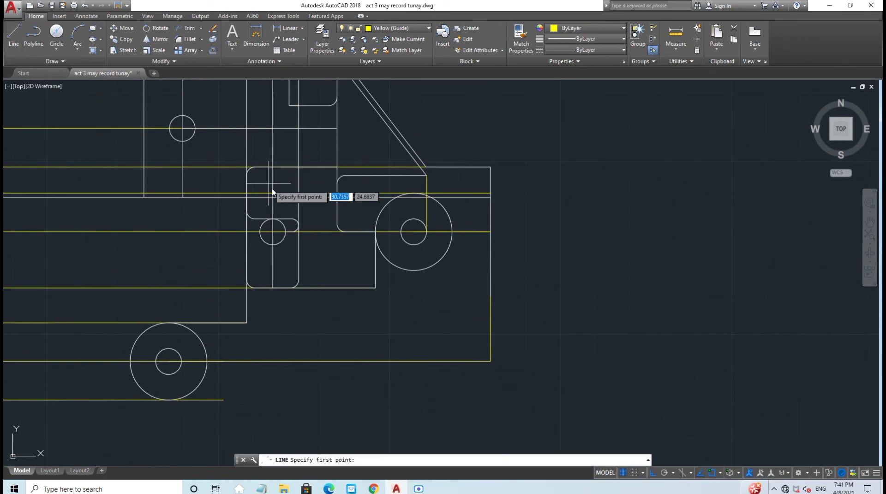
left_click(299, 197)
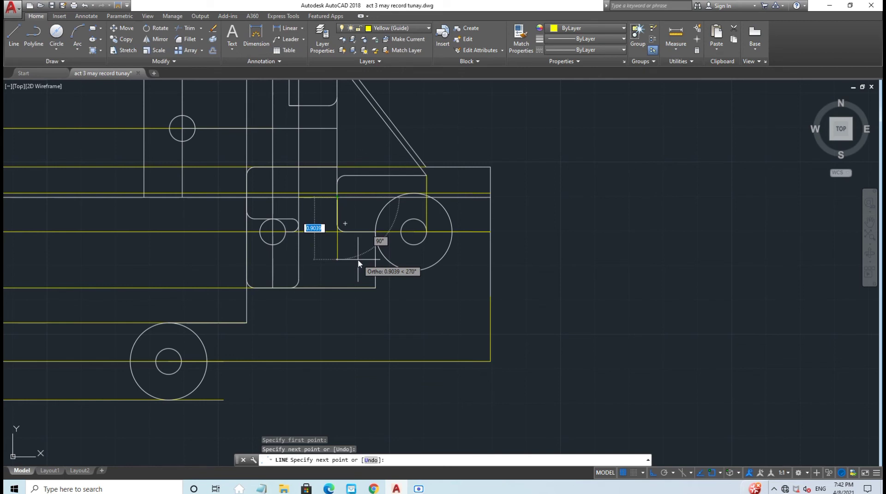
key("Escape")
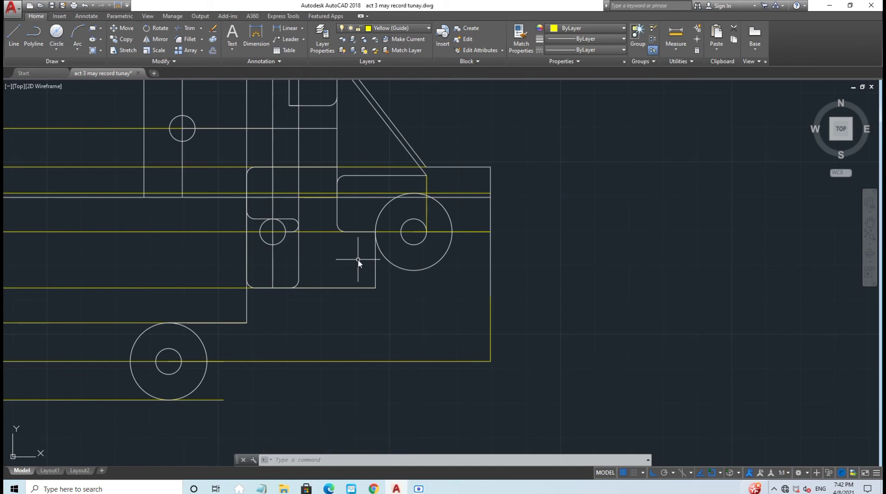
left_click(13, 37)
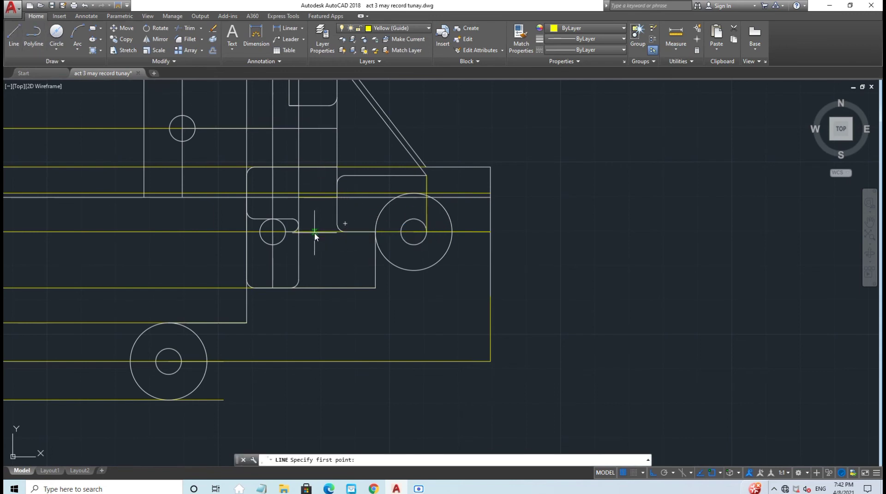
left_click(317, 199)
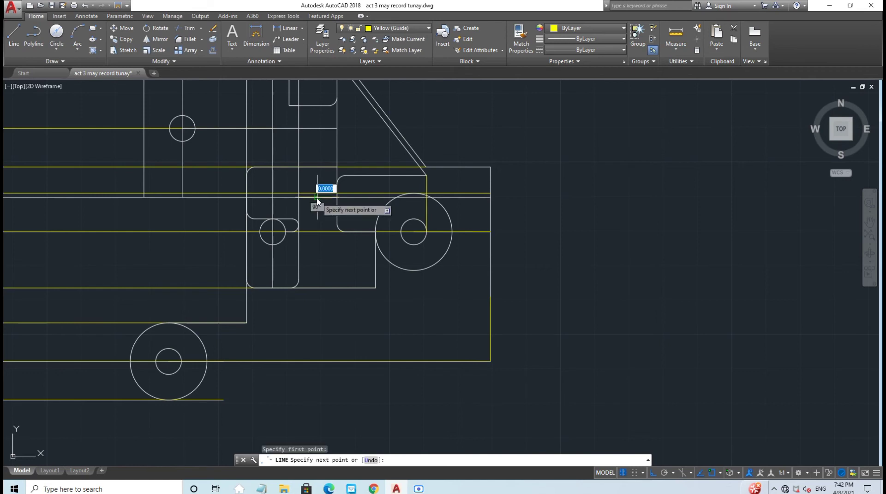
left_click(317, 363)
key("Escape")
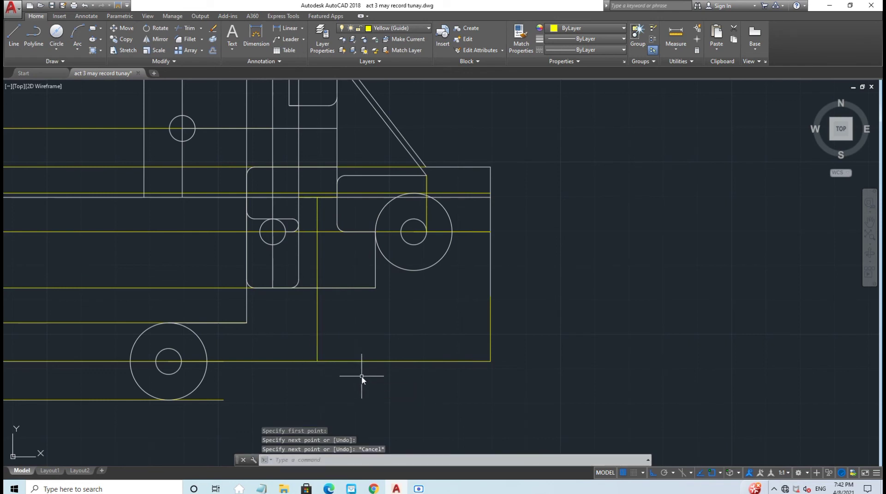
Step: Draw a vertical guide from the lower yellow line's end up to the corner
left_click(13, 37)
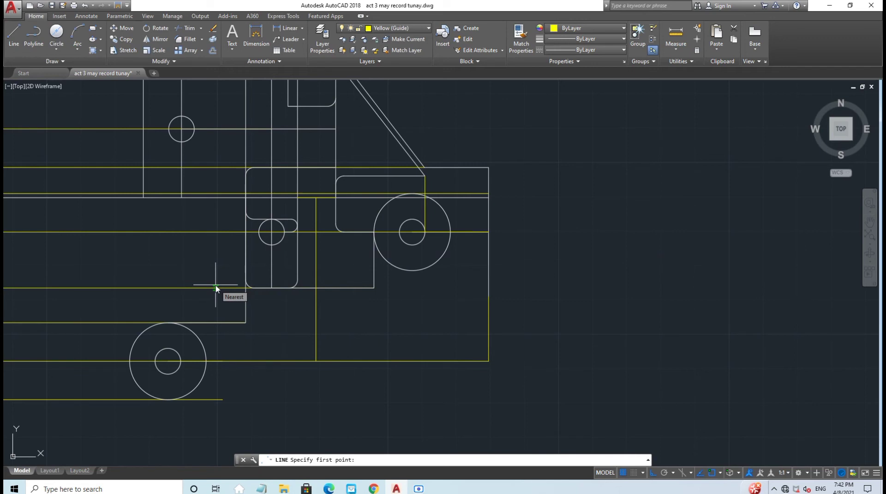
left_click(223, 362)
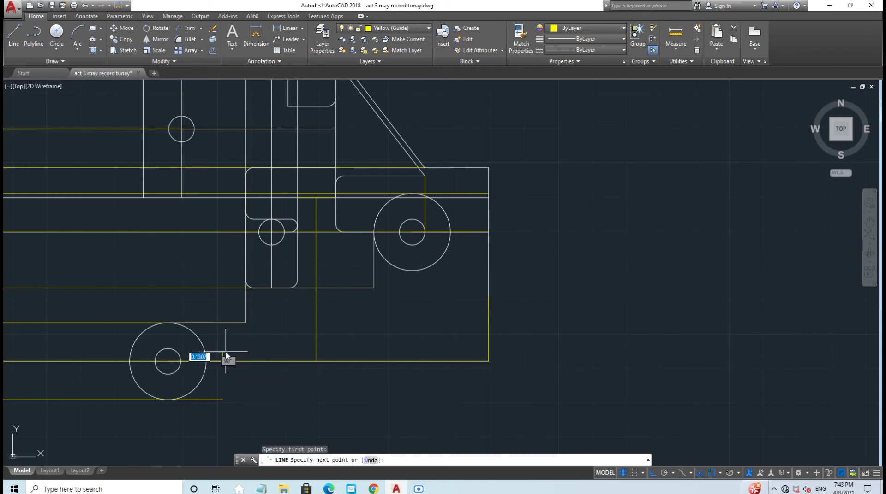
left_click(223, 323)
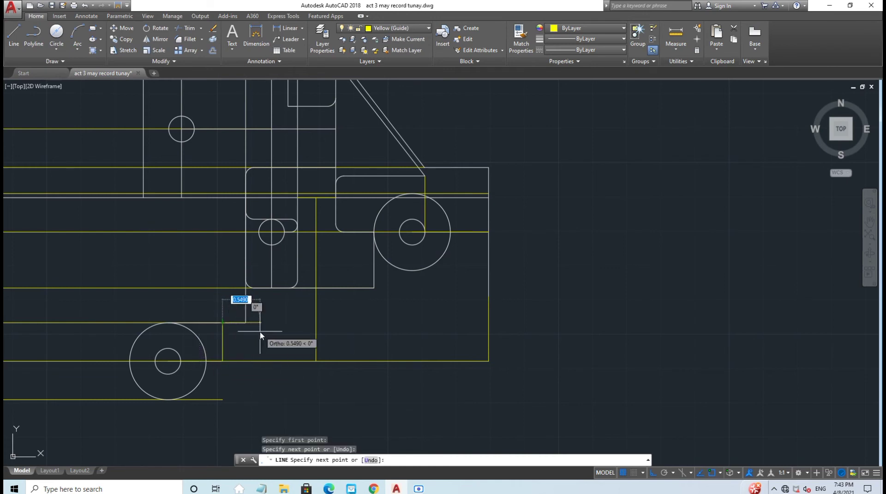
key("Escape")
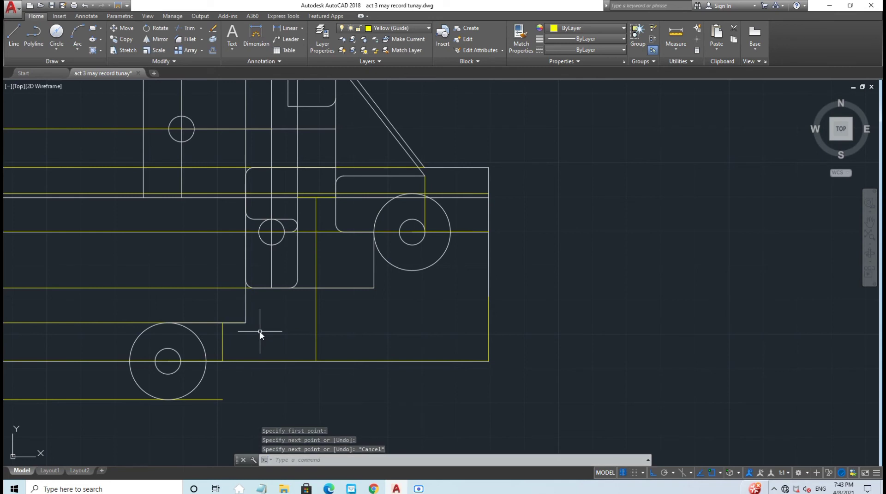
Step: Add a horizontal guide from the short vertical's midpoint, then zoom out to the whole part
left_click(14, 36)
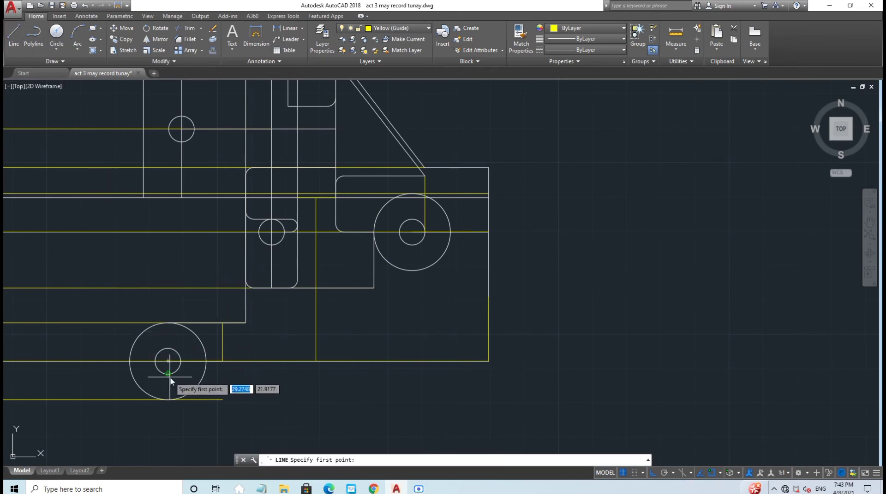
left_click(222, 343)
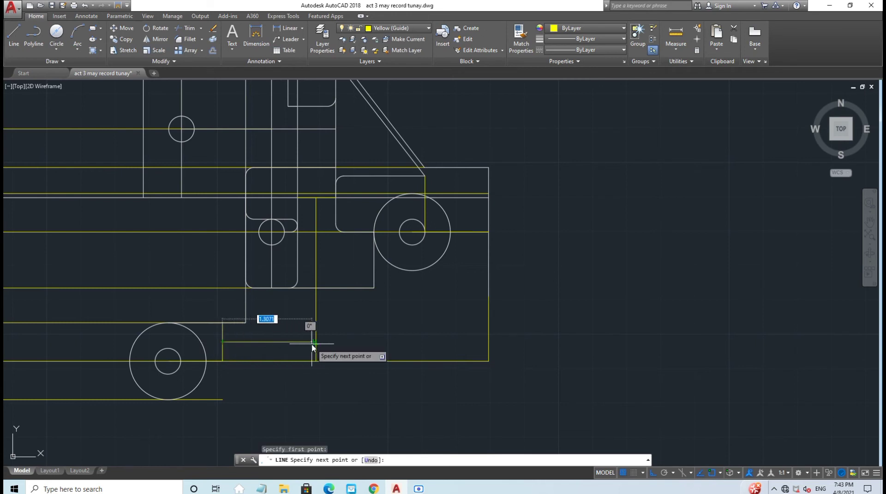
key("Escape")
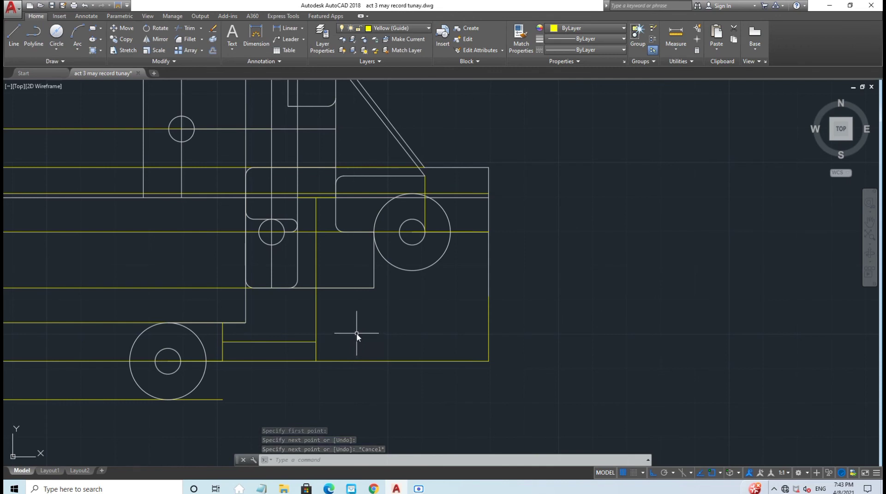
scroll(356, 333, "down", 1)
mouse_move(378, 327)
middle_mouse_down()
mouse_move(373, 345)
mouse_move(357, 345)
middle_mouse_up()
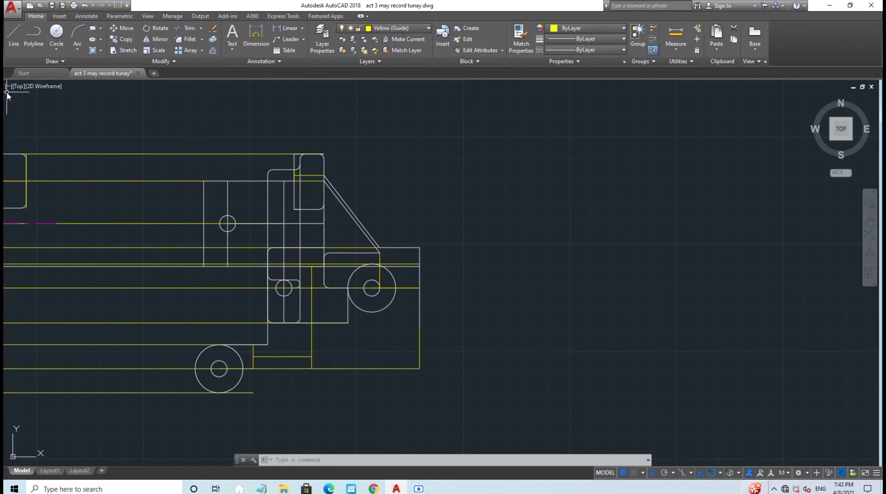
left_click(423, 28)
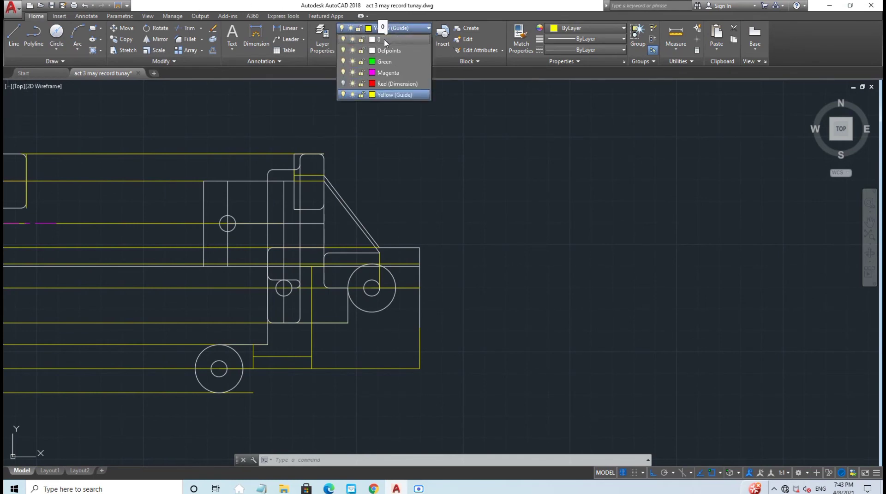
Step: On layer 0, draw a 0.80 bottom edge below the wheel and a vertical edge up to the guide corner
left_click(384, 39)
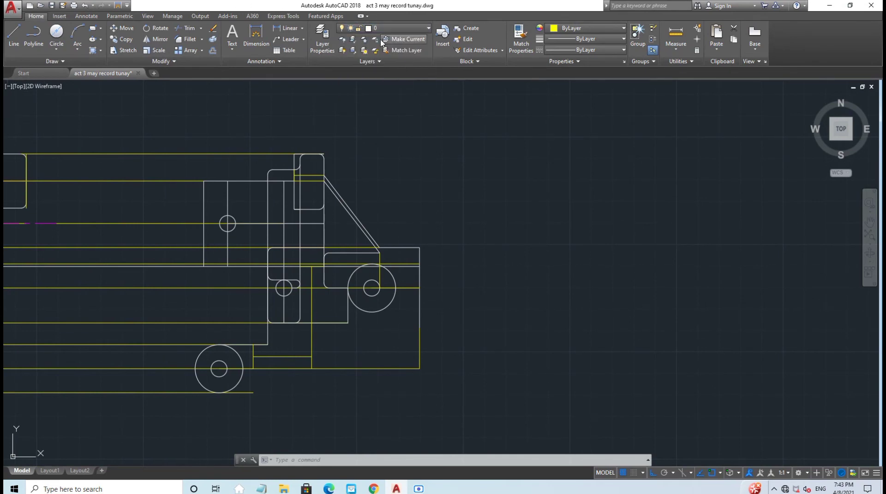
left_click(14, 36)
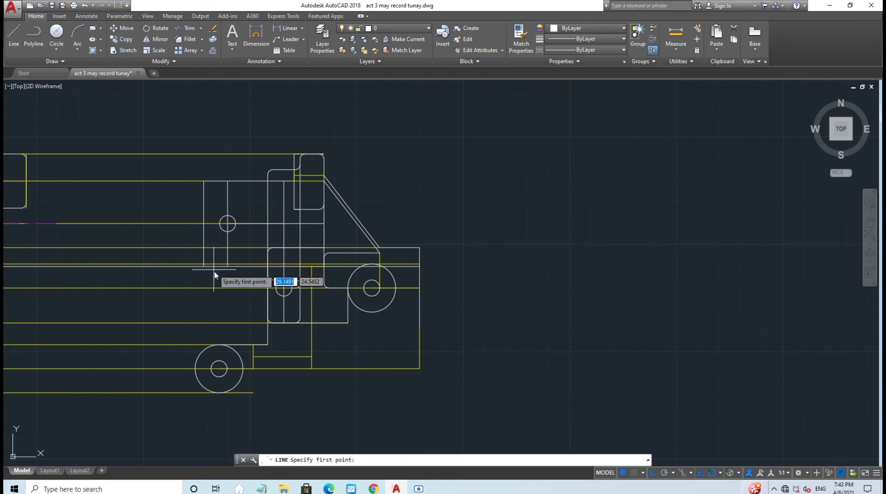
scroll(292, 415, "up", 5)
left_click(107, 360)
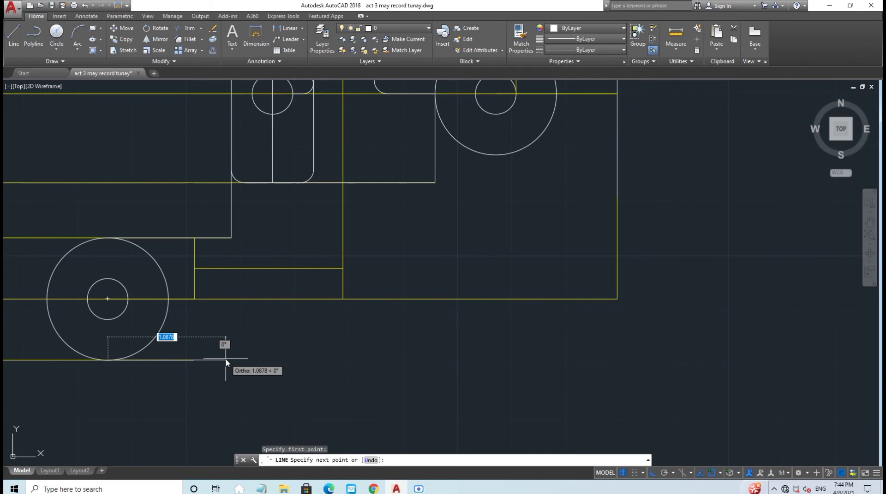
scroll(226, 363, "up", 3)
scroll(226, 363, "down", 1)
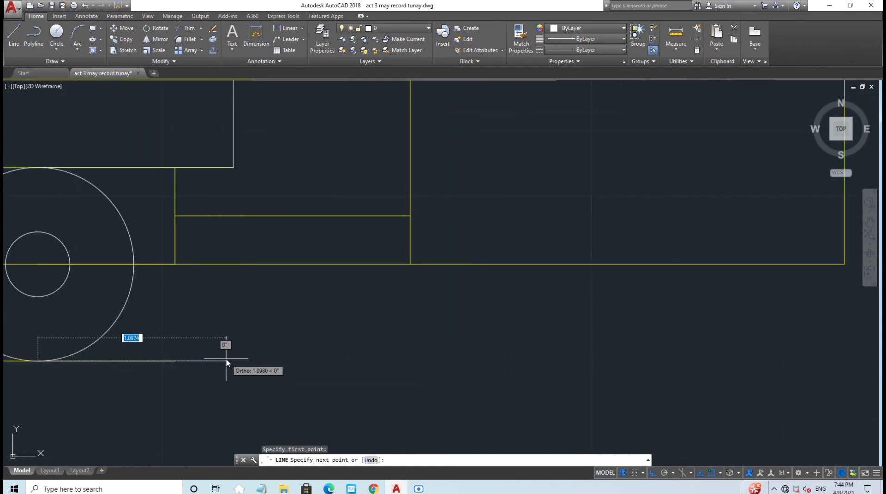
type("0.80")
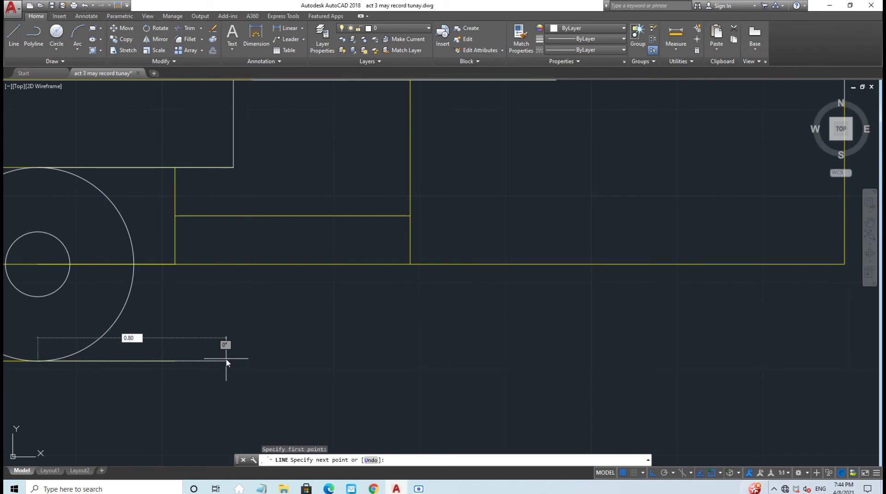
key("Return")
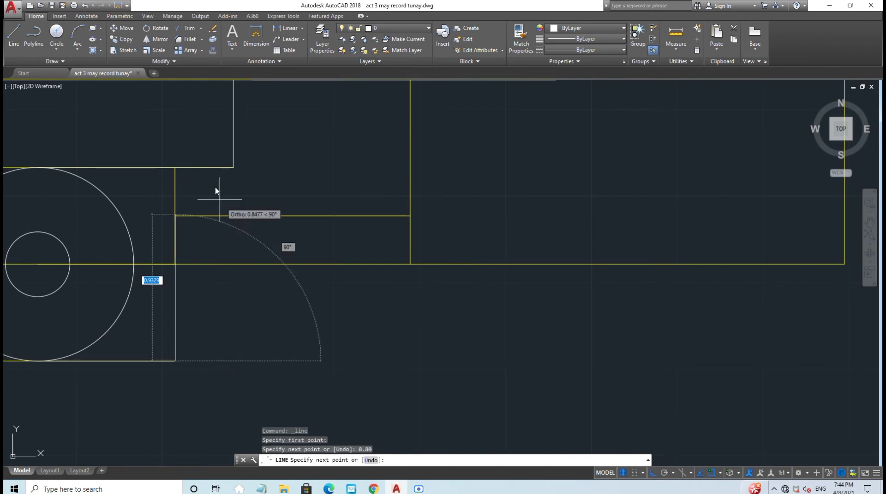
left_click(174, 168)
key("Escape")
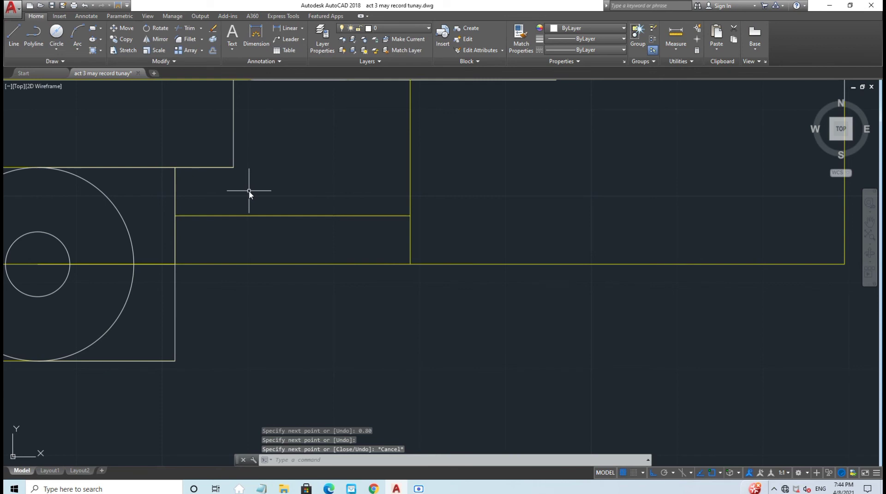
scroll(249, 191, "down", 2)
middle_click_drag(263, 264, 243, 327)
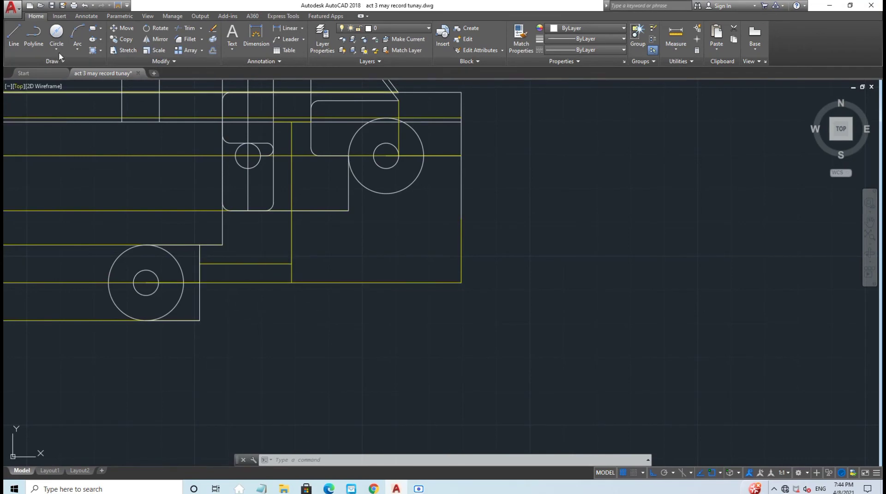
Step: Draw a start-end-radius arc from the bottom outline corner to the guide corner, radius 1.76
left_click(77, 50)
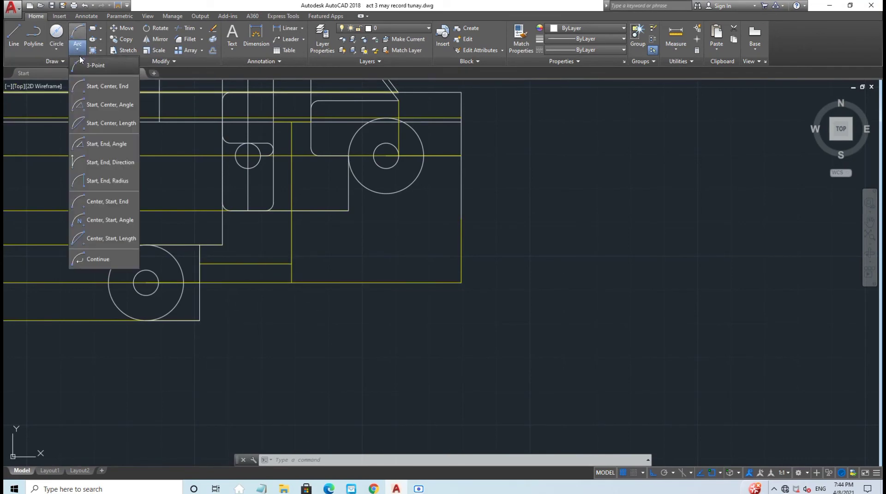
left_click(115, 181)
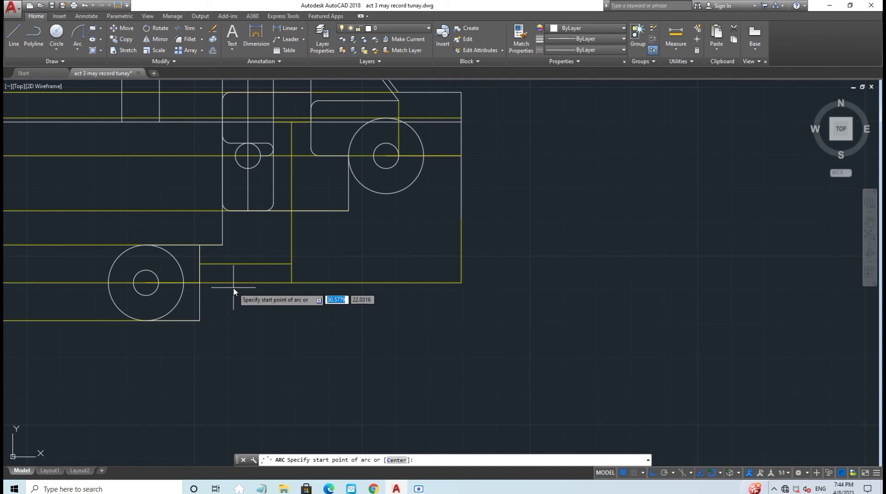
left_click(200, 321)
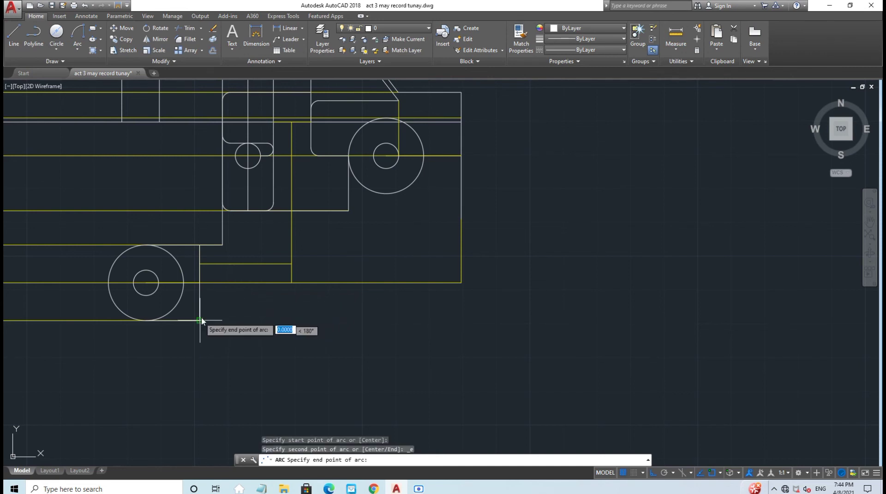
left_click(292, 264)
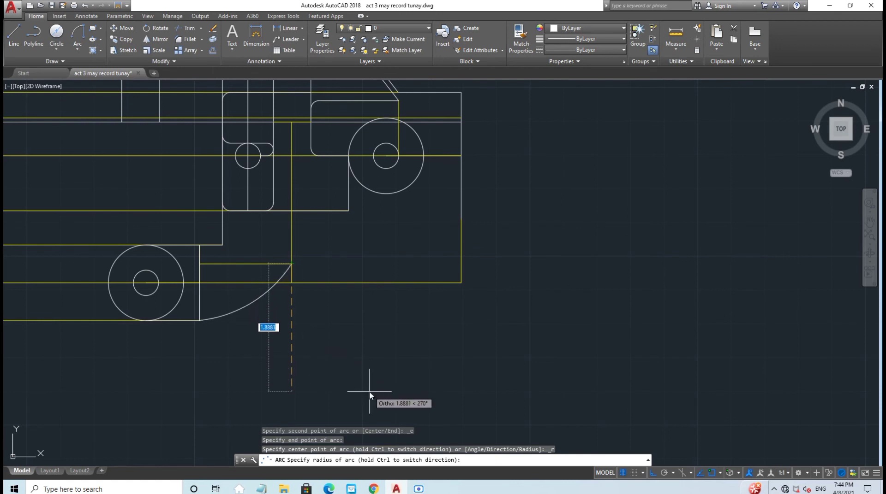
type("1.76")
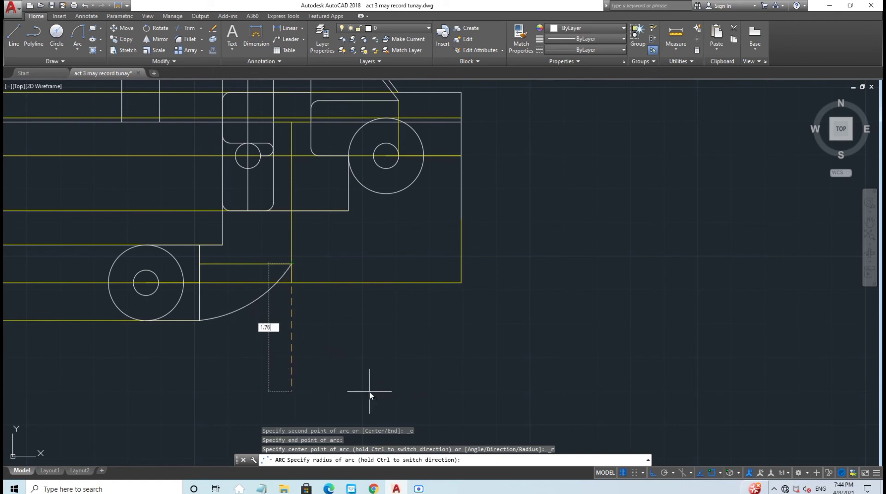
key("Return")
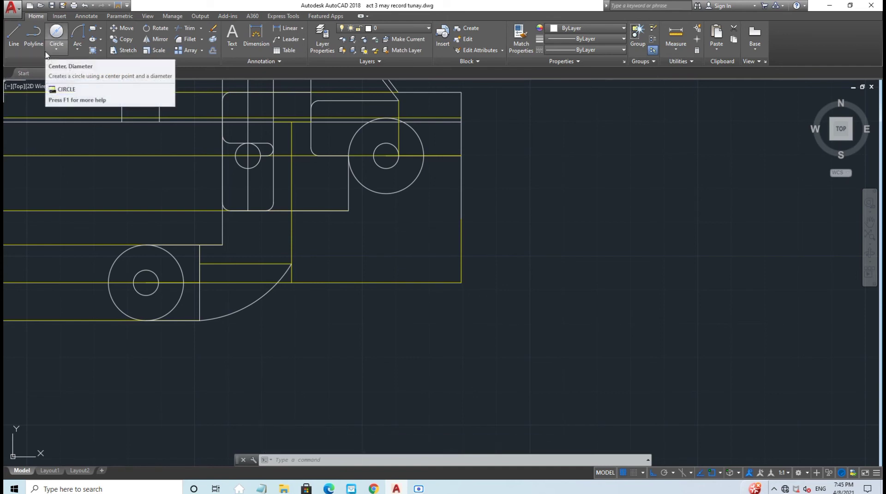
Step: Redraw the arc from the guide intersection to the corner below with a 1.50 radius
left_click(54, 32)
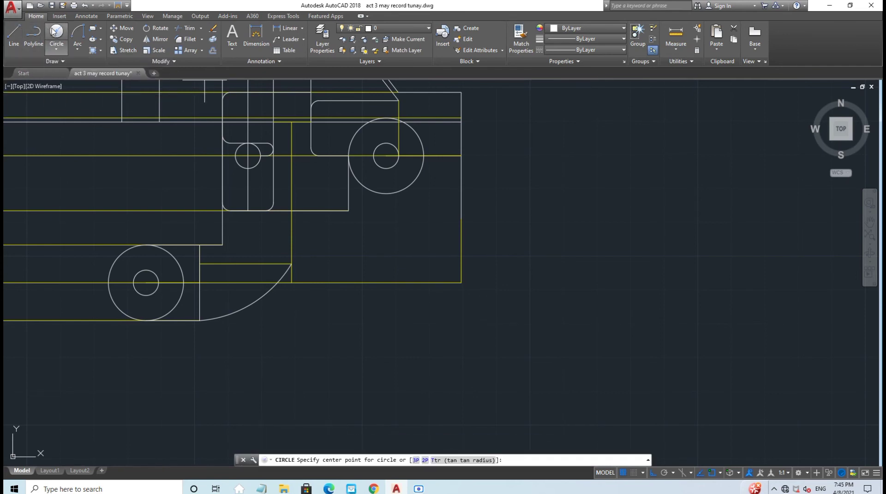
left_click(77, 32)
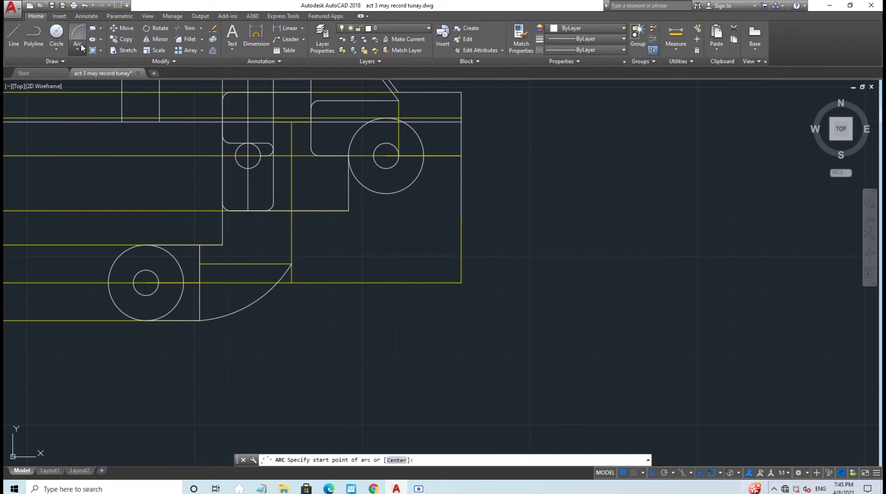
left_click(77, 49)
left_click(114, 180)
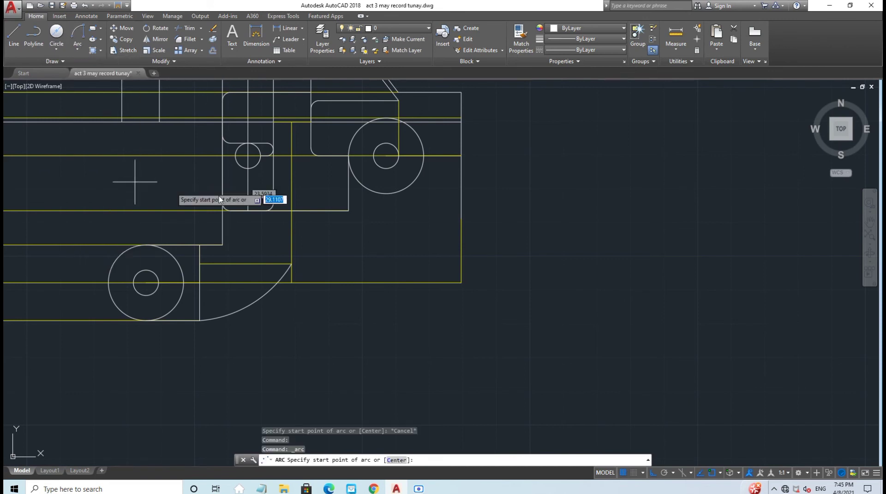
left_click(348, 211)
left_click(291, 264)
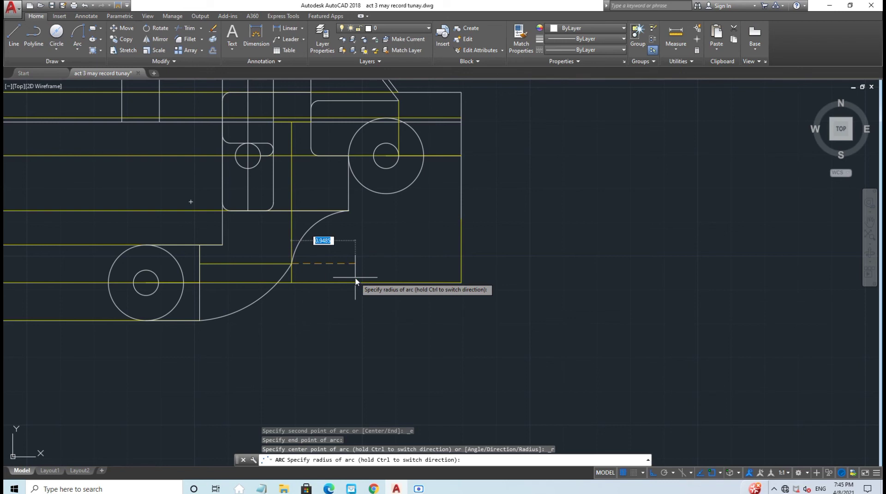
type("1.50")
key("Return")
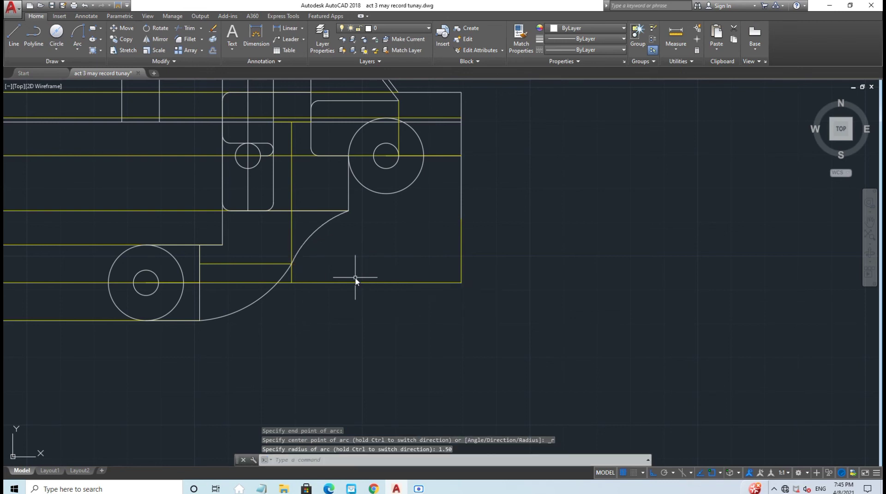
key("Escape")
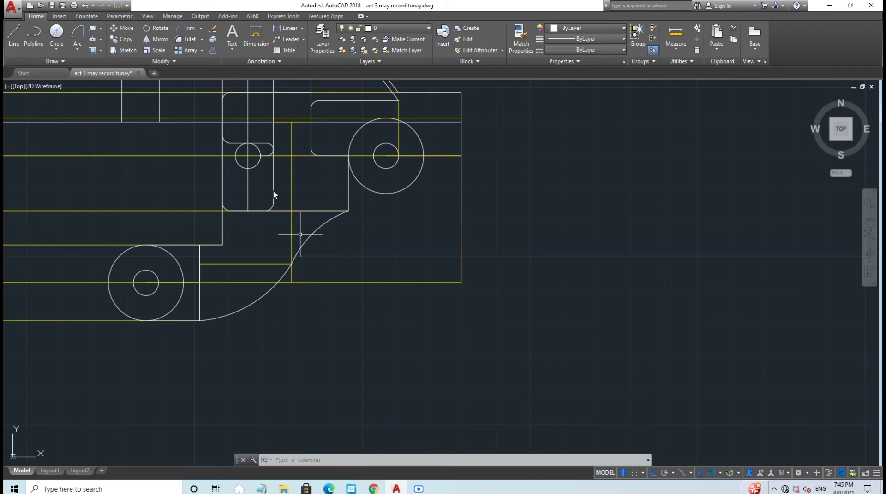
Step: Draw a horizontal line from the outline's right edge leftward to near the arc, then select it
left_click(14, 35)
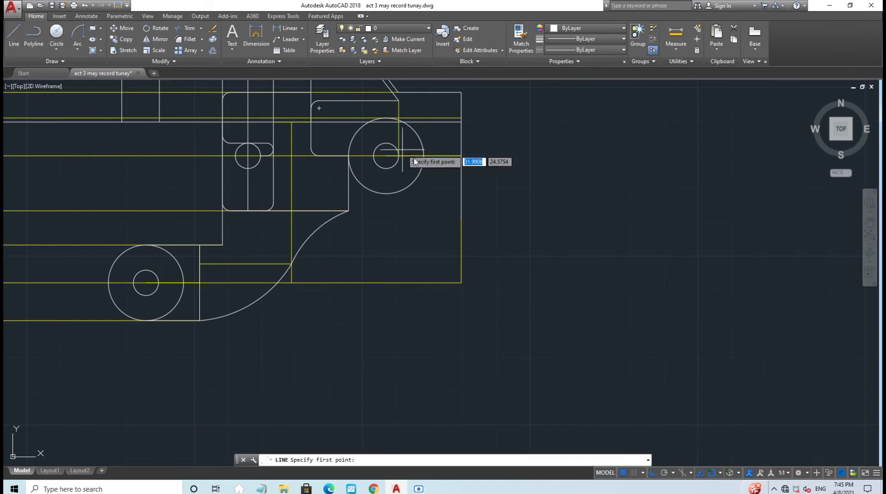
left_click(461, 219)
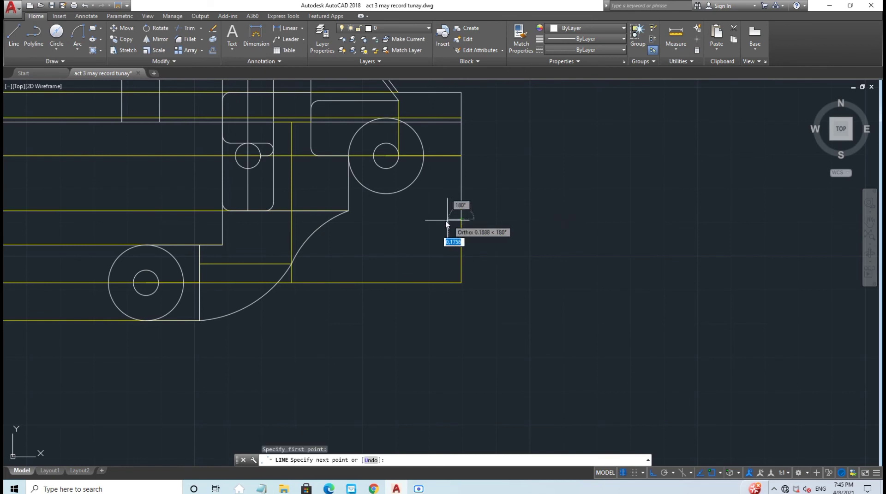
left_click(322, 225)
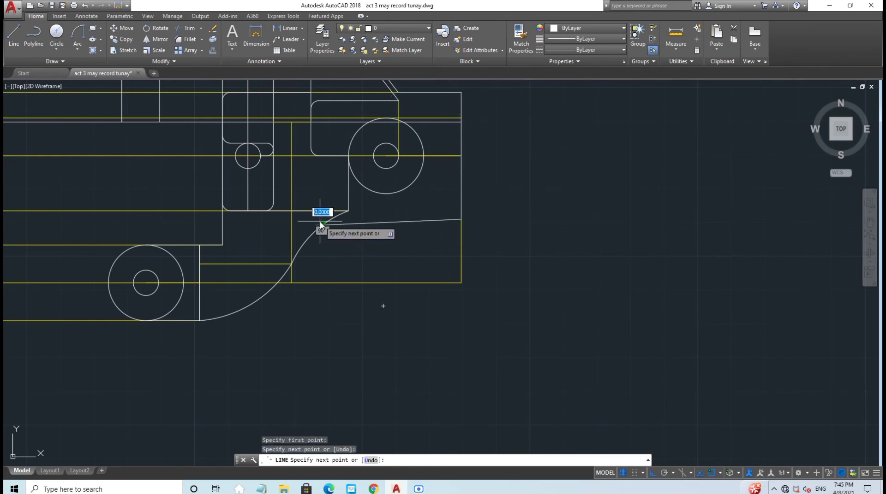
key("Escape")
left_click(361, 223)
Step: Erase the misplaced line and draw a horizontal line from the outline's right edge past the arc
key("Delete")
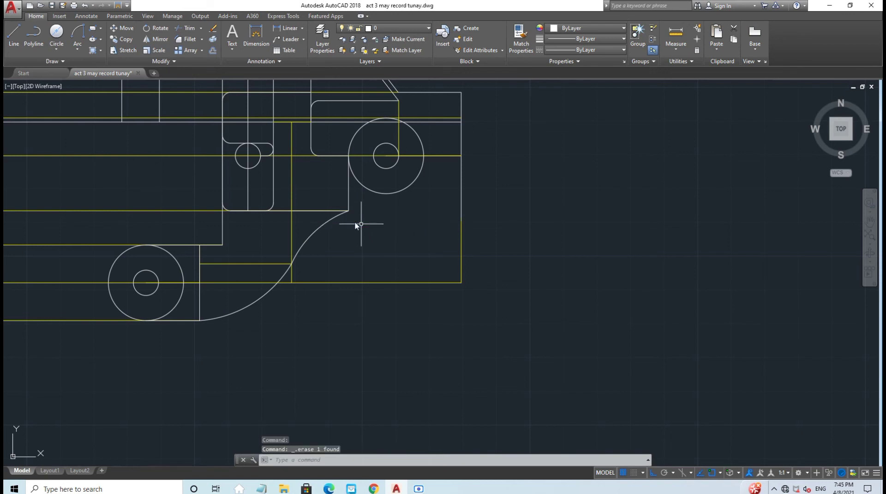
left_click(13, 36)
scroll(420, 180, "up", 2)
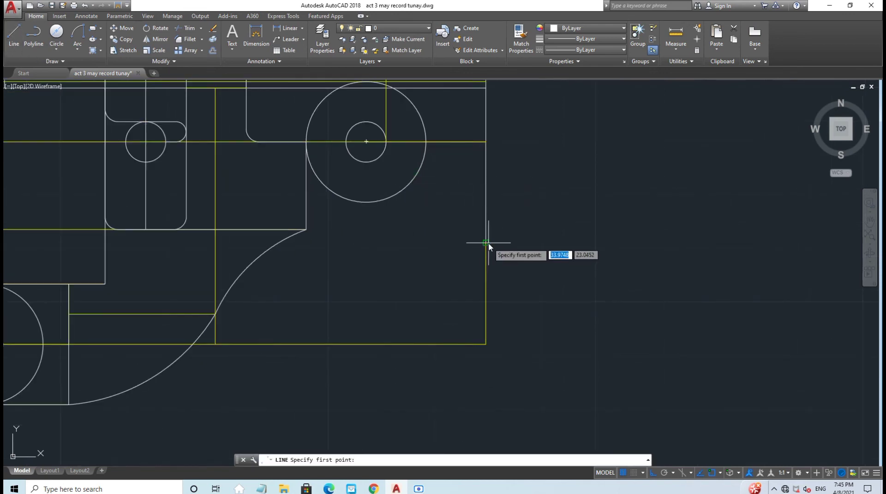
left_click(488, 246)
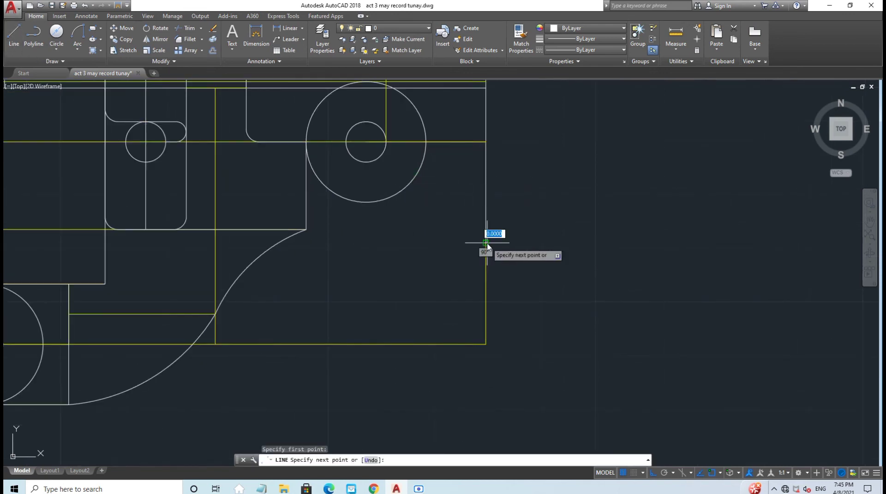
left_click(263, 243)
key("Escape")
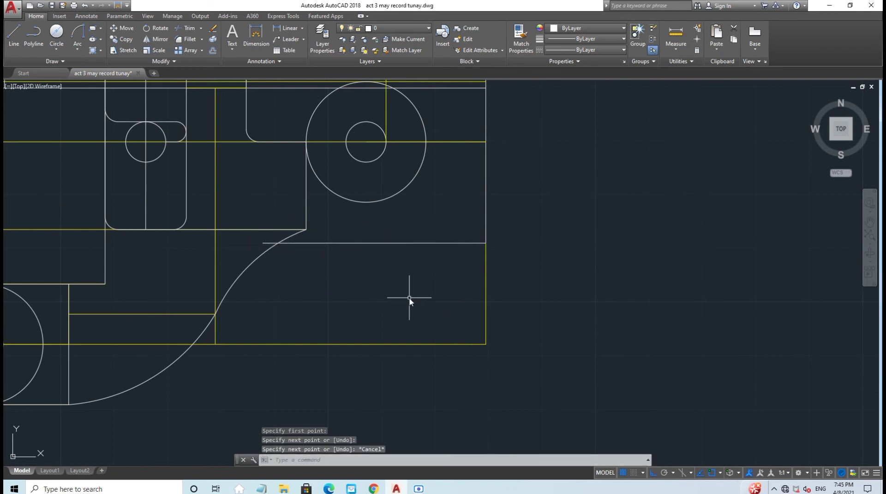
Step: Trim the stub left of the arc so the edge ends exactly on it
left_click(179, 27)
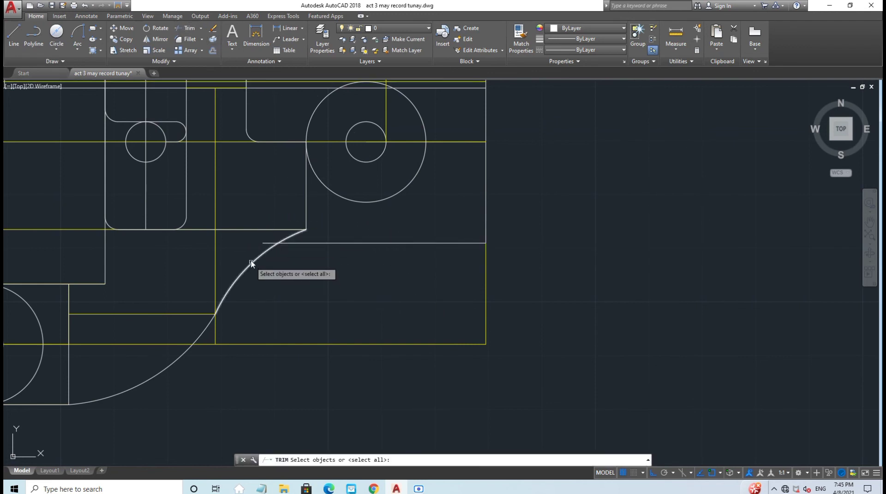
key("Return")
left_click(268, 243)
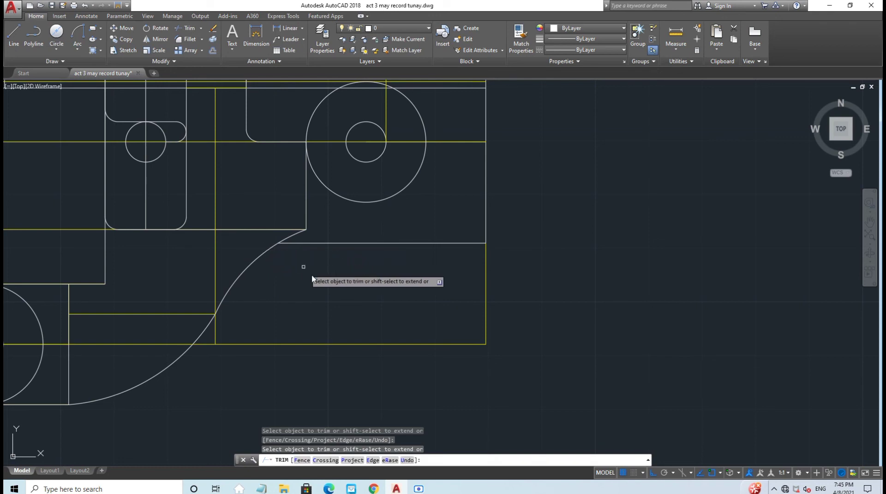
key("Escape")
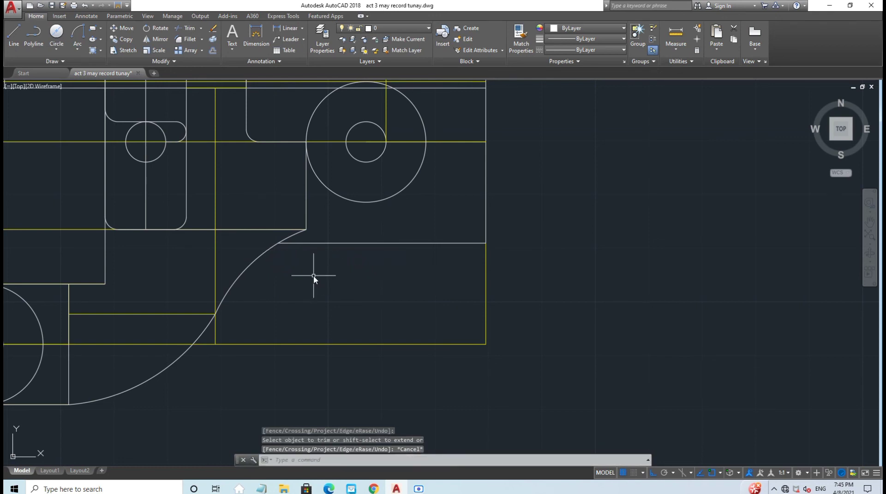
scroll(313, 275, "down", 4)
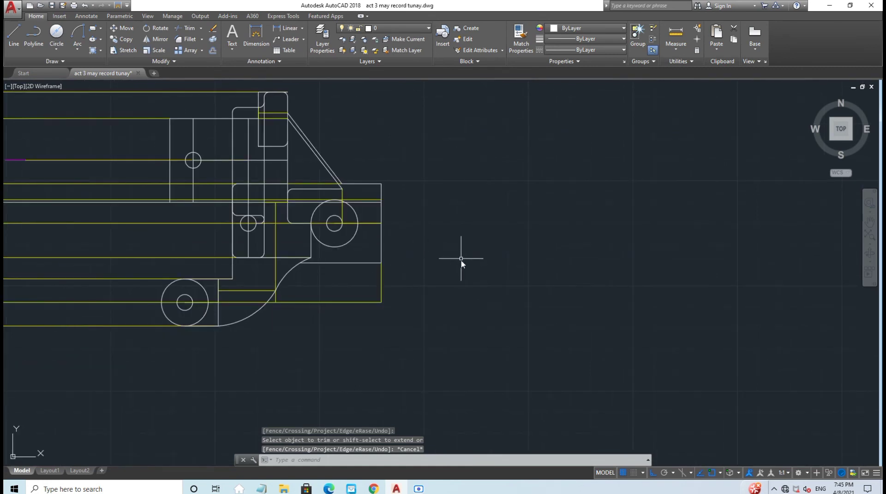
middle_click_drag(463, 257, 519, 315)
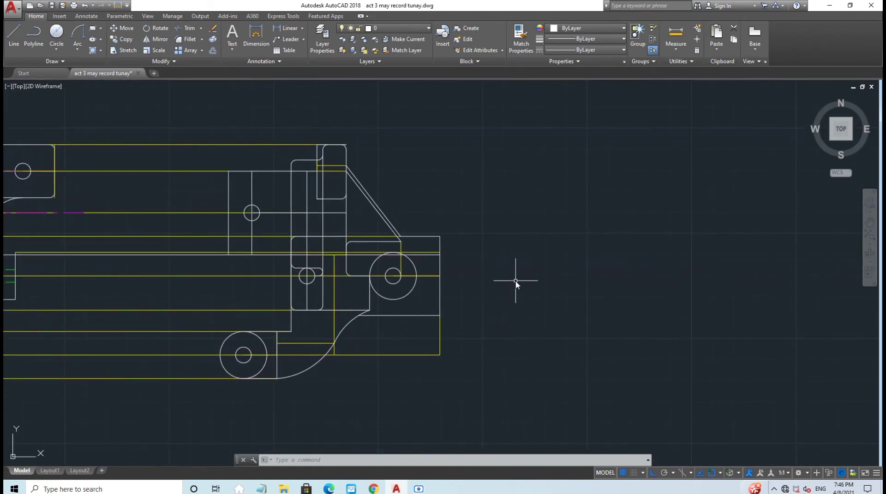
scroll(515, 281, "down", 2)
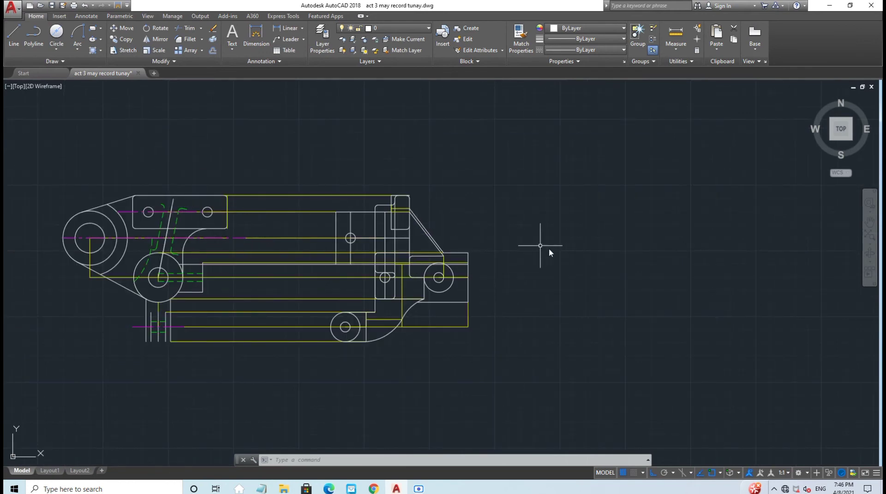
scroll(551, 251, "up", 2)
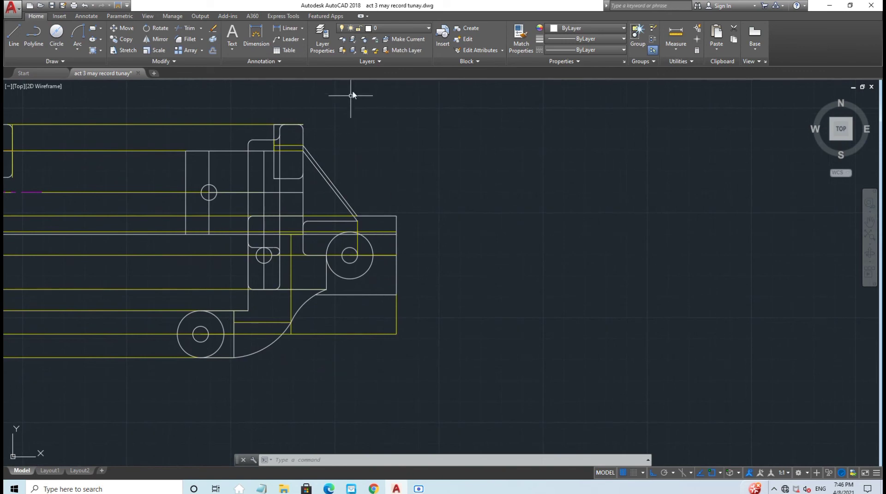
Step: On layer Magenta, draw a 3.9-long centerline left from the yellow guide's end, then make Green current
left_click(392, 28)
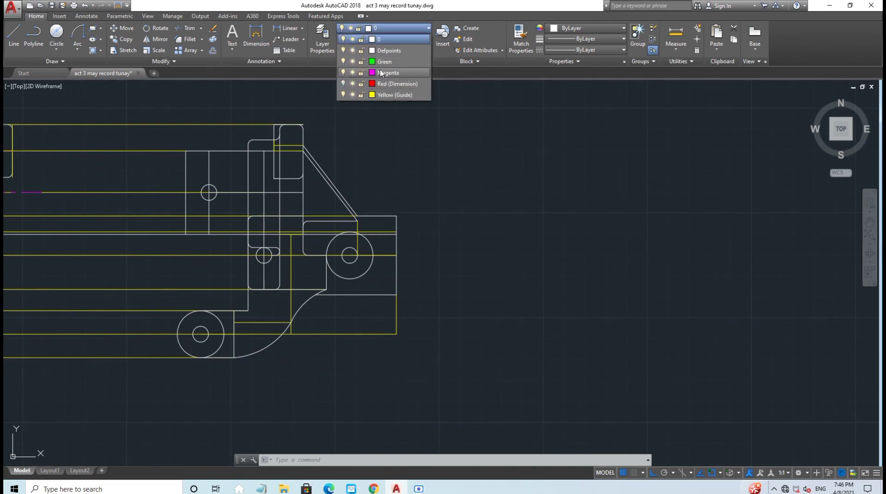
left_click(388, 73)
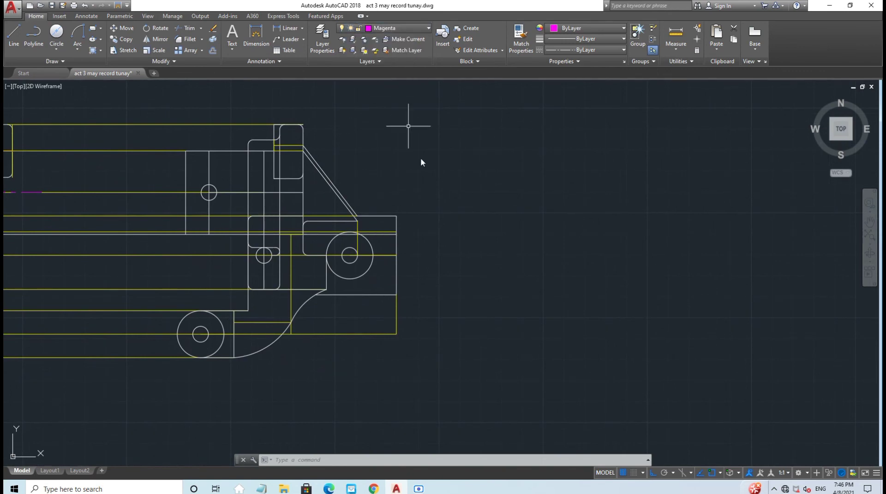
left_click(12, 43)
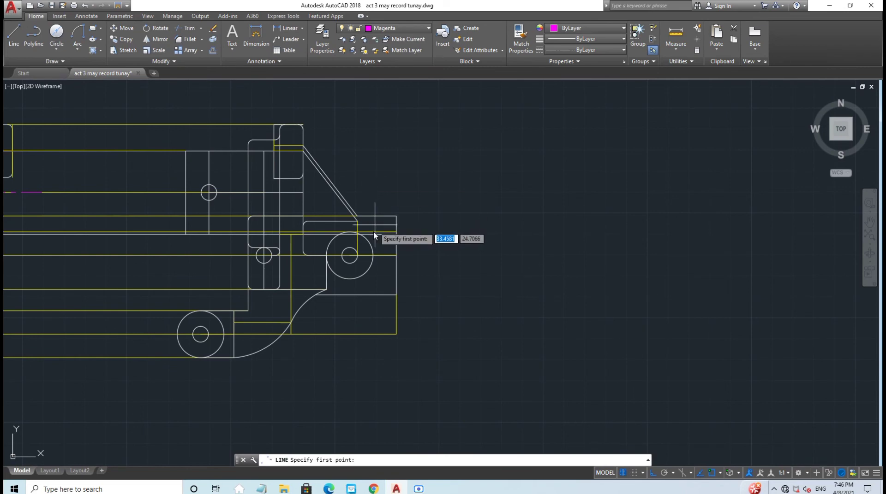
left_click(397, 255)
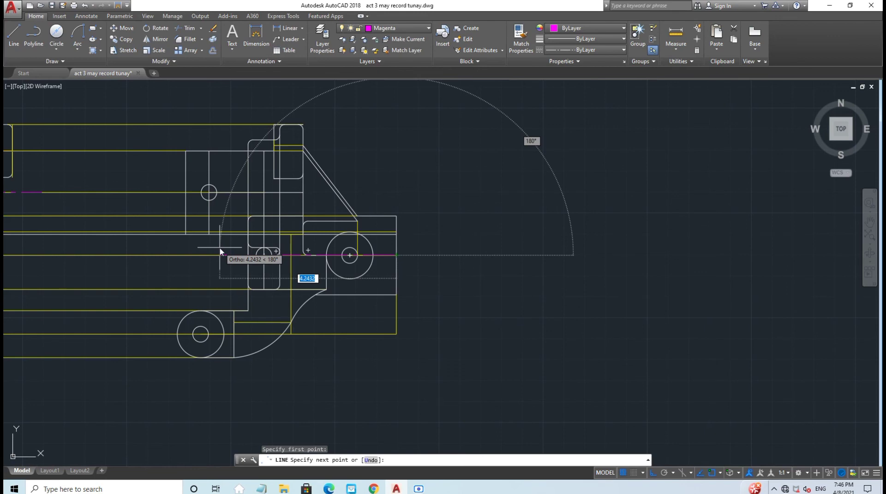
type("3.9")
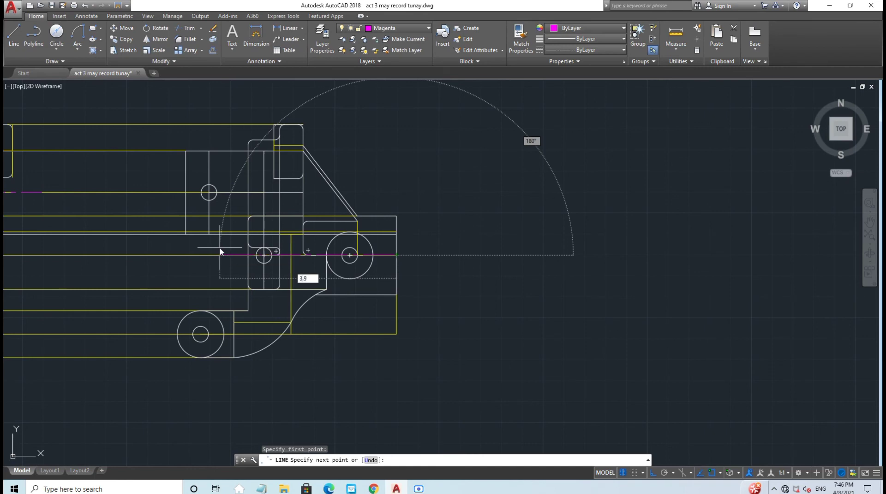
key("Return")
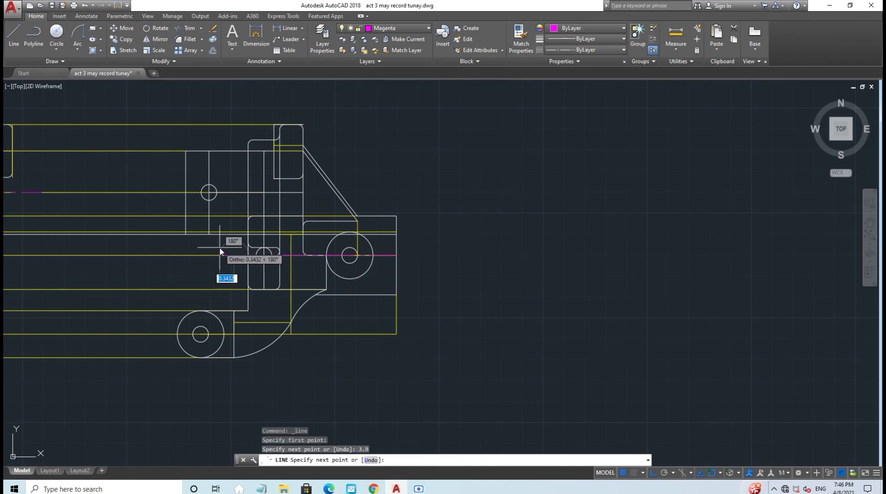
key("Escape")
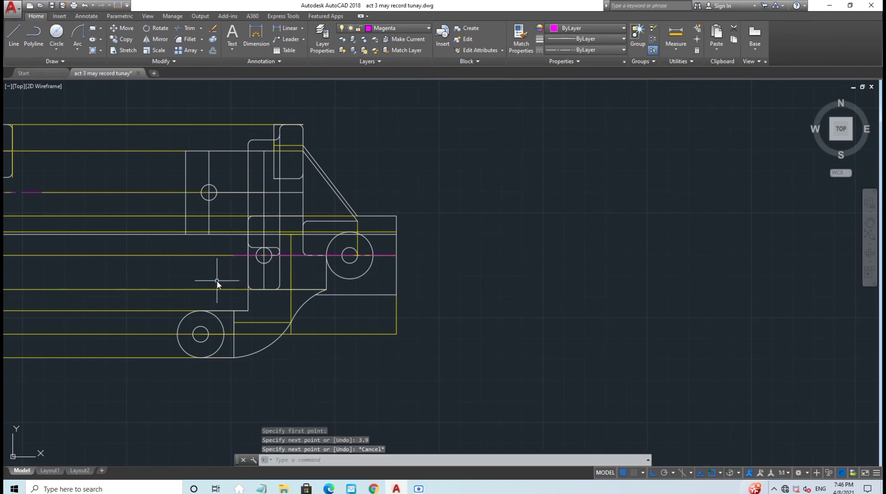
scroll(216, 286, "up", 2)
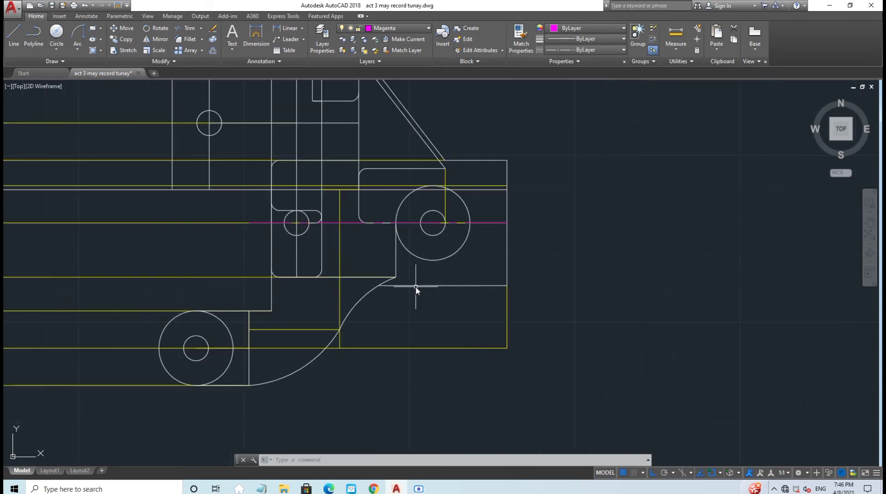
left_click(393, 28)
left_click(385, 43)
Step: On Yellow (Guide), draw vertical lines from the small circle's top and bottom to the big circle's edges
left_click(393, 28)
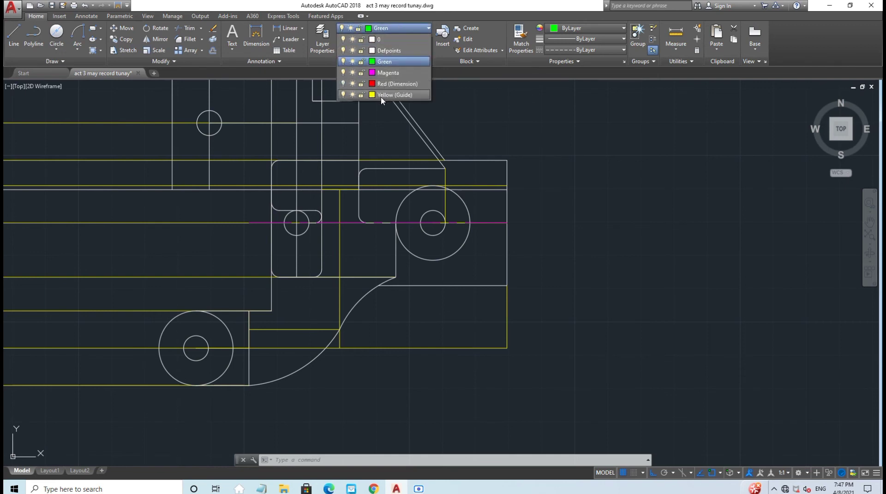
left_click(392, 95)
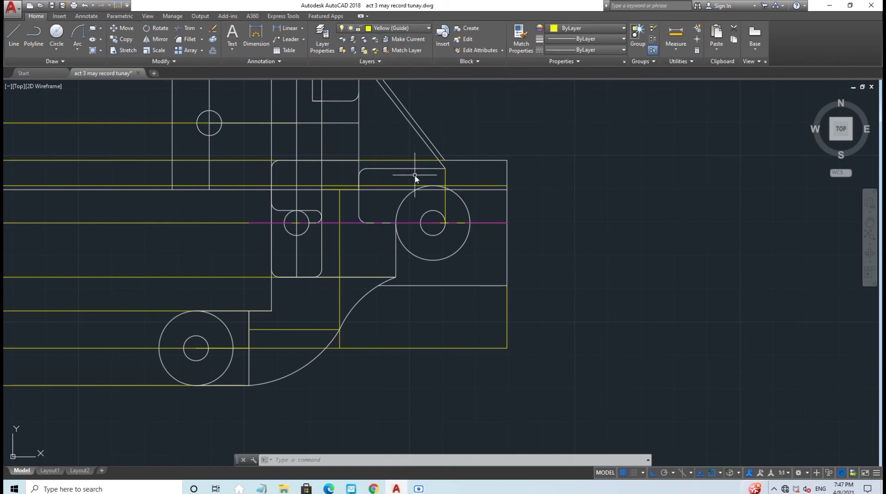
scroll(450, 224, "up", 2)
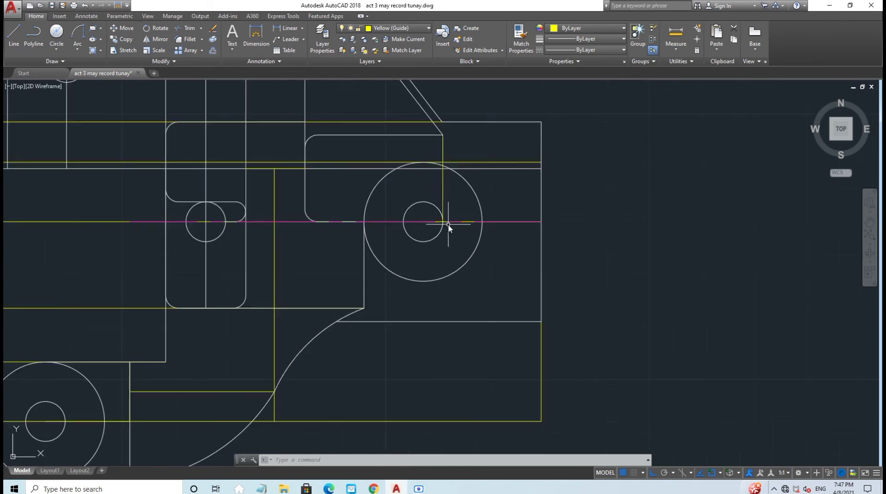
left_click(11, 33)
left_click(422, 202)
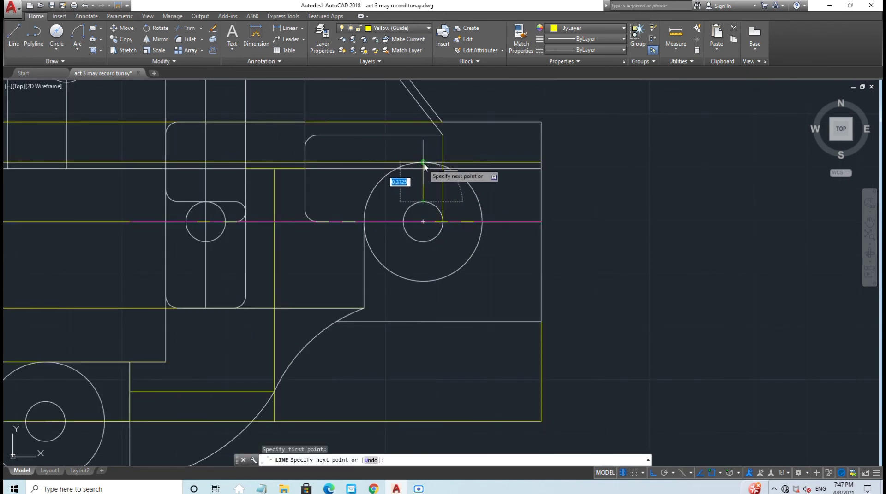
left_click(423, 165)
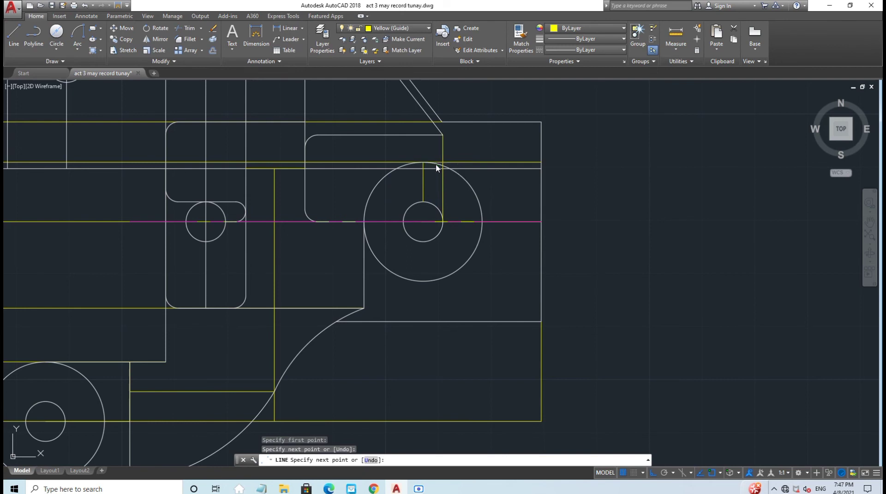
key("Escape")
left_click(13, 35)
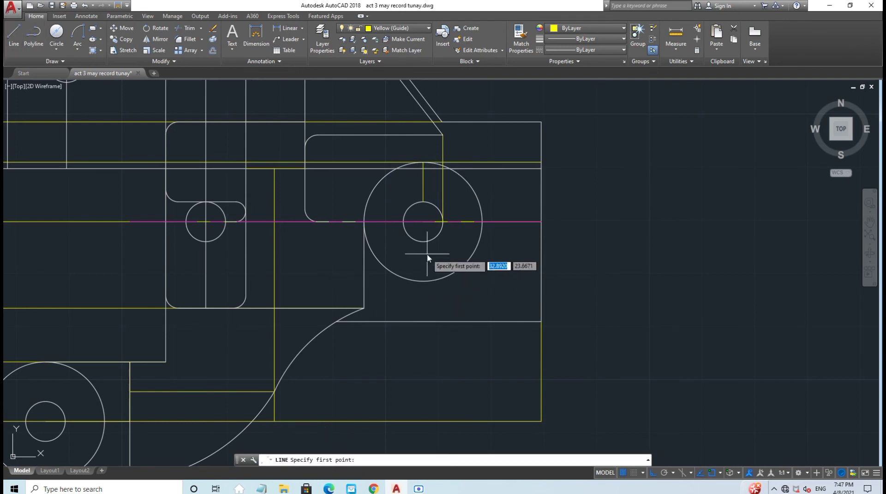
left_click(422, 241)
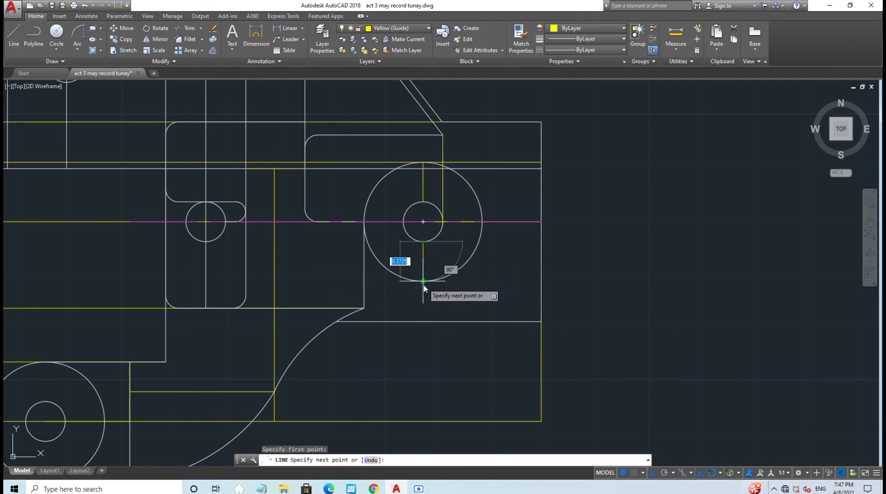
left_click(422, 282)
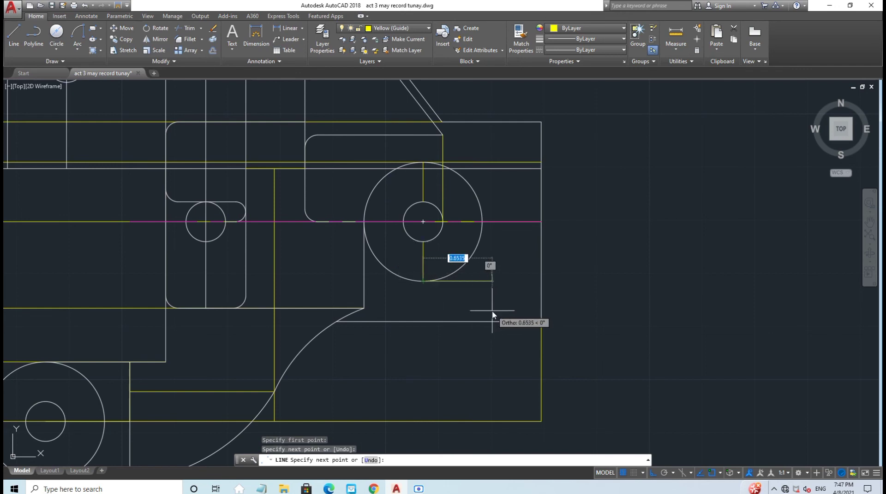
key("Escape")
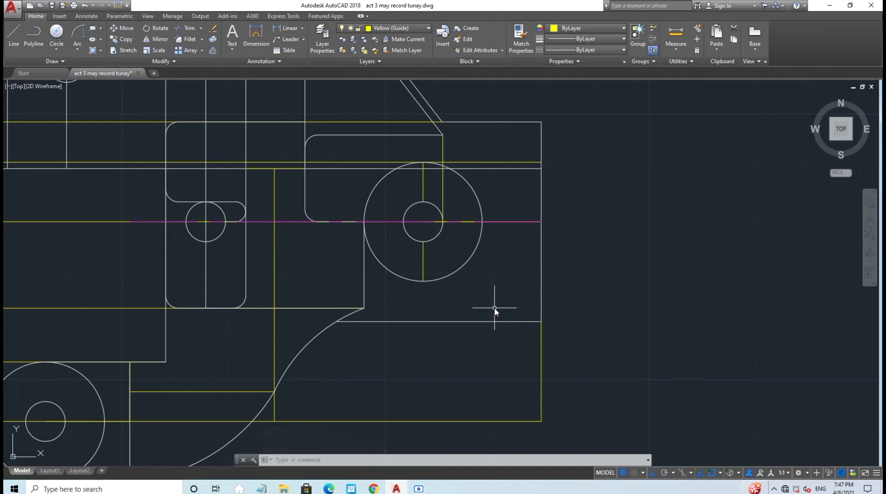
left_click(396, 28)
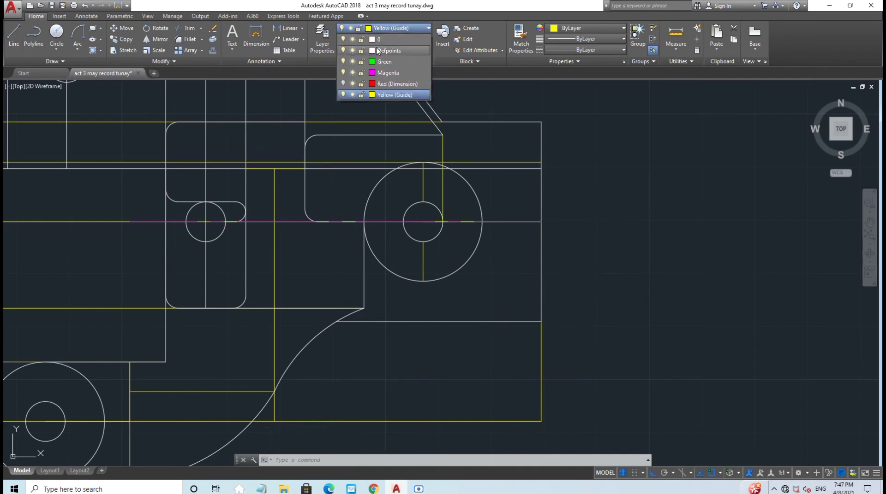
Step: On layer Green, draw the upper hidden line above the circle's centre, stretched left to the slot
left_click(388, 54)
left_click(14, 35)
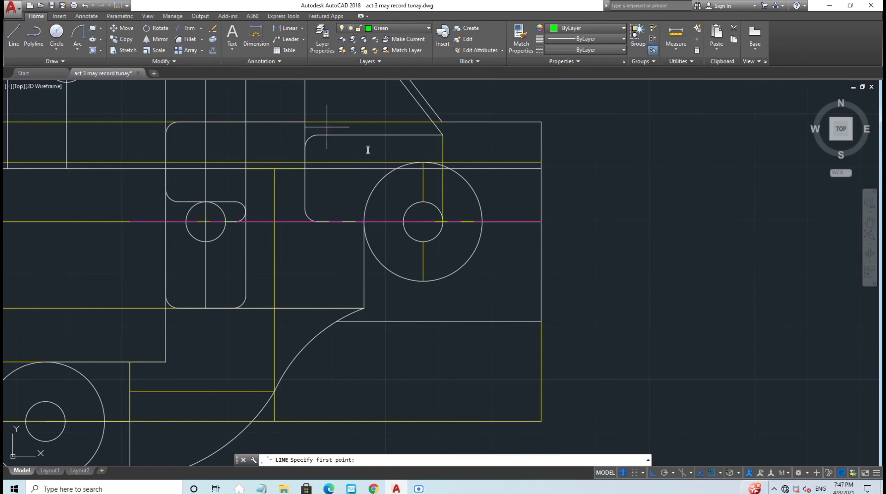
left_click(422, 181)
left_click(538, 182)
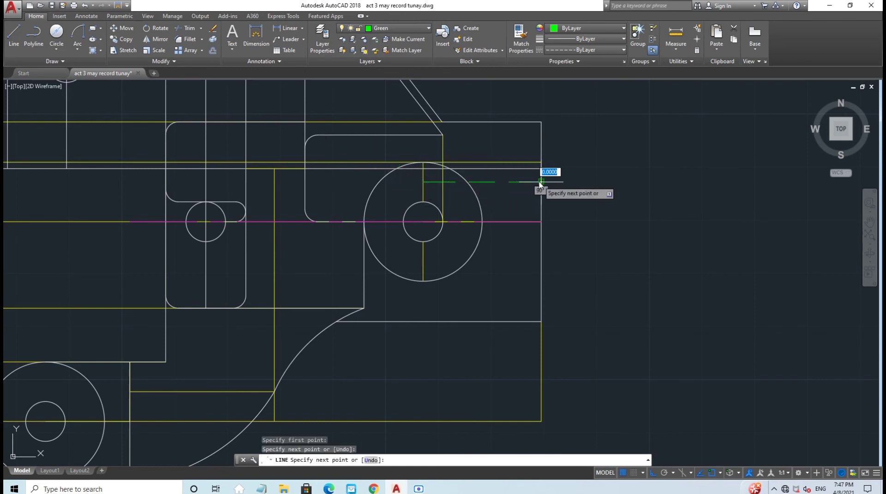
key("Escape")
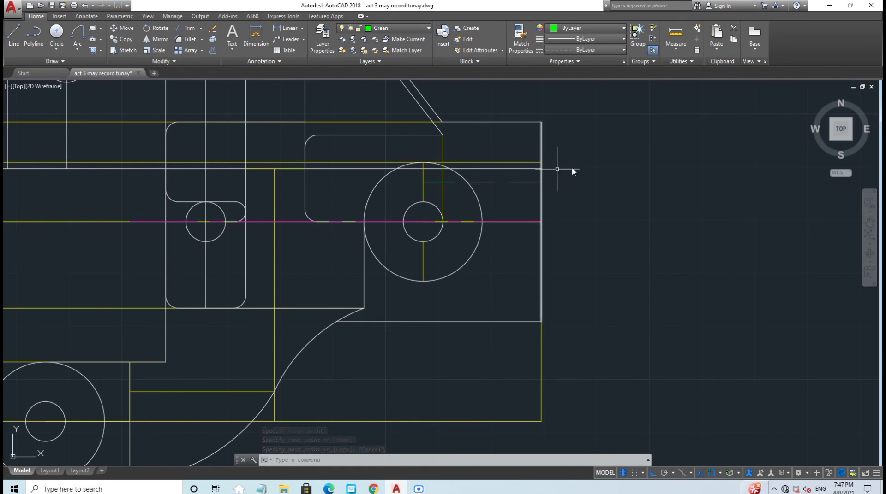
left_click(437, 182)
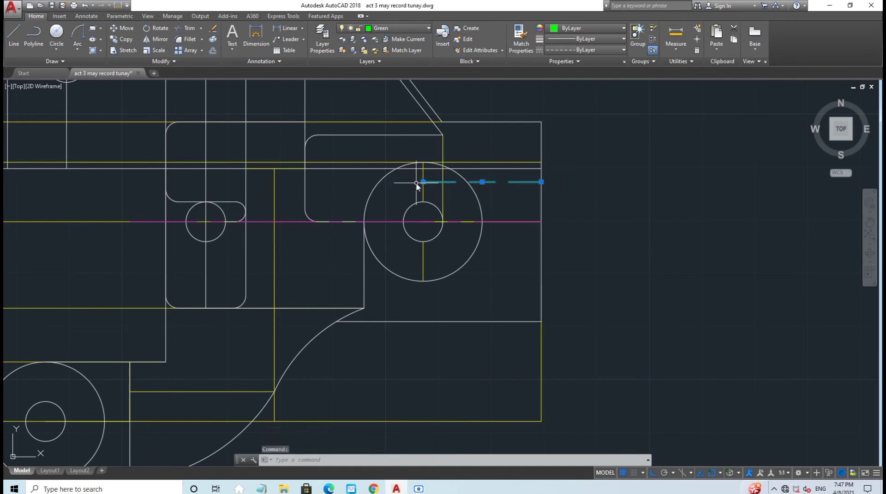
left_click(423, 181)
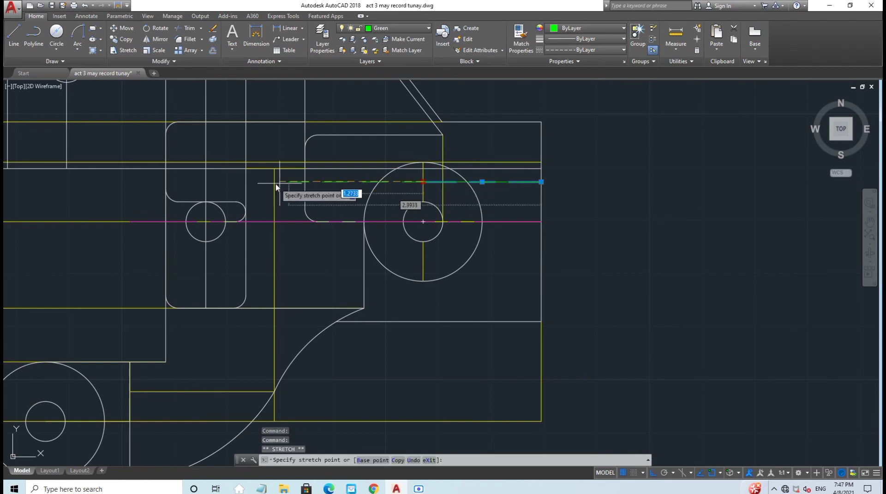
left_click(172, 183)
key("Escape")
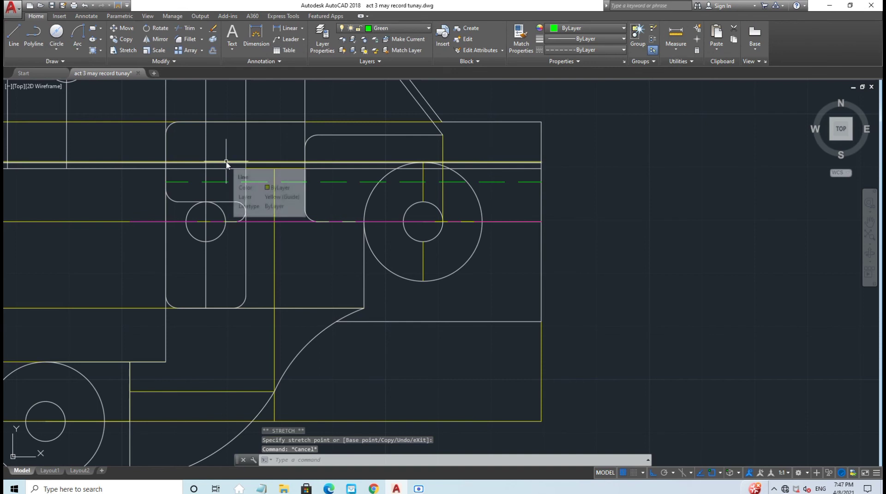
Step: Draw the lower green hidden line below the centre and stretch it left to the slot
left_click(13, 35)
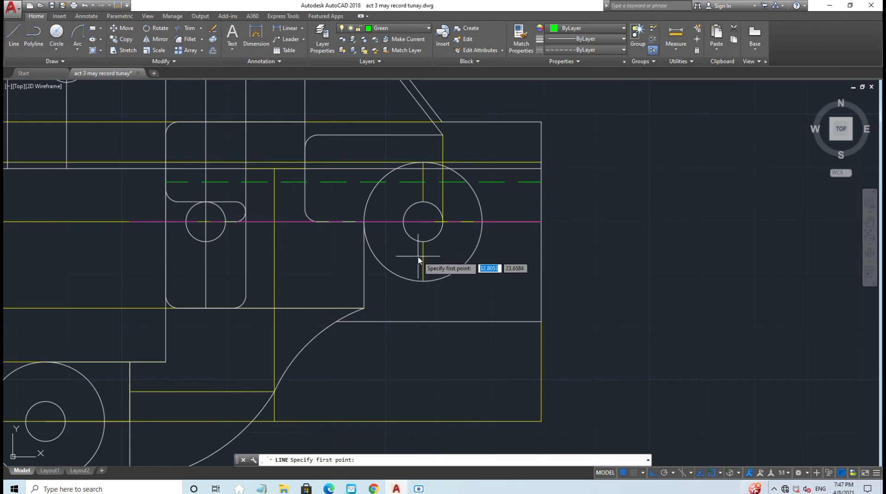
left_click(422, 262)
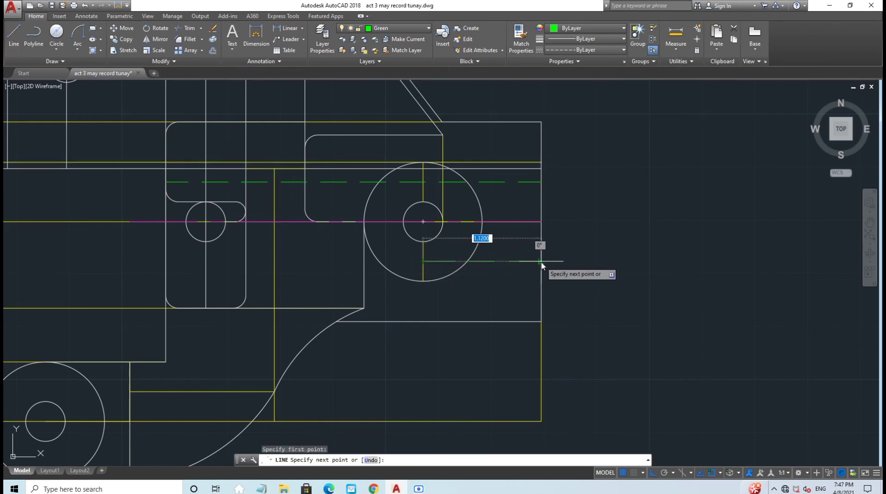
key("Escape")
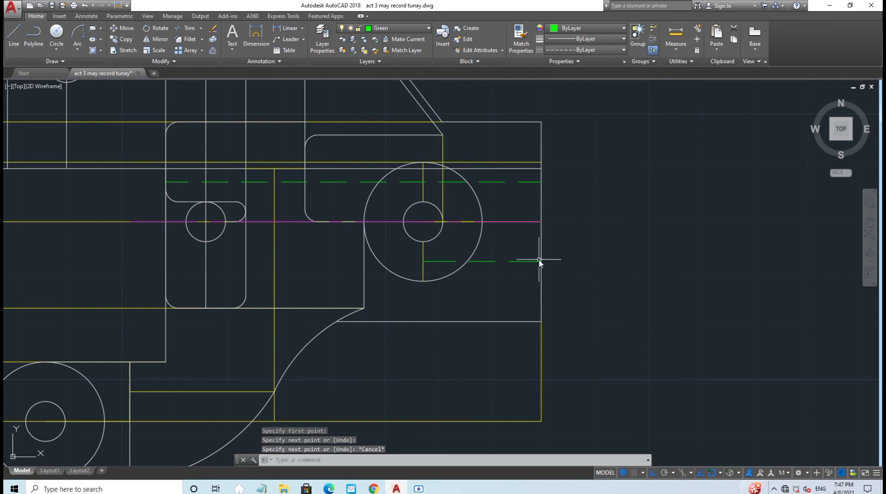
left_click(445, 261)
left_click(423, 261)
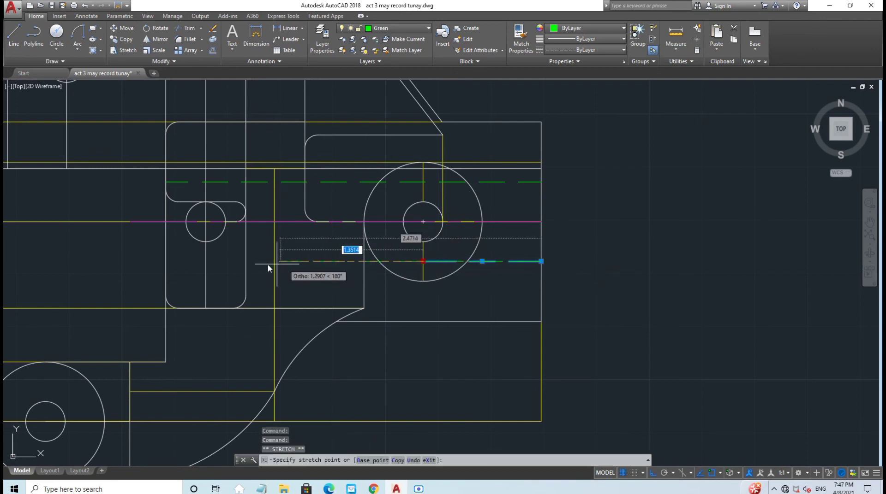
left_click(167, 263)
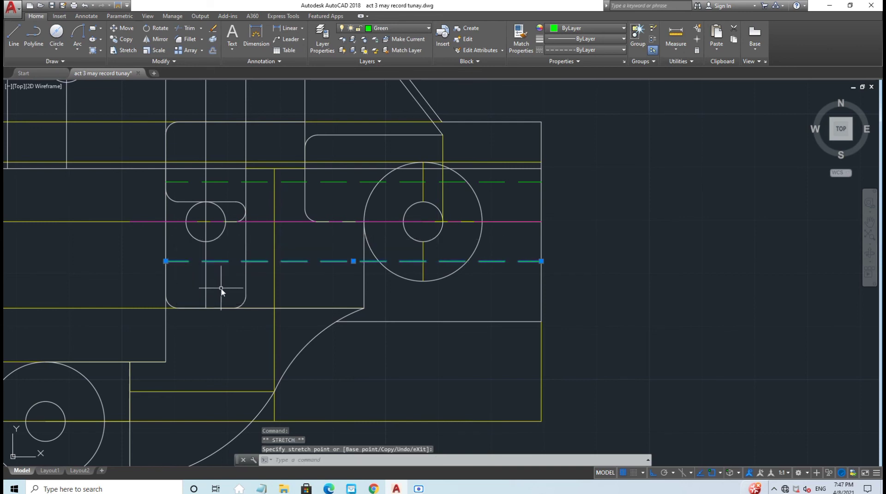
key("Escape")
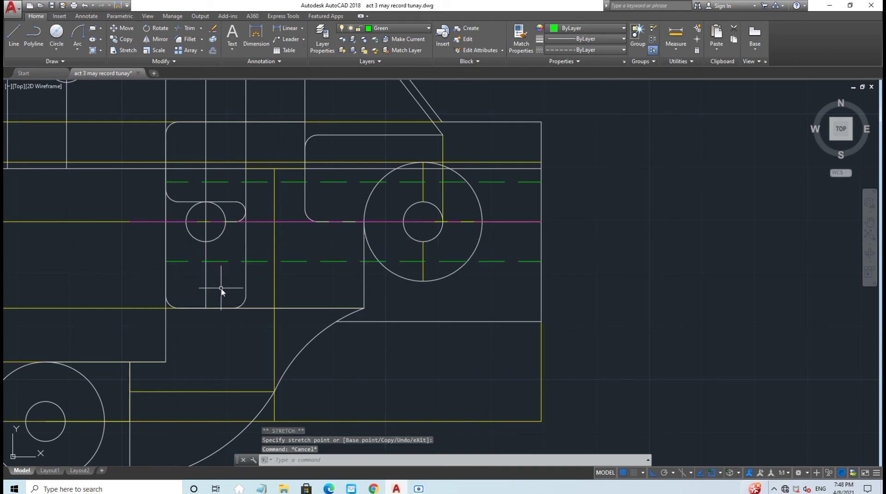
scroll(222, 289, "down", 2)
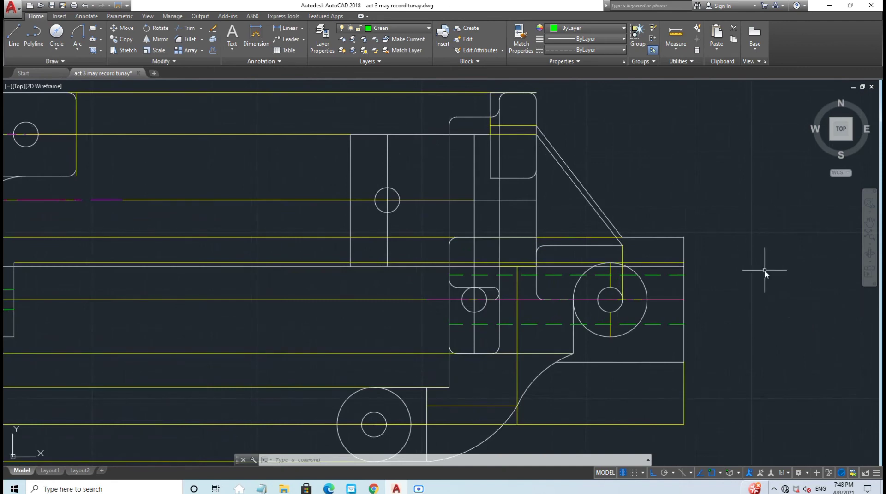
Step: Draw a green hidden line along the edge from the intersection to where the rounded corner begins
middle_click_drag(408, 138, 296, 115)
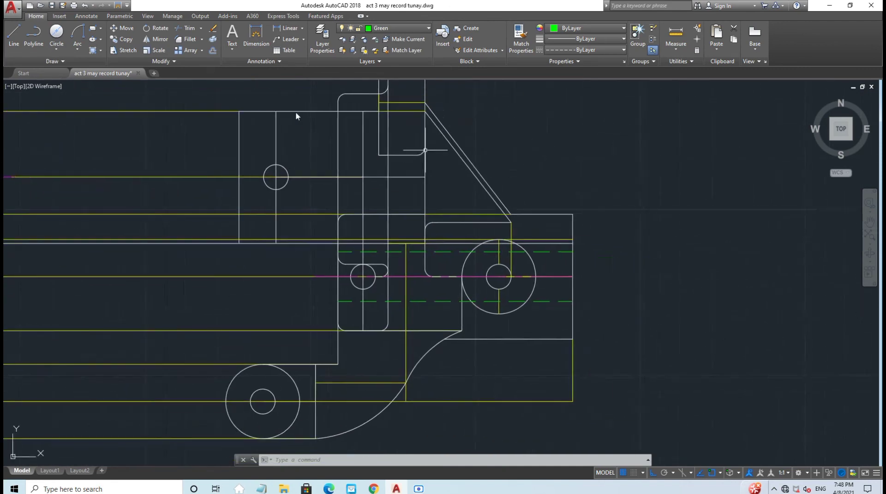
left_click(4, 33)
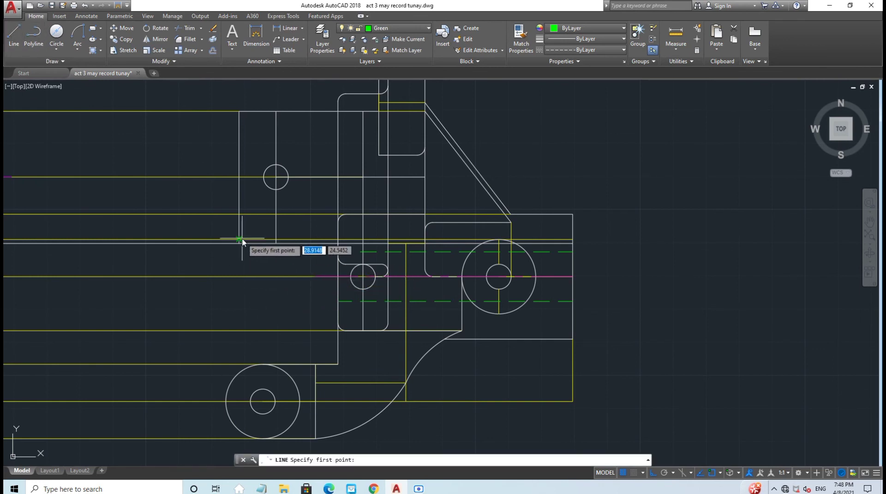
left_click(239, 214)
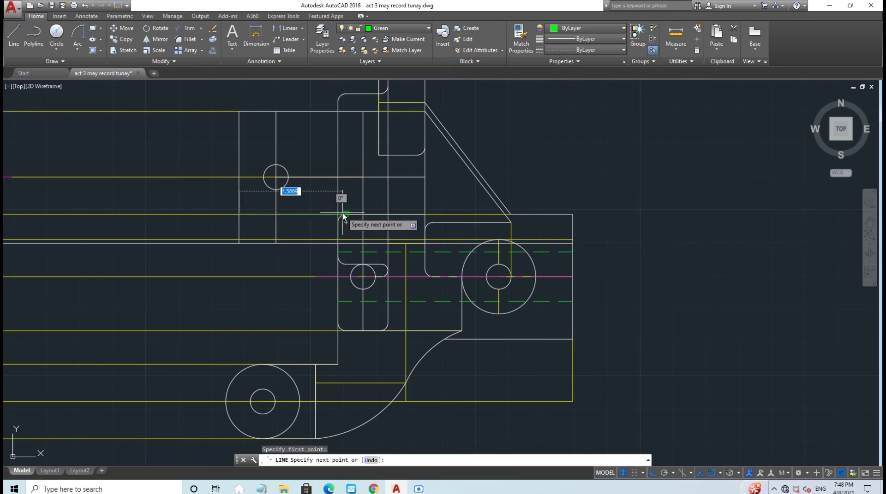
scroll(333, 216, "up", 2)
scroll(333, 216, "up", 2)
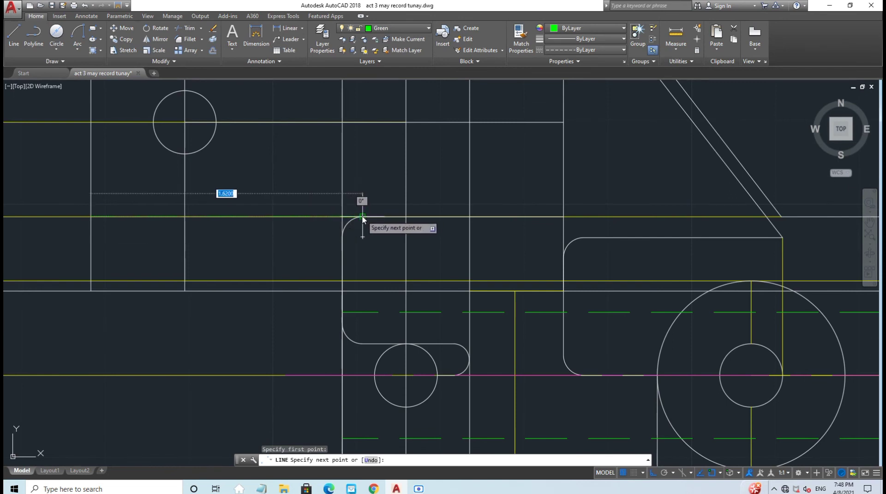
left_click(363, 217)
key("Escape")
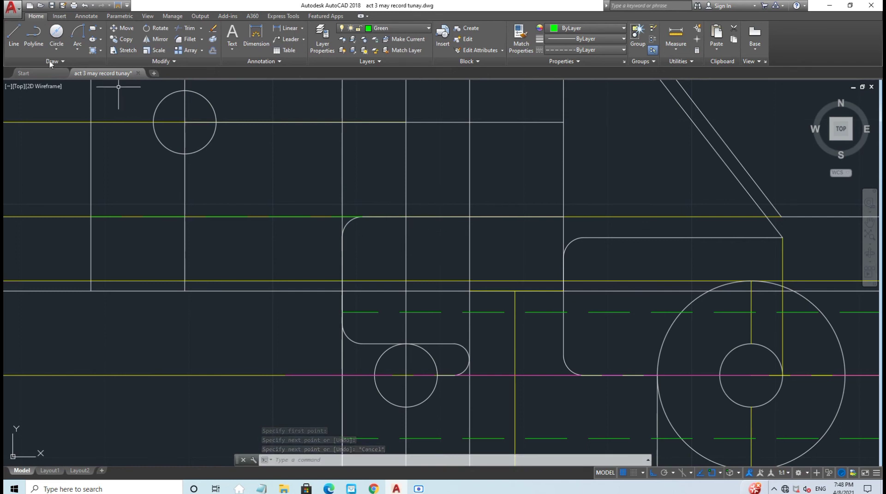
Step: Add a second green segment from past the rounded corner to where the diagonal meets the edge
left_click(14, 36)
scroll(502, 258, "down", 2)
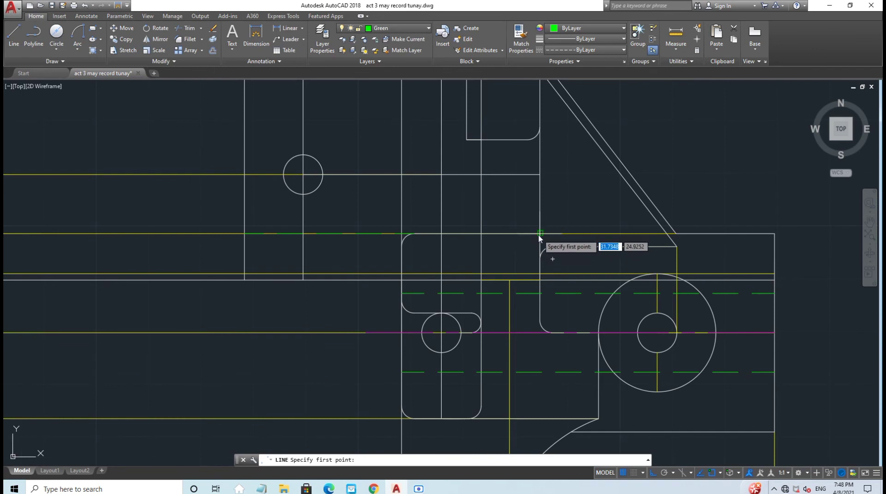
left_click(537, 235)
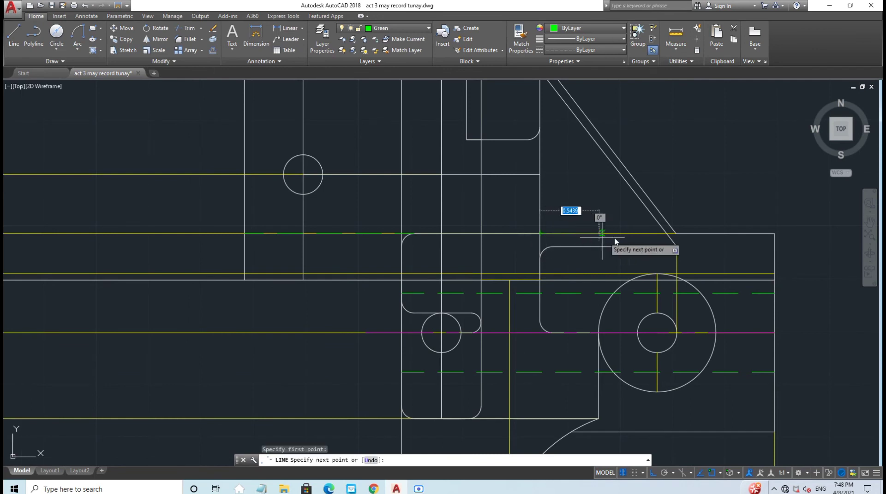
left_click(675, 234)
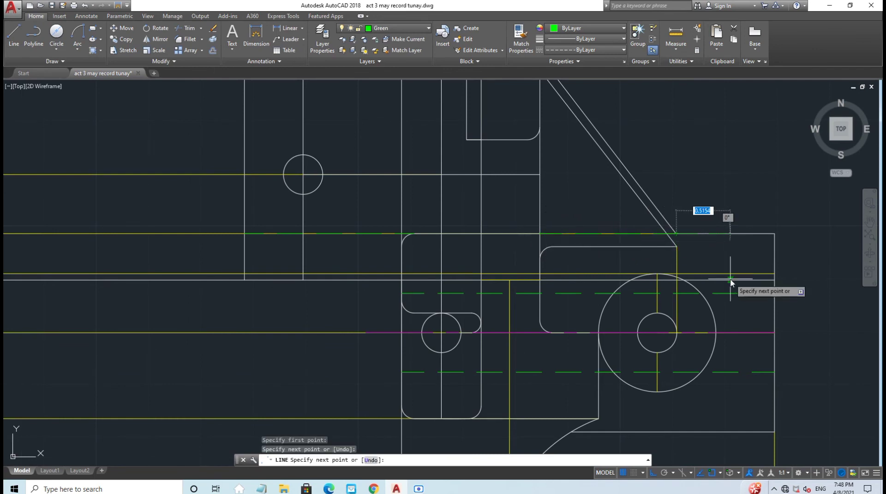
key("Escape")
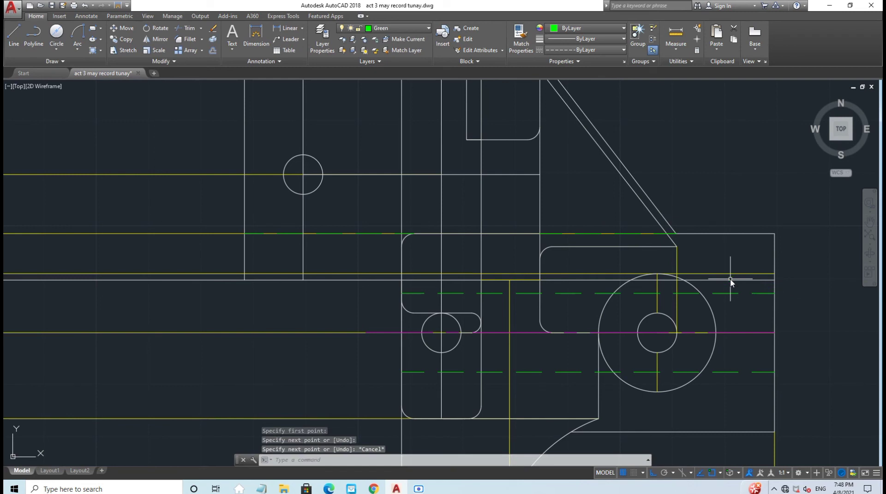
Step: Save the drawing with Ctrl+S
scroll(730, 279, "down", 2)
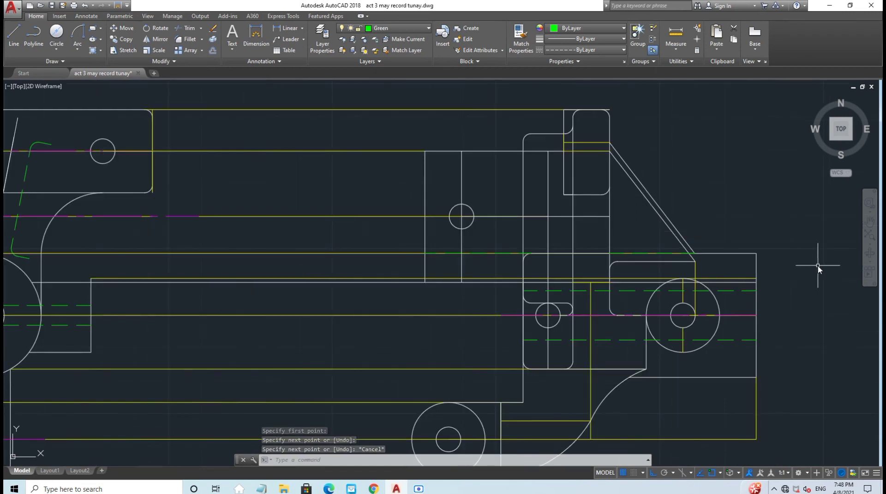
middle_click_drag(818, 265, 715, 268)
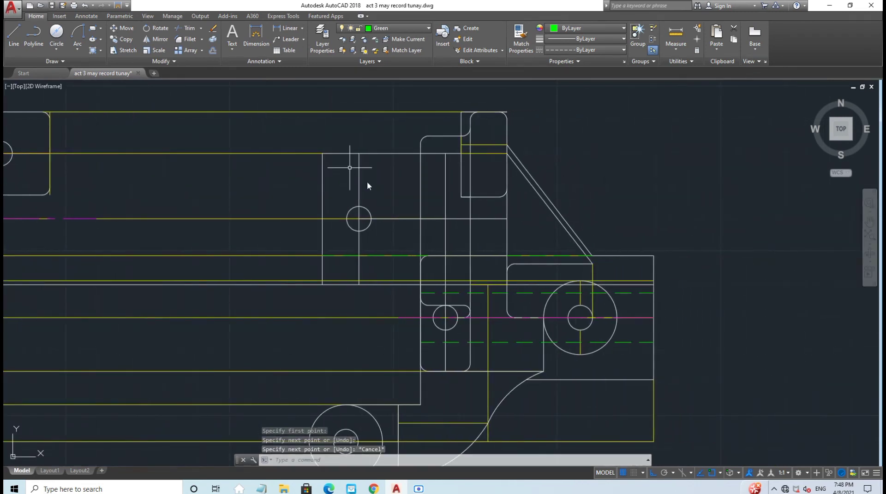
key("ctrl+s")
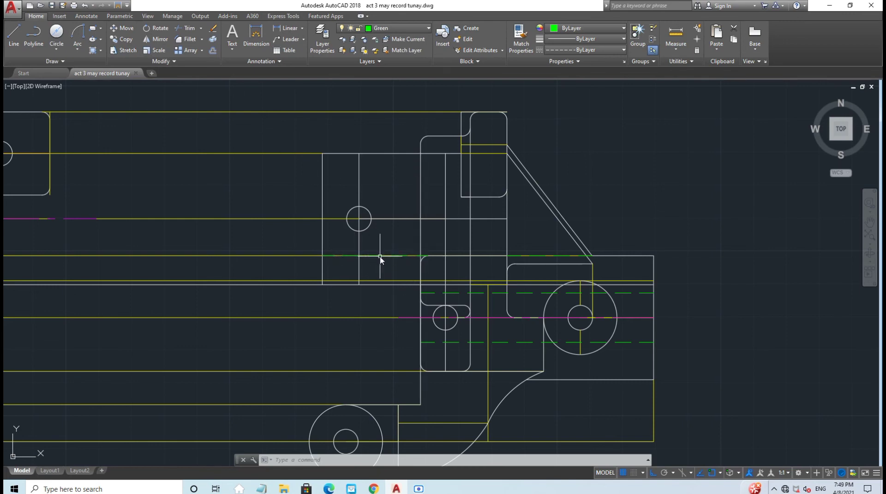
Step: Offset the green dashed hidden line 1.12 upward
type("of")
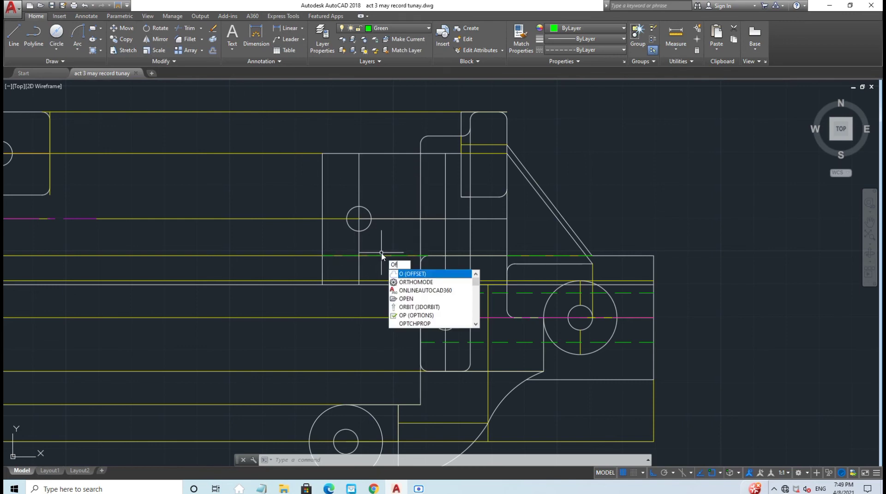
key("Return")
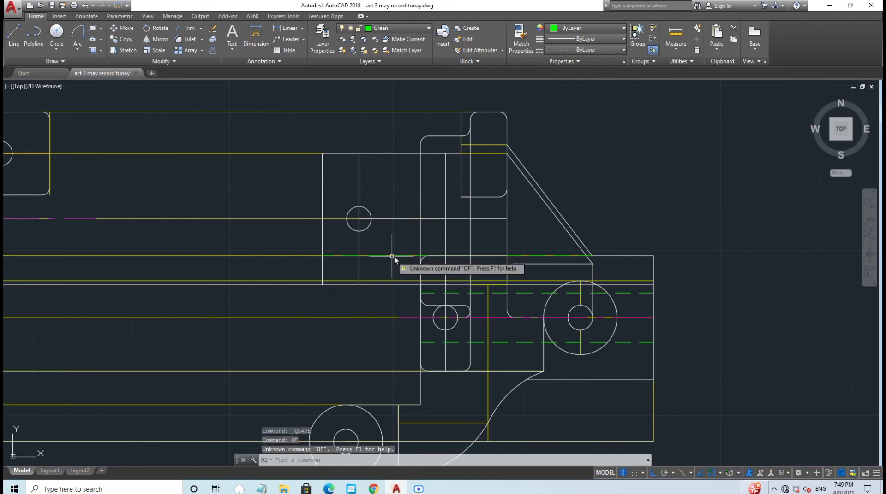
left_click(381, 255)
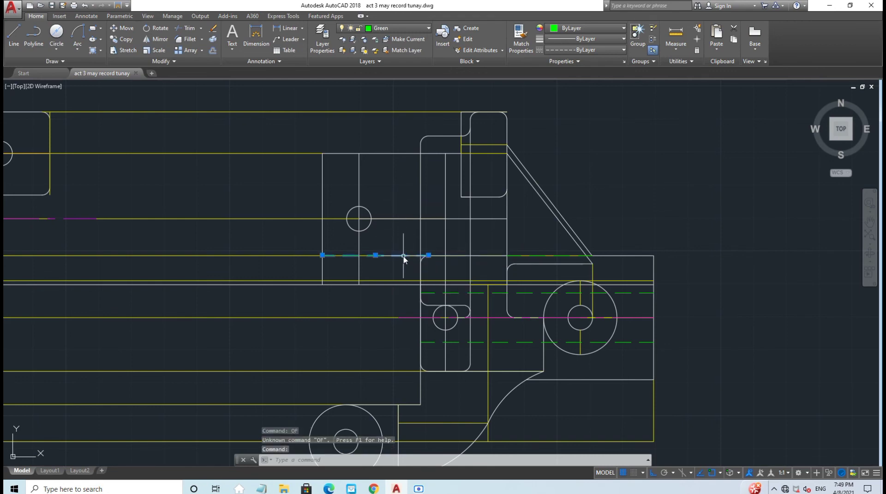
key("Escape")
type("o")
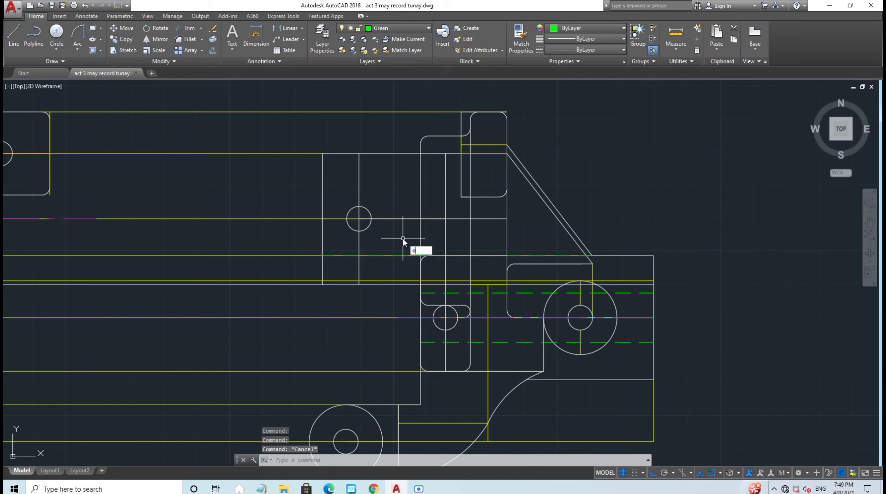
key("Return")
key("Return")
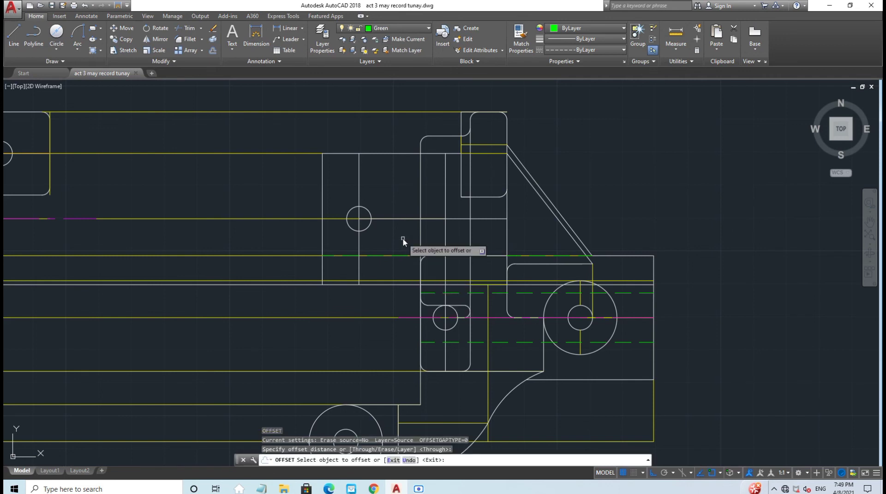
left_click(374, 255)
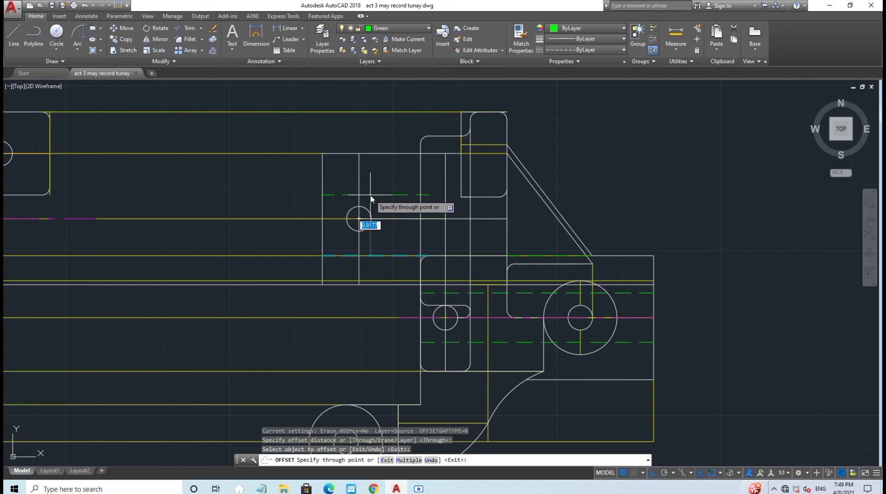
type("1.12")
key("Return")
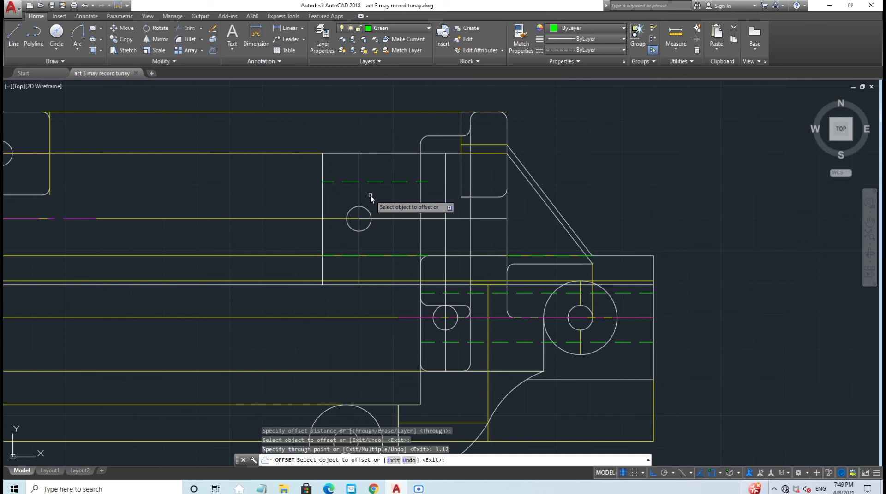
key("Escape")
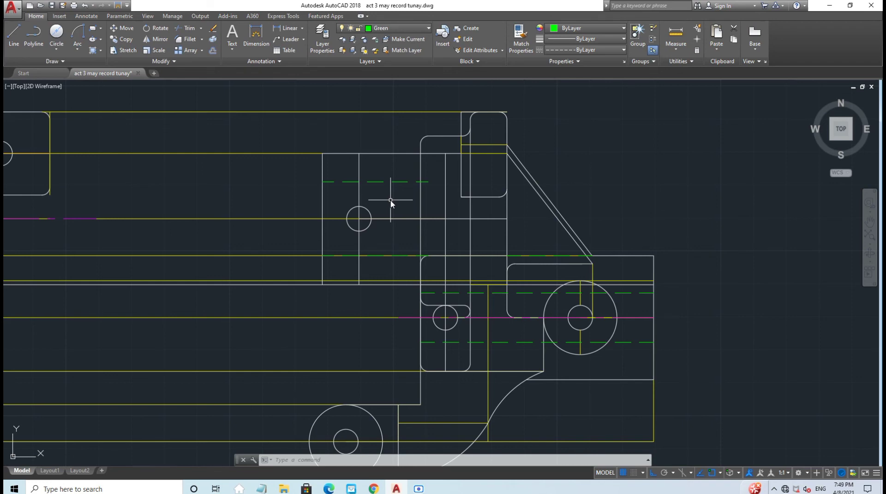
Step: Lengthen the new dashed line's right end further to the right
left_click(425, 182)
left_click(428, 182)
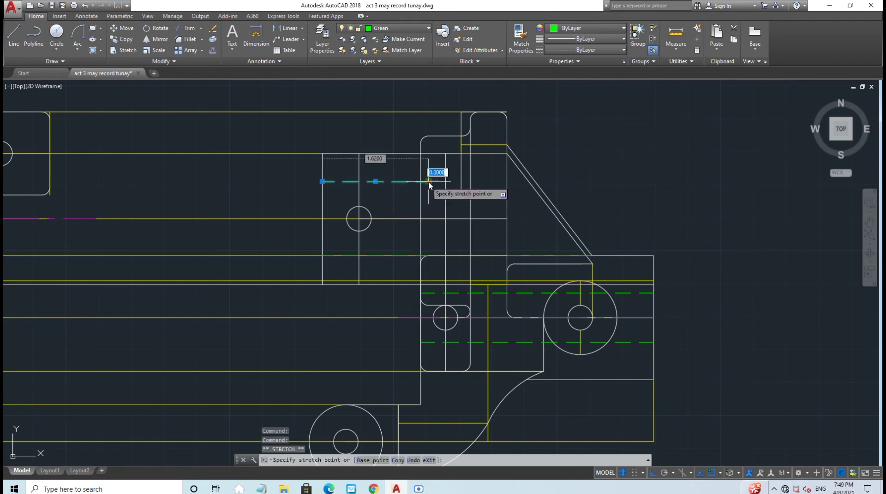
left_click(445, 182)
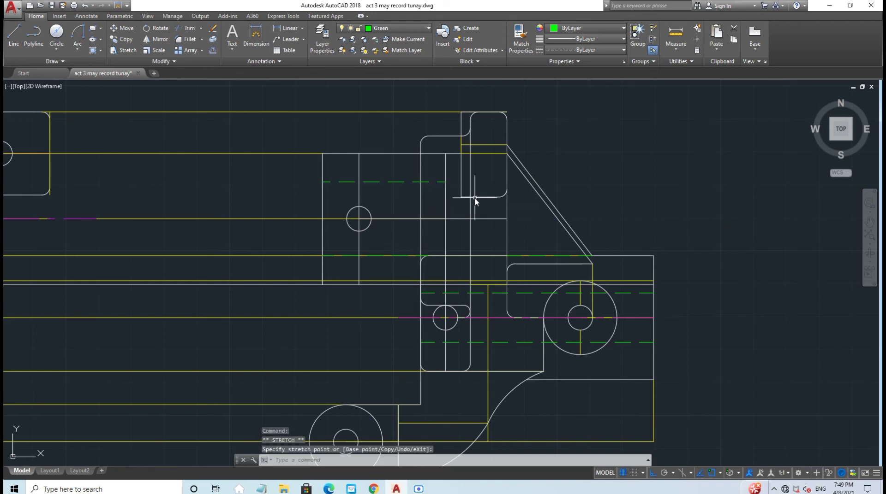
key("Escape")
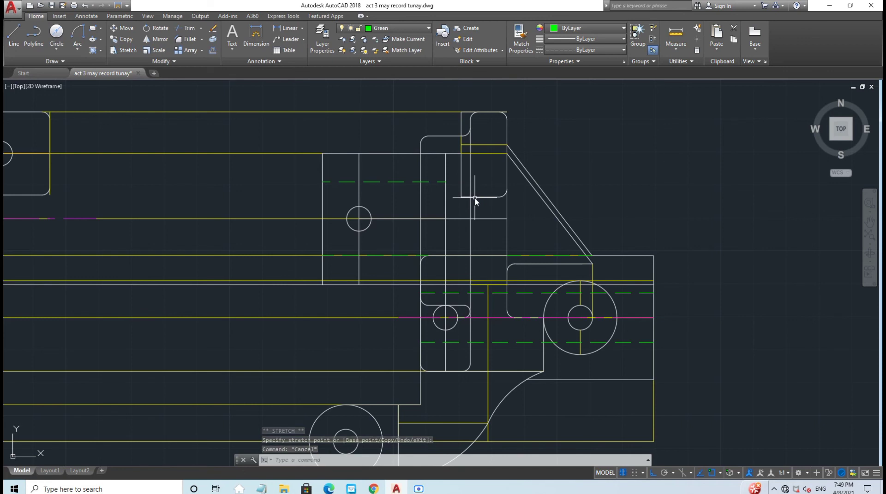
Step: Offset the green line in the top tab by 0.1325 using OFFSET Through
left_click(14, 35)
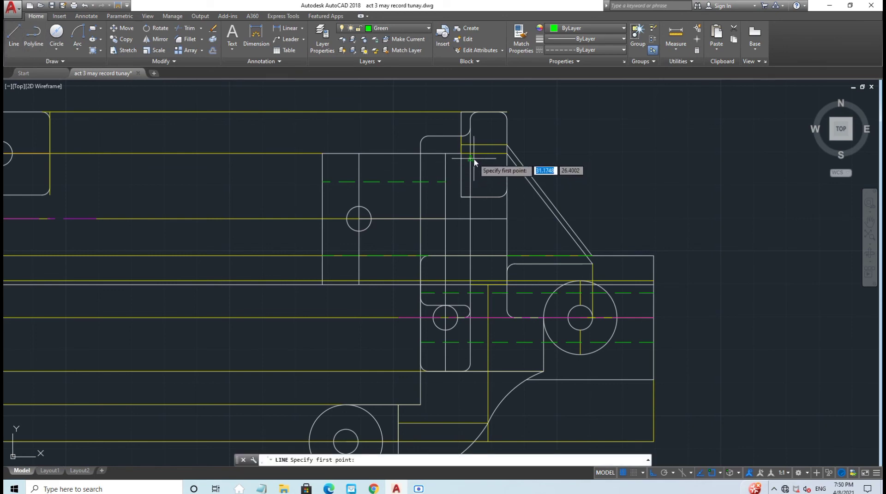
left_click(460, 153)
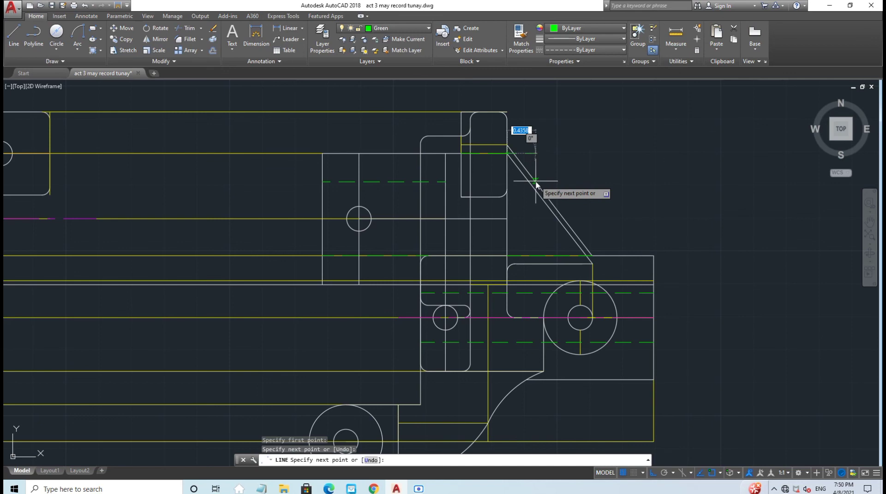
key("Escape")
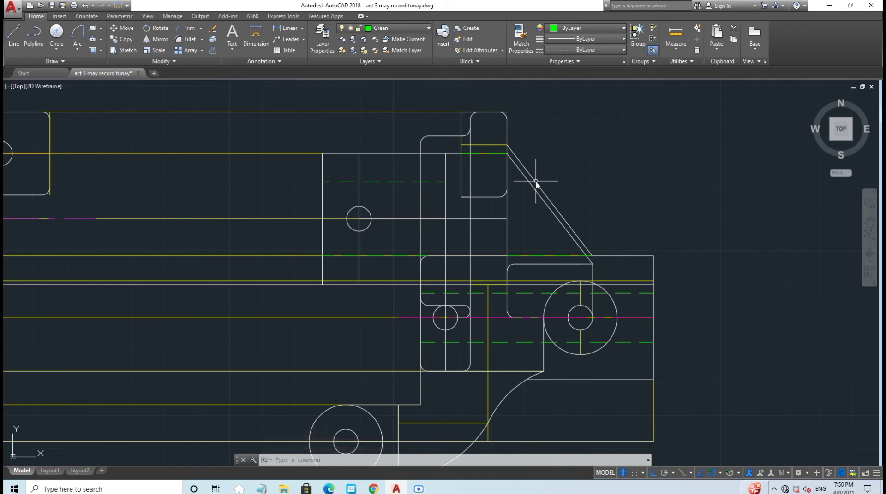
type("of")
key("Return")
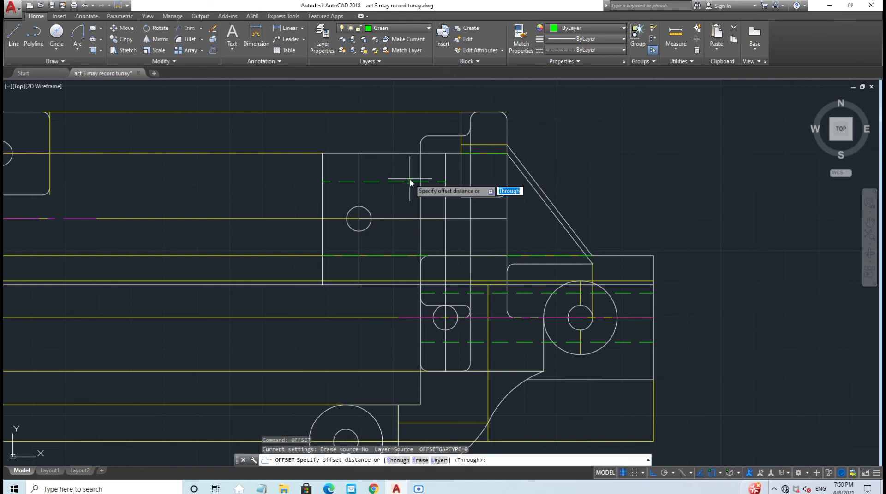
key("Return")
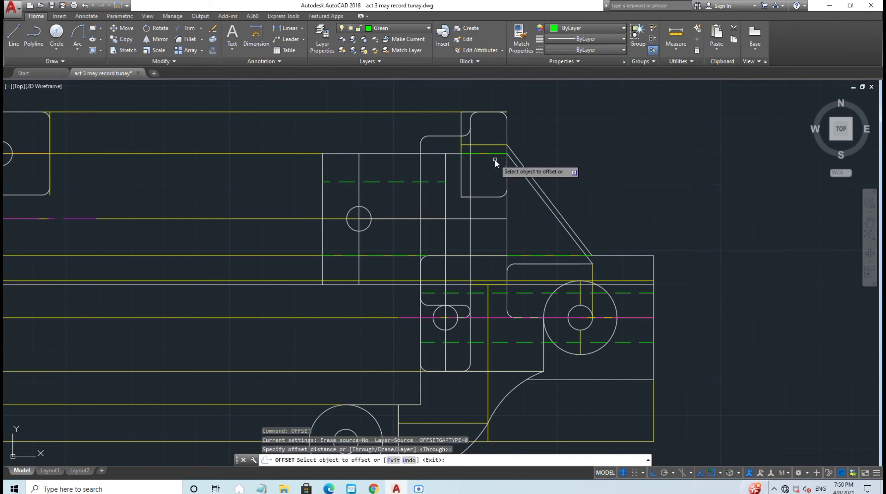
left_click(498, 154)
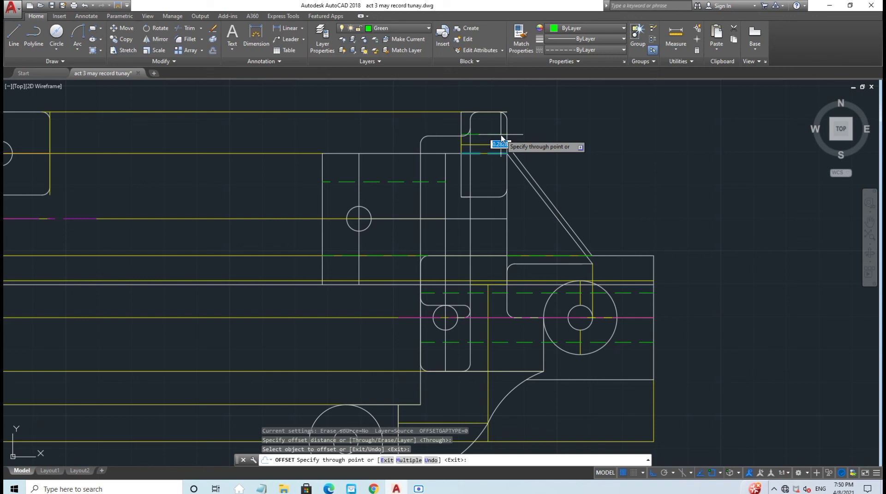
type("0.12325")
key("BackSpace")
key("Return")
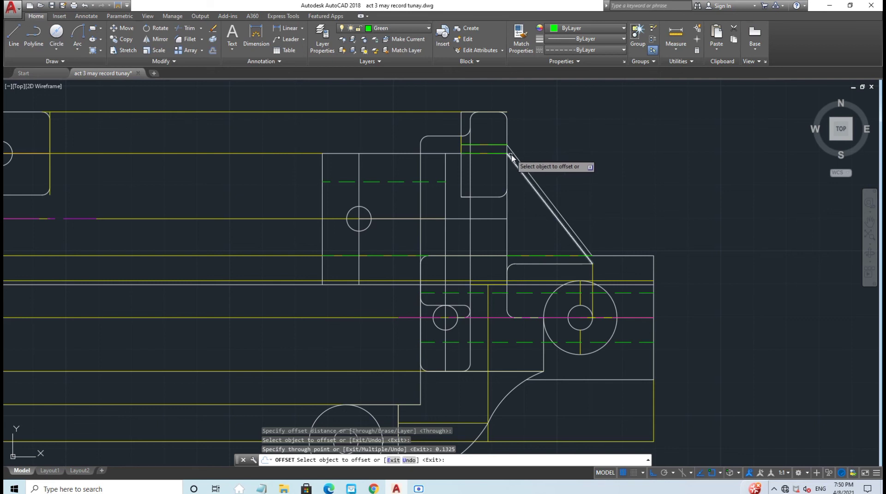
Step: Offset the new line by 0.02, then the lower line by another 0.1325
left_click(496, 154)
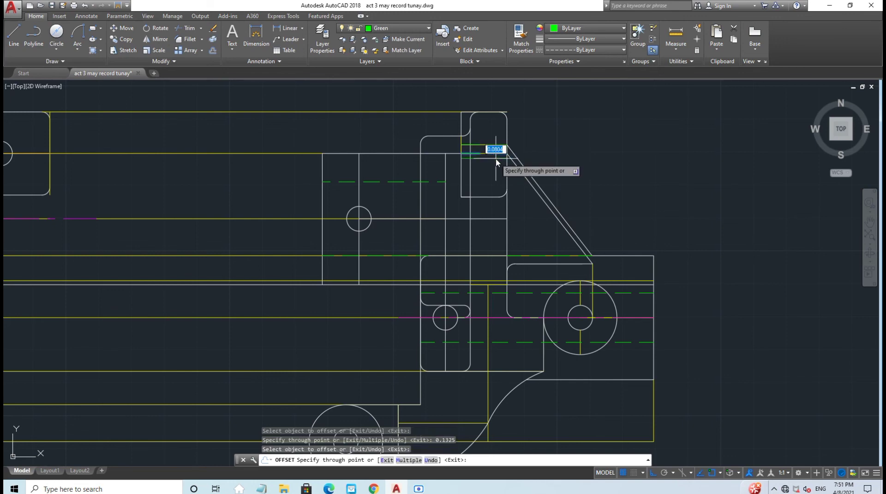
type("0.02")
key("Return")
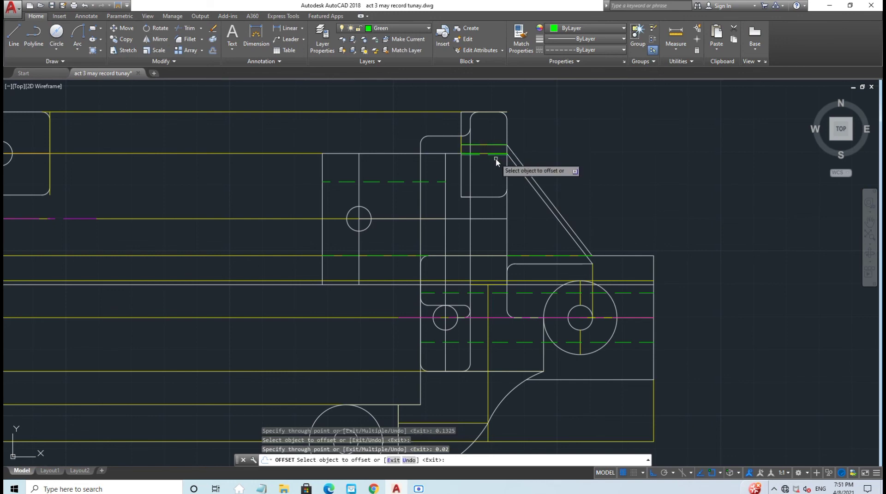
scroll(495, 159, "up", 2)
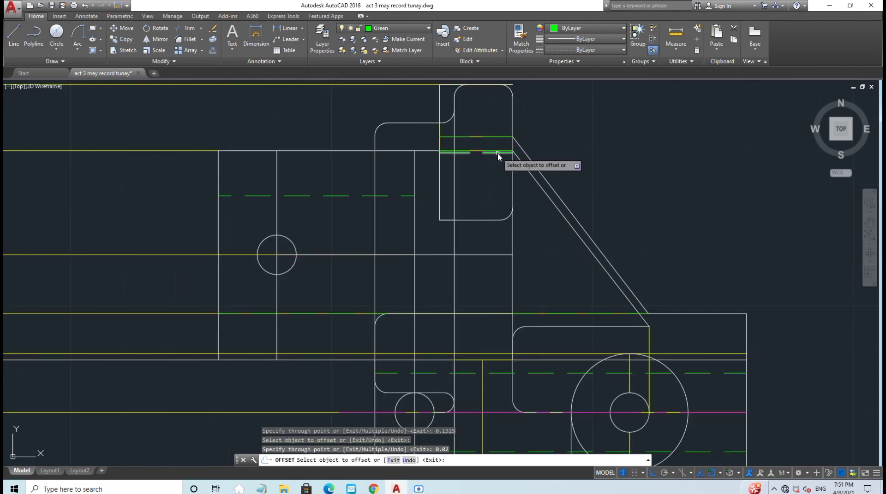
left_click(502, 154)
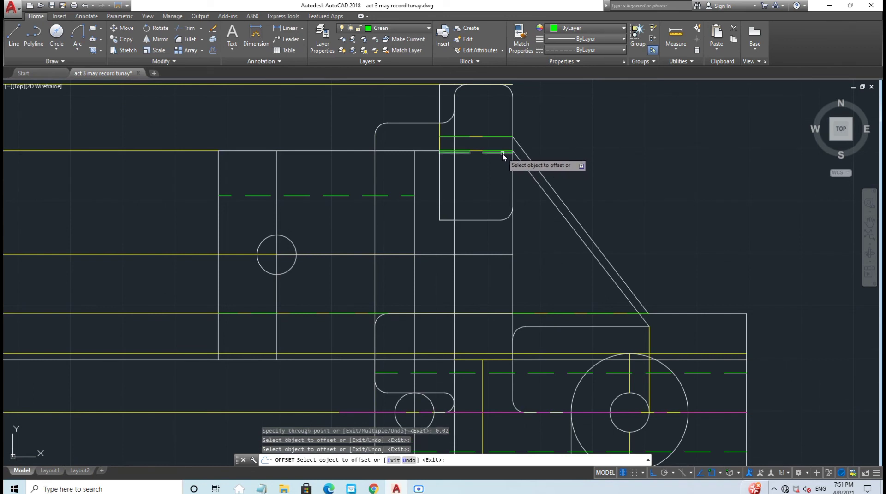
left_click(502, 153)
type("0")
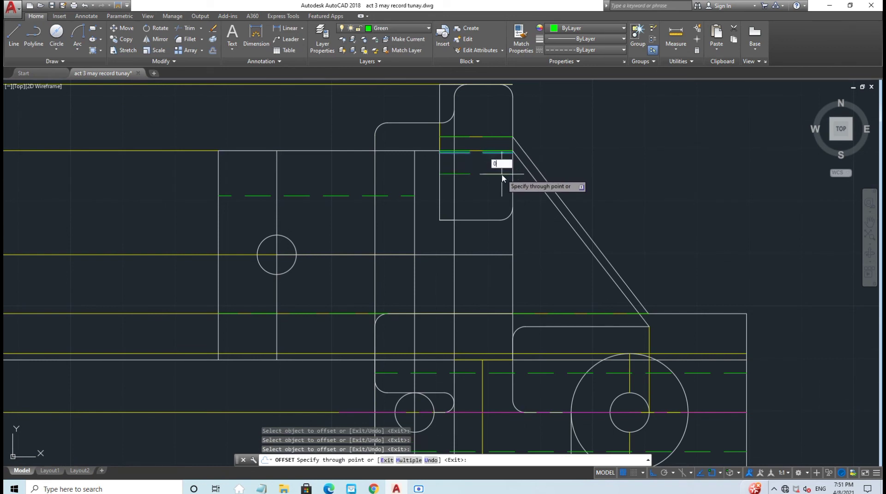
type(".1325")
key("Return")
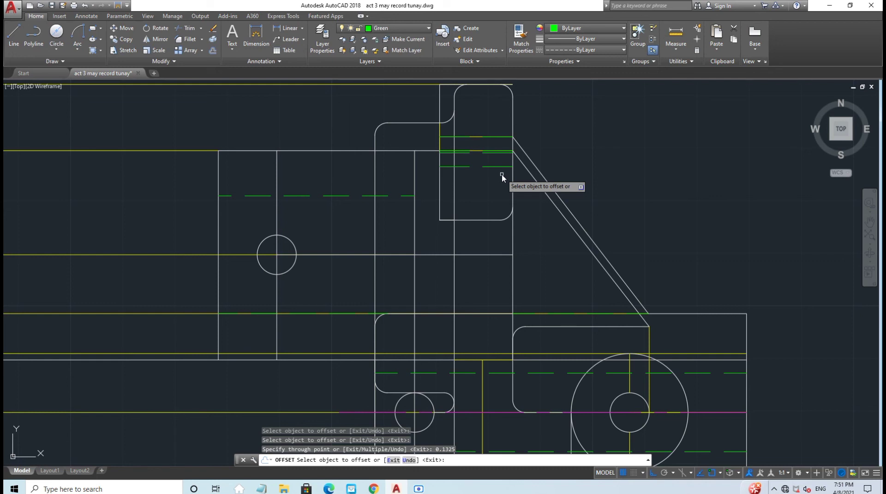
key("Escape")
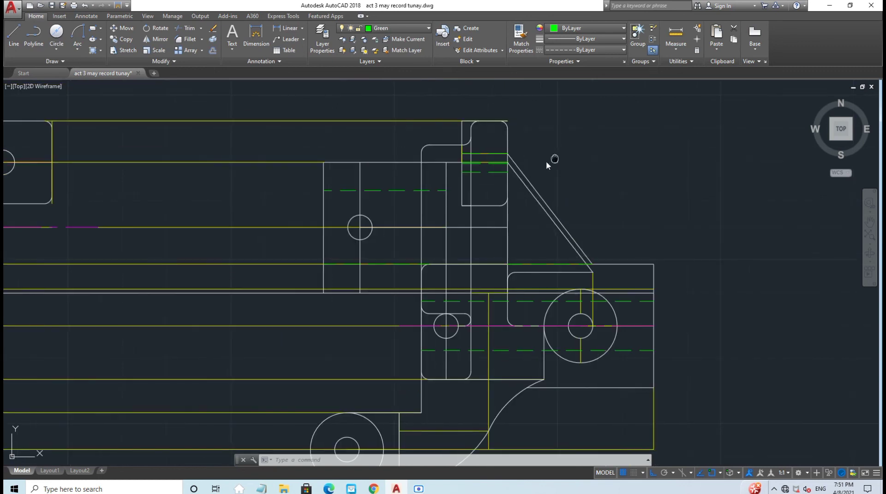
middle_click_drag(548, 162, 488, 175)
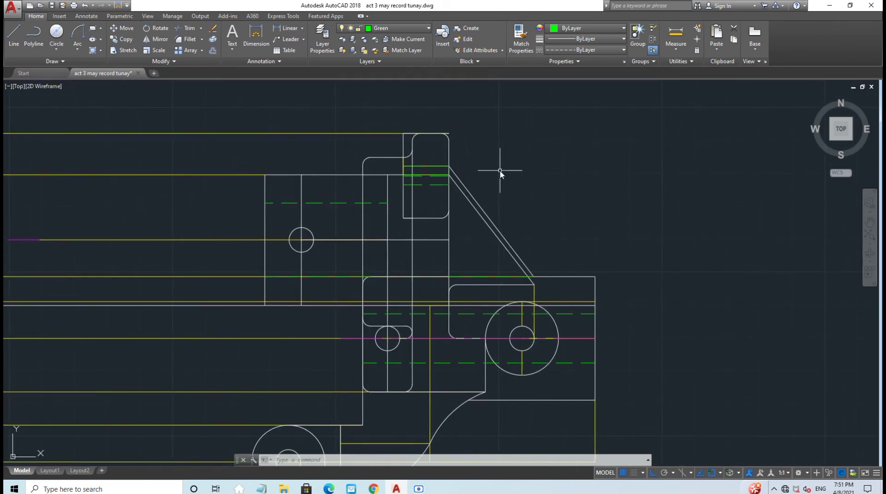
scroll(499, 170, "down", 5)
scroll(554, 178, "up", 5)
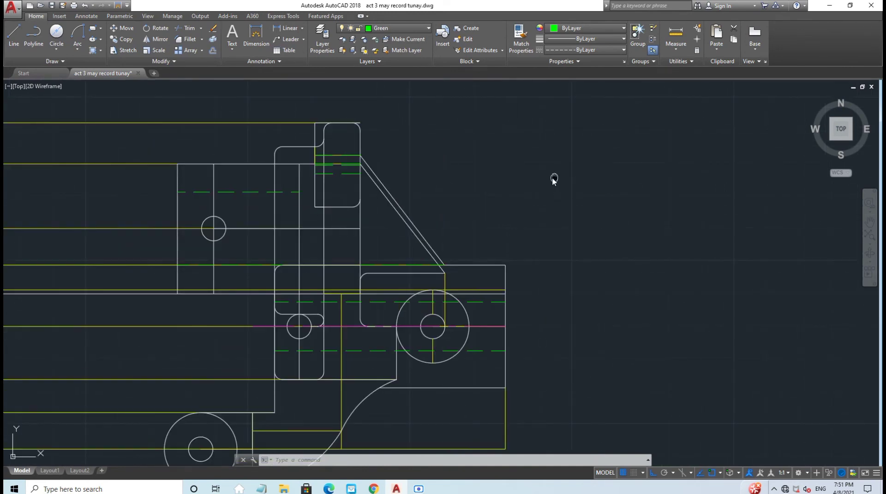
middle_click_drag(554, 179, 497, 188)
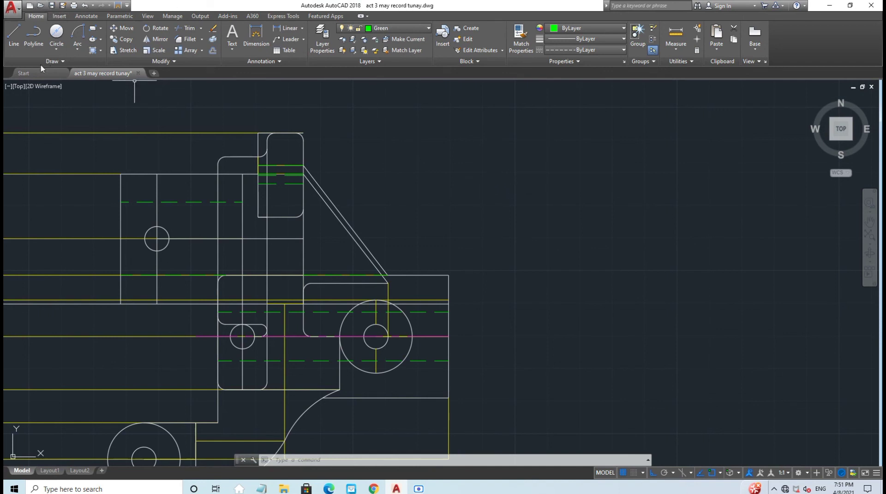
Step: Save the drawing, make the Red dimension layer current, and add the 5.06 overall width dimension
left_click(51, 6)
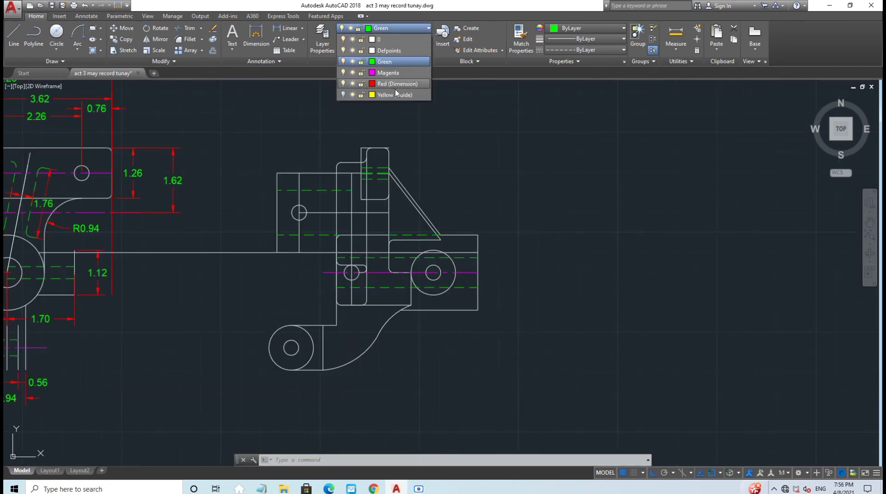
left_click(395, 90)
left_click(268, 41)
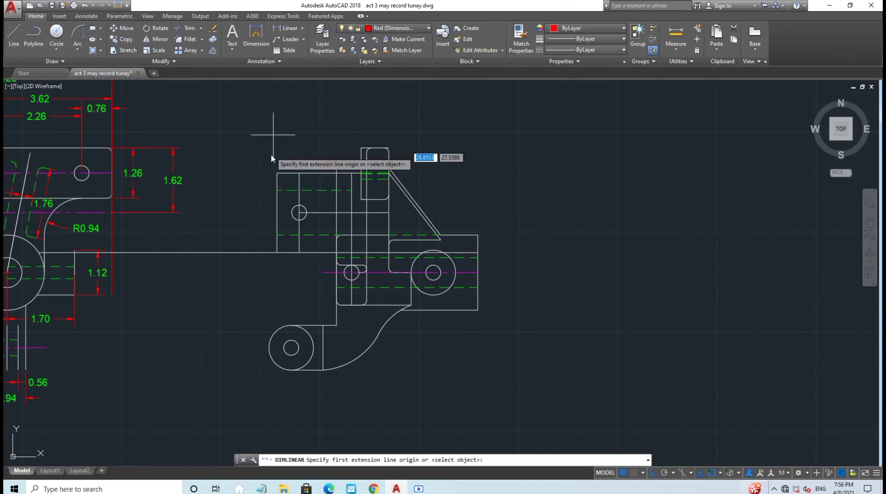
left_click(277, 173)
left_click(484, 239)
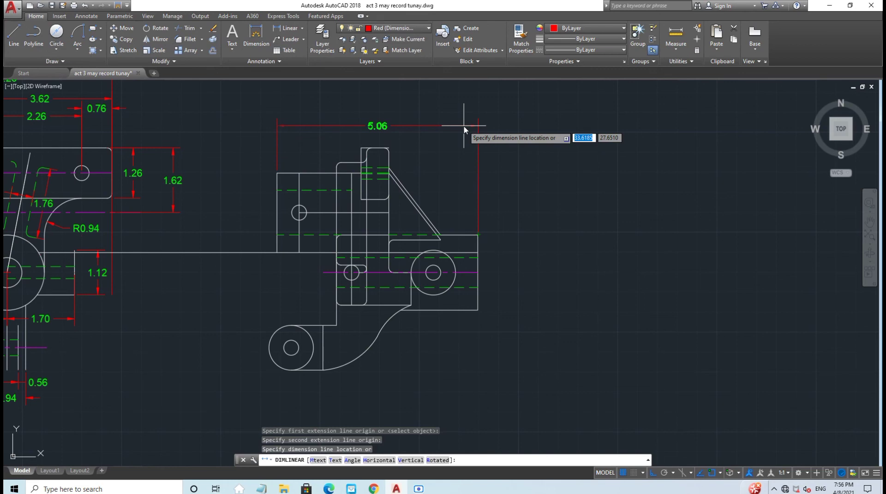
left_click(464, 112)
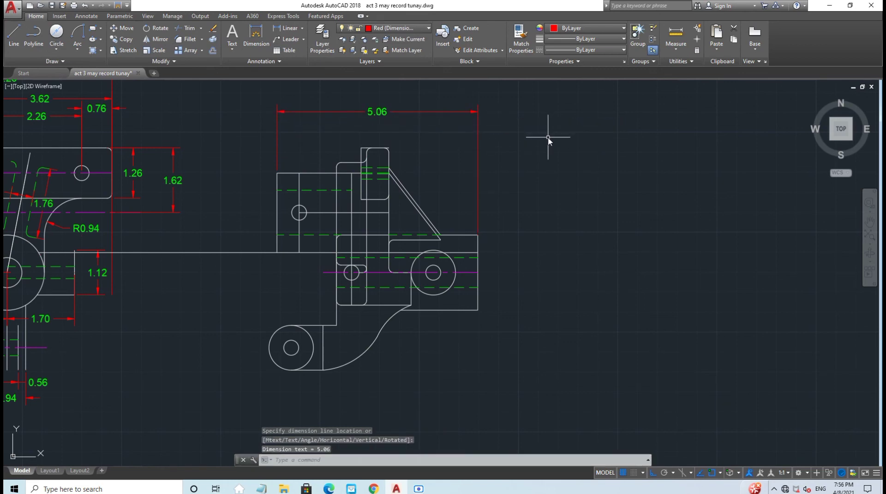
Step: Add the 0.56 dimension over the first top step, undoing a stray helper line
key("Return")
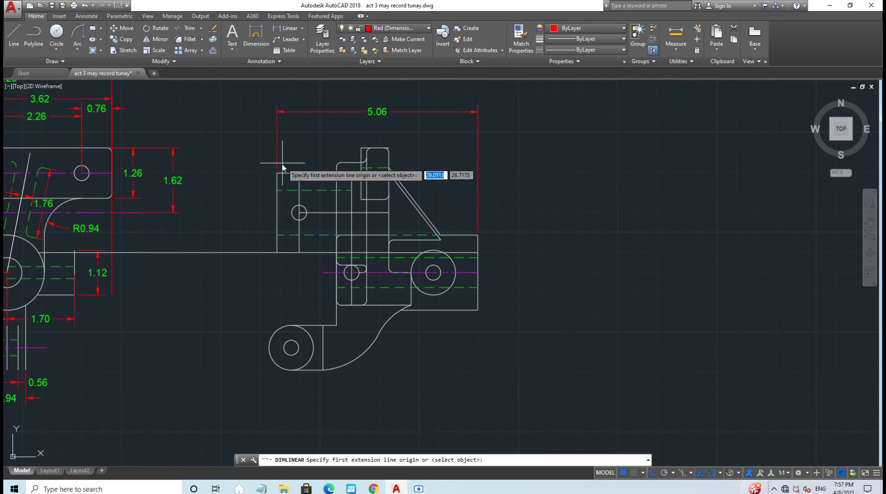
left_click(276, 173)
left_click(298, 173)
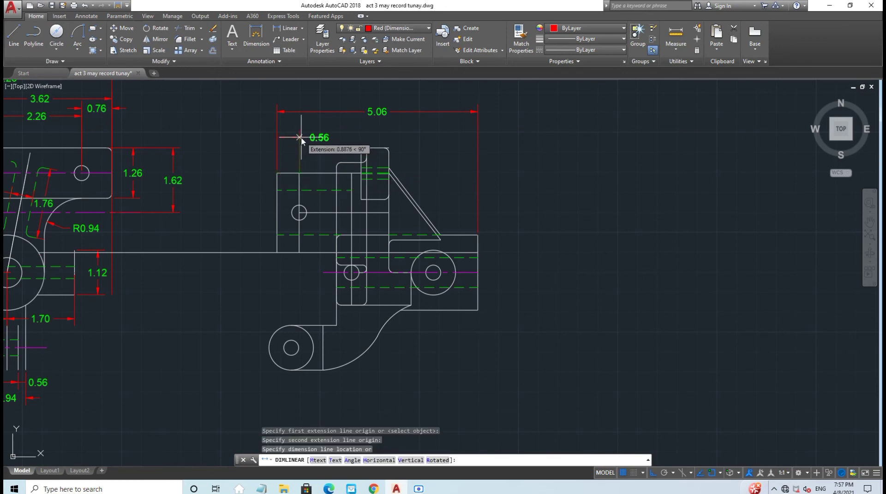
left_click(301, 143)
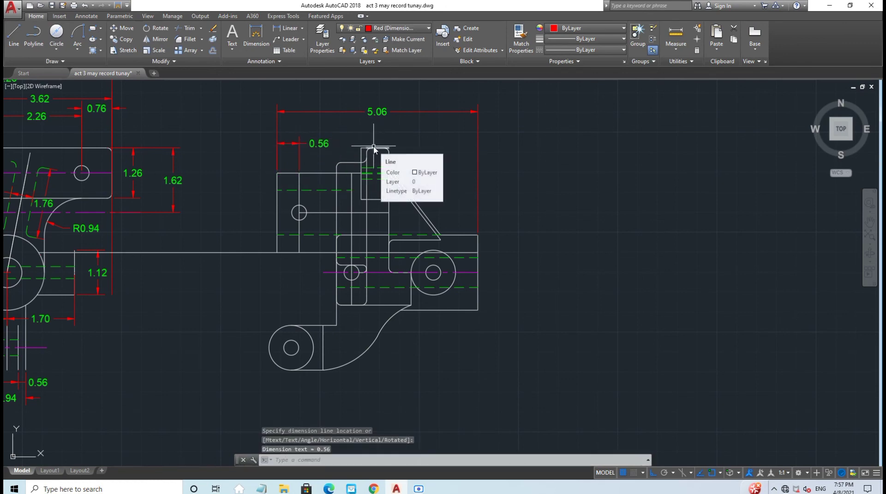
type("l")
key("Return")
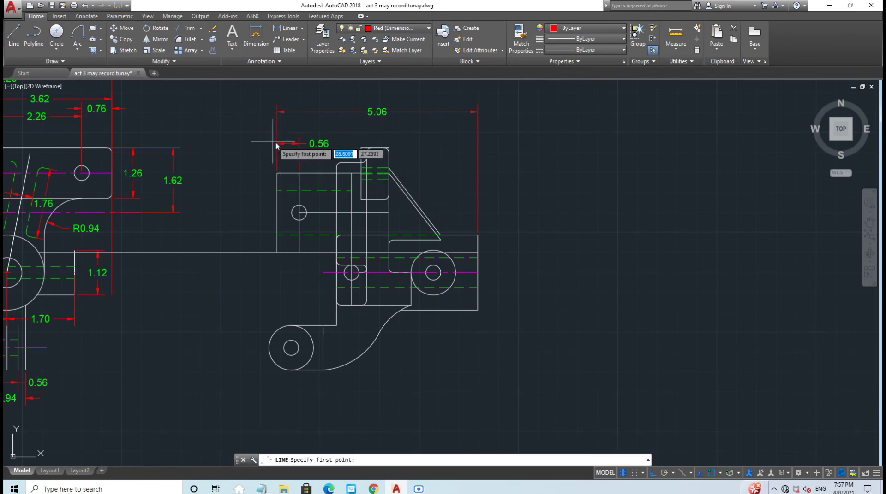
left_click(337, 167)
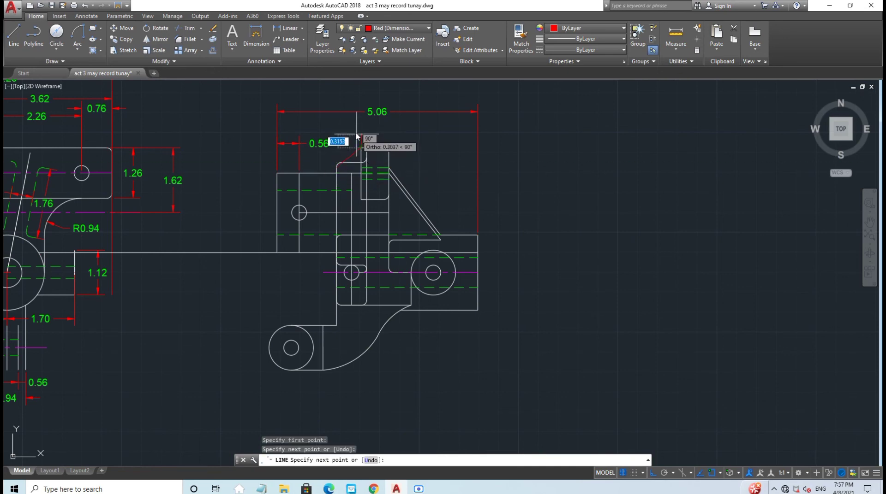
key("Escape")
left_click(84, 5)
Step: Dimension the 0.62 top span above the 0.56 after redoing a misplaced attempt
left_click(289, 29)
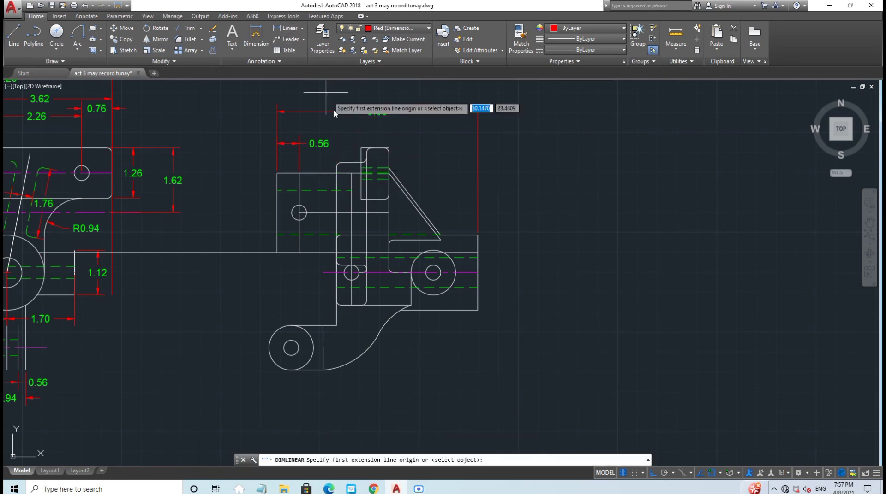
left_click(336, 167)
left_click(361, 148)
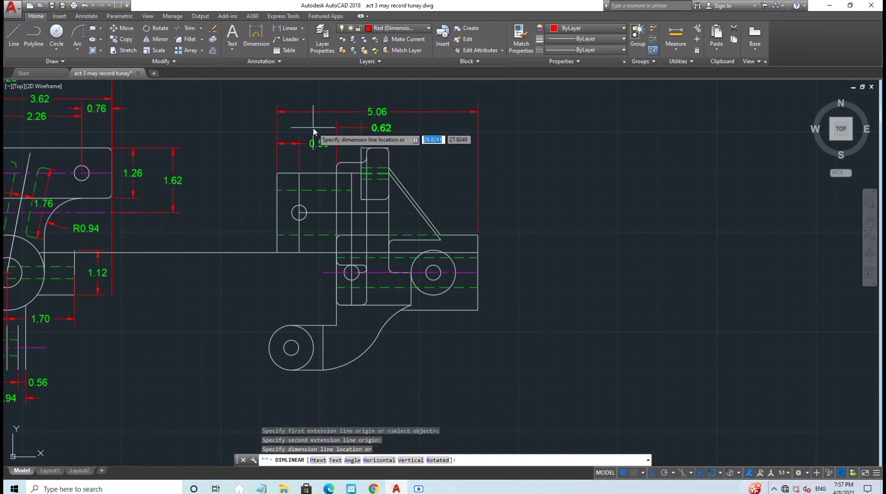
key("Escape")
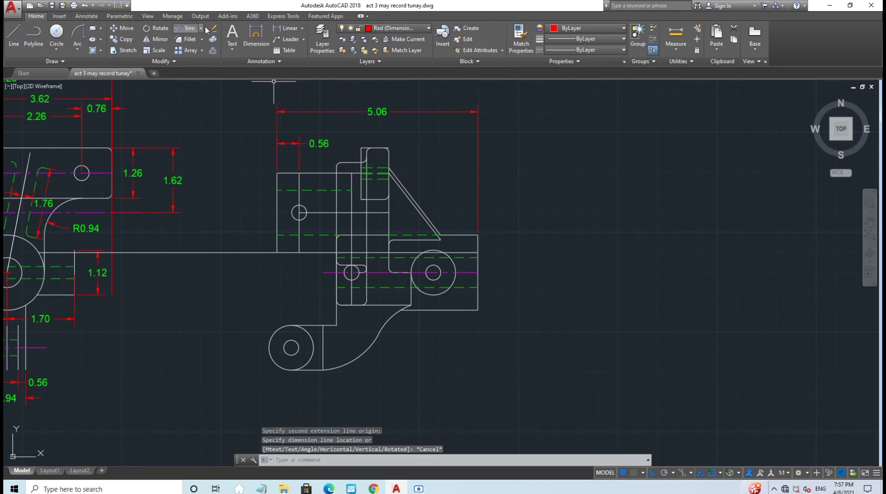
left_click(286, 29)
left_click(336, 167)
left_click(361, 148)
left_click(339, 131)
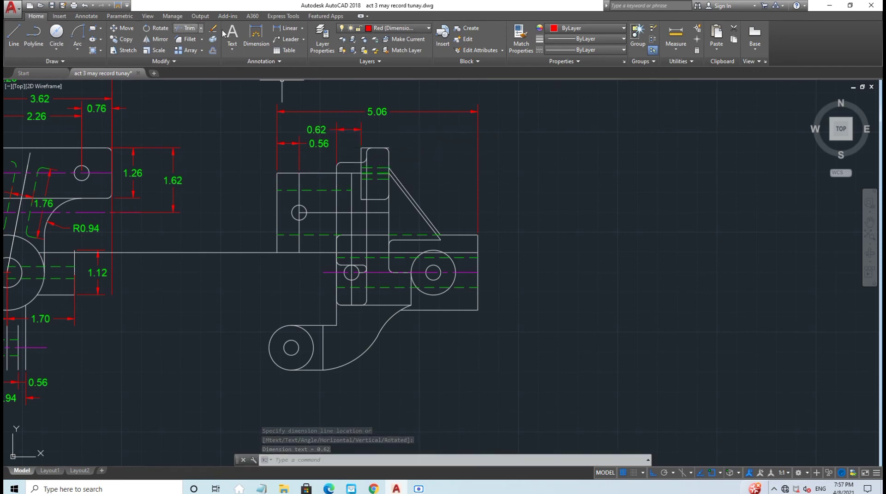
key("Return")
left_click(361, 150)
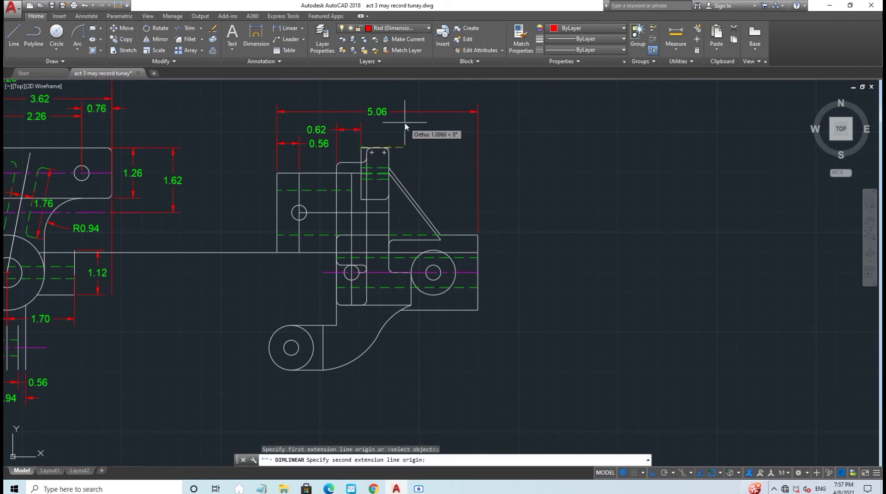
key("Escape")
Step: Add the 0.70 dimension across the raised tab's top, beside the 0.62
scroll(351, 195, "up", 2)
middle_click_drag(465, 140, 421, 171)
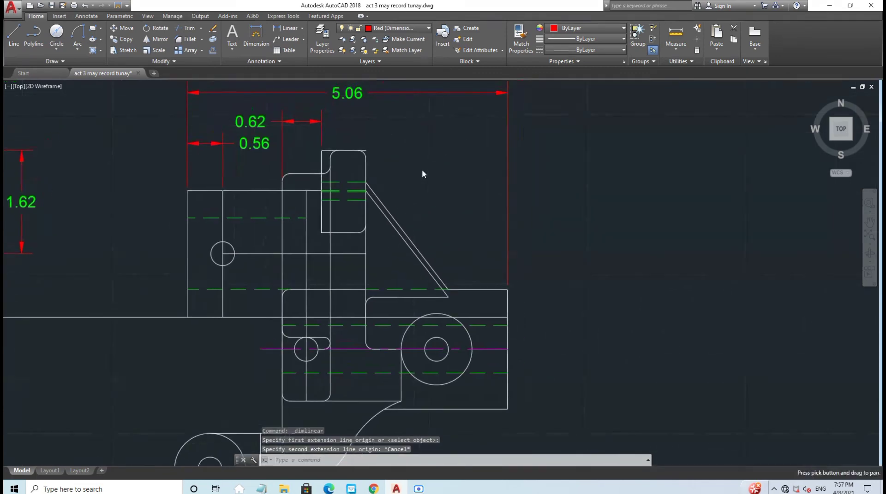
left_click(188, 28)
key("Return")
key("Escape")
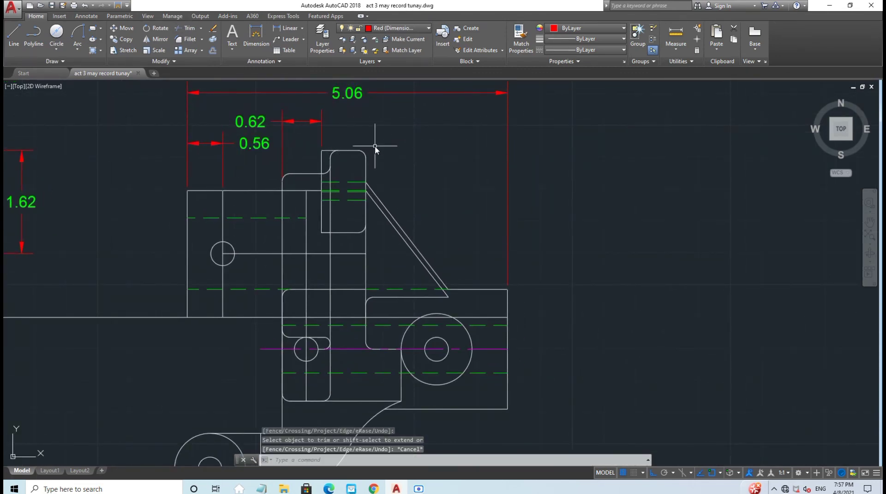
left_click(281, 28)
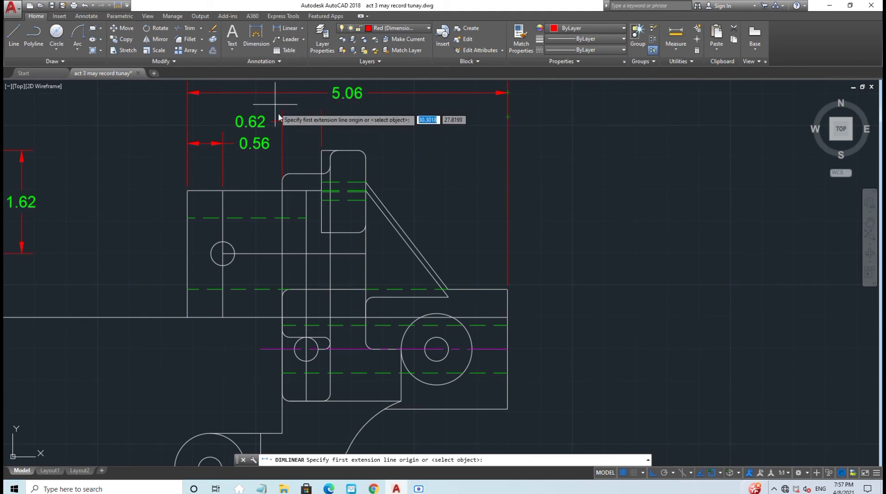
left_click(322, 151)
left_click(365, 158)
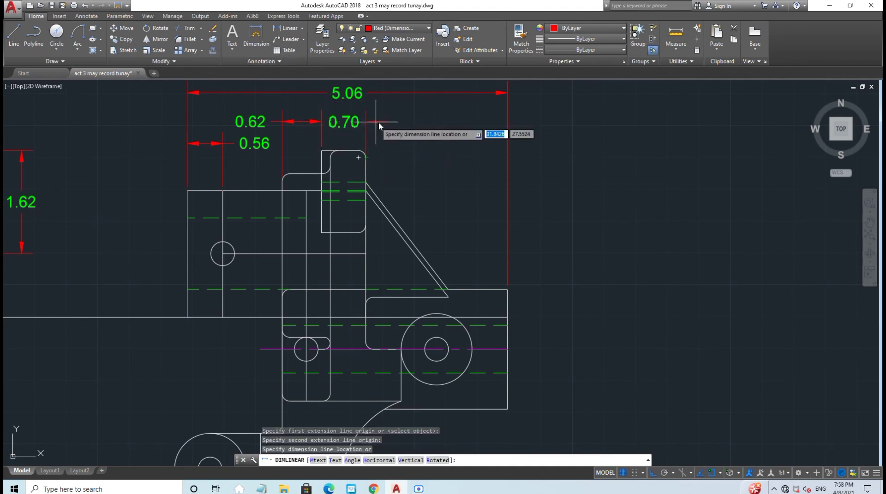
key("Escape")
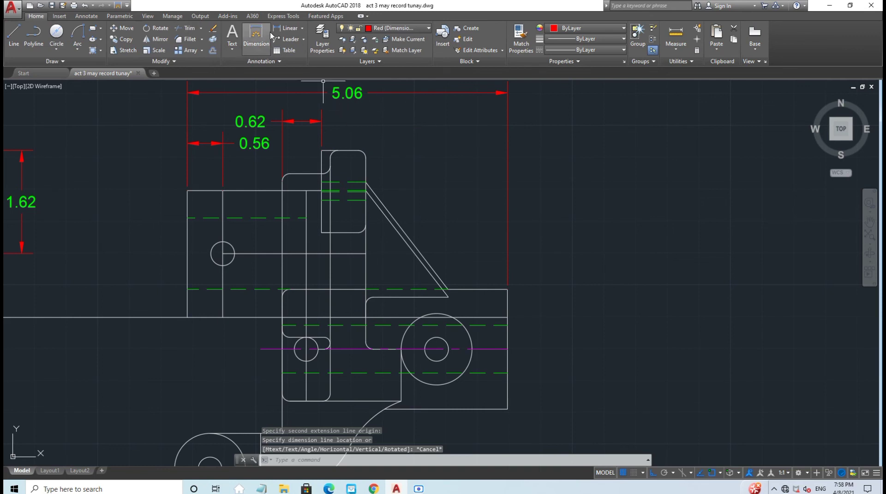
left_click(287, 28)
left_click(362, 158)
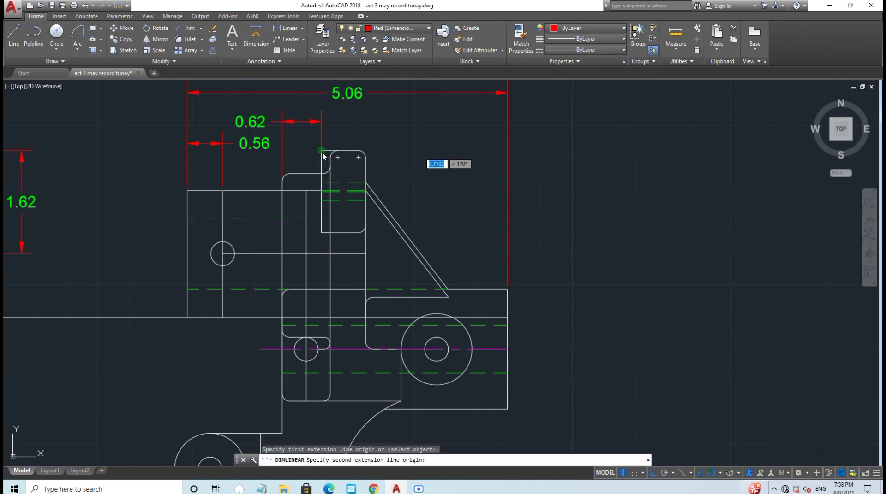
left_click(322, 151)
left_click(370, 121)
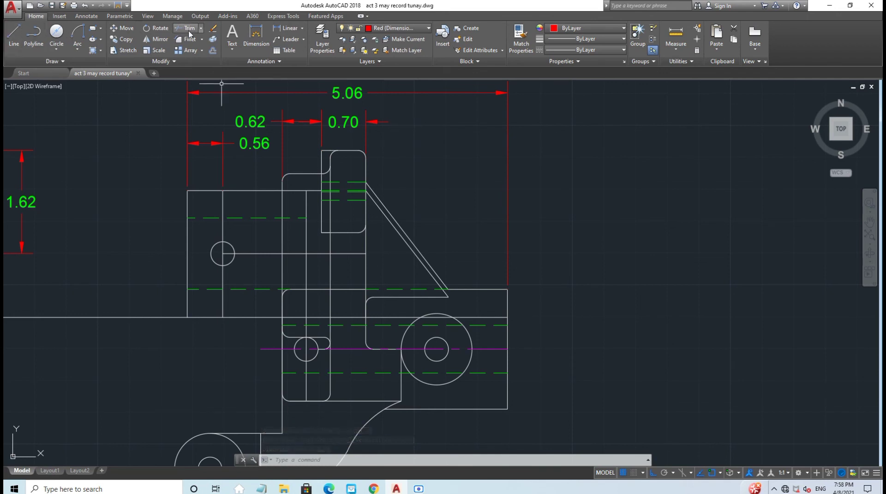
Step: Add the 1.30 dimension right of the 0.70 and the 1.88 span in the left block
left_click(276, 29)
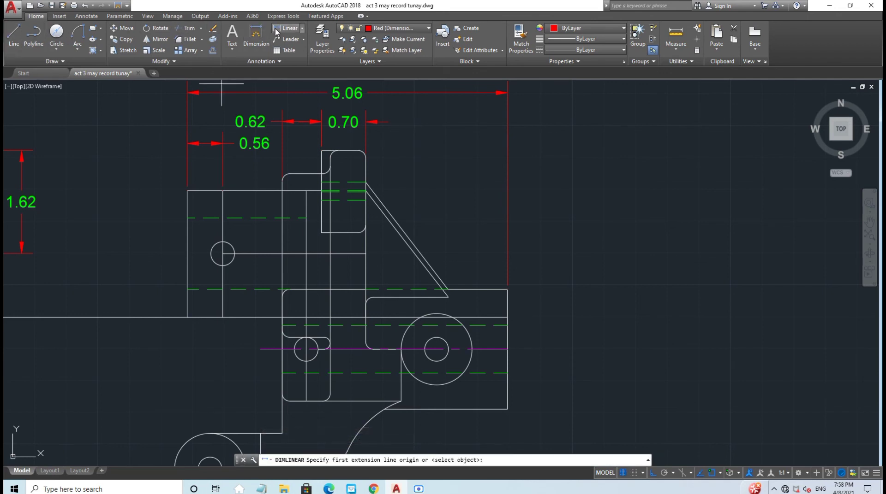
left_click(448, 291)
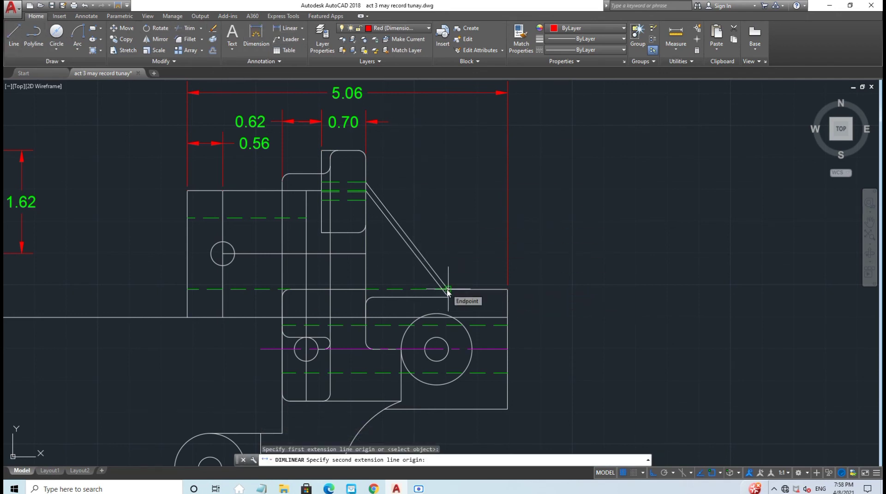
left_click(366, 159)
left_click(380, 139)
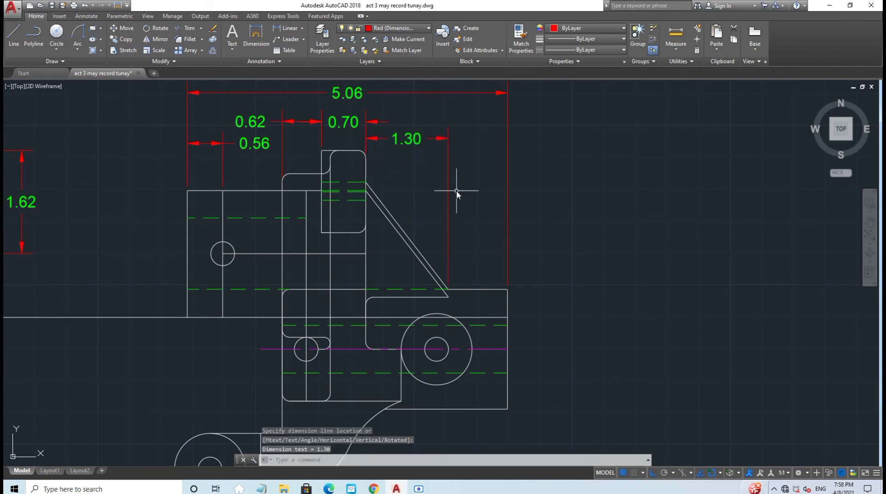
left_click(286, 29)
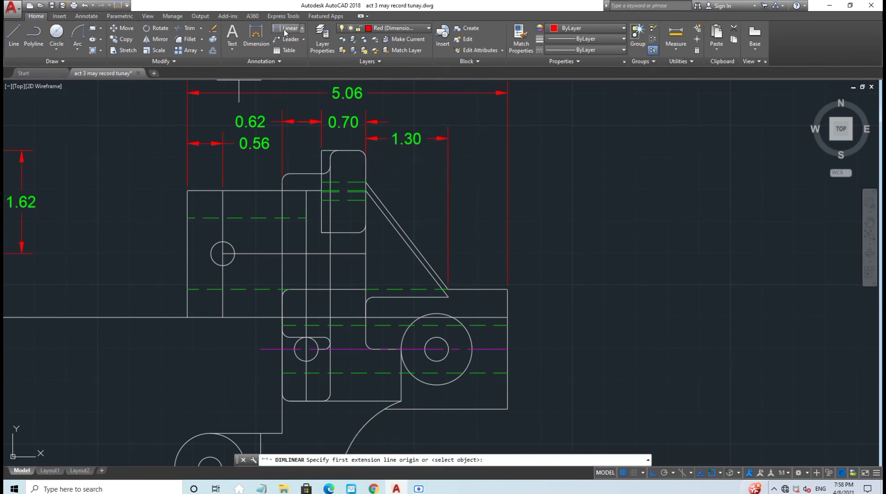
left_click(186, 190)
left_click(306, 190)
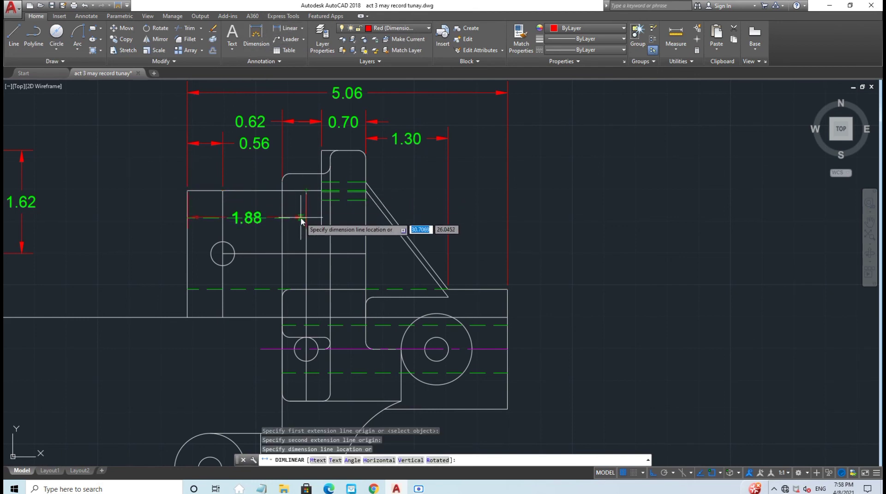
left_click(300, 206)
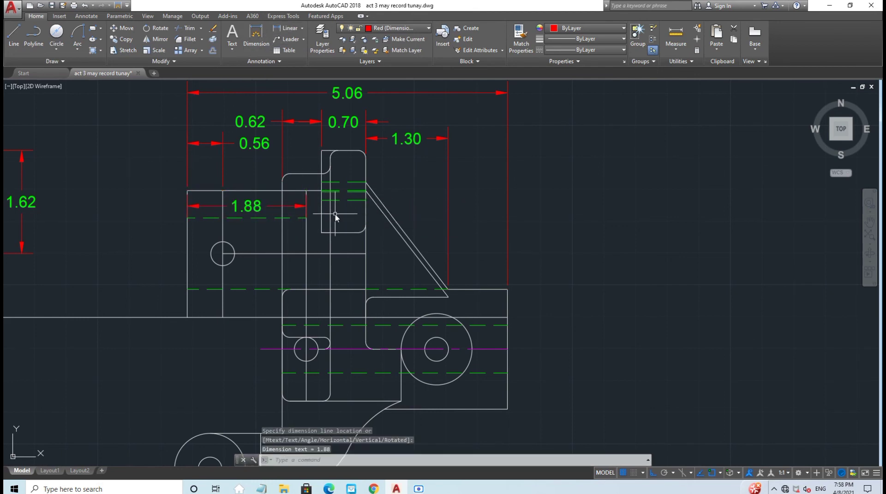
Step: Dimension the 0.56 horizontal gap beside the sloped rib
left_click(287, 30)
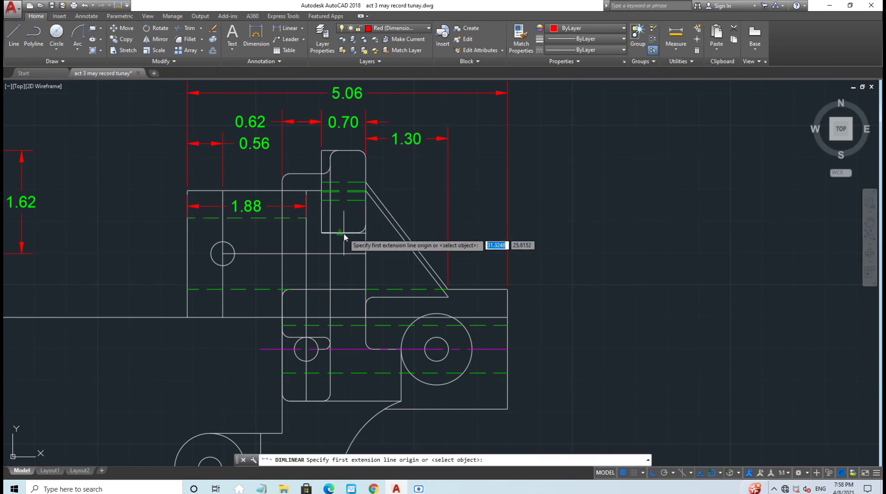
left_click(330, 233)
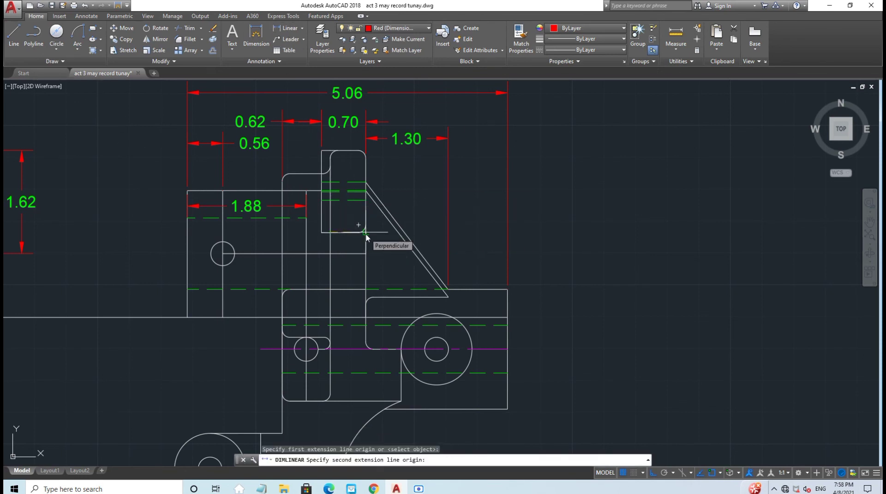
key("Escape")
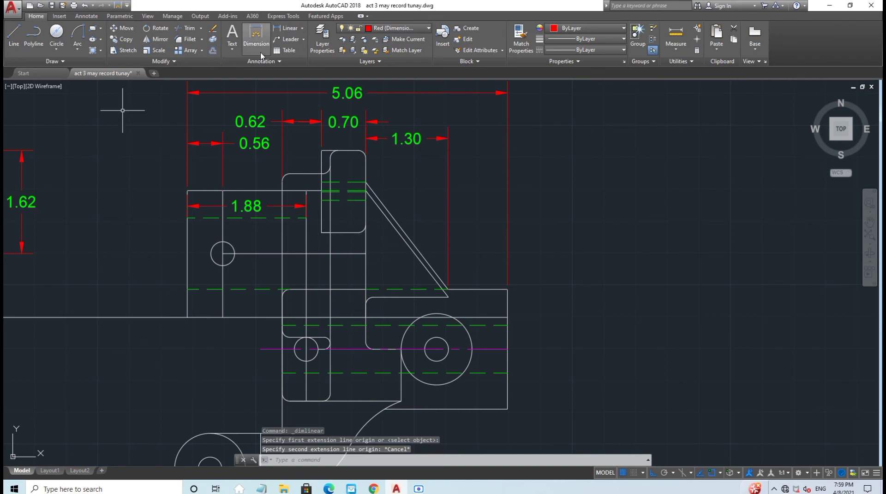
left_click(289, 29)
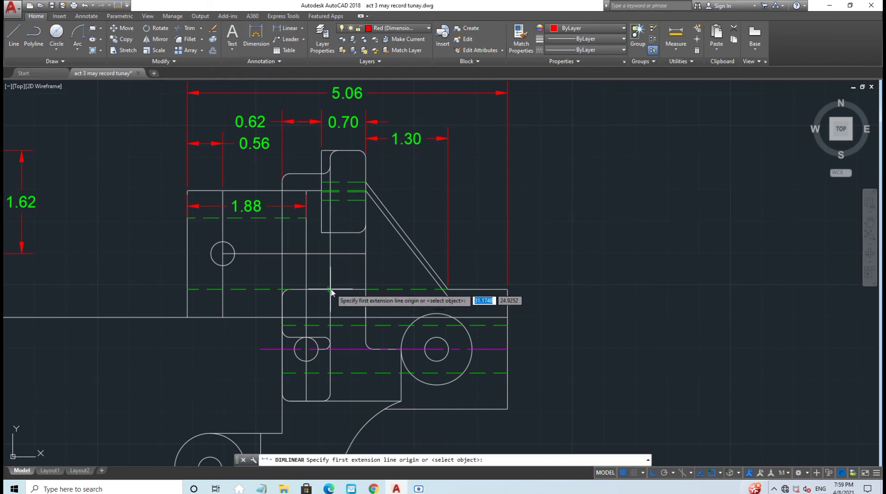
left_click(330, 290)
key("Escape")
left_click(284, 28)
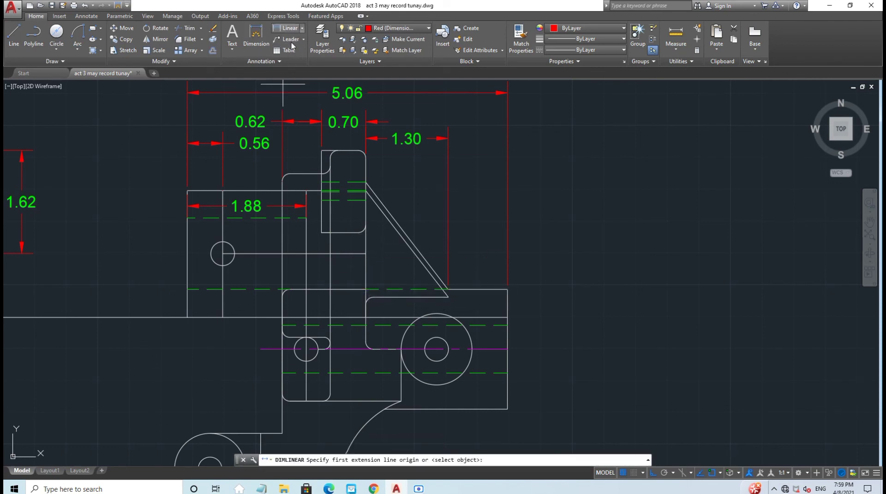
left_click(331, 290)
left_click(366, 290)
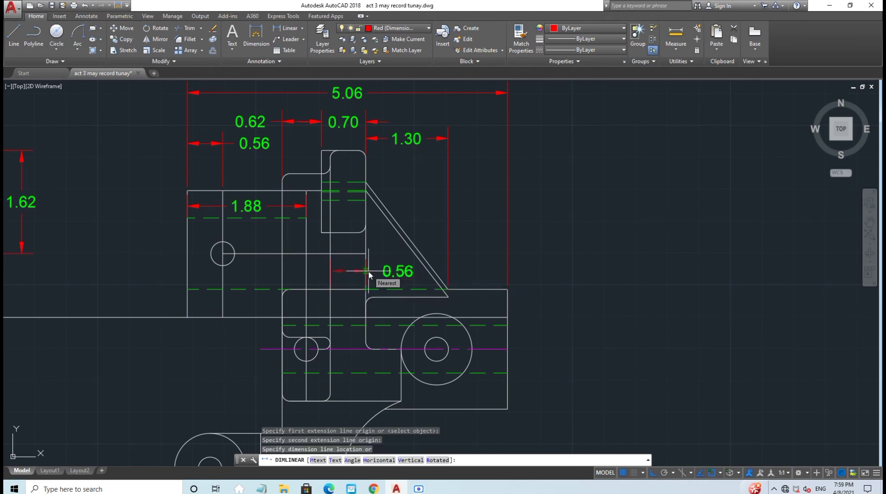
left_click(368, 270)
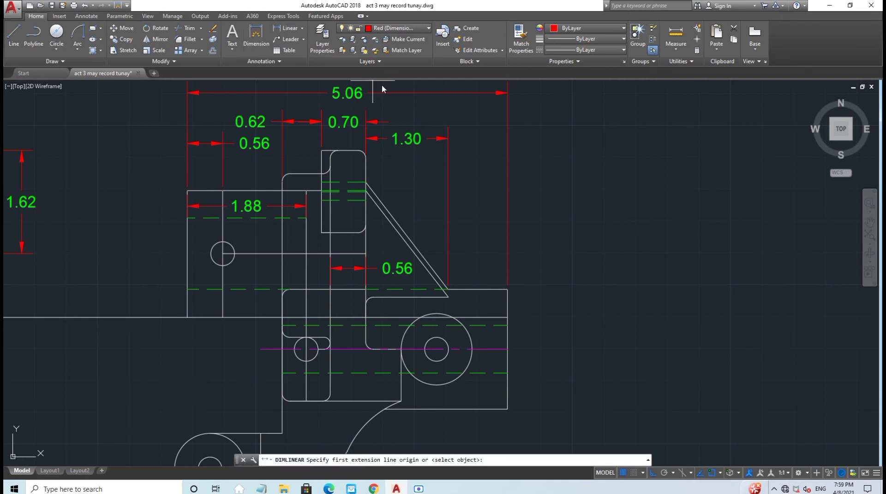
Step: Add the vertical 1.88 height dimension on the right edge of the block
middle_click_drag(509, 289, 473, 196)
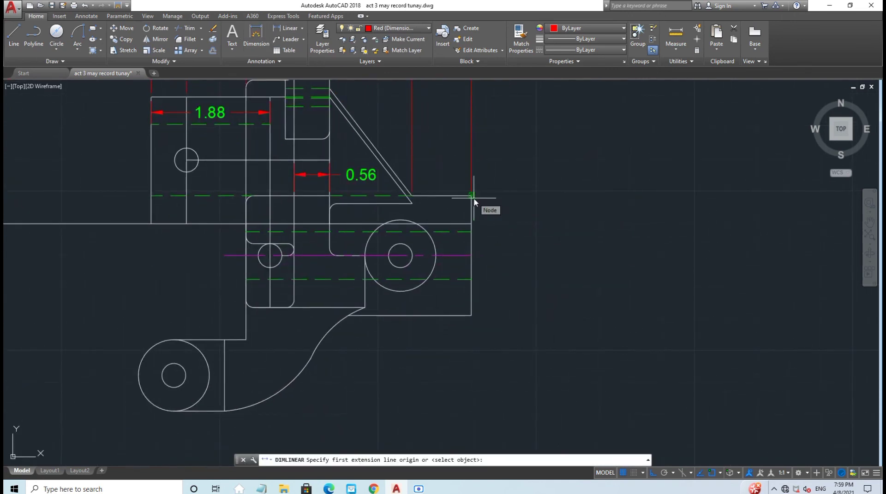
left_click(474, 195)
left_click(471, 316)
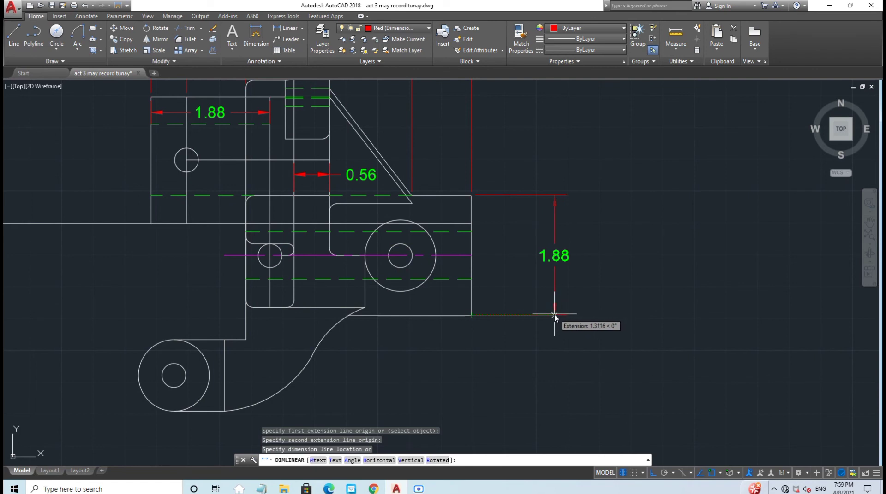
left_click(554, 317)
Step: Dimension 1.12 from the large circle's centre to the block's lower-right corner, discarding trial dimensions
left_click(285, 30)
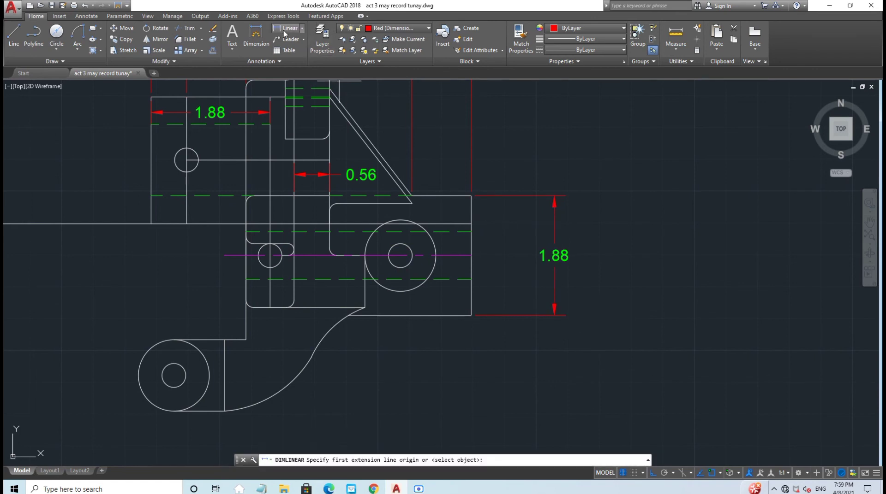
left_click(471, 255)
left_click(224, 411)
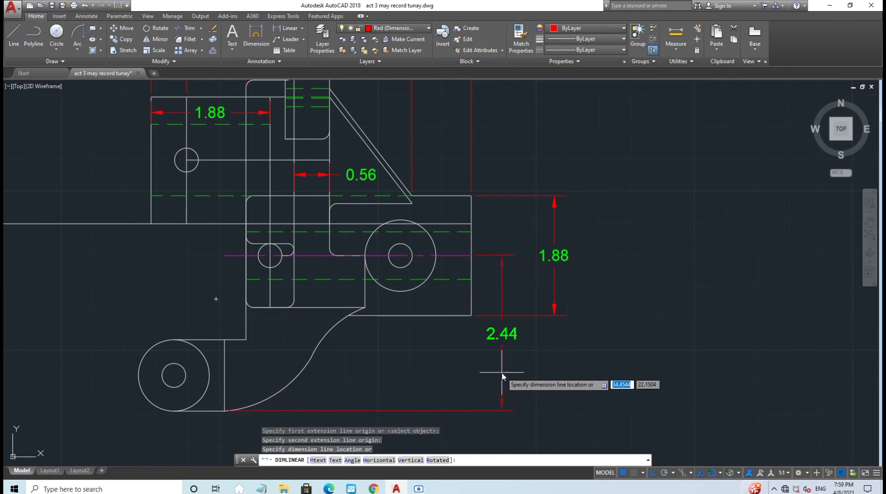
middle_click_drag(502, 377, 478, 298)
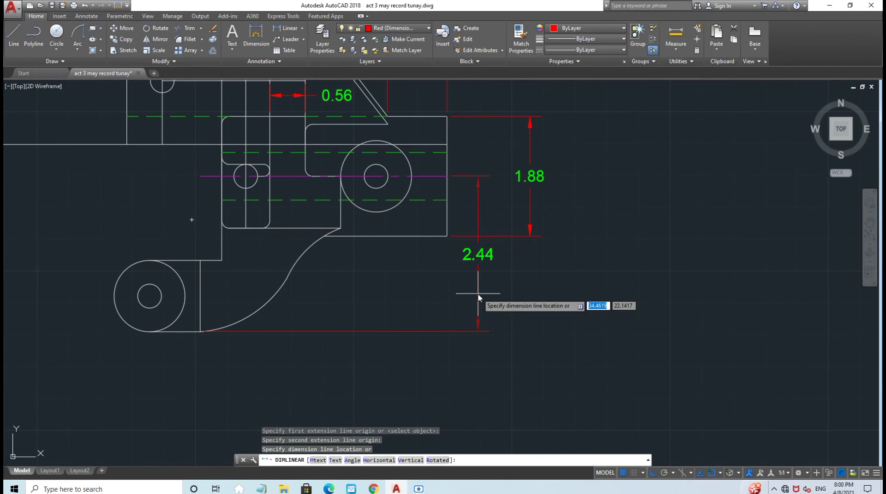
key("Escape")
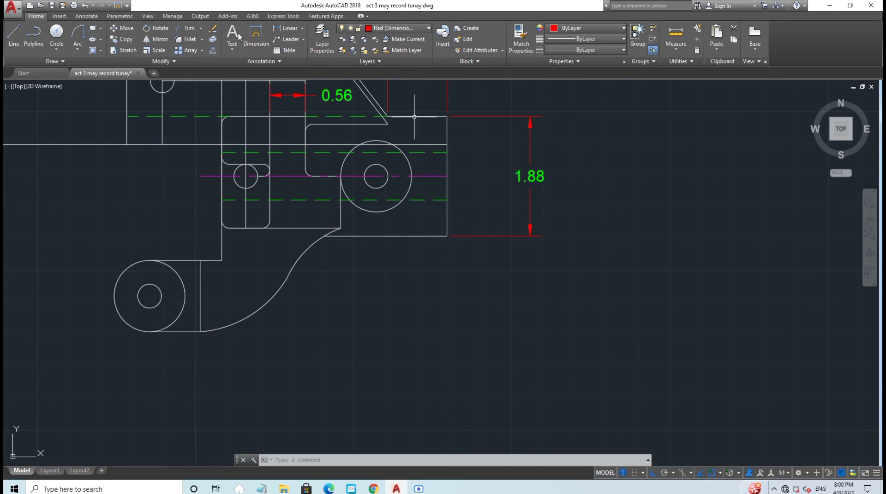
left_click(288, 28)
left_click(446, 176)
left_click(200, 331)
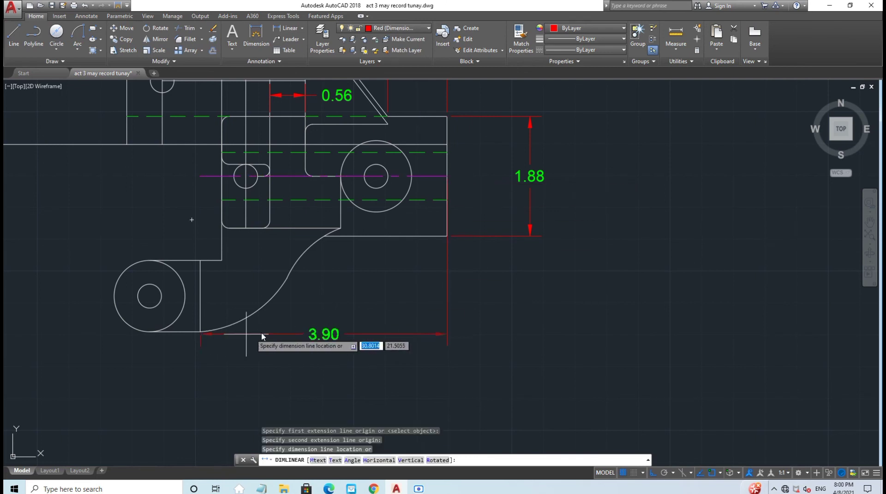
key("Escape")
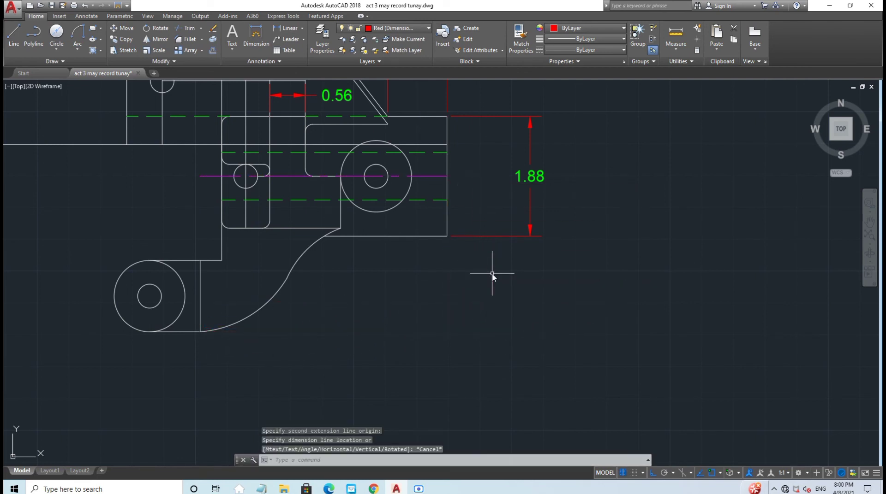
left_click(283, 30)
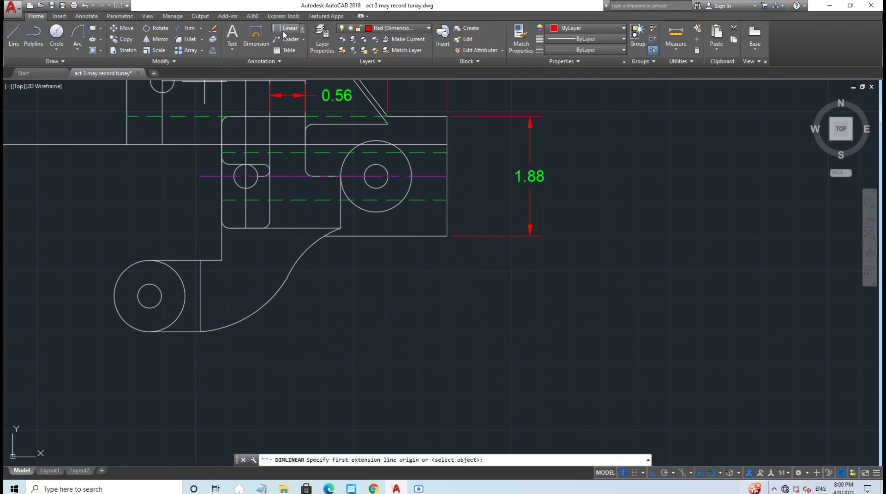
left_click(376, 176)
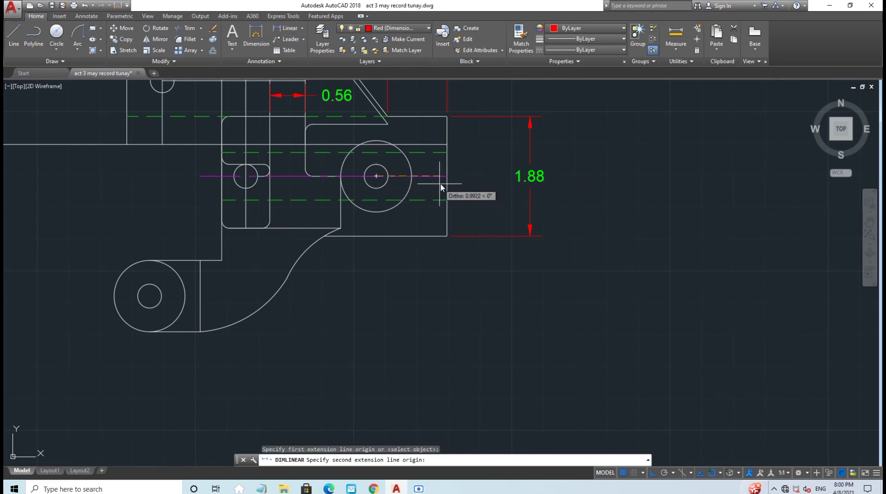
left_click(446, 236)
left_click(449, 254)
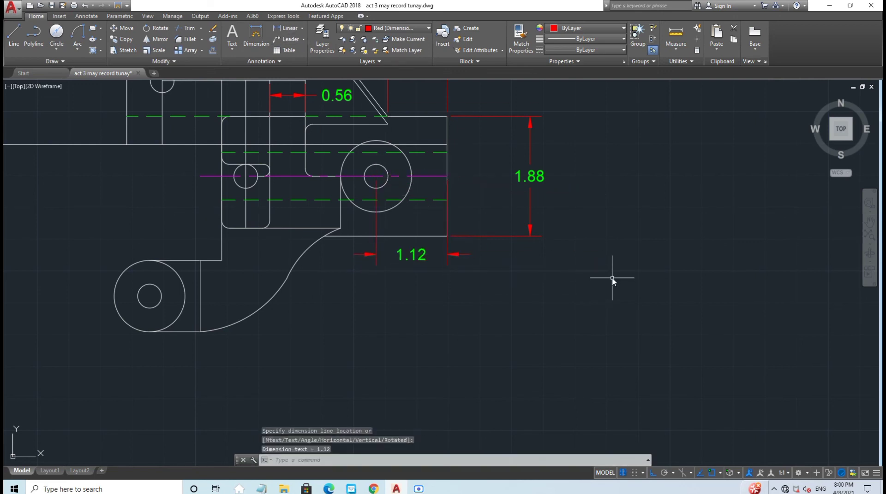
Step: Reposition the drawing view and open the dimension type dropdown
mouse_move(569, 331)
middle_mouse_down()
mouse_move(549, 322)
mouse_move(513, 340)
middle_mouse_up()
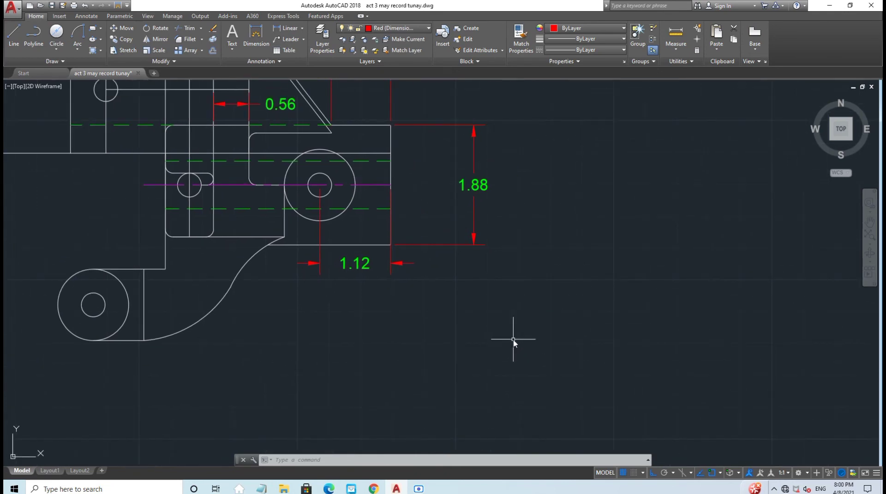
left_click(418, 489)
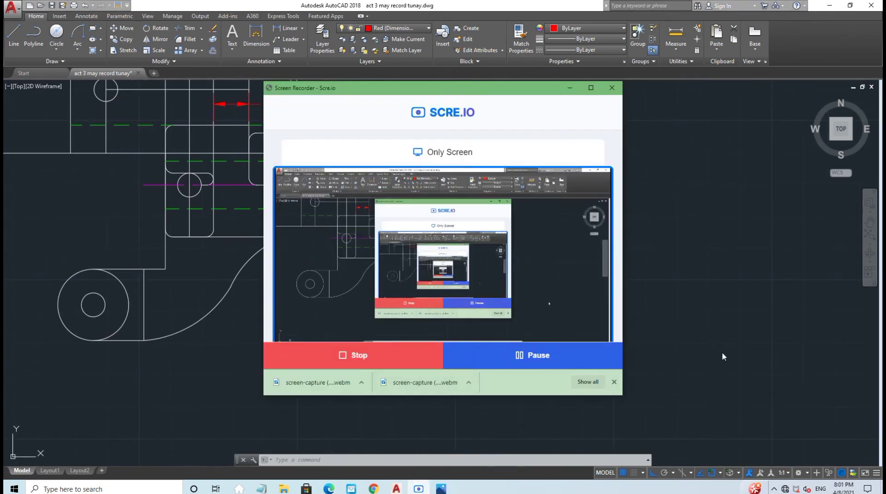
left_click(721, 353)
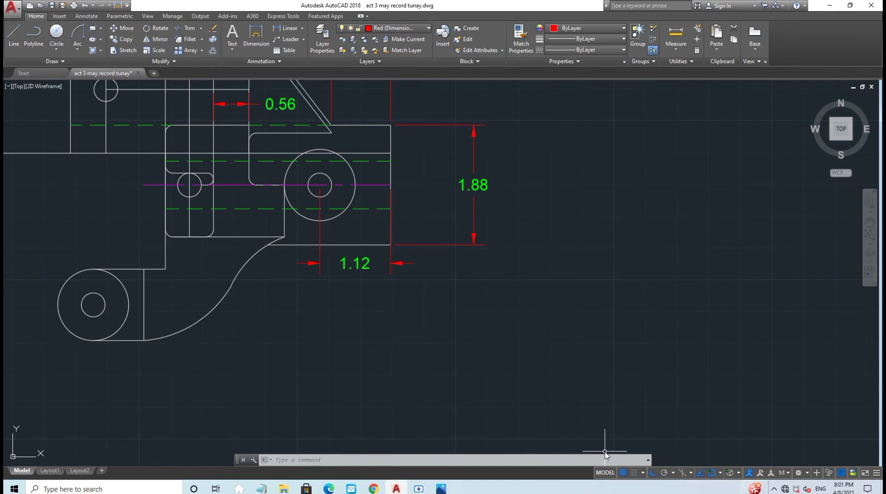
middle_click_drag(432, 317, 459, 336)
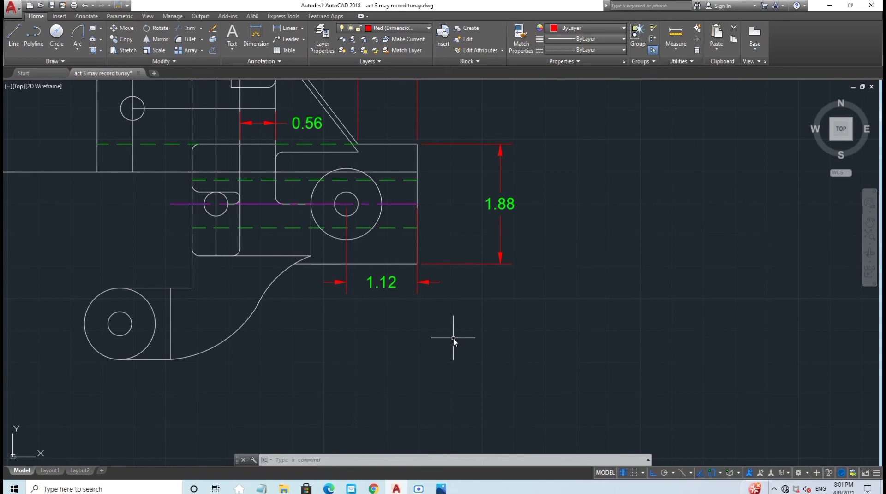
left_click(303, 29)
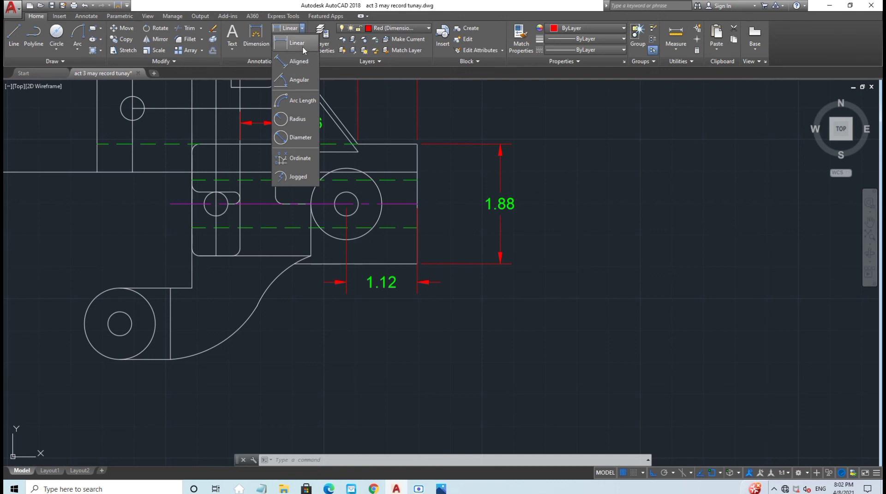
Step: Label the concave arc R1.50 and the lower arc near the small circle R1.76
left_click(297, 119)
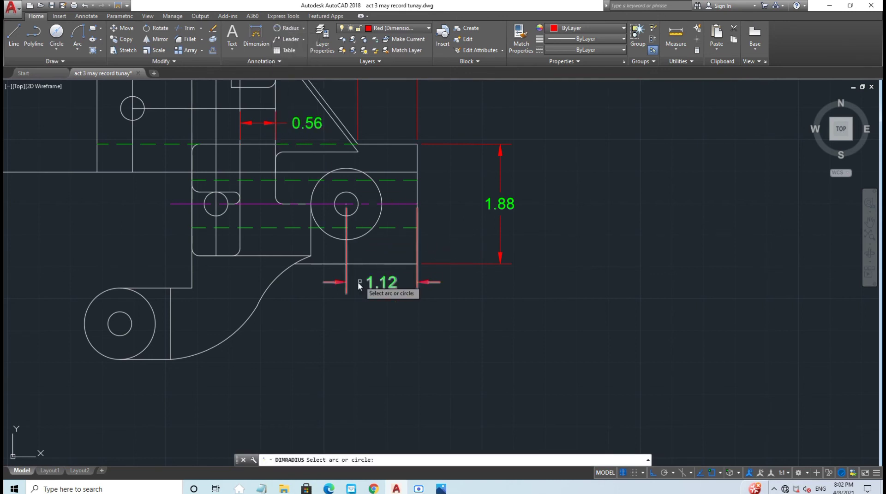
left_click(286, 279)
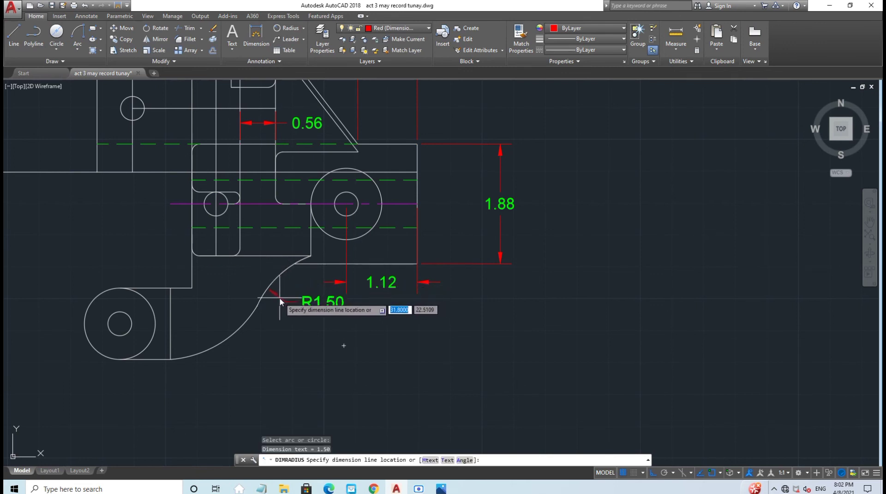
left_click(280, 300)
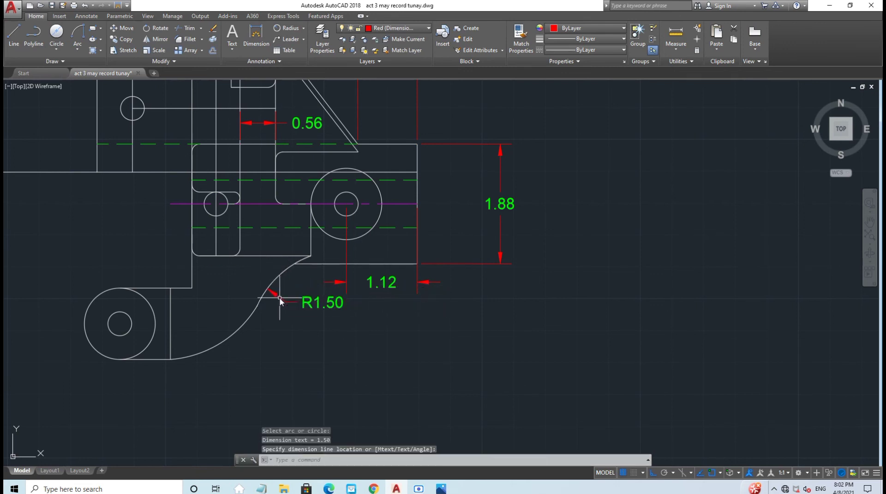
left_click(288, 28)
left_click(232, 334)
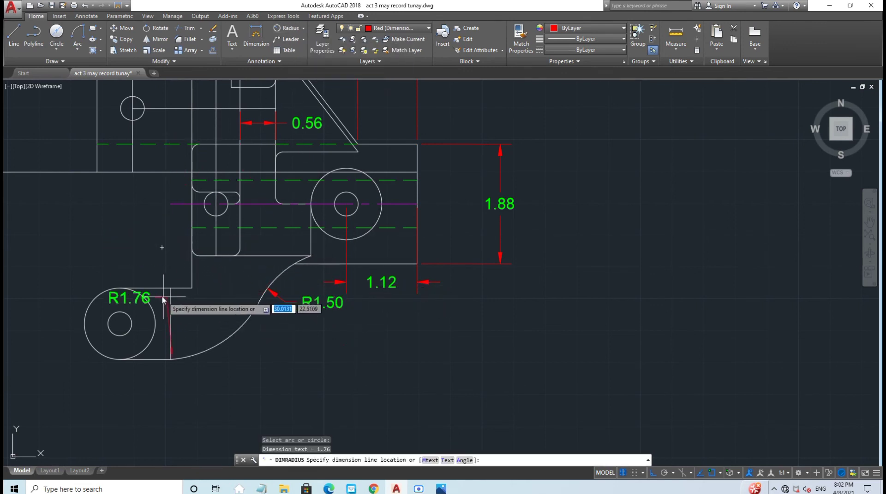
left_click(178, 264)
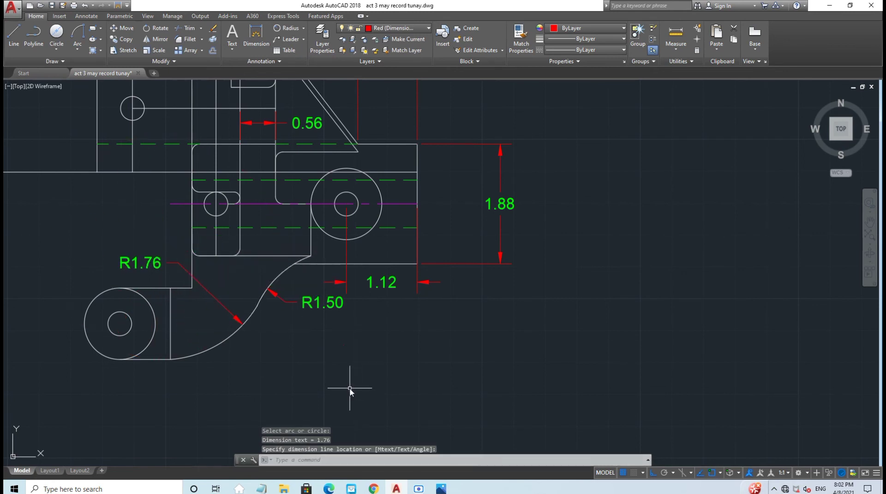
middle_click_drag(350, 384, 507, 297)
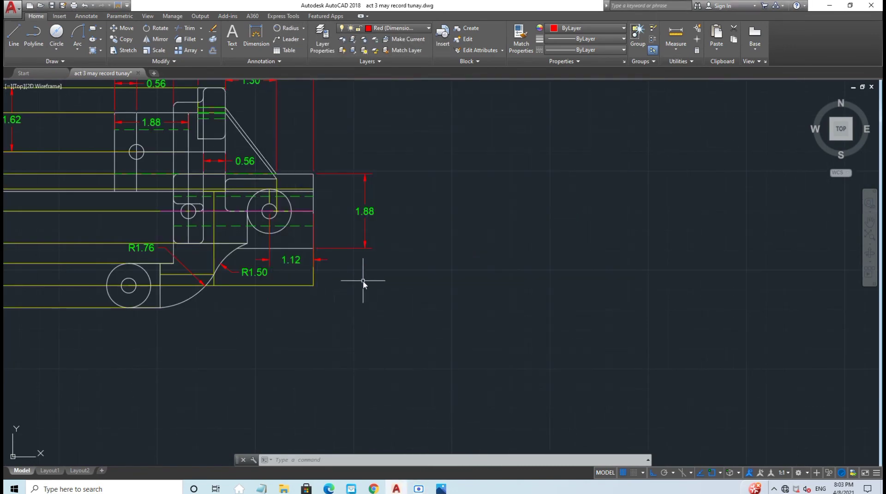
Step: Switch back to Linear dimensions and try vertical dimensions on the right edge, cancelling them
middle_click_drag(363, 281, 504, 329)
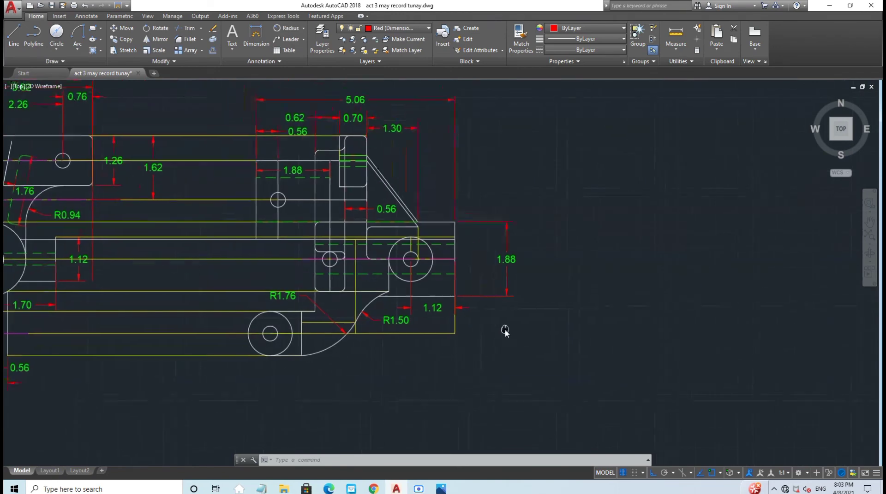
left_click(283, 28)
left_click(303, 28)
left_click(300, 45)
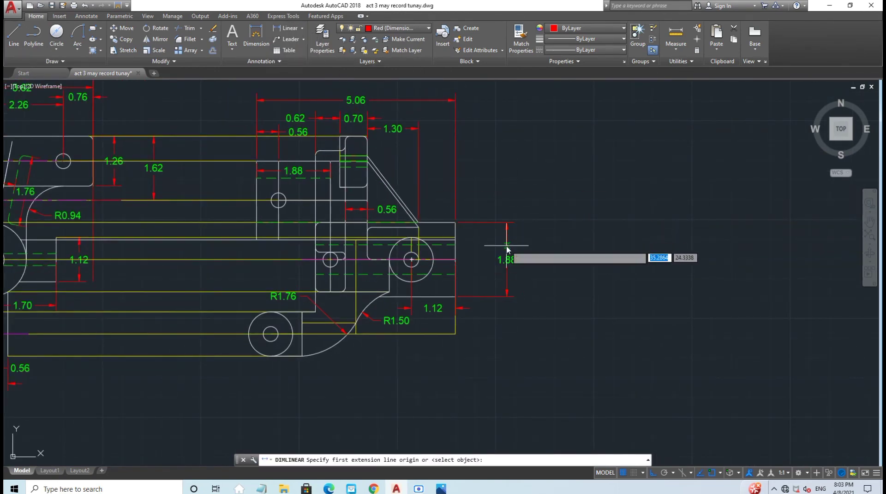
left_click(455, 261)
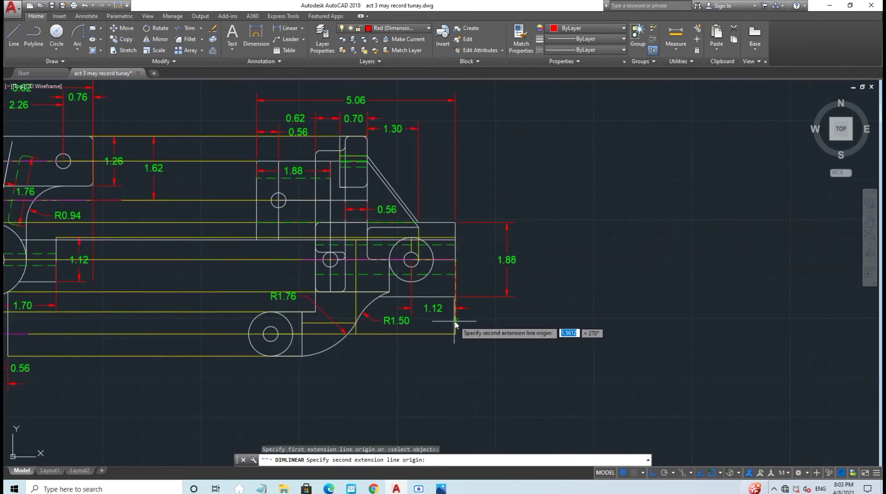
left_click(355, 323)
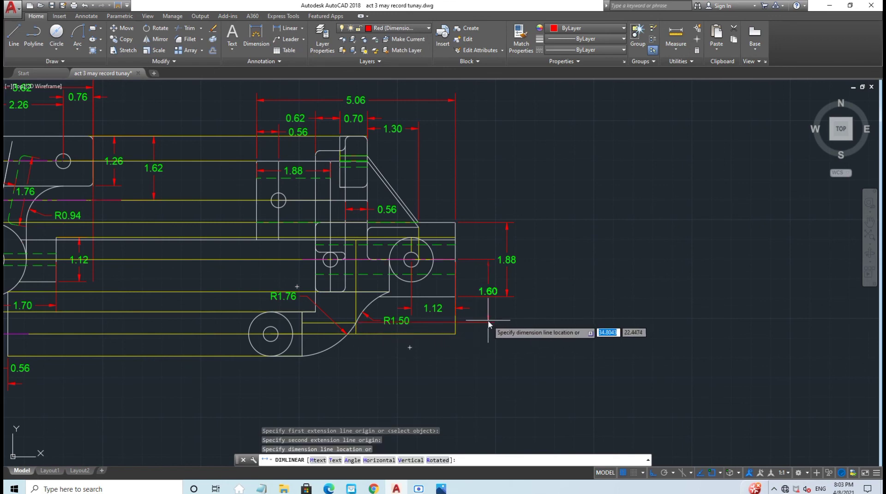
key("Escape")
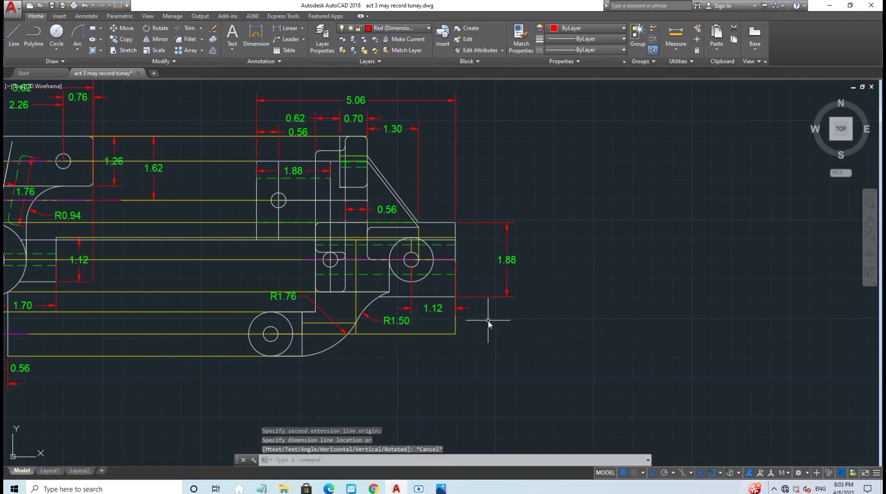
left_click(285, 31)
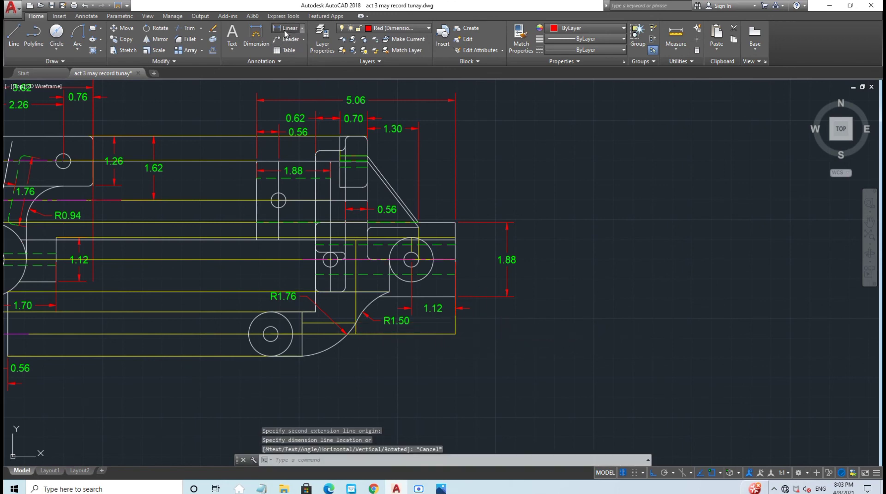
left_click(456, 261)
left_click(457, 334)
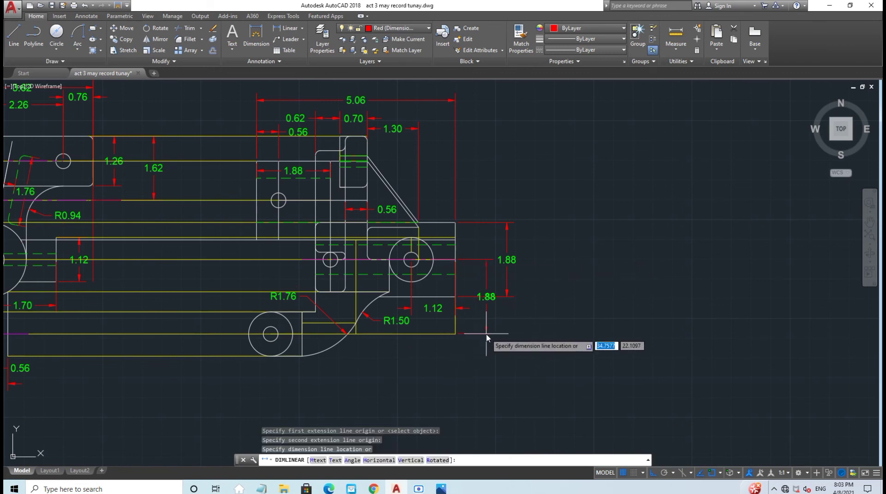
key("Escape")
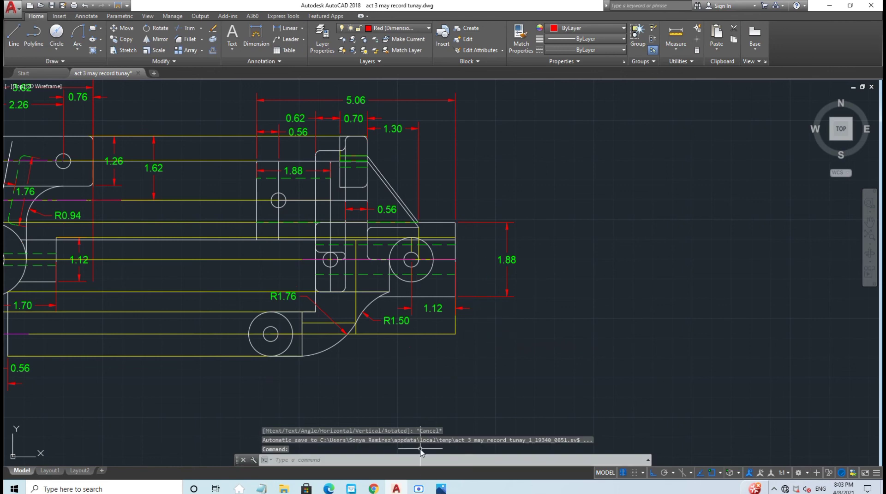
left_click(419, 489)
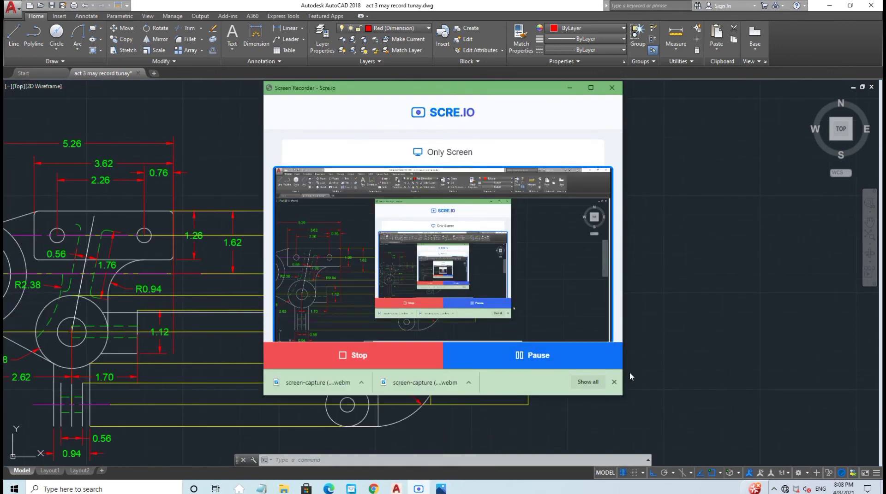
left_click(646, 375)
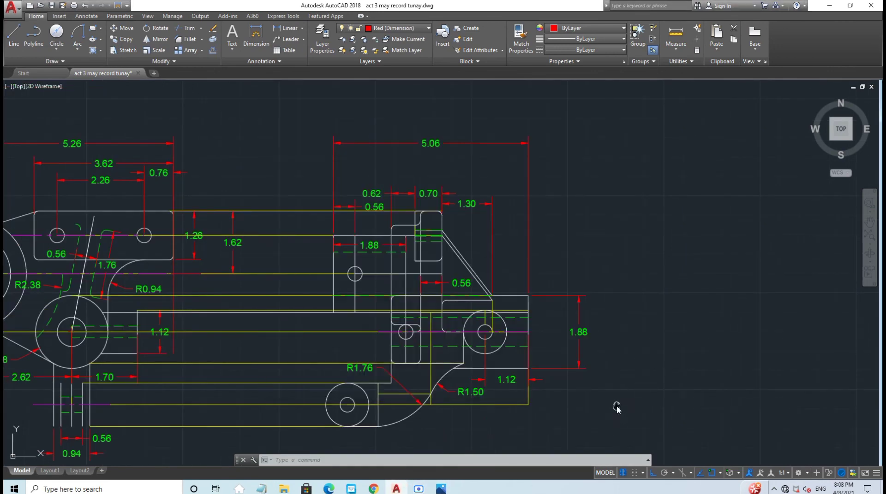
middle_click_drag(616, 407, 559, 359)
Step: Add a 2.30 vertical dimension on the lower right step, entering the distance 2.30
left_click(286, 29)
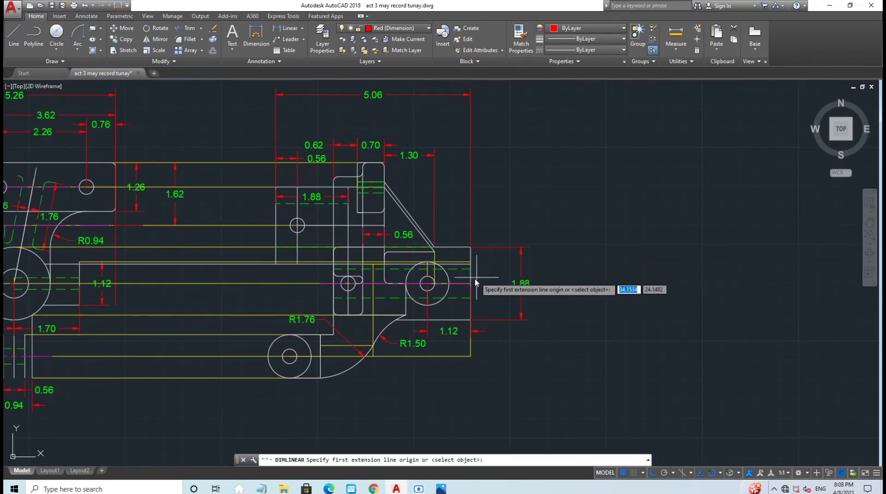
left_click(471, 283)
left_click(471, 368)
key("Escape")
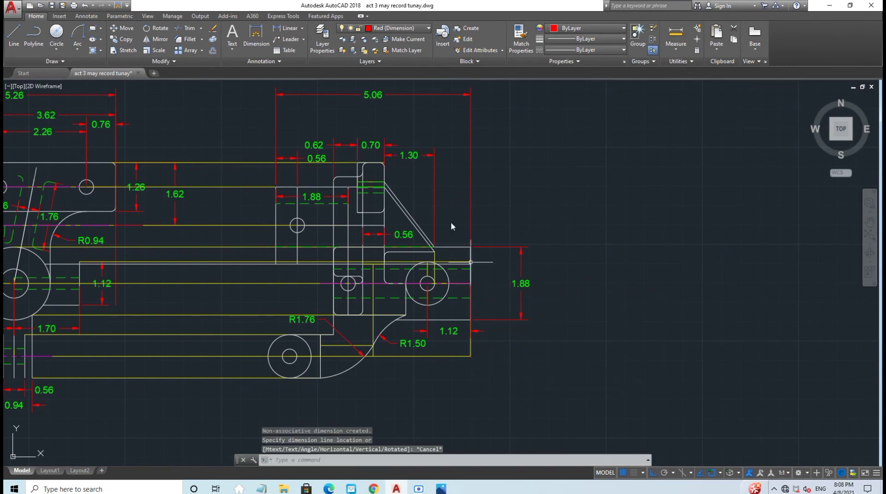
key("Return")
left_click(471, 283)
type("2")
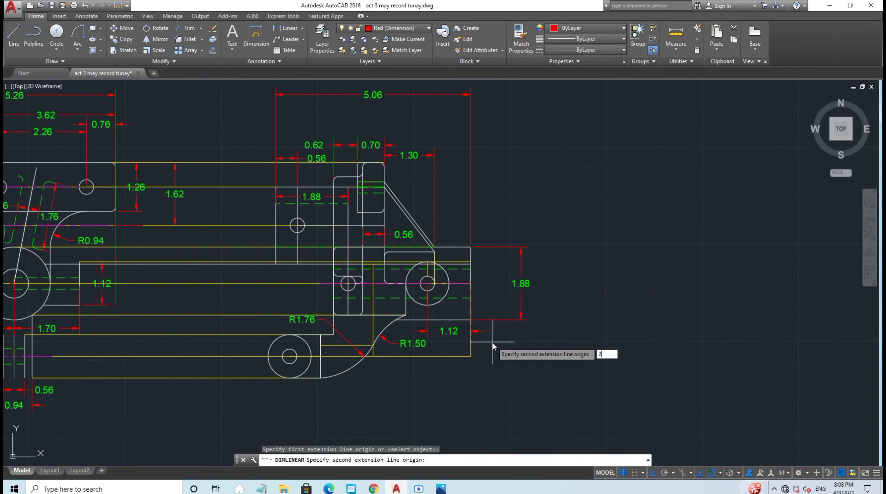
type(".30")
key("Return")
left_click(493, 346)
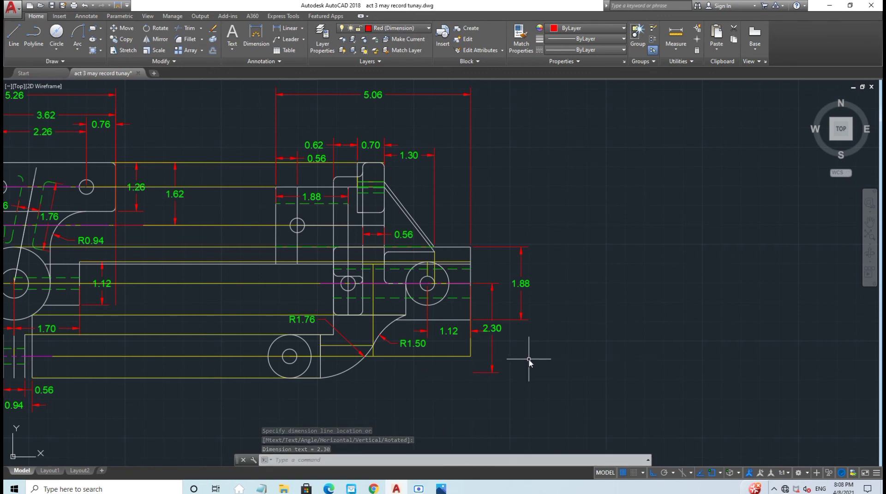
middle_click_drag(555, 367, 543, 350)
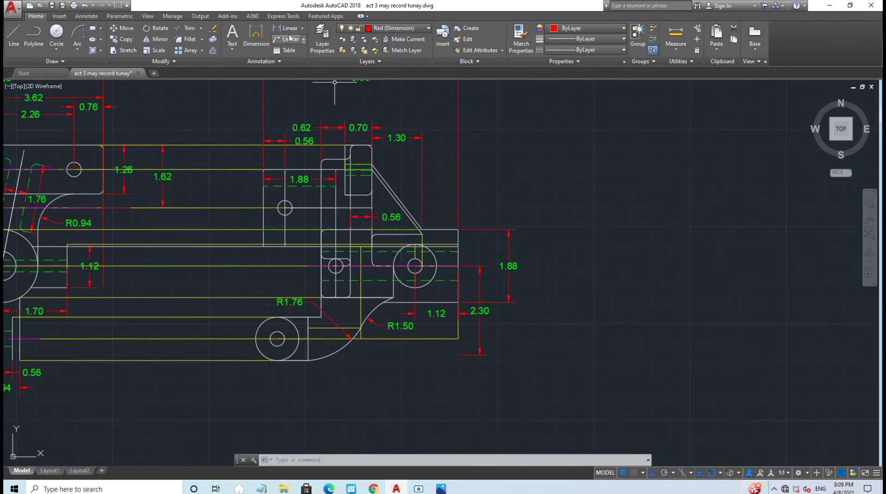
Step: Dimension 4.70 and 0.80 horizontally from the small lower circle's centre below the part
left_click(290, 28)
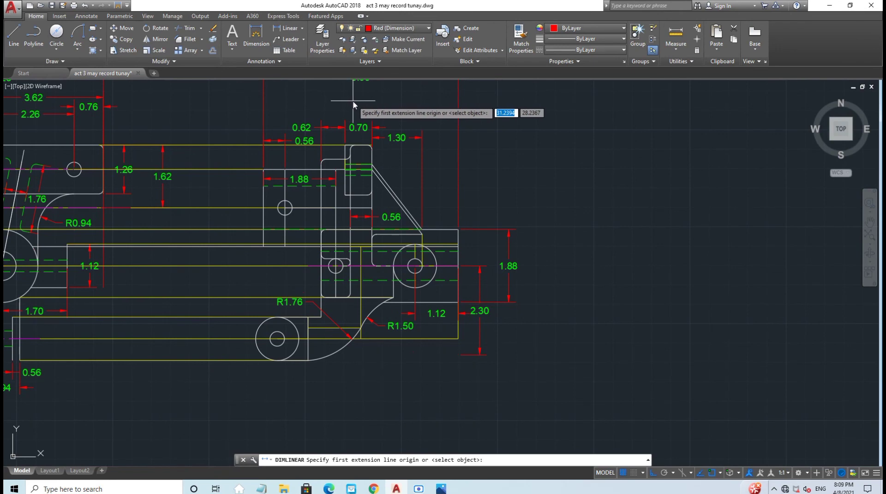
middle_click_drag(340, 376, 326, 293)
left_click(263, 259)
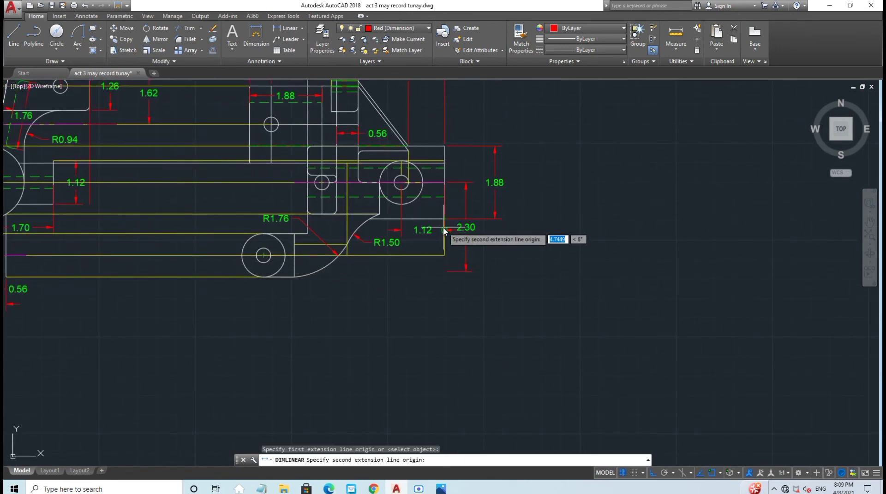
key("Escape")
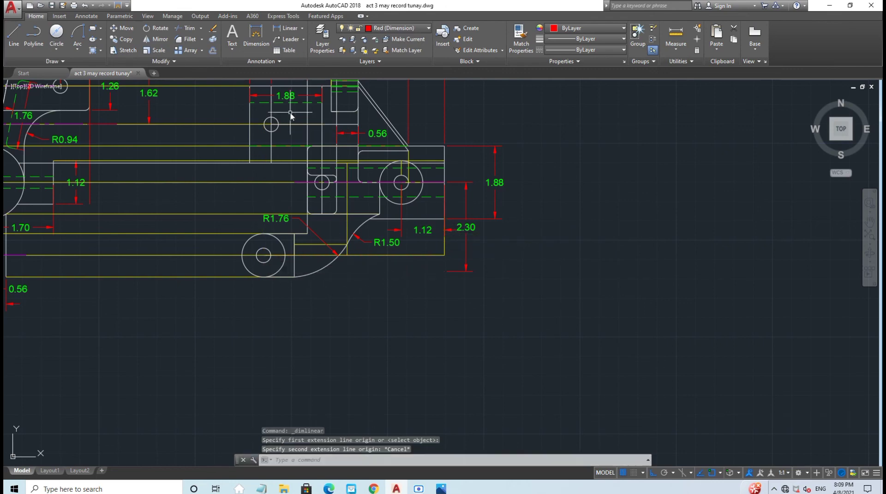
left_click(289, 28)
left_click(263, 256)
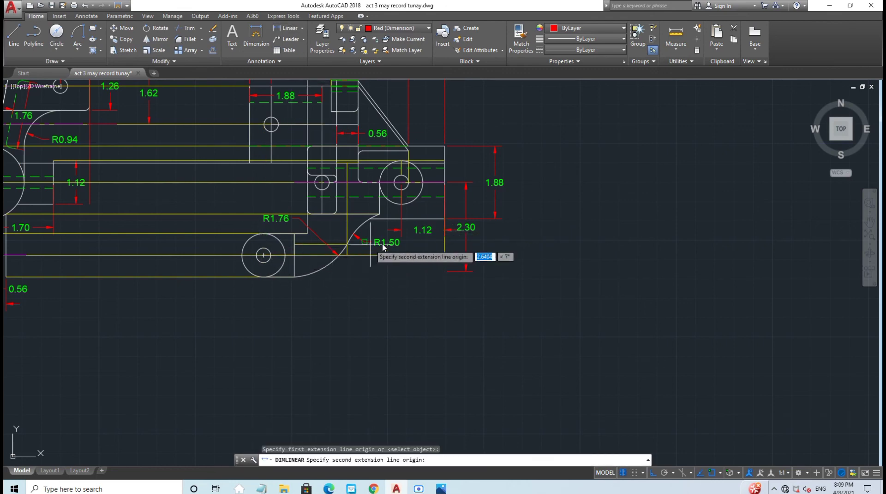
left_click(444, 229)
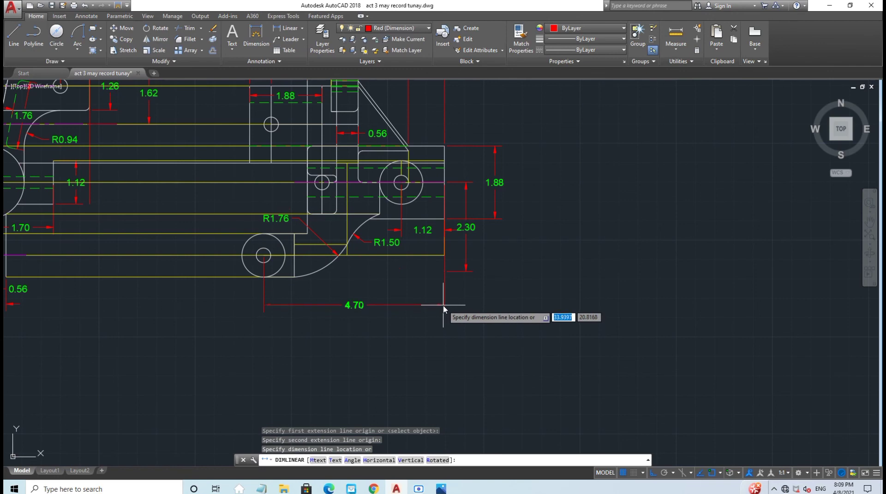
left_click(442, 306)
left_click(290, 28)
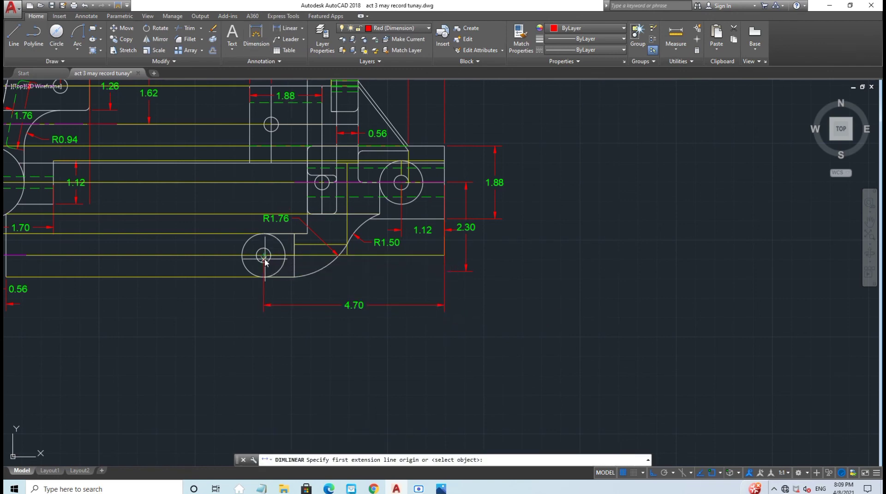
left_click(263, 255)
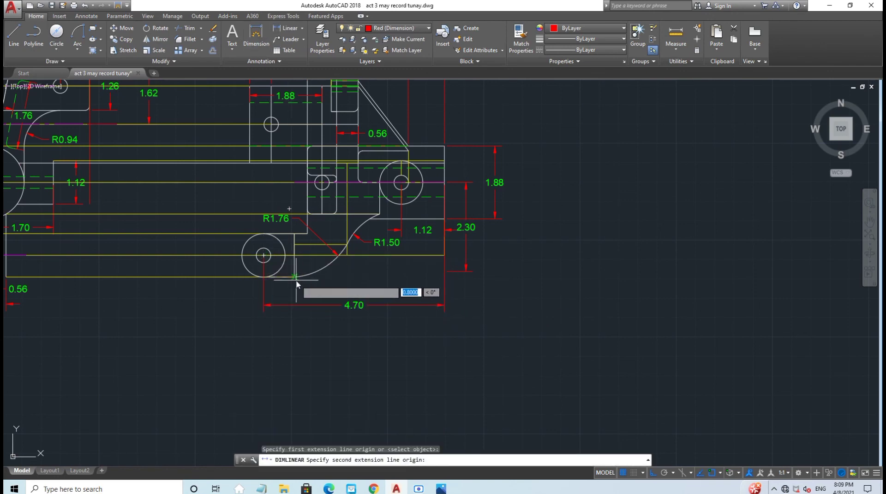
left_click(294, 276)
left_click(369, 289)
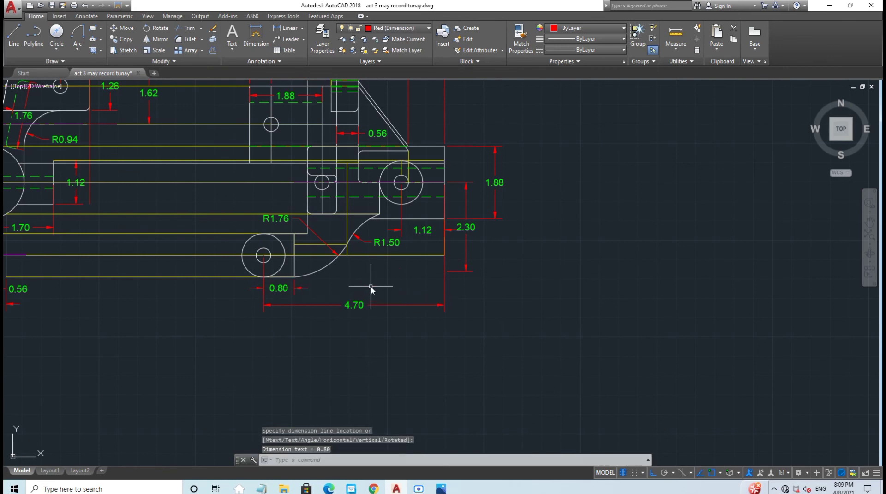
scroll(370, 286, "down", 2)
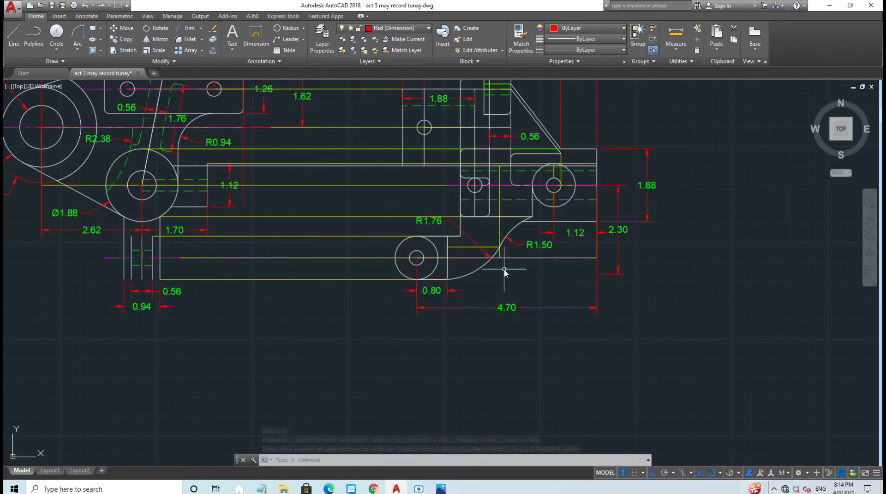
Step: Add the R0.19 radius dimension to the small lower circle
left_click(286, 28)
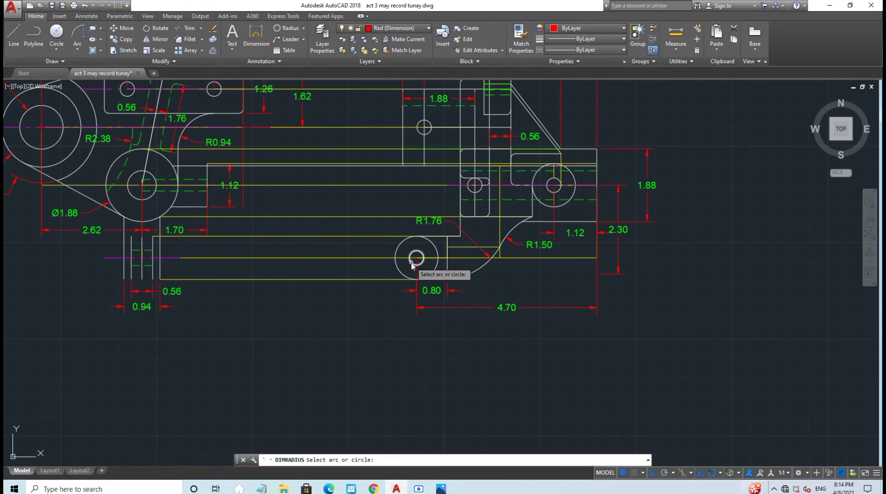
left_click(415, 252)
left_click(371, 306)
Step: Clear the R0.19 label text and set the label colour to red
double_click(358, 307)
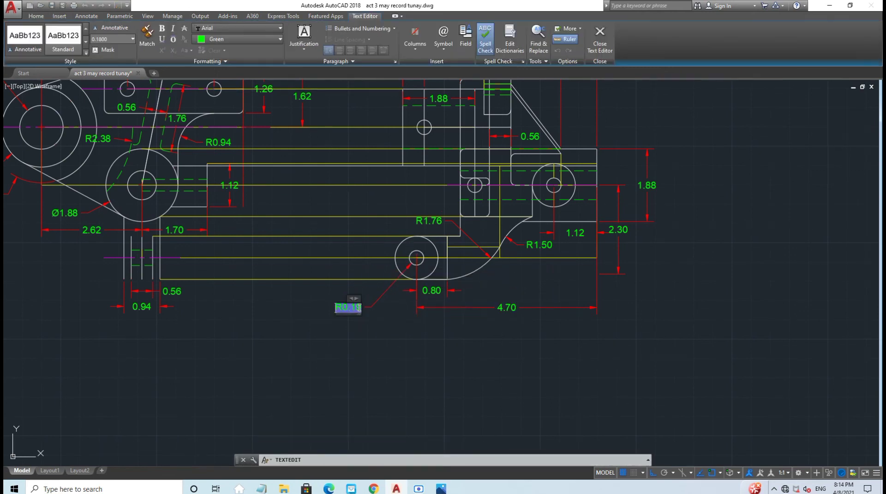
left_click(252, 40)
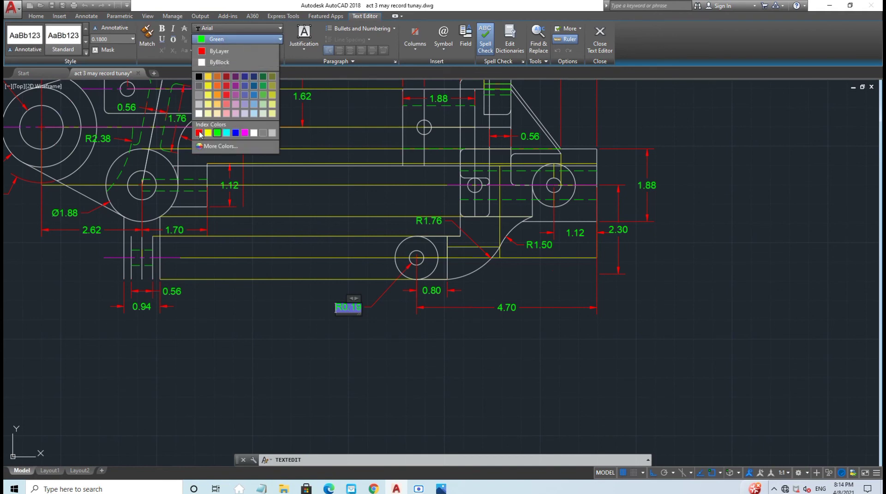
key("Delete")
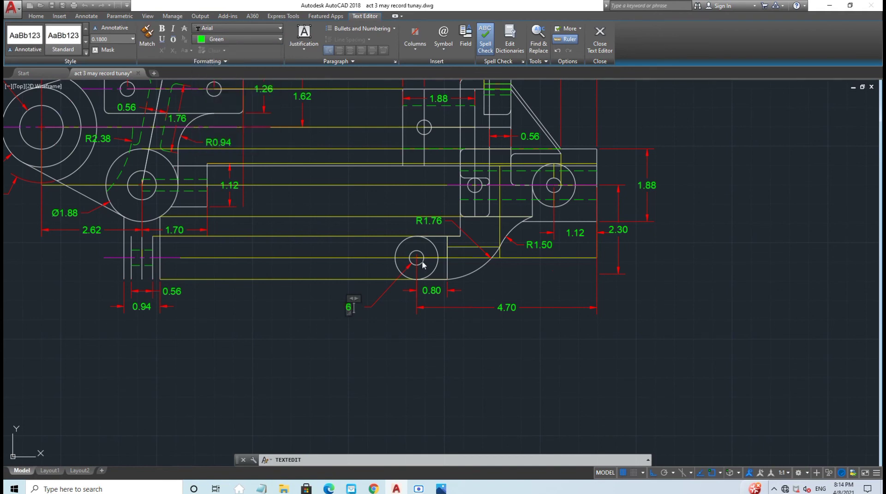
left_click(274, 39)
left_click(198, 133)
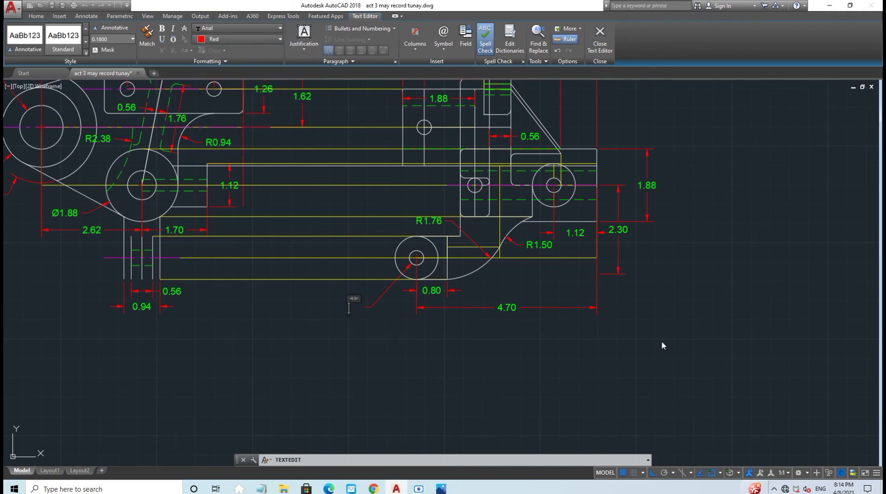
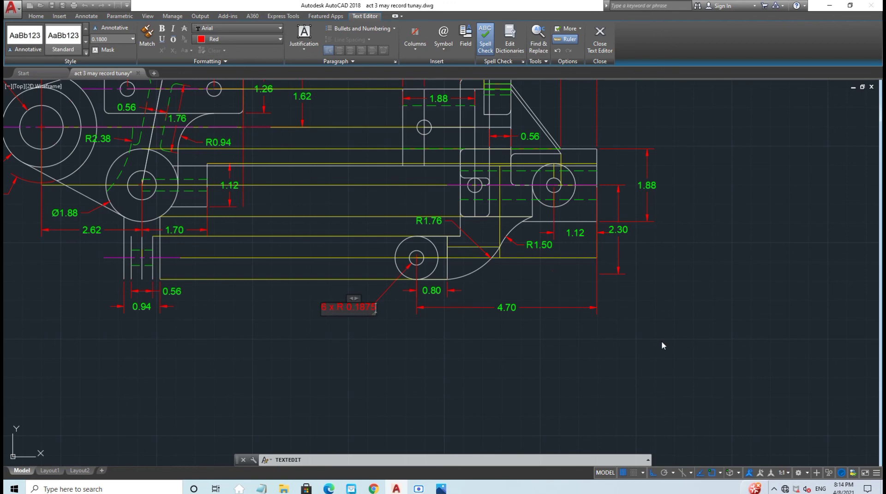
Step: Close the 6 x R 0.1875 note and dimension the lower small circle as Ø1.12
left_click(499, 340)
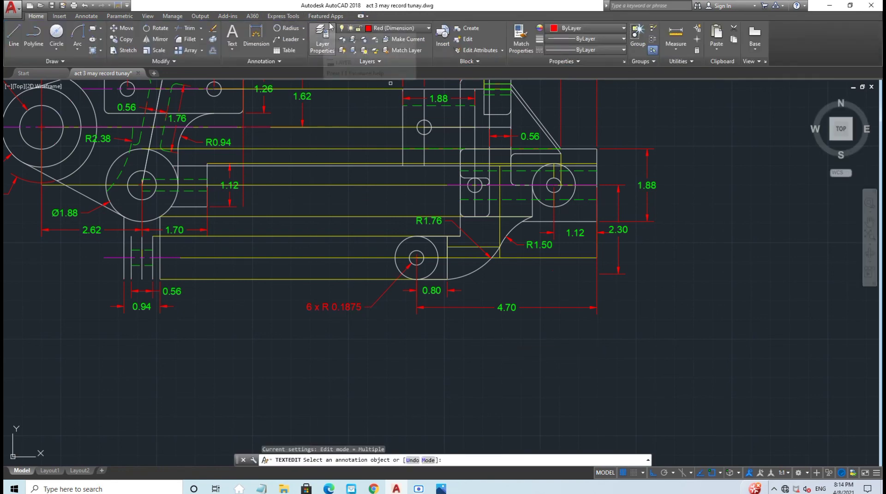
left_click(303, 28)
left_click(291, 136)
left_click(398, 271)
left_click(351, 290)
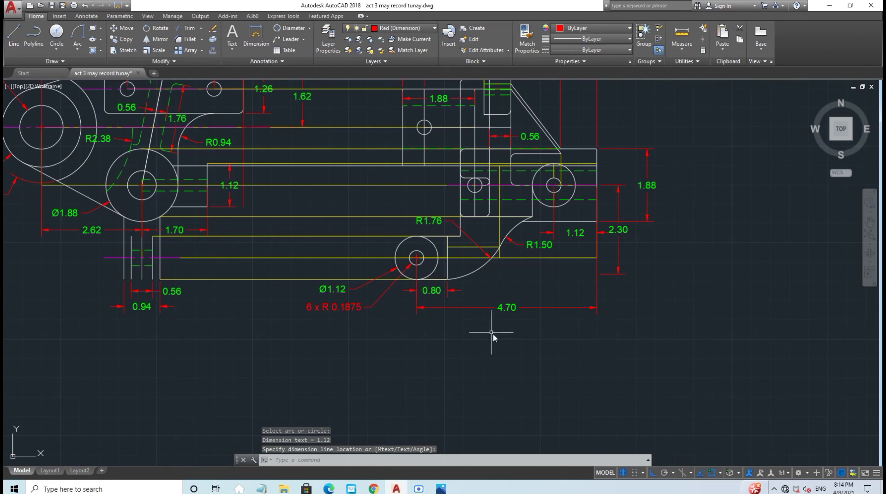
scroll(510, 295, "down", 3)
middle_click_drag(524, 291, 470, 351)
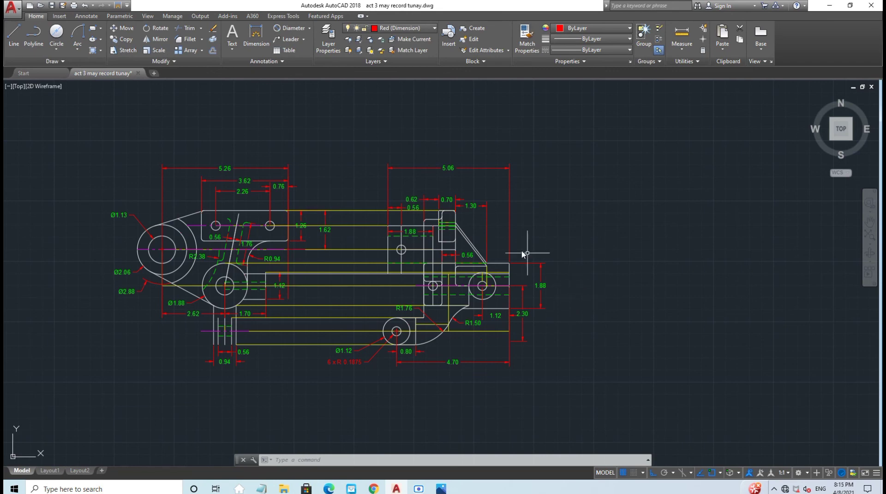
Step: Add a vertical 3.38 linear dimension between the two middle circle centres
left_click(309, 29)
left_click(290, 42)
left_click(408, 252)
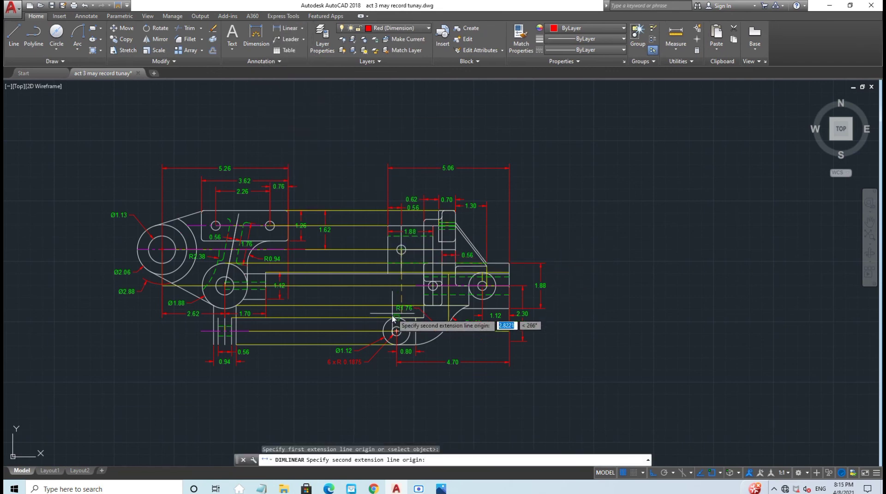
left_click(396, 332)
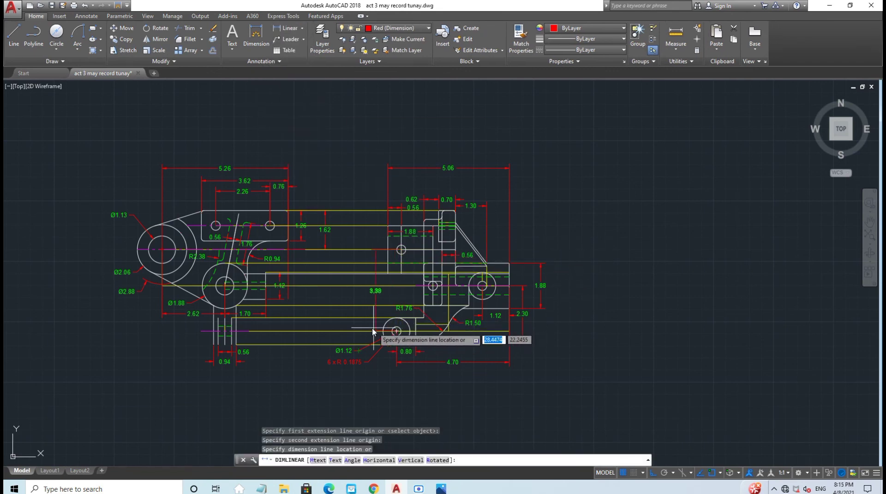
left_click(324, 329)
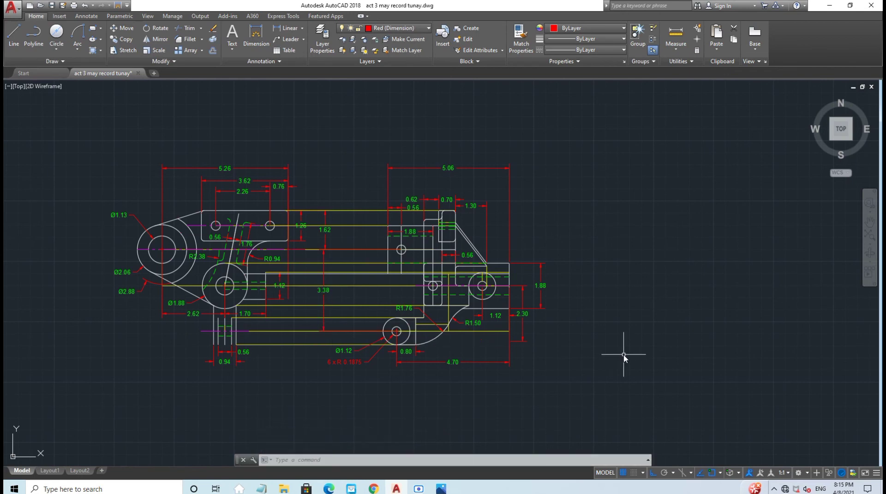
scroll(618, 270, "up", 2)
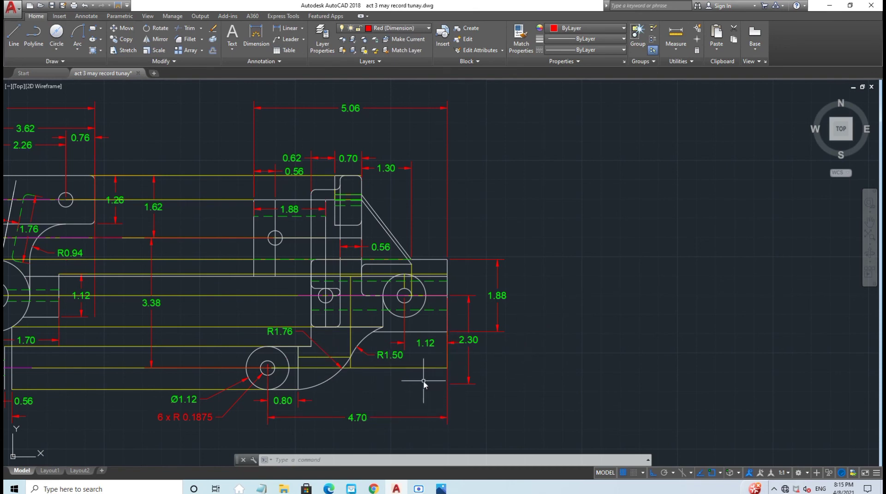
middle_click_drag(246, 418, 386, 430)
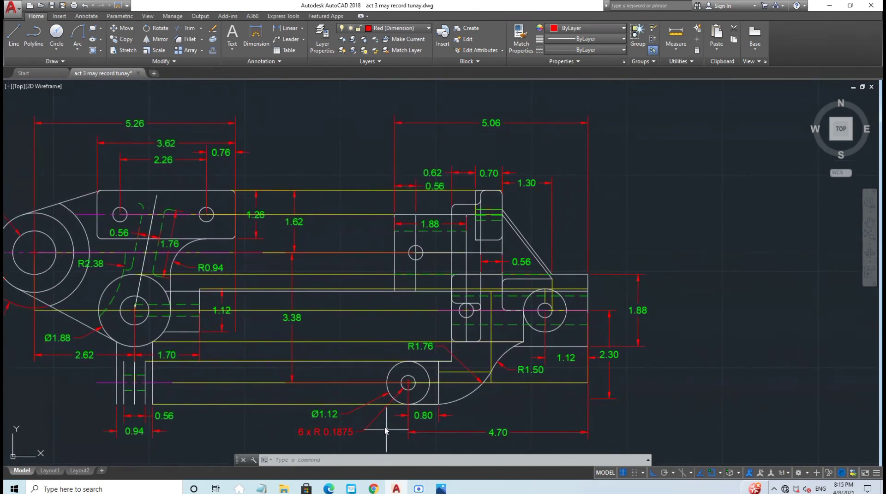
middle_click_drag(326, 336, 470, 344)
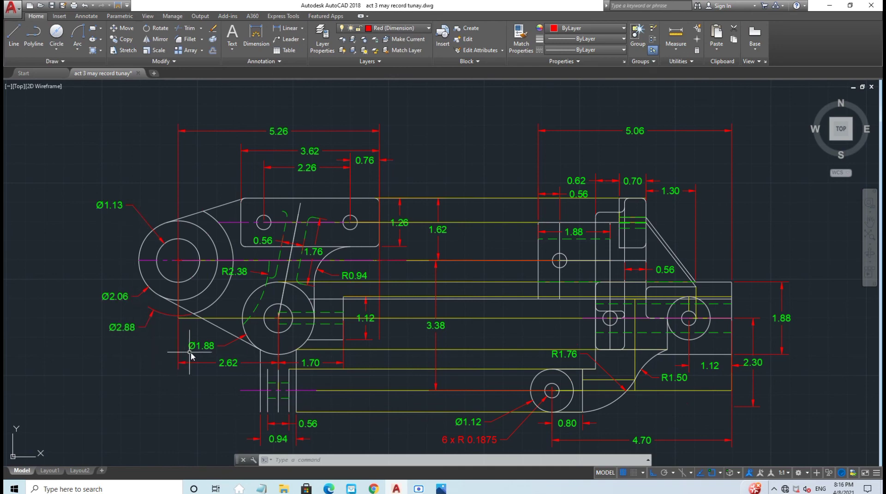
Step: Turn off the Yellow (Guide) layer to hide the construction lines
scroll(421, 284, "down", 2)
left_click(427, 28)
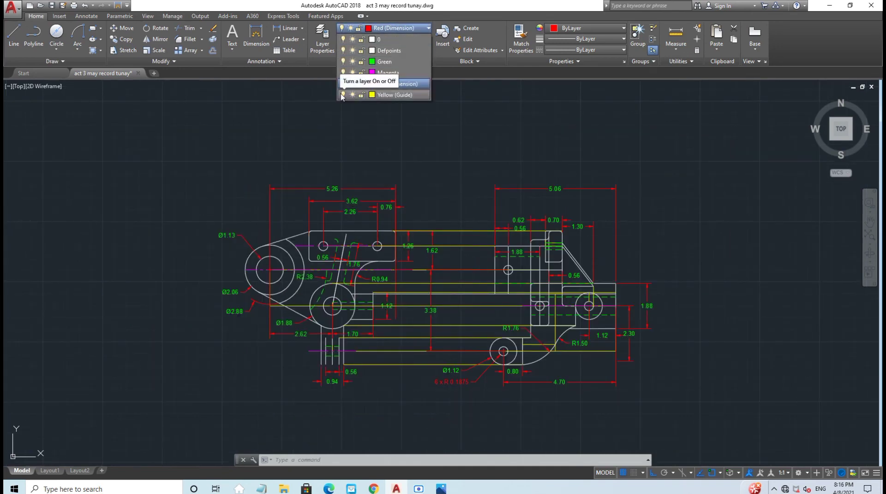
left_click(342, 95)
left_click(690, 259)
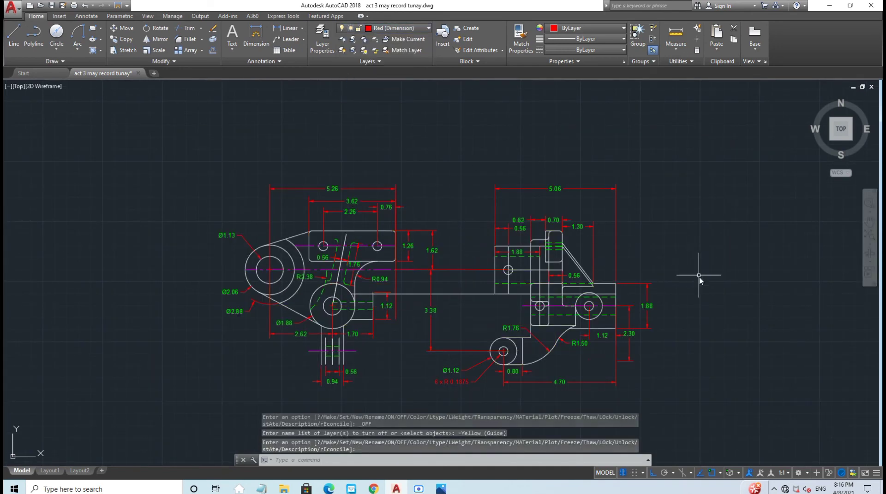
middle_click_drag(697, 277, 637, 237)
Step: Place a resized reference.png window beside the drawing for comparison
left_click(442, 489)
left_click(851, 7)
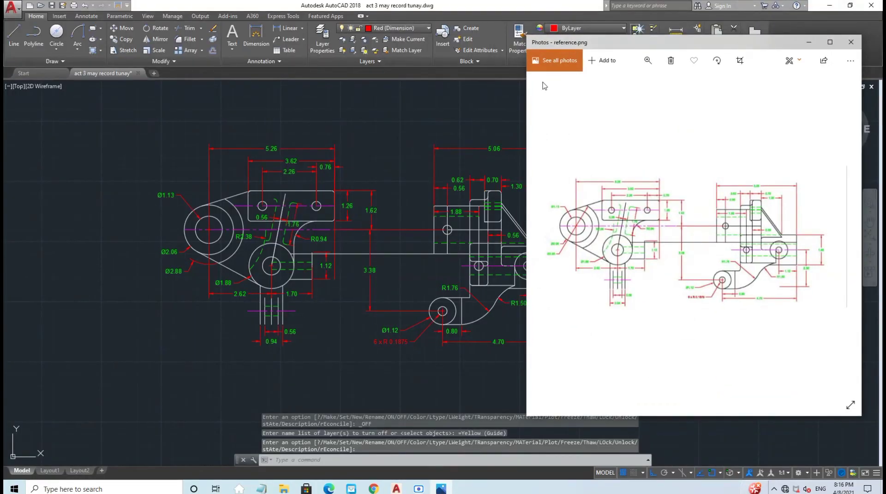
left_click_drag(882, 40, 791, 134)
left_click_drag(693, 142, 763, 132)
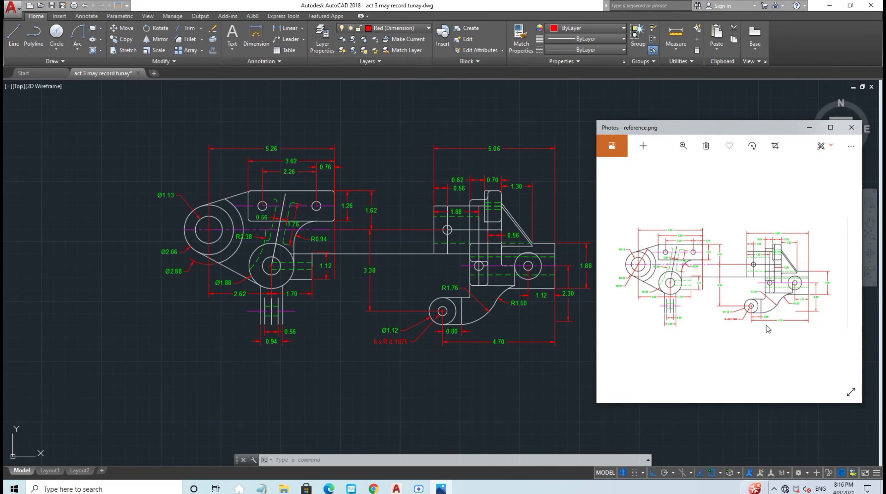